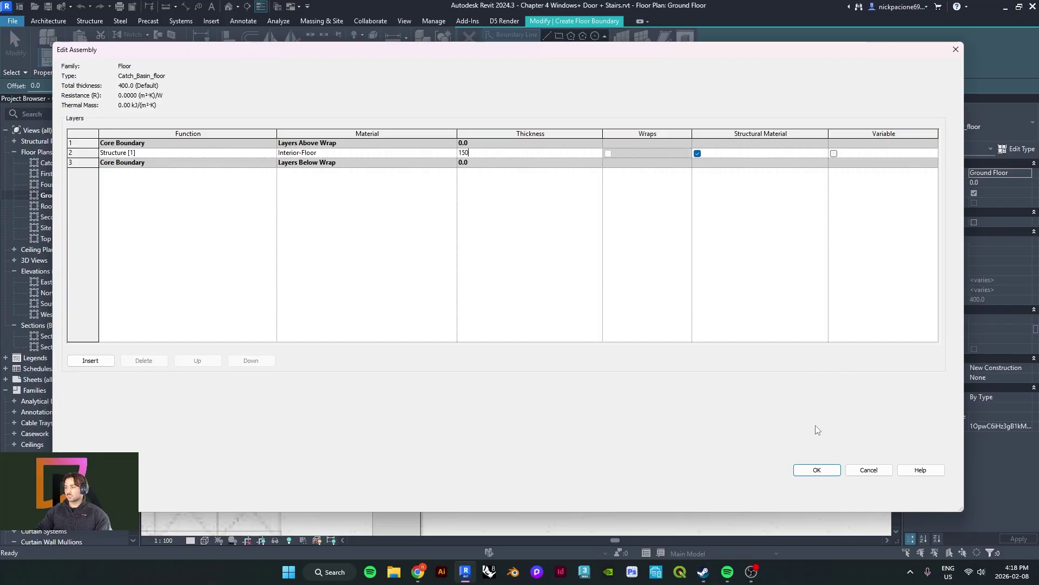
Apply the 150 mm thickness to the Catch_Basin_floor type and sketch a rectangular boundary about 575 by 3486 mm inside the basin walls
left_click(816, 470)
left_click(843, 499)
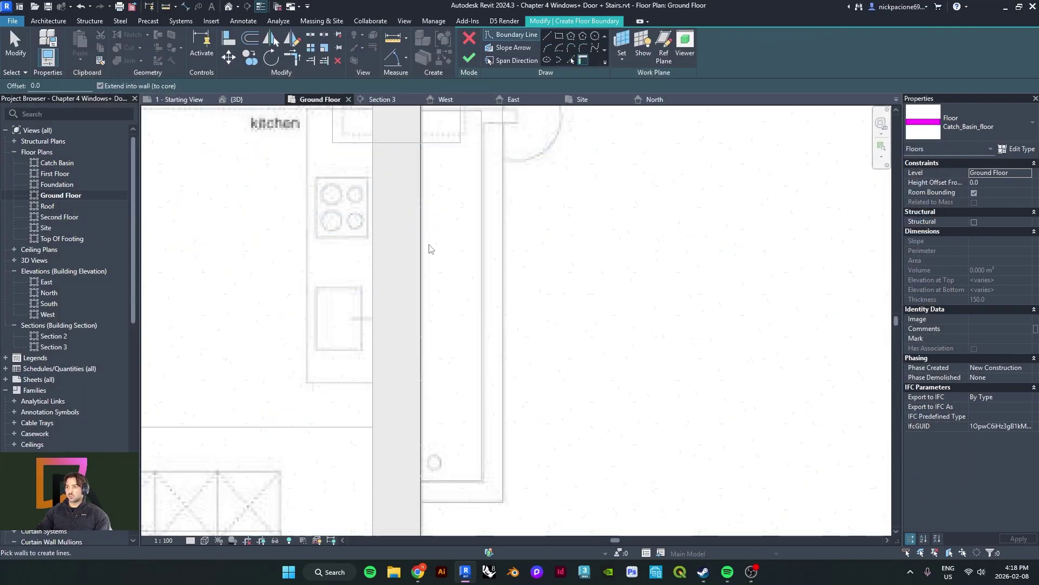
left_click(561, 36)
scroll(455, 244, "down", 3)
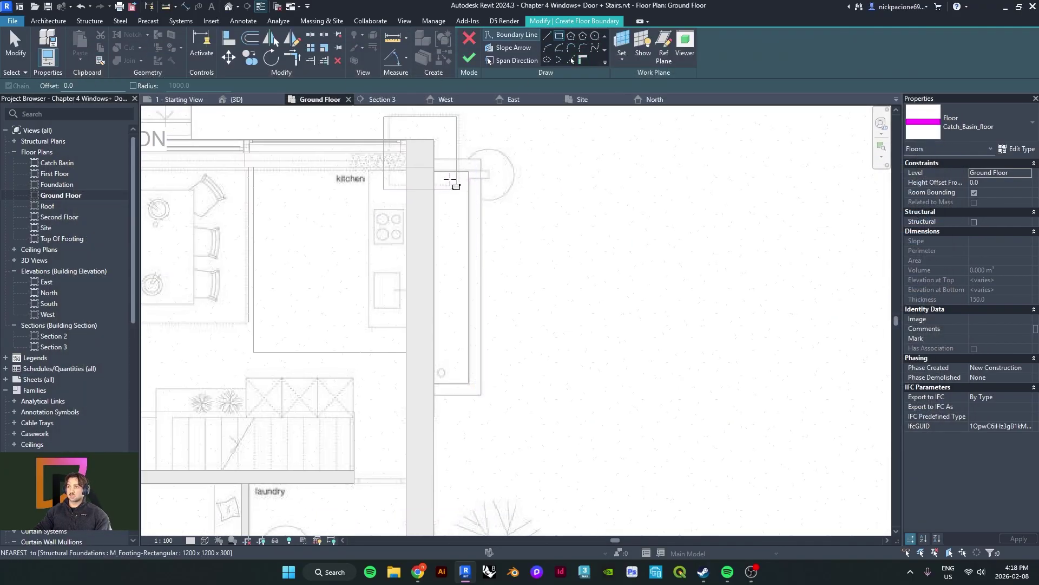
left_click(435, 171)
left_click(469, 383)
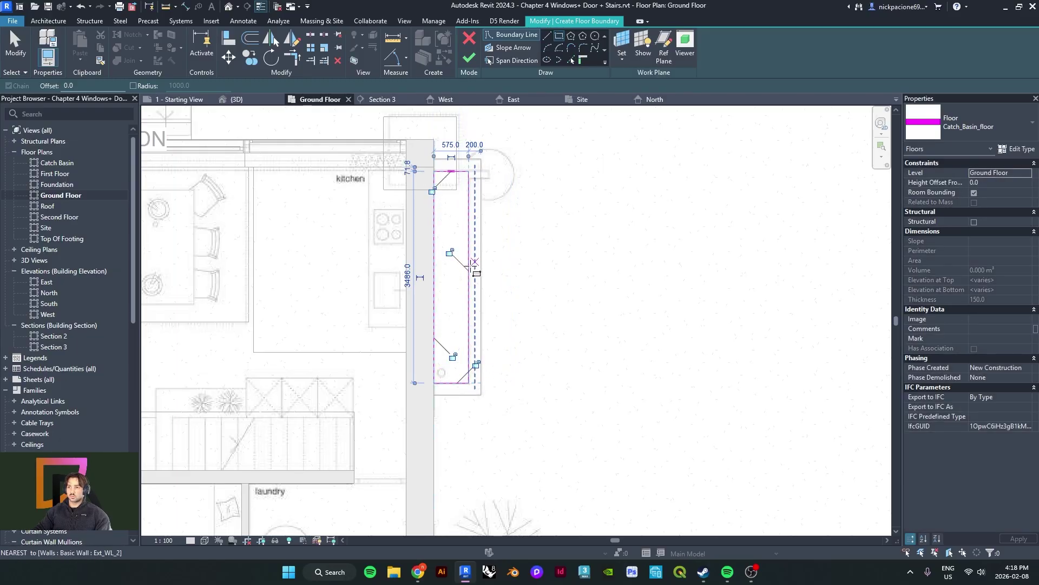
Lock the rectangular boundary edges to the surrounding walls and finish the catch basin floor
left_click(476, 365)
left_click(432, 190)
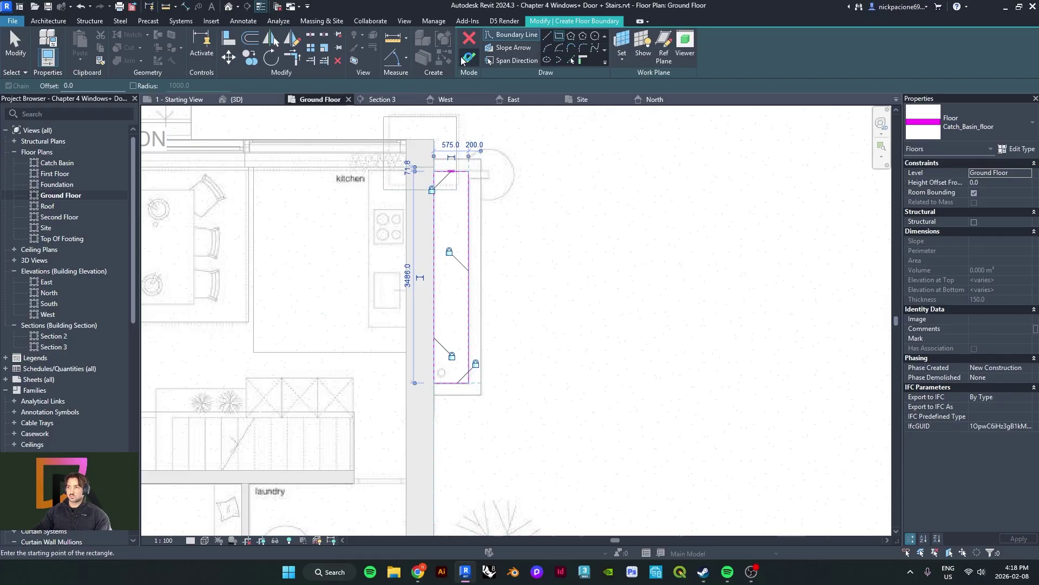
left_click(464, 60)
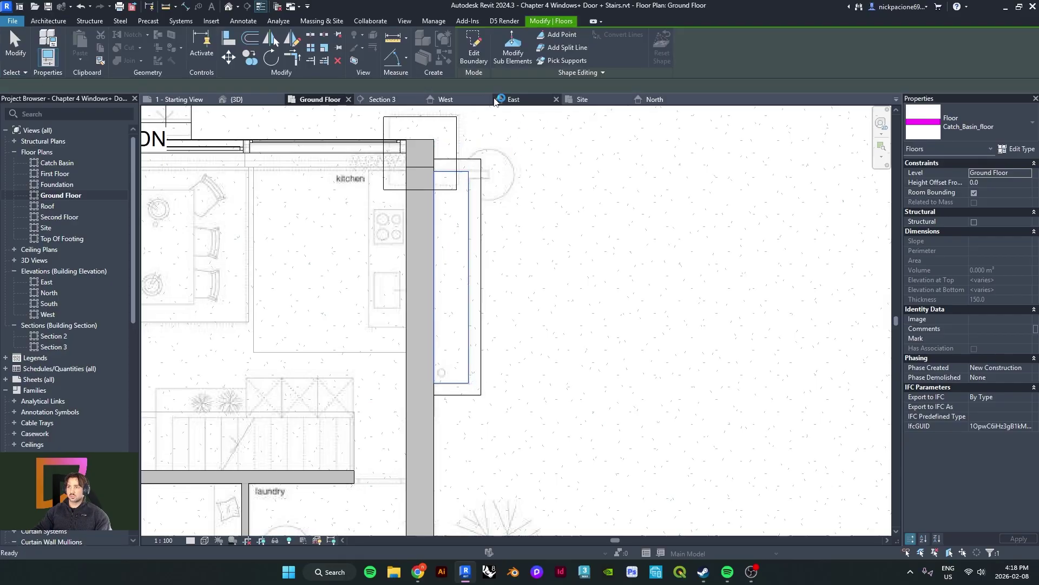
Inspect the new catch basin floor between its walls in the 3D view
left_click(230, 7)
scroll(568, 360, "up", 3)
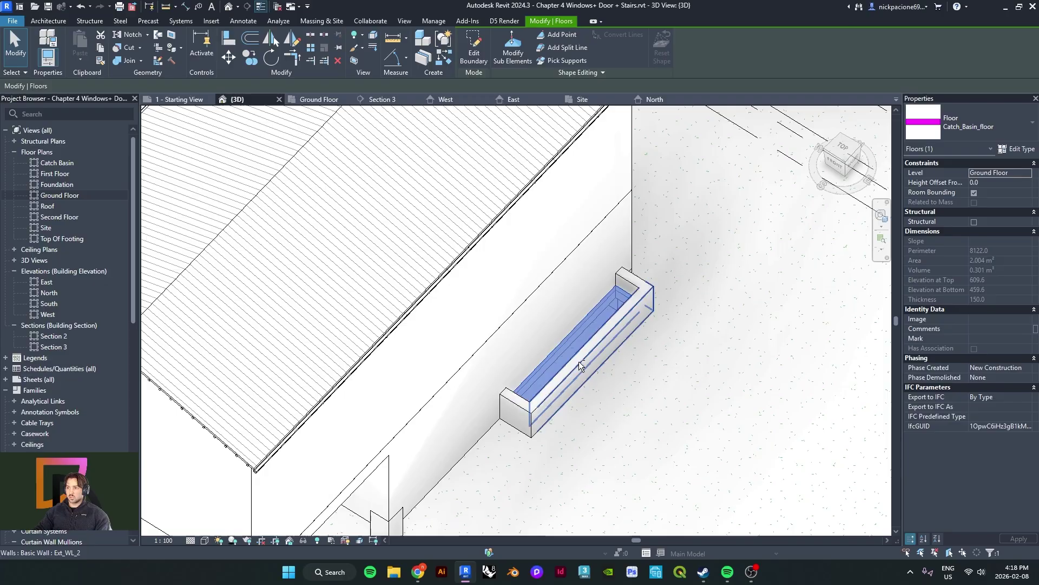
middle_click_drag(580, 362, 598, 434, "shift")
key("Escape")
scroll(643, 386, "down", 4)
middle_click_drag(639, 386, 491, 552, "shift")
Switch to Chrome and examine the gutter and downspout above the catch basin in the reference photo
left_click(418, 574)
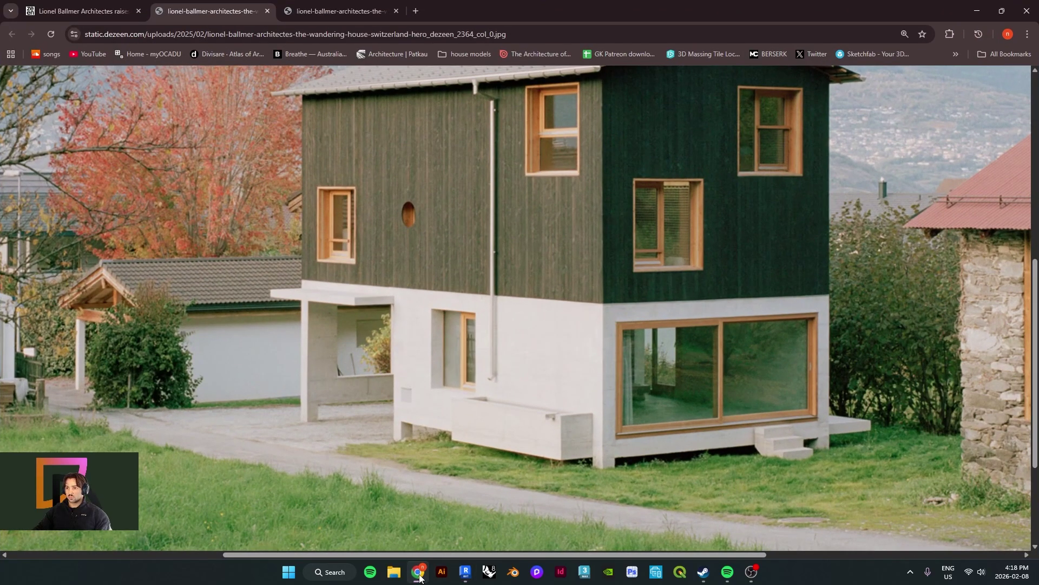
scroll(526, 293, "up", 2)
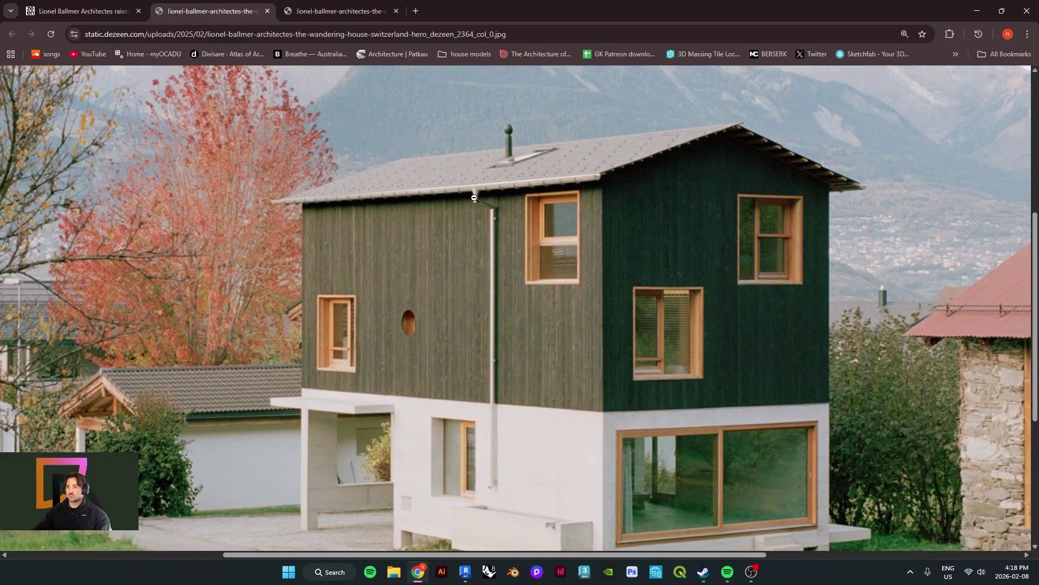
left_click(979, 9)
Examine the house's eave and catch basin side in the Revit 3D view
middle_click_drag(617, 336, 742, 303, "shift")
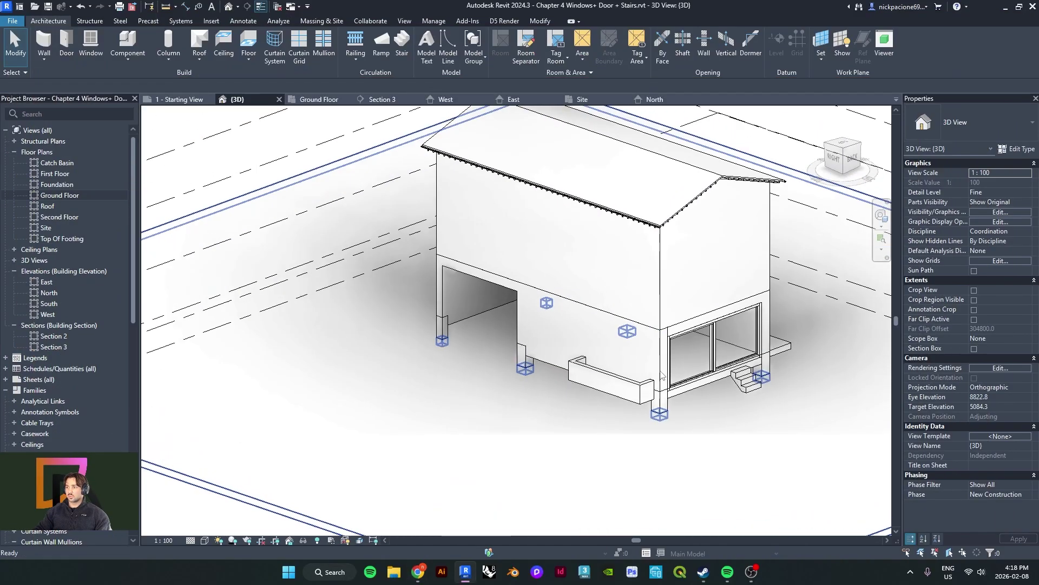
middle_click_drag(687, 379, 546, 352)
scroll(480, 371, "up", 4)
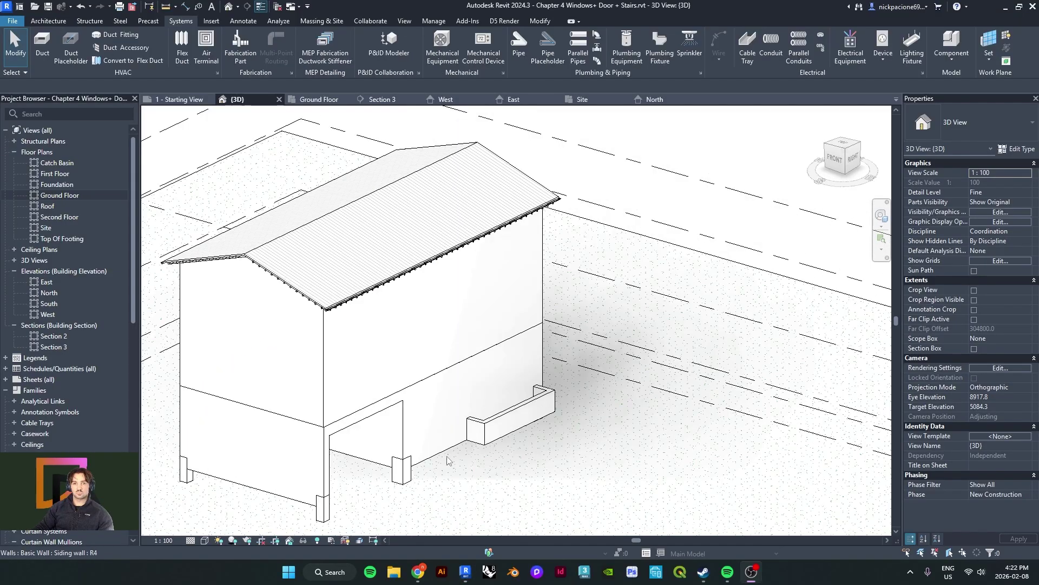
scroll(449, 461, "down", 1)
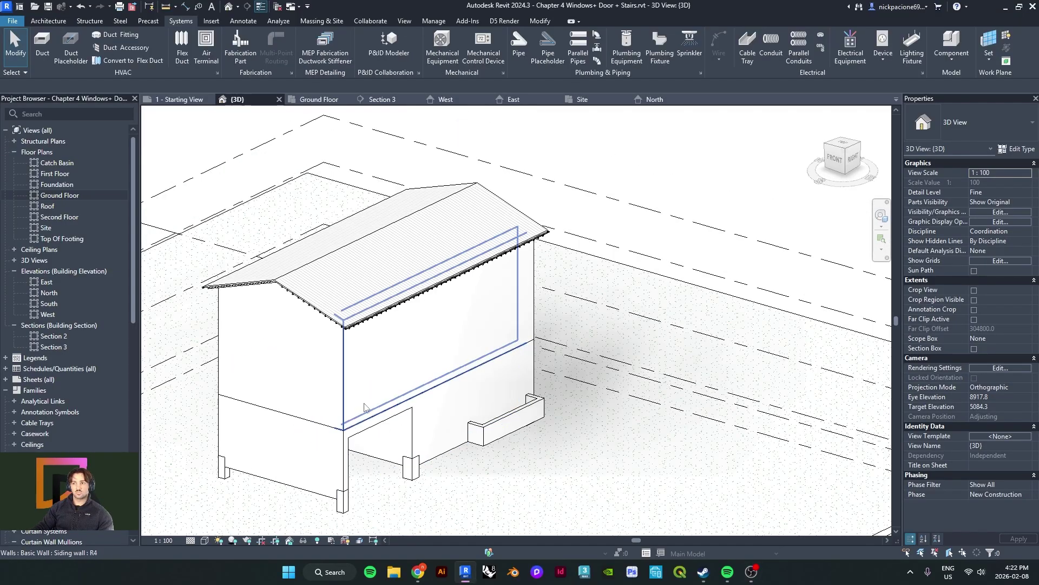
middle_click_drag(564, 422, 413, 410, "shift")
middle_click_drag(503, 415, 366, 332)
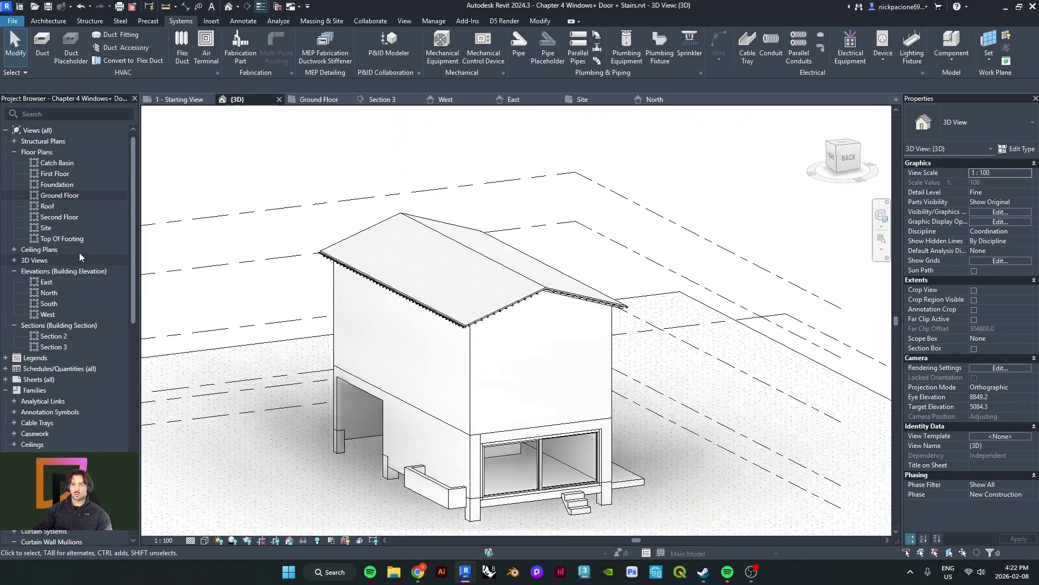
Open the Ground Floor plan and locate the downspout circle inside the catch basin
double_click(77, 195)
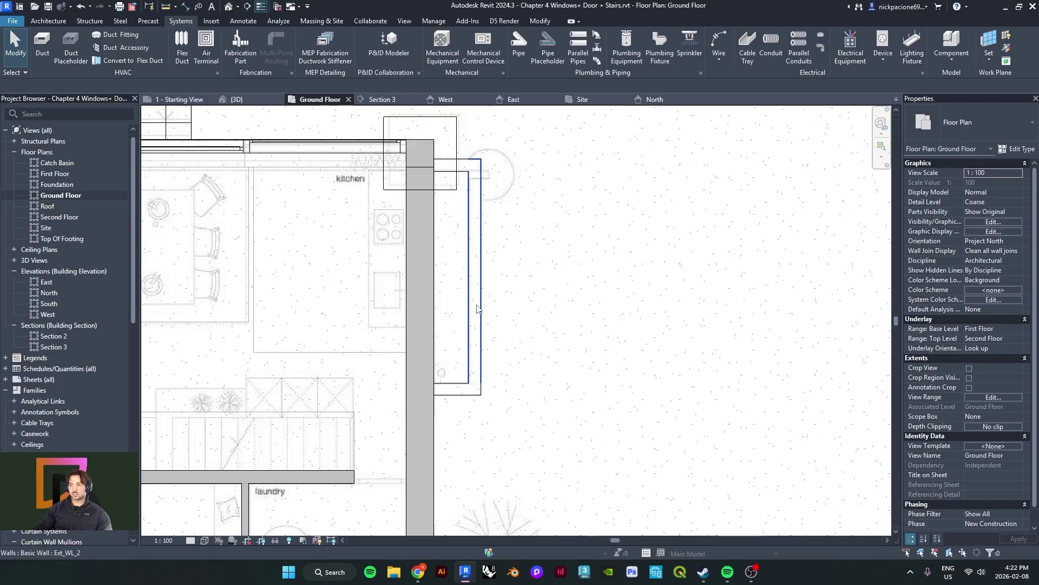
scroll(448, 353, "up", 5)
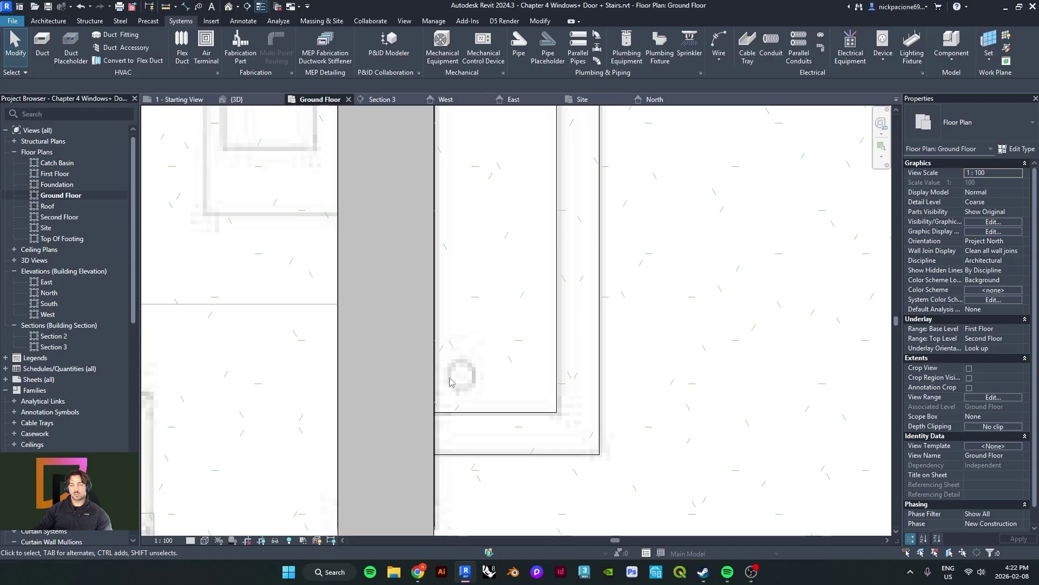
scroll(450, 381, "down", 10)
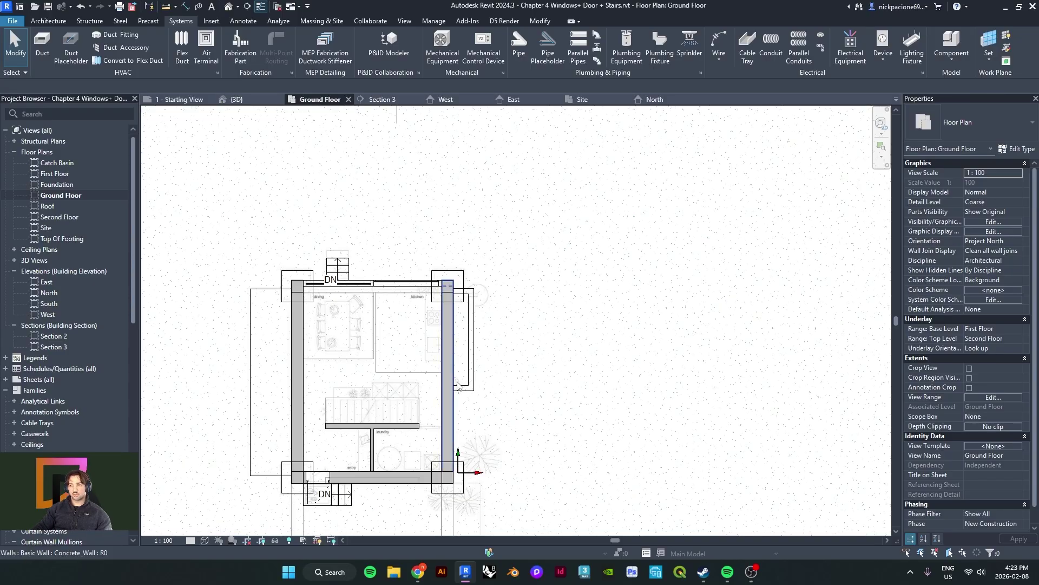
scroll(458, 386, "up", 4)
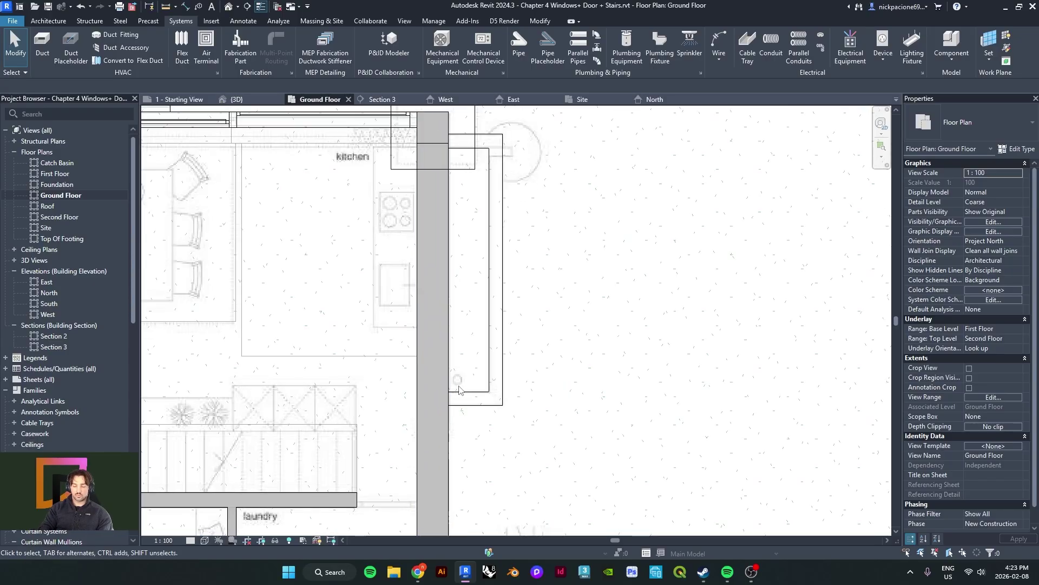
Draw a horizontal reference plane from the exterior wall face through the downspout circle, about 175 mm from the basin's inner end
key("r")
key("p")
scroll(425, 372, "down", 3)
middle_click_drag(352, 355, 396, 380)
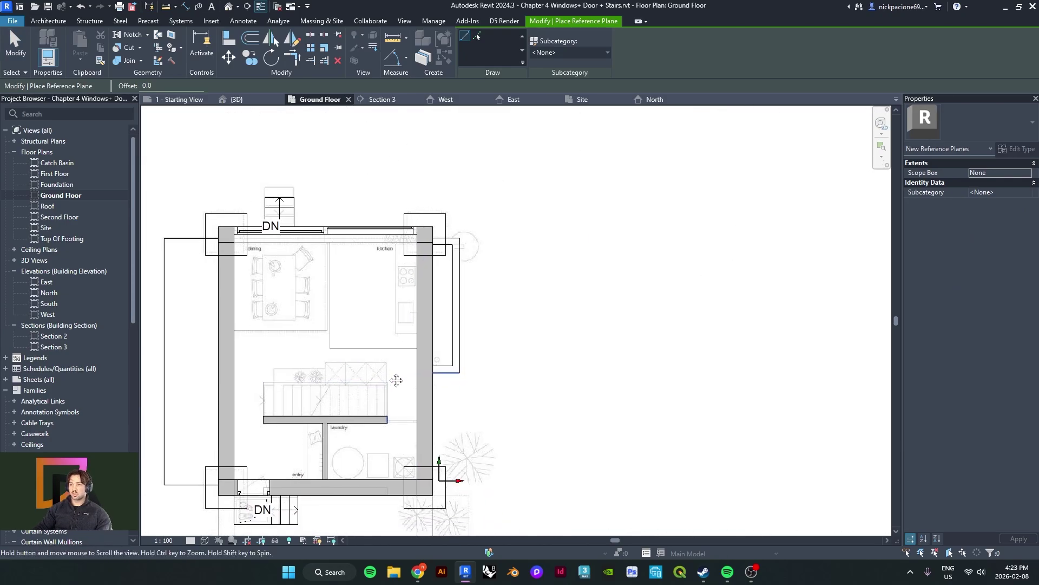
scroll(434, 365, "up", 5)
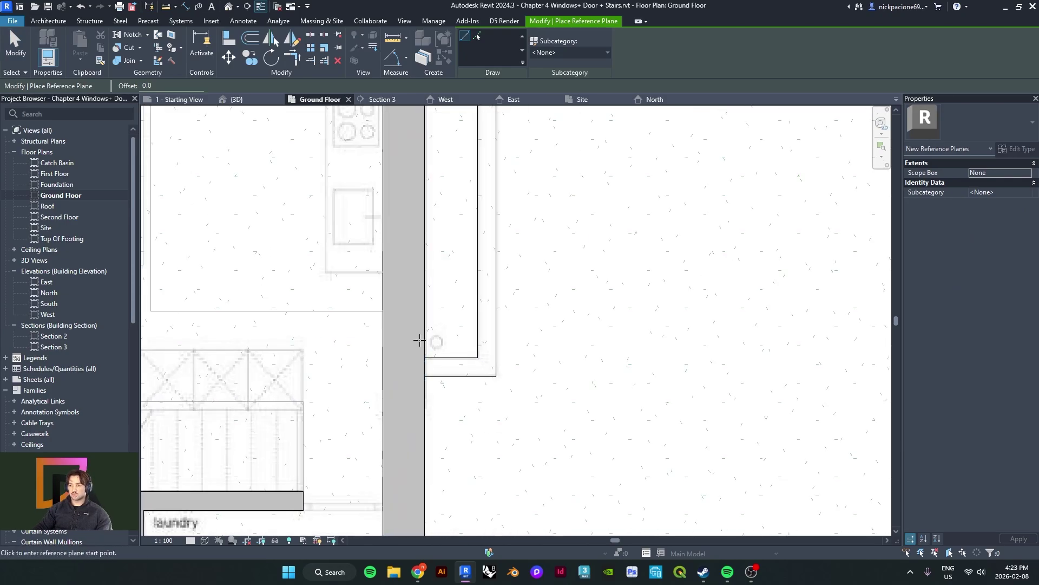
scroll(421, 341, "up", 2)
left_click(422, 340)
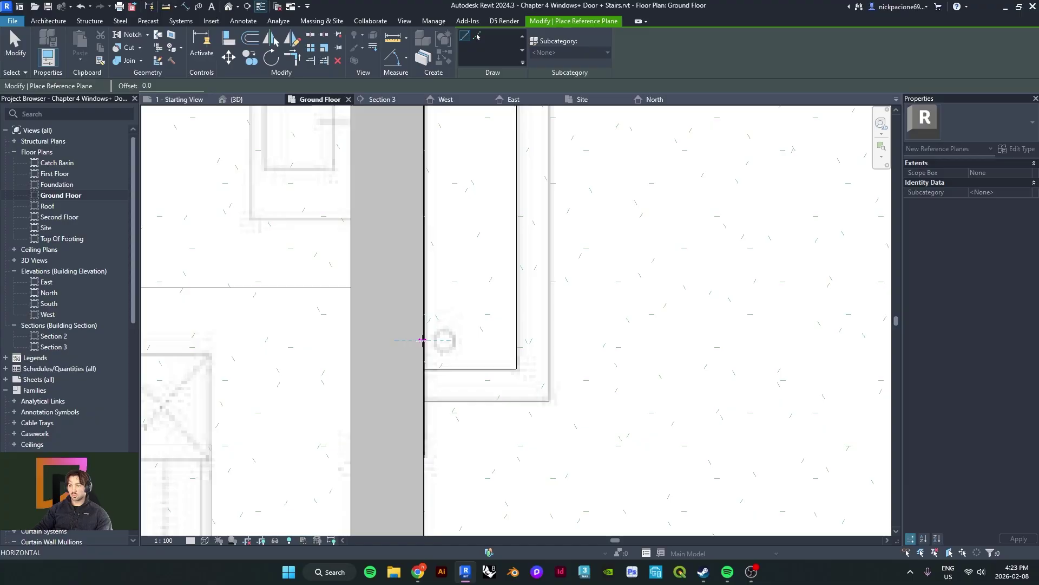
scroll(443, 340, "up", 2)
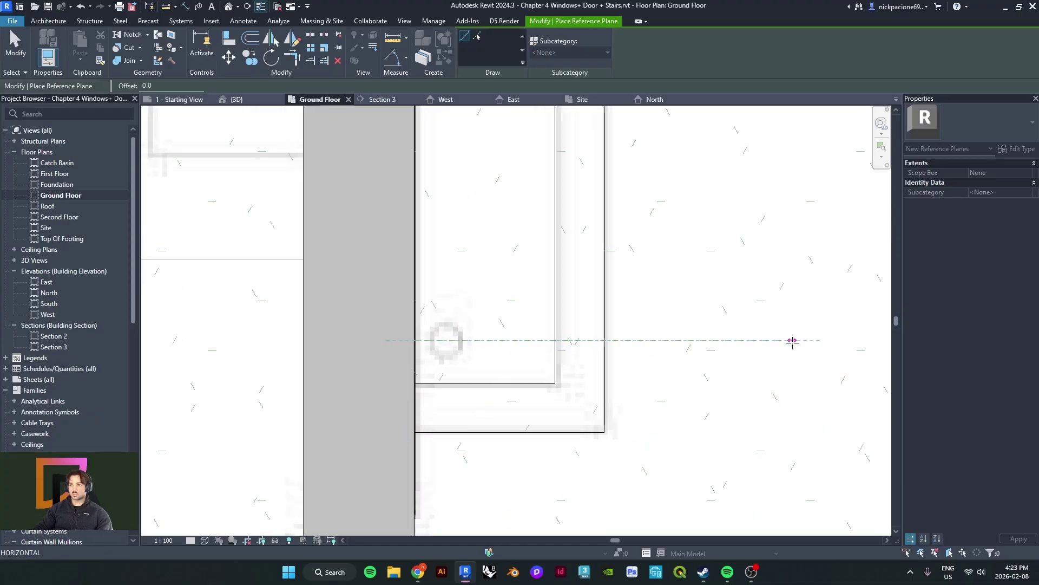
left_click(792, 340)
Name the new reference plane Downspout
left_click(769, 346)
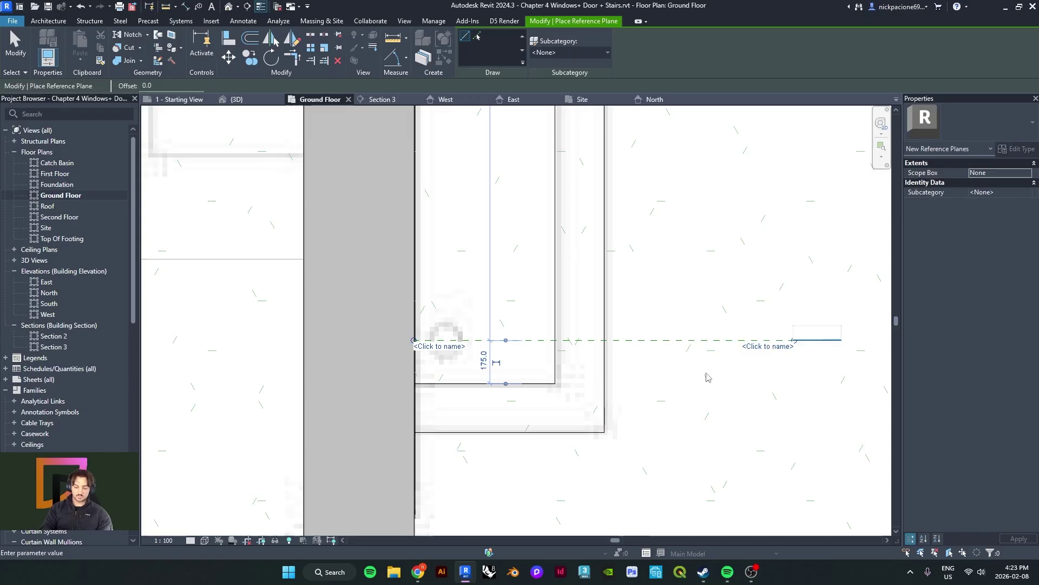
key("Return")
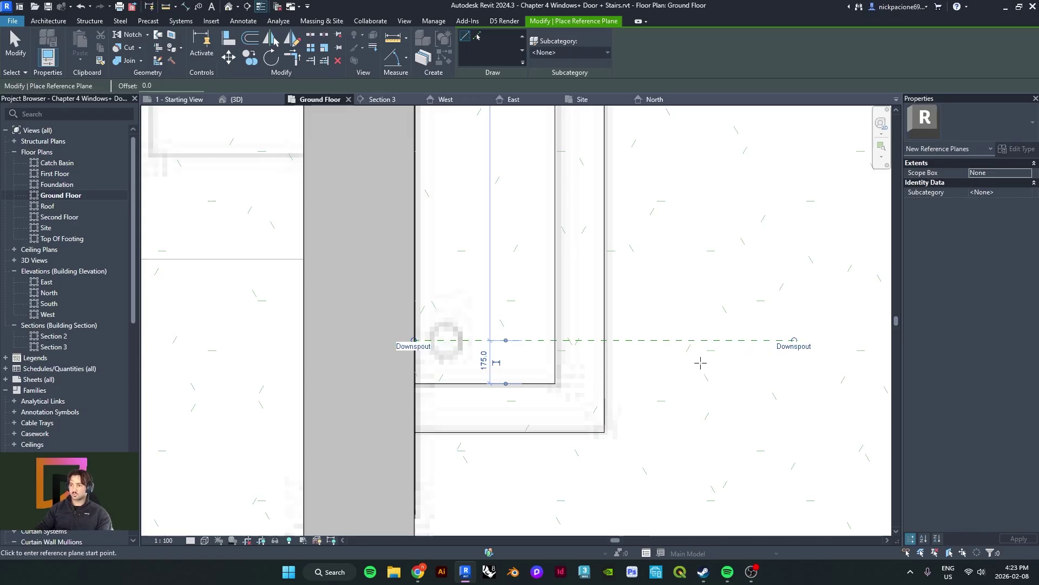
key("Escape")
key("Escape")
scroll(554, 371, "down", 2)
middle_click_drag(493, 353, 413, 353)
scroll(406, 351, "up", 1)
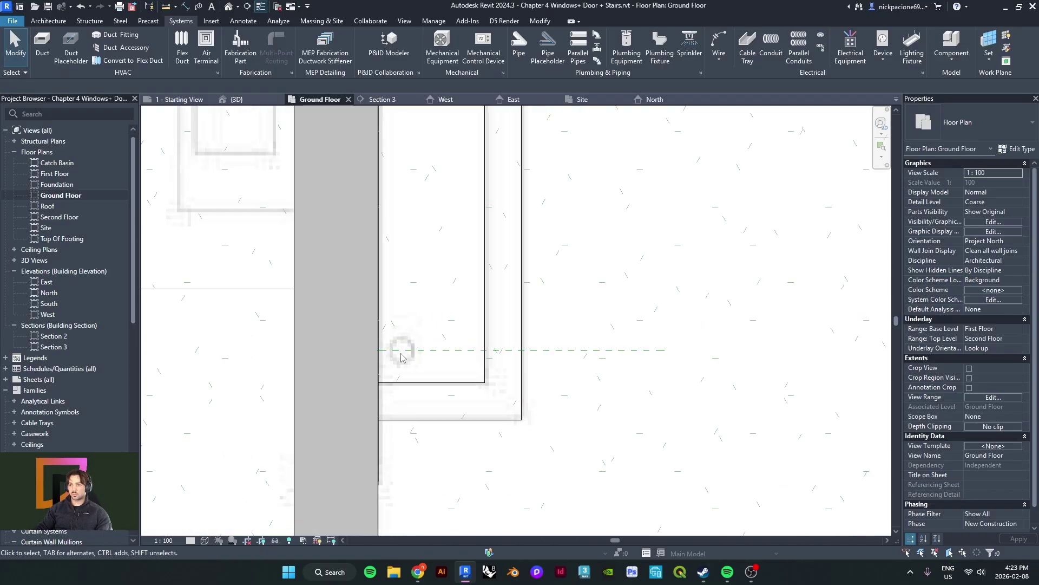
scroll(398, 350, "up", 1)
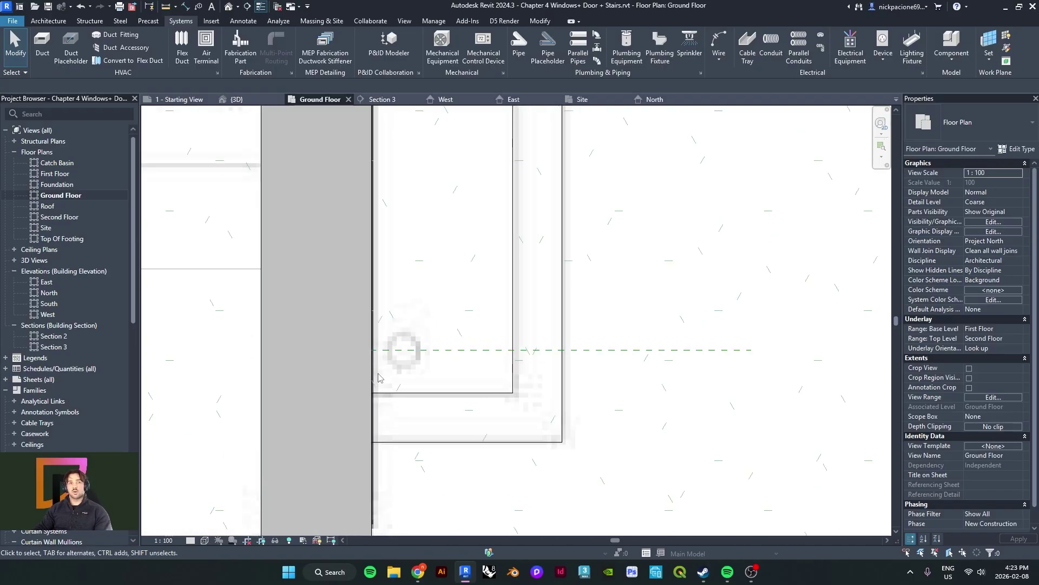
scroll(455, 375, "down", 2)
middle_click_drag(467, 374, 482, 354)
scroll(397, 380, "down", 1)
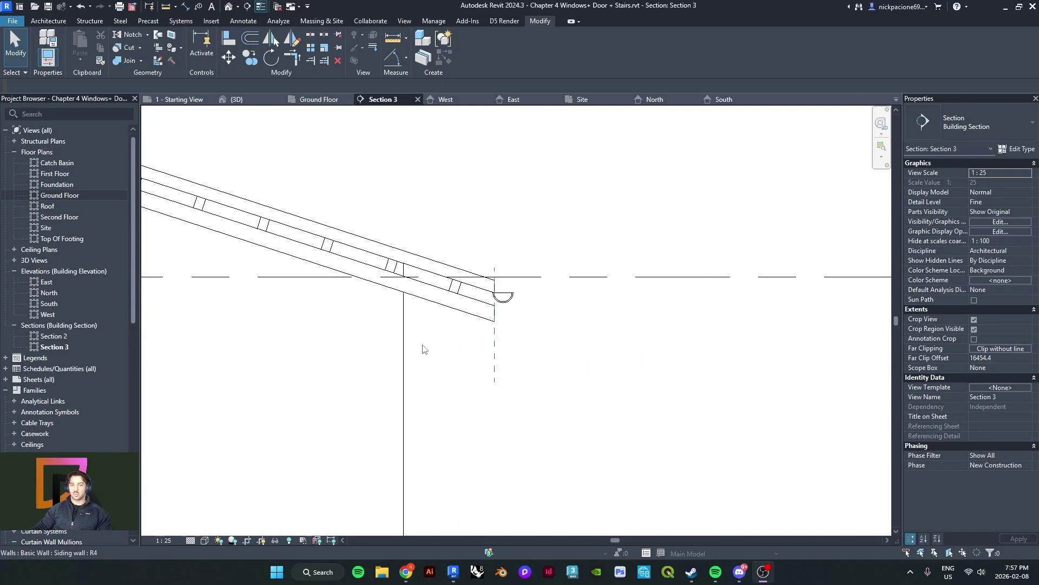
Examine the half-round gutter profile at the roof eave in Section 3
scroll(527, 314, "up", 5)
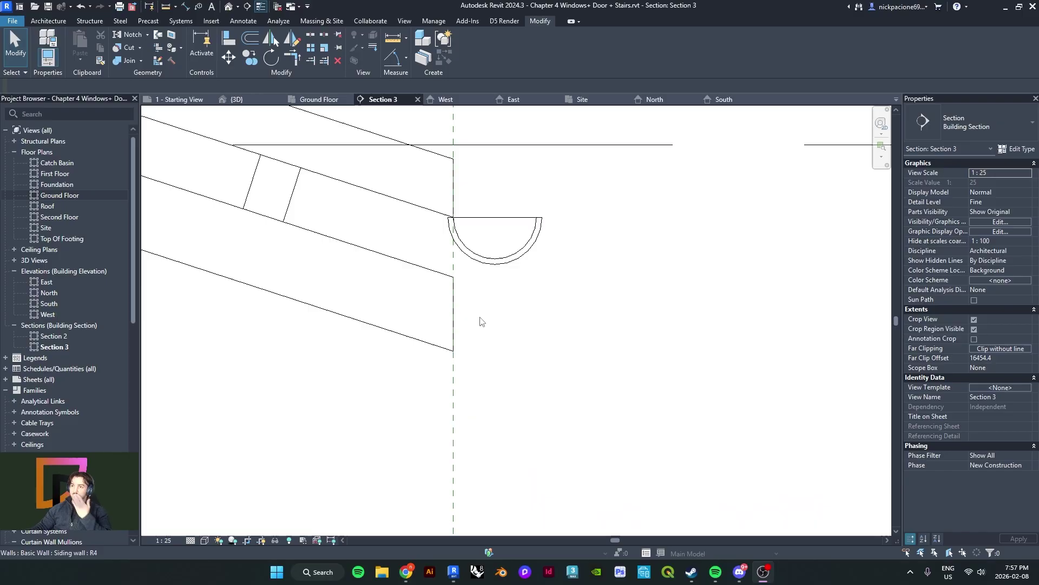
scroll(452, 286, "down", 3)
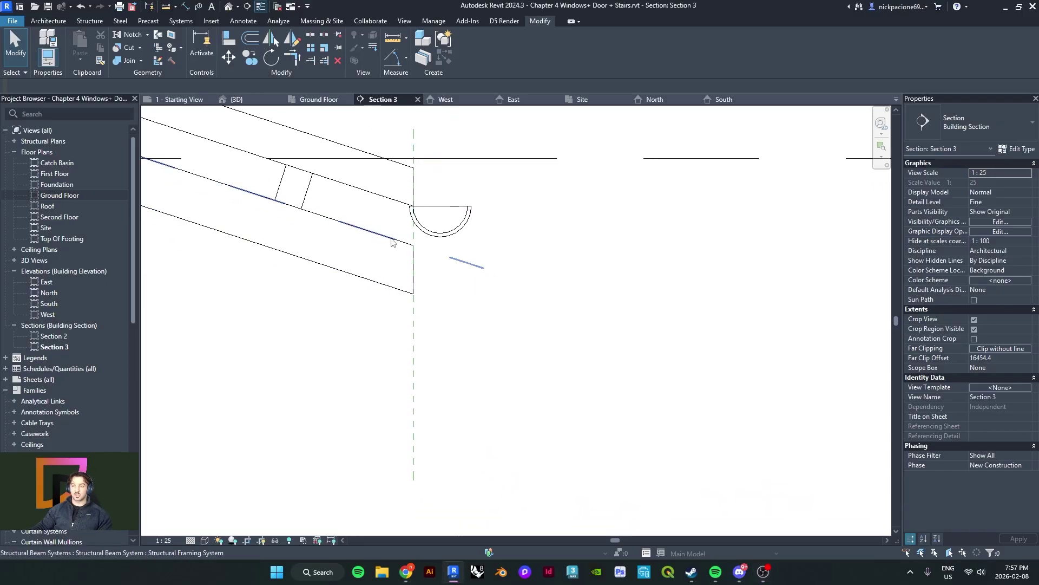
middle_click_drag(435, 253, 433, 286)
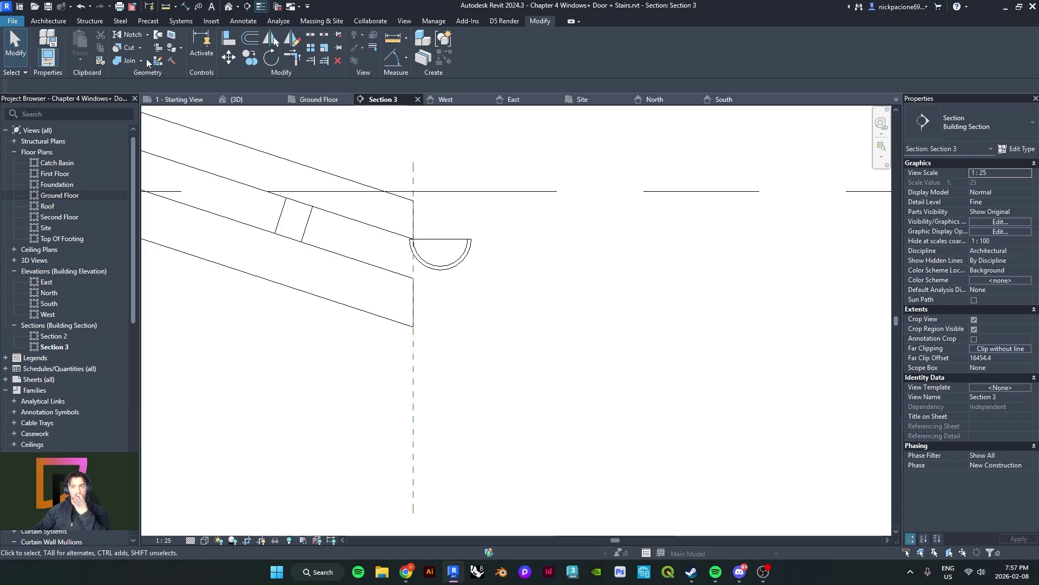
middle_click_drag(297, 182, 317, 187)
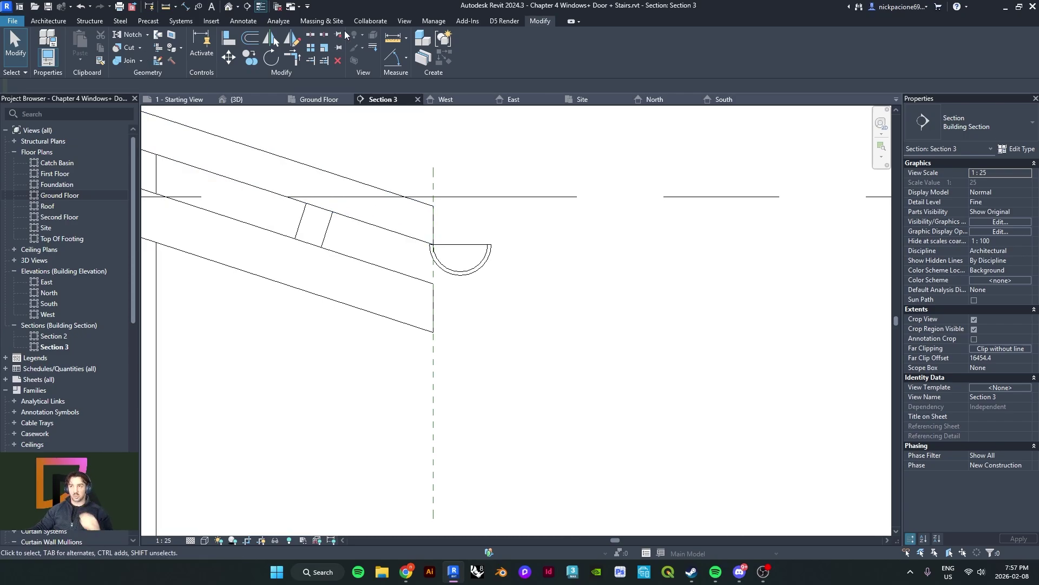
Load the Elbow - Generic pipe fitting from the Autodesk family library's Pipe/Fittings/Generic category
left_click(211, 21)
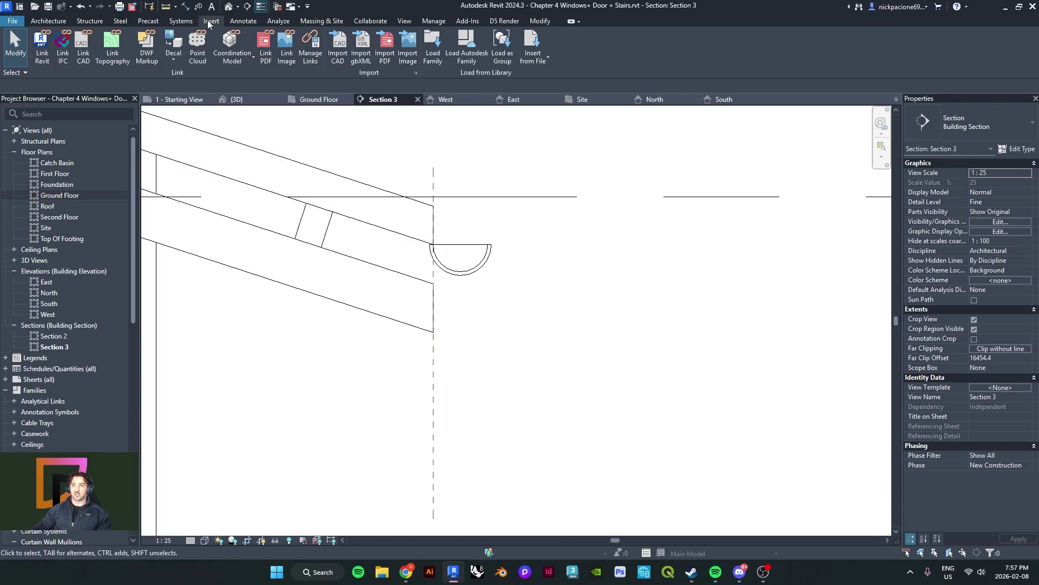
left_click(464, 68)
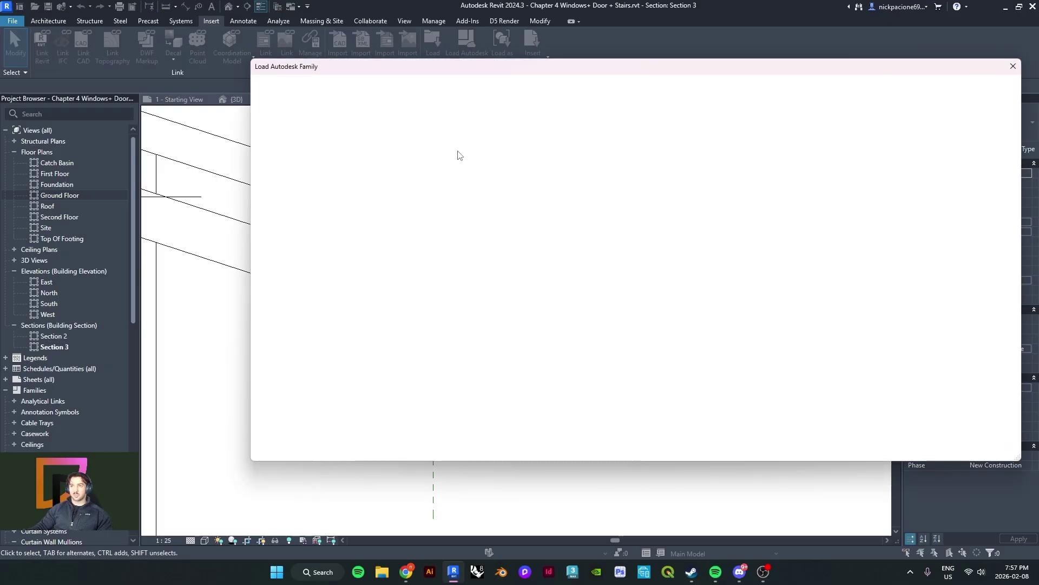
left_click(272, 183)
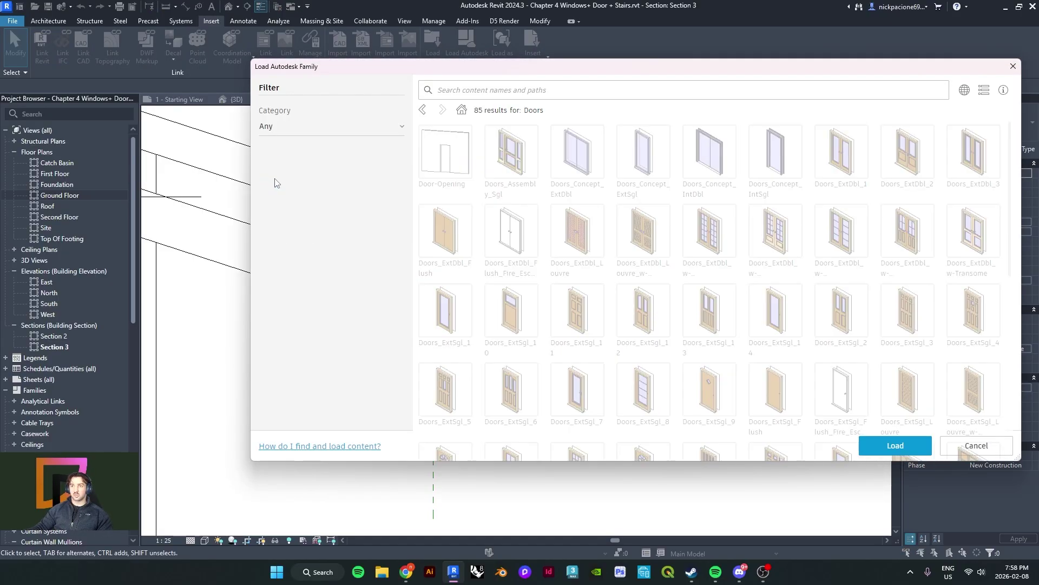
scroll(292, 305, "down", 3)
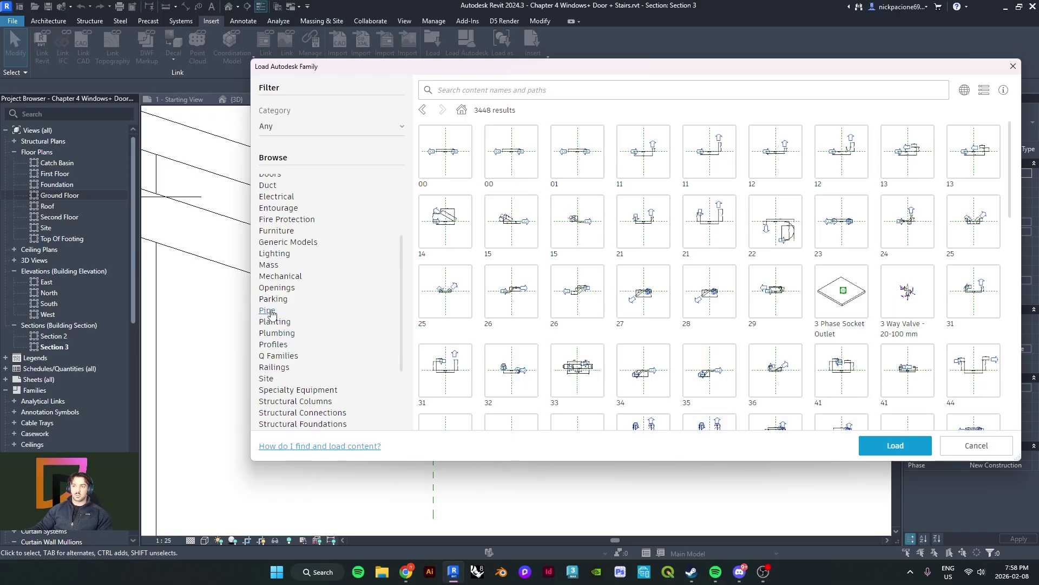
left_click(270, 311)
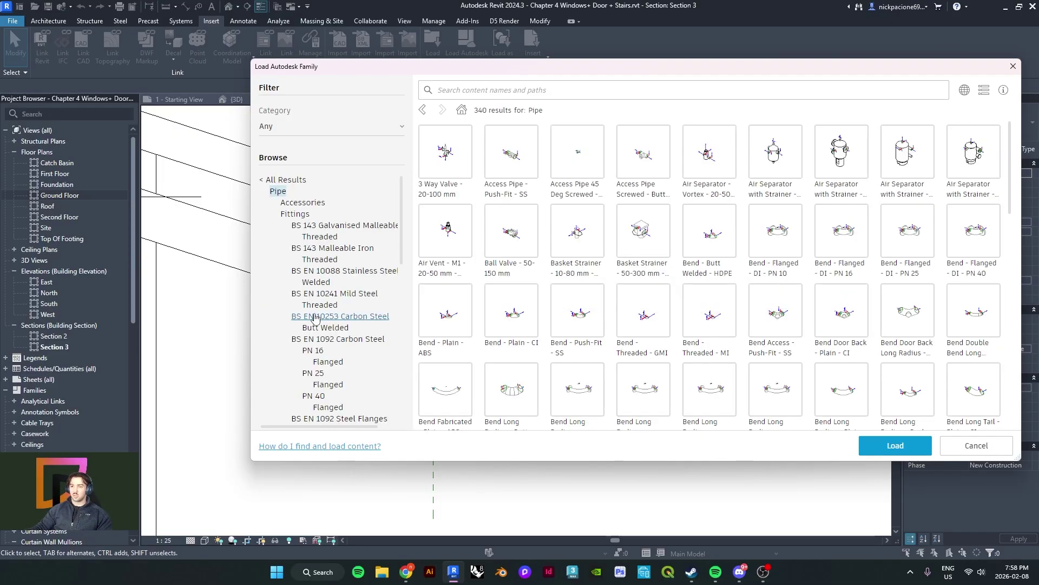
scroll(315, 336, "down", 5)
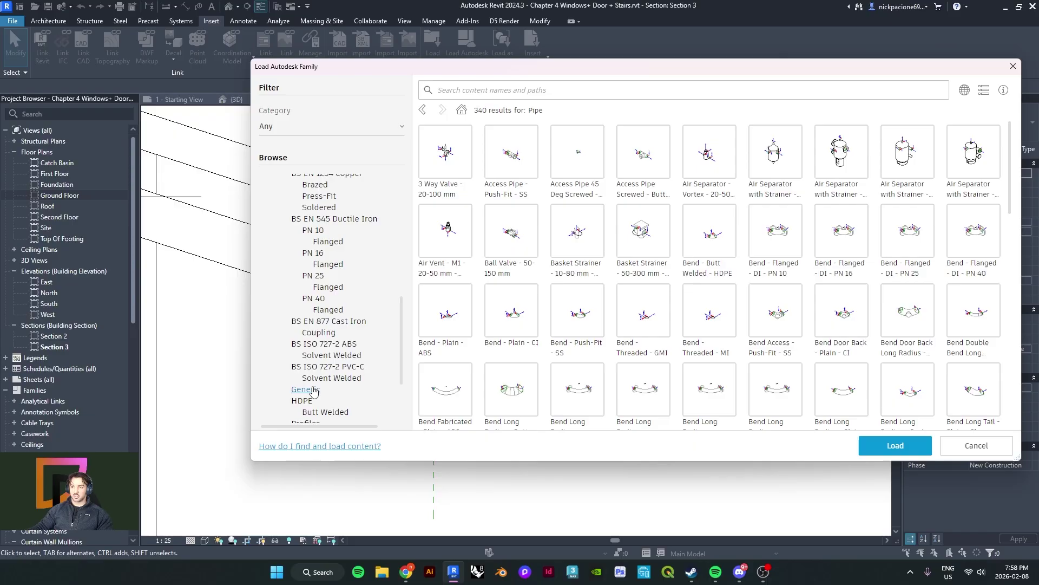
left_click(304, 389)
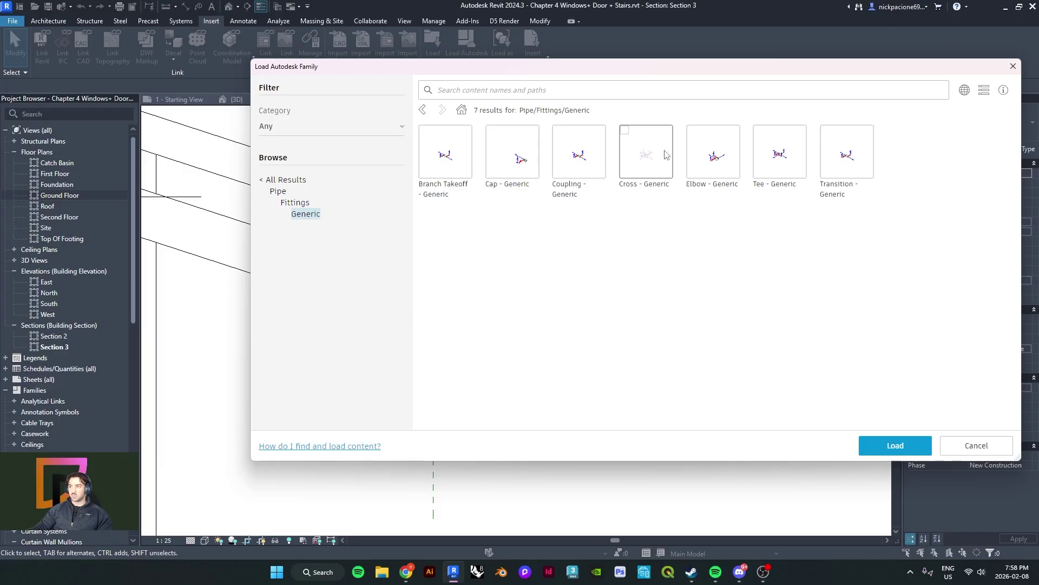
left_click(711, 147)
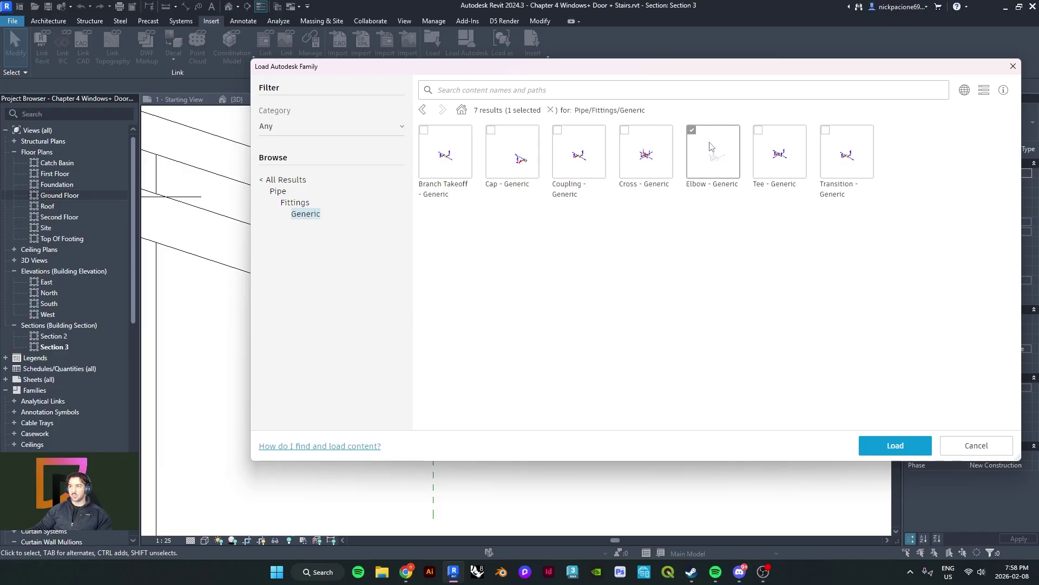
left_click(894, 447)
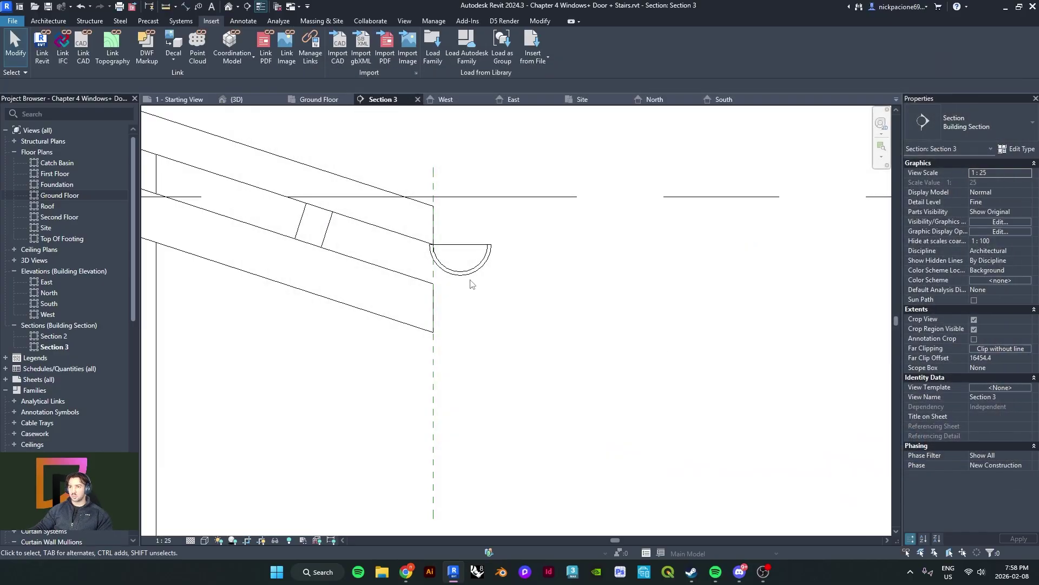
In the Default pipe type's routing preferences, assign Elbow - Generic: Standard as the elbow with a 15 mm minimum size
scroll(474, 270, "down", 2)
scroll(470, 247, "up", 6)
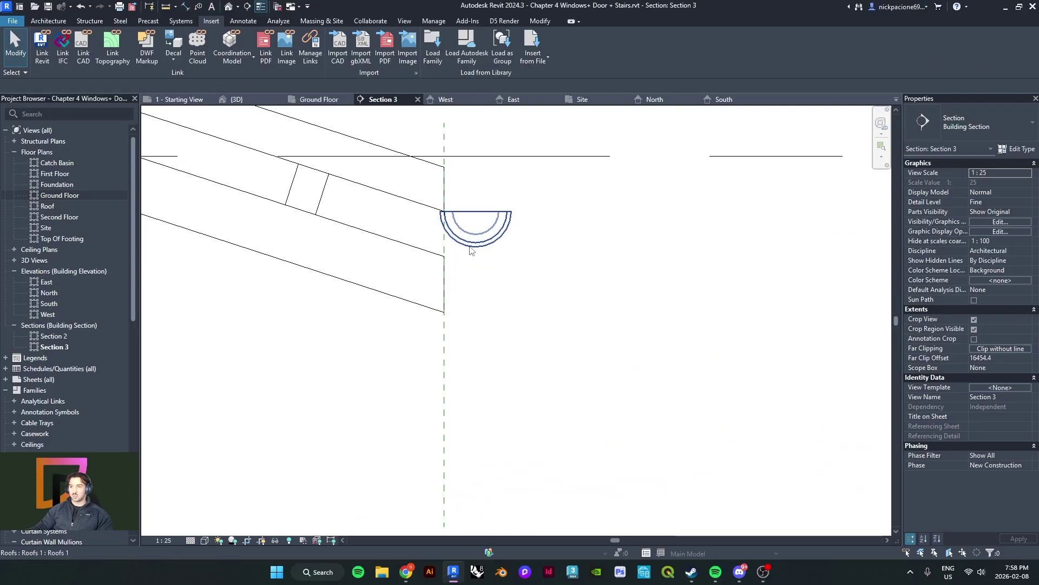
scroll(461, 245, "down", 6)
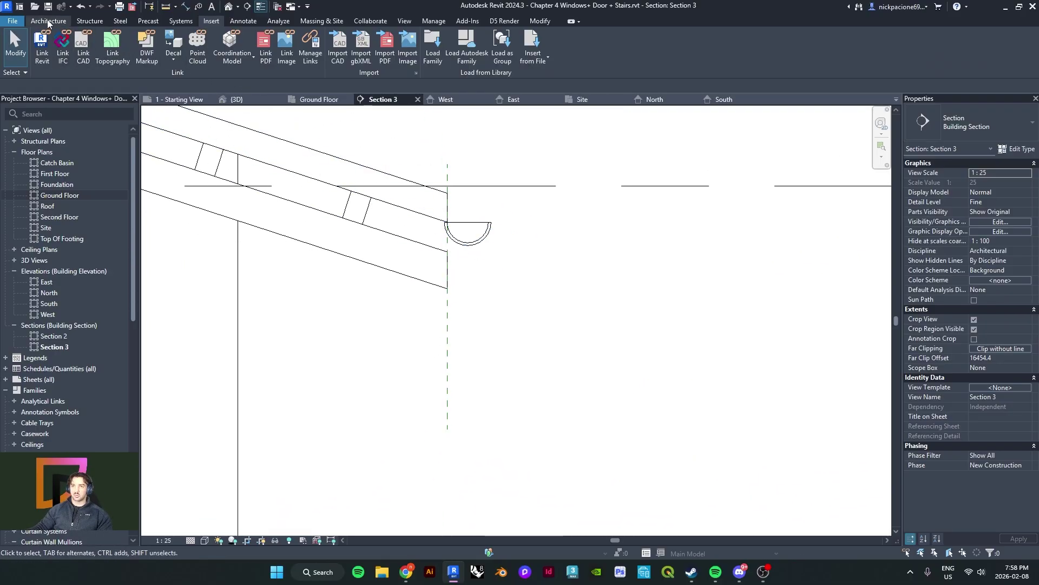
left_click(183, 20)
left_click(525, 46)
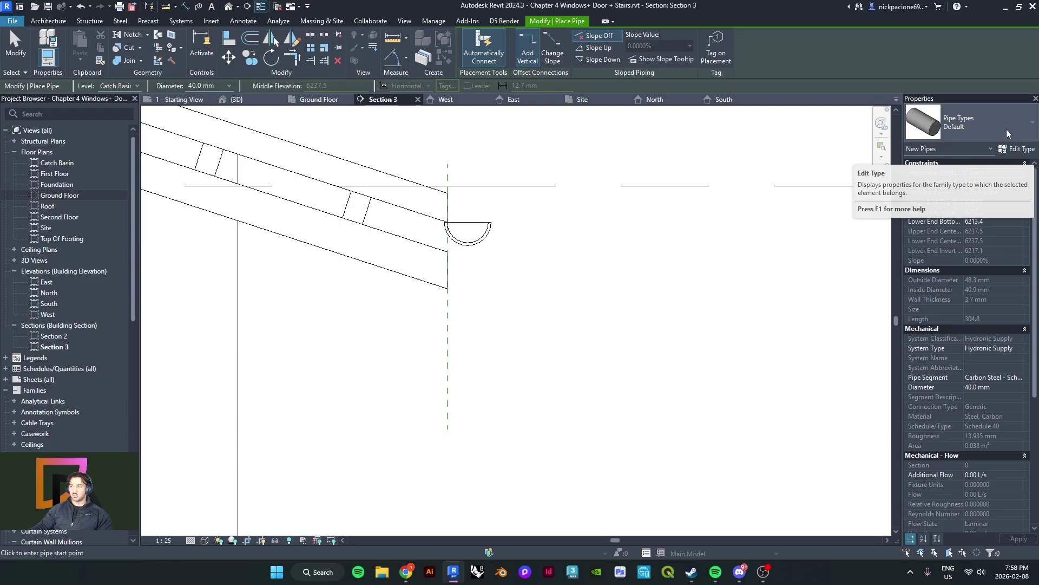
left_click(1017, 149)
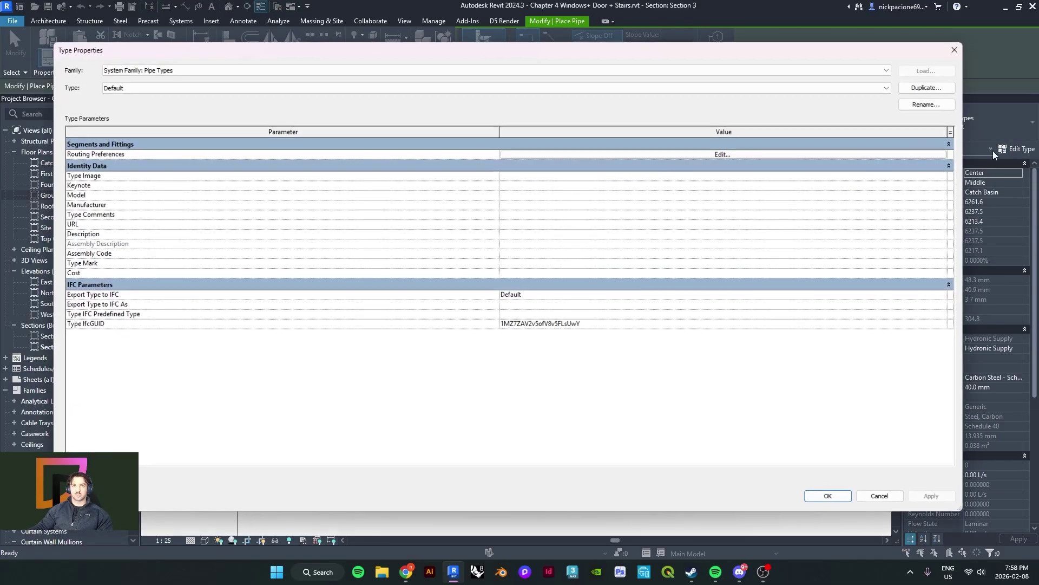
left_click(640, 155)
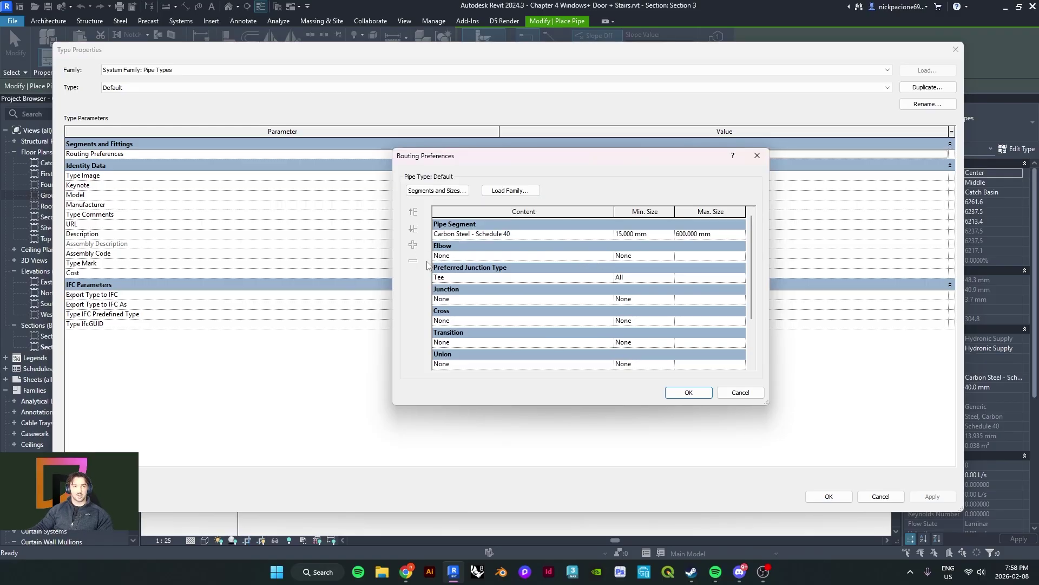
left_click(610, 257)
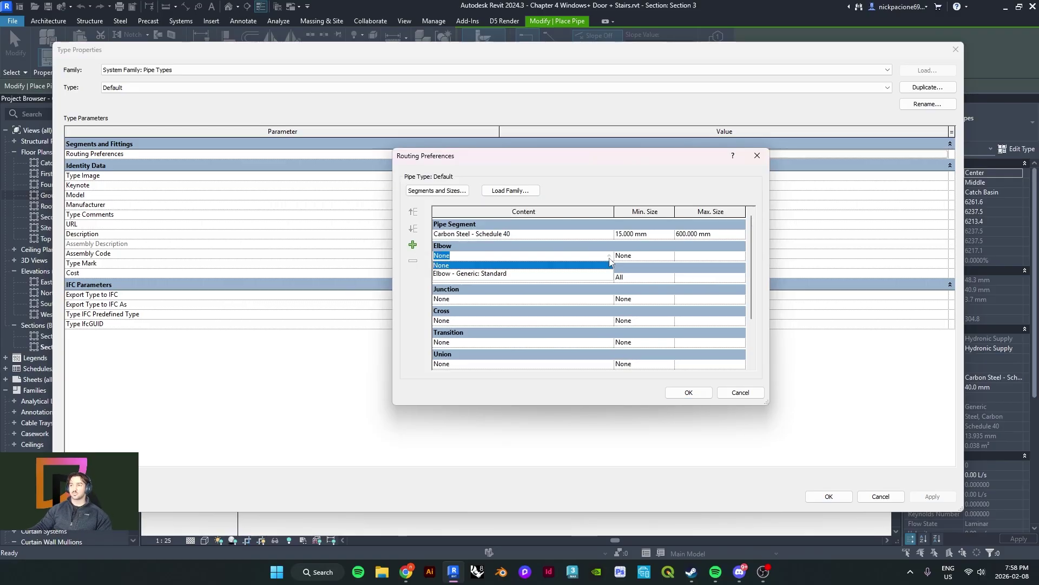
left_click(477, 274)
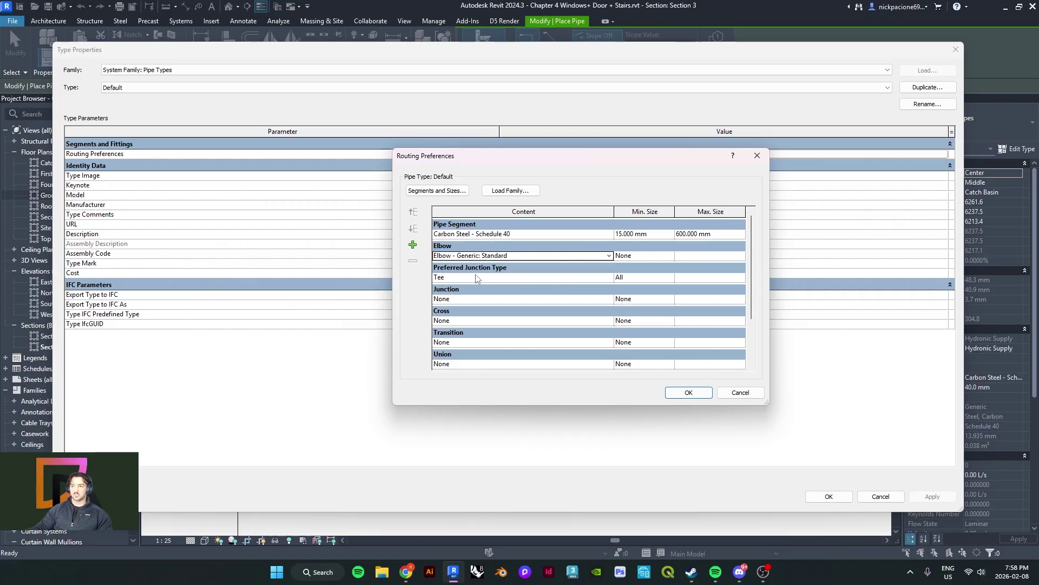
left_click(670, 257)
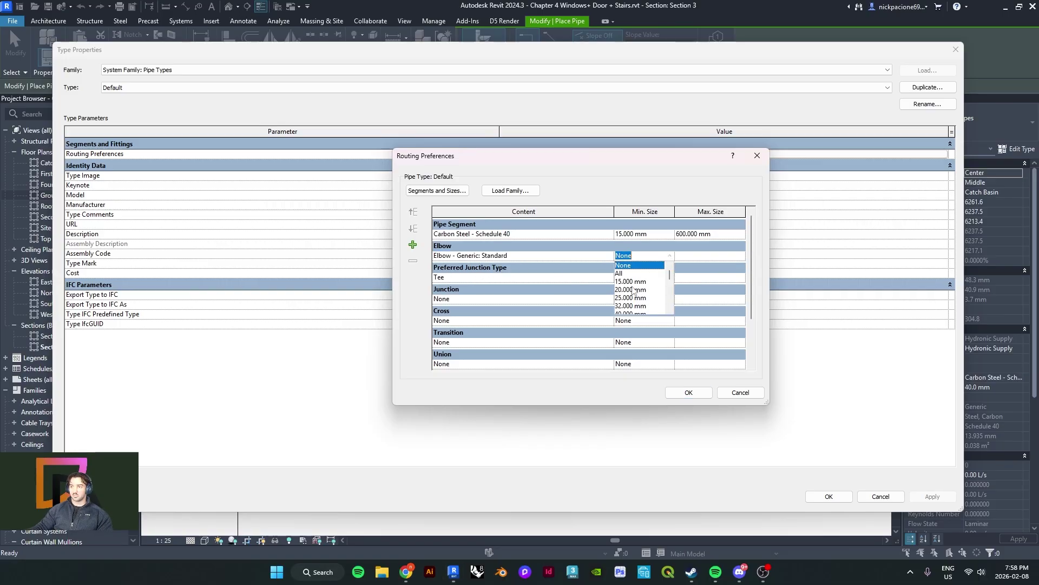
left_click(633, 282)
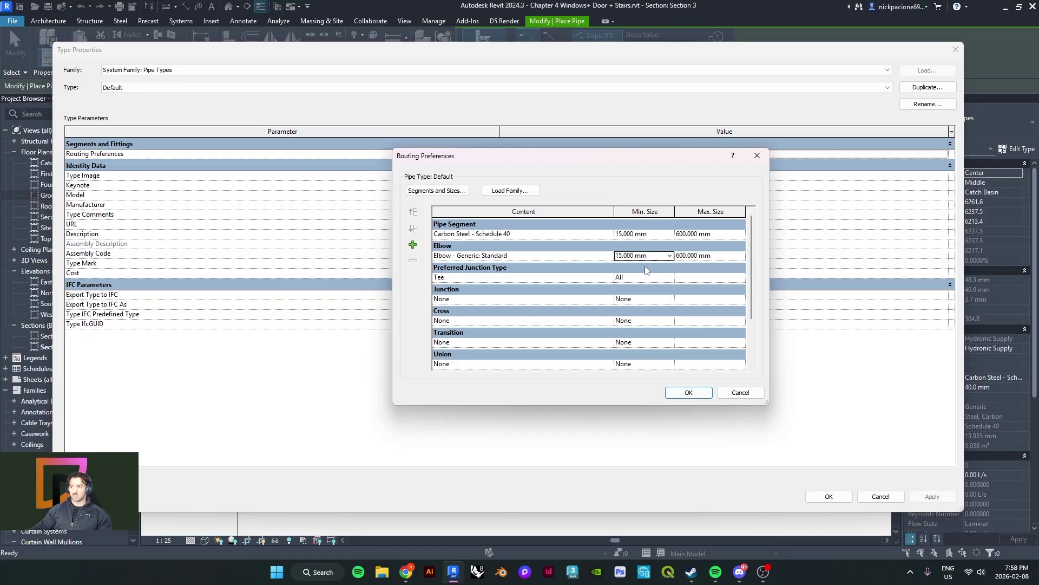
left_click(698, 395)
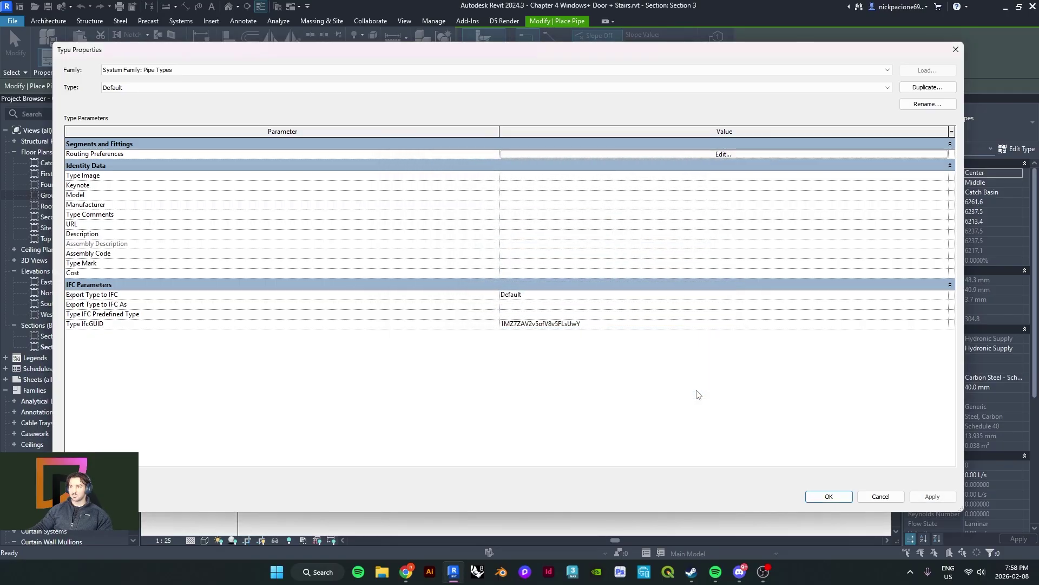
left_click(828, 496)
middle_click_drag(485, 260, 511, 241)
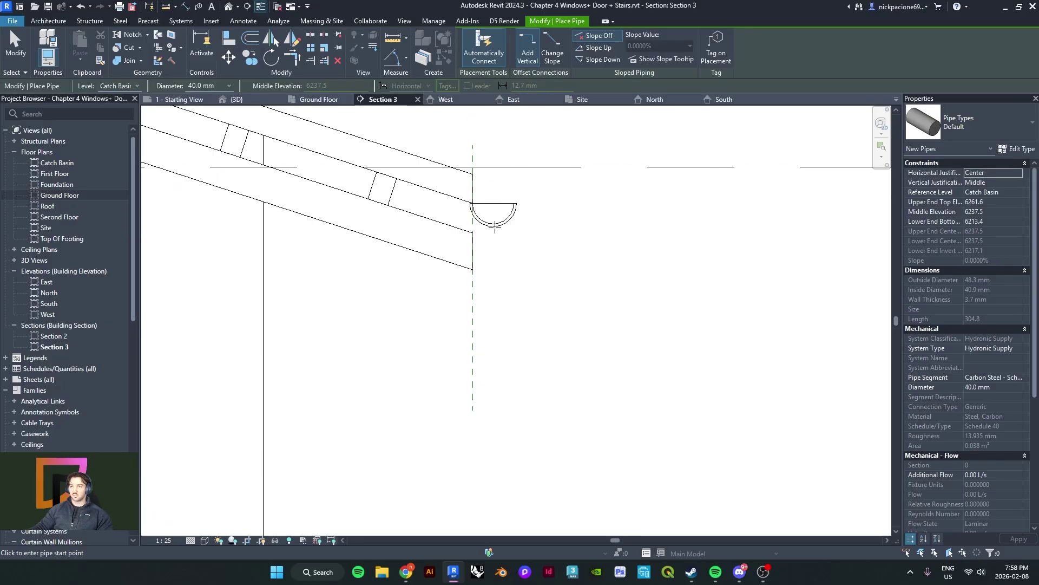
left_click(114, 85)
left_click(115, 85)
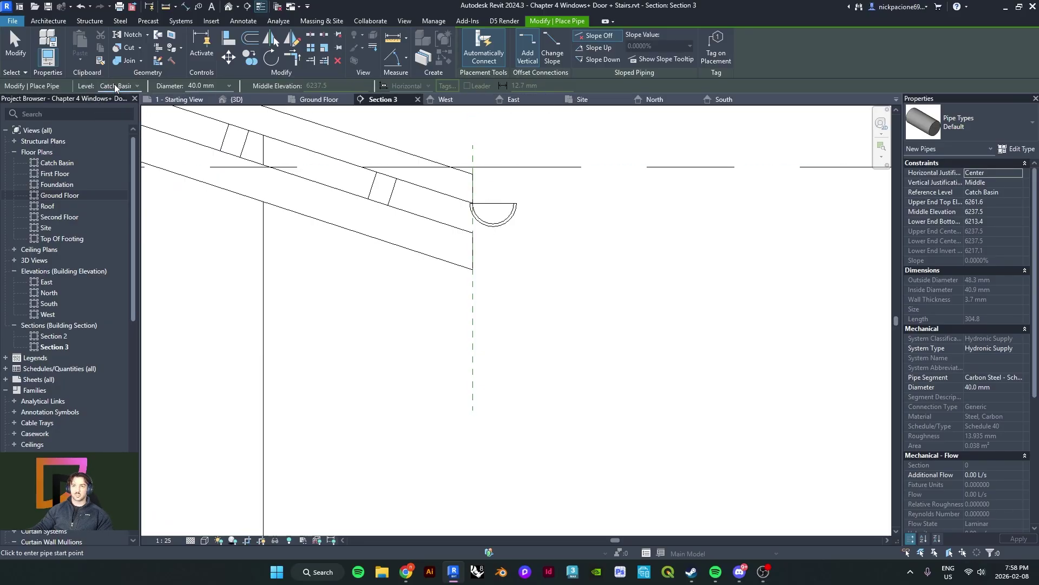
left_click(115, 85)
left_click(115, 85)
left_click(115, 85)
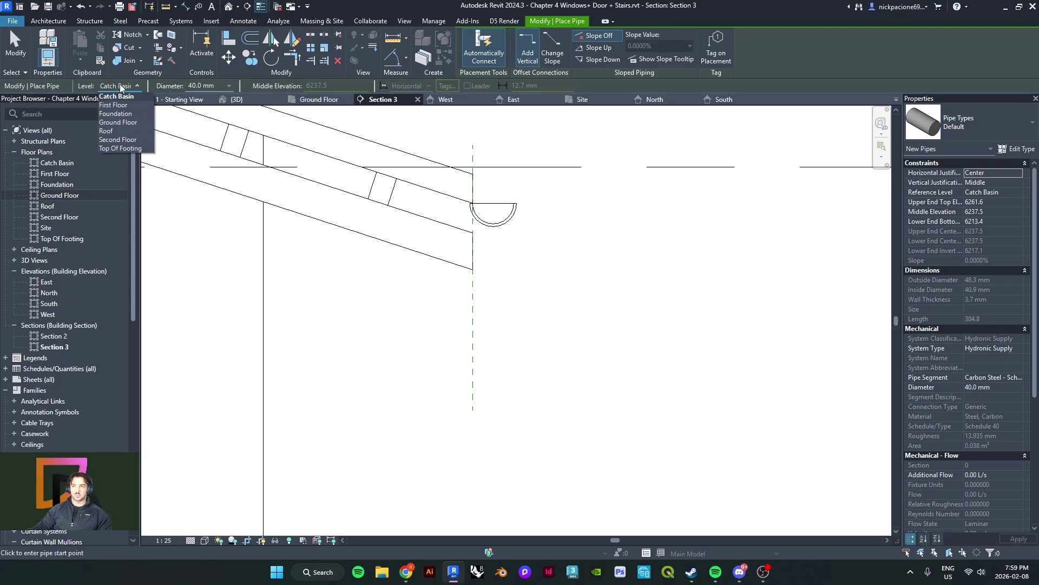
left_click(120, 87)
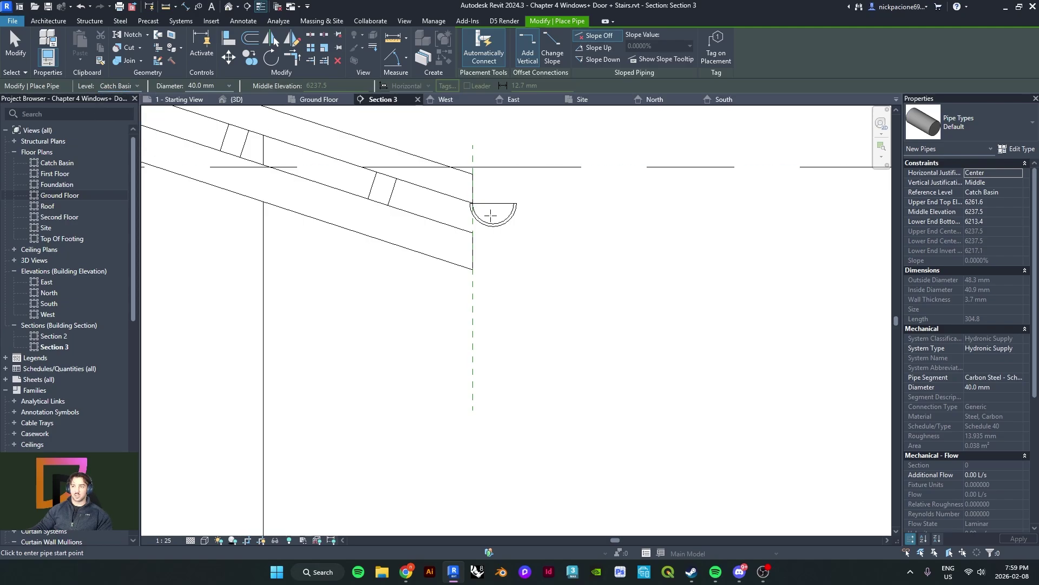
Draw a 40 mm pipe straight down from the bottom of the gutter, continuing towards the exterior wall at about 57° from vertical
scroll(491, 227, "up", 1)
left_click(492, 227)
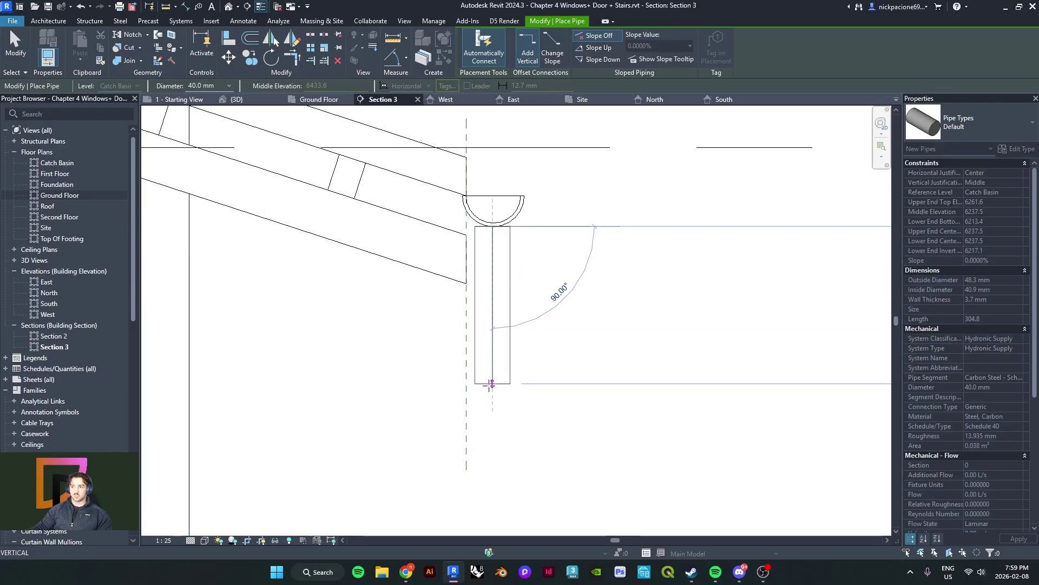
left_click(492, 420)
scroll(491, 424, "down", 2)
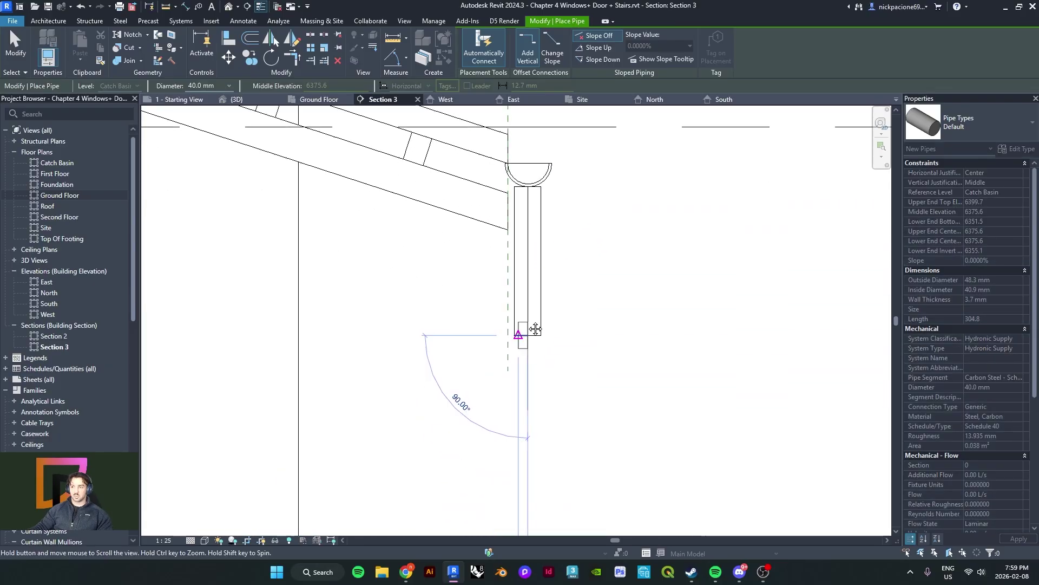
scroll(436, 372, "down", 2)
middle_click_drag(432, 355, 438, 299)
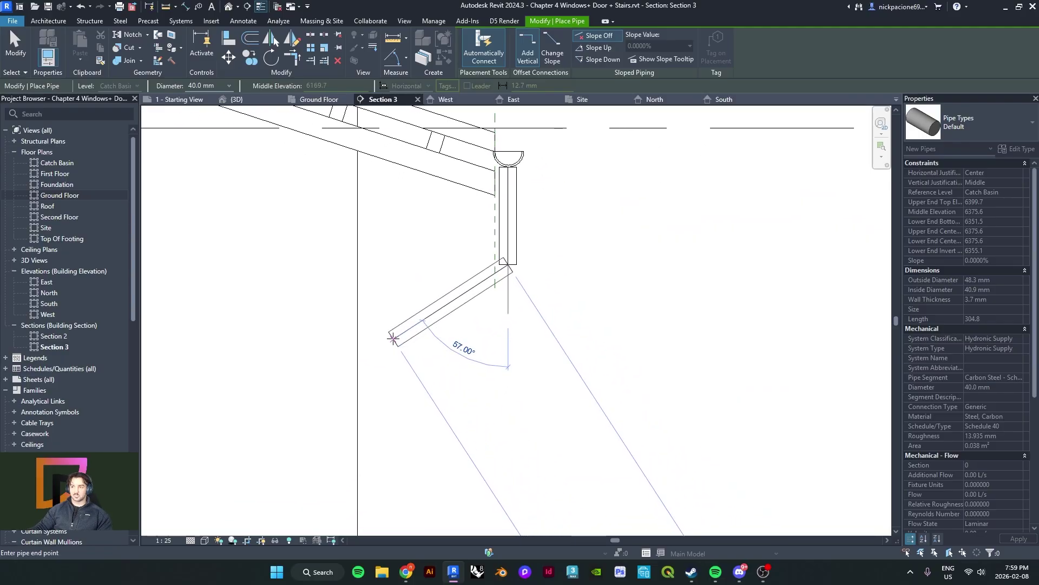
left_click(393, 339)
Continue the pipe vertically down beside the exterior wall, ending a short distance above the catch basin
middle_click_drag(395, 414, 366, 210)
scroll(373, 270, "down", 2)
scroll(367, 270, "down", 1)
scroll(364, 353, "down", 2)
middle_click_drag(364, 353, 353, 250)
scroll(353, 362, "down", 1)
middle_click_drag(348, 346, 351, 334)
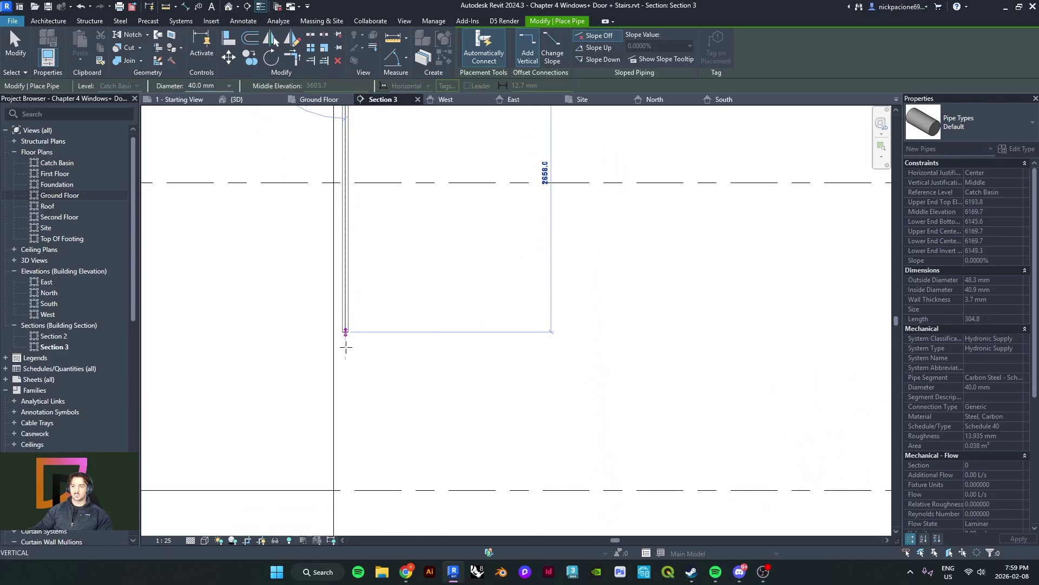
scroll(357, 362, "down", 2)
middle_click_drag(365, 369, 334, 180)
scroll(320, 352, "up", 1)
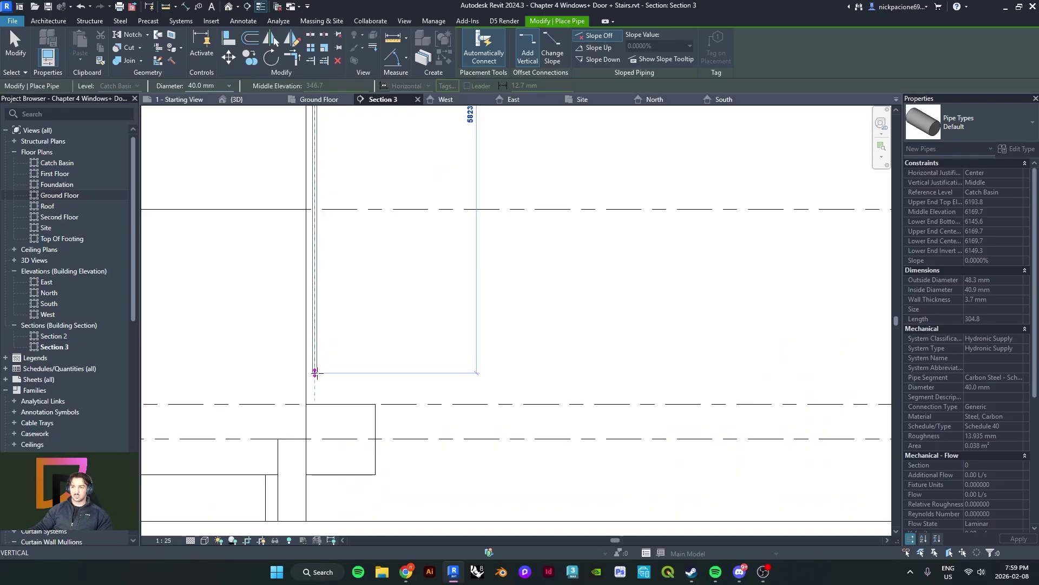
left_click(315, 377)
Finish the downspout with a short segment angled away from the wall at its lower end
scroll(315, 377, "up", 3)
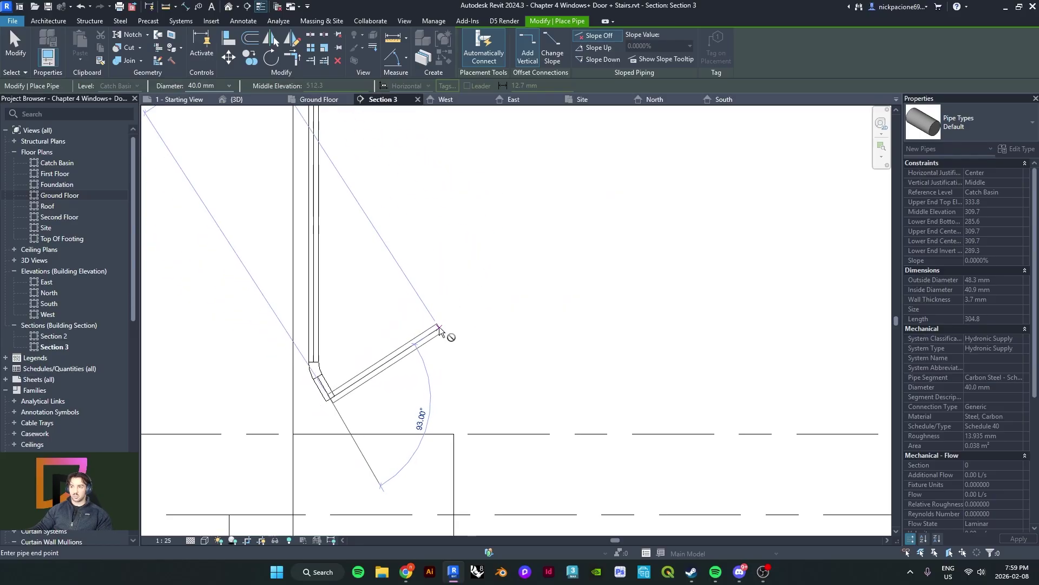
key("Escape")
key("Escape")
scroll(422, 332, "down", 2)
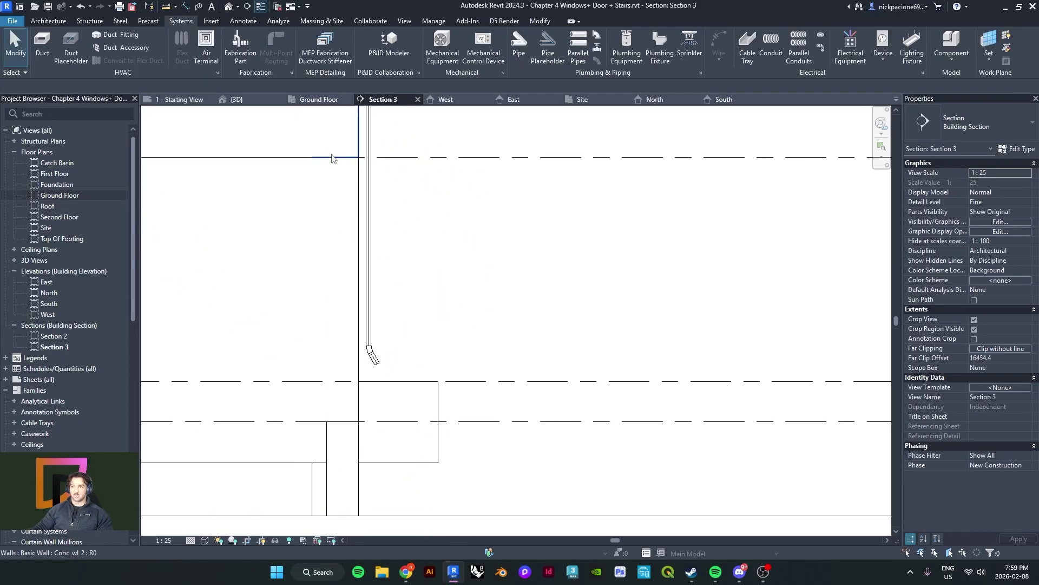
Open the 3D view and check the downspout's position relative to the gutter and the house walls
left_click(229, 7)
mouse_move(401, 373)
middle_mouse_down("shift")
mouse_move(423, 453)
mouse_move(337, 406)
mouse_move(395, 437)
mouse_move(372, 321)
mouse_move(389, 374)
middle_mouse_up("shift")
scroll(400, 389, "up", 4)
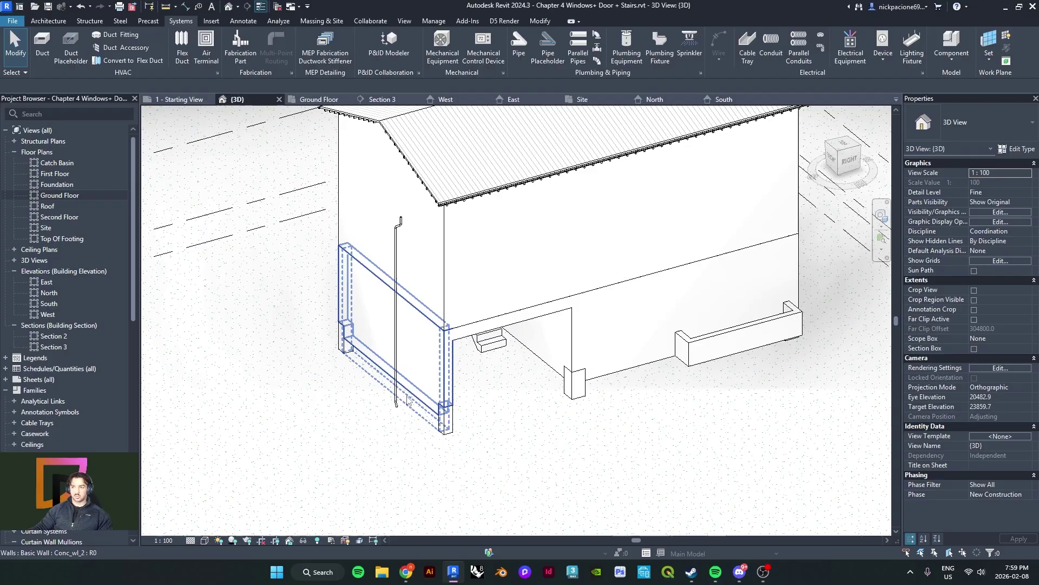
scroll(406, 398, "up", 3)
scroll(389, 400, "down", 2)
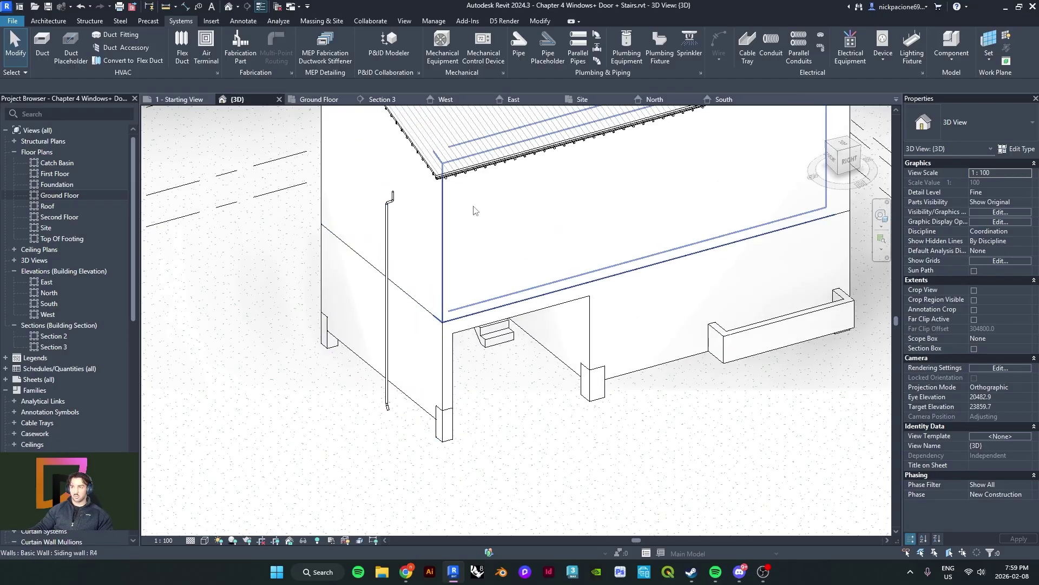
In the Site plan, pin the toposolid and turn off selection of pinned elements
double_click(46, 227)
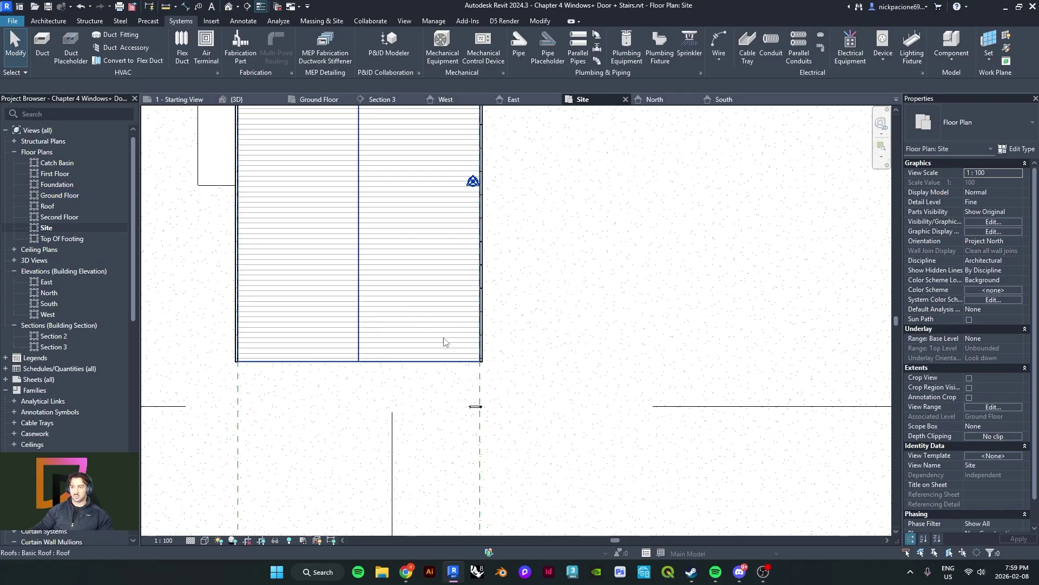
scroll(513, 368, "down", 3)
scroll(514, 368, "down", 2)
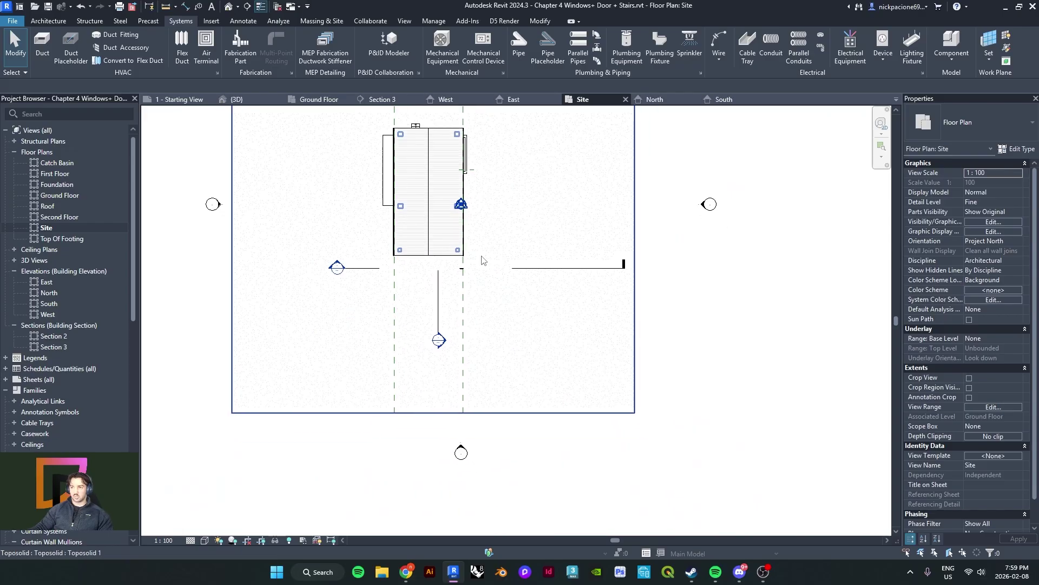
left_click(481, 261)
scroll(484, 255, "up", 3)
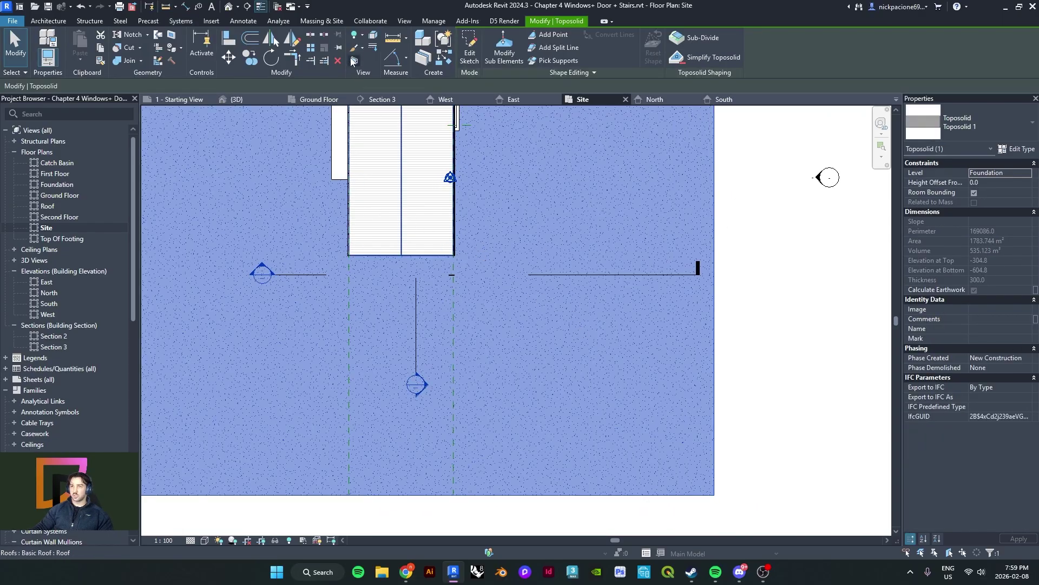
left_click(340, 48)
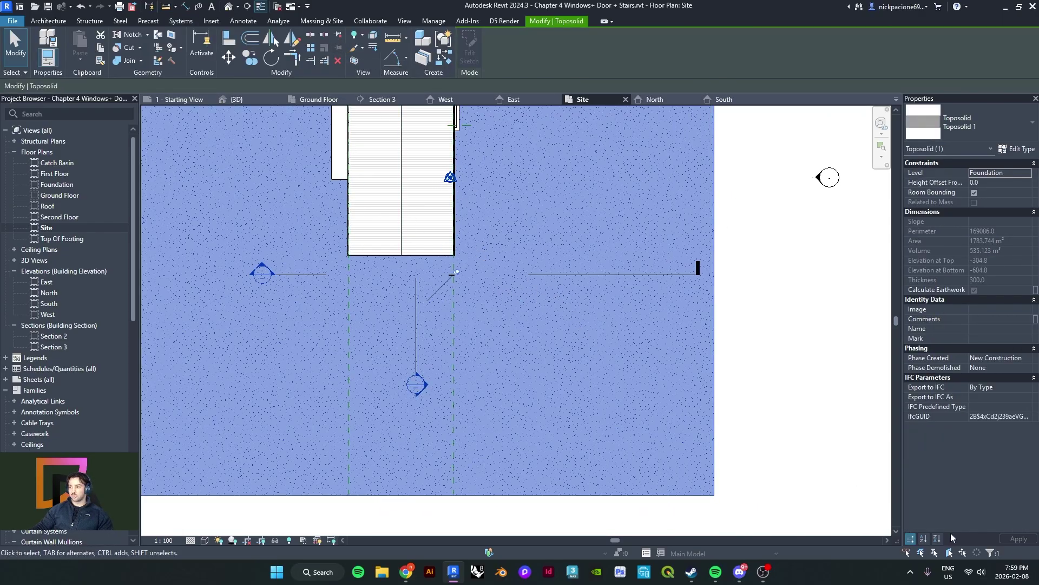
left_click(934, 556)
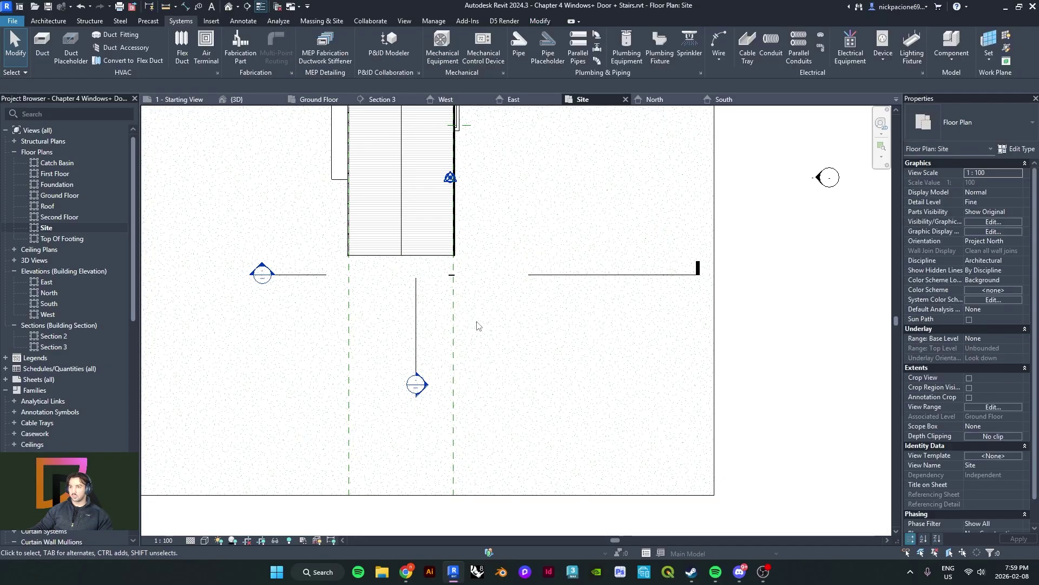
Select the whole downspout in plan, filtering the selection to only pipes and pipe fittings
scroll(454, 296, "up", 2)
scroll(453, 281, "up", 6)
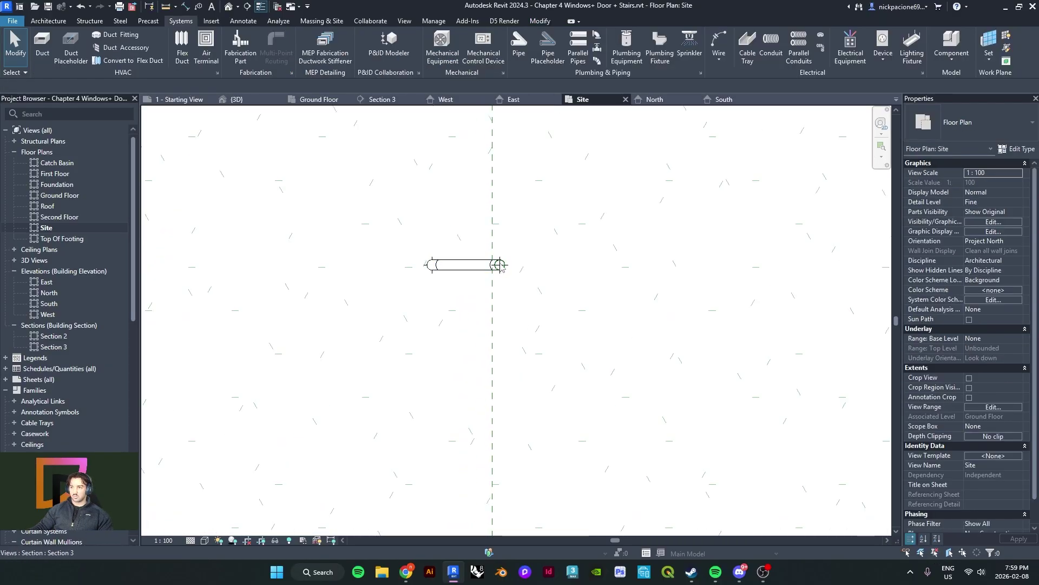
left_click_drag(466, 239, 382, 316)
scroll(490, 264, "up", 3)
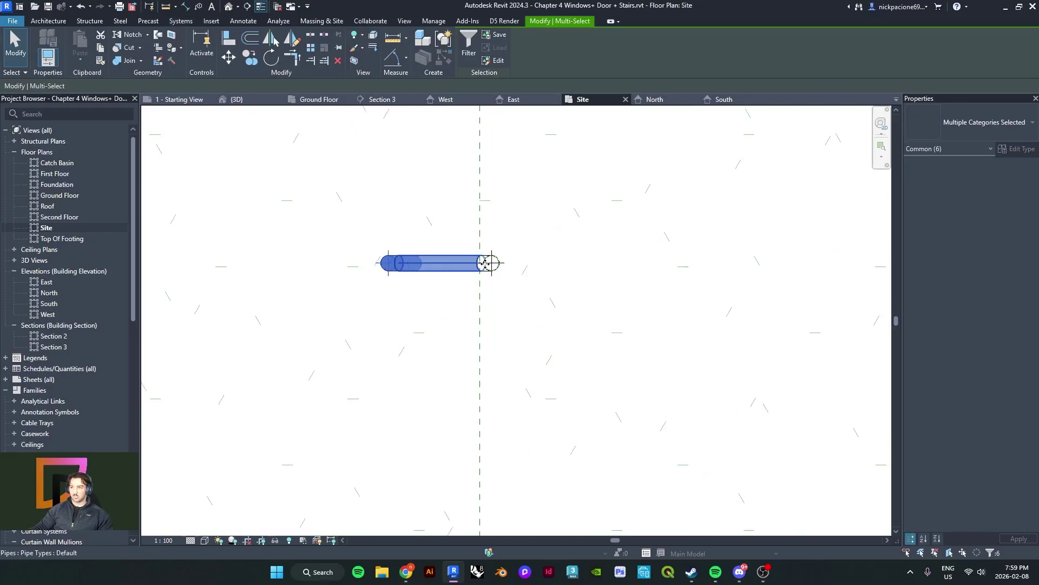
left_click(542, 233)
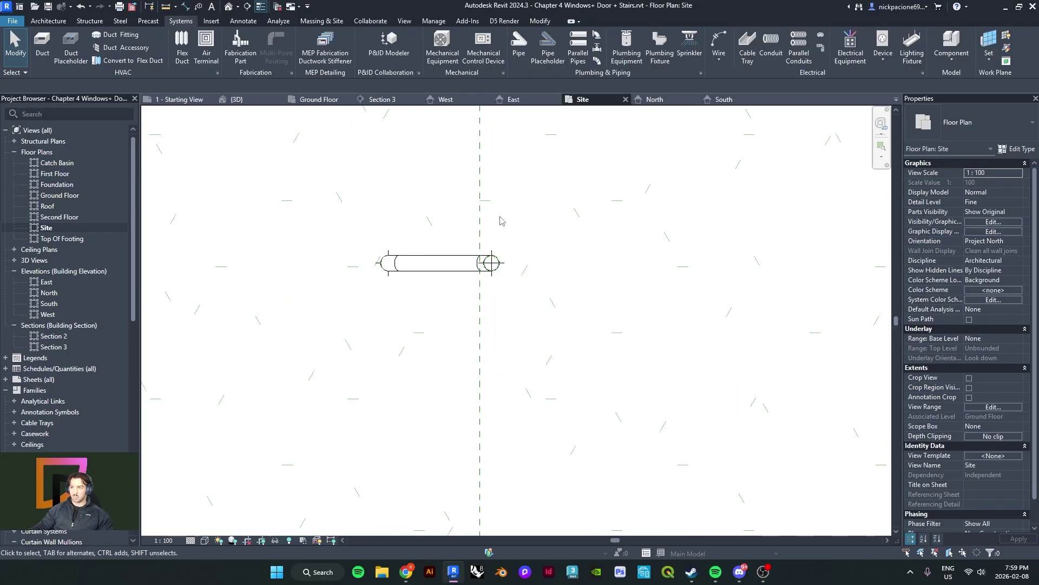
left_click_drag(544, 210, 310, 342)
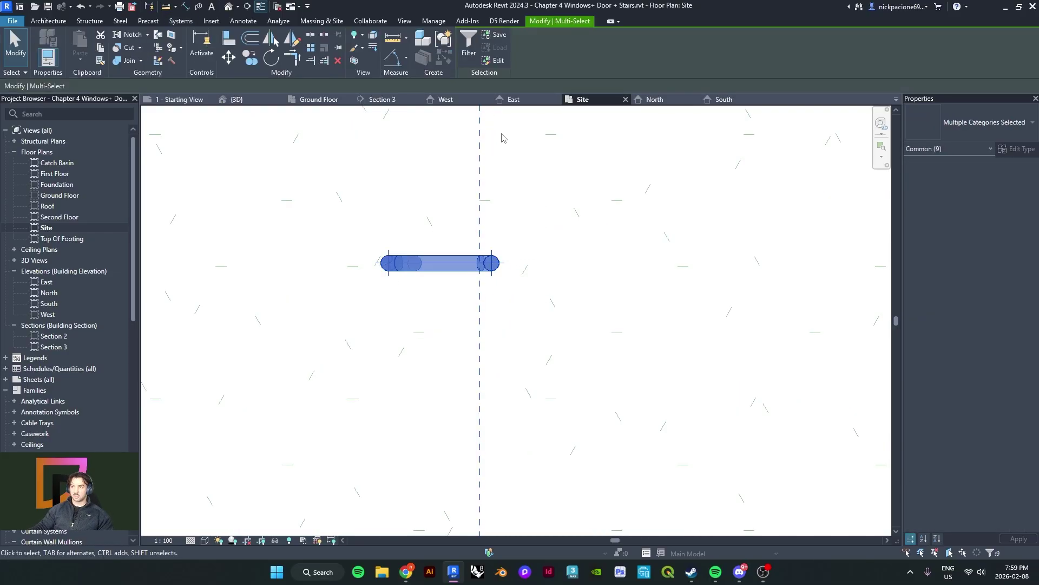
left_click(469, 42)
left_click(749, 241)
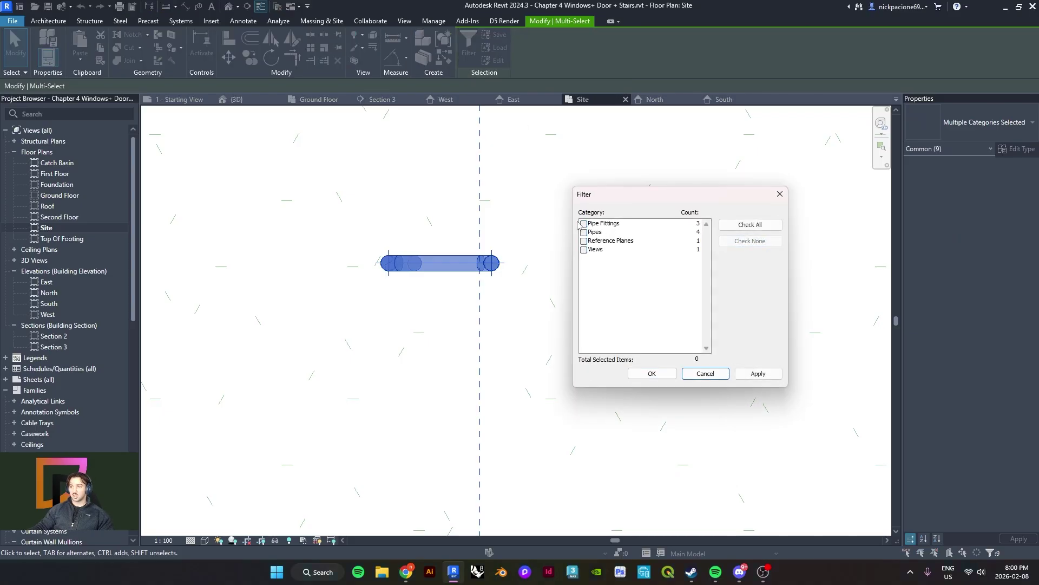
left_click(584, 233)
left_click(584, 223)
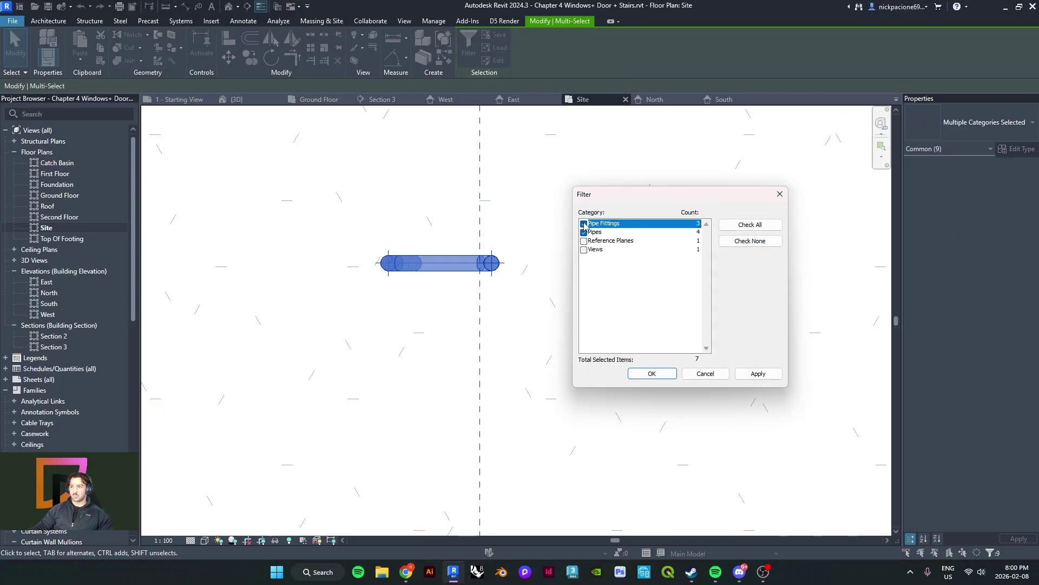
left_click(636, 373)
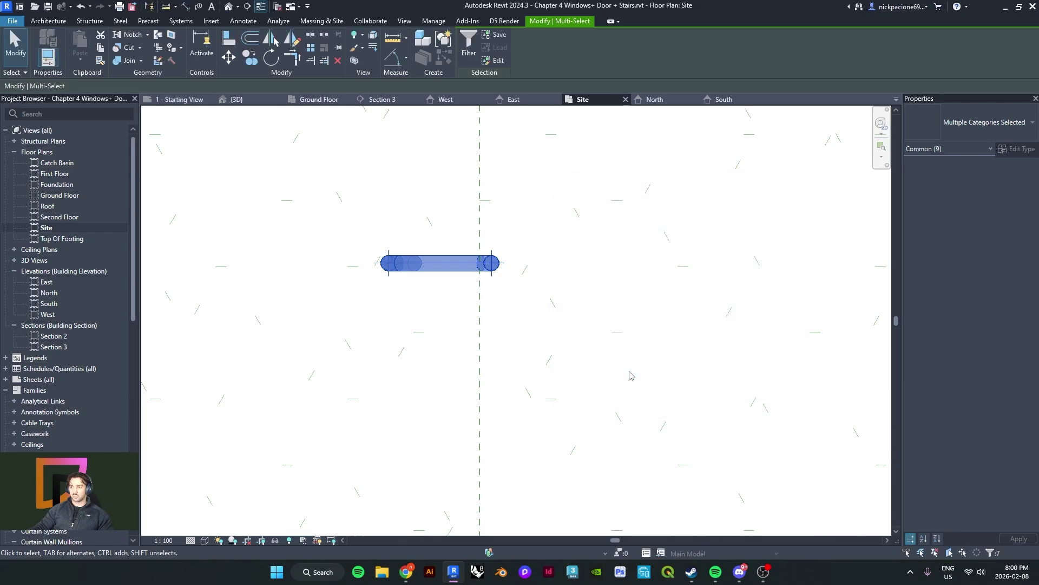
Move the downspout vertically in plan from its gutter-end pipe centre to the horizontal reference plane through the catch basin
scroll(598, 319, "down", 5)
scroll(594, 308, "down", 4)
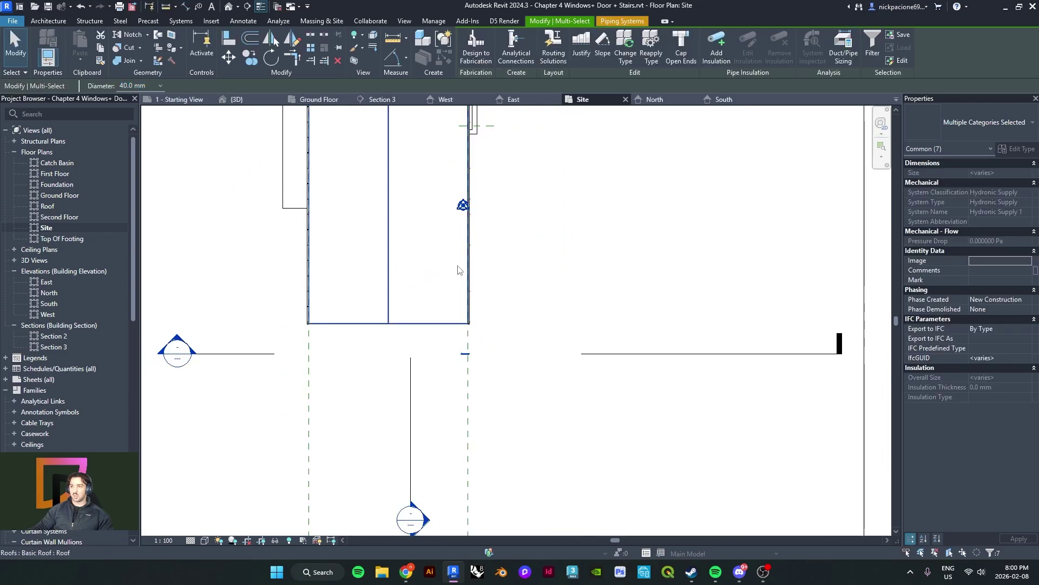
left_click(228, 57)
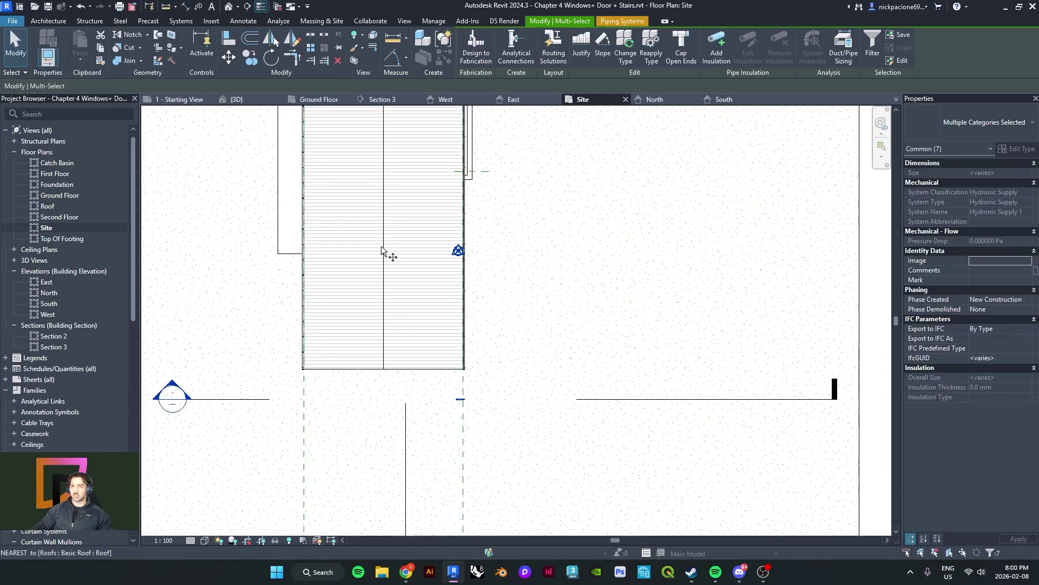
scroll(458, 403, "up", 8)
scroll(447, 407, "up", 3)
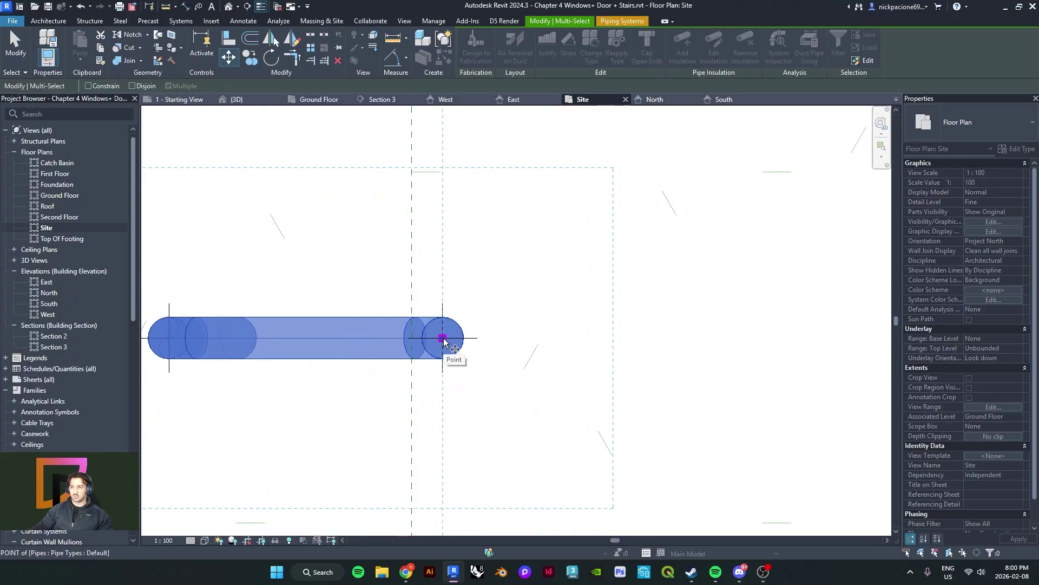
scroll(443, 339, "down", 6)
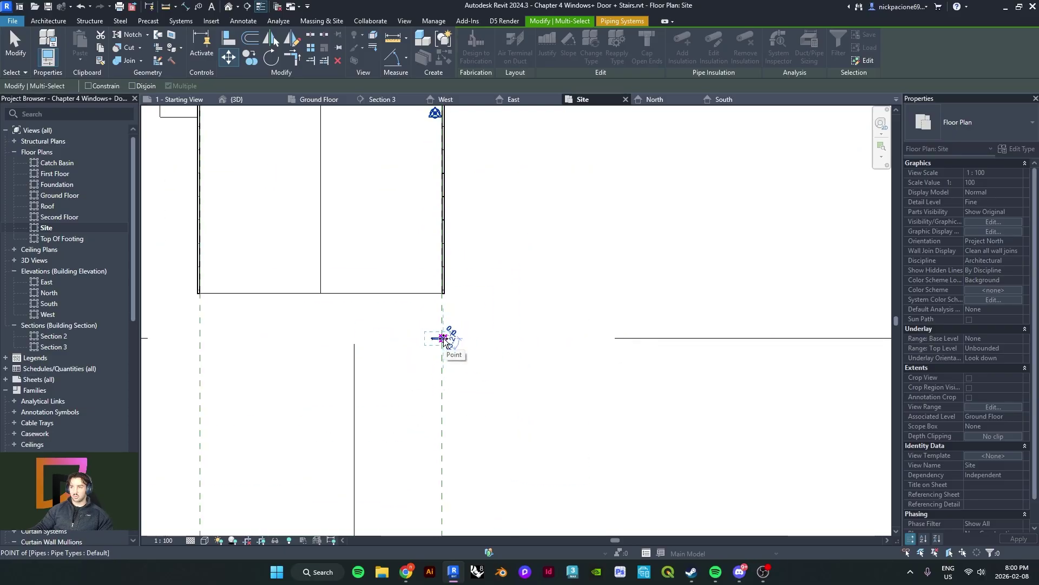
middle_click_drag(448, 237, 440, 349)
middle_click_drag(447, 215, 444, 351)
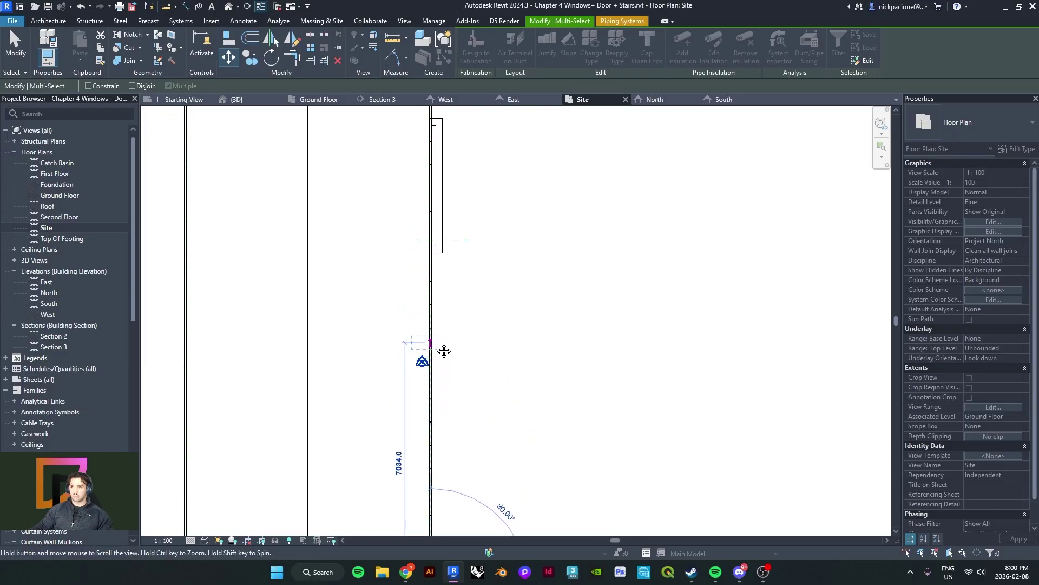
scroll(423, 213, "up", 6)
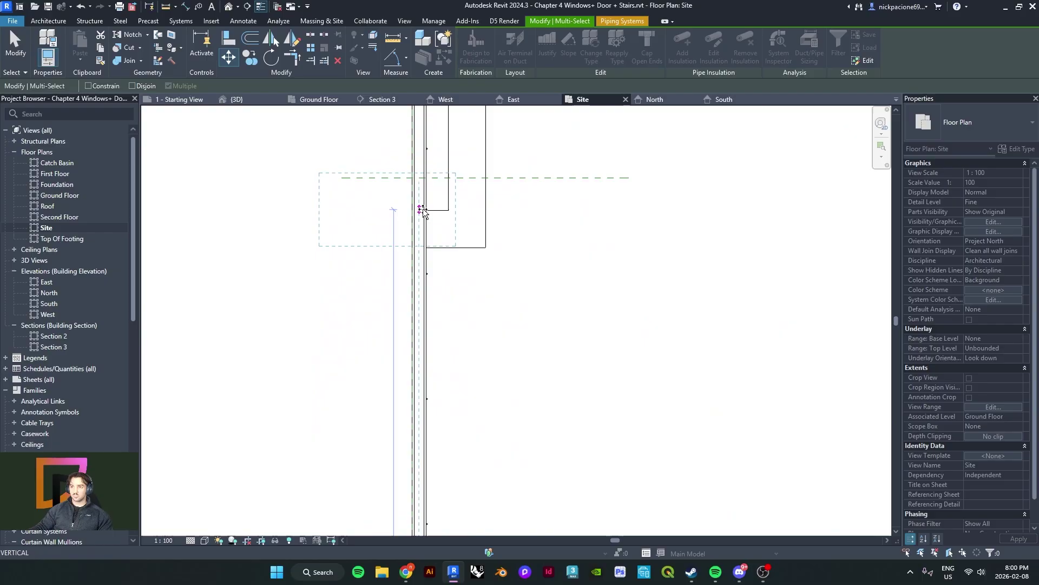
scroll(421, 177, "up", 3)
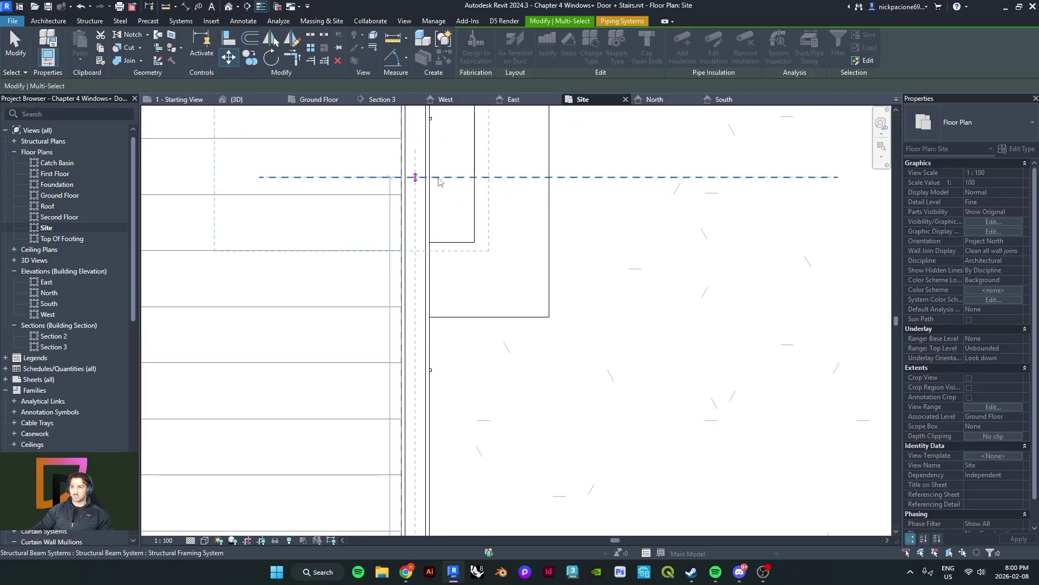
left_click(439, 182)
In the 3D view, extend the downspout's top pipe upward into the gutter, making it about 250 mm long
left_click(229, 7)
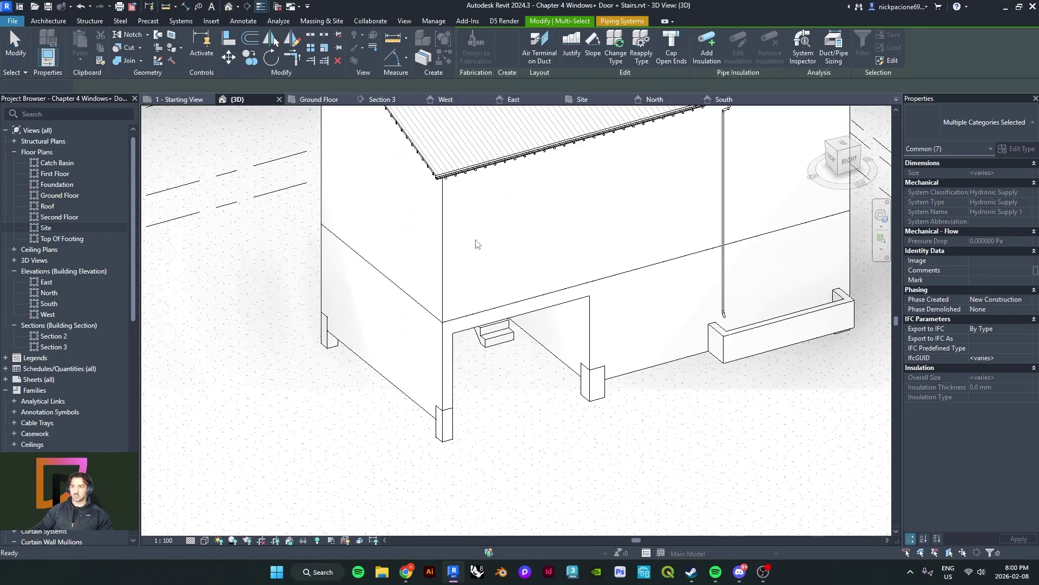
scroll(651, 180, "up", 8)
scroll(652, 179, "up", 2)
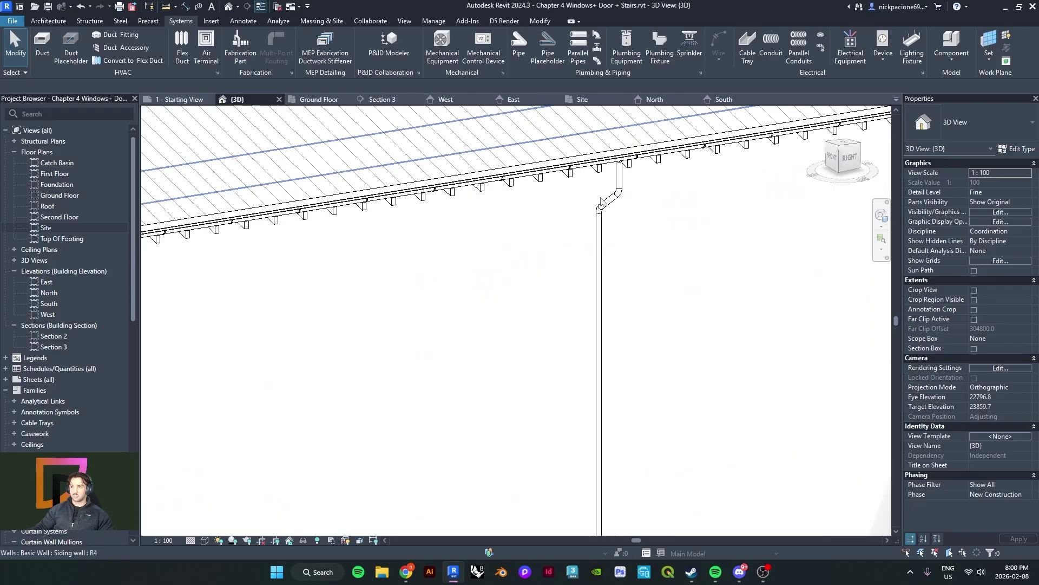
middle_click_drag(652, 179, 475, 364, "shift")
scroll(591, 190, "up", 2)
left_click(500, 372)
scroll(499, 372, "up", 4)
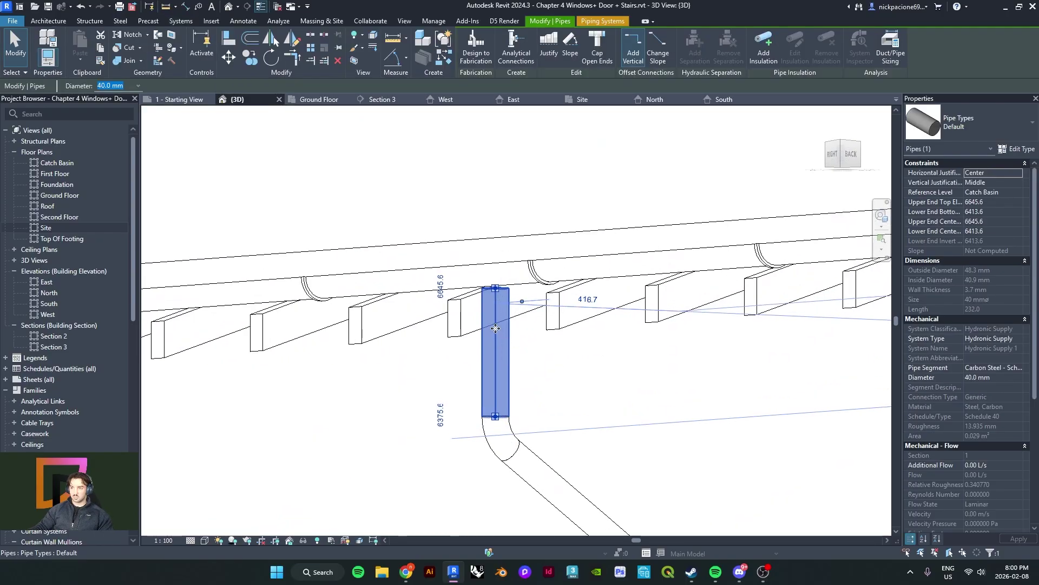
left_click_drag(496, 257, 497, 241)
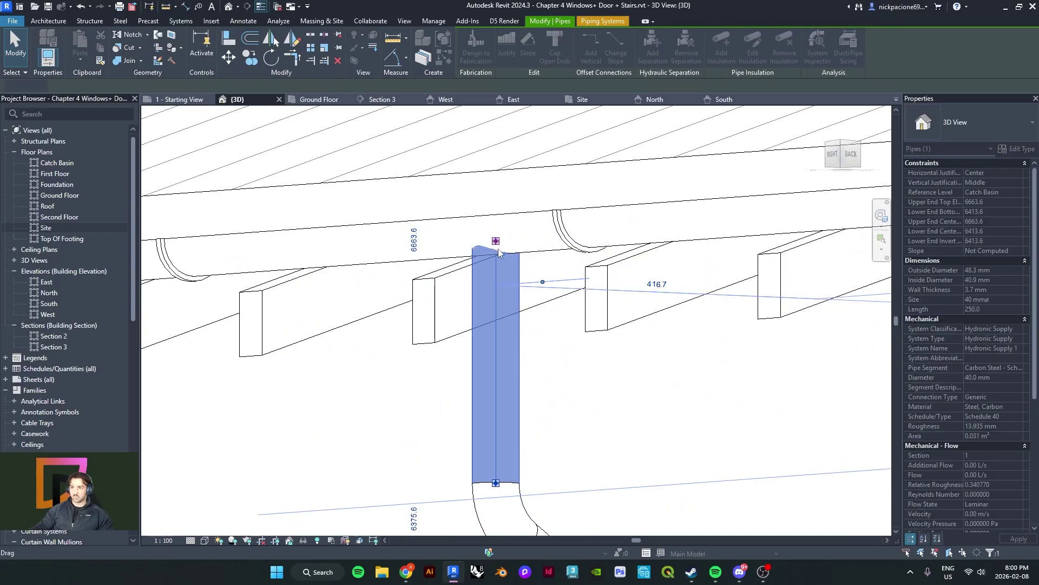
key("Escape")
left_click(480, 293)
scroll(433, 338, "down", 5)
key("Escape")
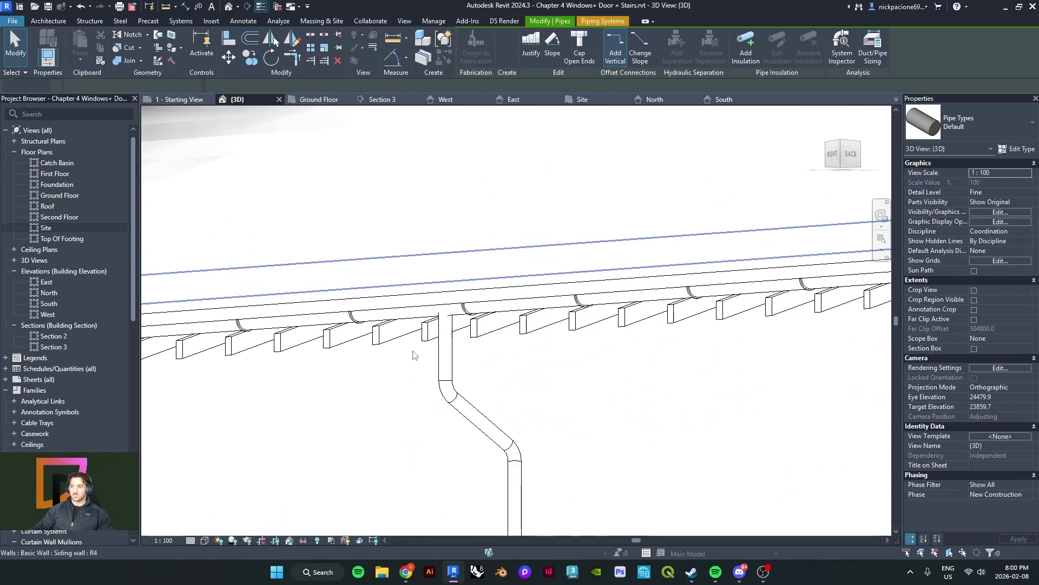
Inspect the relocated downspout in 3D from several sides, checking its run from the gutter down to the catch basin
middle_click_drag(417, 356, 523, 255, "shift")
scroll(523, 281, "down", 4)
middle_click_drag(514, 319, 588, 379, "shift")
middle_click_drag(590, 379, 618, 241)
middle_click_drag(542, 362, 696, 374, "shift")
scroll(699, 374, "down", 3)
middle_click_drag(820, 361, 654, 366, "shift")
middle_click_drag(654, 366, 474, 387)
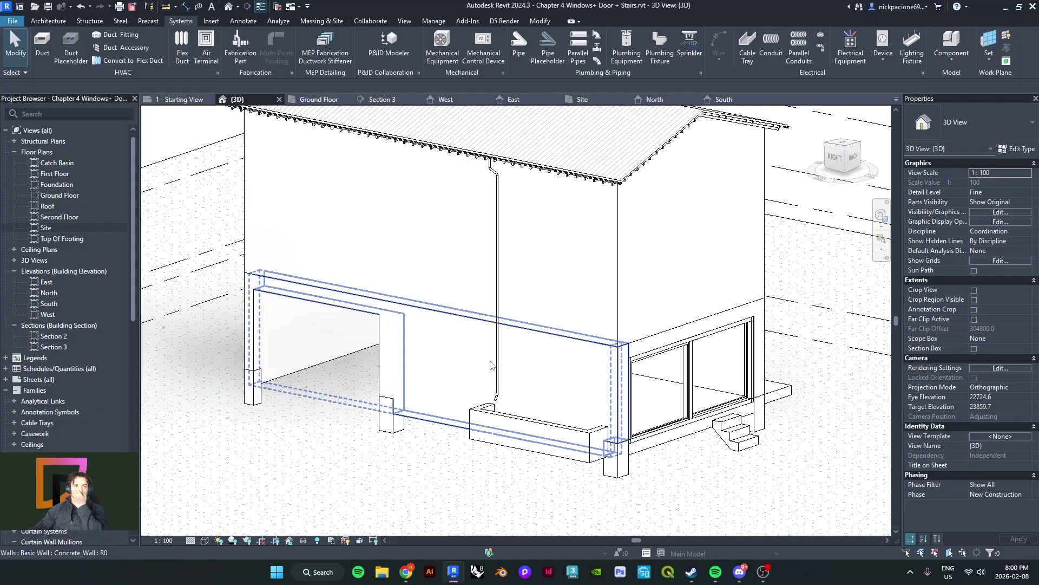
scroll(513, 355, "down", 4)
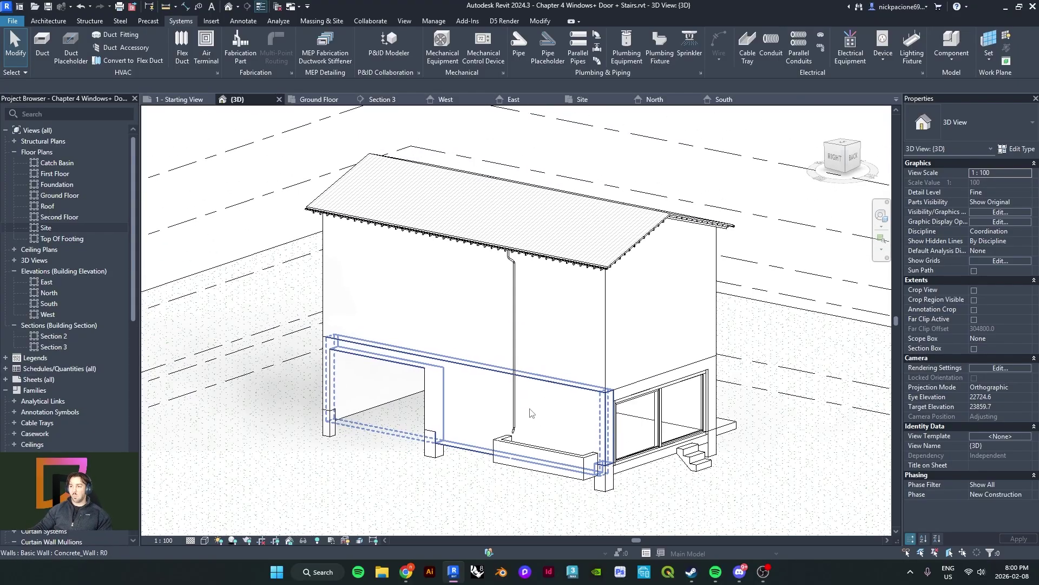
middle_click_drag(529, 483, 552, 400, "shift")
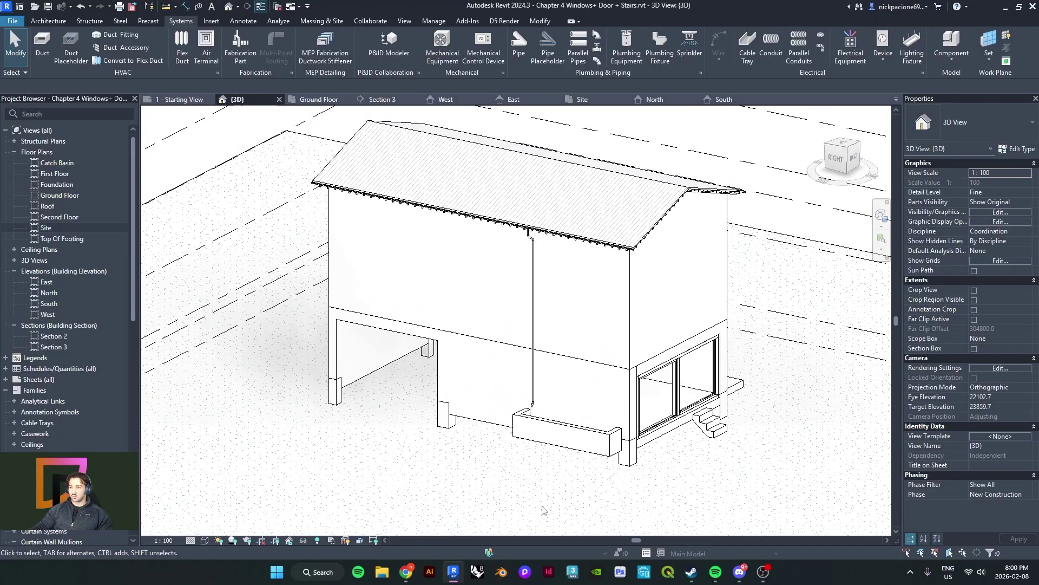
mouse_move(404, 576)
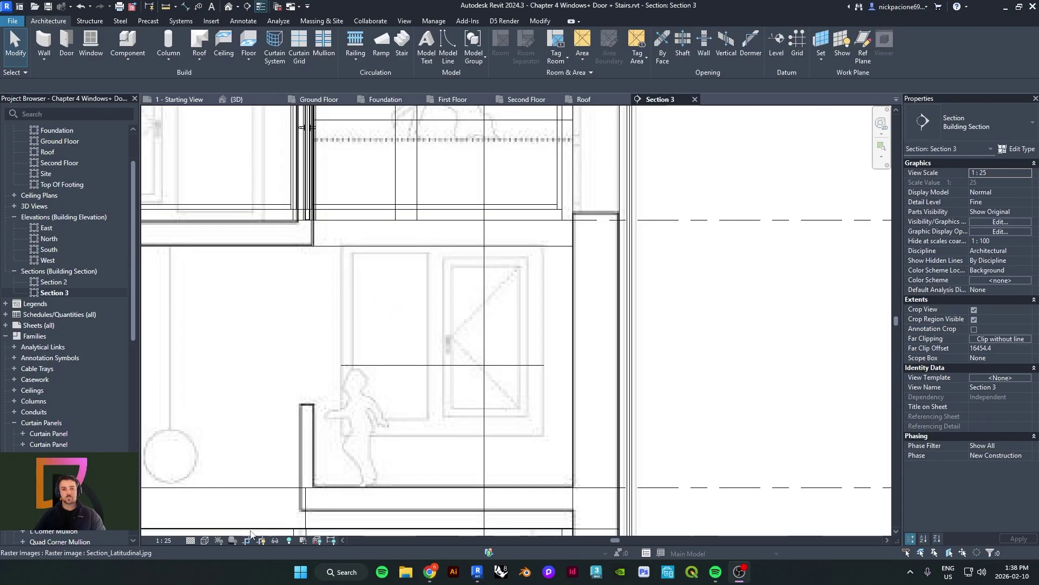
Examine the window drawn on the latitudinal section image in Section 3, including its frame, operable sash and horizontal detail line
scroll(474, 372, "down", 3)
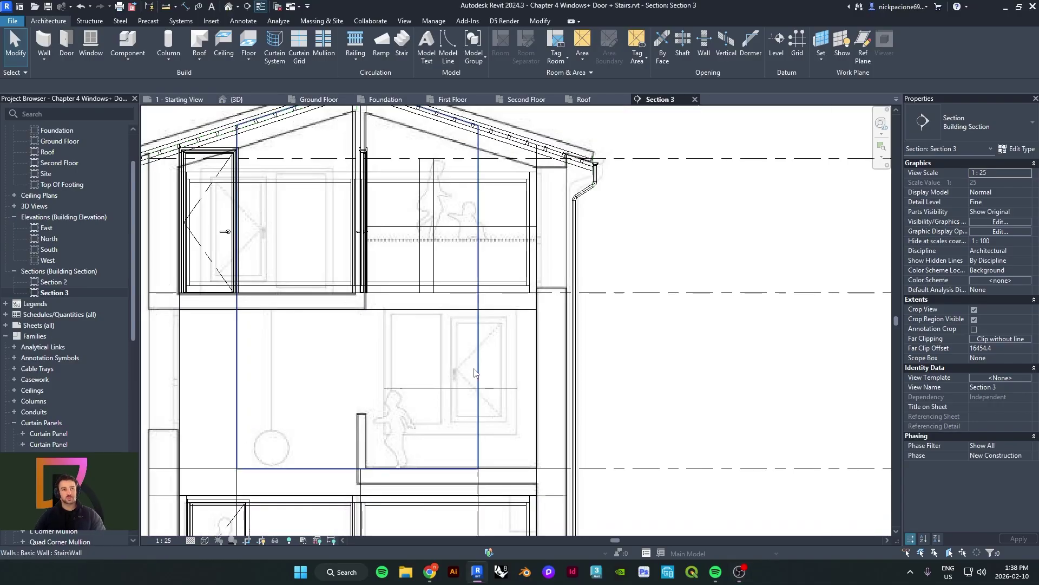
scroll(474, 379, "down", 3)
right_click(637, 381)
left_click(612, 382)
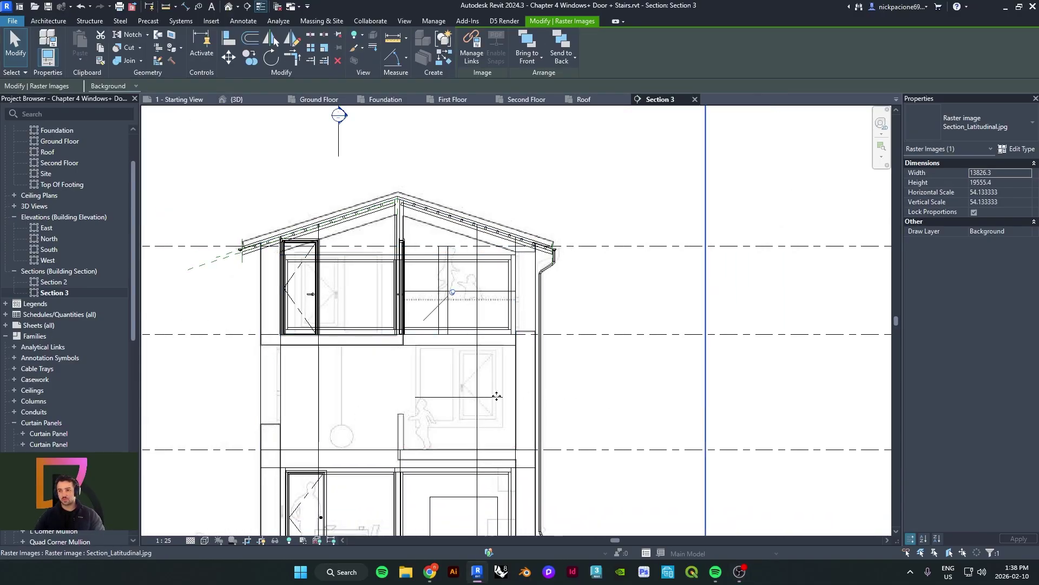
key("Escape")
scroll(503, 379, "up", 4)
scroll(490, 344, "down", 2)
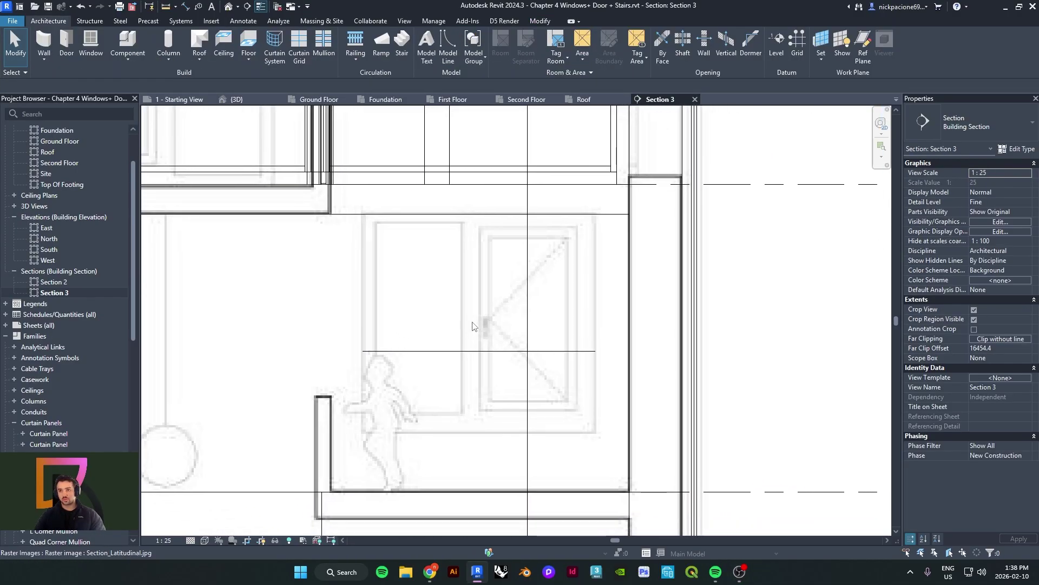
scroll(465, 303, "up", 3)
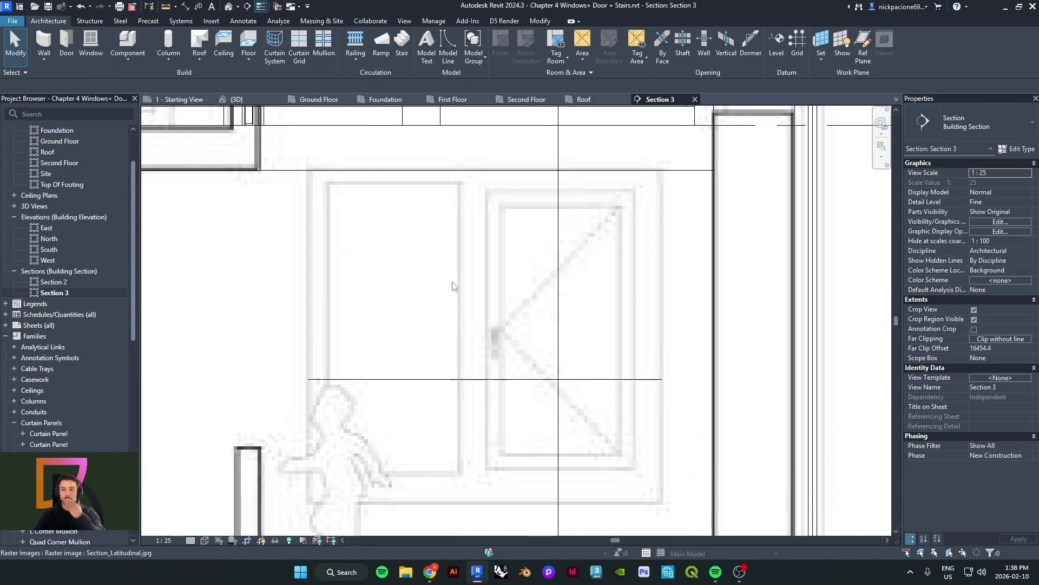
scroll(613, 310, "up", 2)
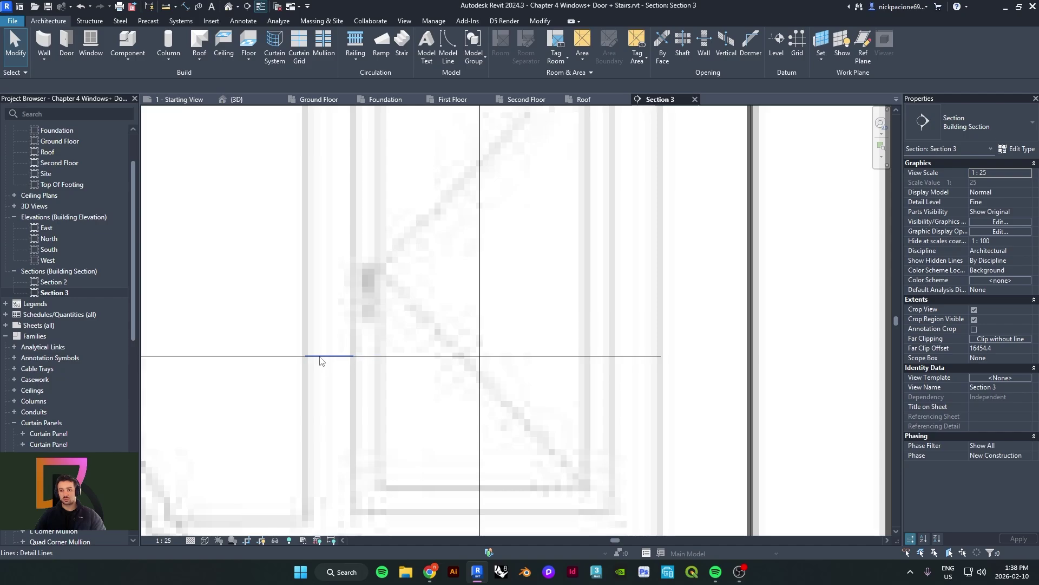
scroll(320, 362, "down", 3)
scroll(379, 358, "up", 1)
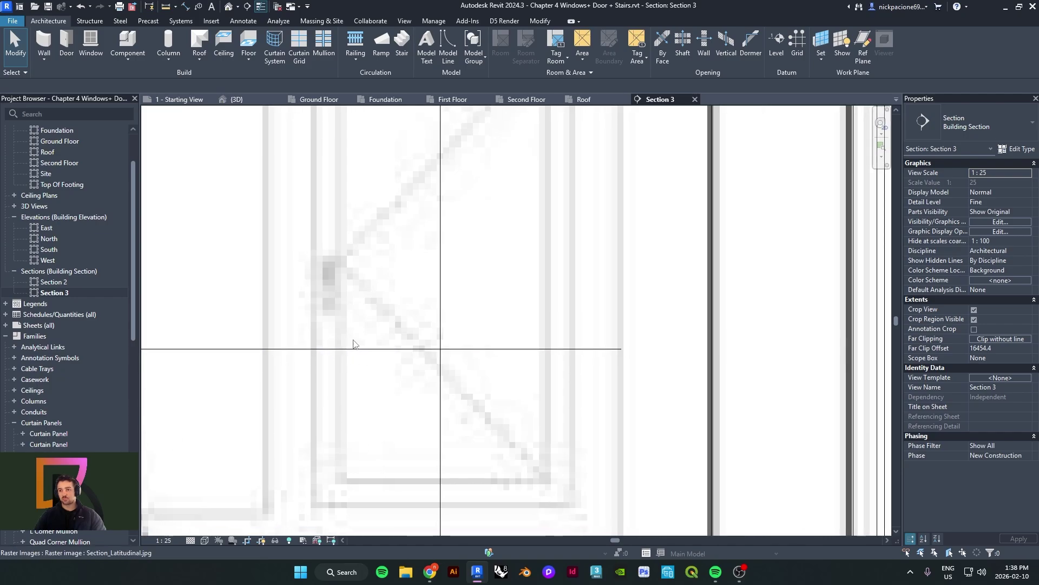
scroll(547, 346, "up", 4)
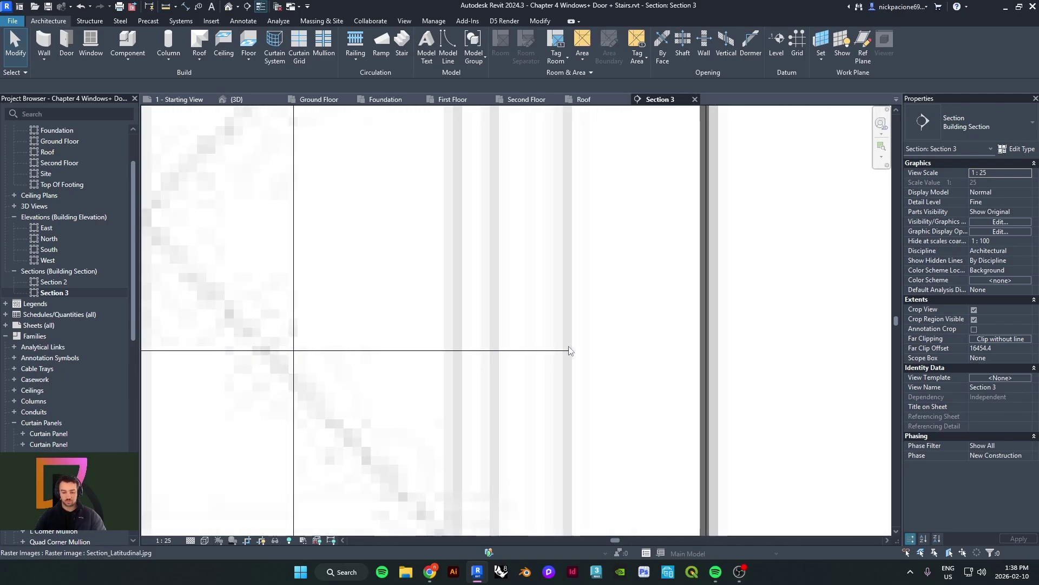
Dimension the window frame's right-hand width along the horizontal detail line, from its outer edge to the operable sash's outer edge
key("d")
key("i")
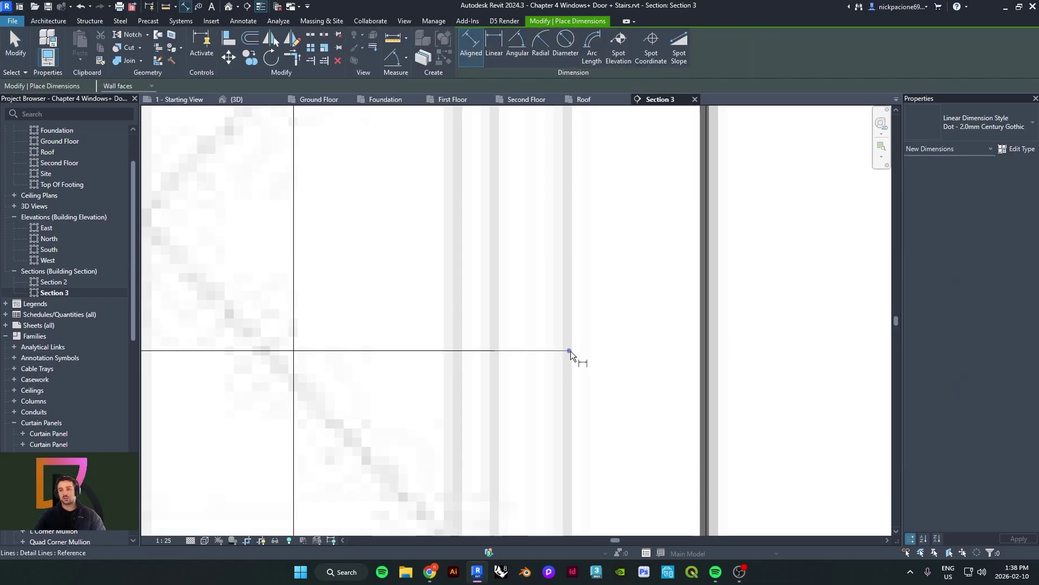
left_click(570, 351)
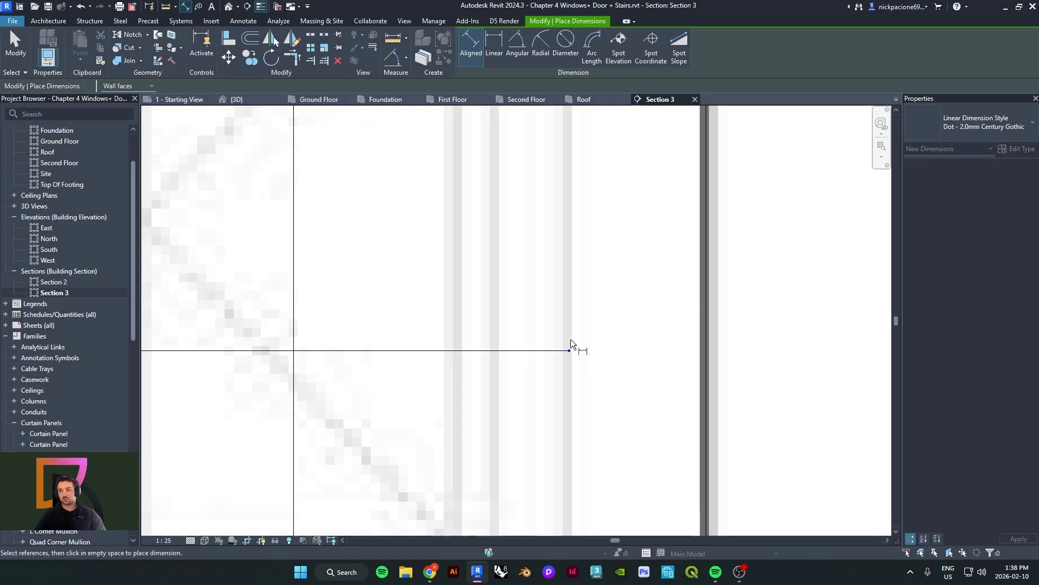
key("Escape")
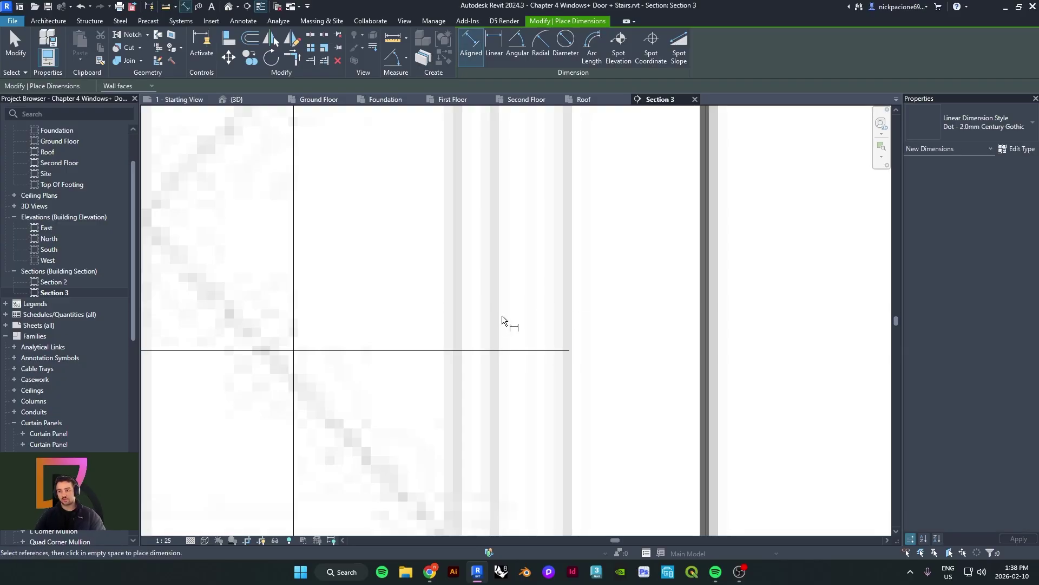
scroll(516, 343, "down", 3)
scroll(561, 348, "up", 3)
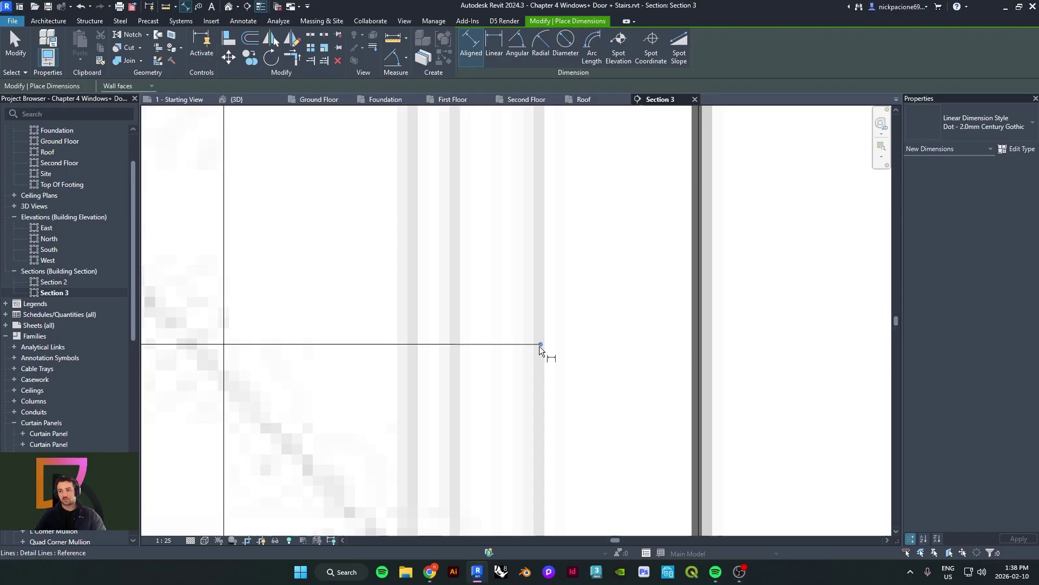
left_click(541, 344)
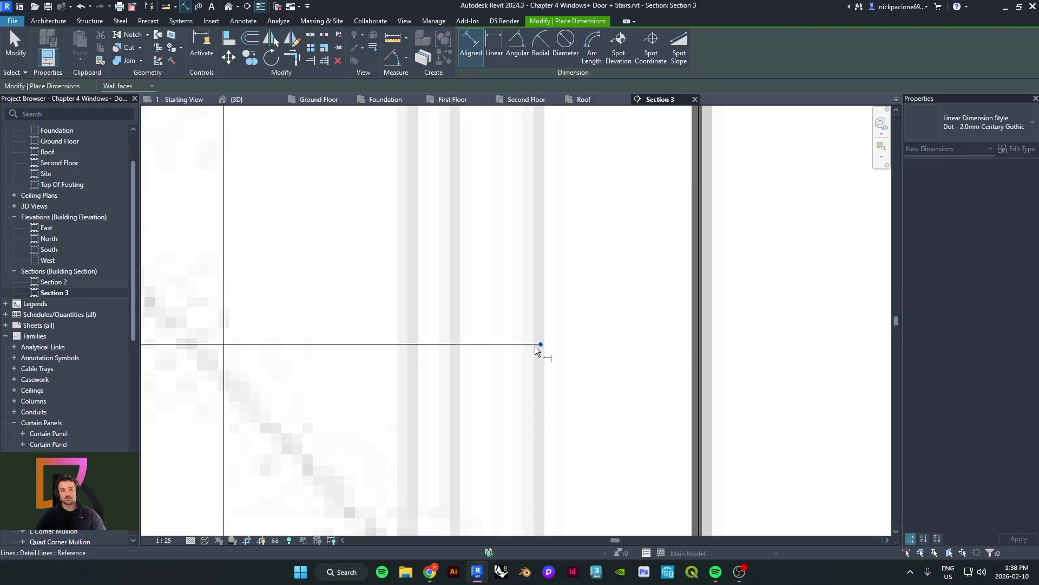
left_click(455, 344)
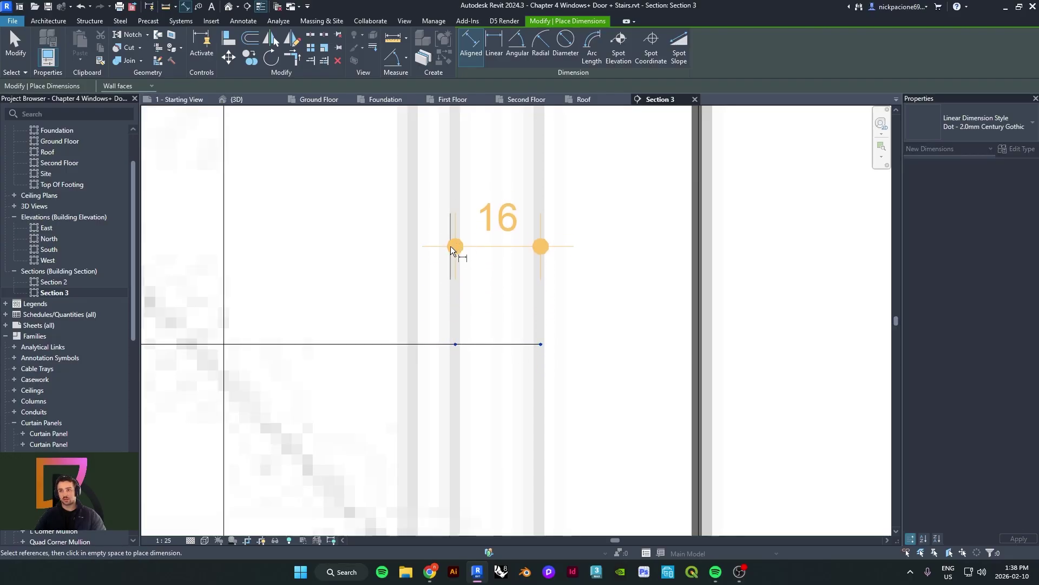
scroll(464, 324, "down", 2)
left_click(480, 239)
middle_click_drag(464, 263, 470, 348)
scroll(470, 348, "up", 1)
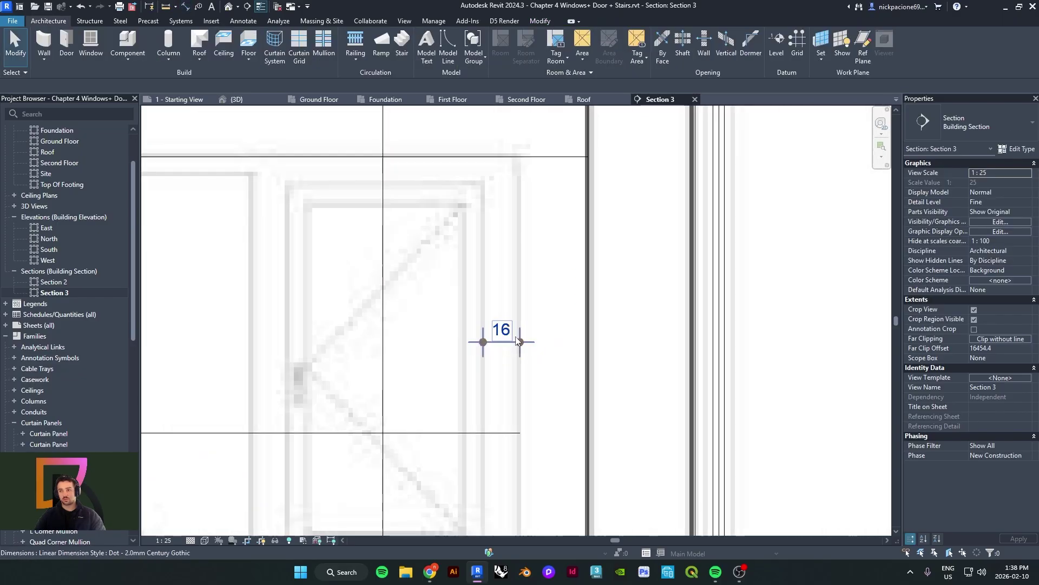
left_click(516, 336)
scroll(512, 335, "up", 4)
scroll(477, 293, "down", 2)
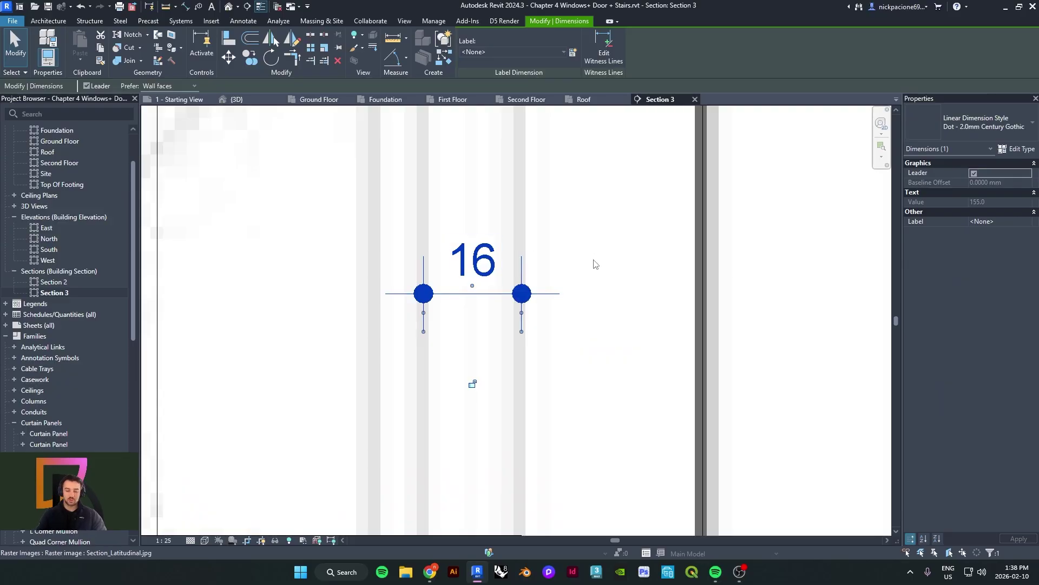
key("u")
key("n")
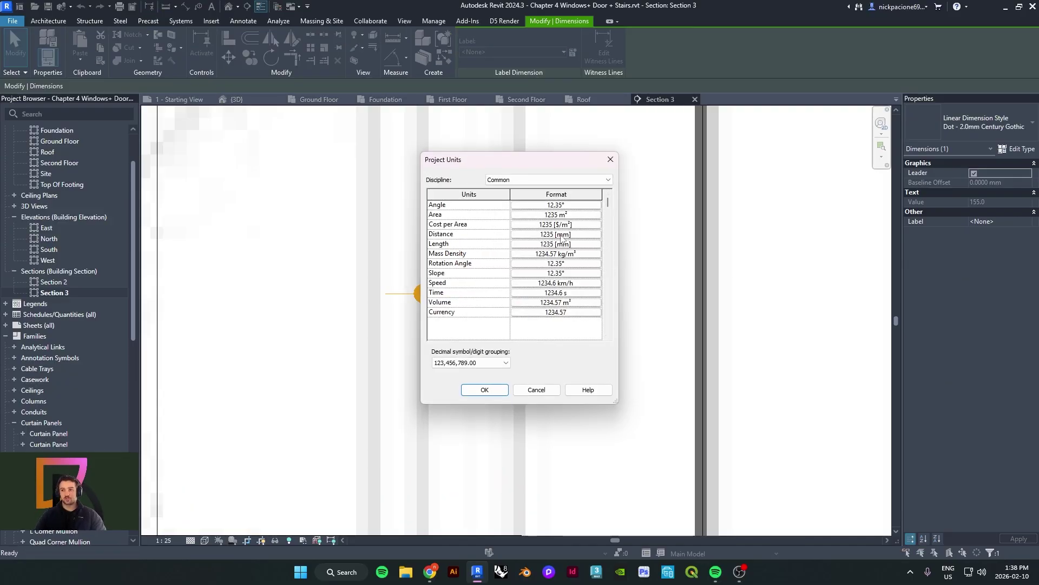
key("Escape")
key("Escape")
scroll(479, 267, "down", 2)
scroll(477, 273, "up", 2)
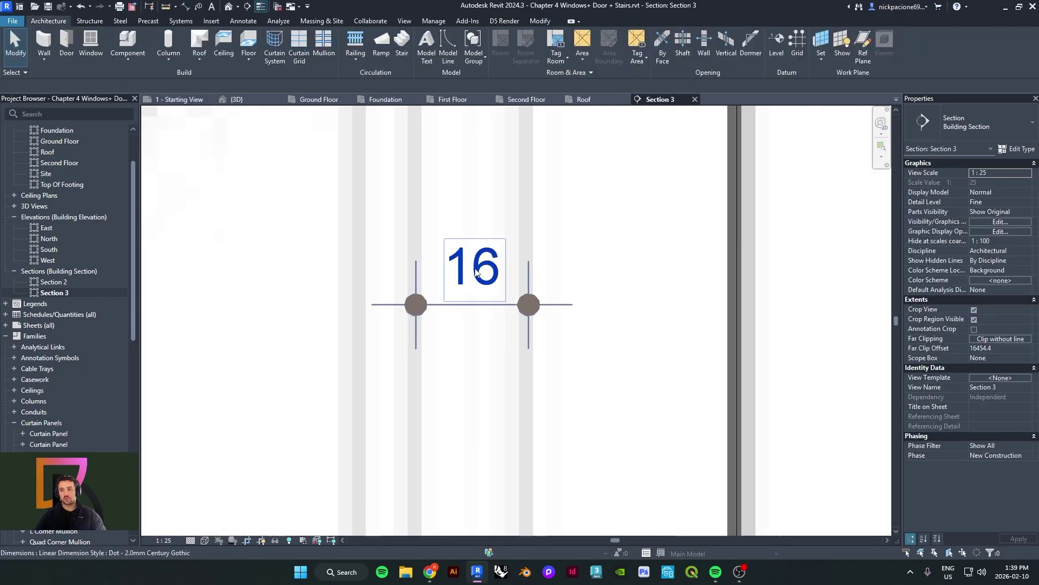
Set the primary units format of the Dot - 2.0mm Century Gothic linear dimension type to millimeters
scroll(475, 272, "down", 2)
left_click(477, 268)
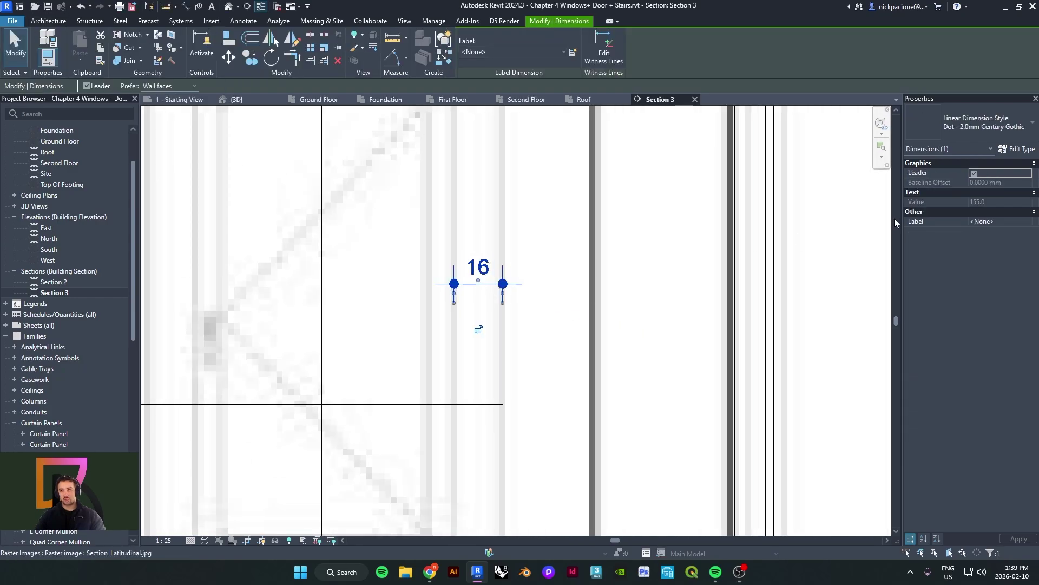
left_click(1016, 151)
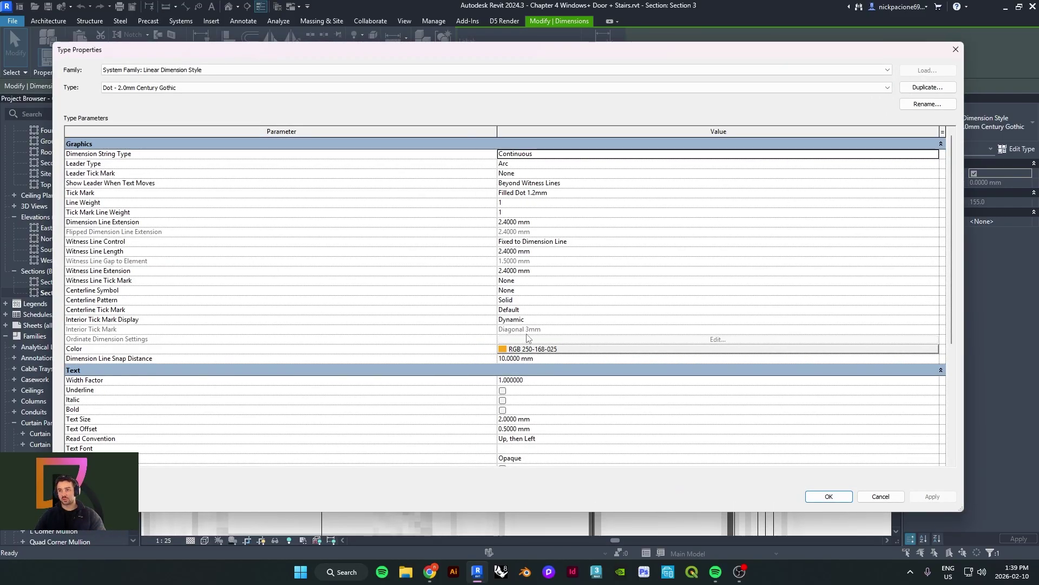
scroll(534, 345, "down", 5)
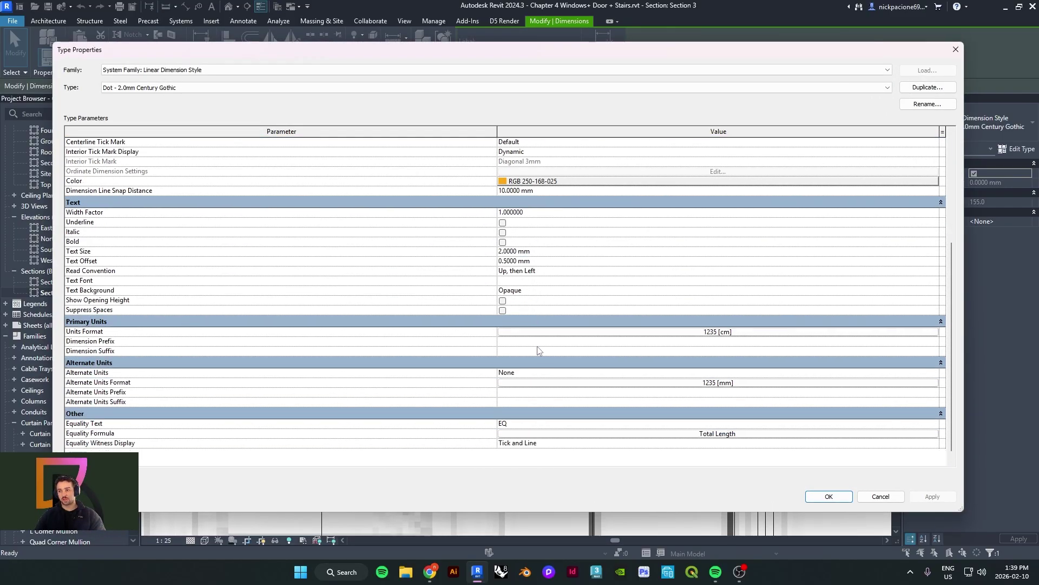
left_click(720, 332)
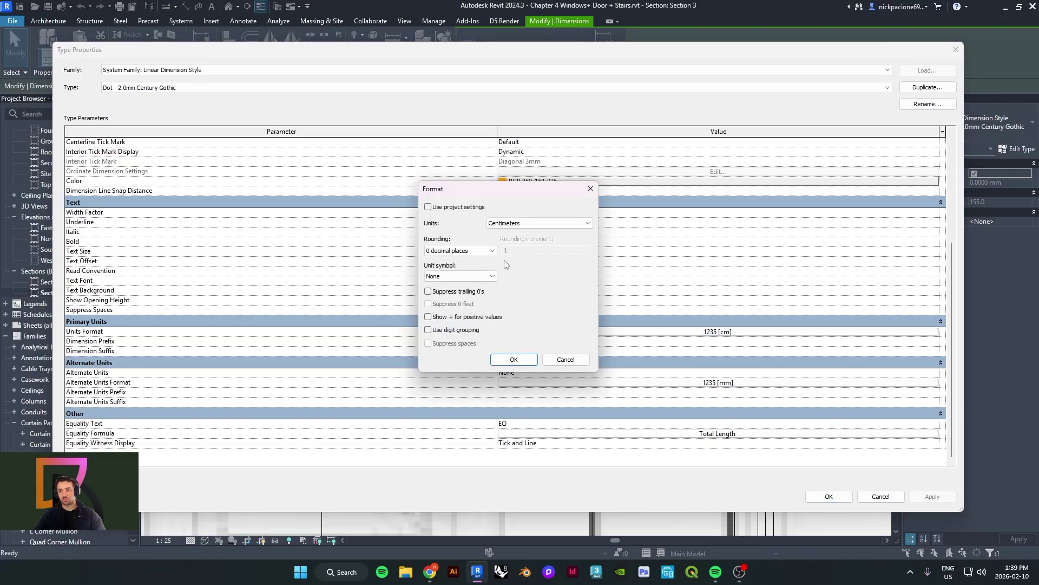
left_click(517, 223)
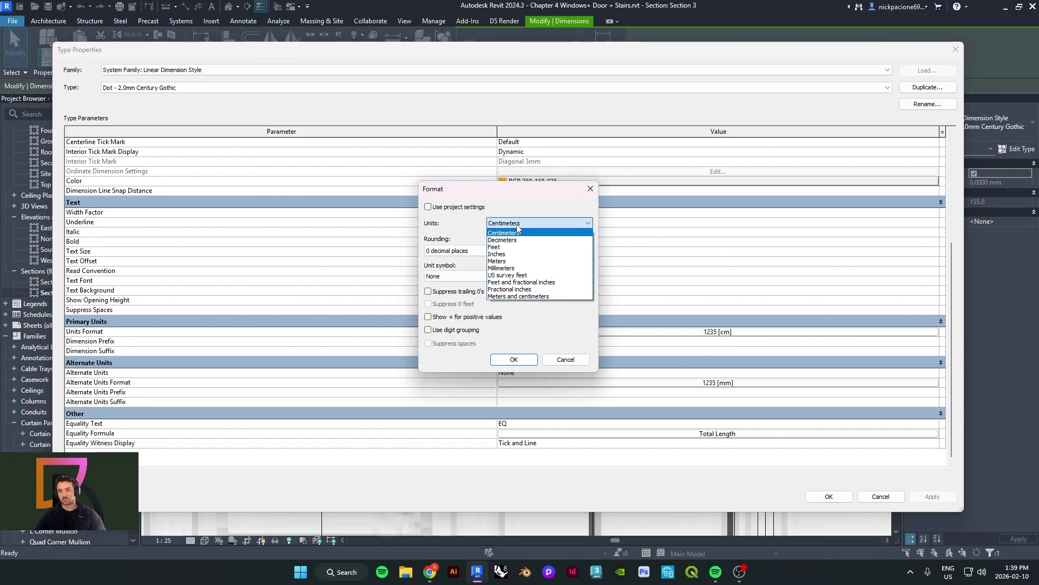
left_click(517, 268)
left_click(528, 360)
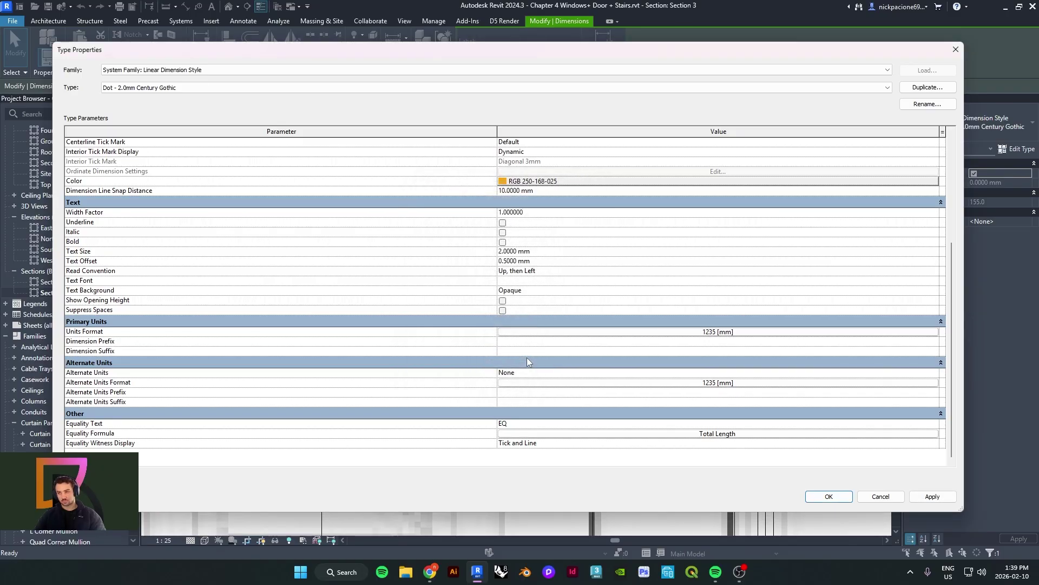
left_click(931, 496)
left_click(829, 496)
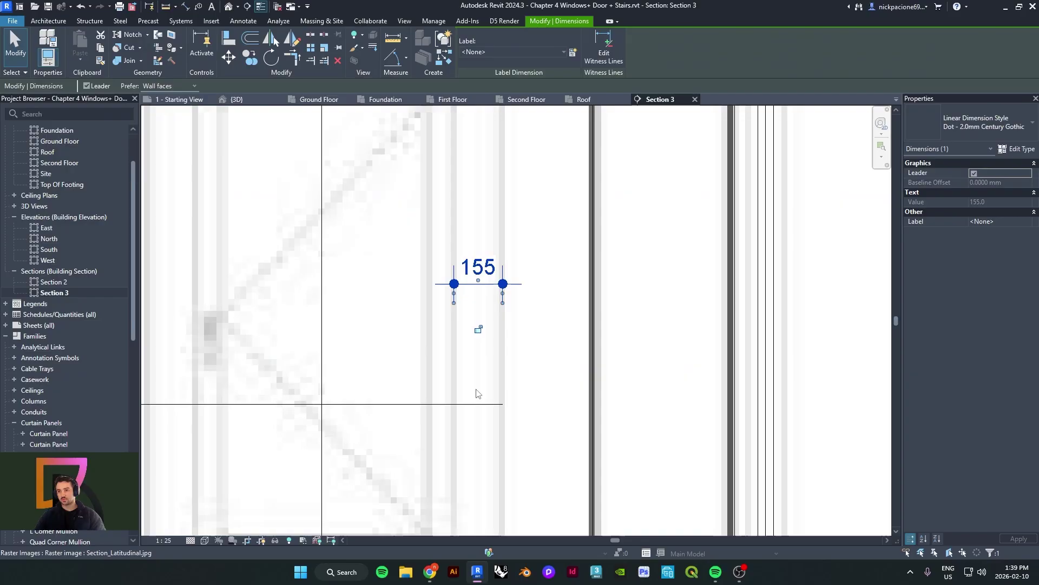
left_click(464, 366)
Dimension the width of the operable sash's right-hand member between its outer edge and the glass opening
scroll(482, 293, "up", 5)
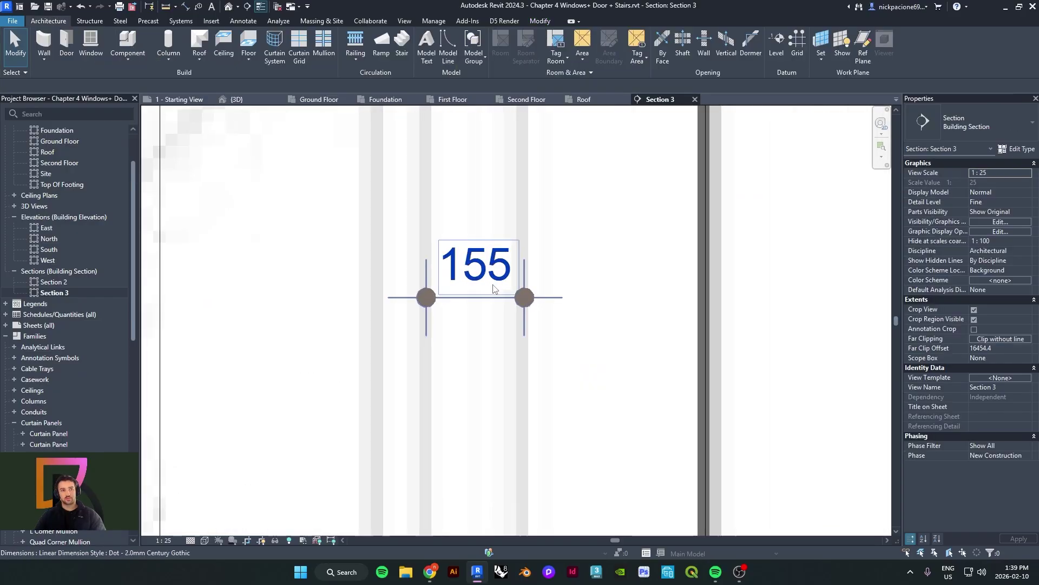
scroll(507, 307, "down", 3)
scroll(507, 308, "down", 3)
scroll(509, 280, "up", 3)
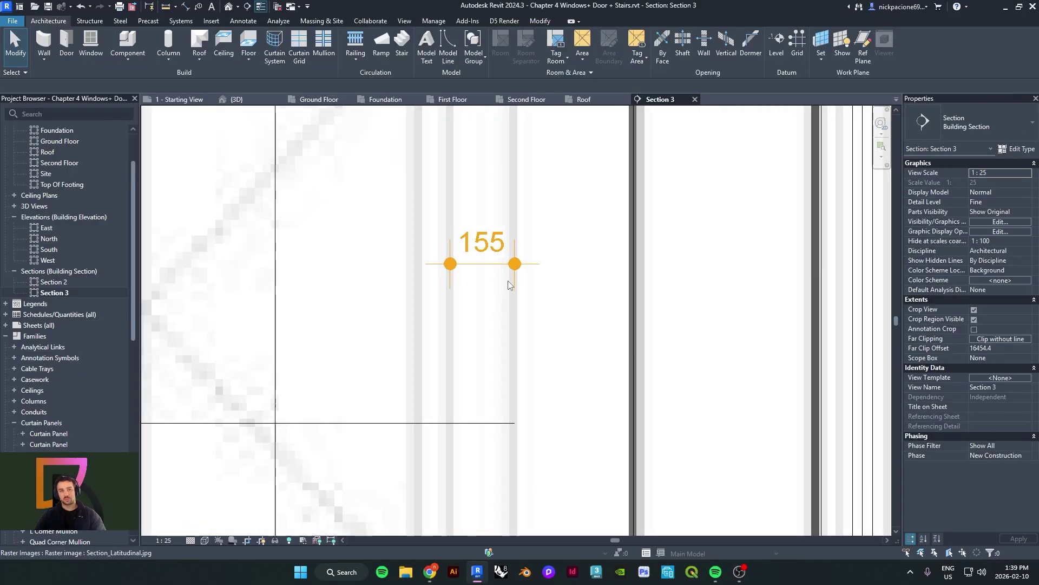
key("d")
key("i")
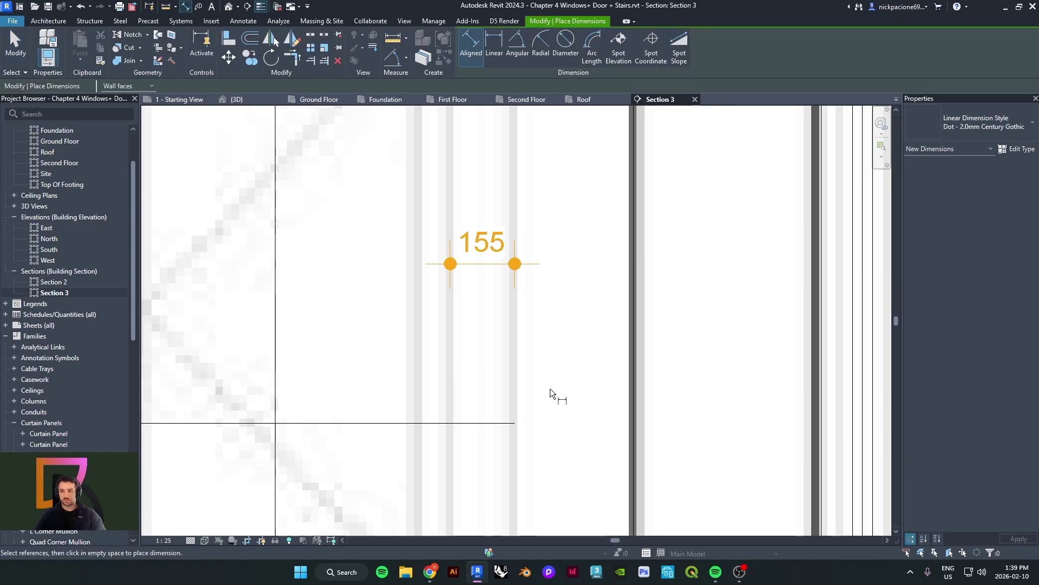
right_click(550, 388)
left_click(452, 423)
left_click(453, 424)
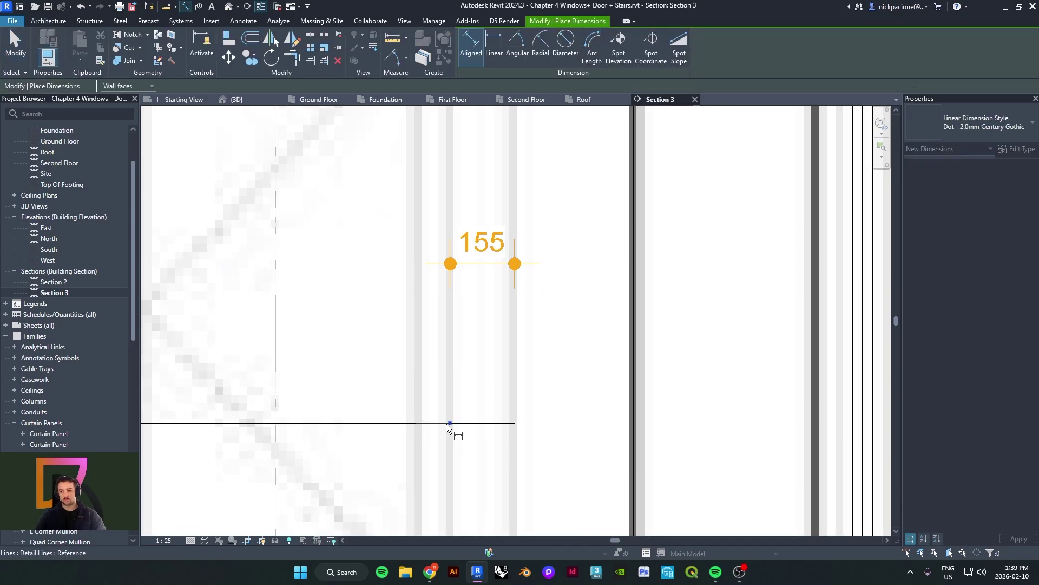
left_click(416, 424)
left_click(408, 216)
middle_click_drag(409, 440, 523, 437)
scroll(523, 436, "down", 1)
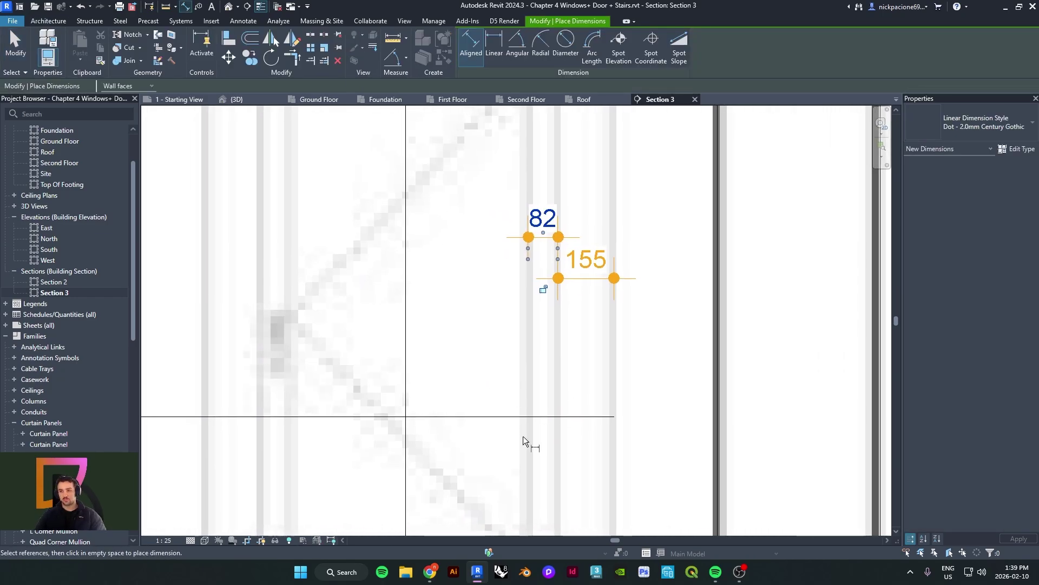
Dimension the operable sash's glass opening width, aligned with the sash member's dimension
left_click(527, 419)
scroll(379, 426, "down", 1)
middle_click_drag(366, 428, 483, 433)
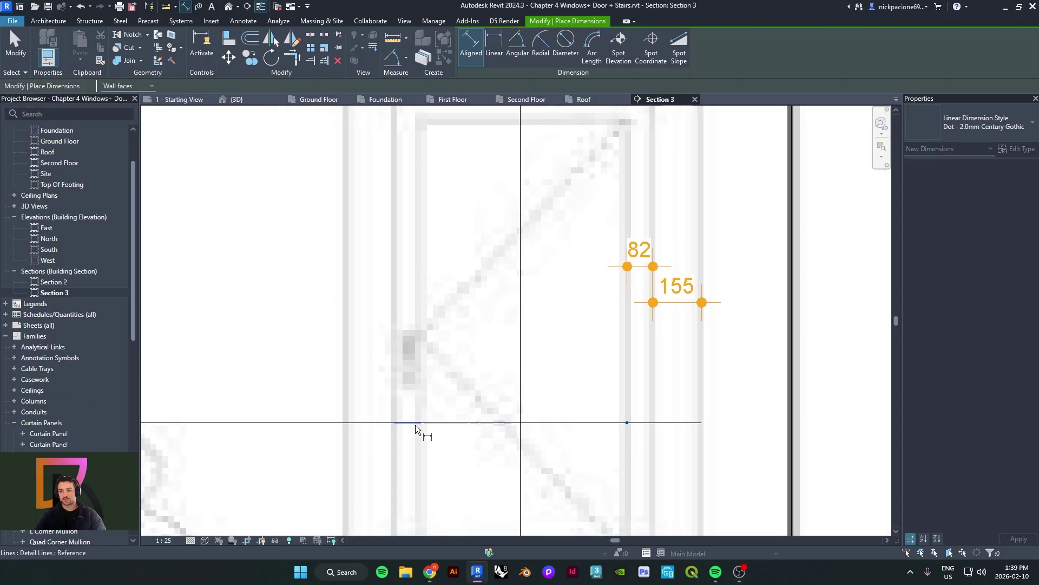
left_click(420, 425)
left_click(427, 264)
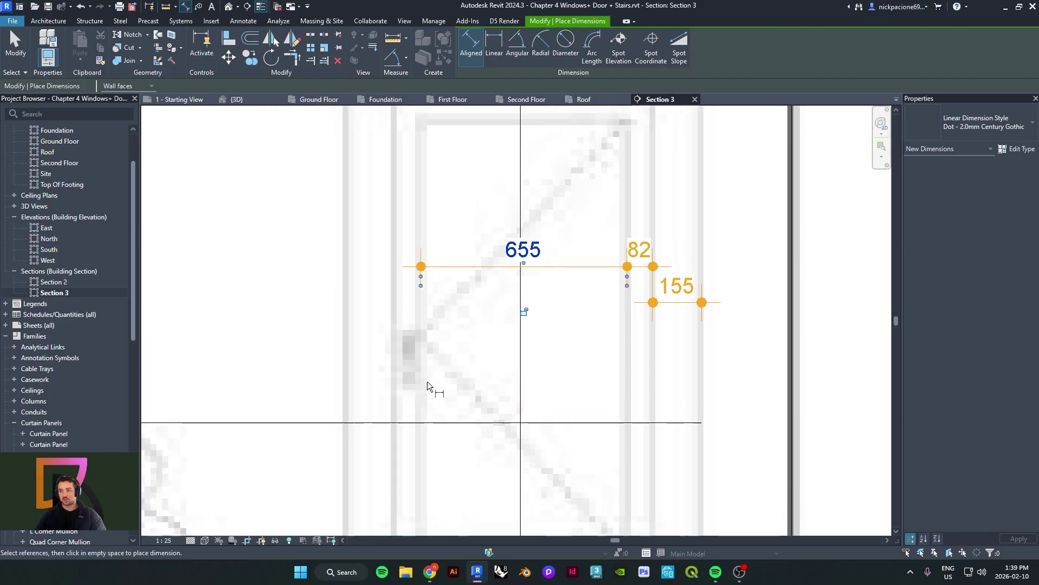
Dimension the sash's left-hand member and the mullion between the sash and fixed pane, aligned in the same row
left_click(420, 424)
left_click(393, 425)
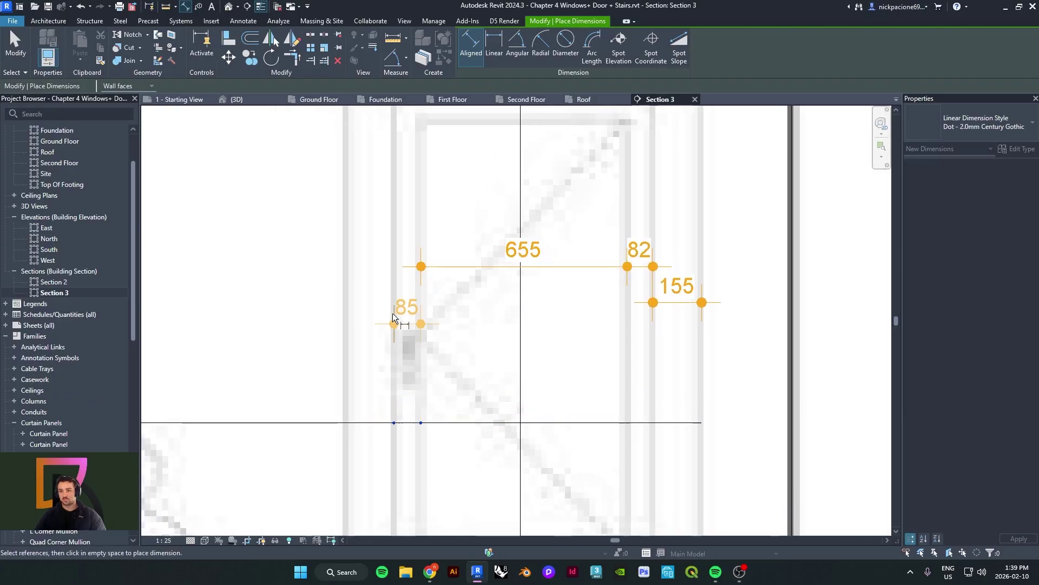
left_click(377, 265)
left_click(394, 425)
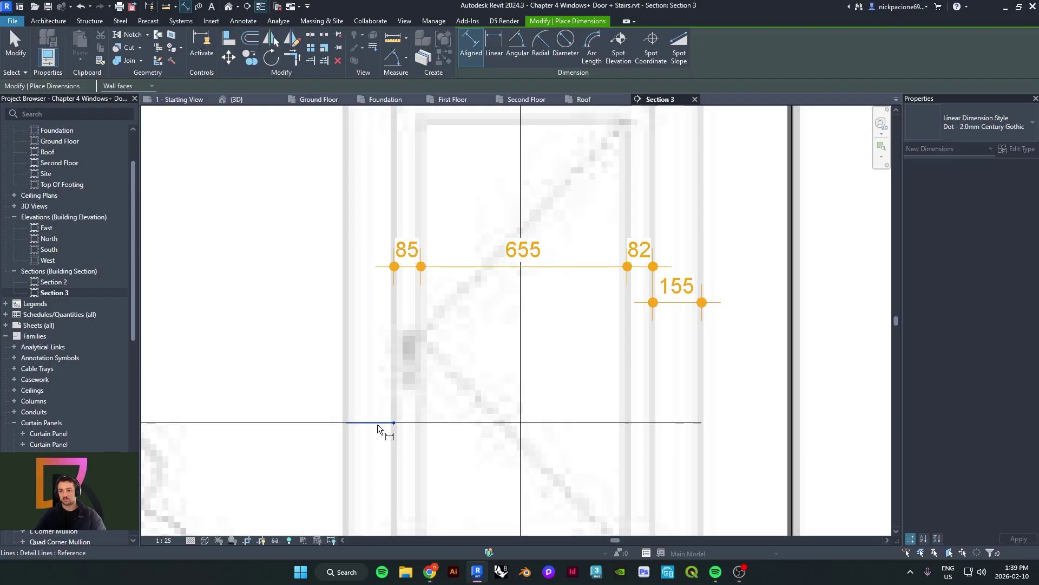
left_click(344, 423)
left_click(331, 265)
Dimension the fixed pane's width and the window frame's left-hand width, completing the row of dimensions
scroll(420, 372, "left", 4, "shift")
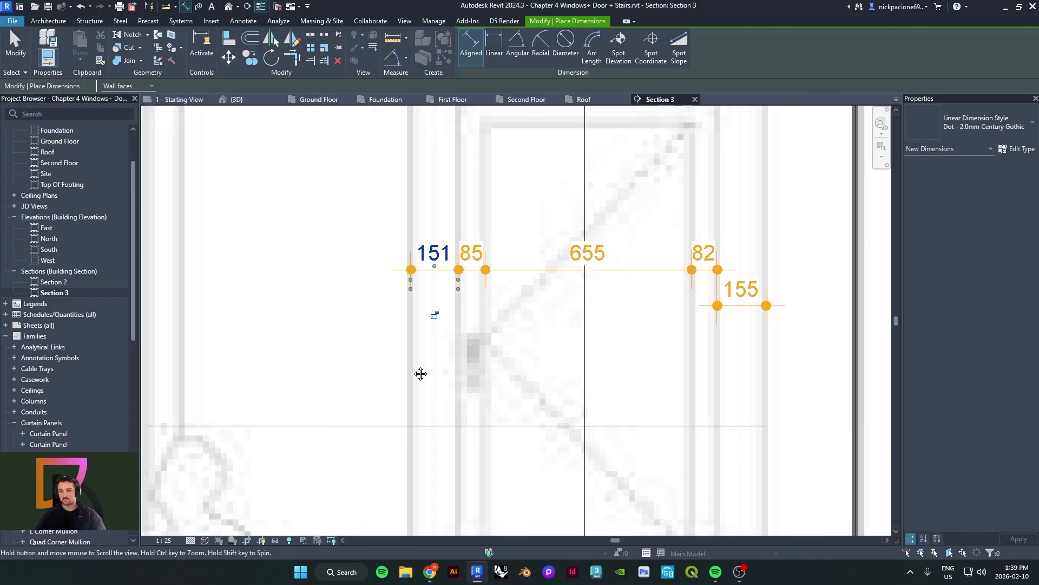
left_click(439, 422)
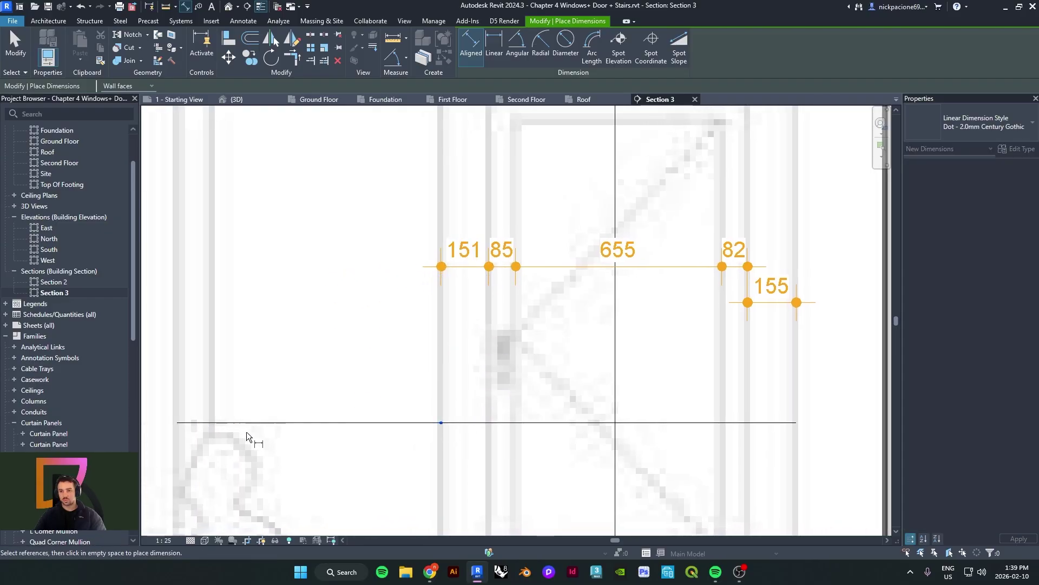
left_click(213, 422)
left_click(239, 271)
middle_click_drag(236, 413, 391, 423)
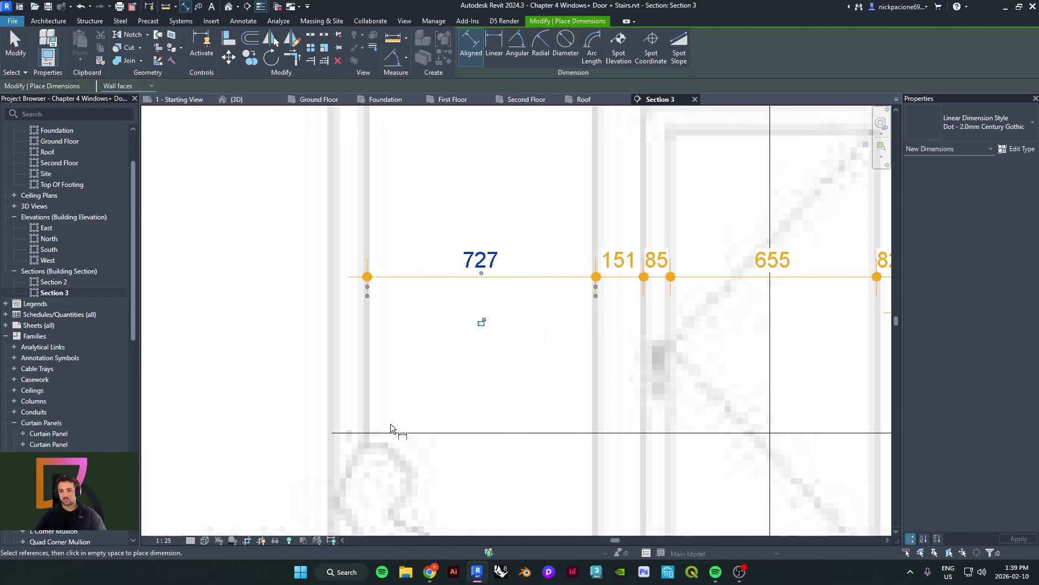
left_click(367, 435)
left_click(329, 431)
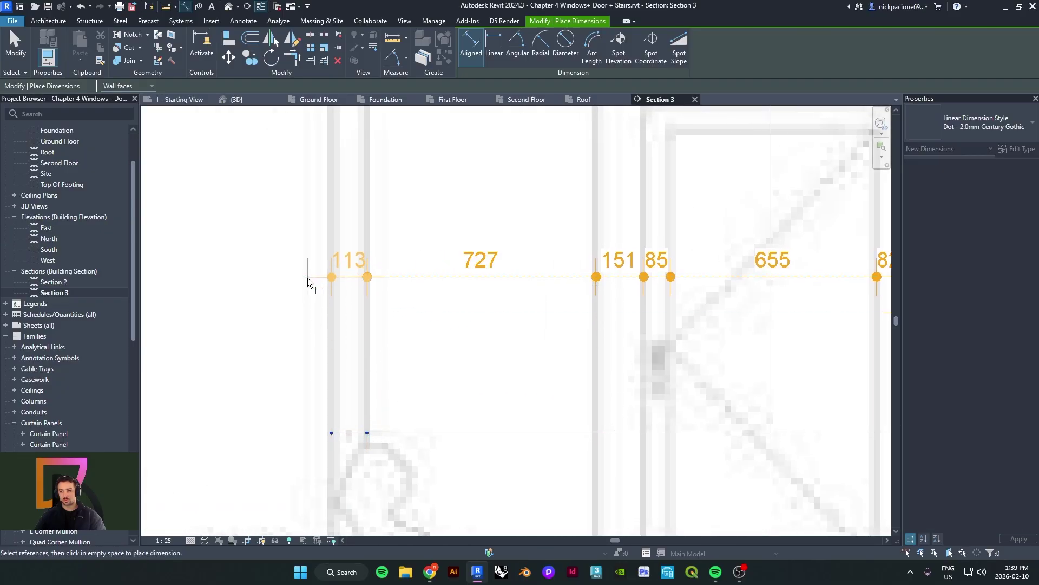
left_click(308, 278)
key("Escape")
key("Escape")
Examine the dimensioned window on the section image, including its frame, fixed pane and operable sash
scroll(344, 372, "down", 3)
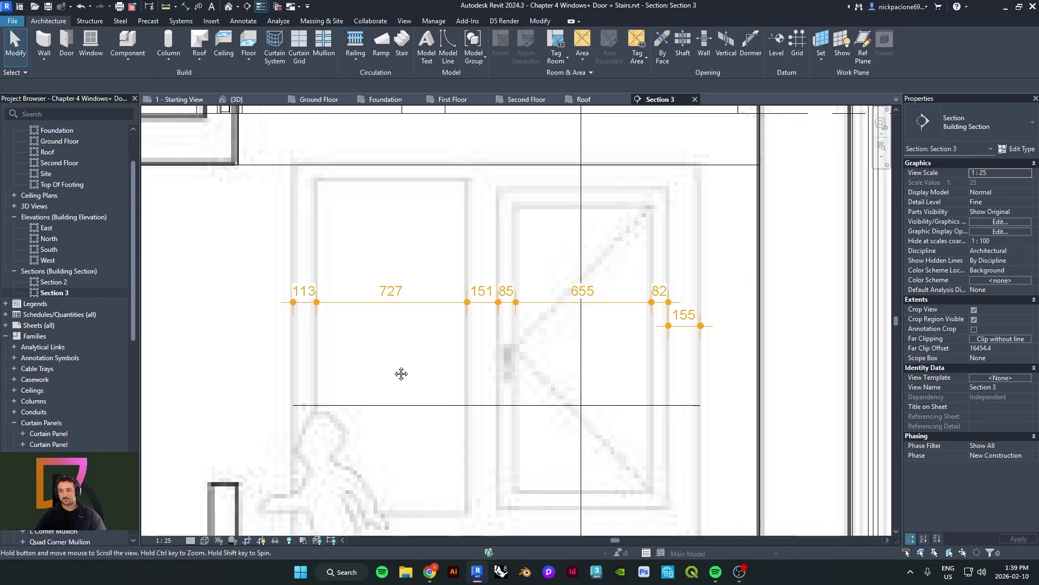
middle_click_drag(368, 412, 364, 339)
middle_click_drag(457, 376, 463, 317)
scroll(480, 303, "down", 2)
scroll(463, 321, "up", 1)
scroll(470, 331, "down", 1)
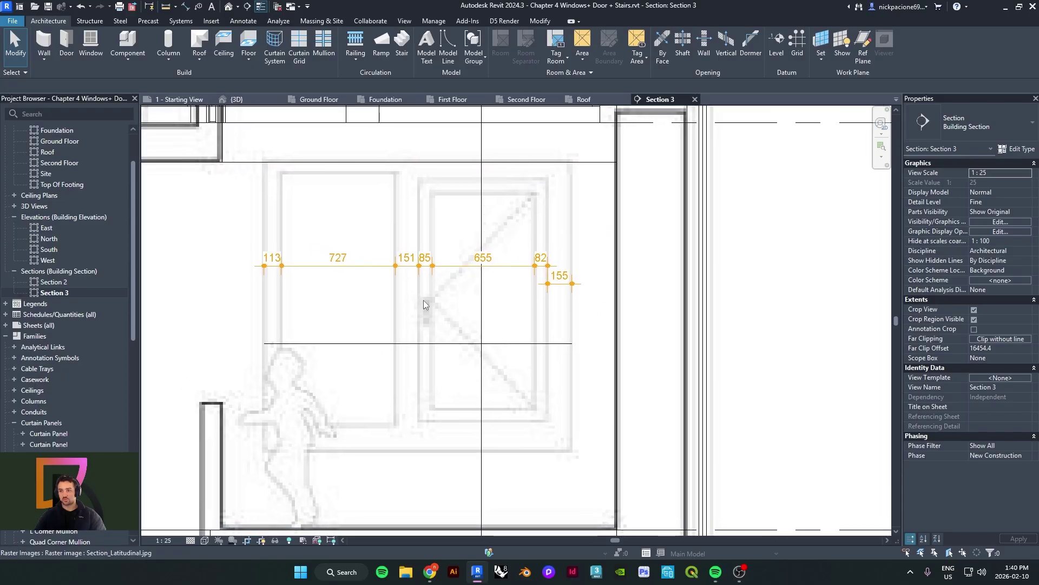
scroll(474, 321, "down", 2)
mouse_move(383, 298)
middle_mouse_down()
mouse_move(425, 296)
mouse_move(427, 310)
mouse_move(368, 305)
middle_mouse_up()
scroll(408, 308, "up", 2)
scroll(420, 305, "down", 1)
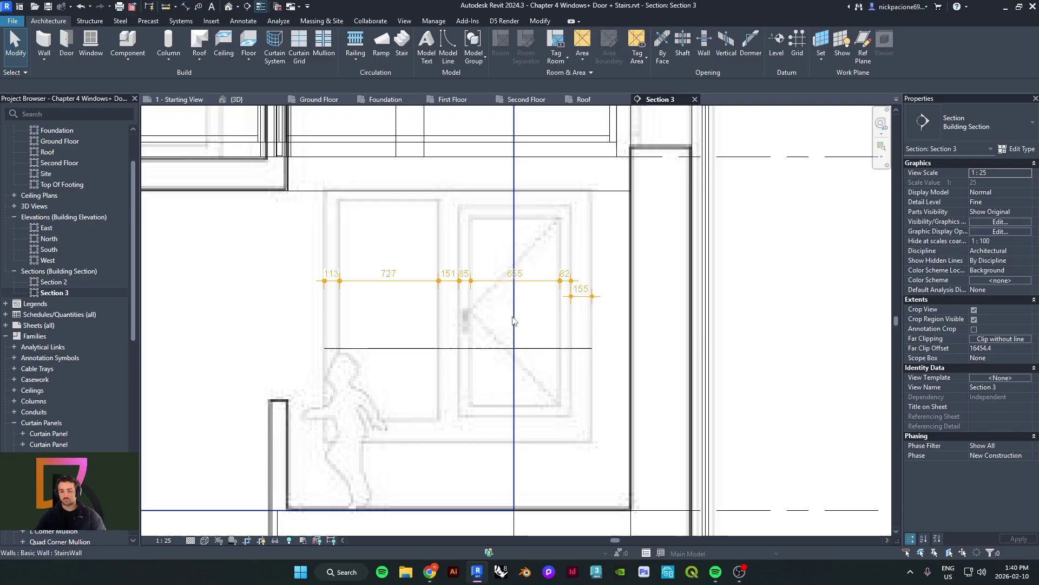
Draw a vertical detail line about 1557 mm long spanning the operable sash's full outer height on the section image
key("d")
key("l")
scroll(504, 379, "up", 1)
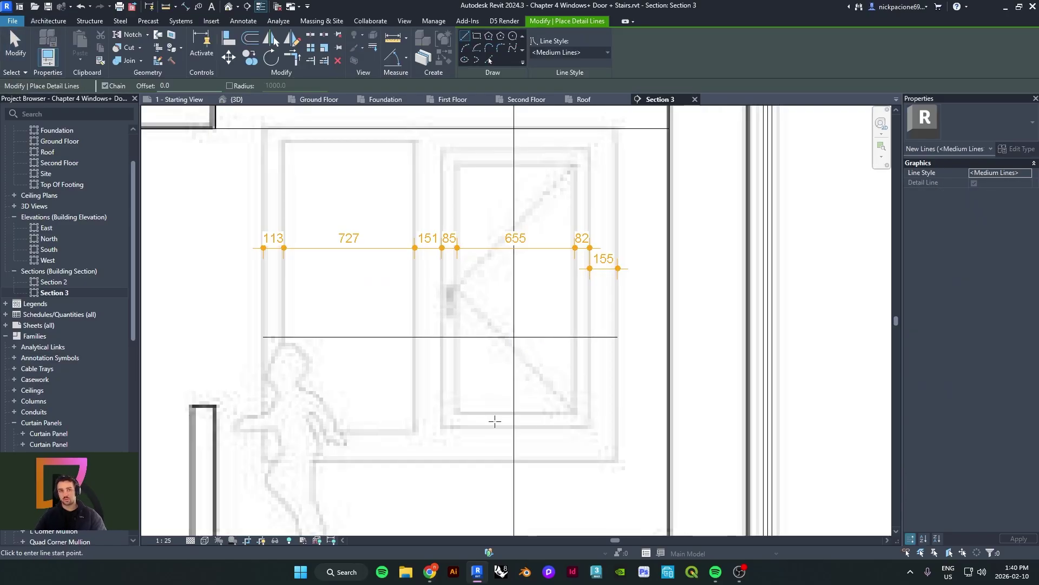
left_click(460, 428)
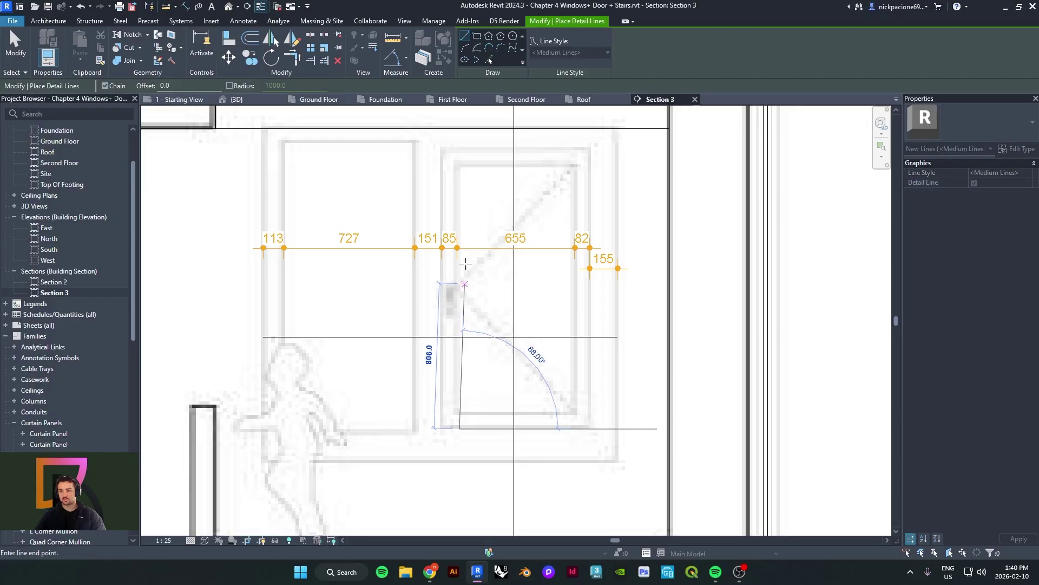
left_click(460, 147)
key("Escape")
Draw a second vertical detail line about 1386 mm long spanning the height of the operable sash's glass opening
left_click(481, 413)
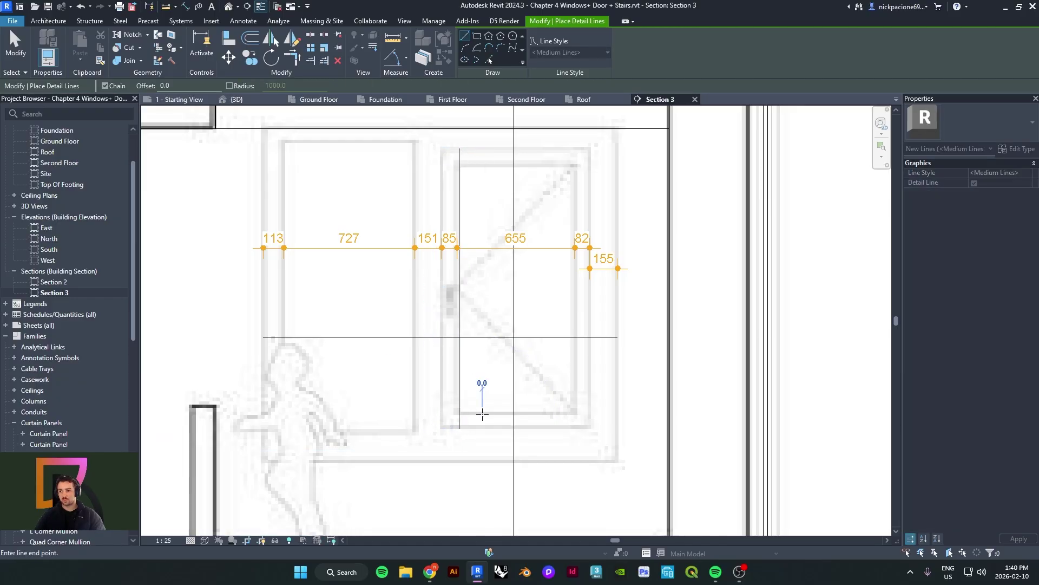
left_click(481, 163)
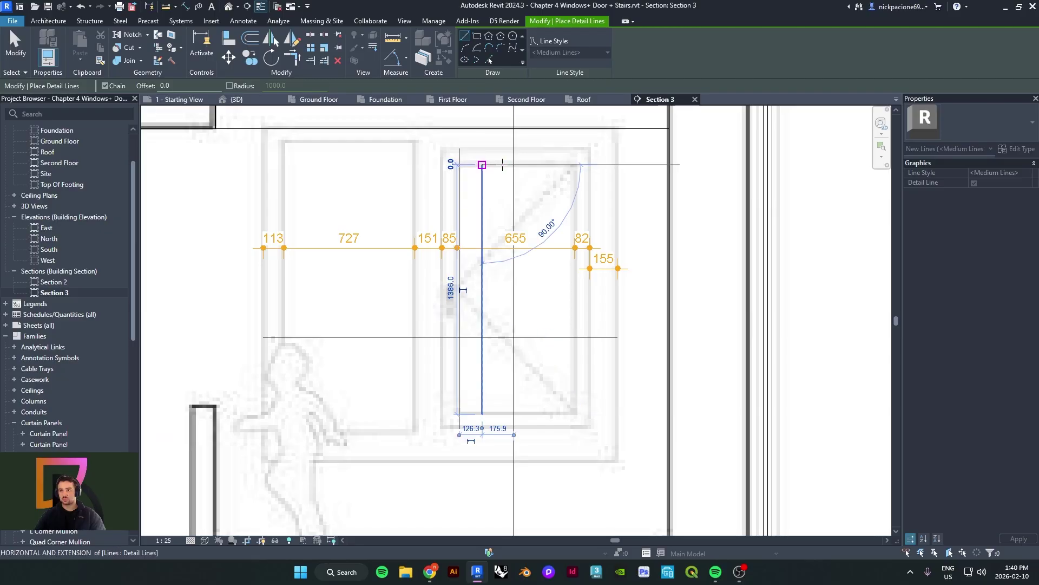
key("Escape")
key("Escape")
Dimension the lengths of the two vertical detail lines marking the sash's outer height and glass height
key("d")
key("i")
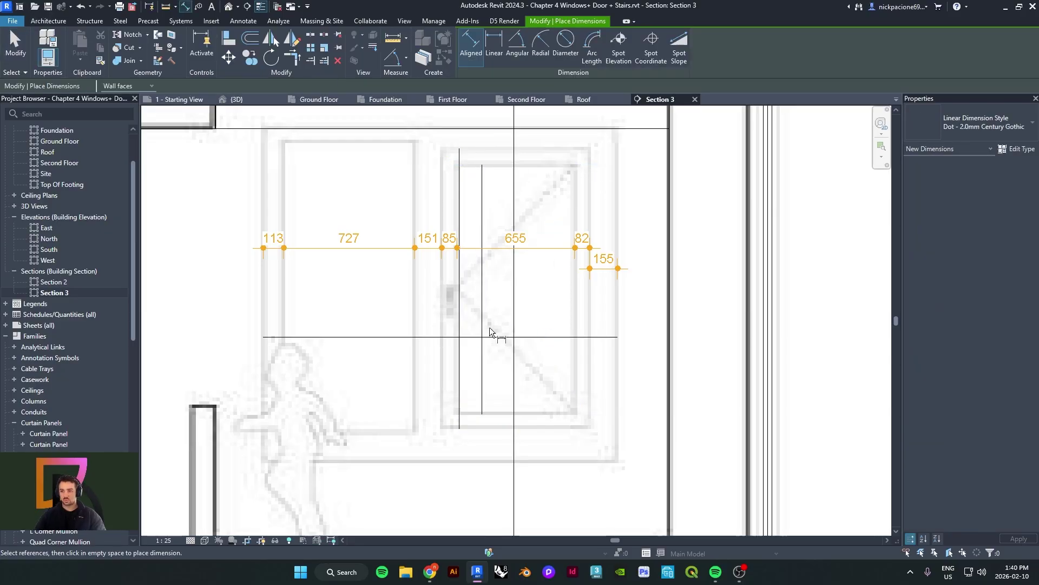
left_click(459, 153)
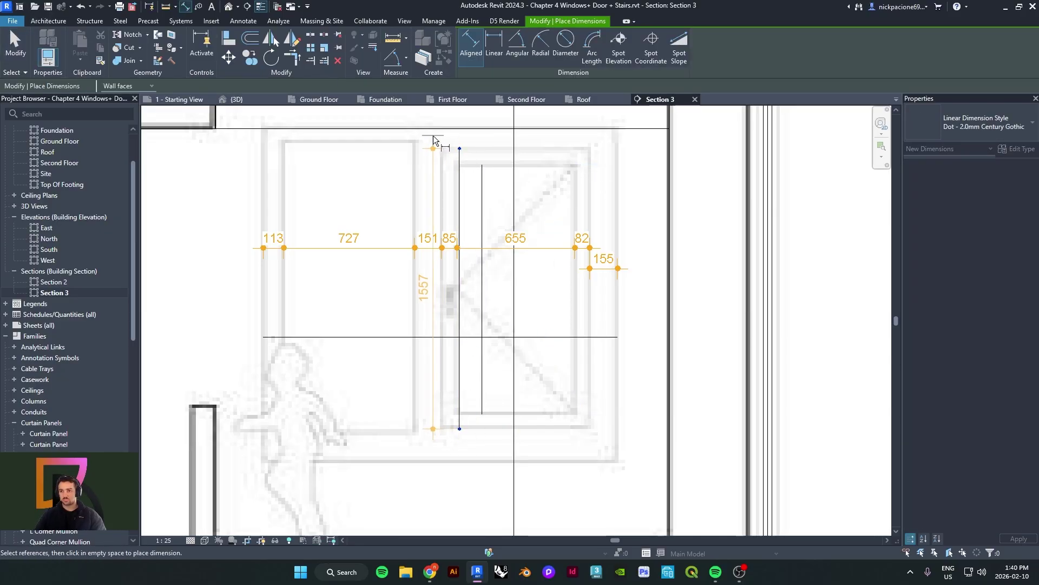
left_click(462, 415)
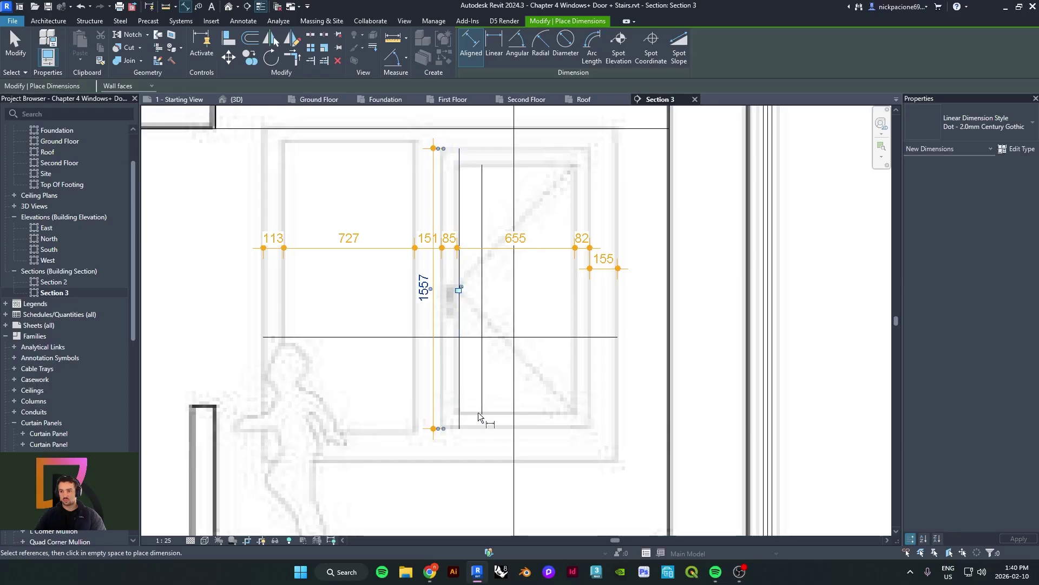
left_click(477, 140)
key("Escape")
key("Escape")
Examine the sash's outer and glass height dimensions together with the row of window widths
scroll(484, 367, "down", 3)
scroll(470, 373, "up", 4)
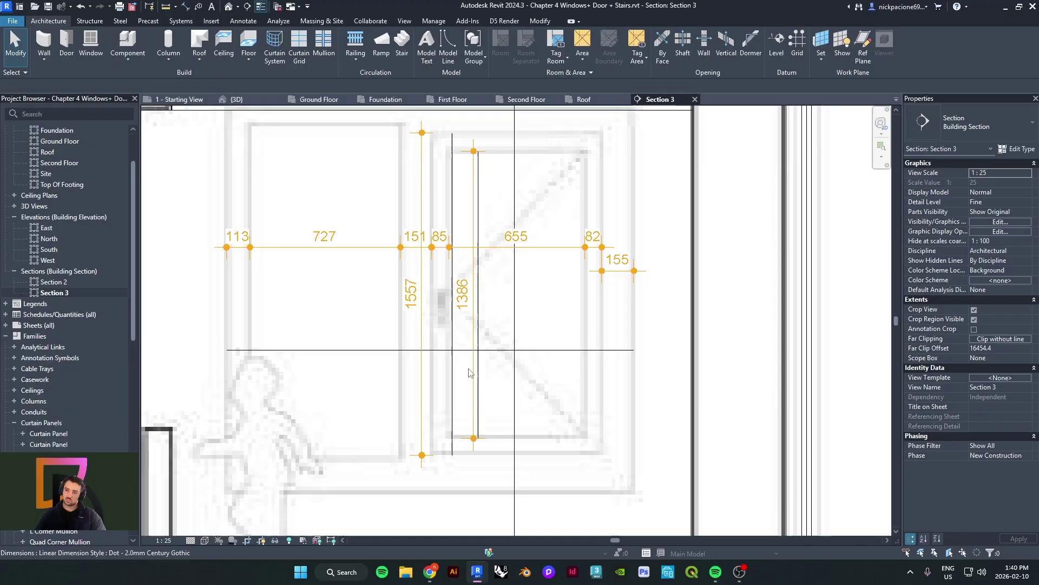
scroll(470, 373, "up", 2)
middle_click_drag(422, 406, 401, 383)
scroll(431, 435, "down", 3)
scroll(379, 444, "down", 1)
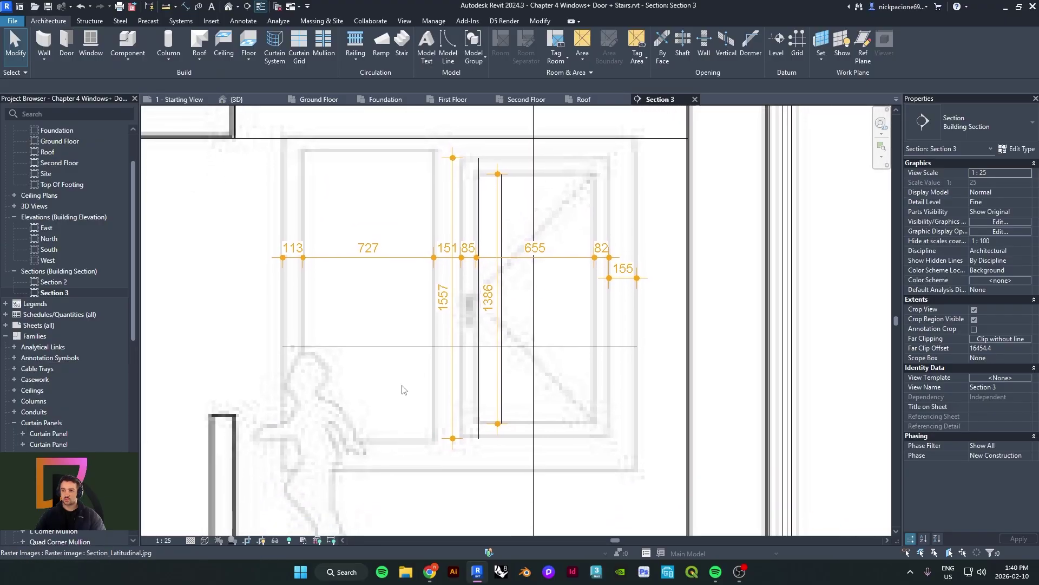
scroll(401, 387, "down", 3)
scroll(398, 299, "up", 1)
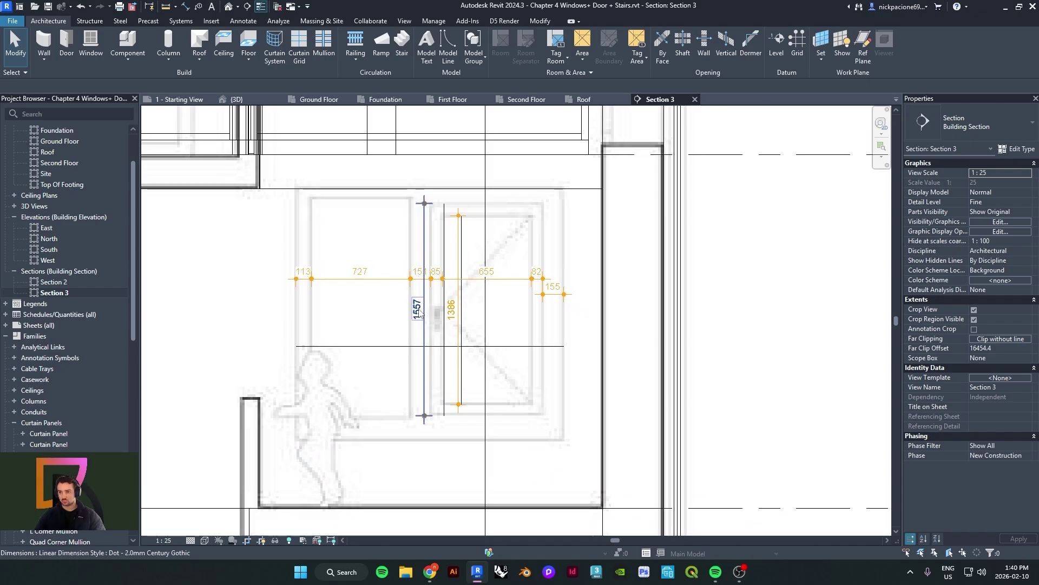
scroll(401, 302, "down", 1)
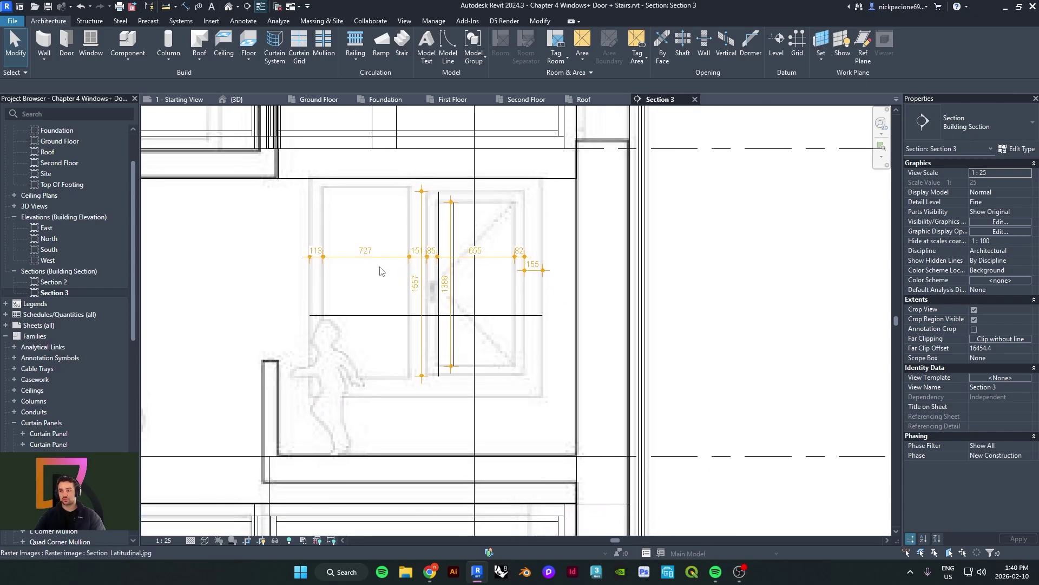
scroll(431, 360, "up", 1)
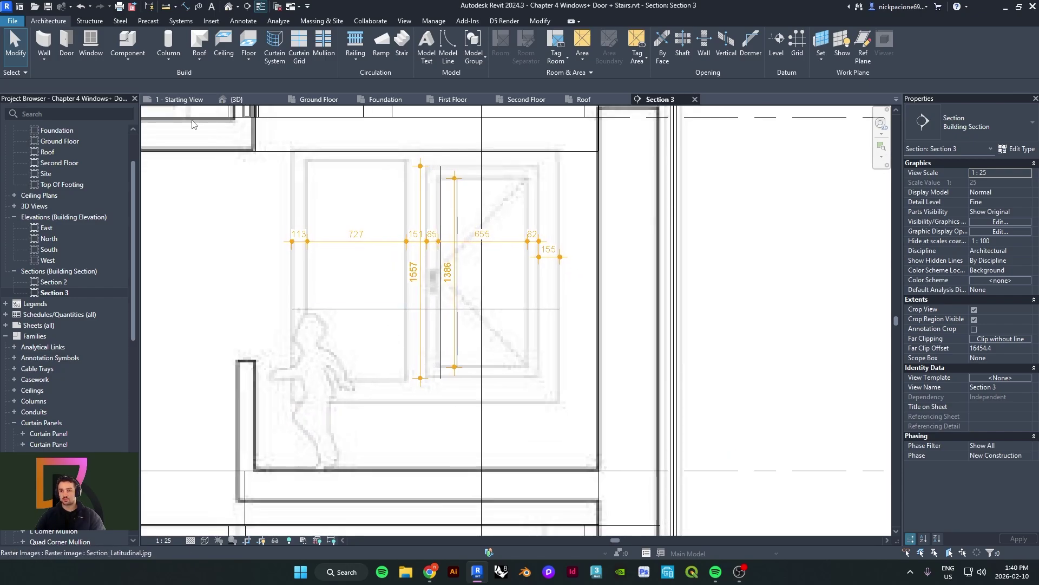
Create a new family from the Metric Window.rft template
left_click(12, 20)
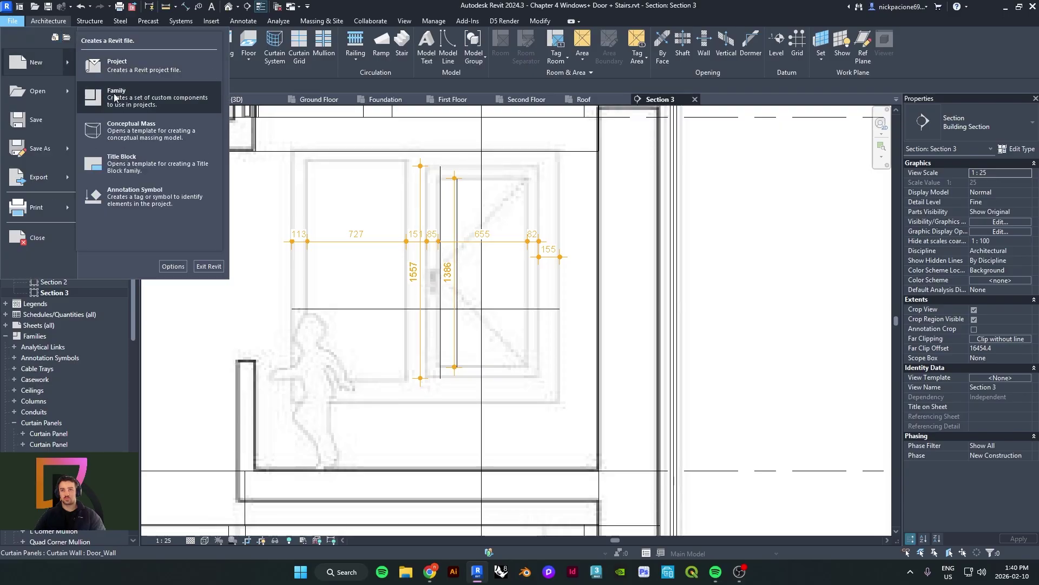
left_click(115, 98)
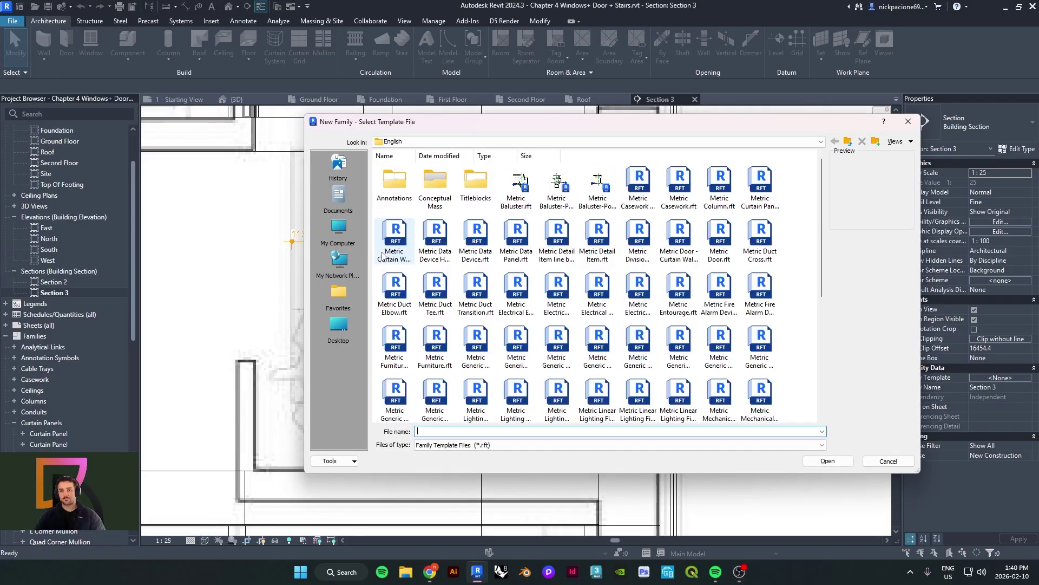
type("m")
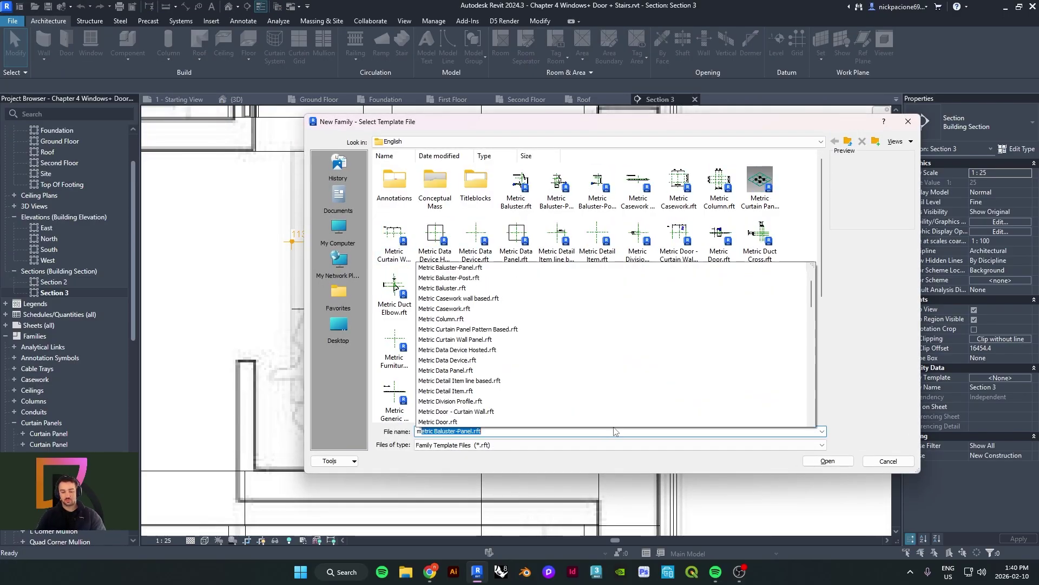
type("etric window - Curtain W")
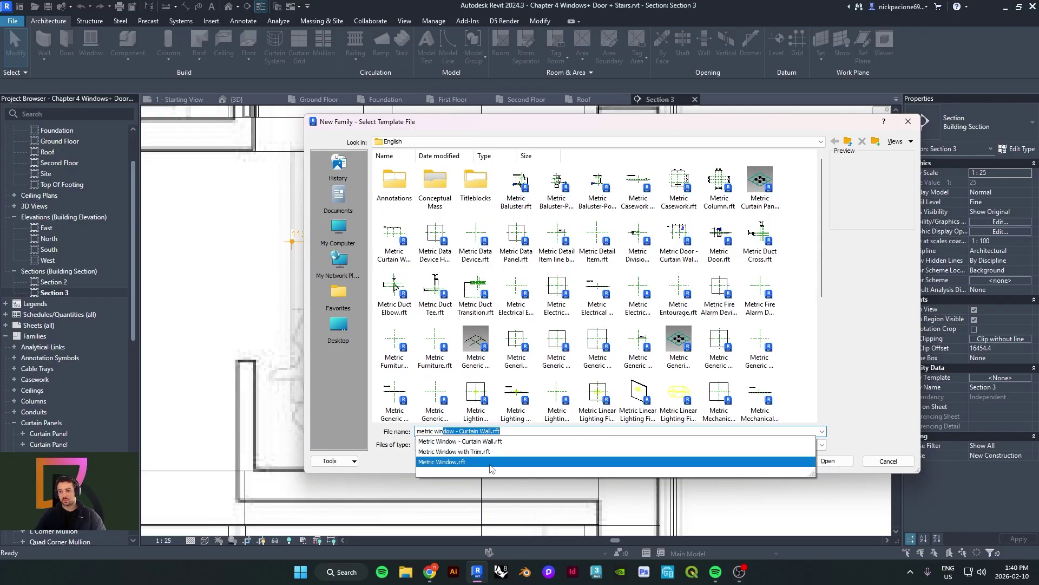
left_click(491, 462)
left_click(827, 460)
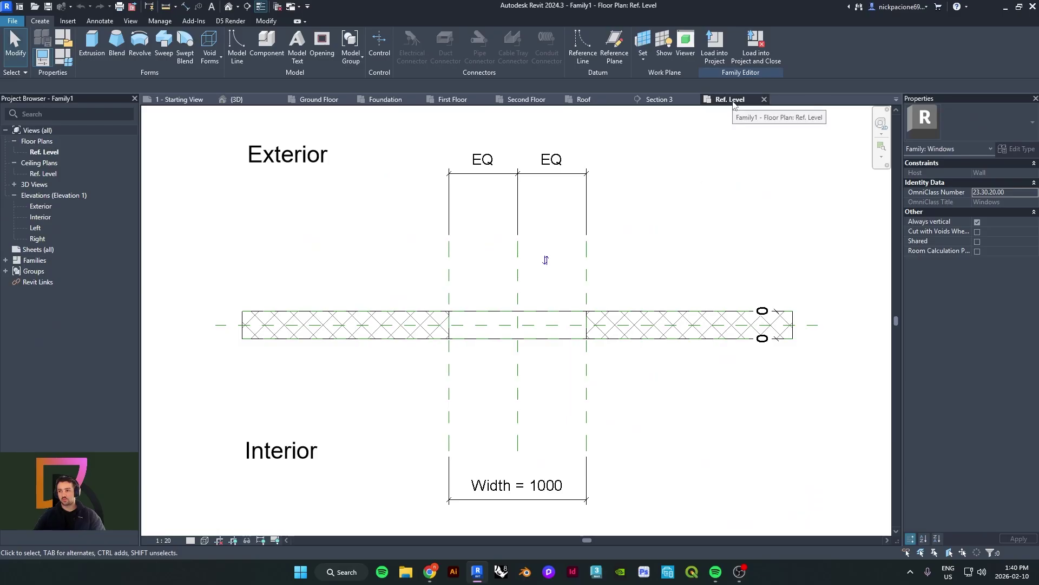
Open the window family's Exterior elevation and place it side by side with the Ref. Level plan, showing the wall opening
double_click(56, 207)
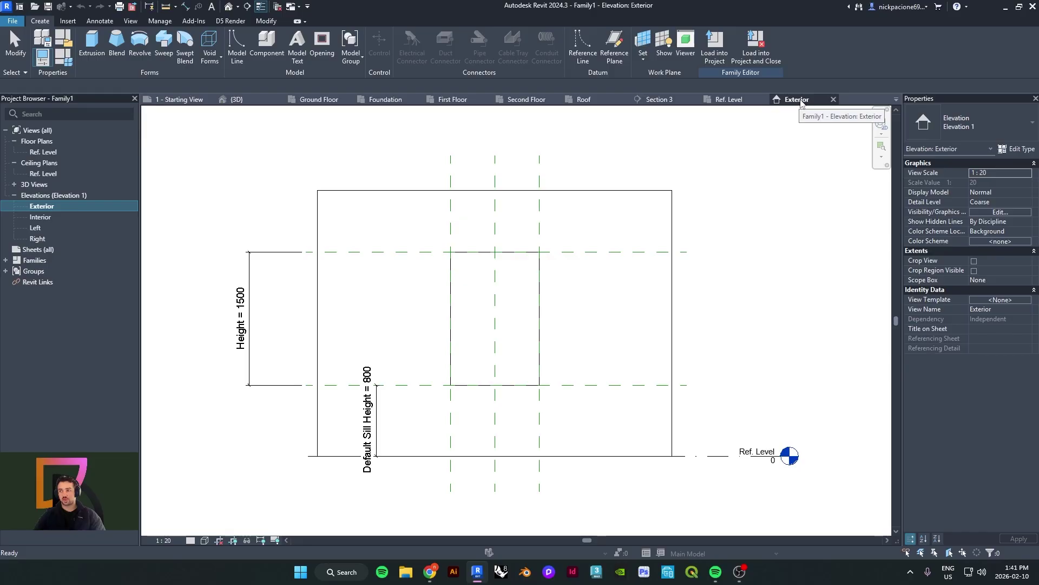
left_click_drag(802, 103, 897, 132)
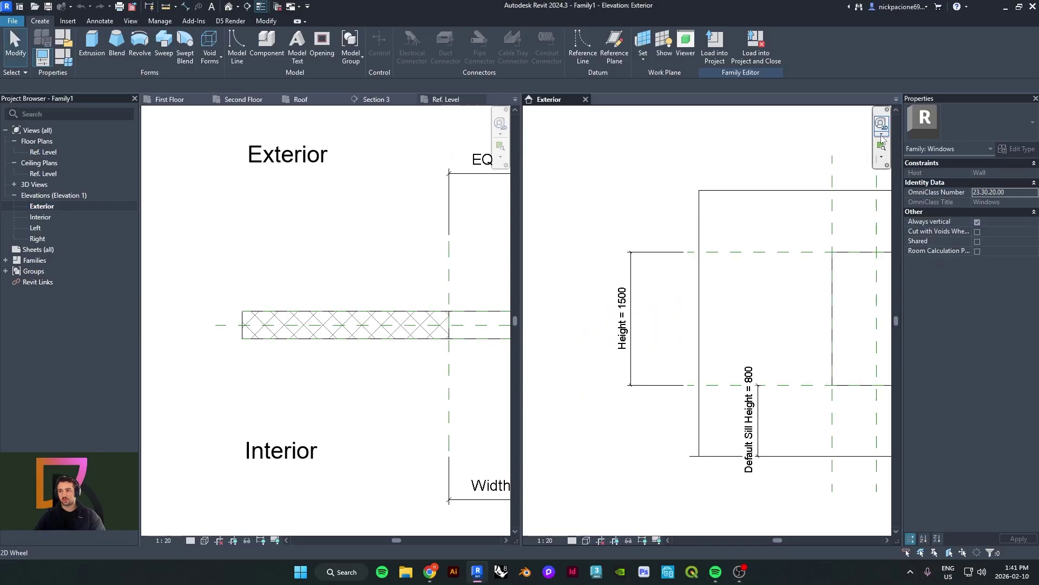
scroll(327, 246, "down", 2)
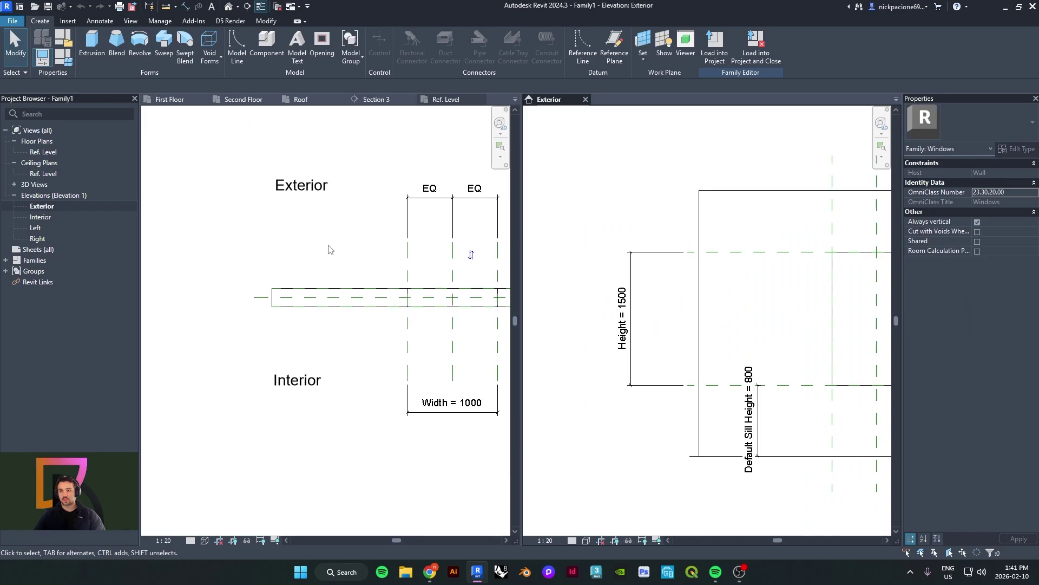
scroll(718, 306, "down", 2)
left_click(764, 342)
scroll(622, 369, "down", 1)
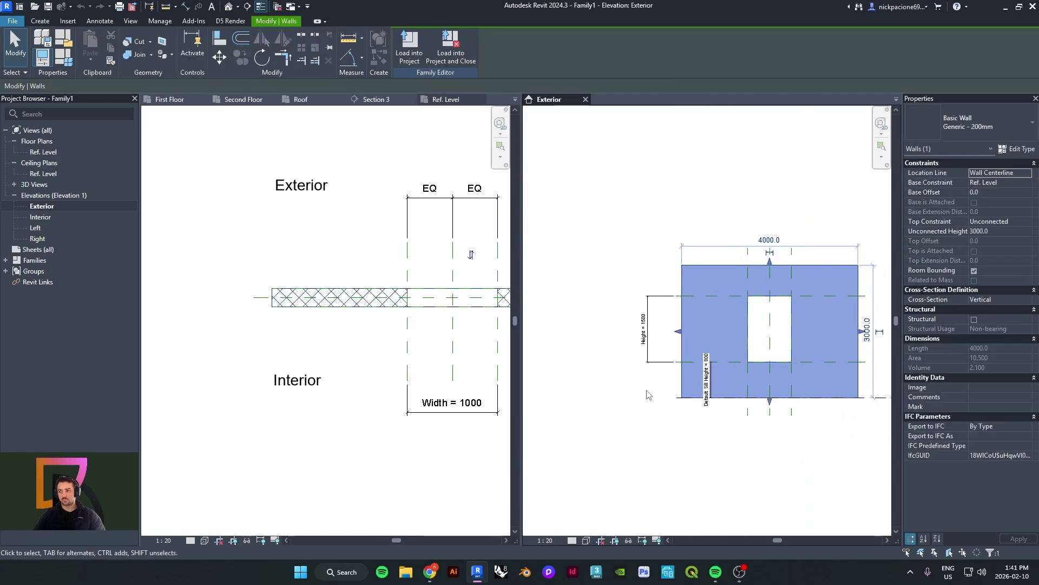
left_click(647, 395)
middle_click_drag(728, 404, 636, 408)
scroll(682, 372, "up", 2)
middle_click_drag(684, 372, 669, 367)
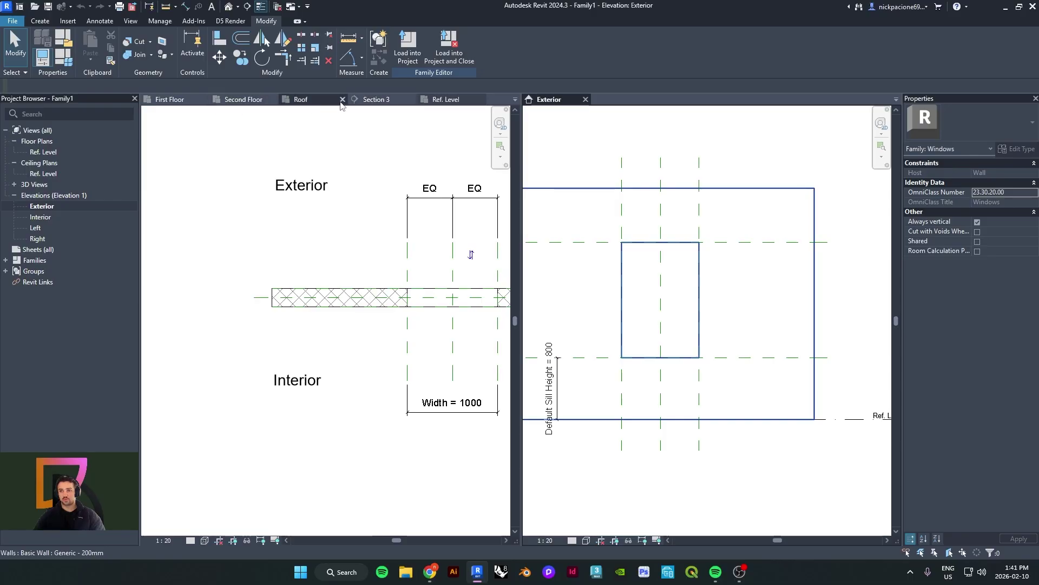
Show the project's Section 3 with the dimensioned window beside the family's Exterior elevation
left_click(374, 100)
scroll(386, 224, "down", 1)
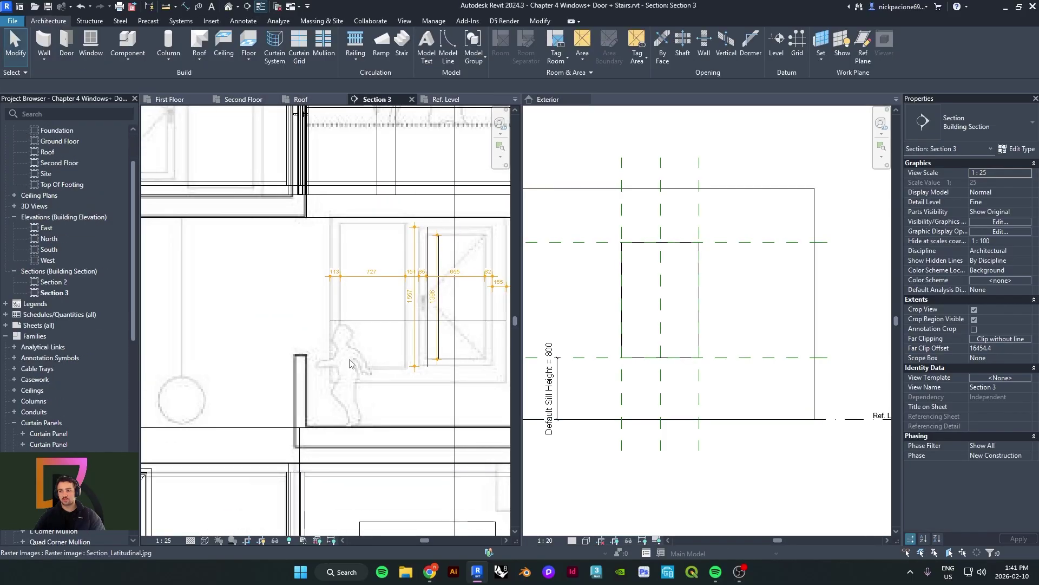
middle_click_drag(378, 361, 347, 380)
scroll(453, 316, "up", 1)
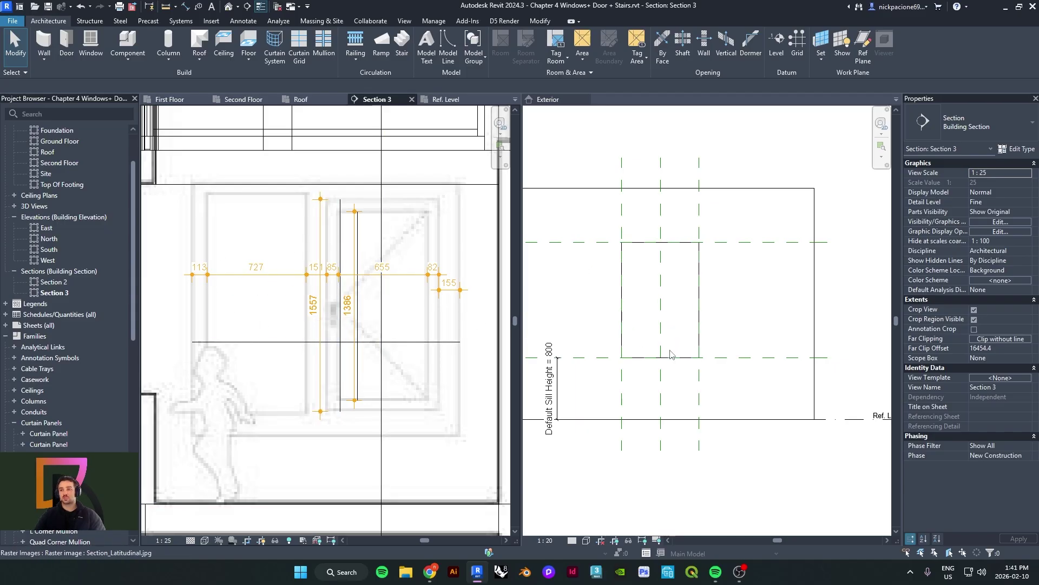
Examine the family template's host wall, opening, reference planes and height dimensions in the Exterior elevation against the section's window
left_click(687, 333)
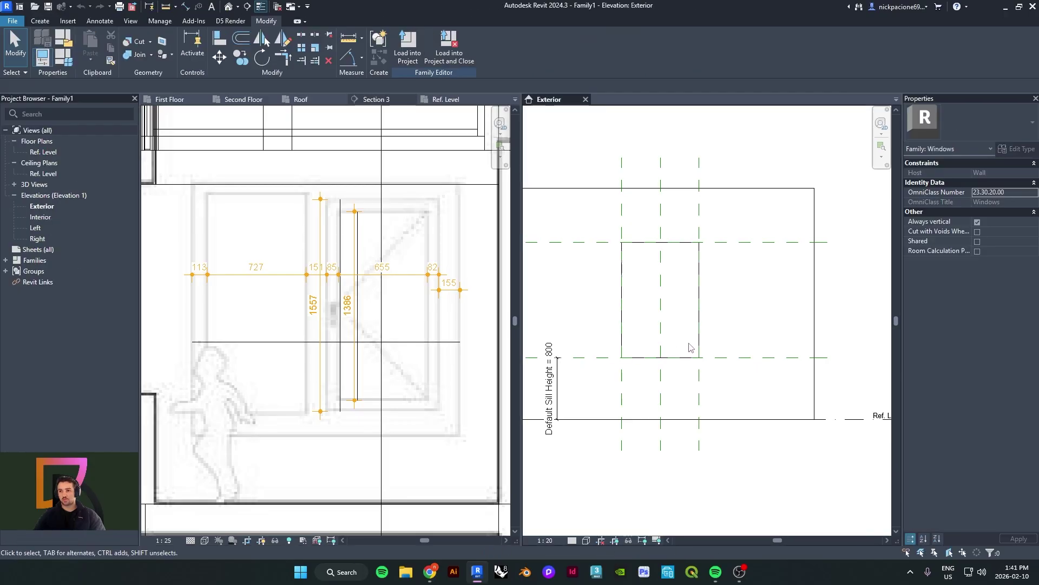
scroll(681, 364, "down", 3)
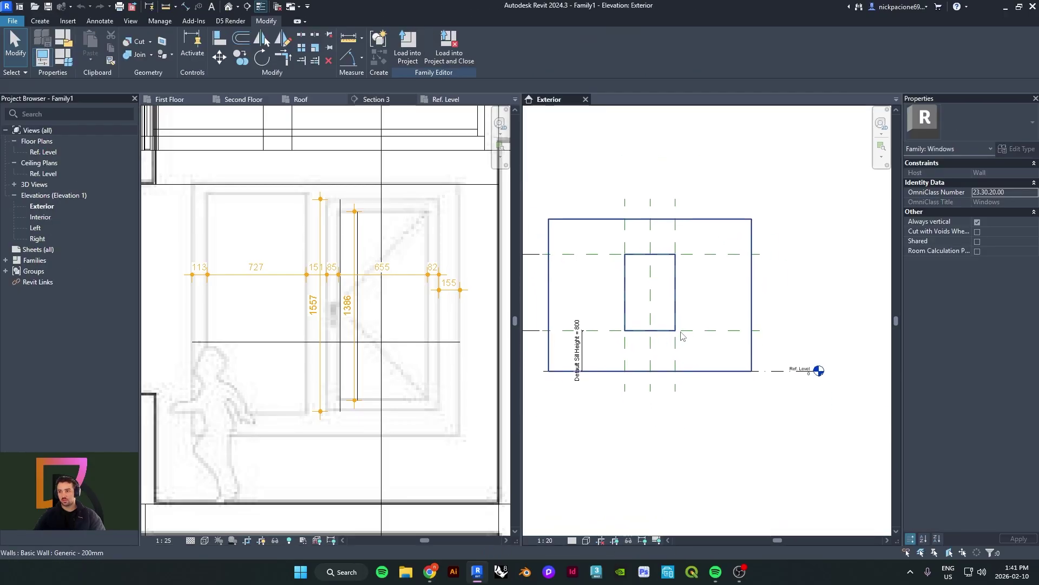
scroll(614, 367, "up", 2)
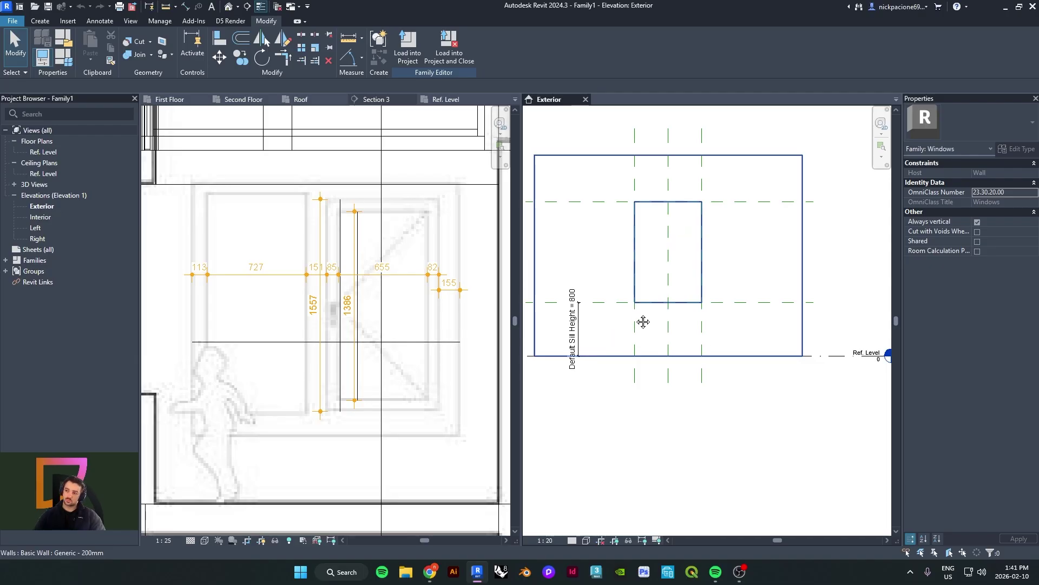
middle_click_drag(643, 321, 662, 360)
scroll(797, 330, "down", 2)
middle_click_drag(796, 333, 729, 354)
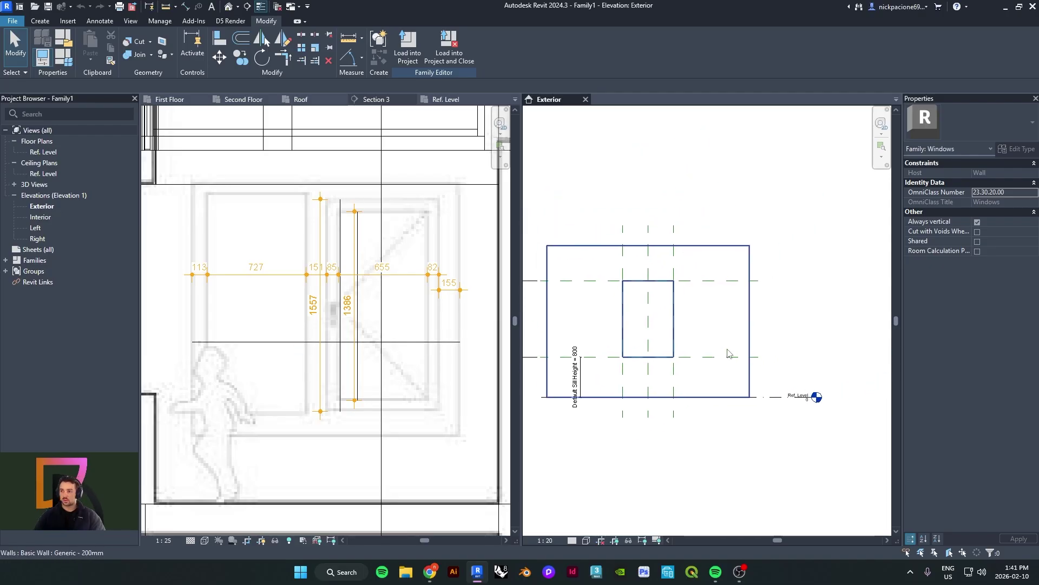
scroll(573, 341, "up", 2)
middle_click_drag(528, 336, 577, 327)
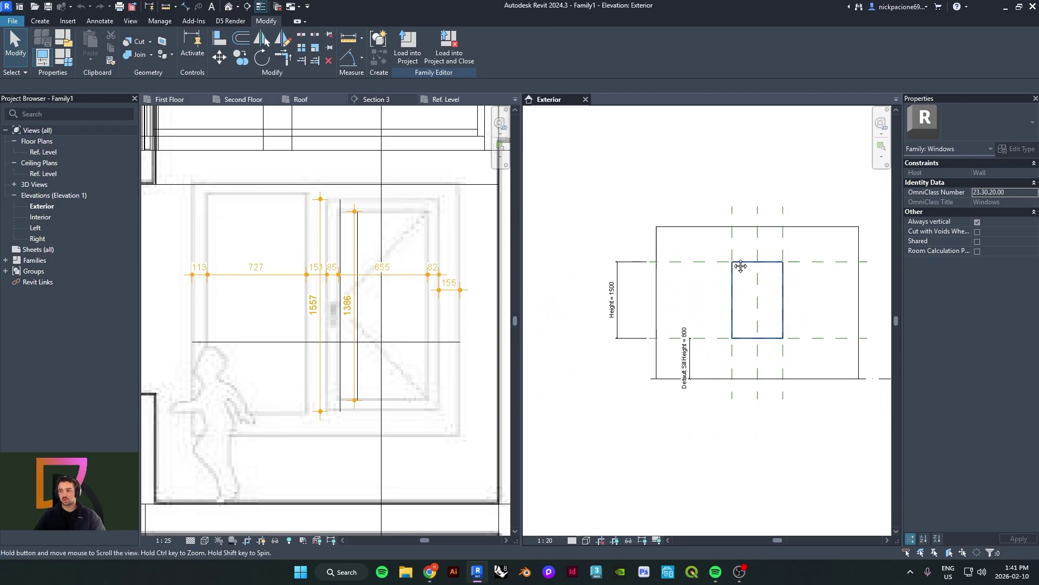
scroll(672, 260, "up", 3)
middle_click_drag(673, 269, 636, 269)
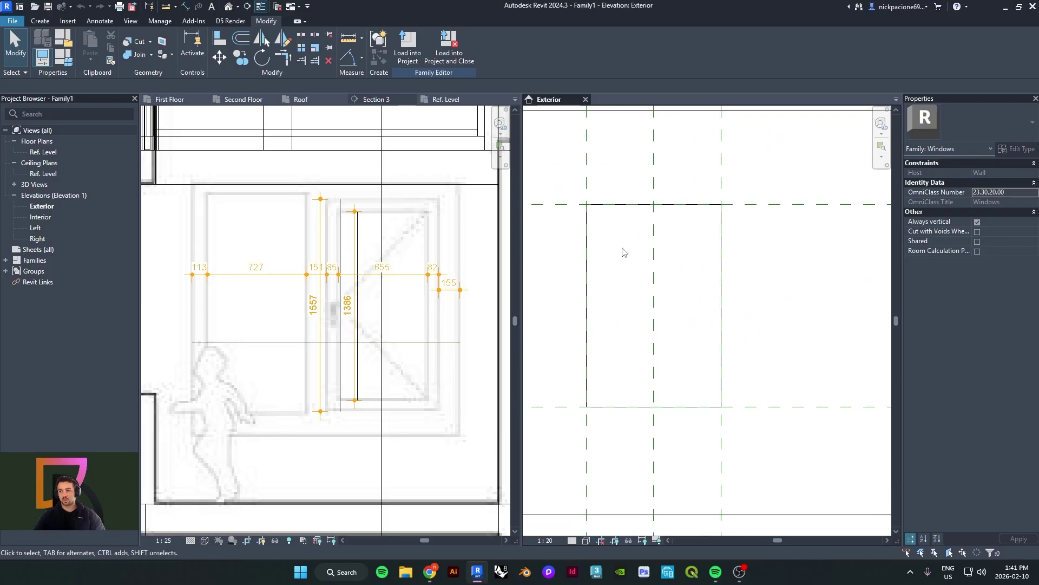
scroll(622, 254, "down", 2)
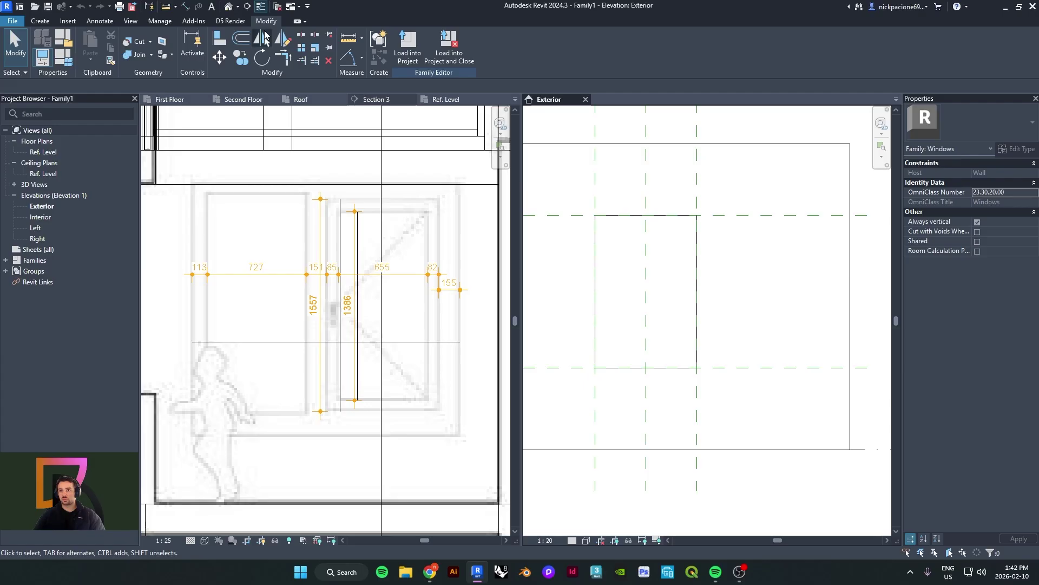
Open the family's default 3D view and orient it to show the wall opening at an angle
left_click(229, 6)
middle_click_drag(641, 232, 709, 346, "shift")
scroll(710, 346, "up", 2)
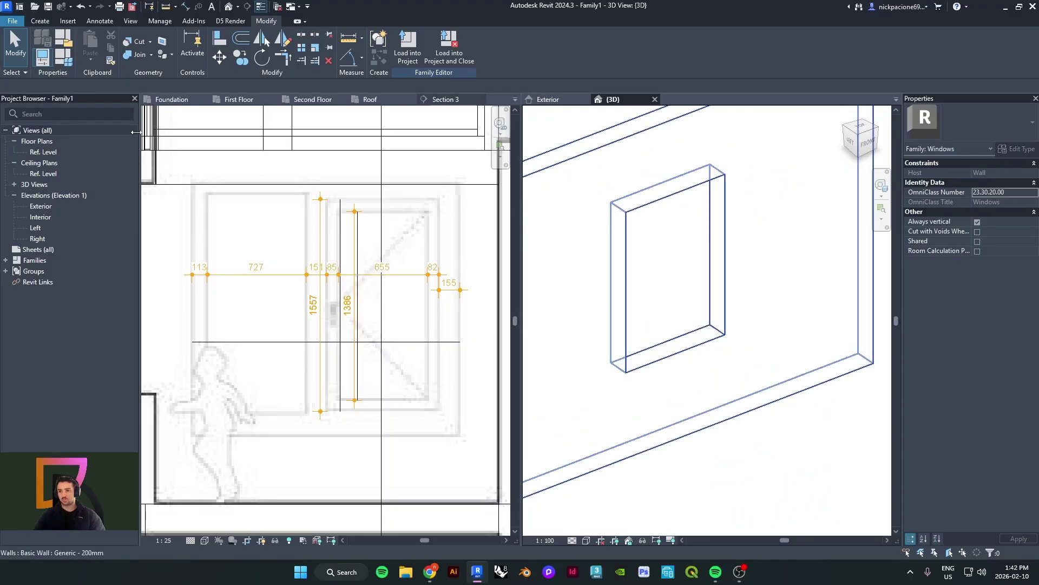
Start a Sweep and pick the four front edges of the wall opening as its path
left_click(40, 21)
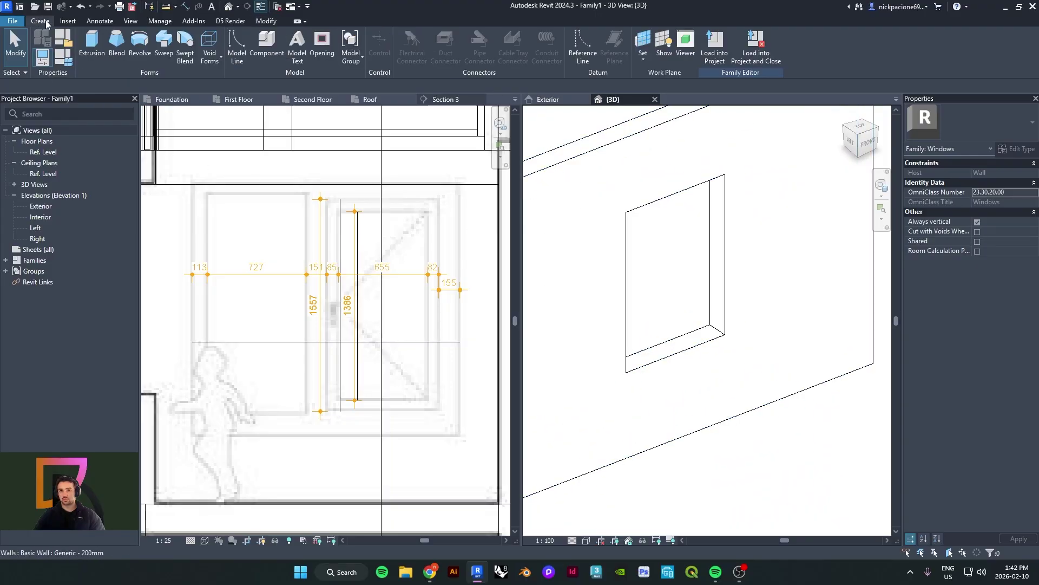
left_click(164, 46)
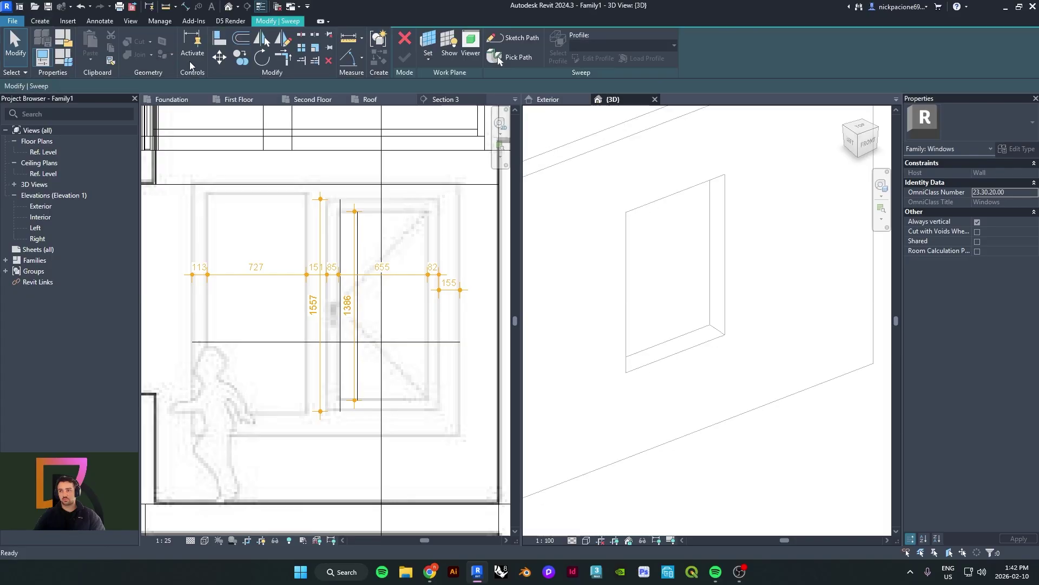
left_click(509, 57)
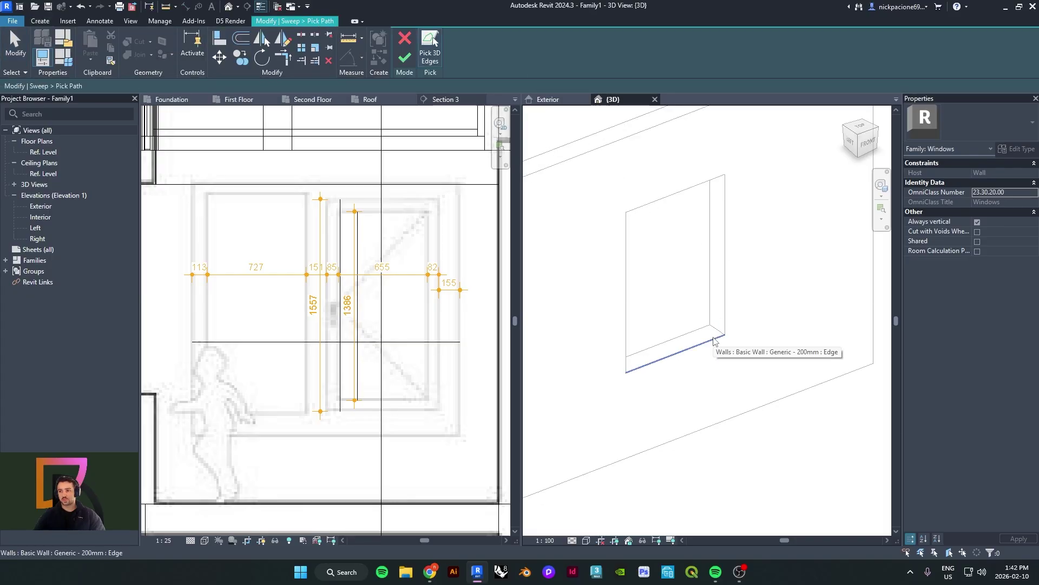
left_click(714, 341)
middle_click_drag(715, 341, 638, 271, "shift")
left_click(608, 231)
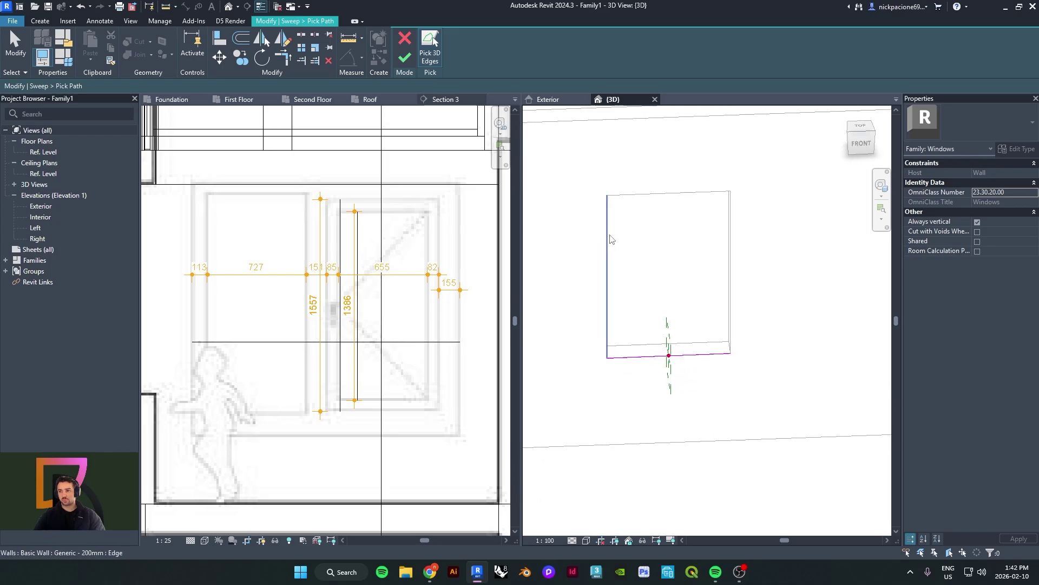
left_click(653, 196)
middle_click_drag(654, 196, 810, 236, "shift")
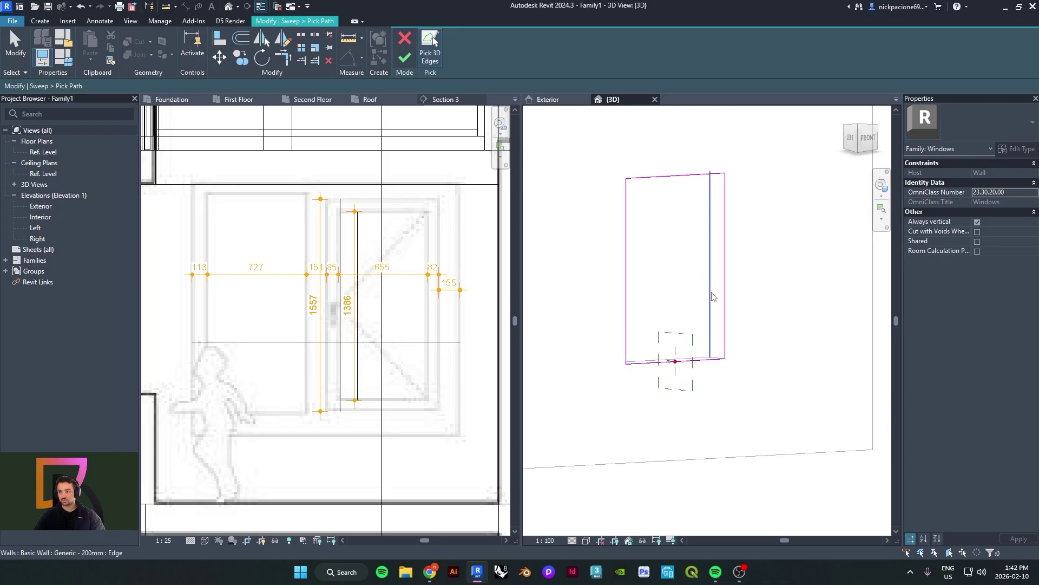
middle_click_drag(714, 296, 717, 328, "shift")
left_click(723, 323)
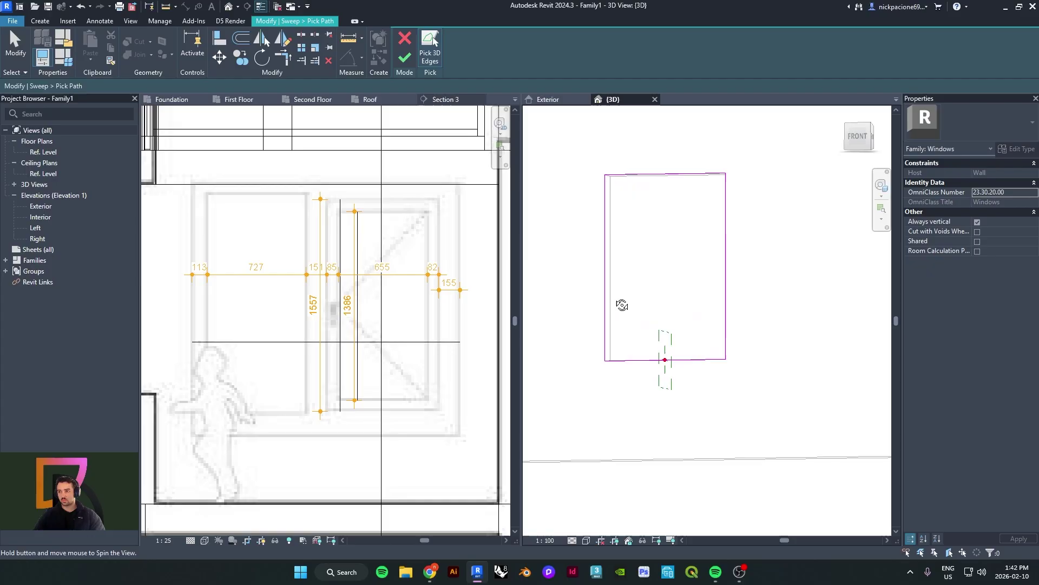
middle_click_drag(609, 296, 564, 345, "shift")
left_click(405, 58)
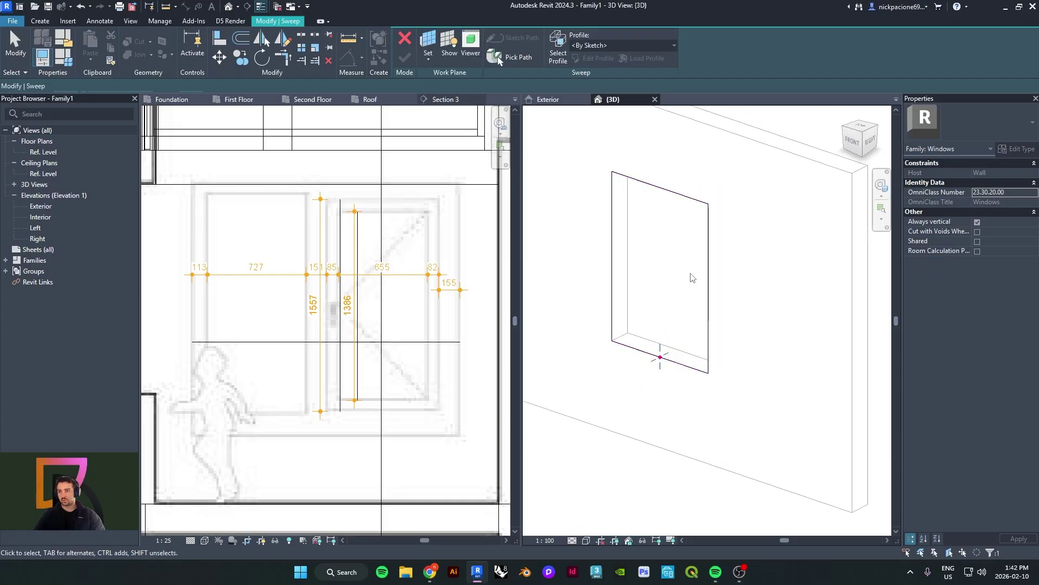
Open the sweep's profile sketch and draw its bottom line from the path point across the wall's 200 mm depth
middle_click_drag(747, 287, 733, 312, "shift")
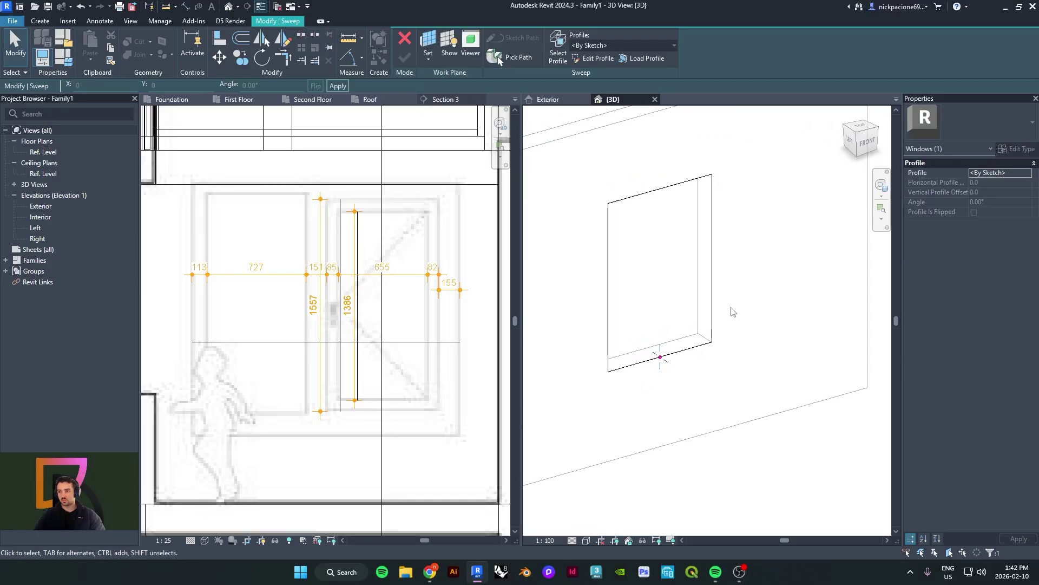
left_click(597, 59)
scroll(659, 368, "up", 4)
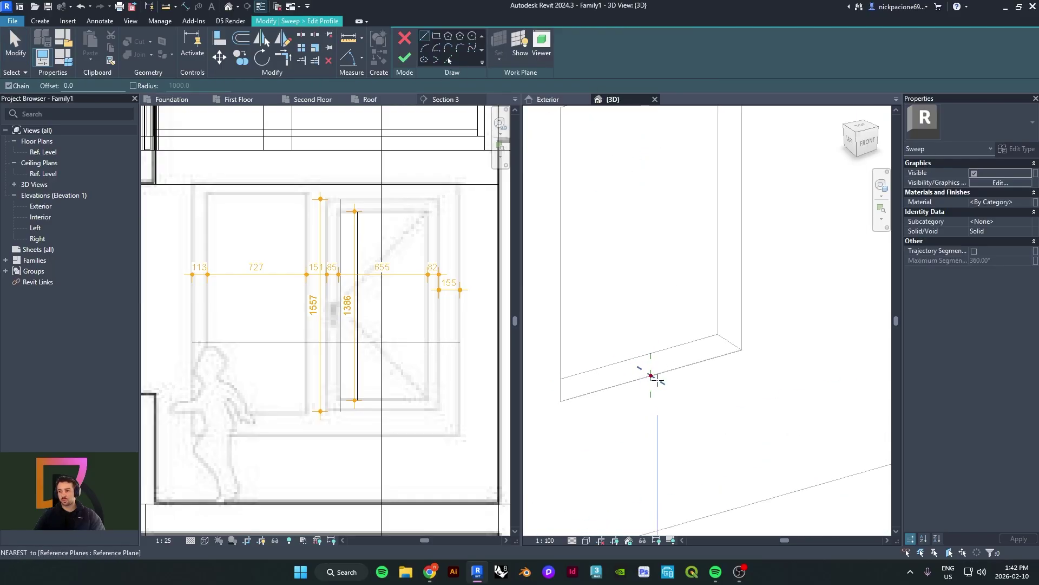
middle_click_drag(651, 375, 648, 370, "shift")
scroll(647, 370, "up", 2)
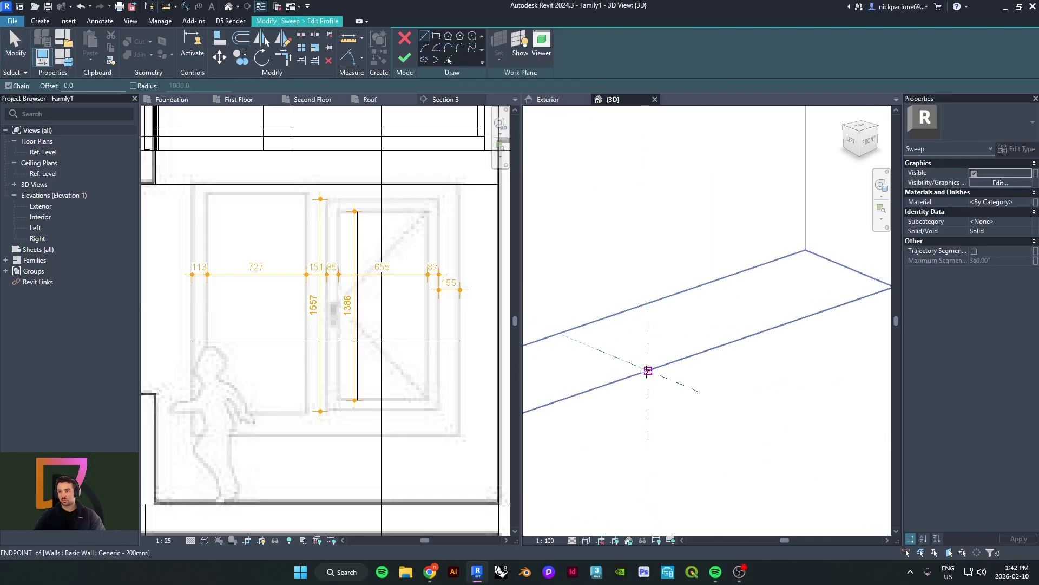
scroll(648, 370, "down", 2)
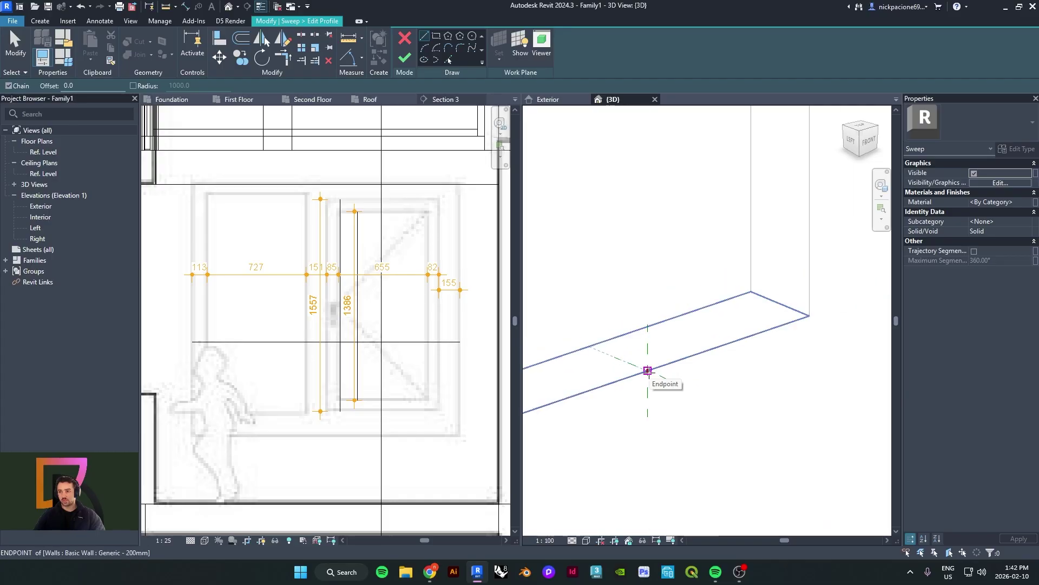
left_click(648, 370)
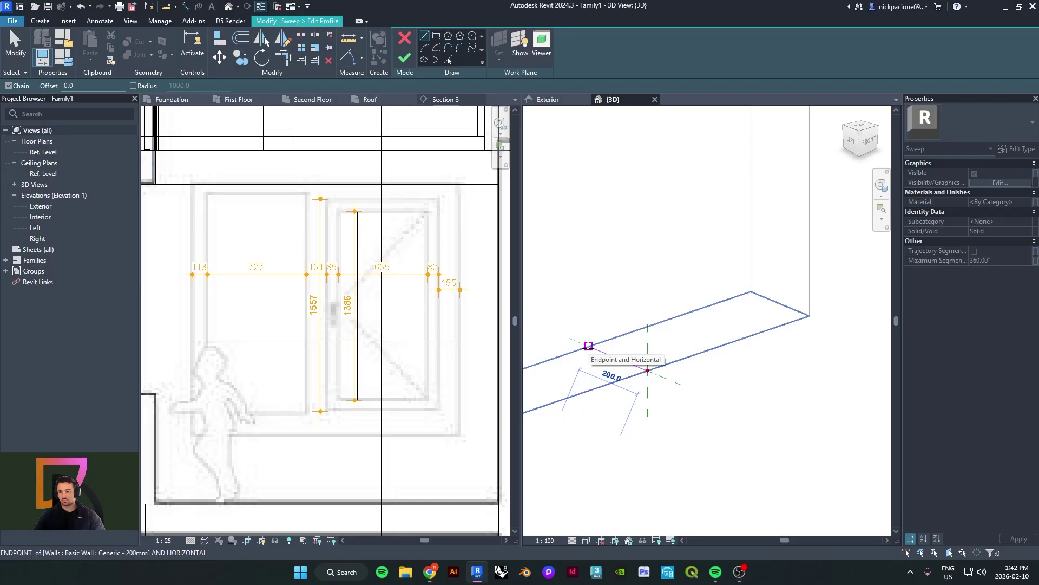
left_click(589, 345)
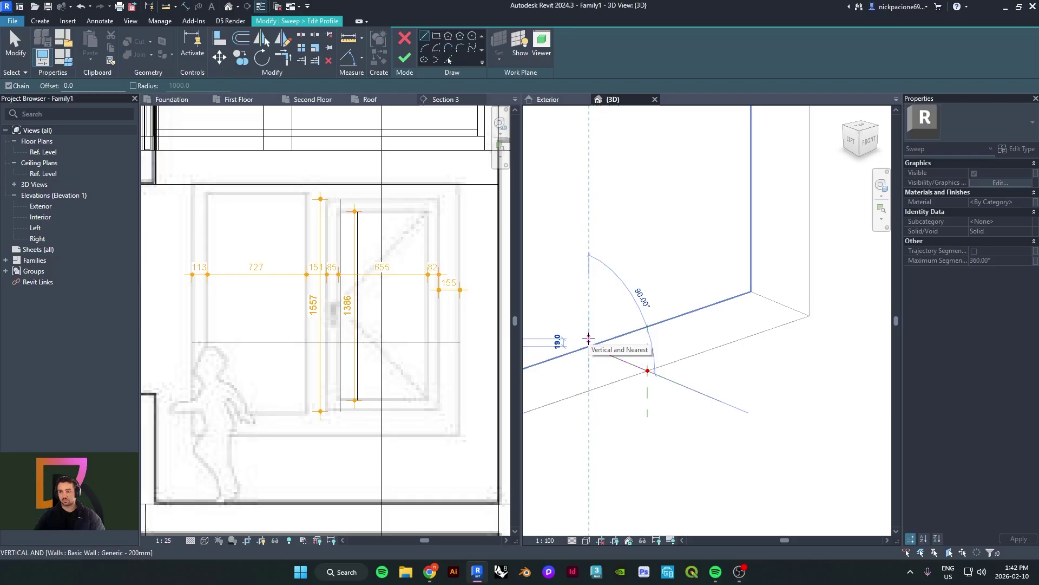
Complete the profile as a closed rectangle with a height of 115 mm, ending at the path point
middle_click_drag(601, 349, 630, 329)
scroll(718, 361, "down", 1)
scroll(704, 350, "up", 3)
scroll(668, 333, "down", 2)
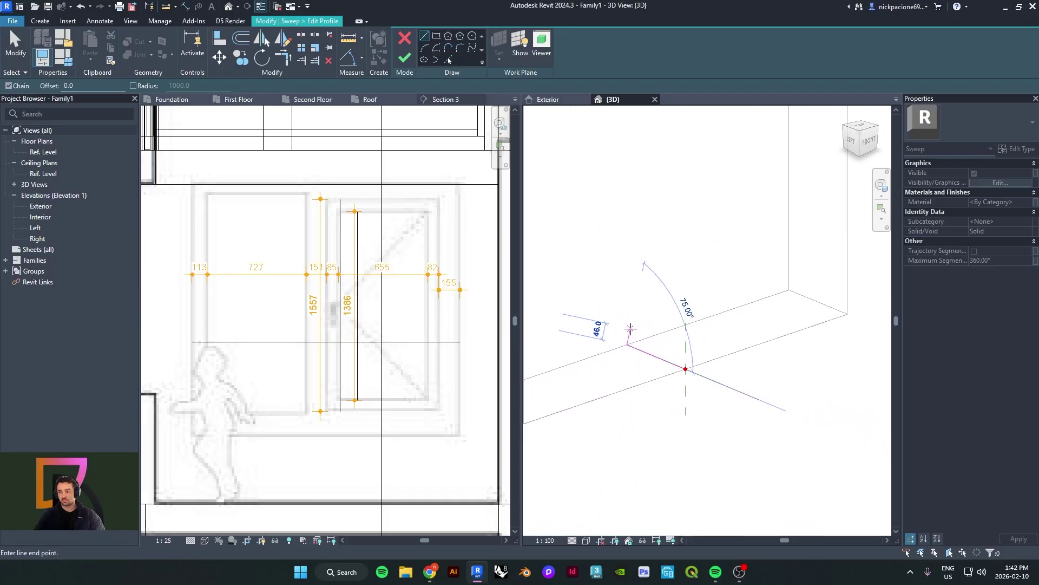
scroll(633, 334, "up", 3)
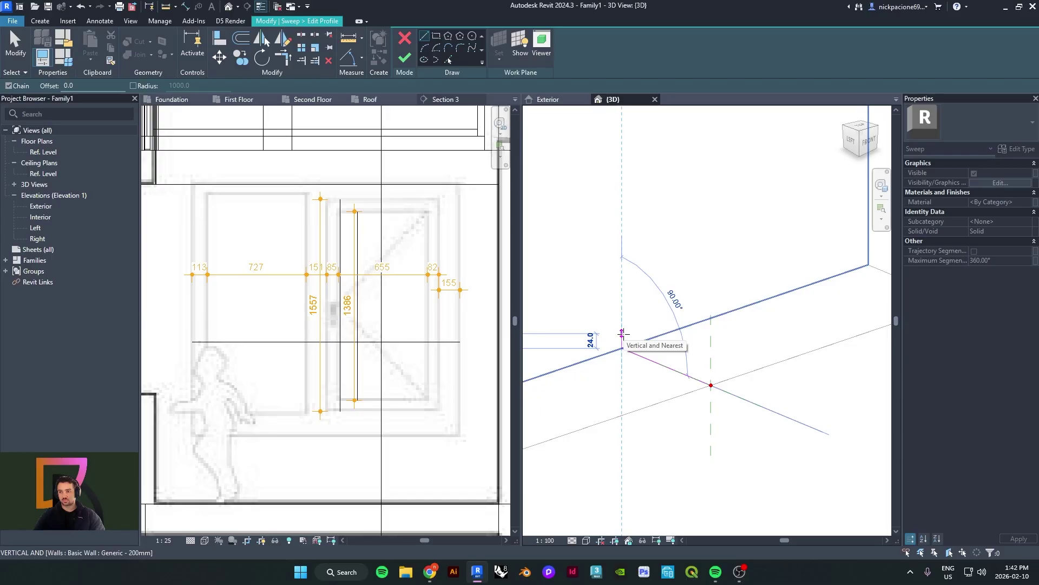
type("1")
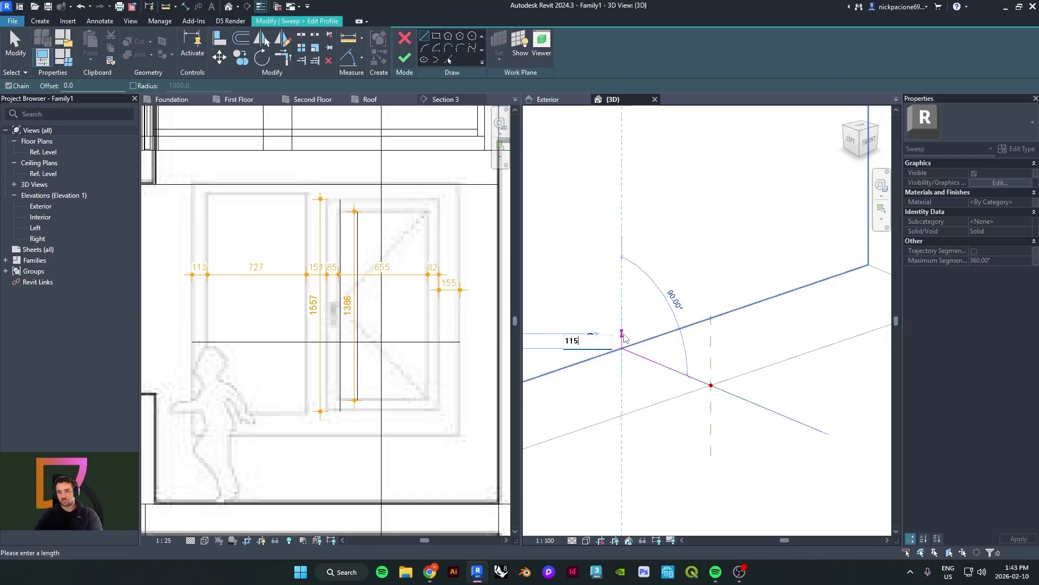
type("15")
key("Return")
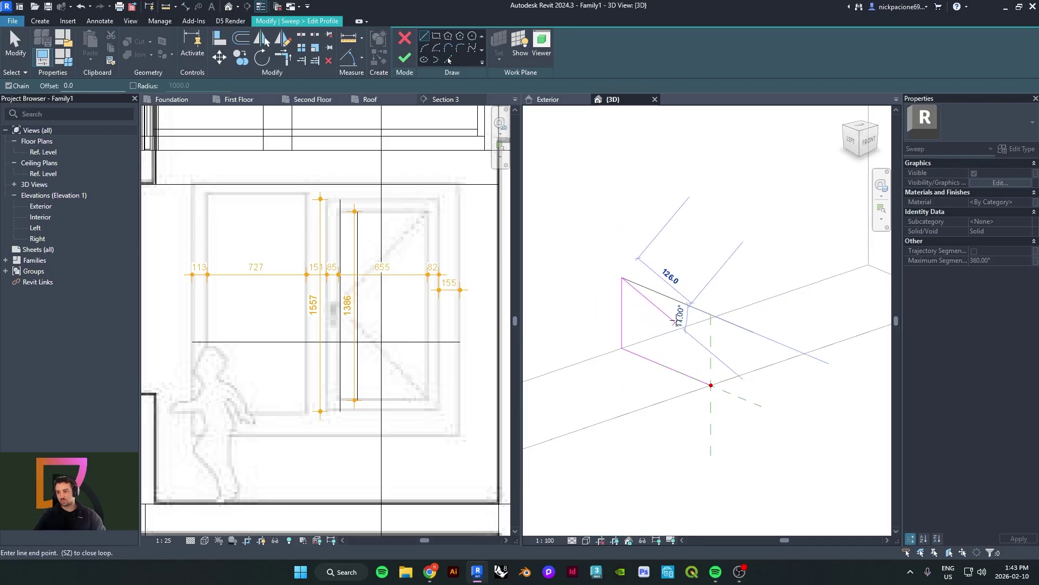
left_click(712, 316)
left_click(711, 385)
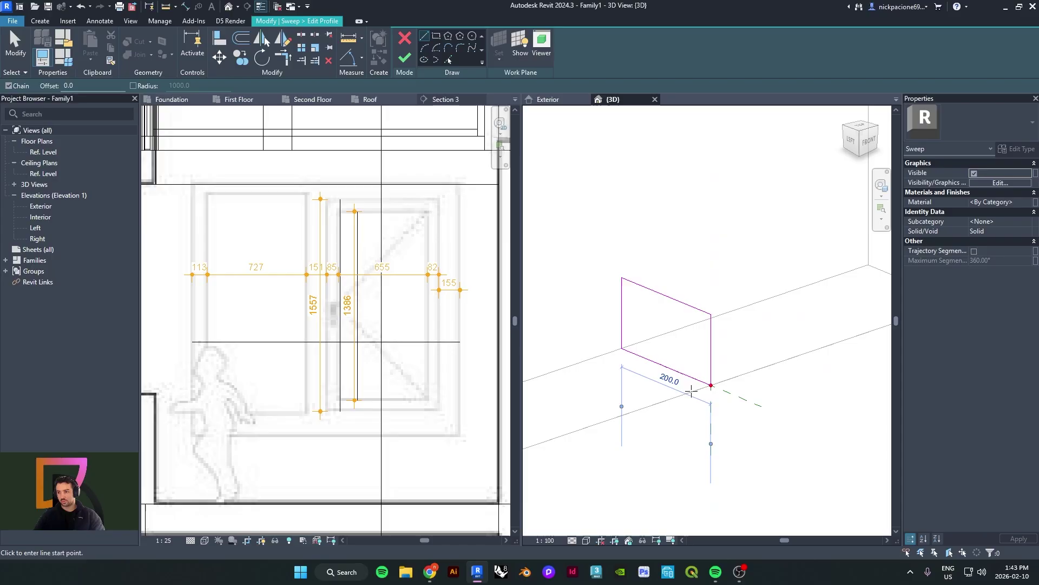
key("Escape")
key("Escape")
Finish the profile and the sweep to create the window's outer frame, and view the result from several angles
scroll(672, 352, "down", 3)
middle_click_drag(724, 338, 644, 312, "shift")
left_click(405, 57)
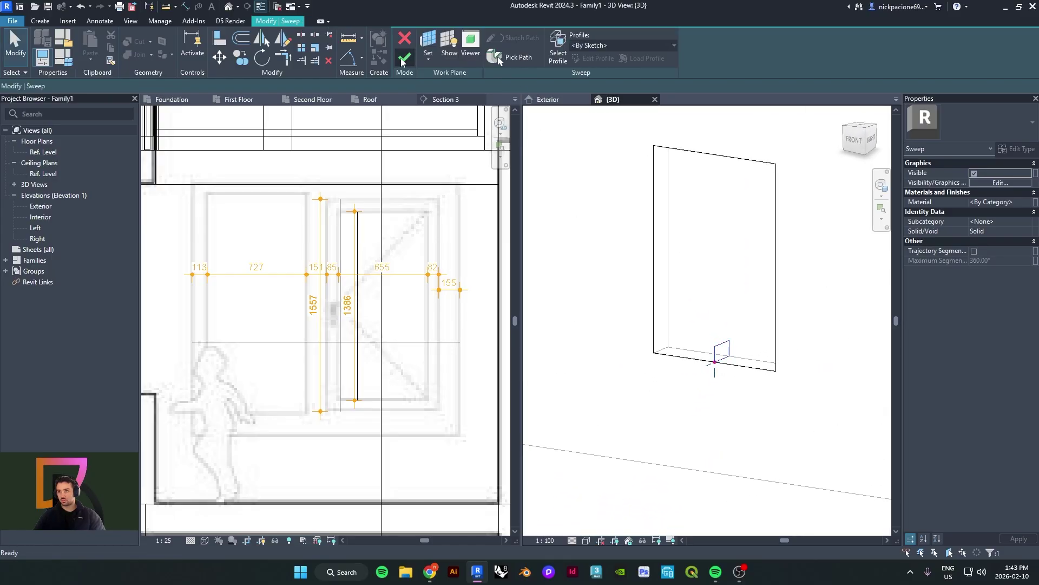
left_click(404, 57)
middle_click_drag(692, 279, 740, 271, "shift")
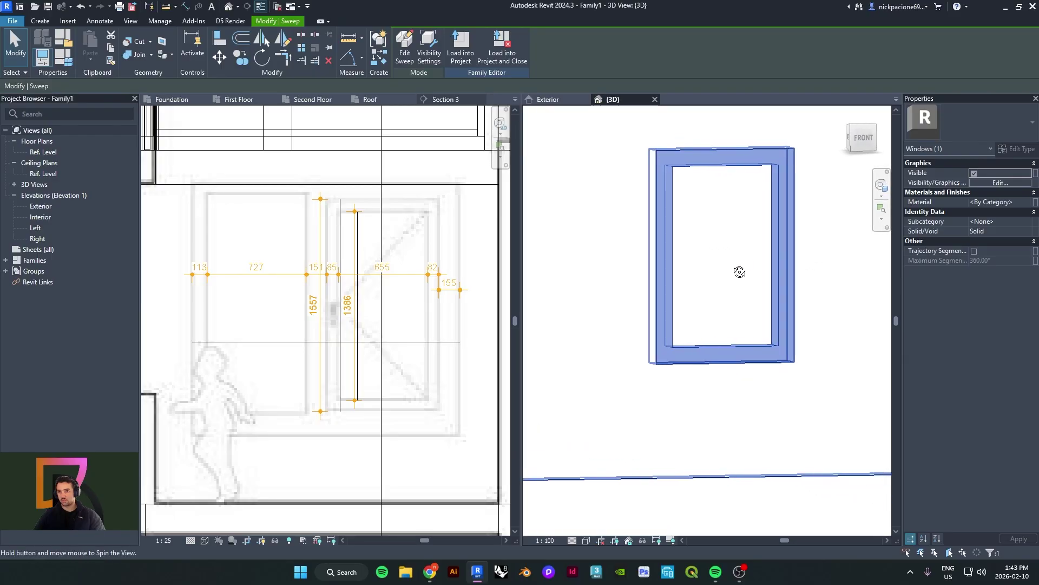
scroll(717, 233, "up", 1)
middle_click_drag(722, 237, 674, 238, "shift")
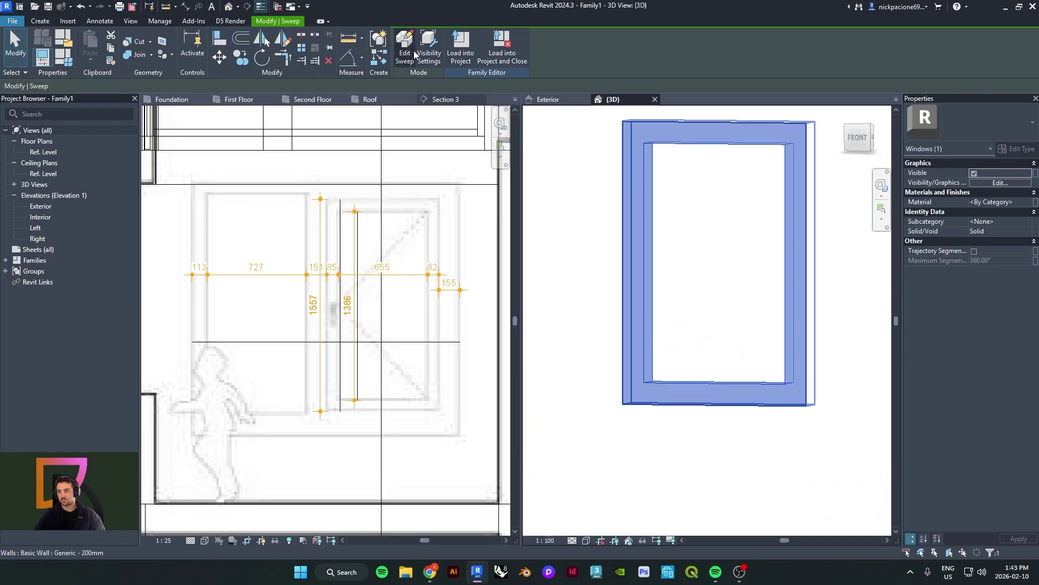
mouse_move(651, 278)
middle_mouse_down("shift")
mouse_move(759, 293)
mouse_move(828, 394)
mouse_move(738, 371)
mouse_move(785, 297)
mouse_move(661, 285)
middle_mouse_up("shift")
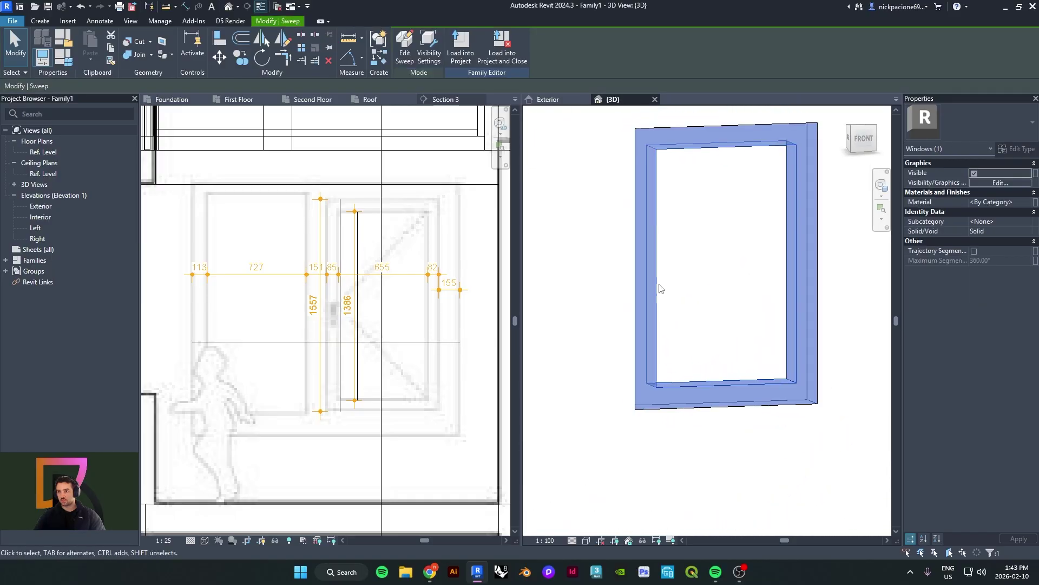
Edit the frame sweep again and reopen its profile sketch, leaving the path as picked
left_click(413, 53)
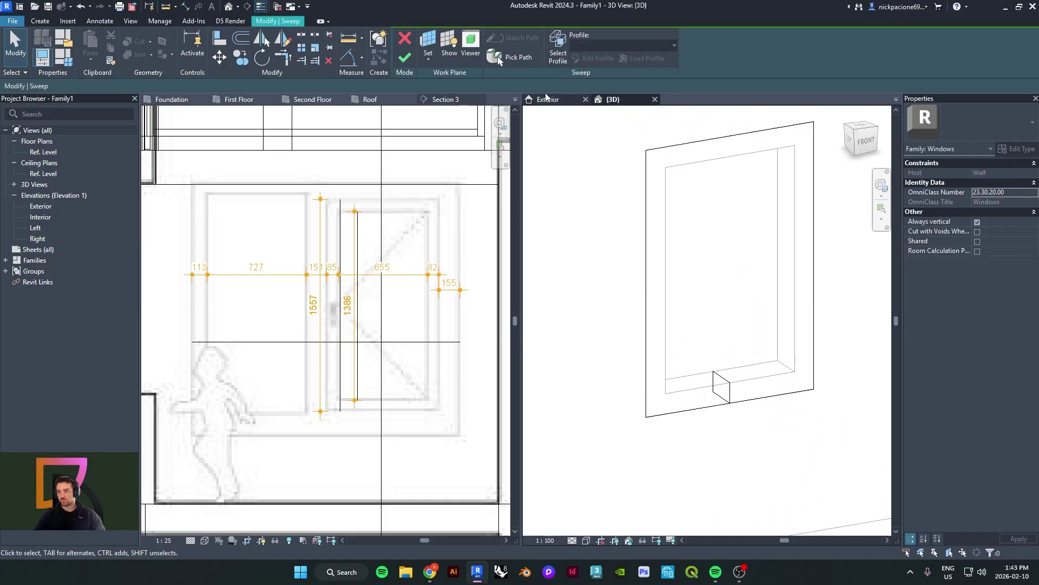
left_click(512, 57)
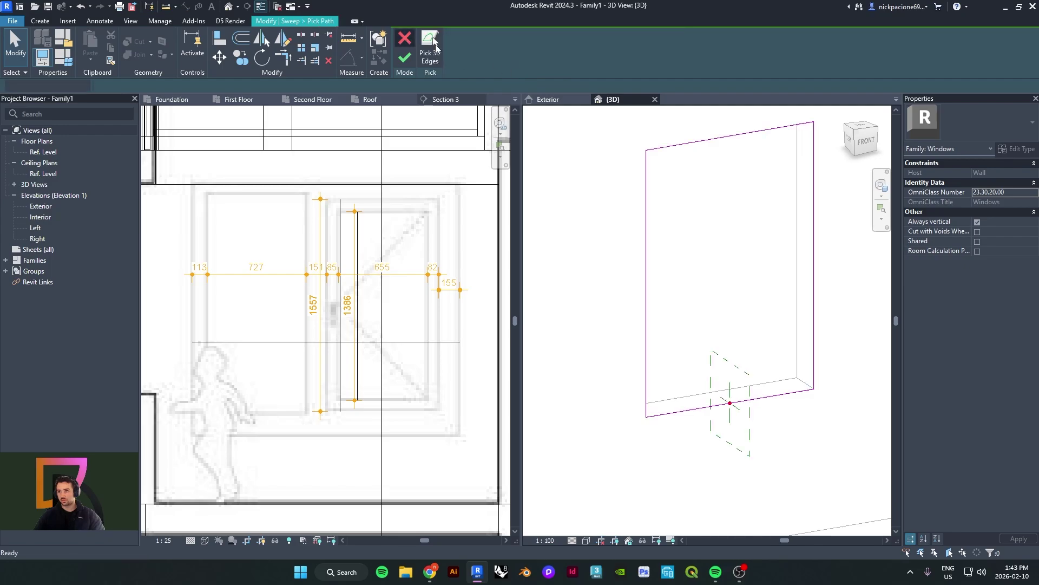
left_click(405, 38)
scroll(735, 405, "up", 2)
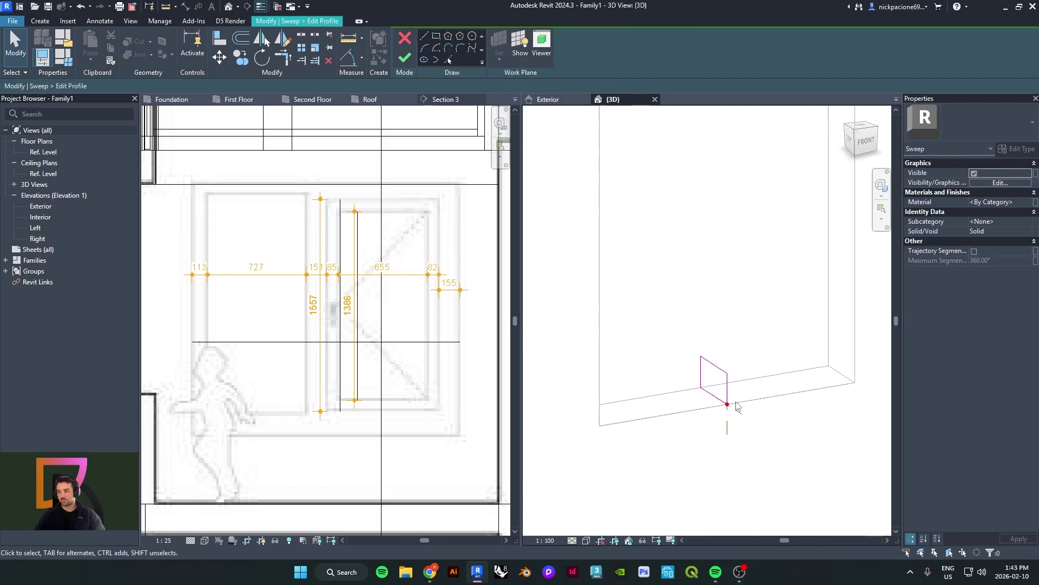
middle_click_drag(736, 406, 762, 420, "shift")
scroll(738, 367, "up", 2)
scroll(673, 333, "up", 1)
Try to set the profile's height to 113 mm by moving its bottom edge
left_click(673, 335)
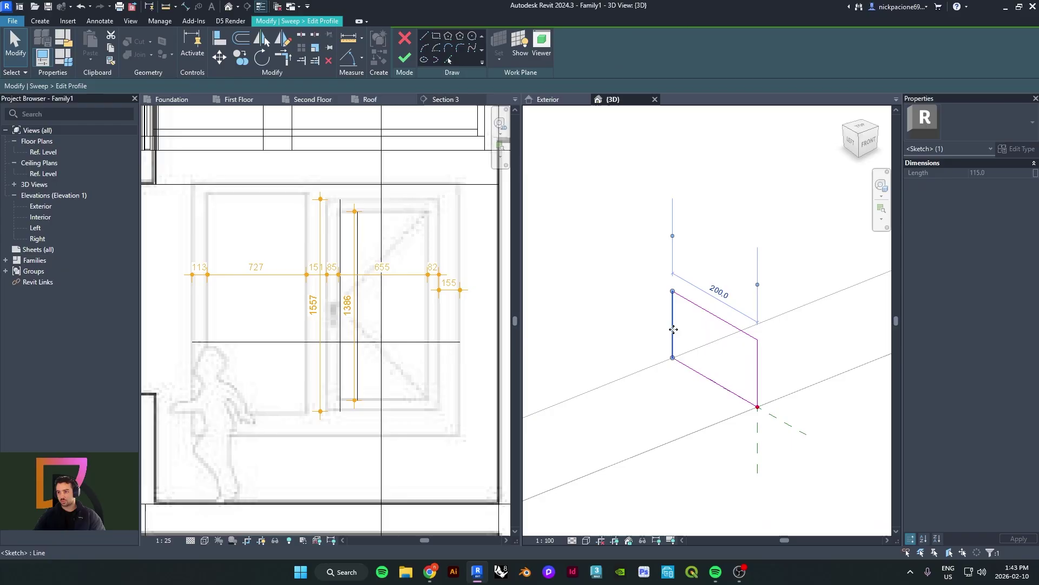
scroll(682, 346, "down", 8)
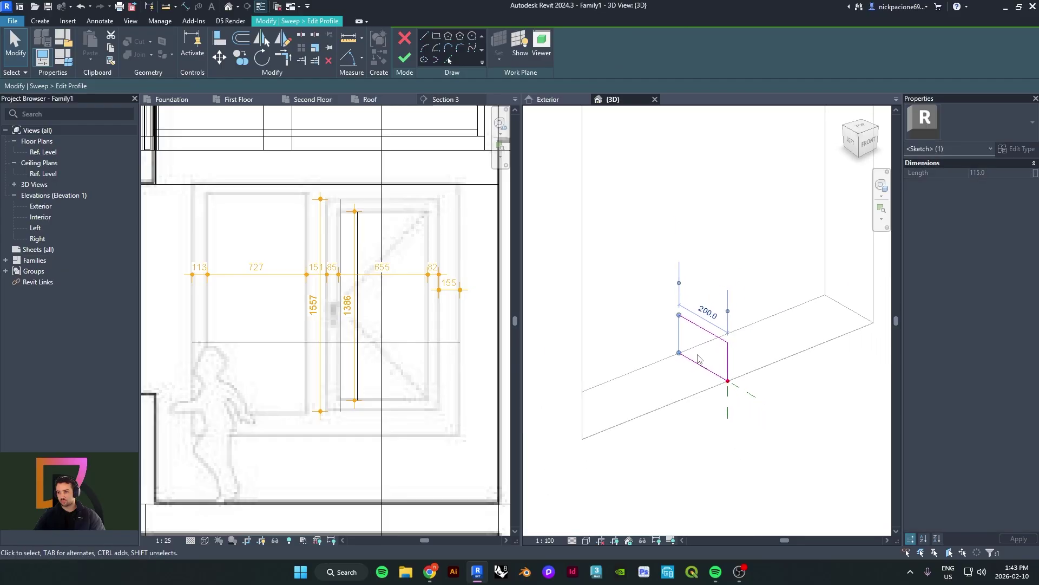
mouse_move(550, 348)
middle_mouse_down()
mouse_move(659, 347)
mouse_move(827, 375)
middle_mouse_up()
scroll(821, 362, "up", 3)
left_click(780, 356)
scroll(795, 347, "up", 2)
left_click(800, 338)
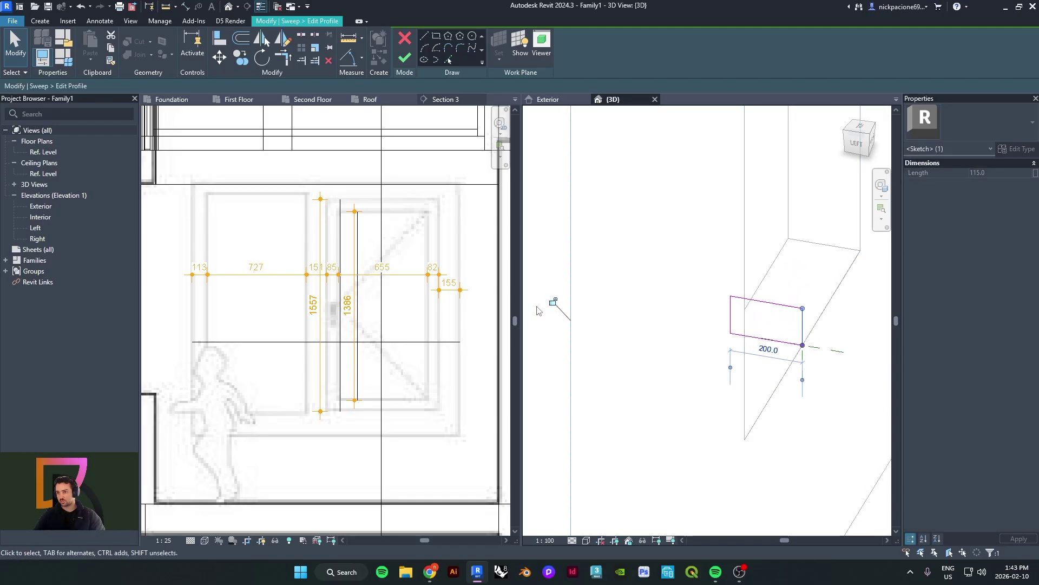
scroll(715, 349, "down", 2)
middle_click_drag(766, 352, 704, 352, "shift")
left_click(746, 350)
scroll(747, 352, "up", 3)
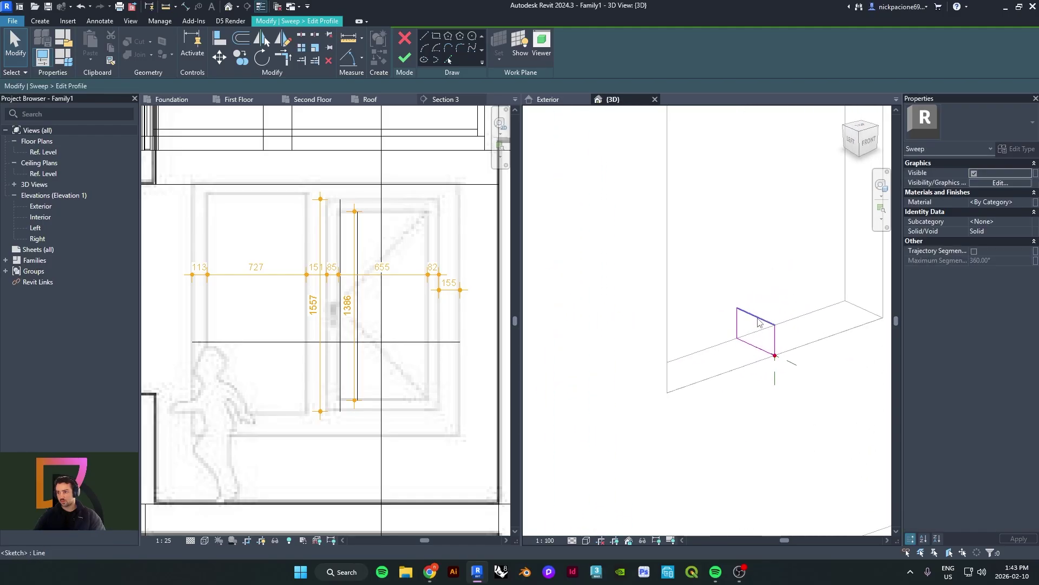
left_click(767, 357)
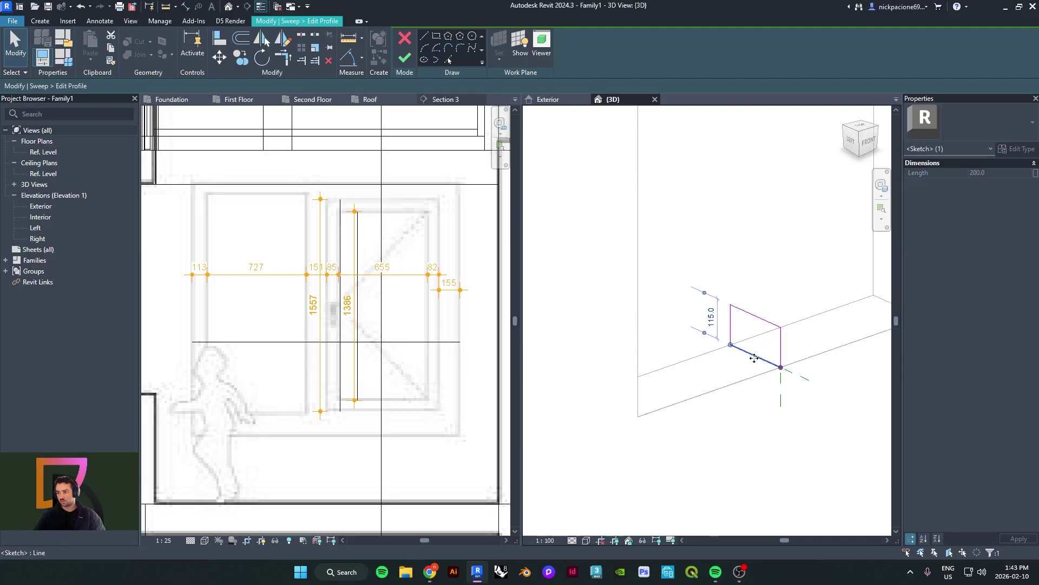
left_click(704, 318)
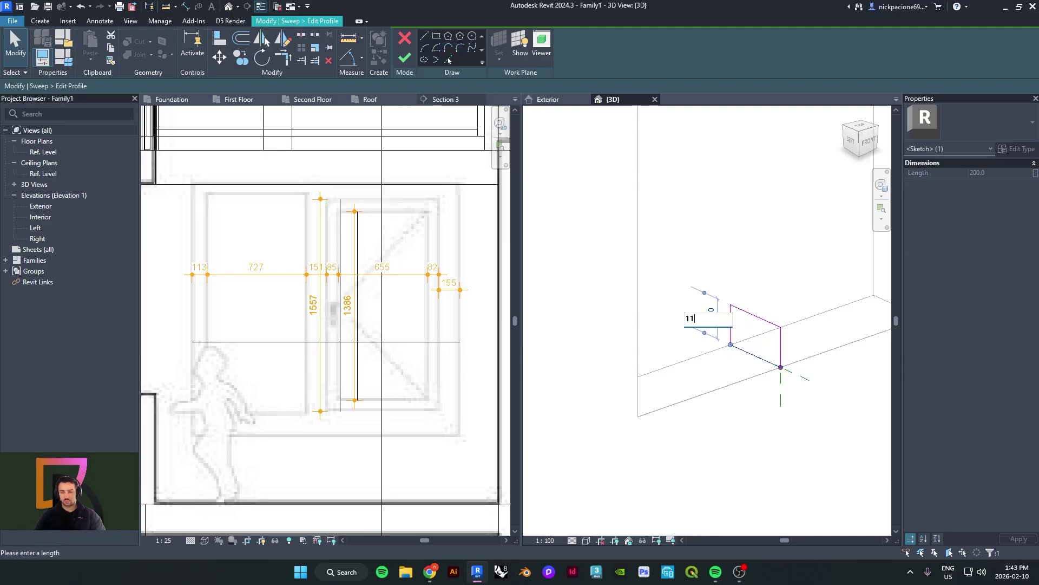
key("Return")
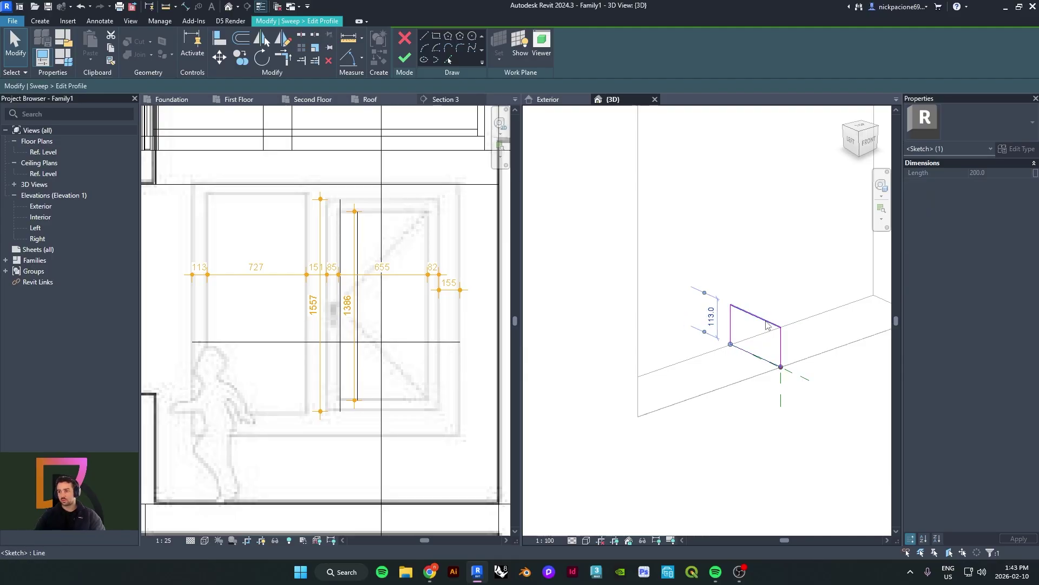
key("Escape")
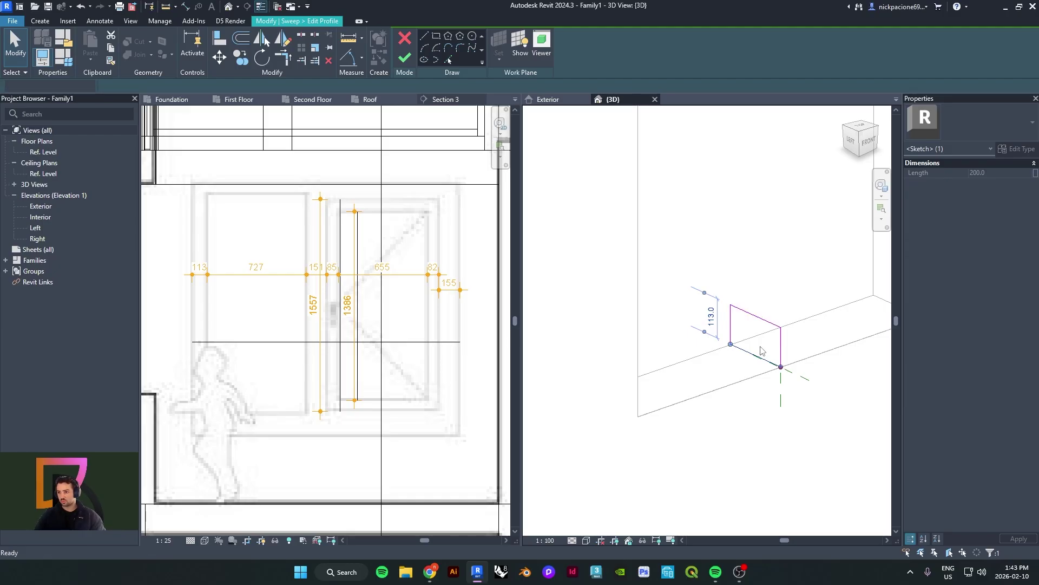
Set the profile's height to 113 mm by moving its top edge, keeping the bottom edge on the path
left_click(766, 324)
left_click(788, 353)
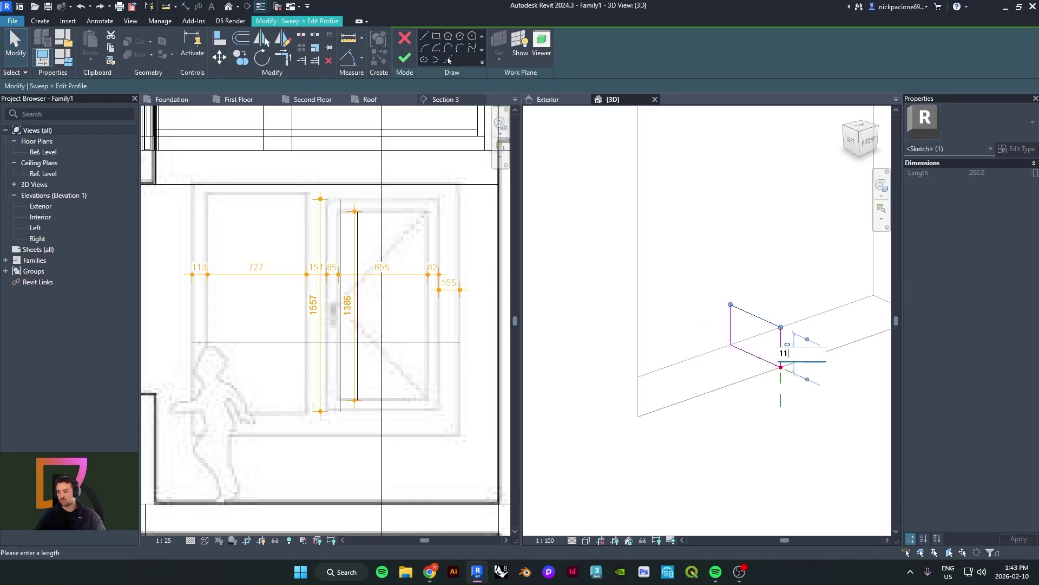
key("Return")
key("Escape")
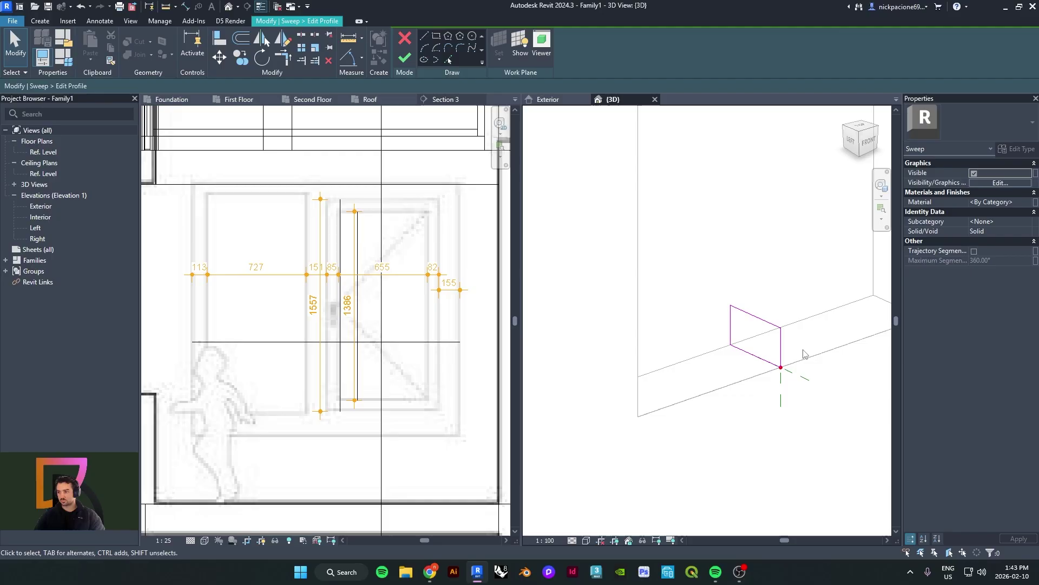
Finish the edited profile and the sweep to update the window's outer frame
mouse_move(804, 355)
middle_mouse_down("shift")
mouse_move(692, 365)
mouse_move(663, 314)
middle_mouse_up("shift")
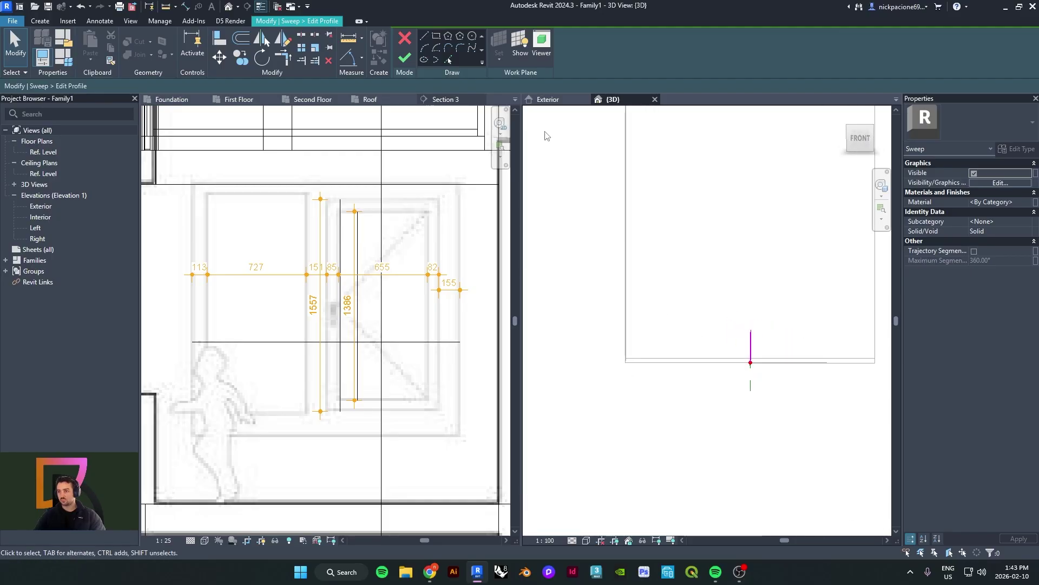
left_click(409, 57)
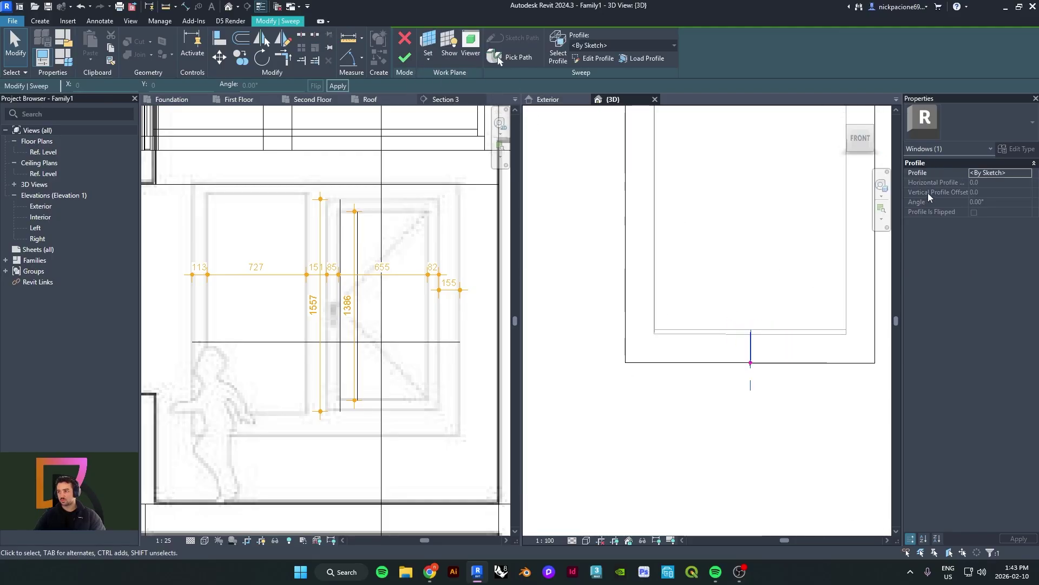
middle_click_drag(659, 225, 652, 293, "shift")
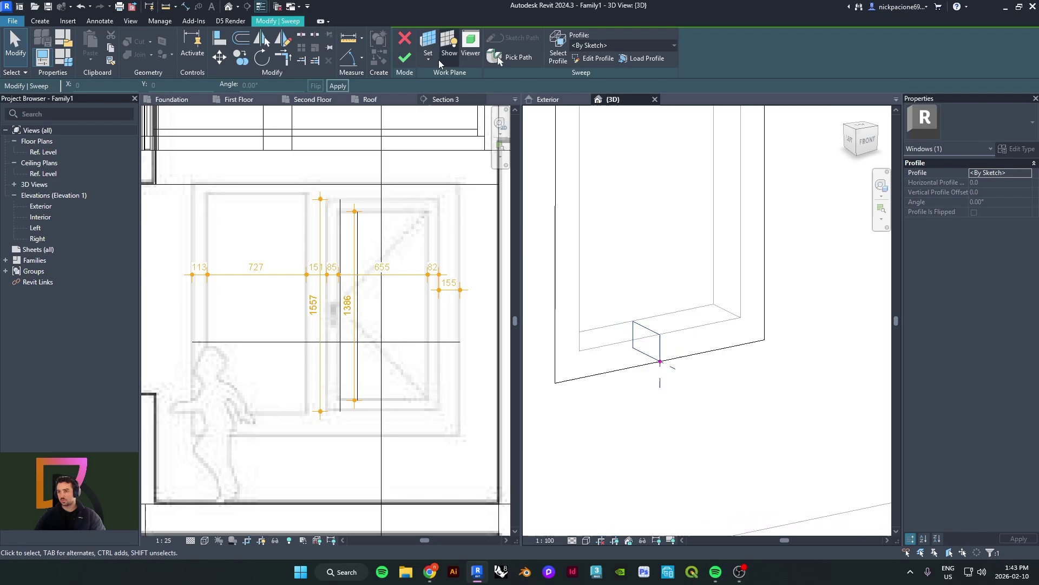
left_click(406, 57)
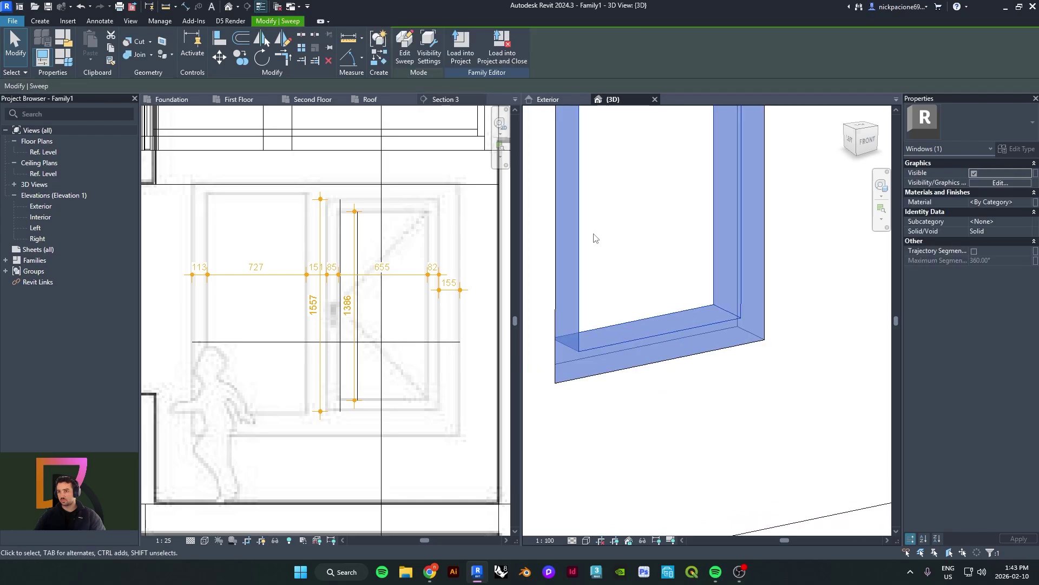
Search the material library for "che", add the first Cherry wood to the family and assign it to the frame sweep
left_click(1028, 202)
left_click(1028, 203)
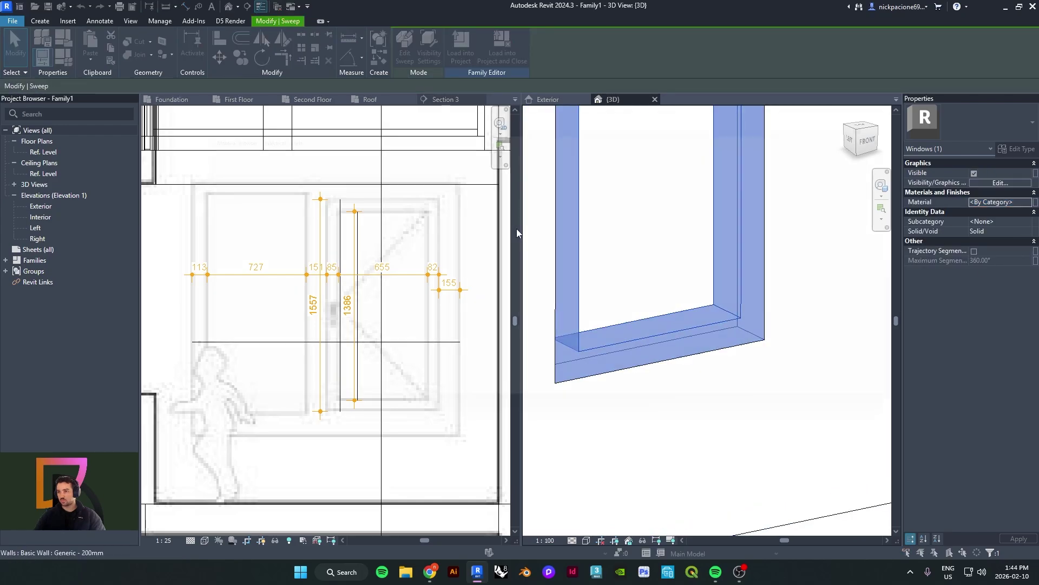
type("ch")
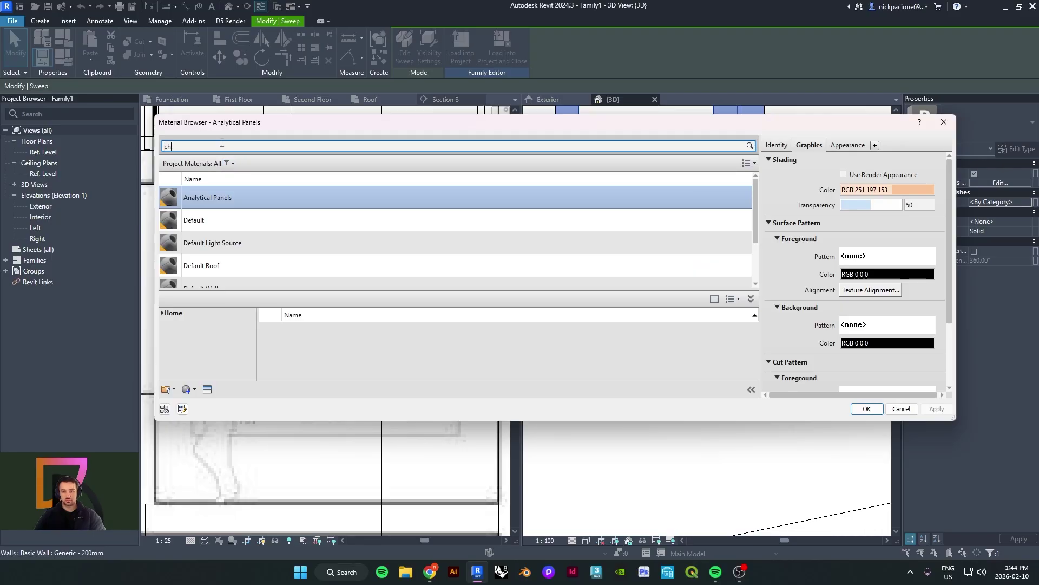
type("e")
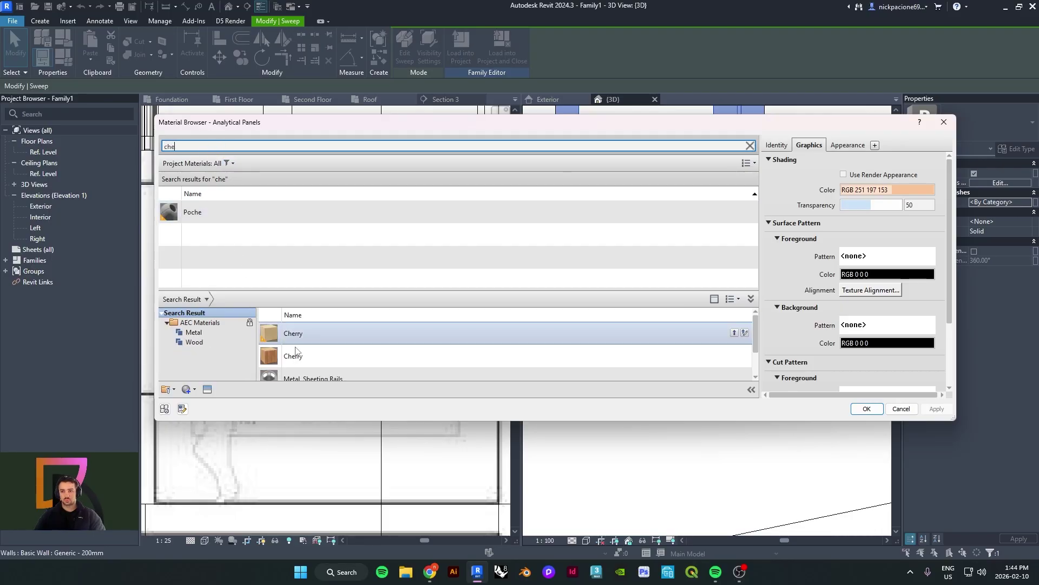
left_click(302, 340)
scroll(607, 377, "down", 1)
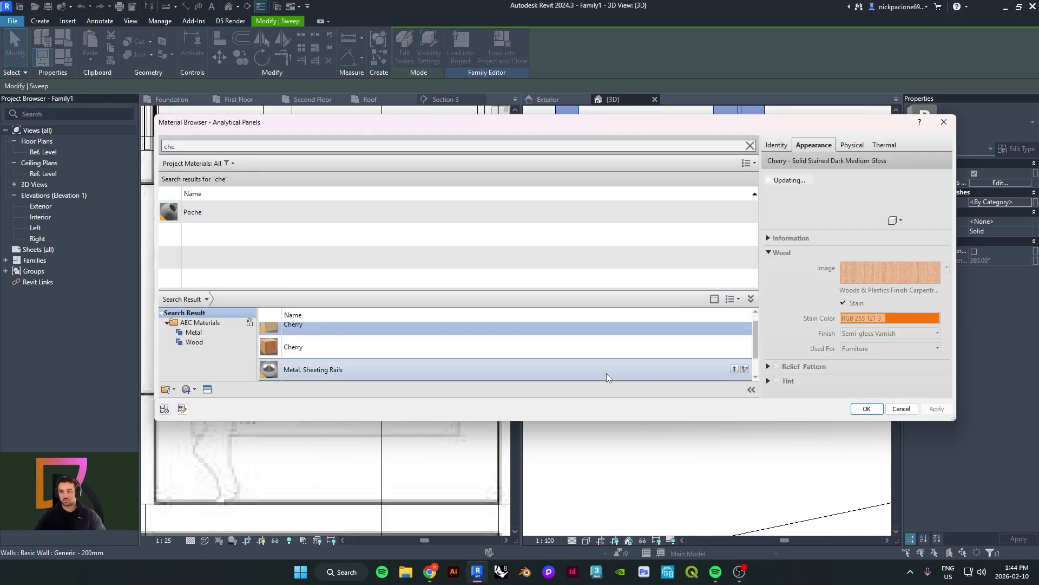
scroll(633, 350, "up", 1)
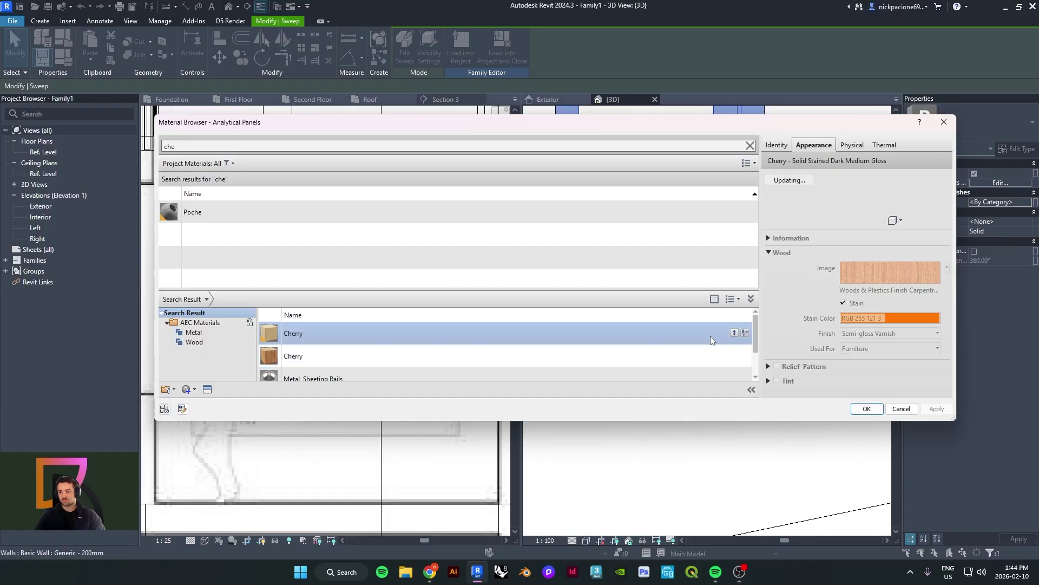
left_click(734, 333)
double_click(294, 208)
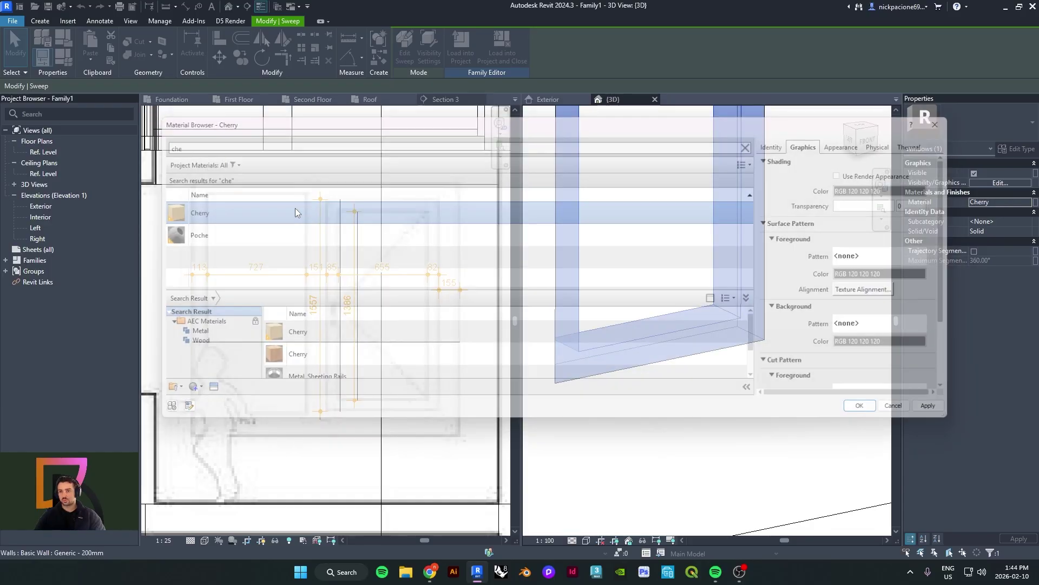
key("Escape")
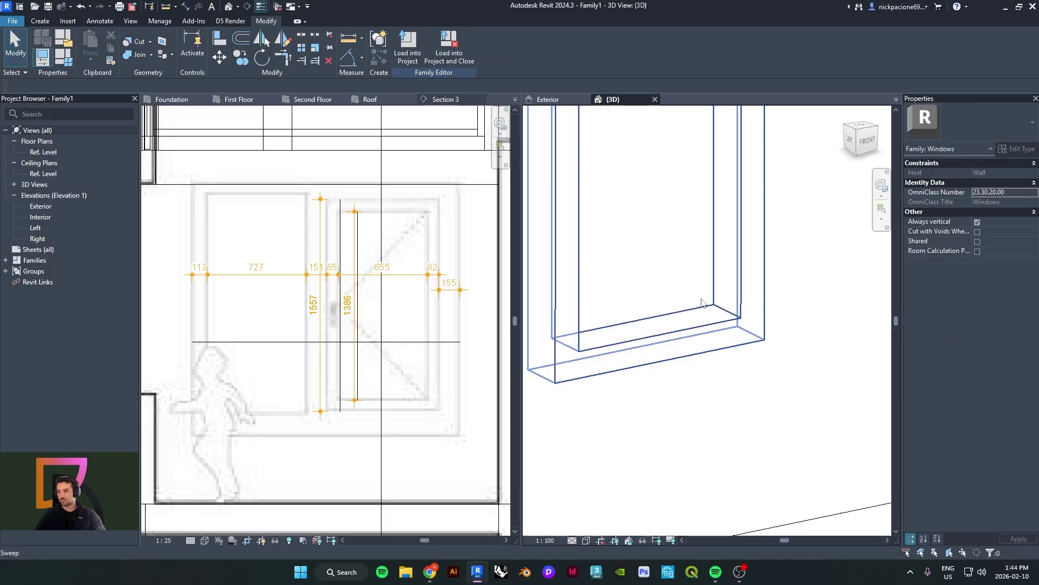
Change the 3D view's visual style to Shaded, after trying Consistent Colors
scroll(804, 369, "down", 2)
middle_click_drag(804, 369, 586, 540, "shift")
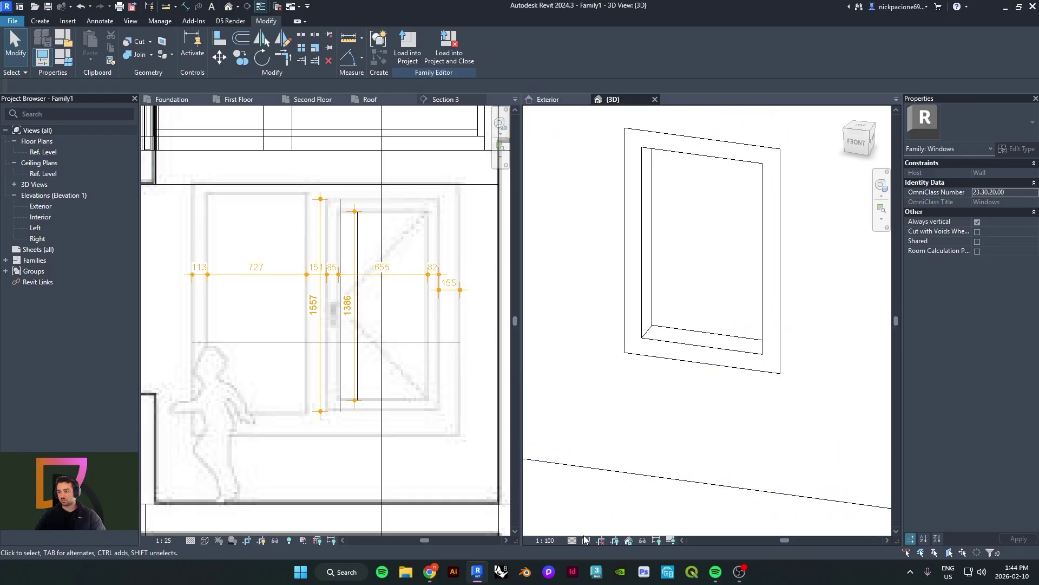
left_click(587, 539)
left_click(628, 505)
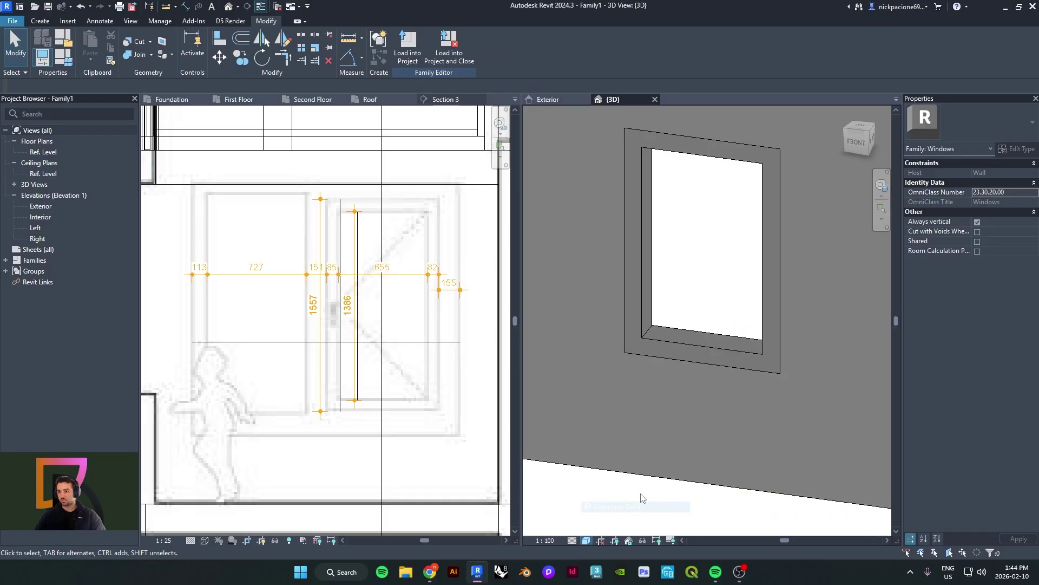
left_click(587, 542)
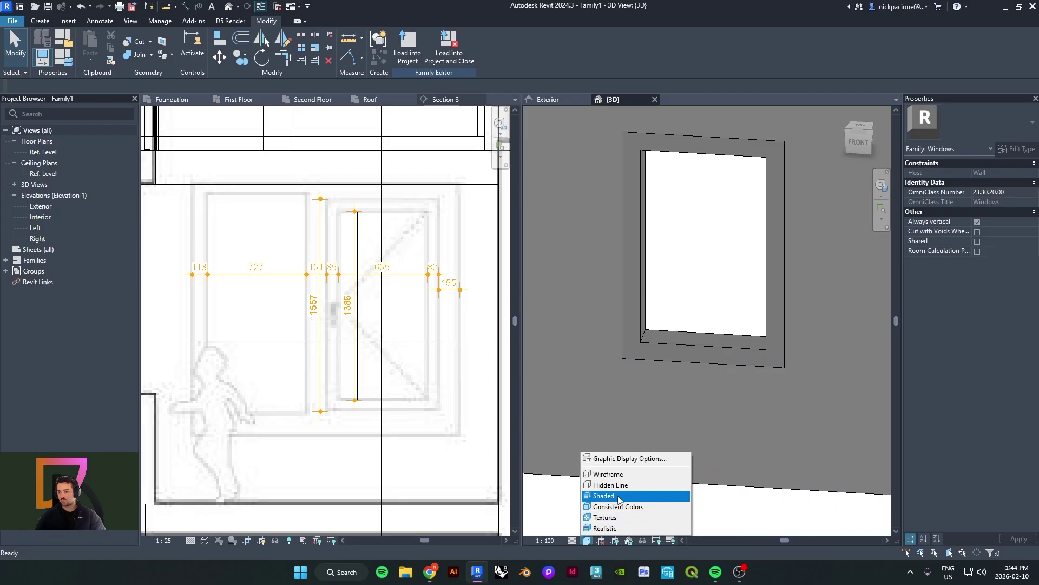
left_click(619, 496)
Check the frame sweep's assigned material and examine the shaded frame in its wall from several angles
middle_click_drag(687, 445, 765, 319, "shift")
left_click(765, 319)
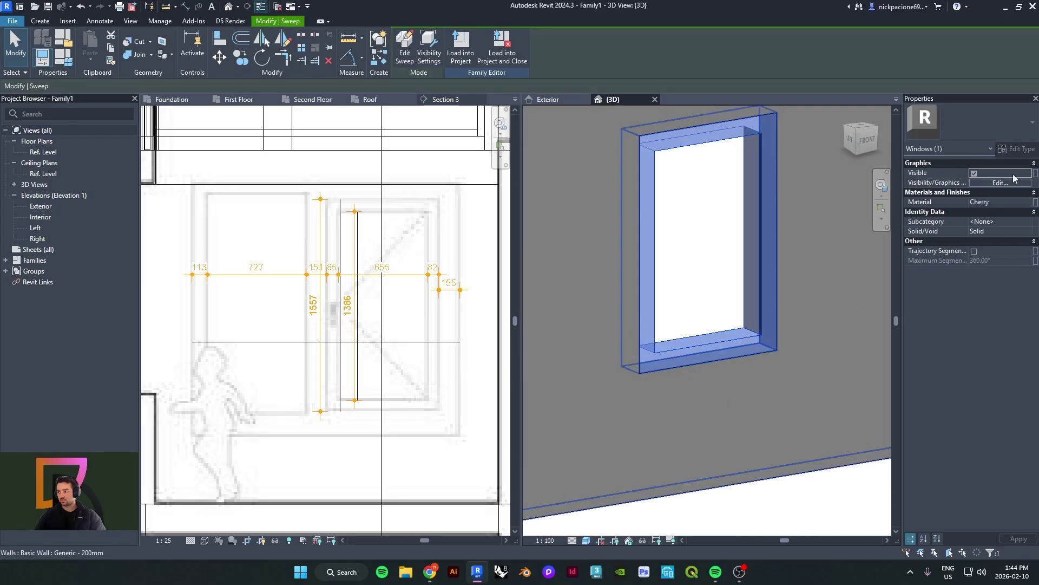
key("Escape")
middle_click_drag(731, 411, 623, 391, "shift")
scroll(616, 365, "down", 1)
left_click(596, 415)
left_click(599, 410)
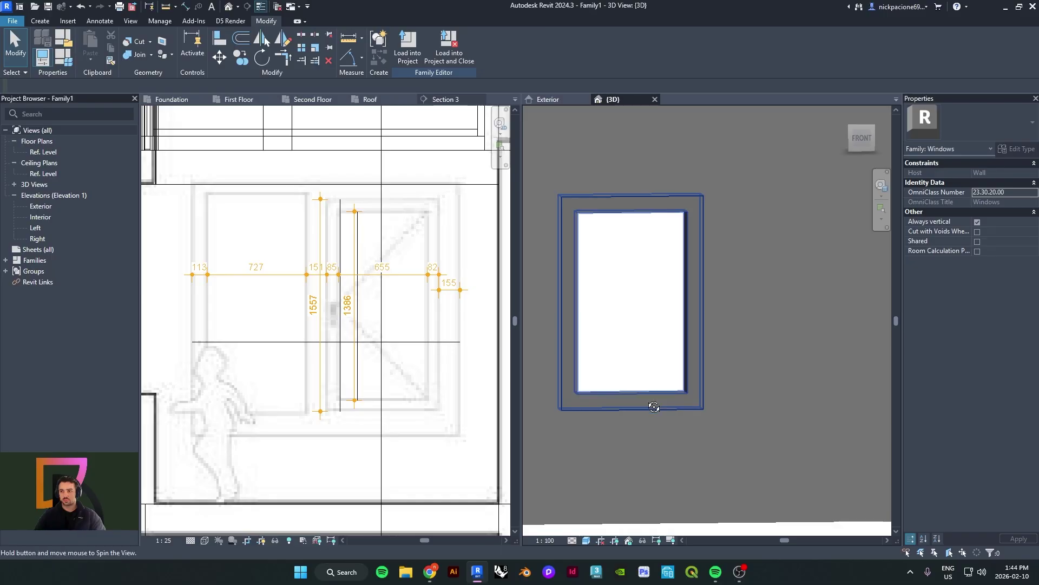
middle_click_drag(654, 409, 677, 409, "shift")
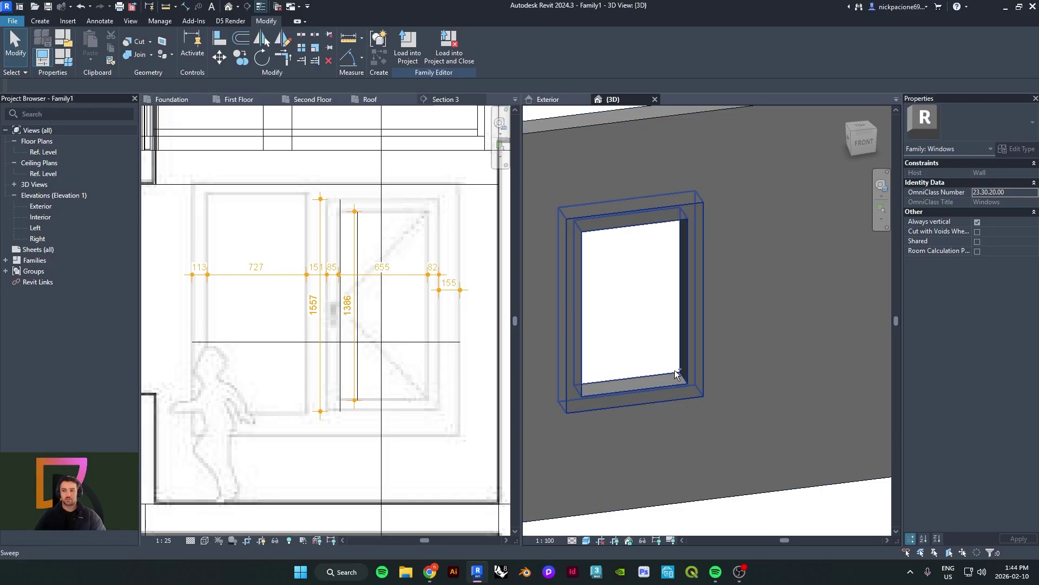
middle_click_drag(676, 372, 633, 371, "shift")
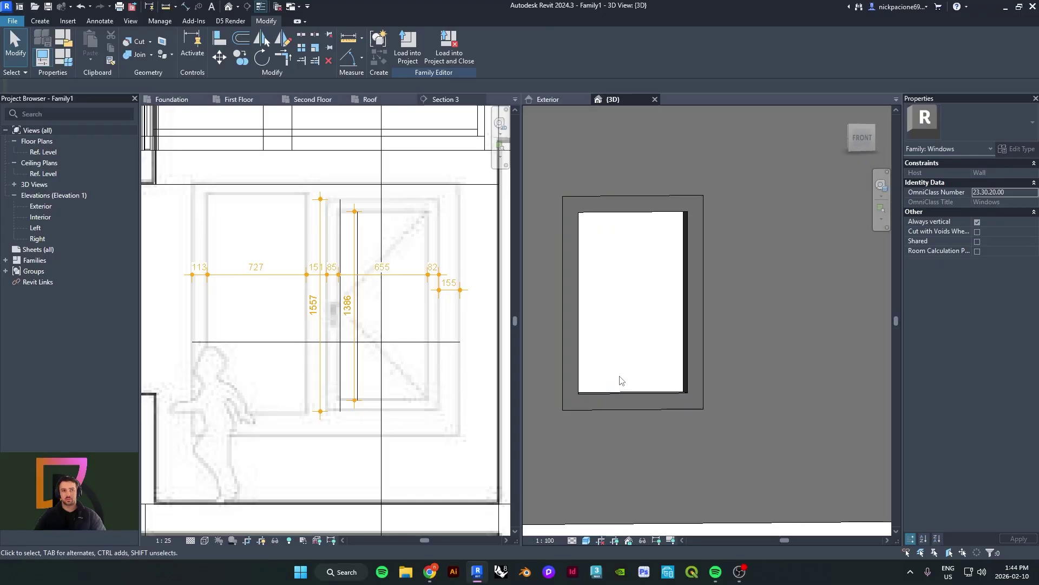
scroll(668, 342, "up", 2)
middle_click_drag(671, 318, 611, 278, "shift")
left_click(694, 378)
scroll(641, 298, "down", 1)
key("Escape")
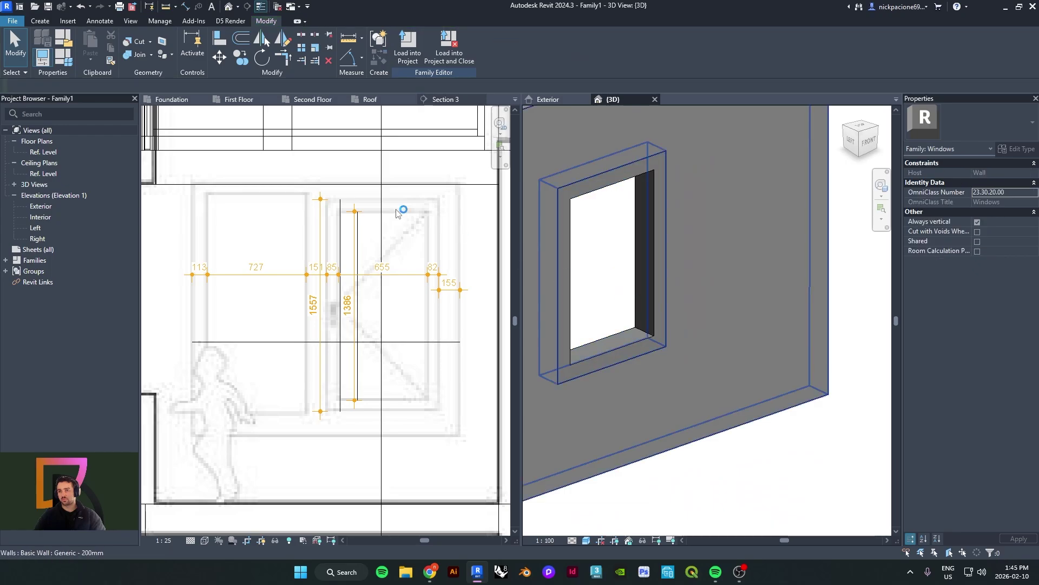
left_click(41, 22)
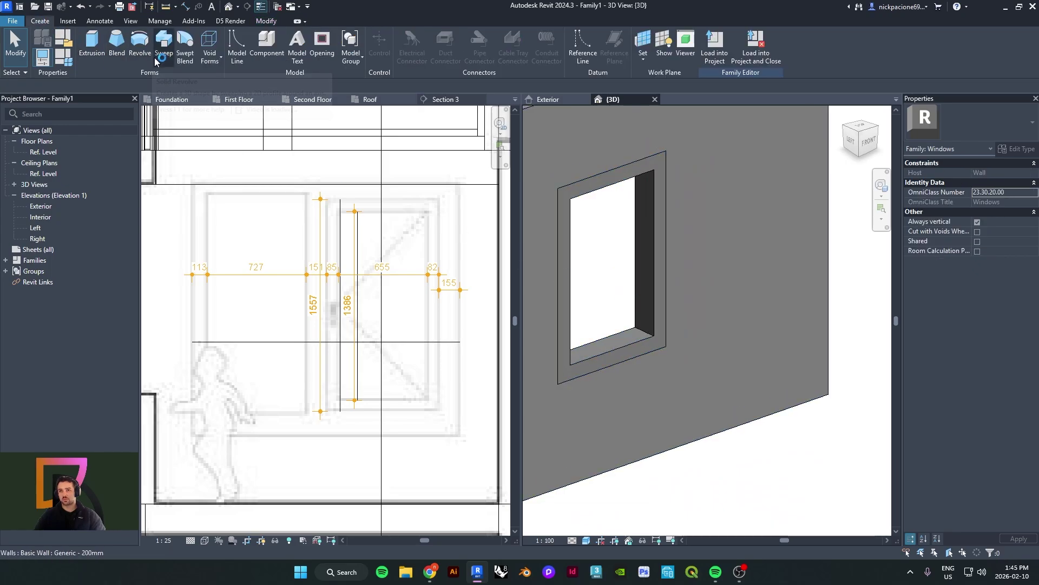
middle_click_drag(595, 277, 481, 252, "shift")
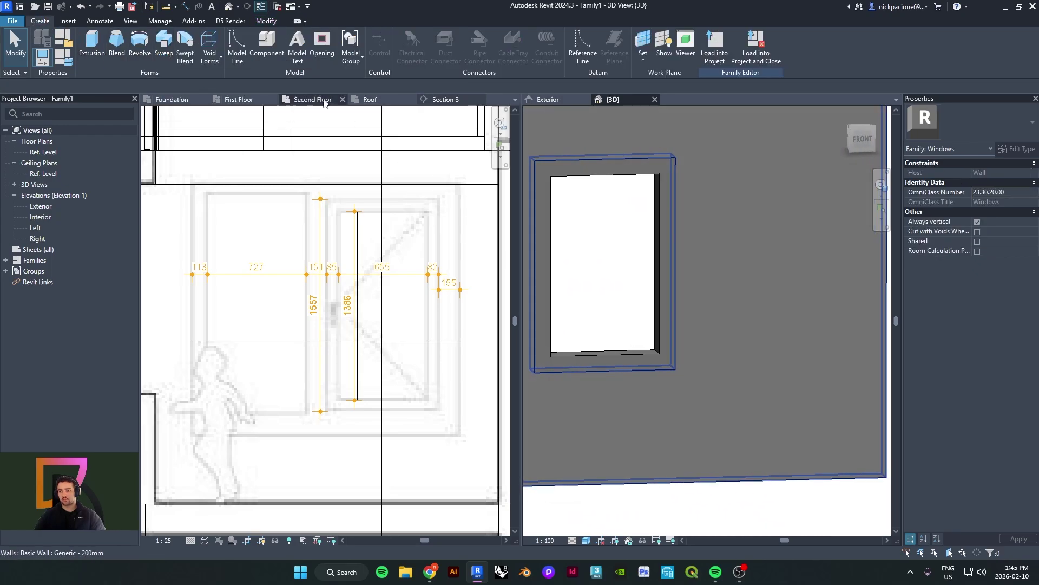
left_click(160, 52)
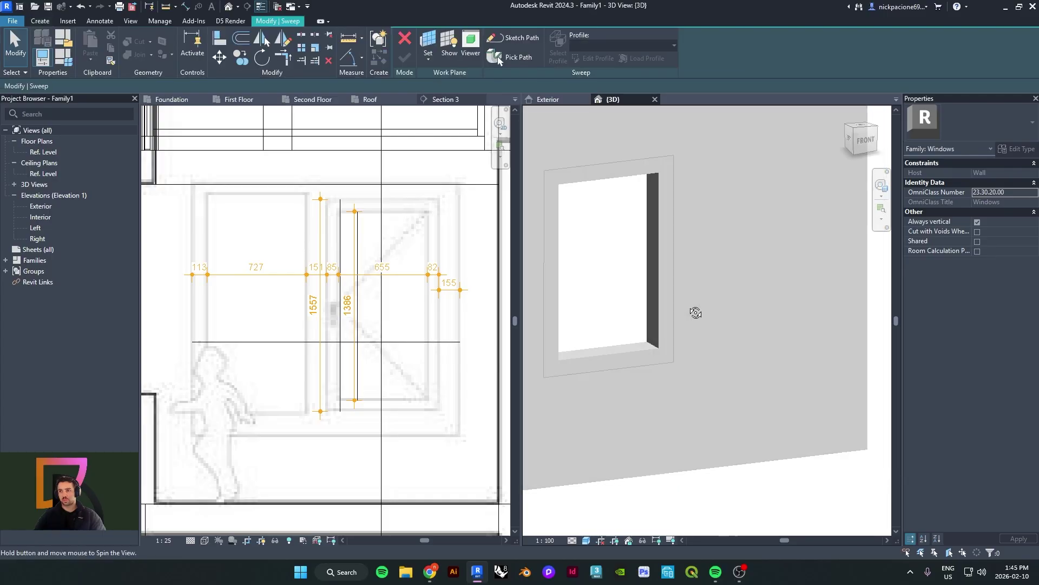
scroll(598, 272, "up", 2)
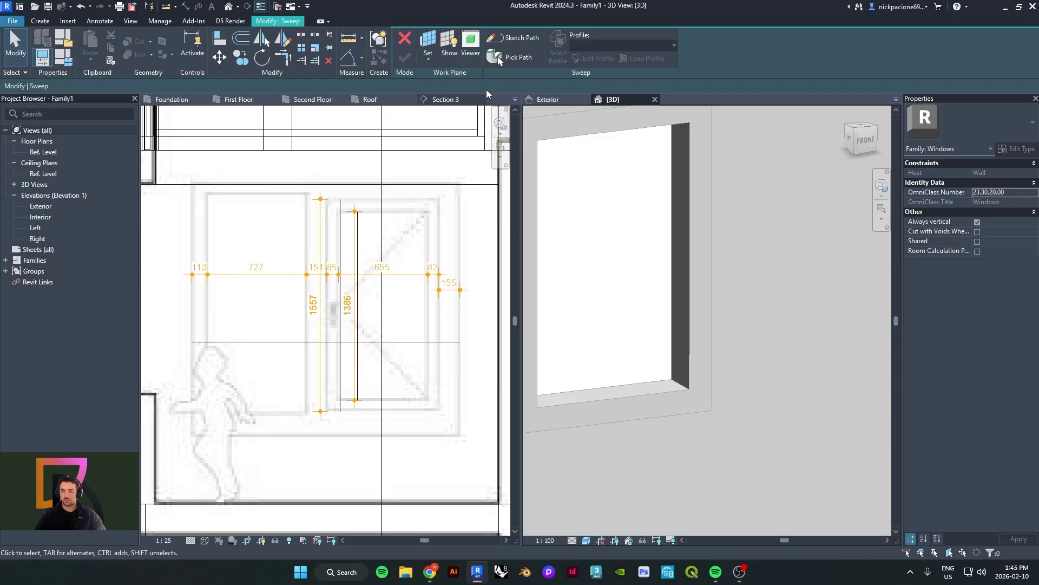
left_click(513, 41)
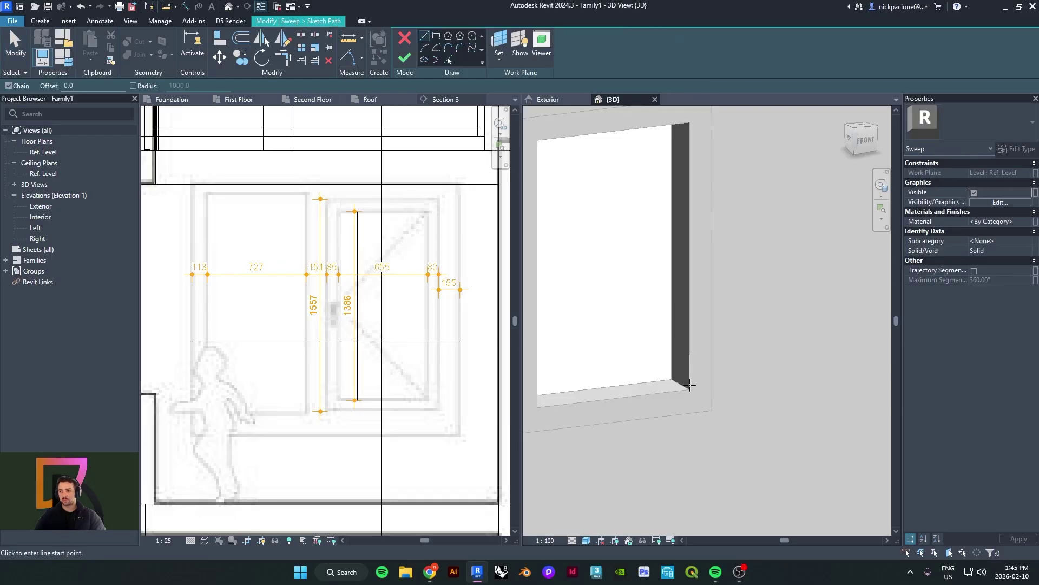
scroll(689, 386, "down", 2)
key("Escape")
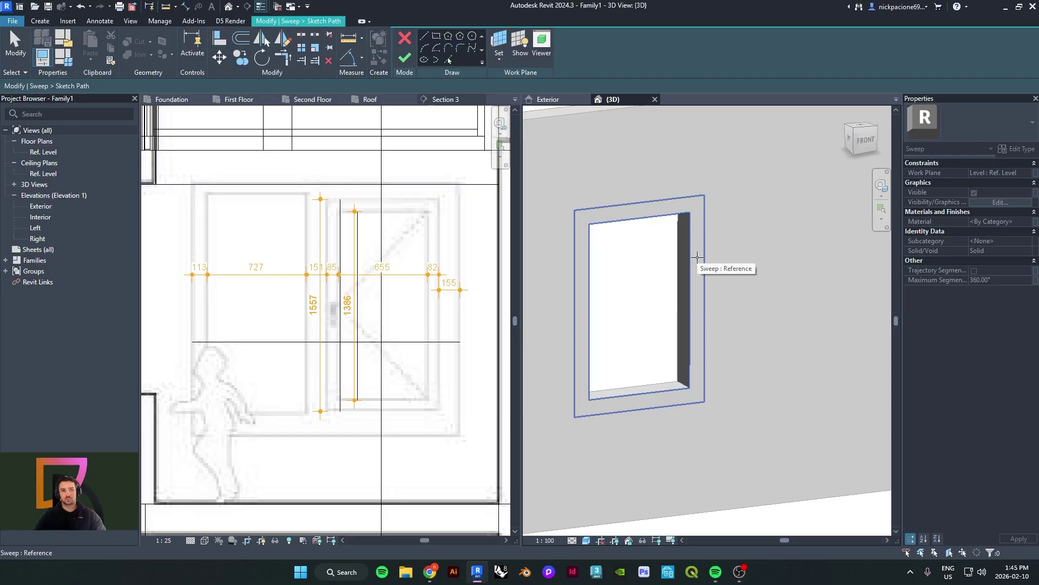
left_click(697, 258)
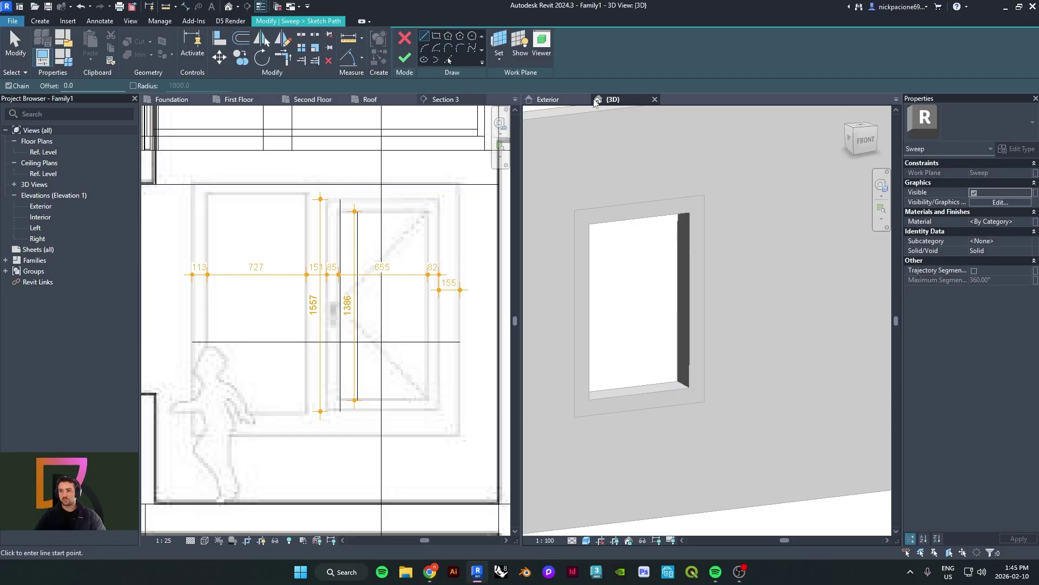
left_click(561, 103)
scroll(687, 357, "up", 3)
scroll(687, 358, "down", 3)
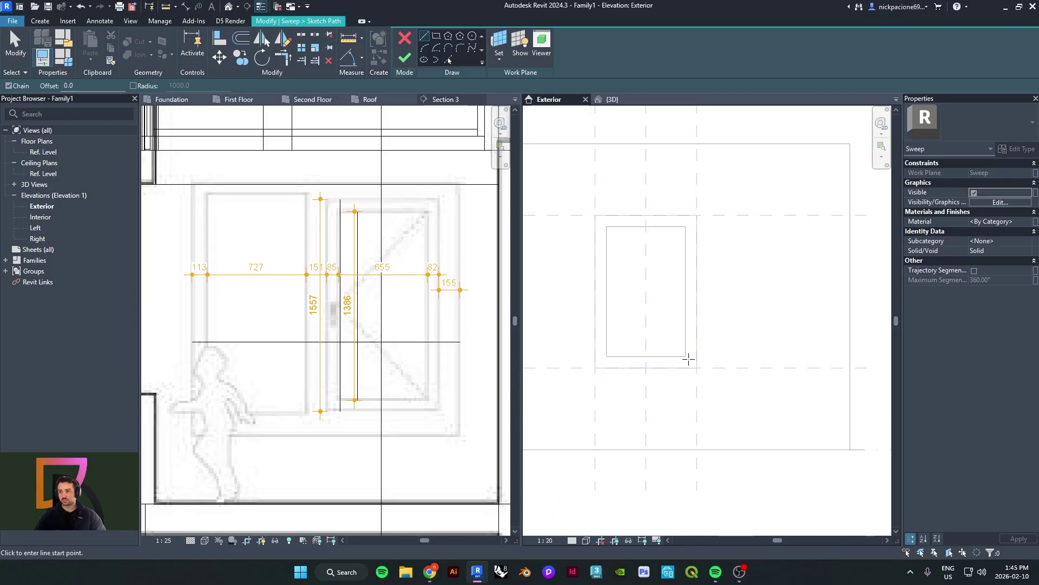
scroll(688, 358, "up", 2)
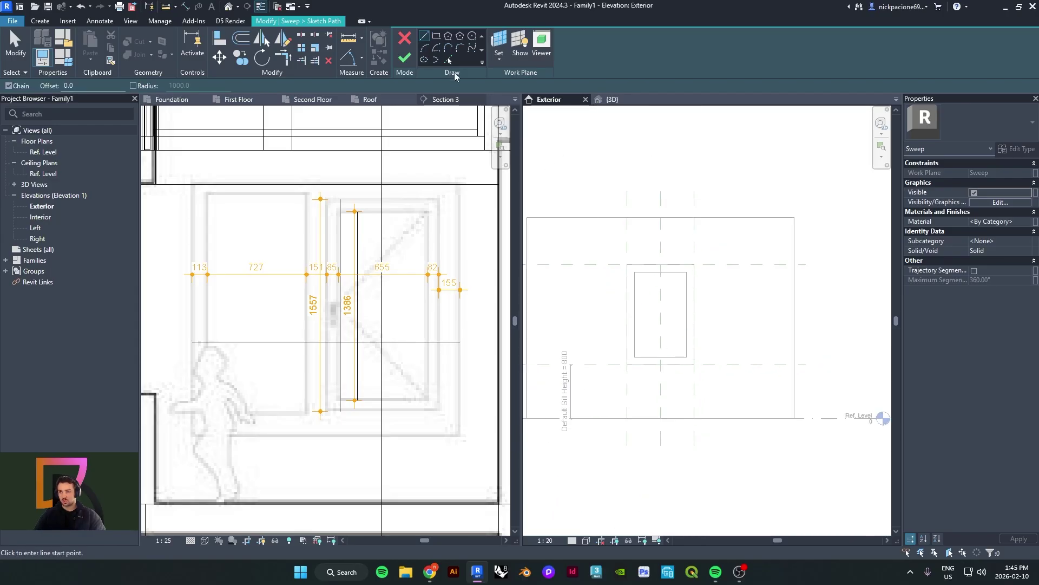
left_click(404, 42)
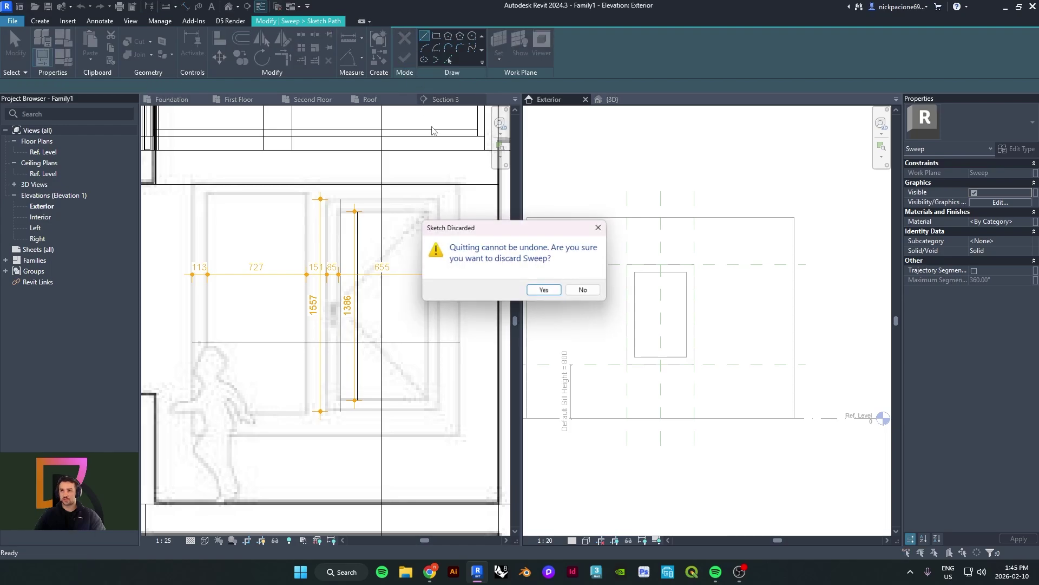
left_click(541, 292)
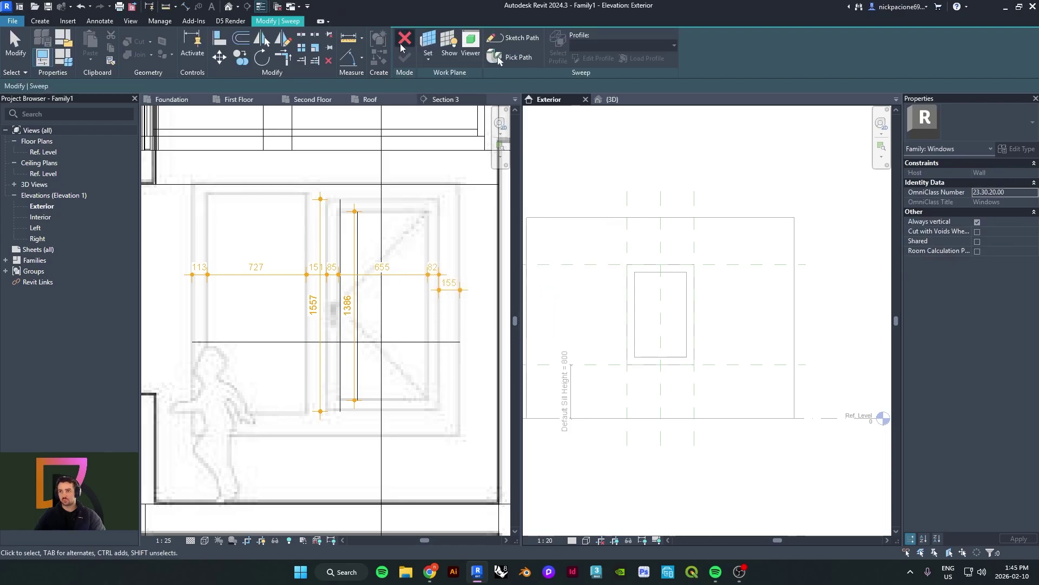
Open the family's Ref. Level floor plan next to the Exterior elevation, showing the window opening in the wall
scroll(659, 362, "down", 3)
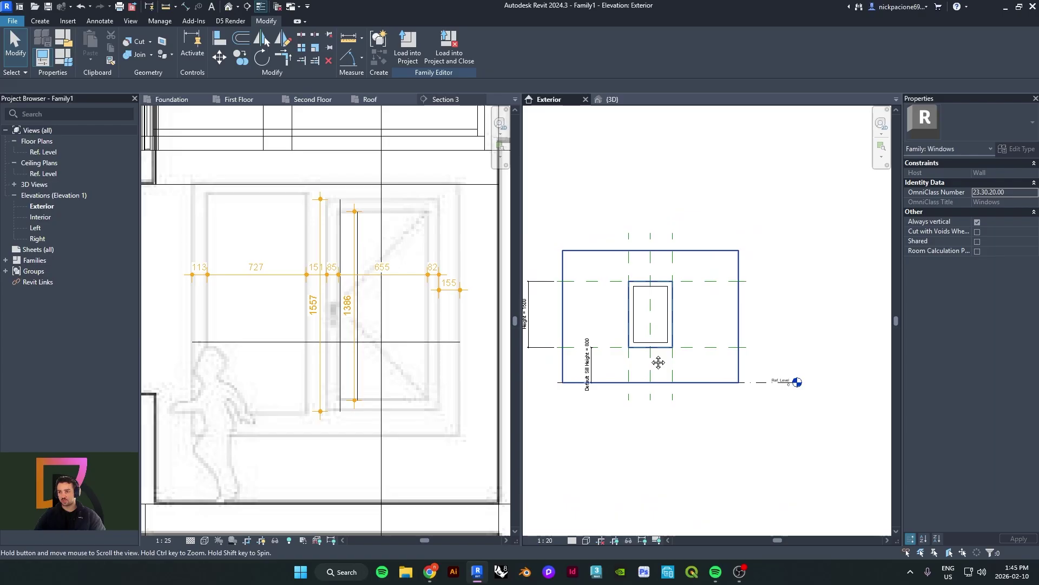
scroll(658, 362, "up", 5)
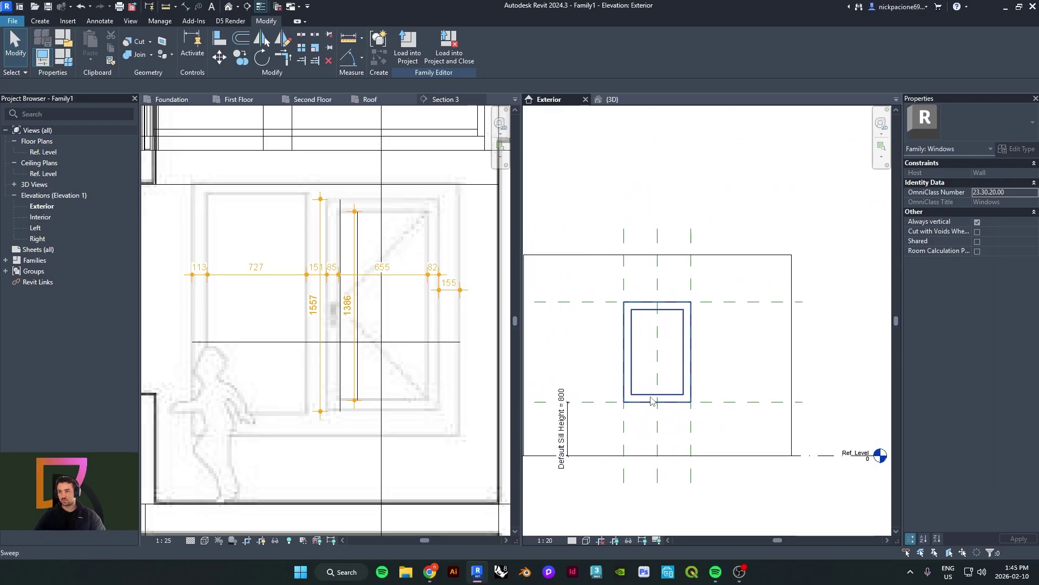
scroll(653, 401, "down", 3)
scroll(655, 389, "up", 3)
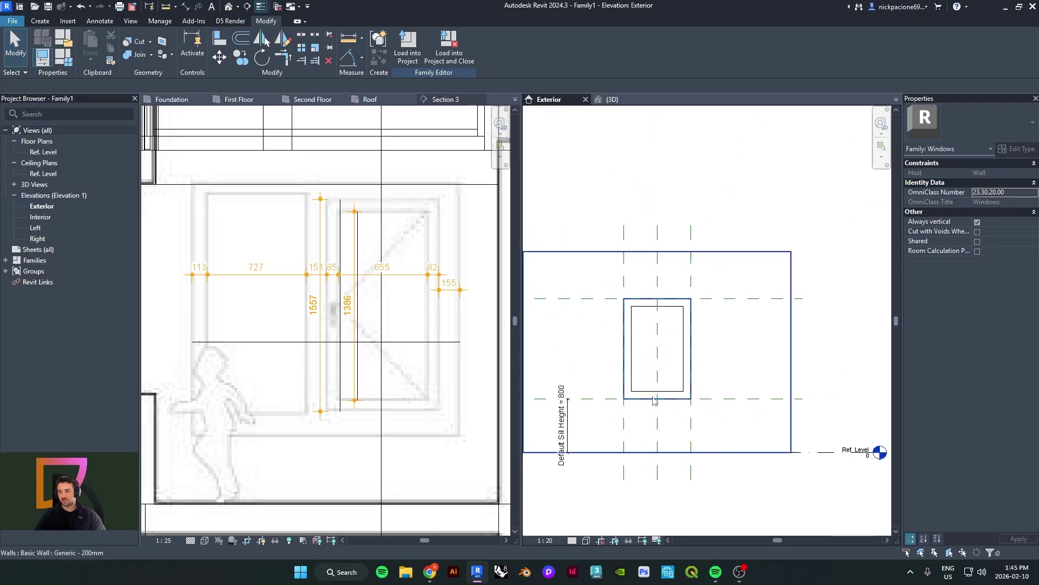
double_click(43, 152)
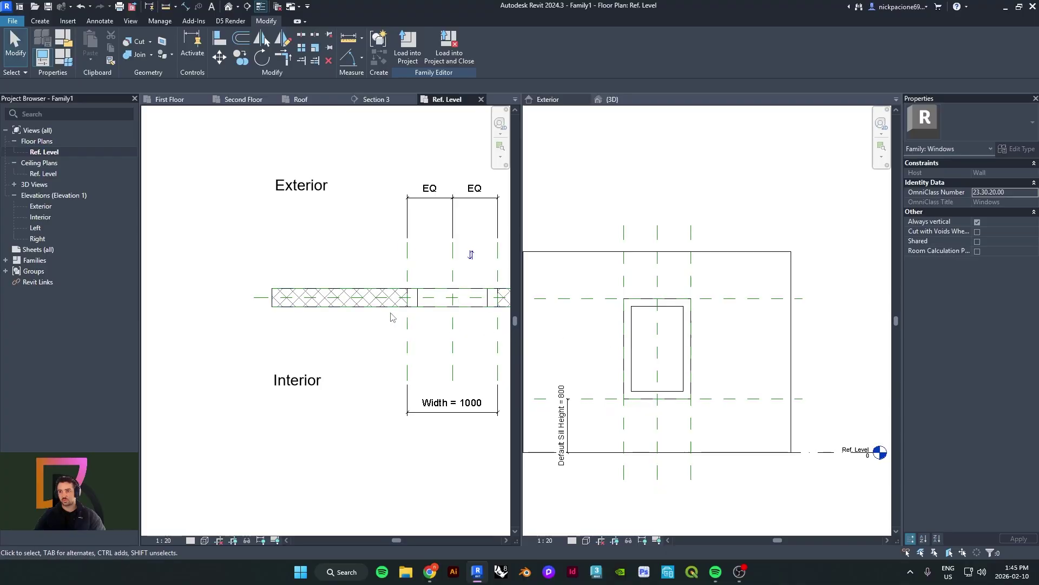
scroll(377, 393, "up", 2)
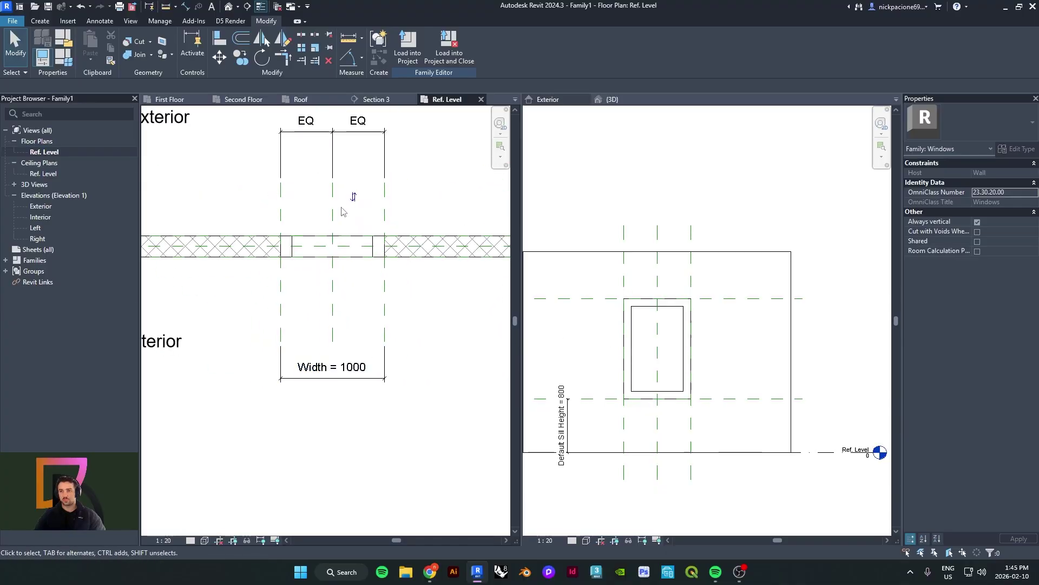
Move the Ref. Level plan into the view pane with the Exterior elevation, so the plan sits beside Section 3
middle_click_drag(341, 211, 374, 228)
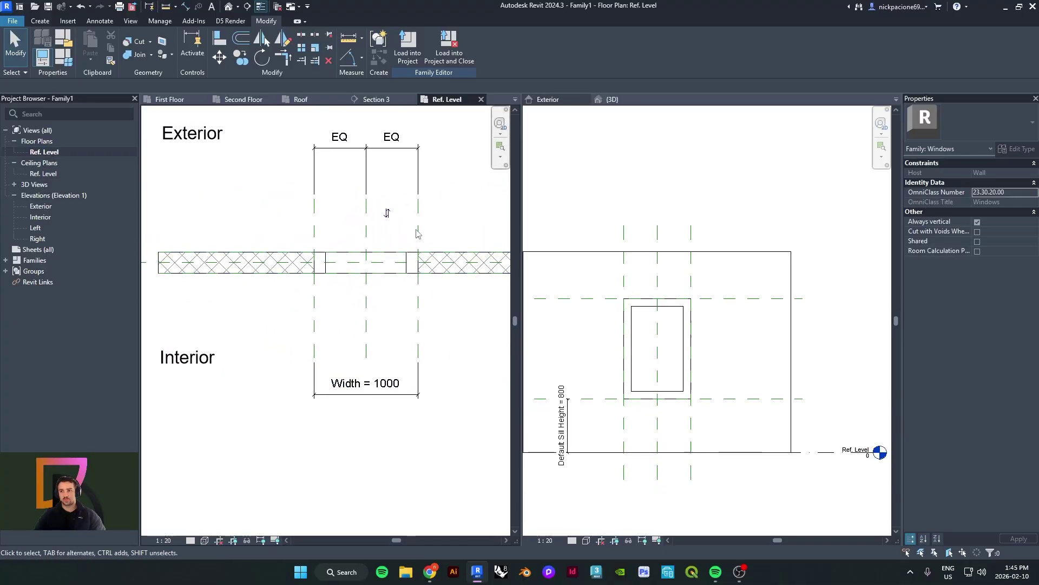
scroll(410, 333, "up", 2)
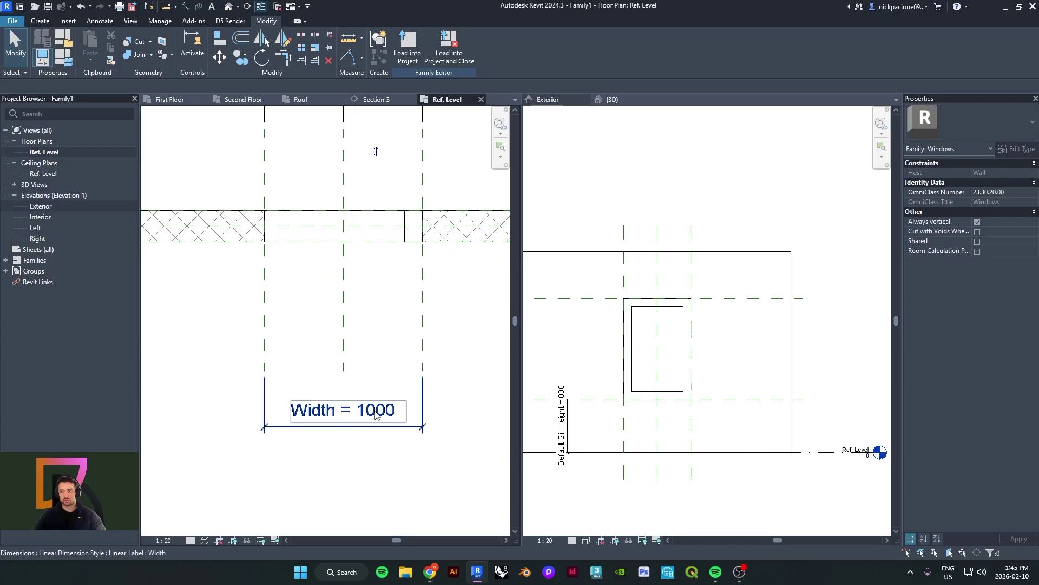
scroll(379, 413, "down", 2)
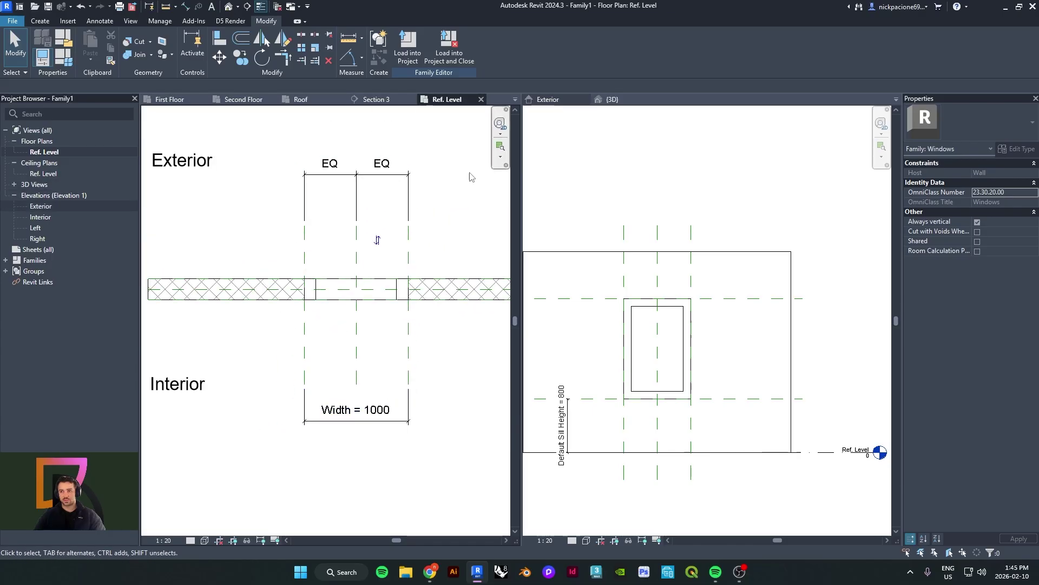
left_click(481, 99)
left_click_drag(513, 117, 488, 114)
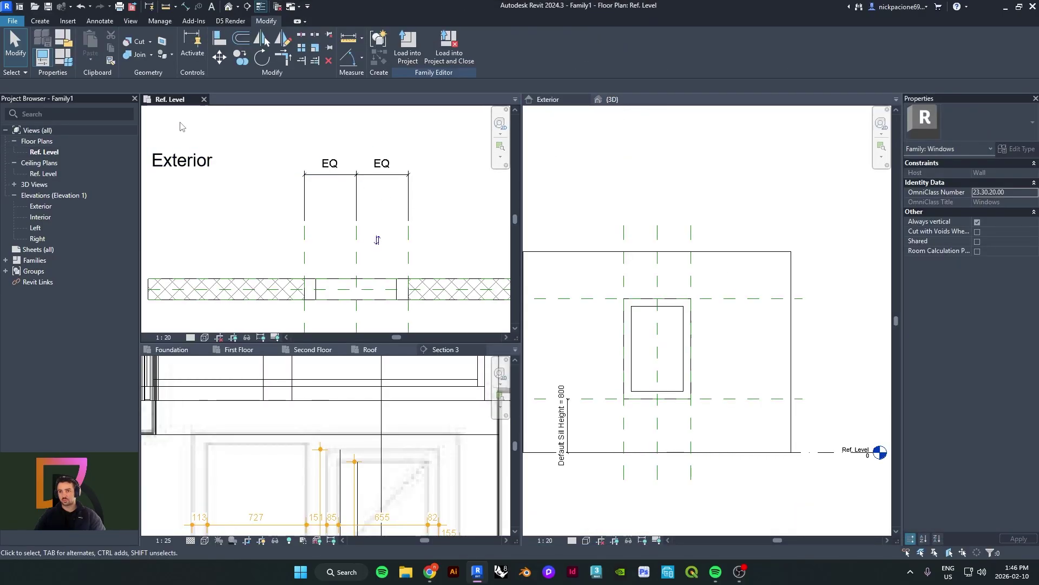
left_click_drag(177, 100, 657, 112)
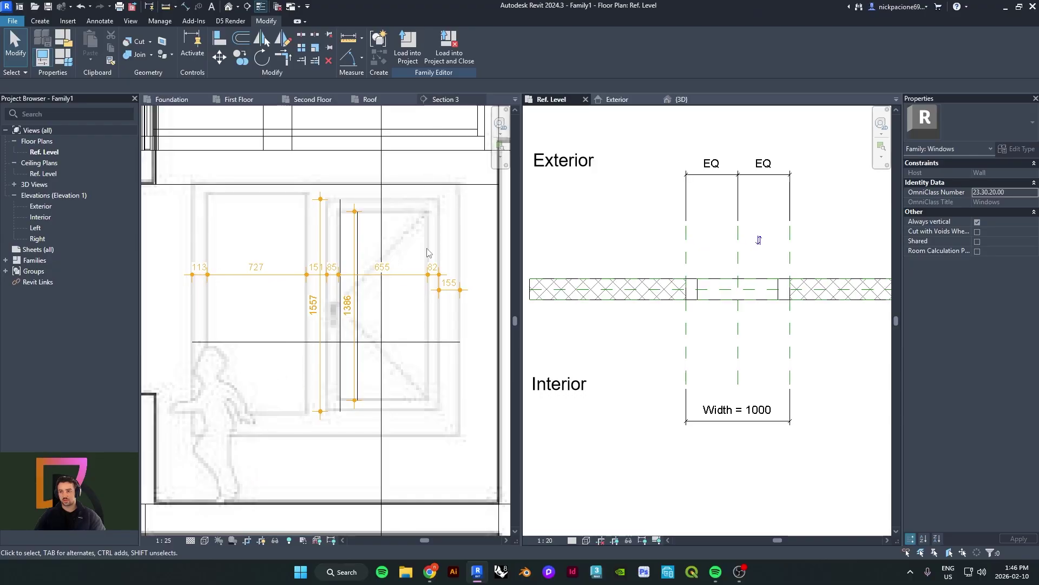
scroll(725, 415, "up", 2)
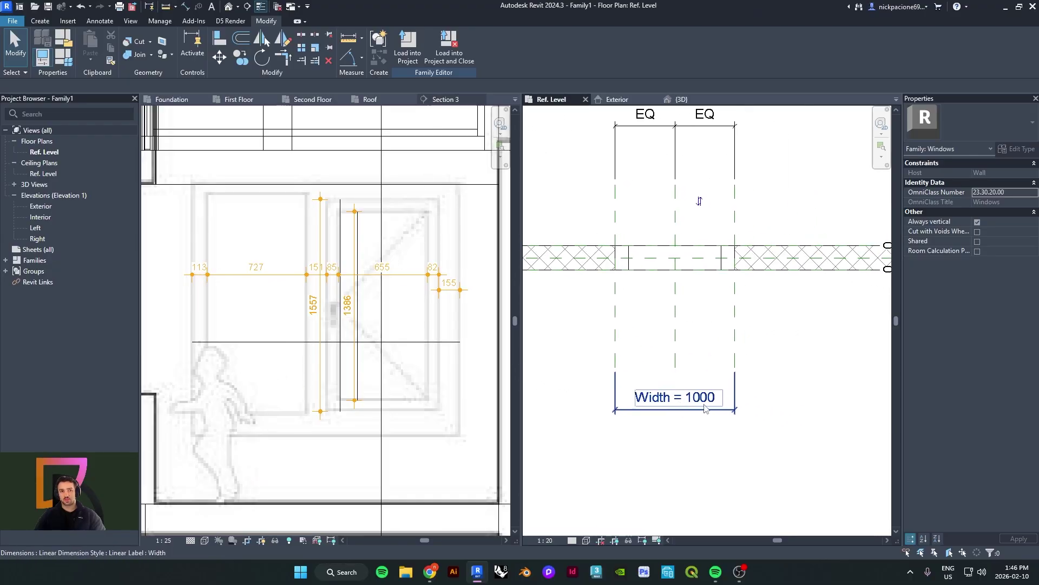
scroll(715, 408, "up", 1)
scroll(729, 419, "down", 1)
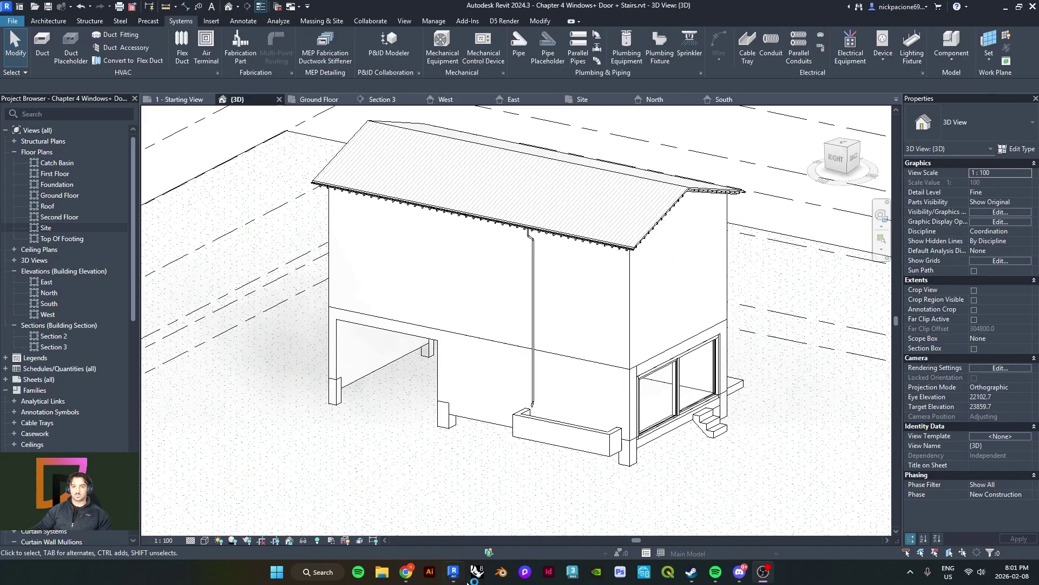
Switch to the browser in full size and examine the large window in the photo of the house's gable facade
mouse_move(406, 572)
left_click(396, 532)
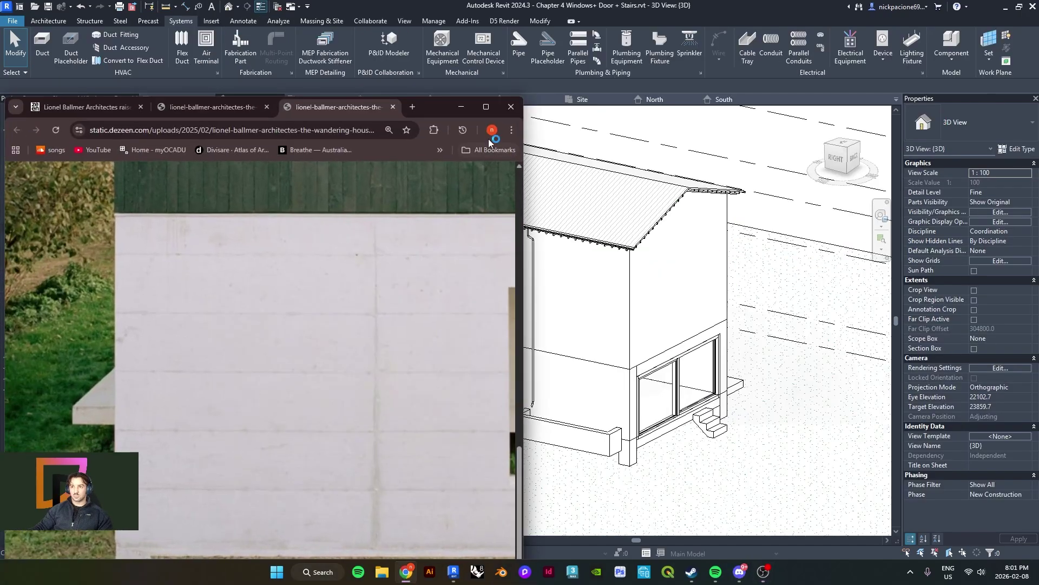
left_click(486, 106)
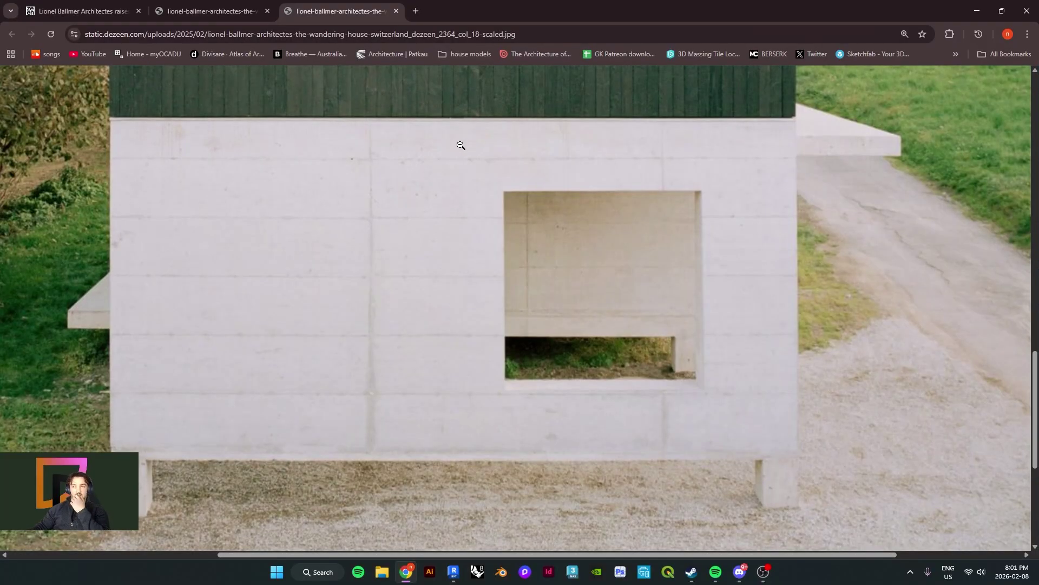
scroll(436, 367, "up", 9)
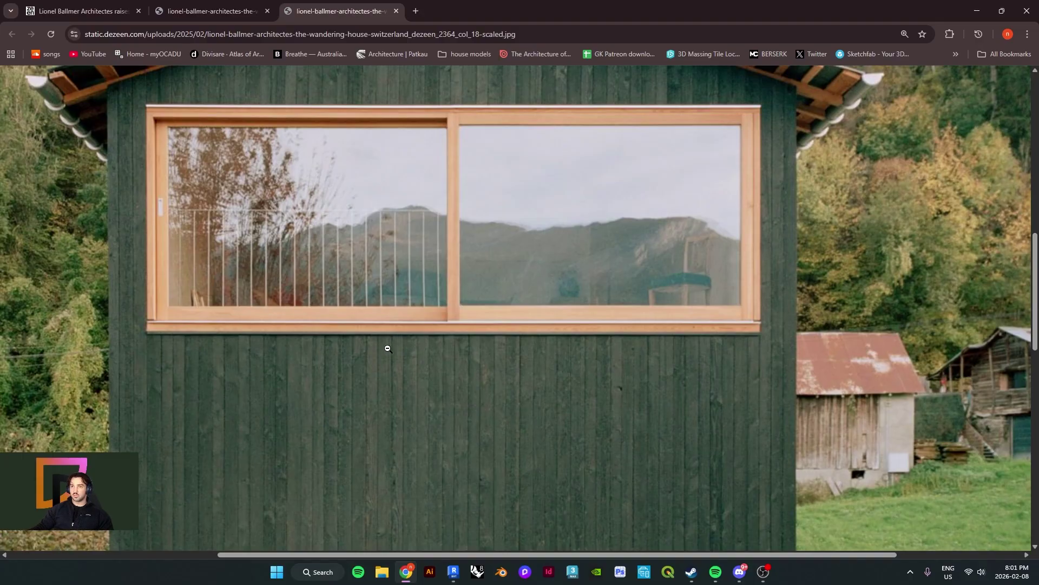
scroll(396, 371, "down", 2)
Show the hero photo of the house at a smaller page zoom and snip the area containing the upper-storey windows
key("ctrl+shift+Tab")
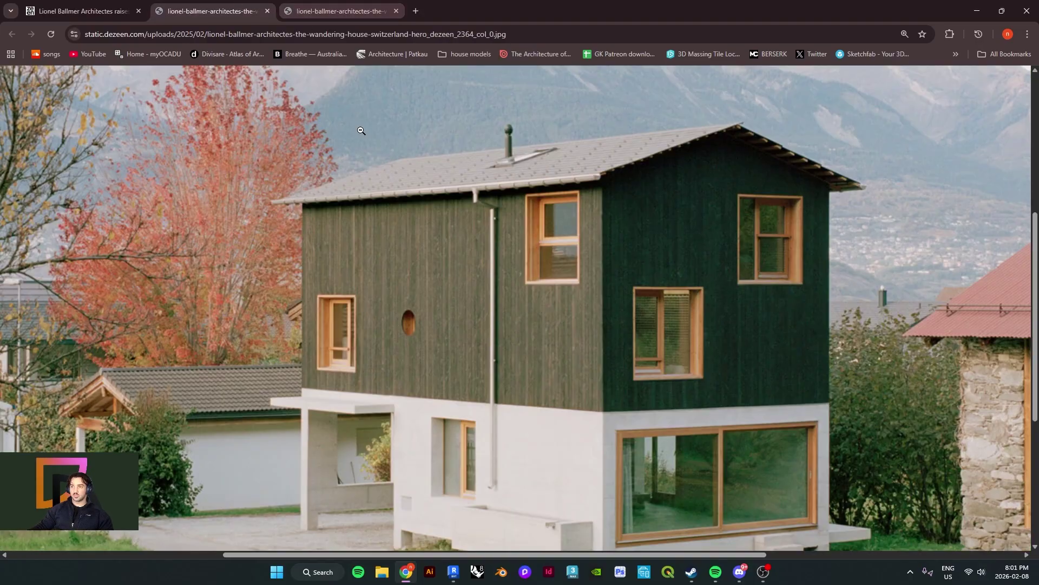
left_click(444, 323)
left_click(1027, 33)
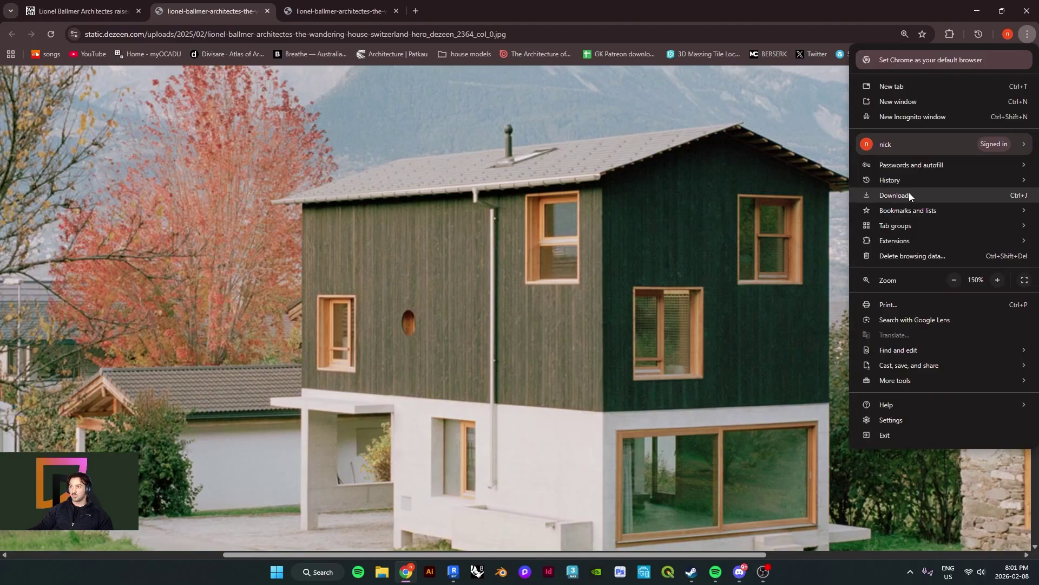
left_click(955, 280)
left_click(955, 284)
left_click(583, 311)
scroll(583, 311, "down", 2)
scroll(558, 310, "up", 2)
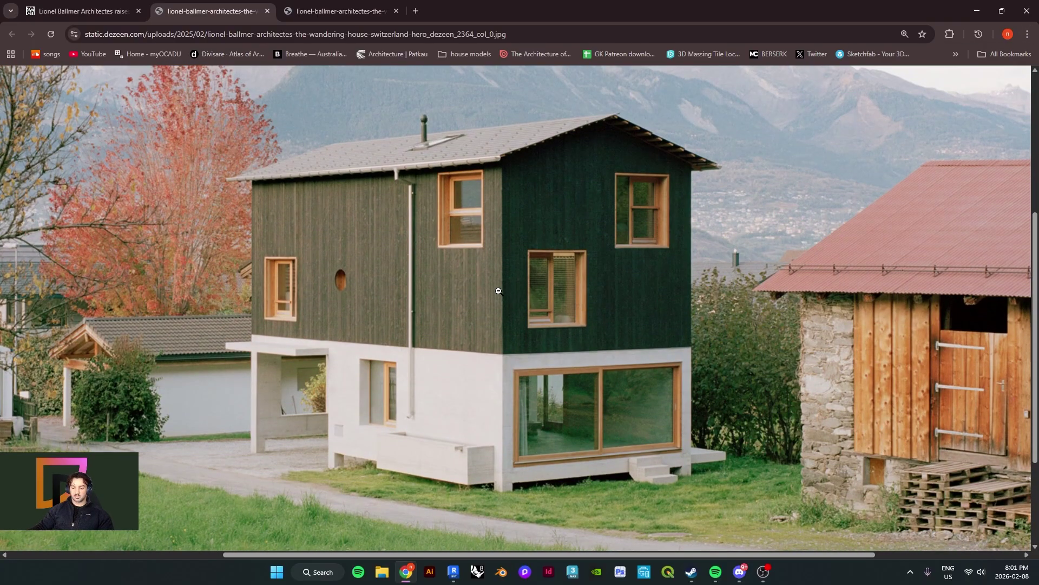
key("shift+super+s")
left_click_drag(212, 104, 732, 401)
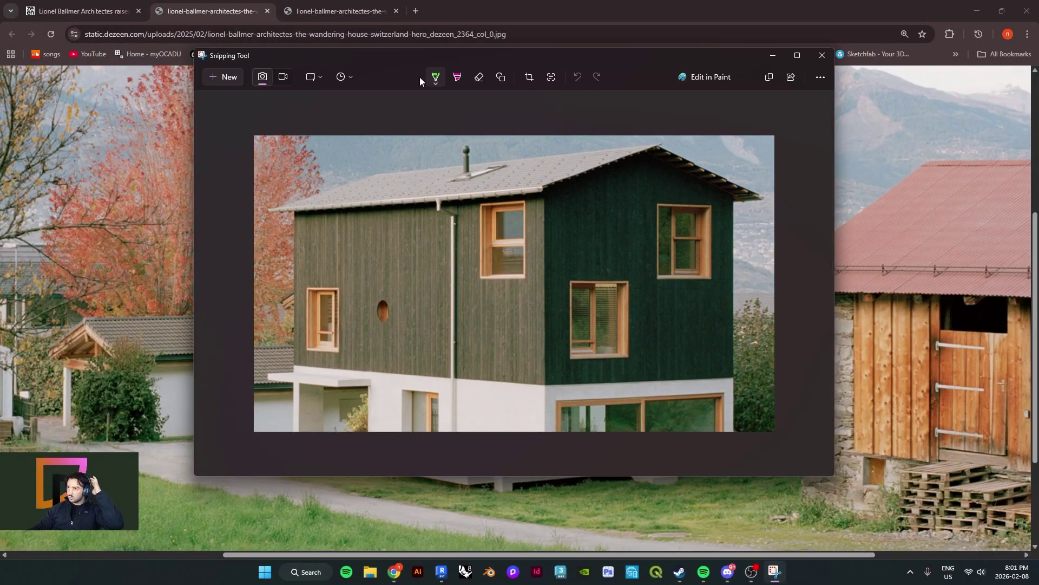
left_click(457, 76)
mouse_move(337, 262)
left_mouse_down()
mouse_move(336, 377)
mouse_move(345, 262)
left_mouse_up()
mouse_move(359, 220)
left_mouse_down()
mouse_move(359, 253)
mouse_move(301, 285)
mouse_move(327, 263)
left_mouse_up()
key("ctrl+z")
key("ctrl+z")
key("ctrl+z")
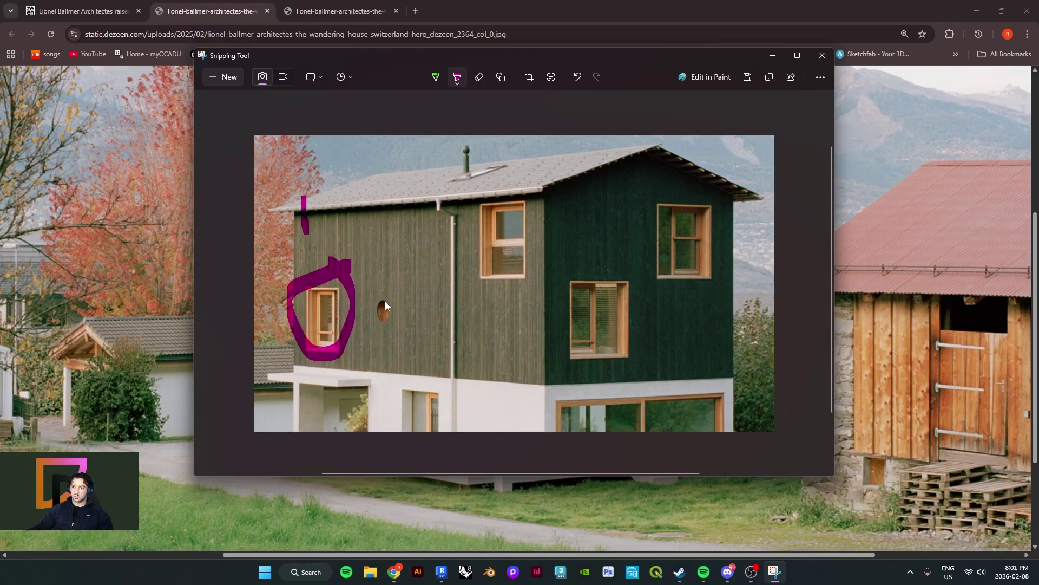
left_click_drag(392, 280, 405, 307)
key("ctrl+z")
key("ctrl+z")
key("ctrl+z")
key("ctrl+z")
Mark up the snip with the green pen, circling and numbering window types 1 to 4 and drawing arrows to the side-facade windows
left_click(435, 78)
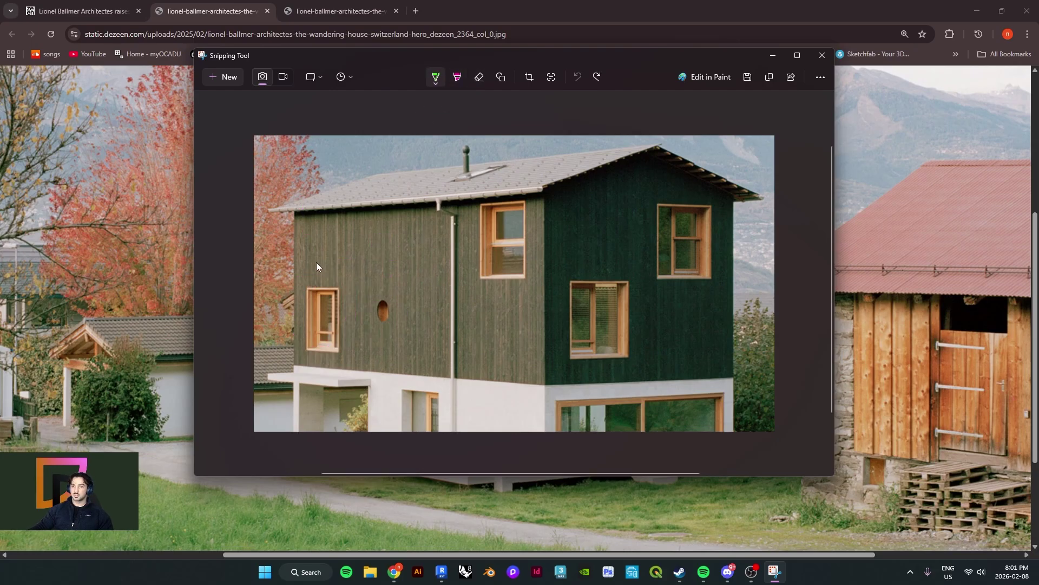
left_click_drag(361, 345, 328, 259)
left_click_drag(341, 234, 343, 244)
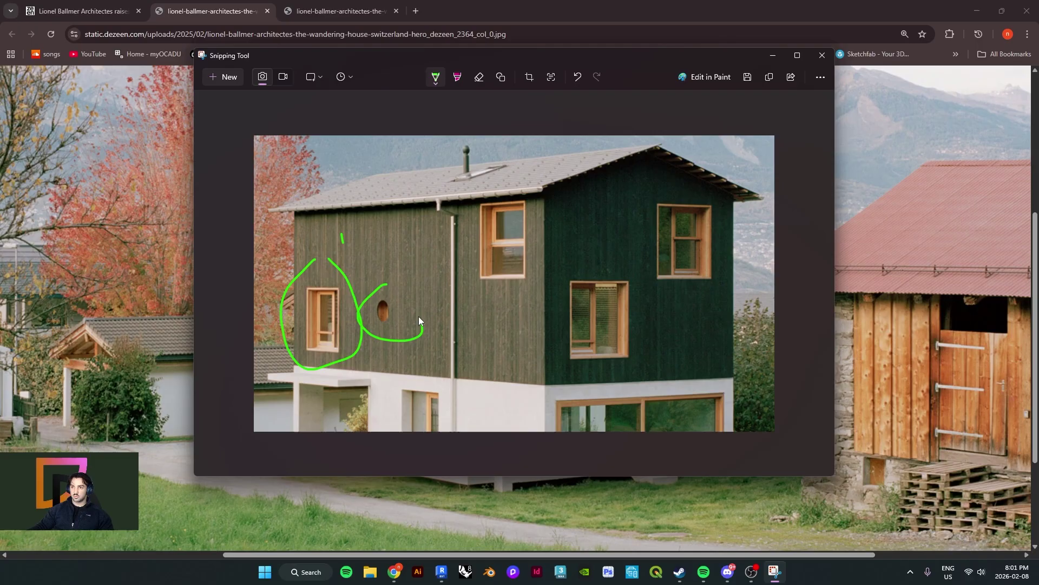
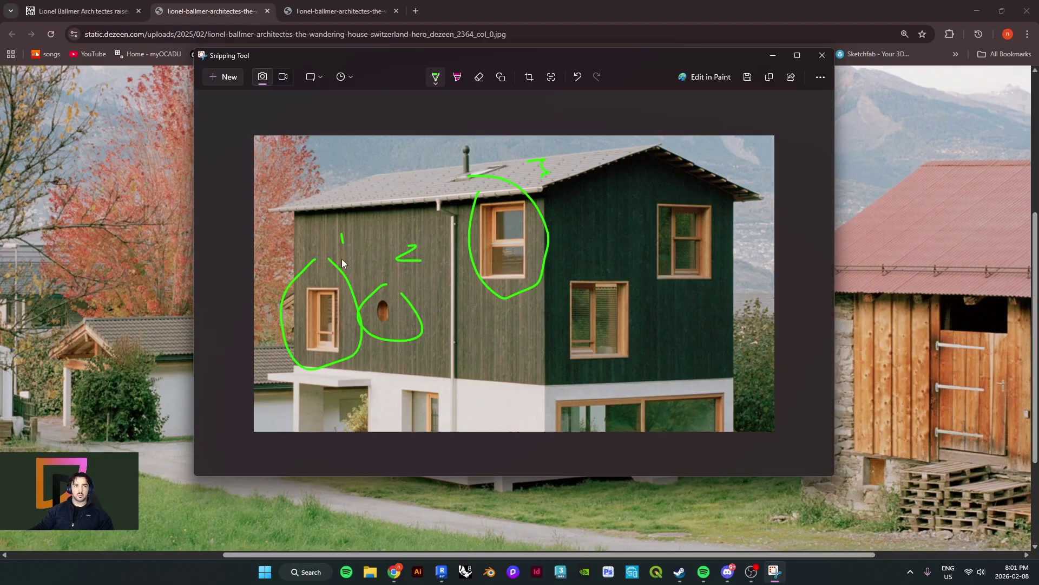
left_click_drag(408, 385, 552, 345)
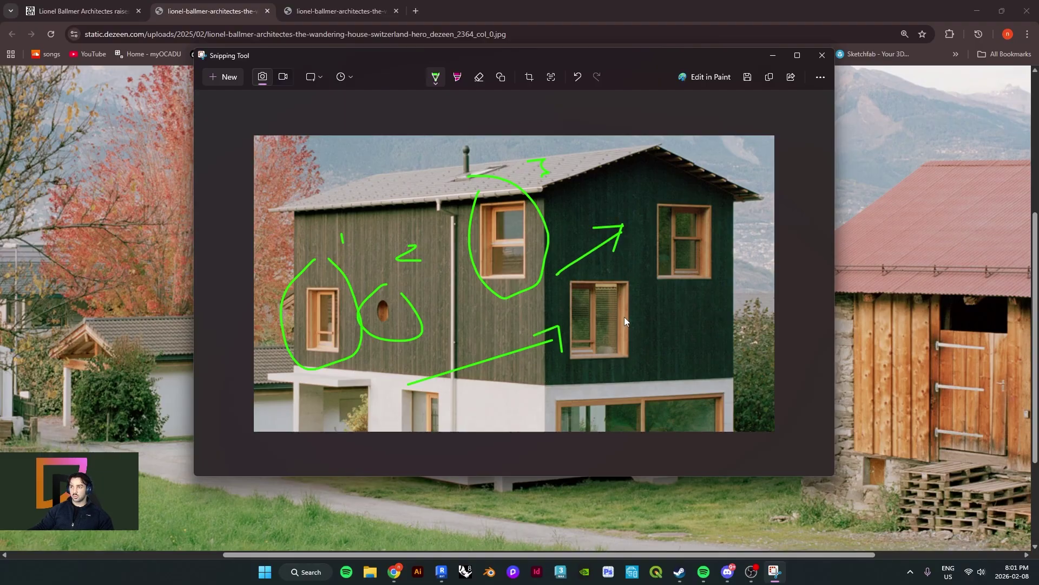
scroll(625, 321, "down", 3)
scroll(667, 342, "up", 3)
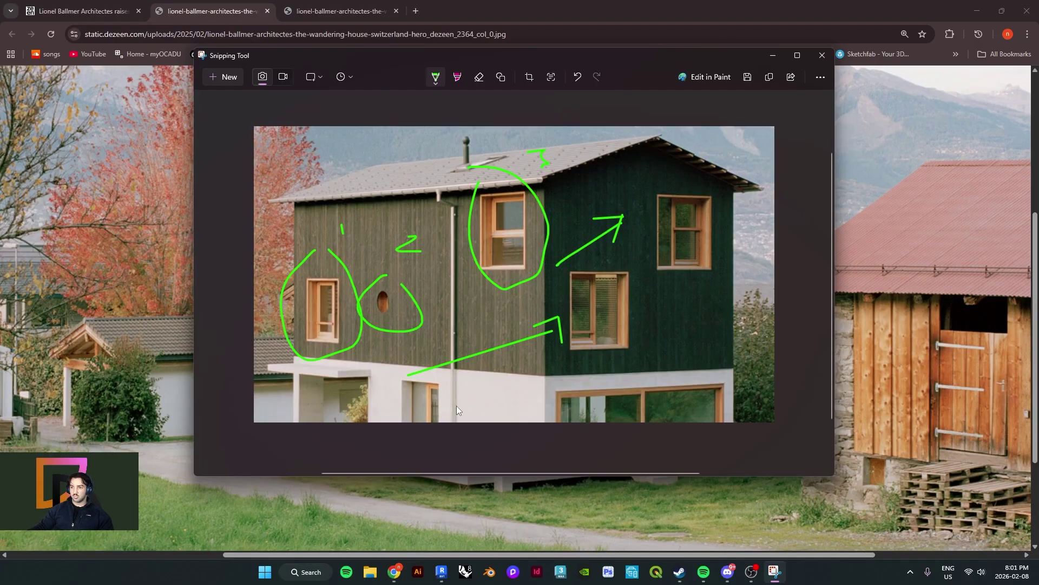
left_click_drag(397, 354, 425, 370)
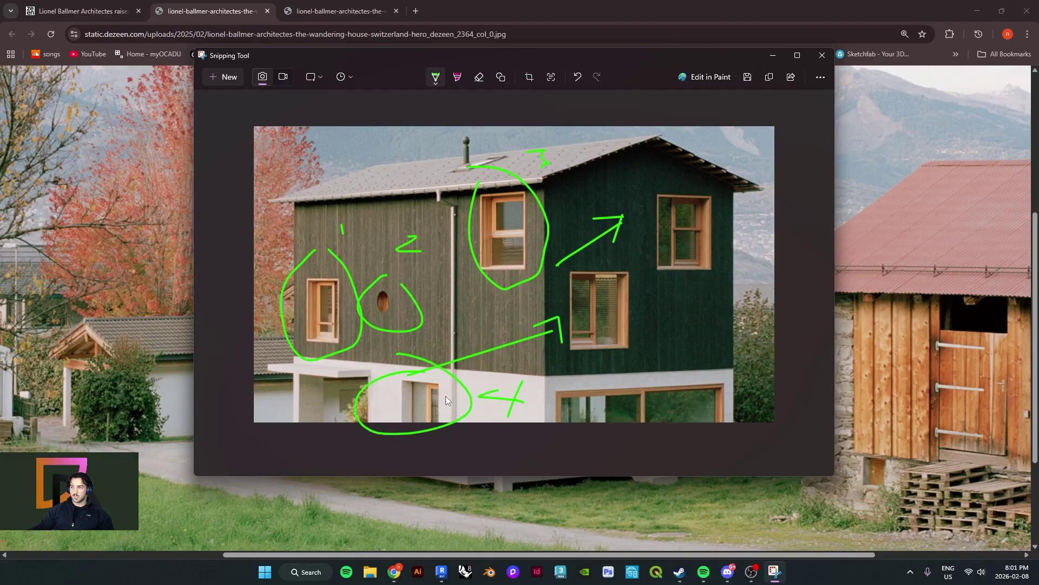
left_click(775, 59)
Return to the gable facade photo and snip the large two-pane window, opening the capture in the Snipping Tool
left_click(360, 11)
scroll(503, 243, "up", 2)
scroll(506, 269, "down", 6)
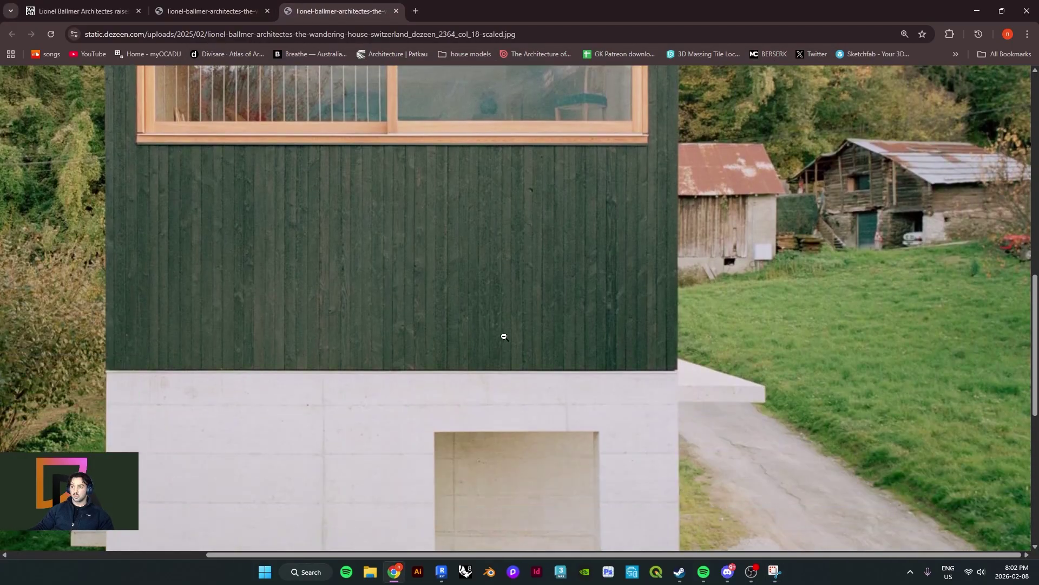
scroll(501, 352, "up", 3)
scroll(499, 358, "down", 4)
scroll(497, 355, "up", 9)
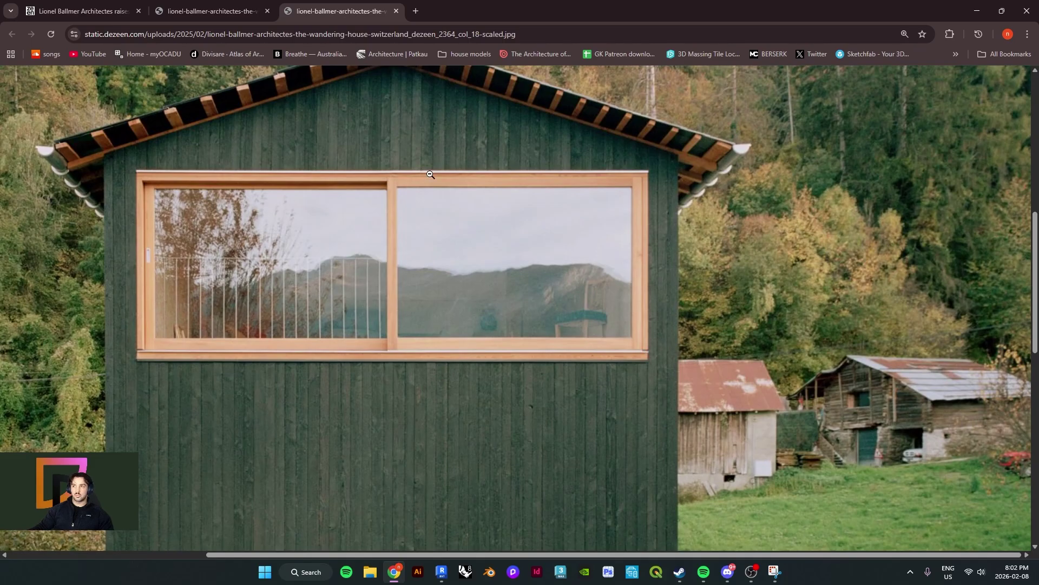
key("super+shift+s")
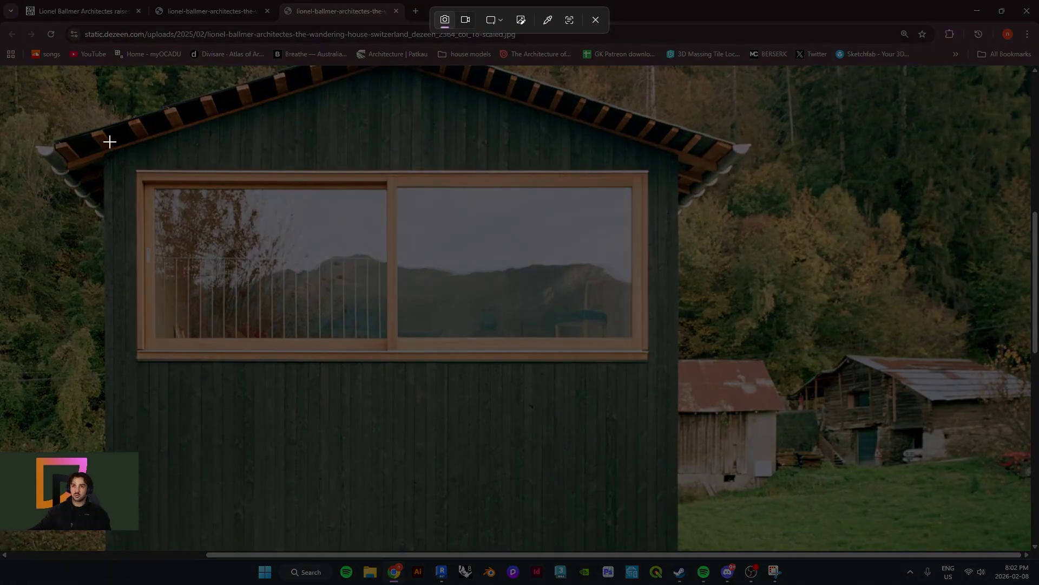
left_click_drag(78, 139, 735, 425)
left_click(886, 421)
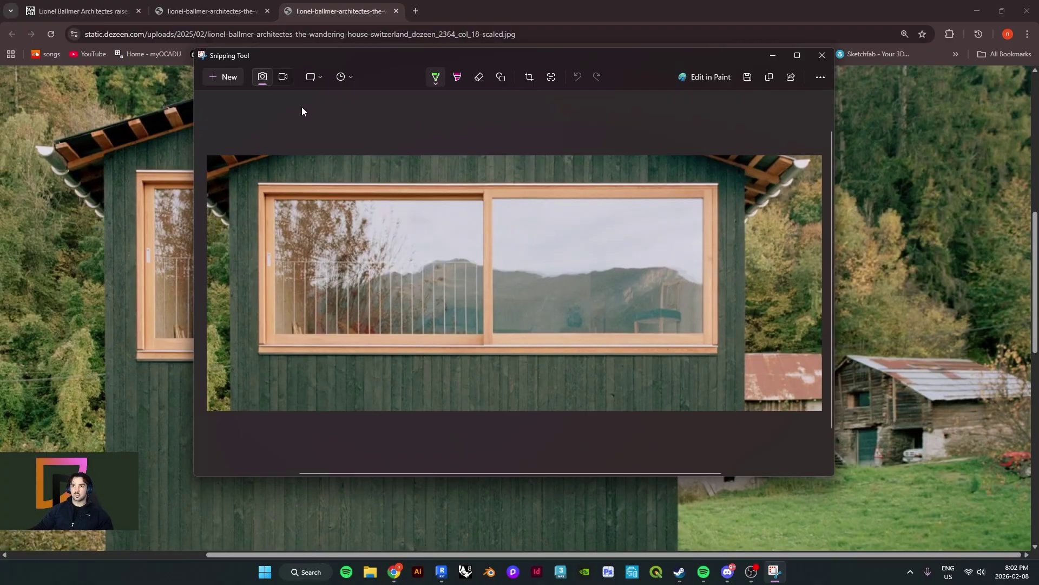
Outline the large window in green and write "CURTAIN WALL" beneath it on the snip
left_click(436, 78)
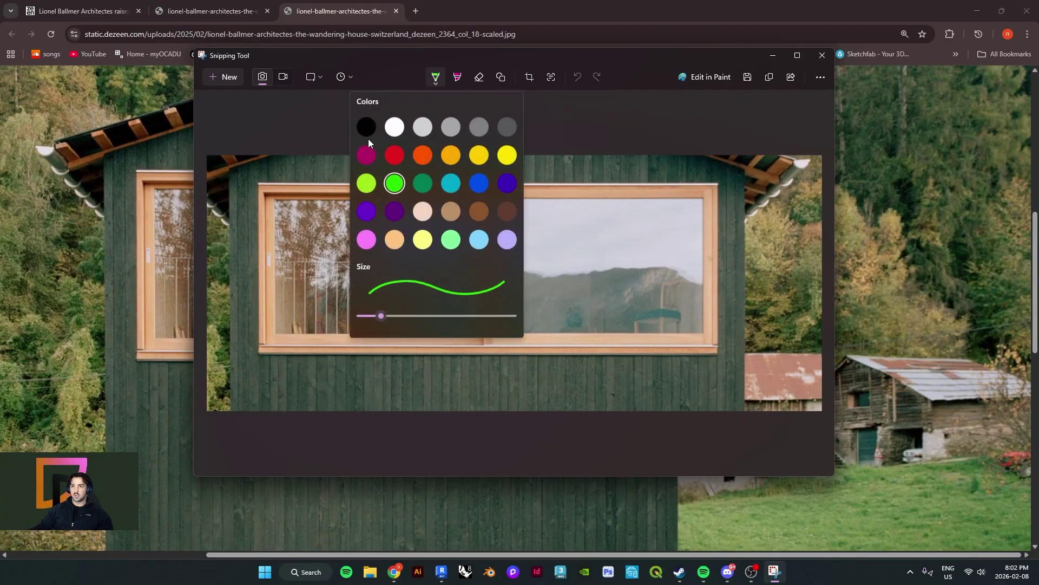
left_click(396, 185)
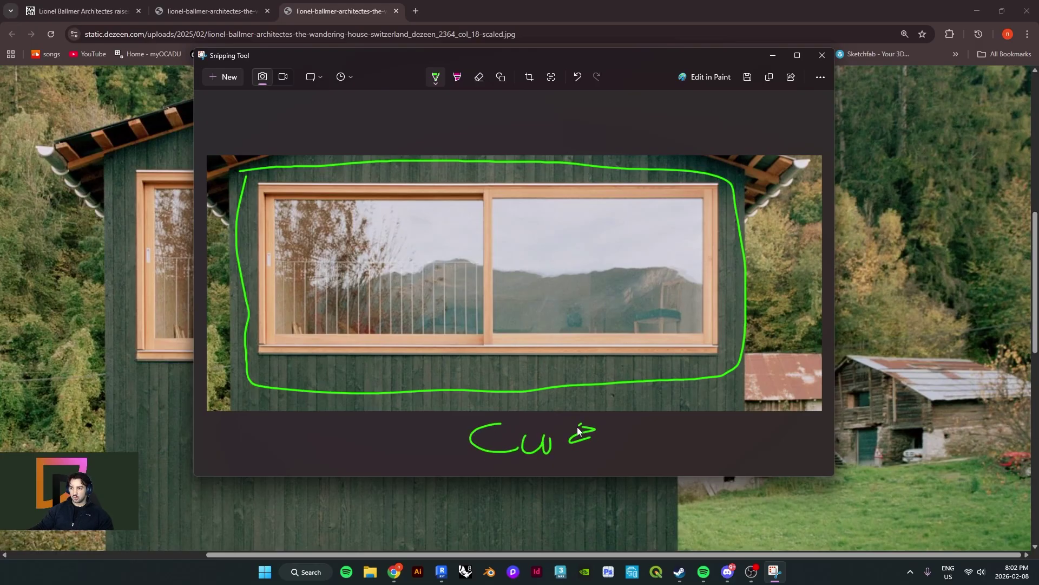
left_click_drag(582, 426, 579, 439)
left_click_drag(599, 421, 612, 446)
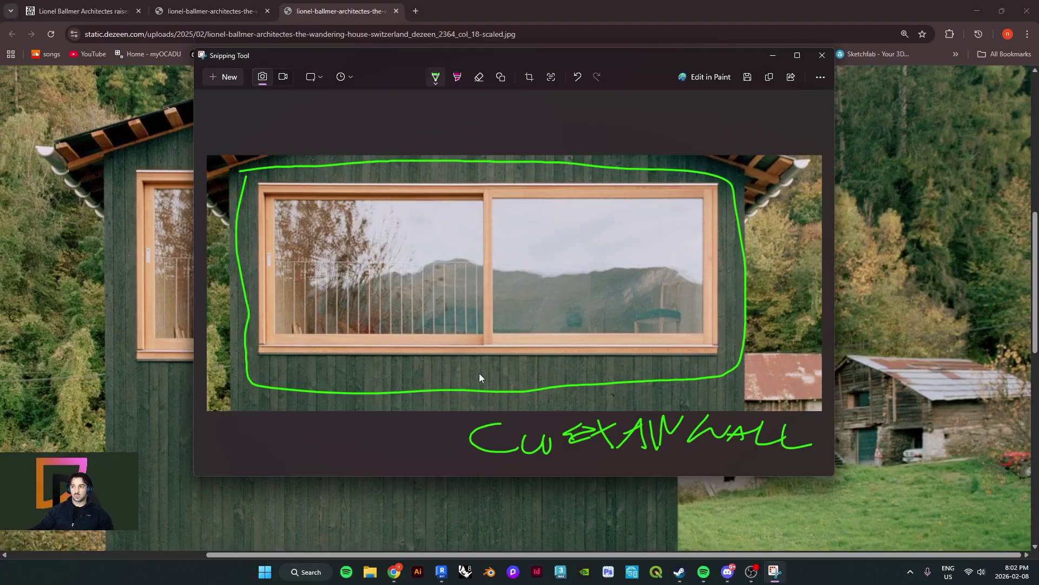
left_click(779, 60)
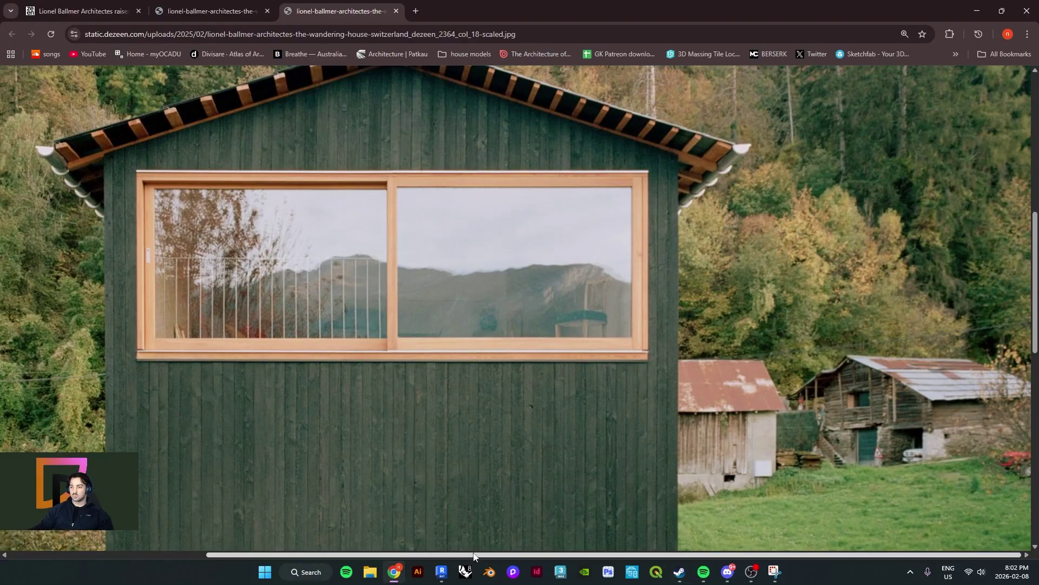
Switch to the Revit house project and copy the ground-floor Curtain_Kitchen curtain wall, pasting it aligned to the Second Floor level
left_click(442, 572)
middle_click_drag(430, 387, 460, 392, "shift")
scroll(623, 407, "up", 2)
mouse_move(662, 380)
middle_mouse_down("shift")
mouse_move(563, 375)
mouse_move(643, 375)
middle_mouse_up("shift")
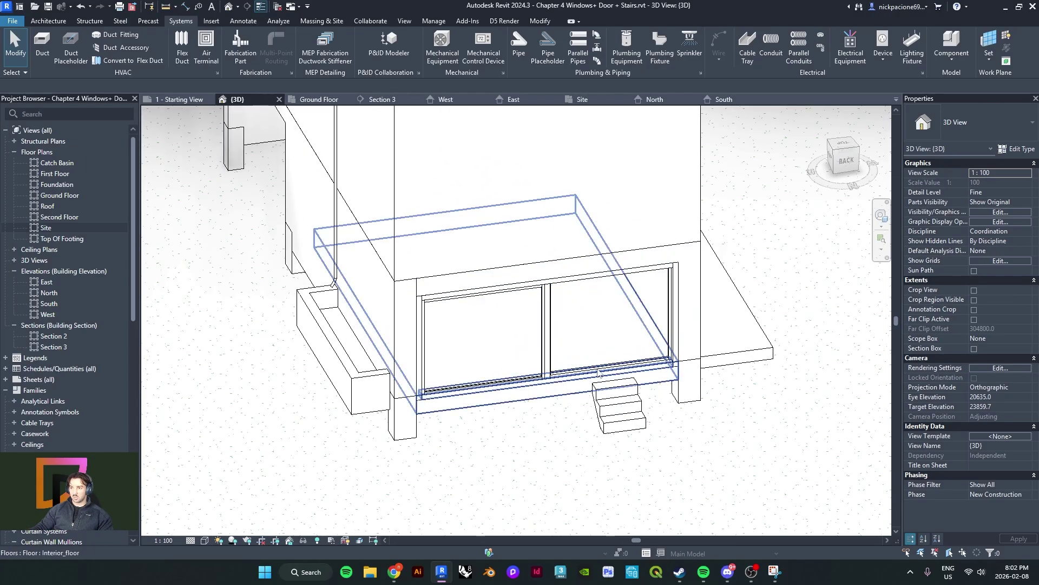
scroll(575, 383, "up", 2)
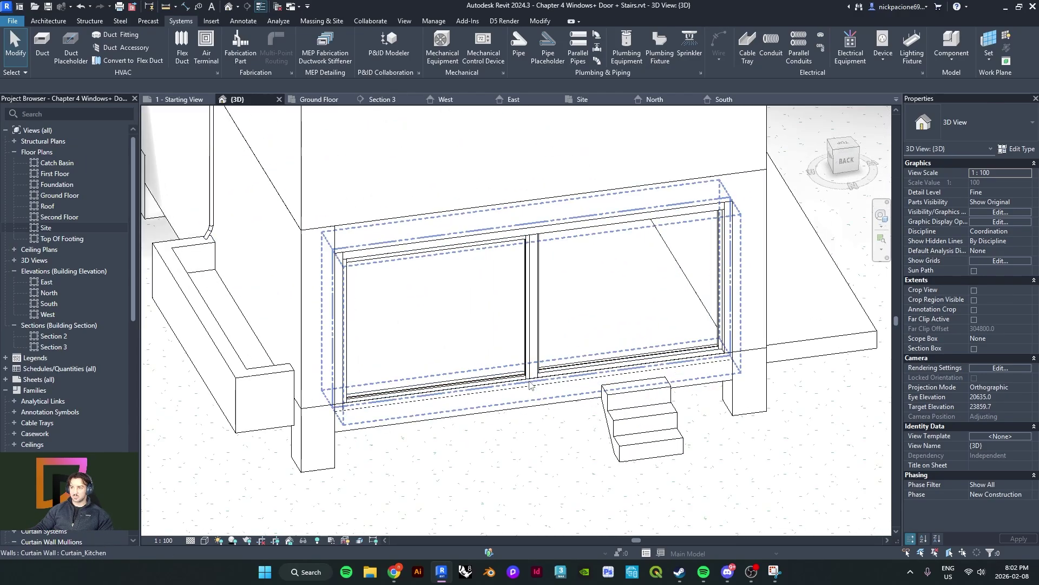
left_click(533, 384)
scroll(533, 383, "down", 2)
middle_click_drag(533, 383, 497, 355, "shift")
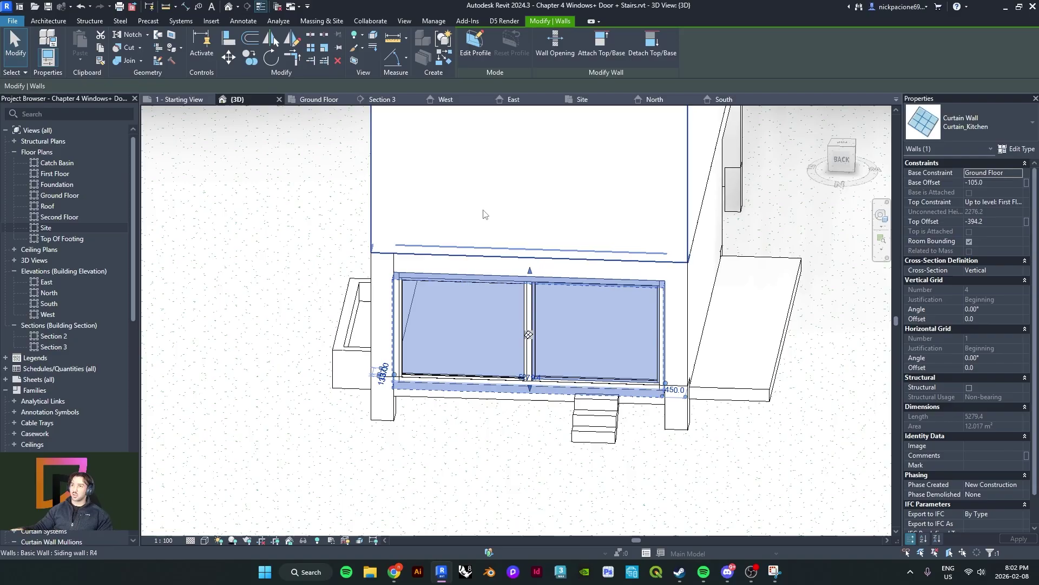
left_click(101, 47)
left_click(86, 61)
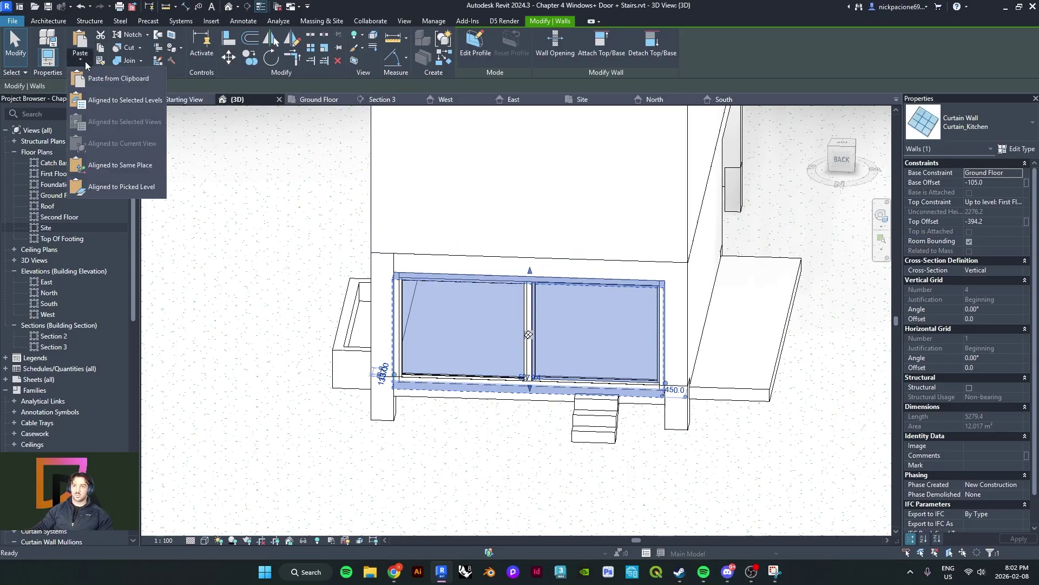
left_click(119, 102)
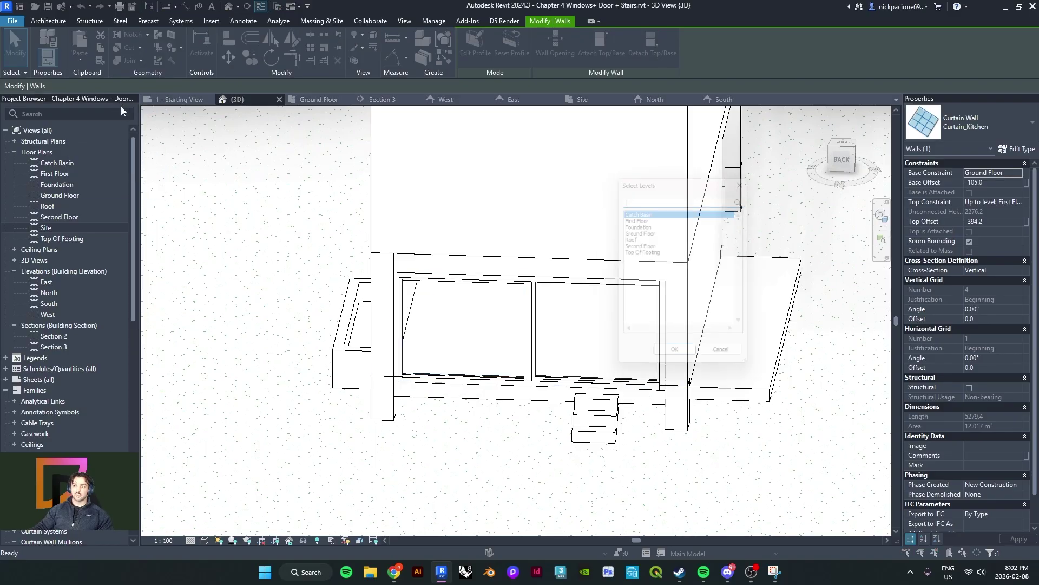
left_click(656, 245)
left_click(687, 362)
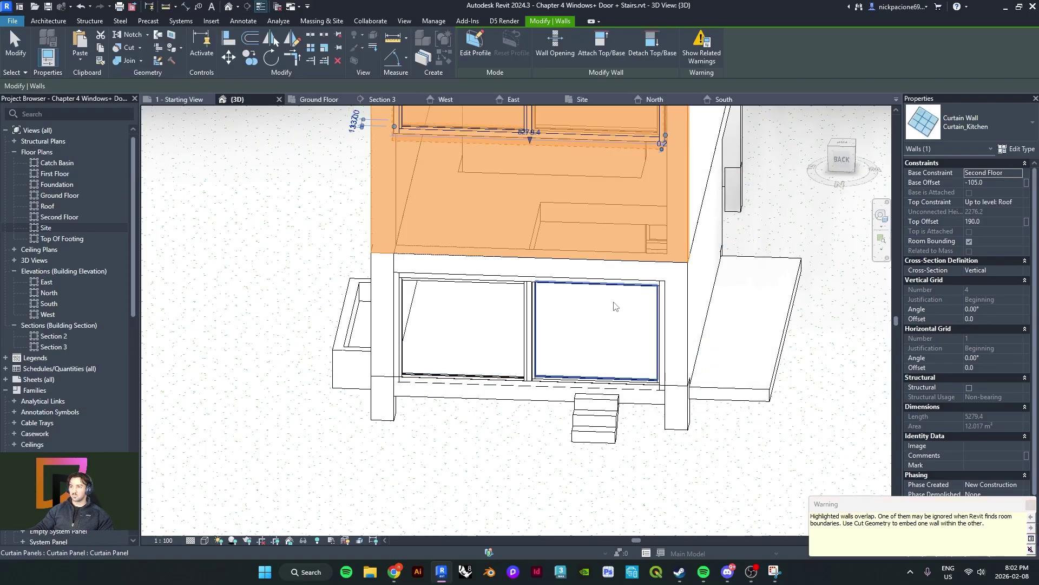
Examine the copied second-floor curtain wall and its fit in the gable wall from several sides
scroll(615, 304, "down", 1)
middle_click_drag(615, 304, 517, 379, "shift")
key("Escape")
scroll(518, 379, "down", 2)
middle_click_drag(514, 295, 595, 289, "shift")
scroll(518, 276, "up", 3)
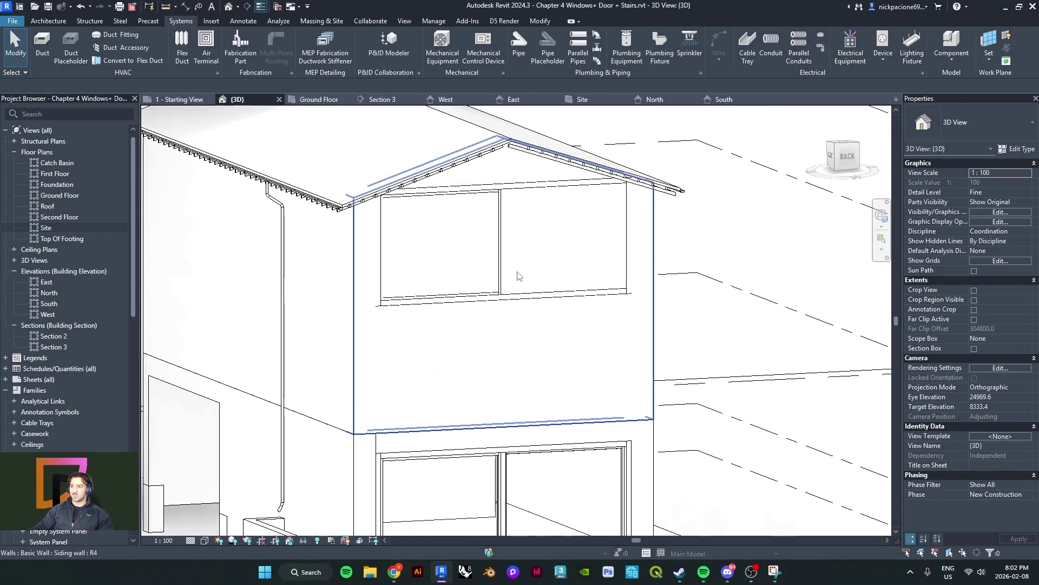
middle_click_drag(461, 295, 533, 297, "shift")
scroll(532, 293, "up", 3)
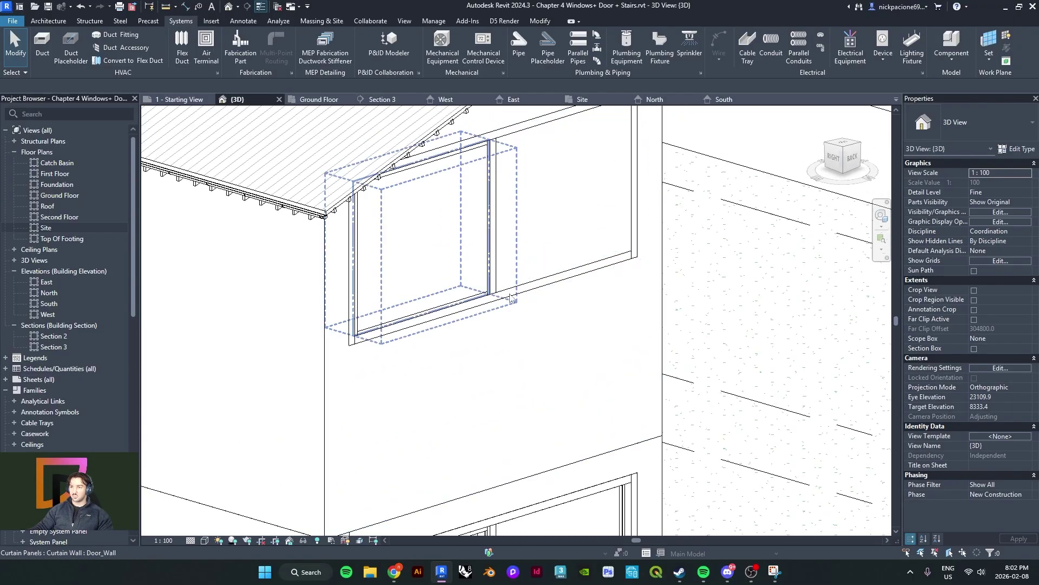
key("Tab")
key("Tab")
scroll(501, 303, "down", 3)
middle_click_drag(501, 303, 455, 308, "shift")
scroll(489, 279, "up", 3)
middle_click_drag(365, 314, 357, 269, "shift")
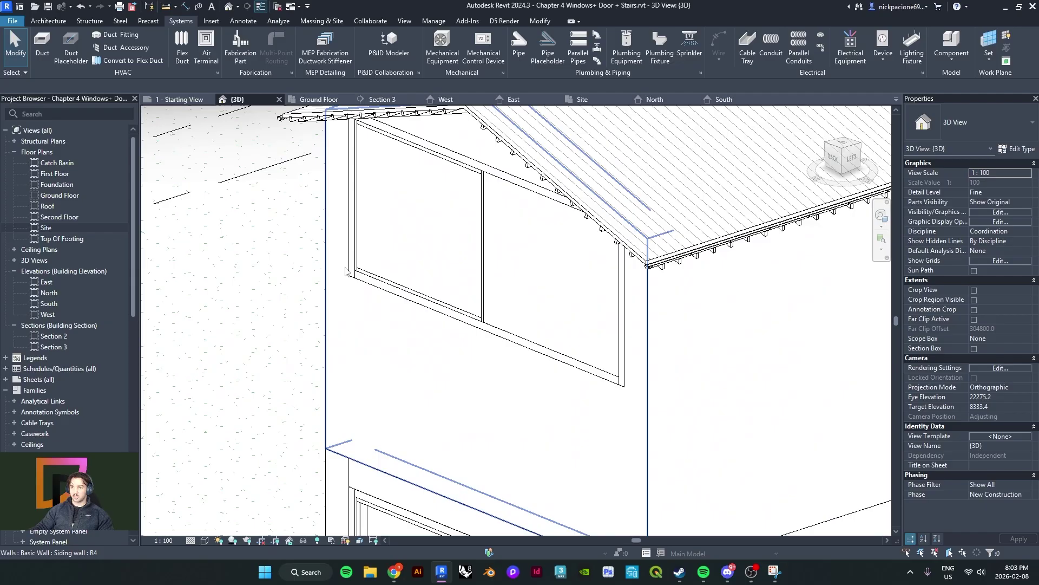
In the Site plan, mirror a copy of the second-floor Curtain_Kitchen curtain wall to the opposite gable across a horizontal axis through the house's middle
left_click(349, 273)
key("Escape")
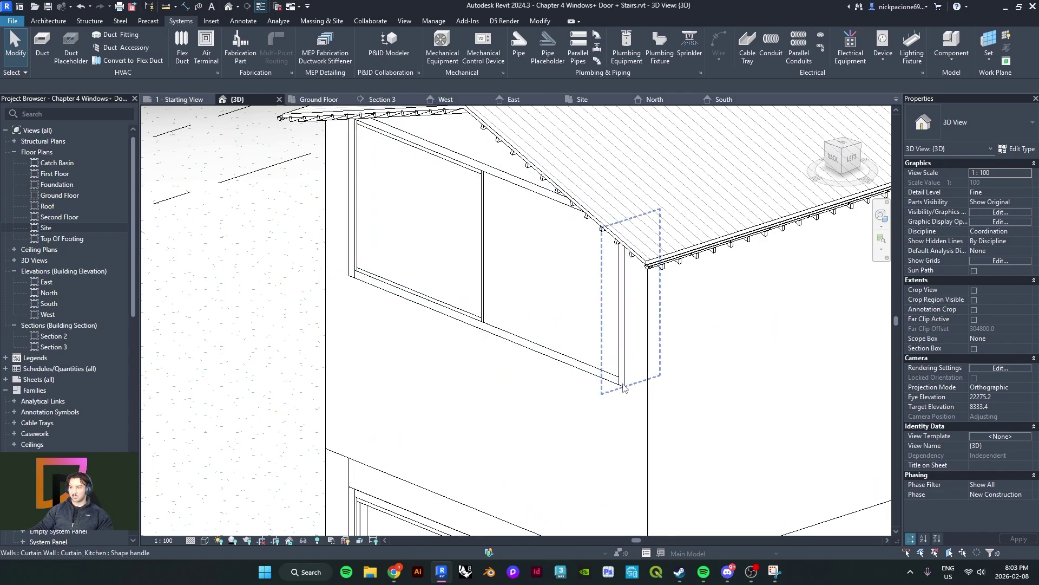
key("Tab")
key("Tab")
key("Tab")
key("Tab")
key("Tab")
key("Tab")
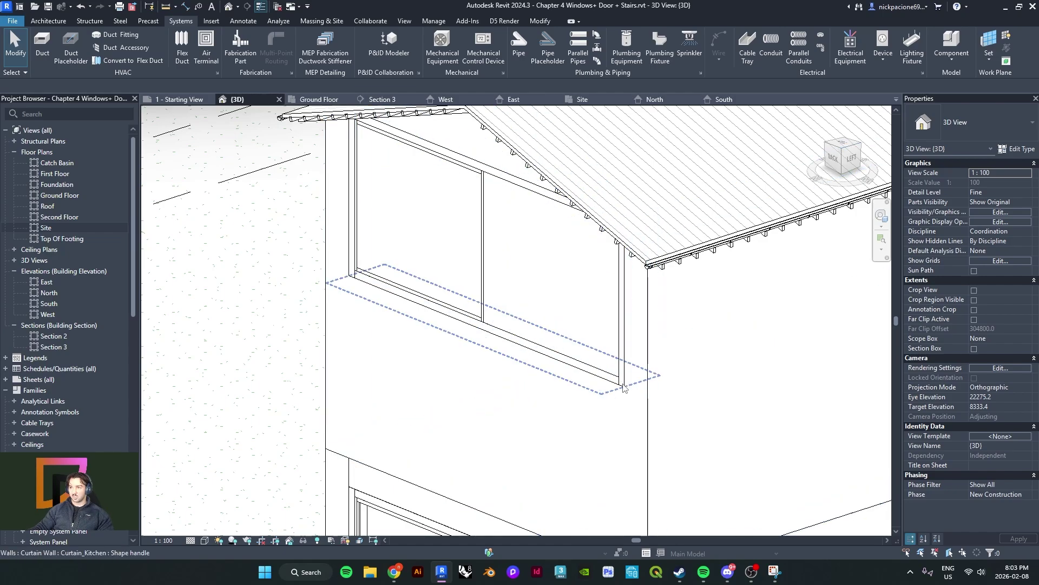
left_click(624, 387)
scroll(620, 382, "down", 3)
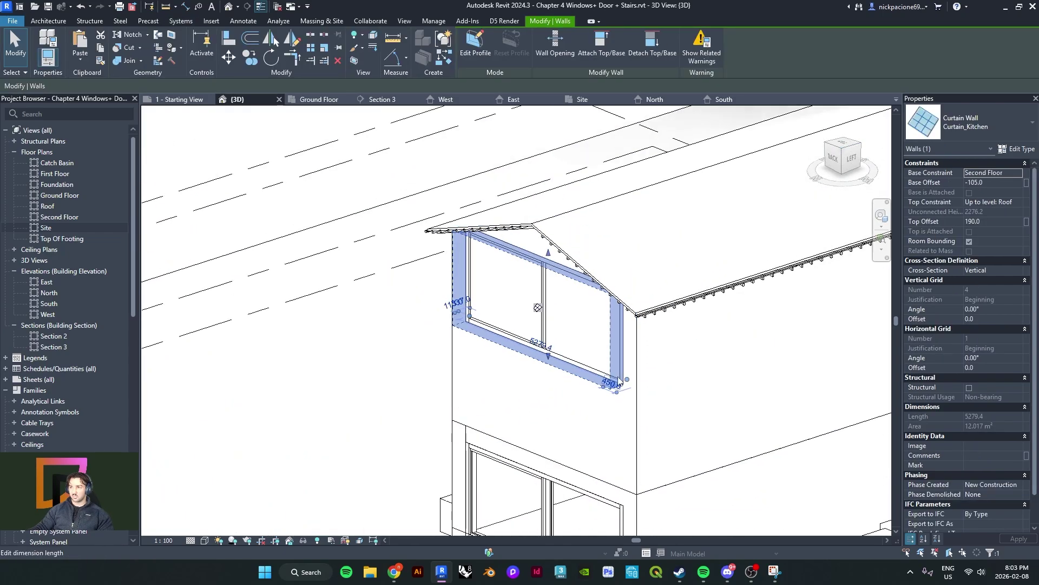
middle_click_drag(620, 381, 463, 367)
scroll(463, 367, "down", 1)
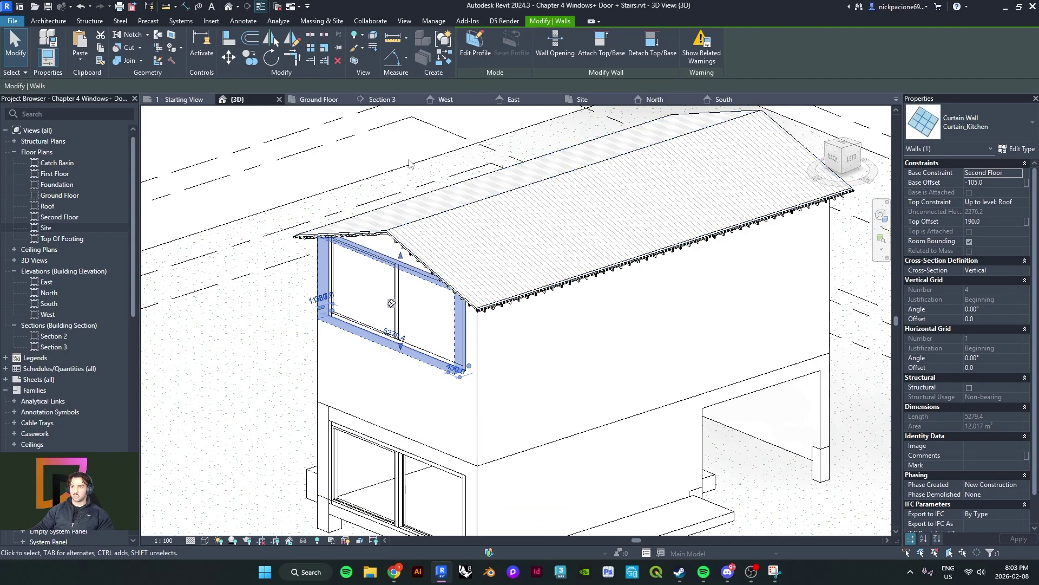
left_click(583, 99)
scroll(493, 319, "down", 4)
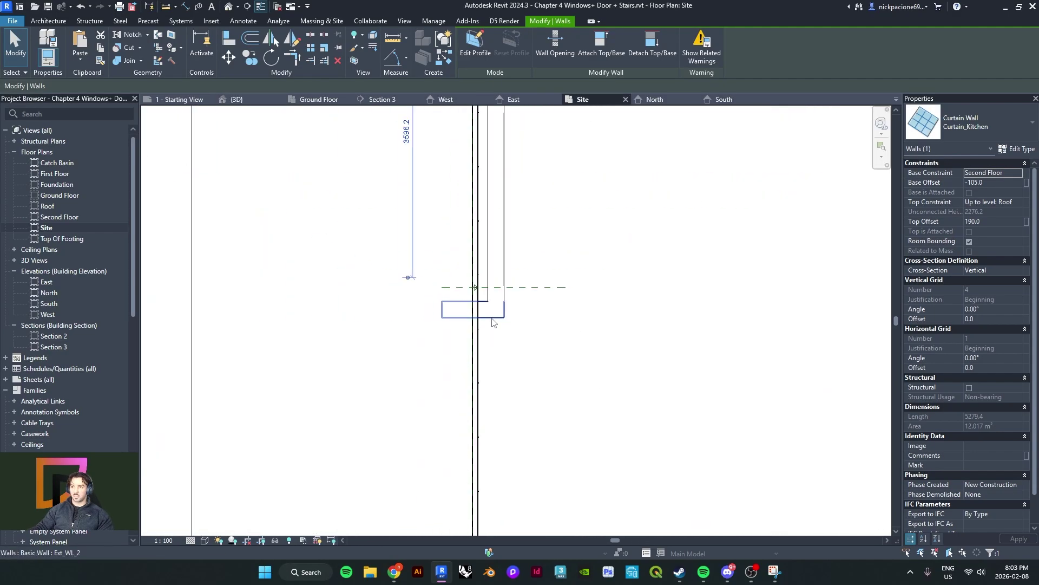
scroll(494, 323, "down", 5)
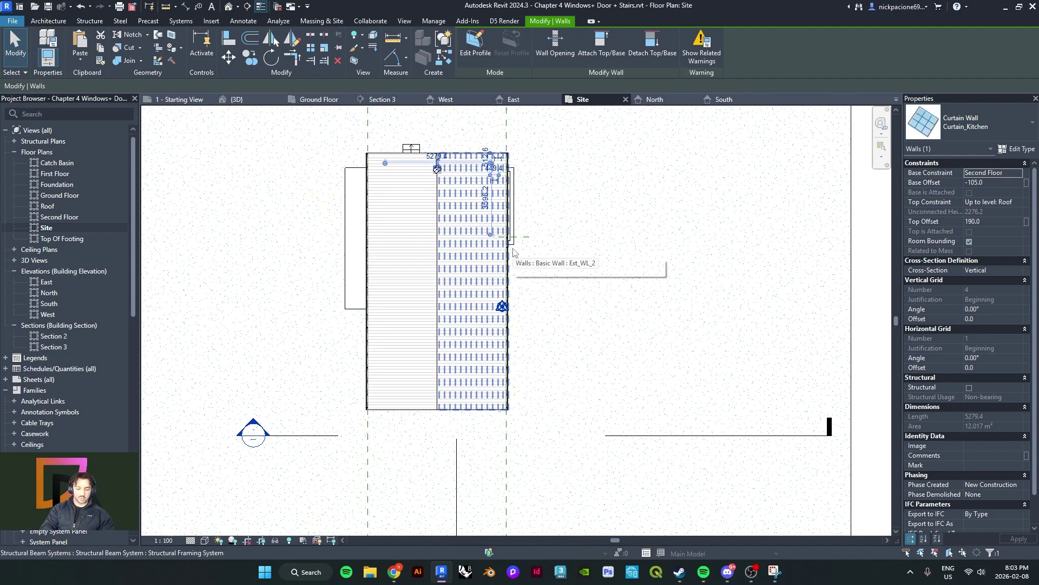
key("d")
key("m")
scroll(490, 244, "up", 2)
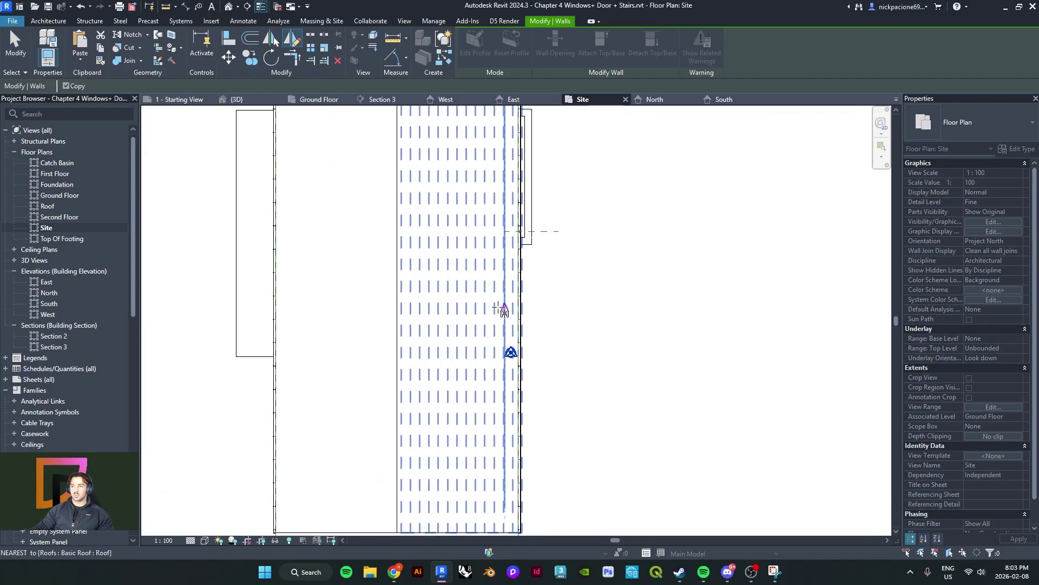
scroll(526, 303, "up", 3)
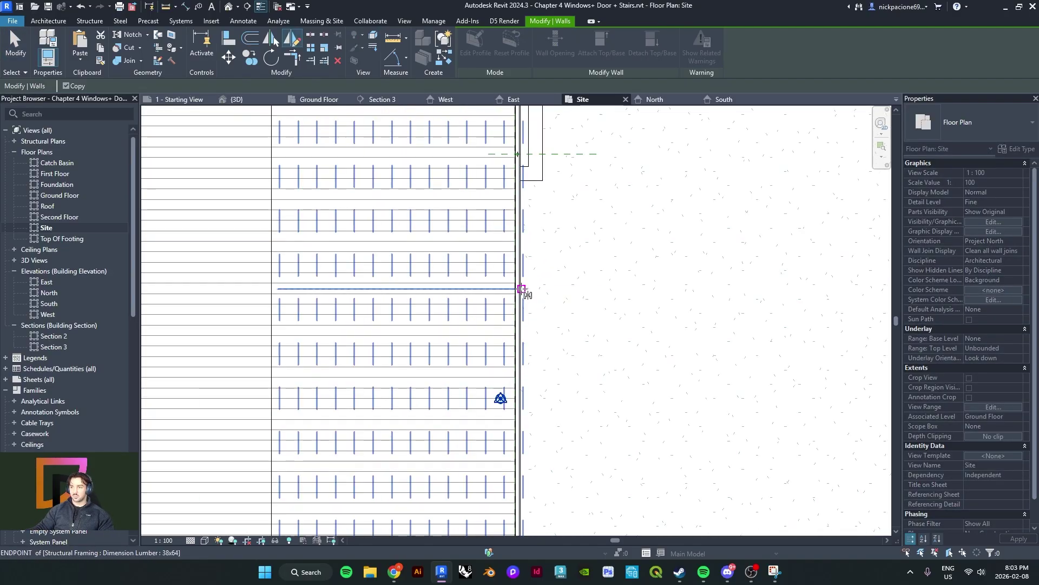
scroll(522, 293, "down", 5)
scroll(379, 295, "up", 4)
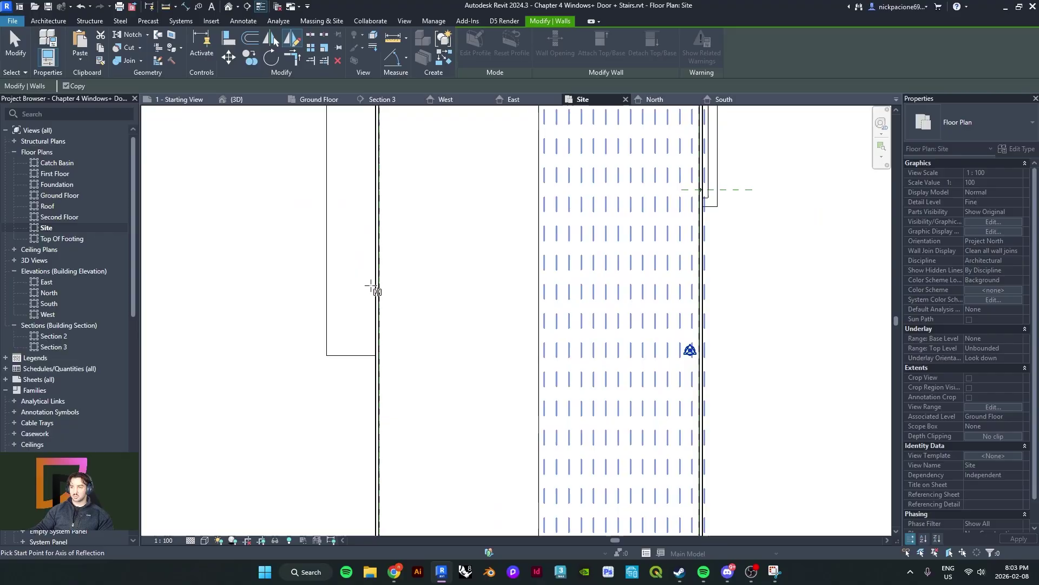
scroll(374, 289, "down", 1)
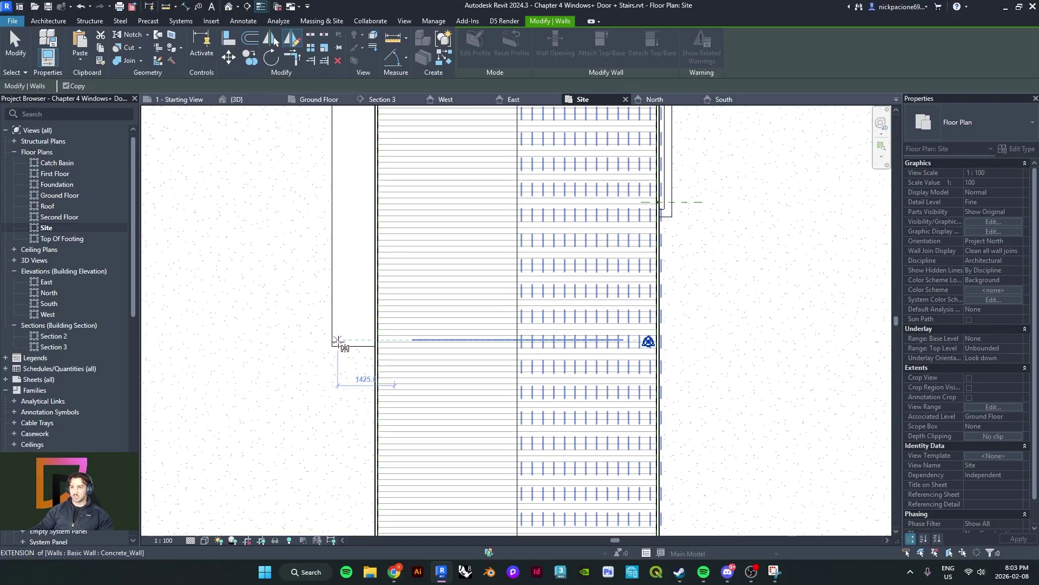
scroll(370, 302, "down", 2)
scroll(374, 306, "up", 3)
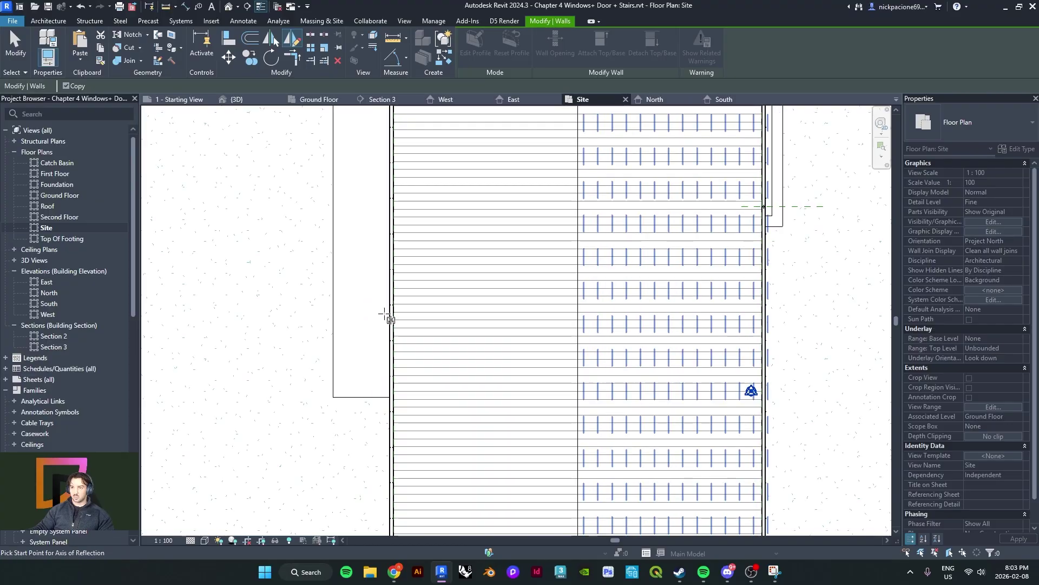
left_click(390, 324)
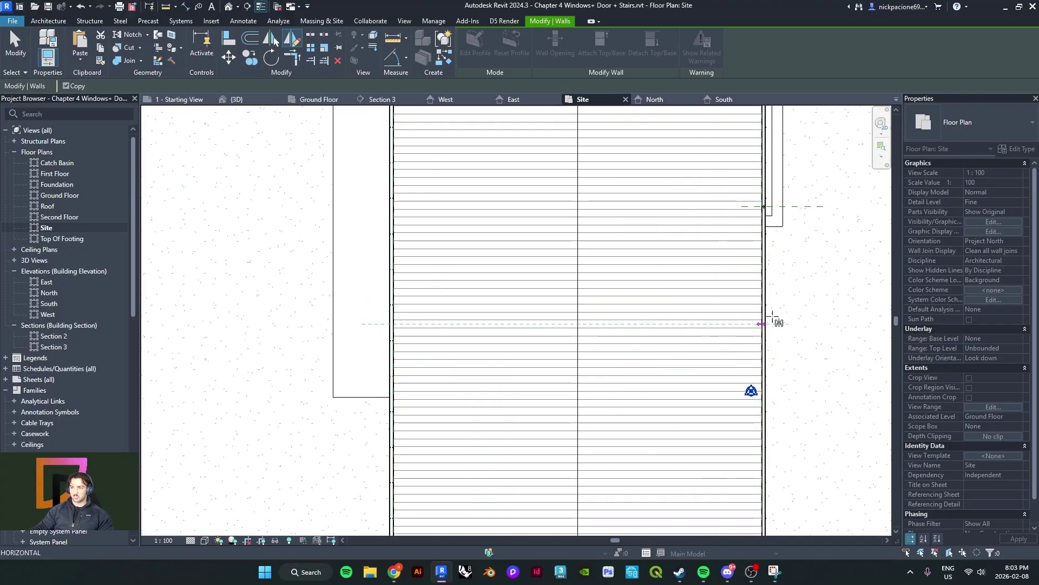
left_click(824, 320)
scroll(785, 337, "down", 4)
middle_click_drag(783, 337, 657, 320)
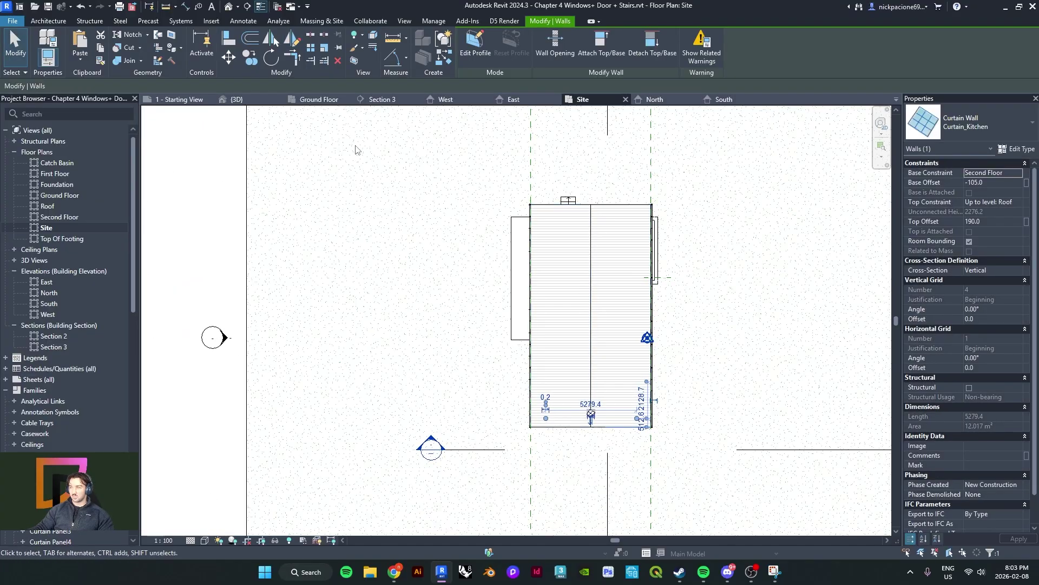
Return to the 3D view and switch to Chrome to check the gable window in the reference photo
left_click(229, 7)
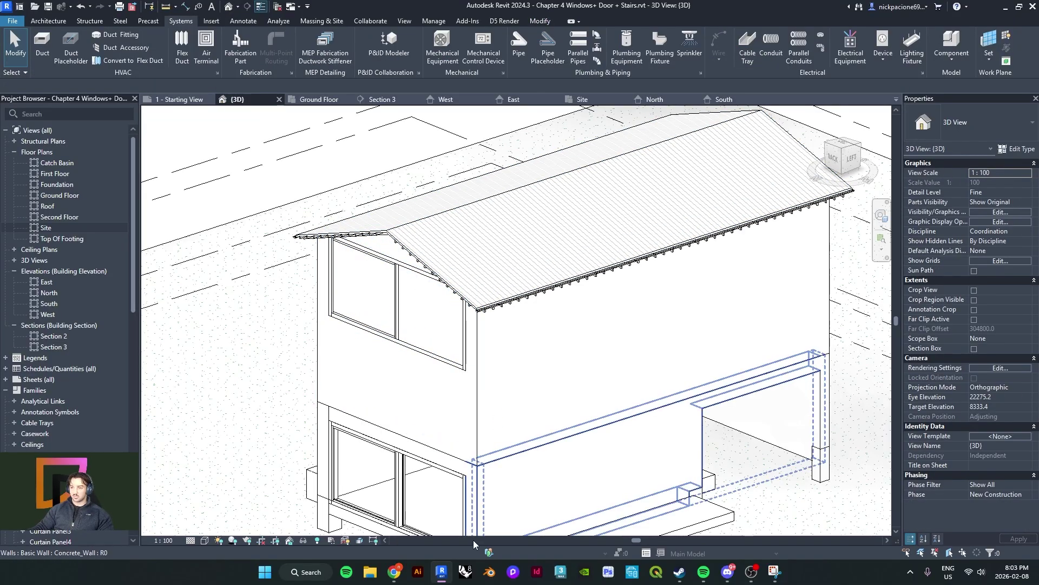
left_click(395, 572)
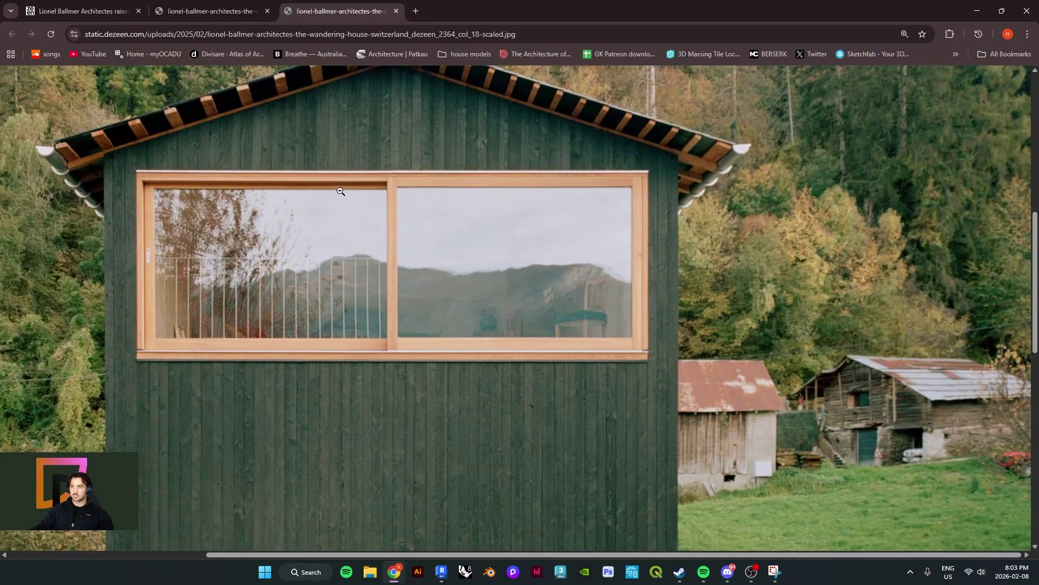
Switch to Revit and inspect the upper curtain window and siding wall on the front gable from several angles
left_click(211, 10)
left_click(977, 6)
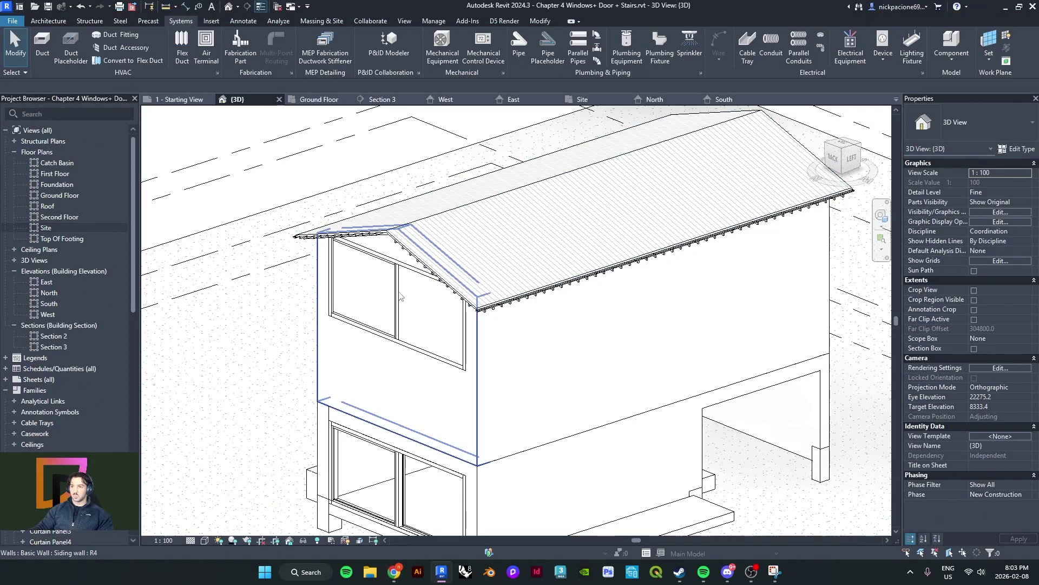
left_click(463, 372)
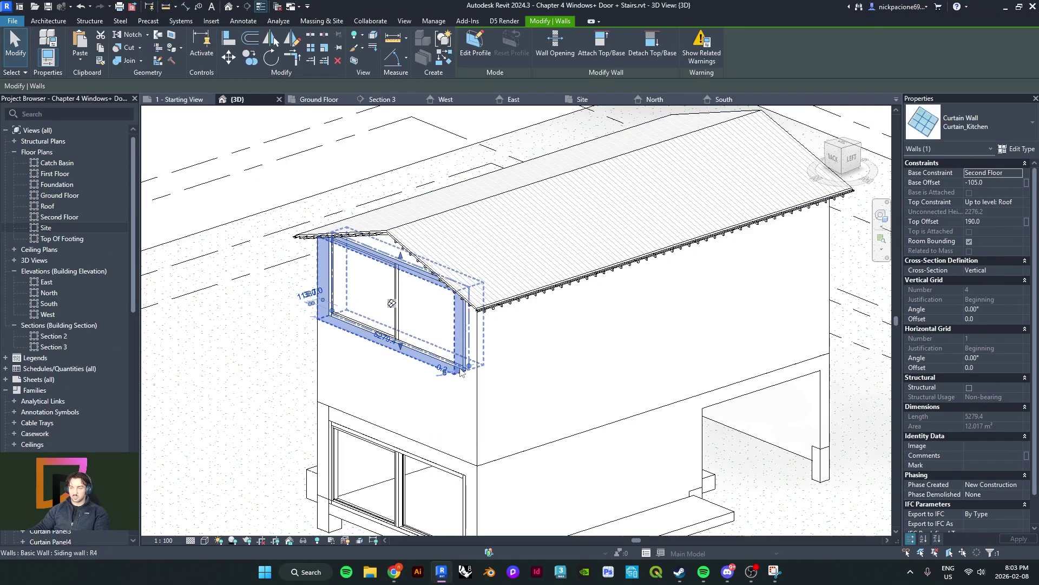
key("Escape")
middle_click_drag(647, 360, 533, 398, "shift")
middle_click_drag(533, 397, 639, 355)
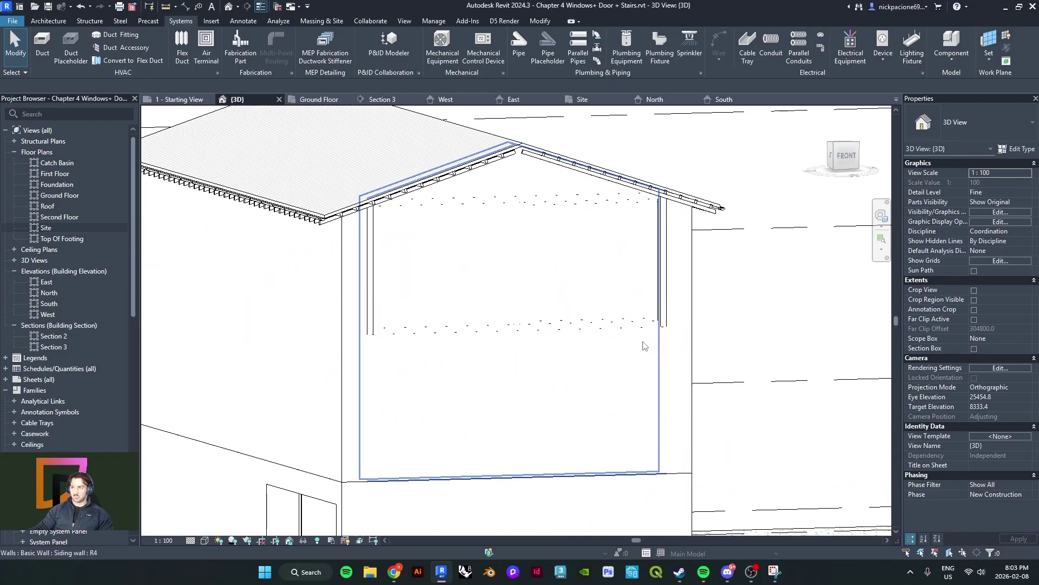
left_click(636, 355)
middle_click_drag(533, 363, 578, 341, "shift")
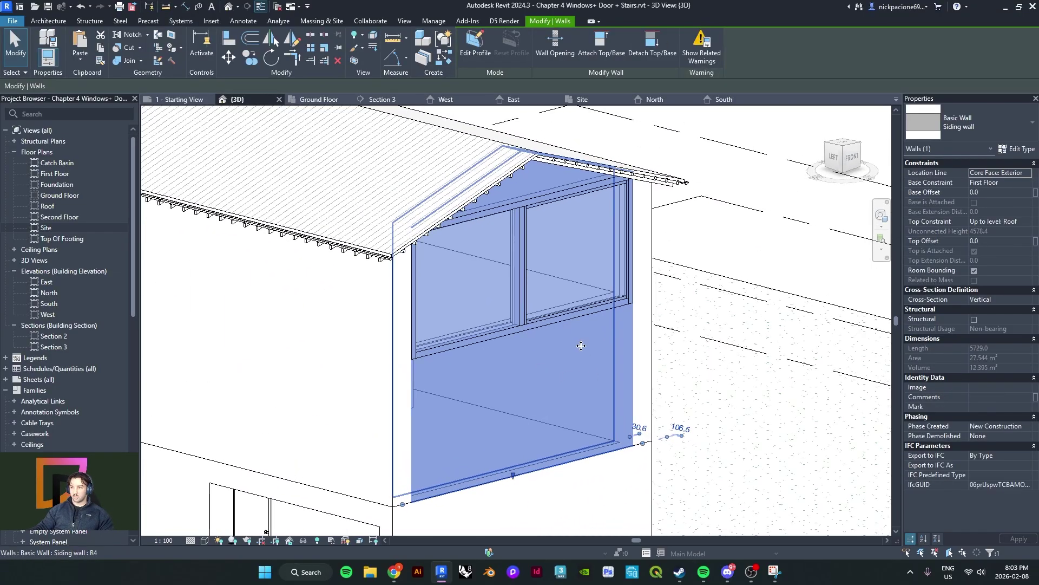
scroll(575, 337, "up", 2)
key("Escape")
middle_click_drag(665, 289, 458, 490, "shift")
scroll(313, 322, "down", 3)
left_click(353, 360)
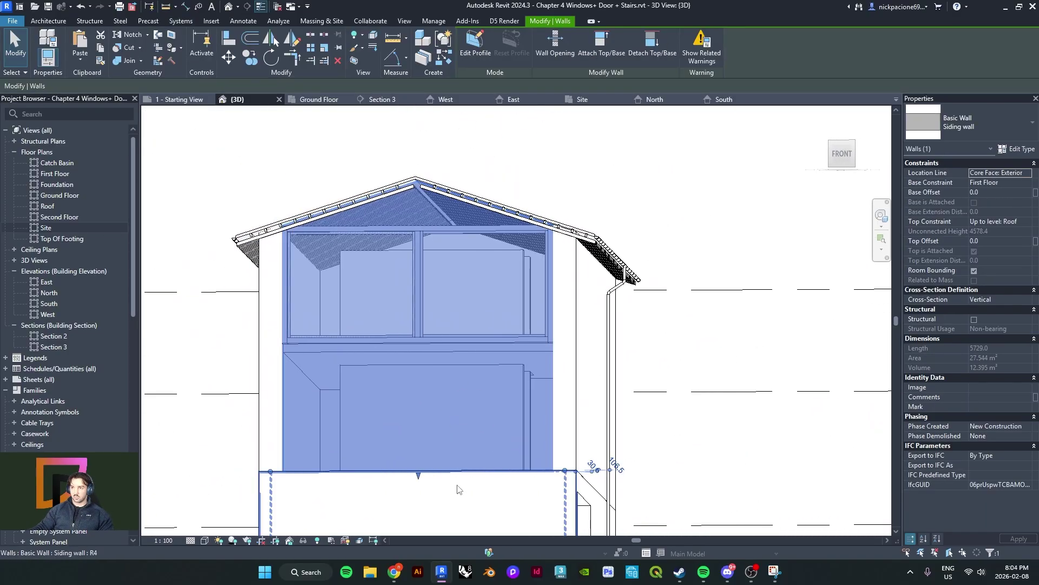
Check the reference photo of the gable window in Chrome, and compare it with the front siding wall in Revit
left_click(395, 572)
key("ctrl+Tab")
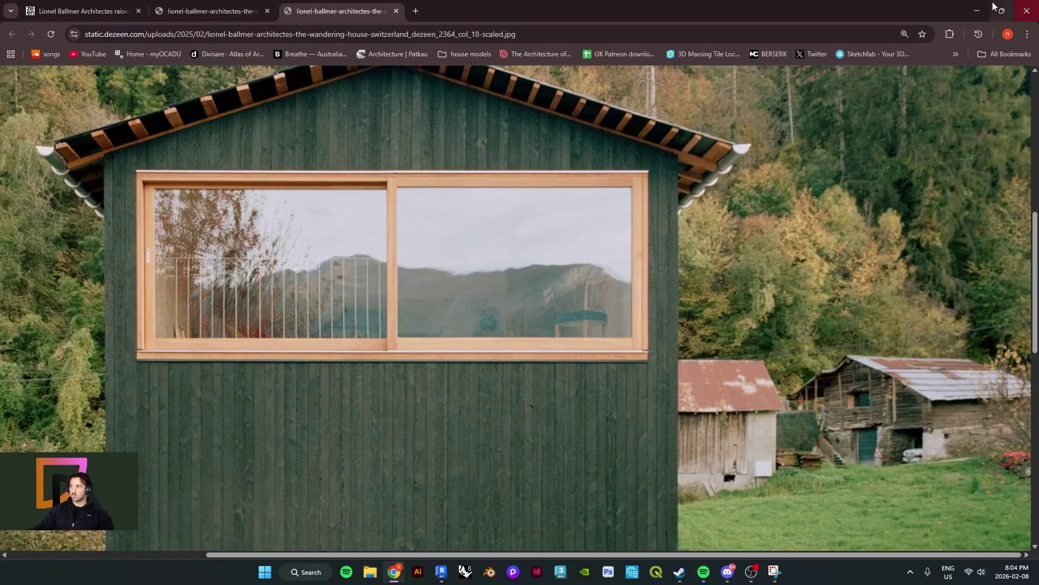
left_click(977, 11)
scroll(545, 357, "up", 4)
key("Escape")
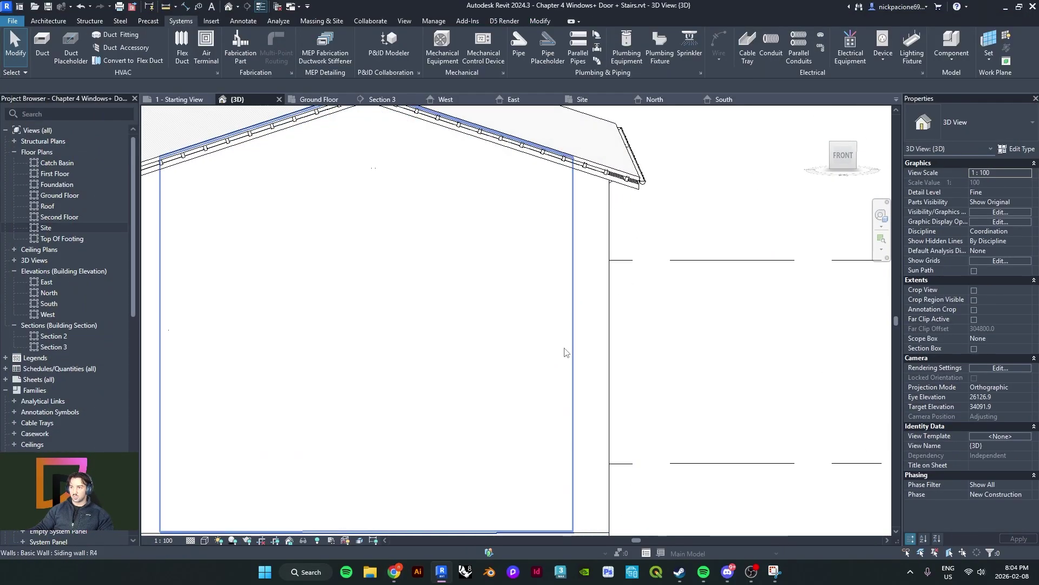
left_click(569, 347)
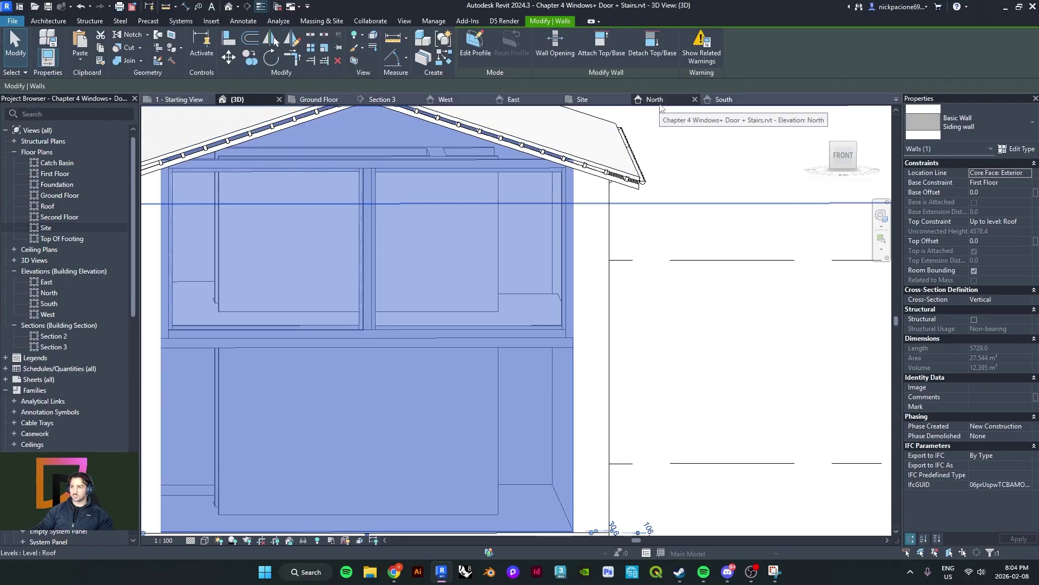
middle_click_drag(650, 205, 657, 416, "shift")
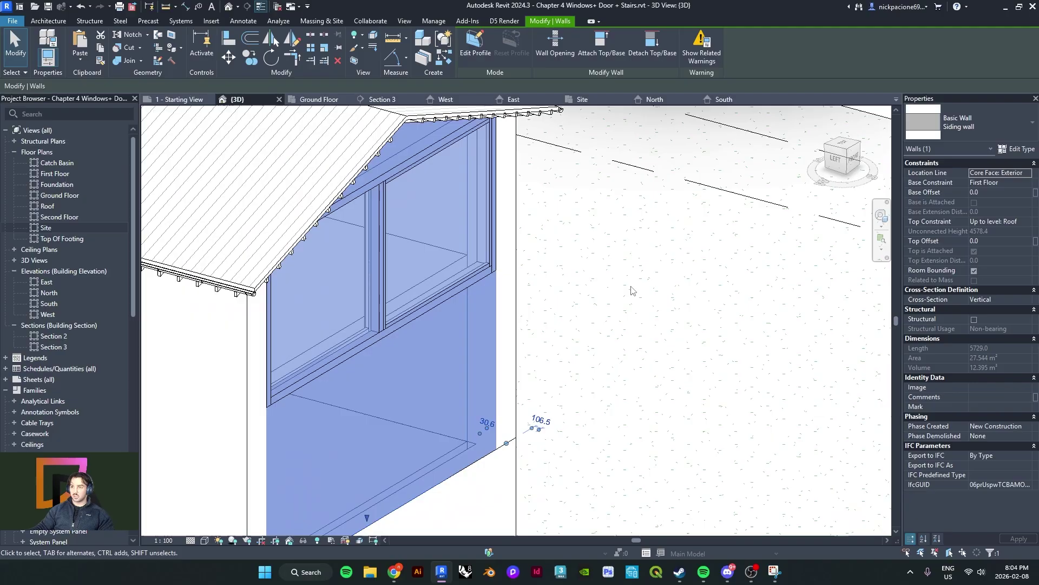
Open the South elevation and frame the gable end's upper floor with the wall deselected
left_click(658, 100)
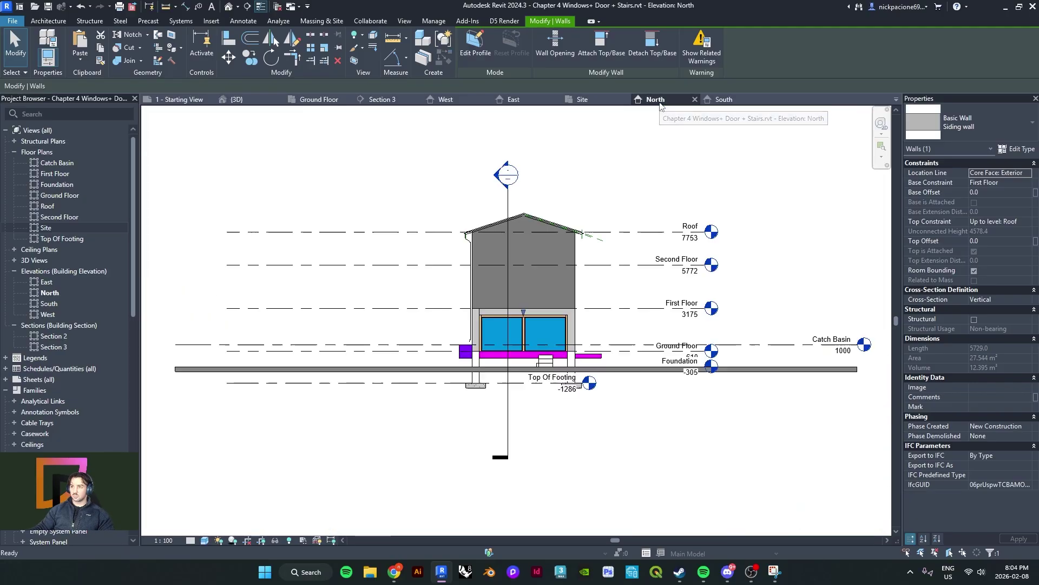
left_click(721, 100)
scroll(496, 354, "down", 5)
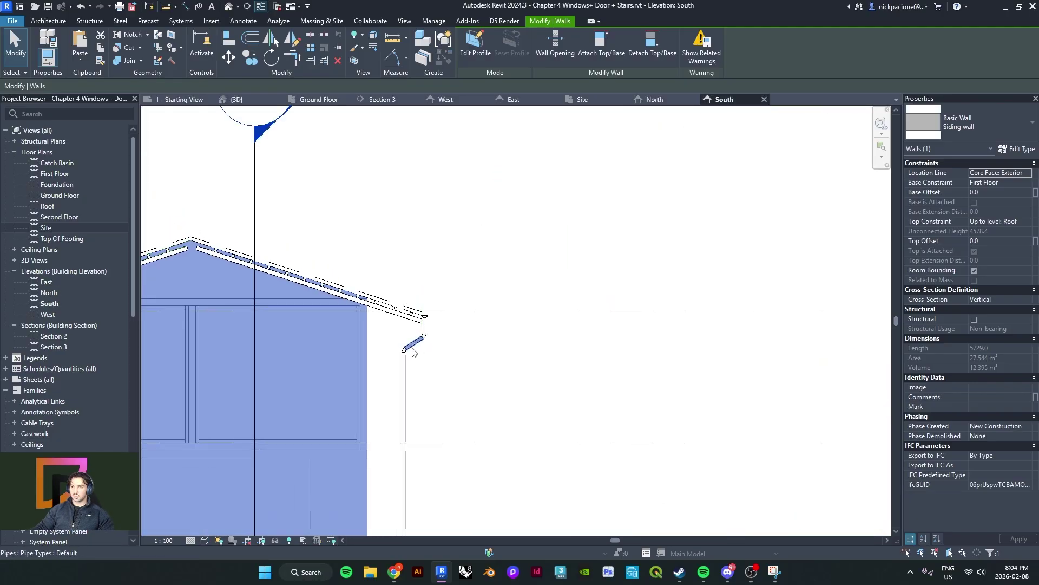
scroll(459, 382, "up", 2)
left_click(378, 385)
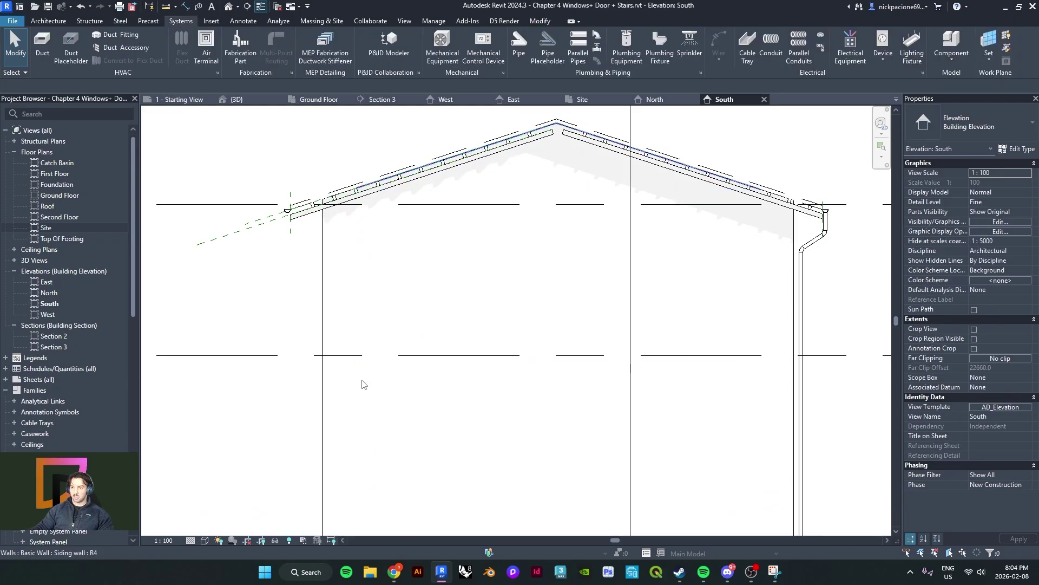
Remove the AD_Elevation view template from the South elevation by assigning <None>
left_click(205, 541)
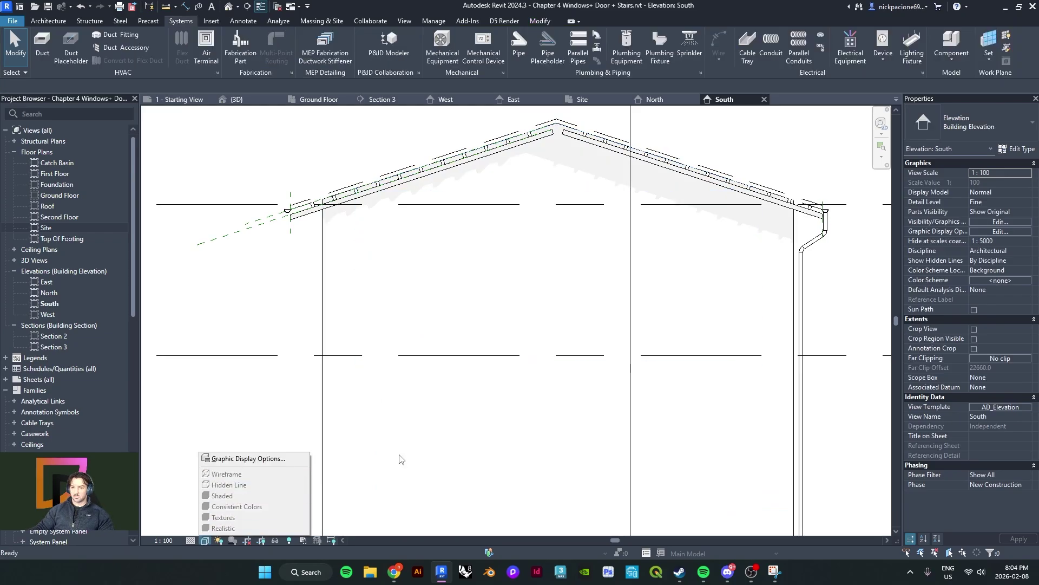
left_click(967, 398)
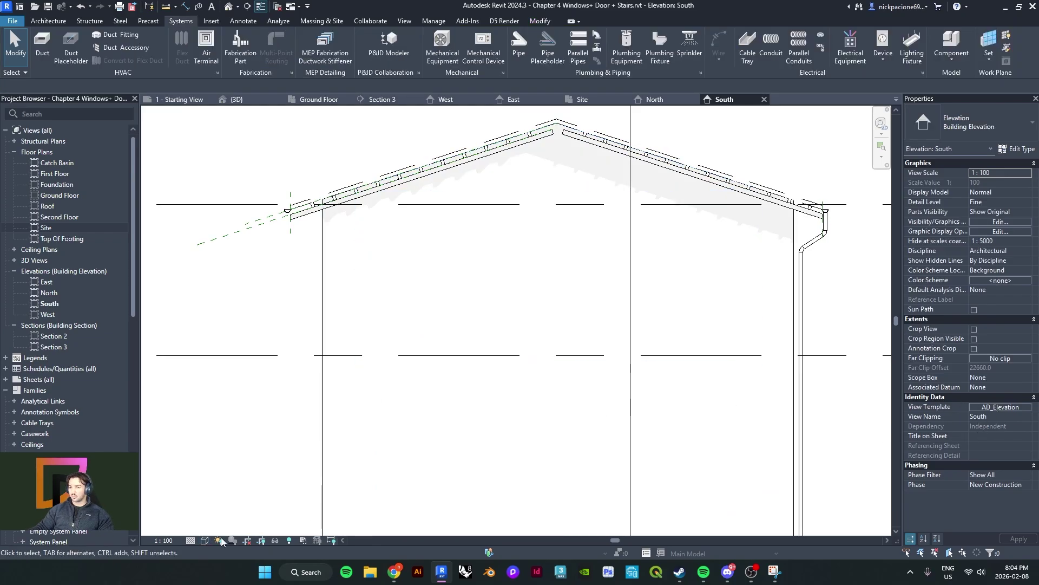
left_click(205, 540)
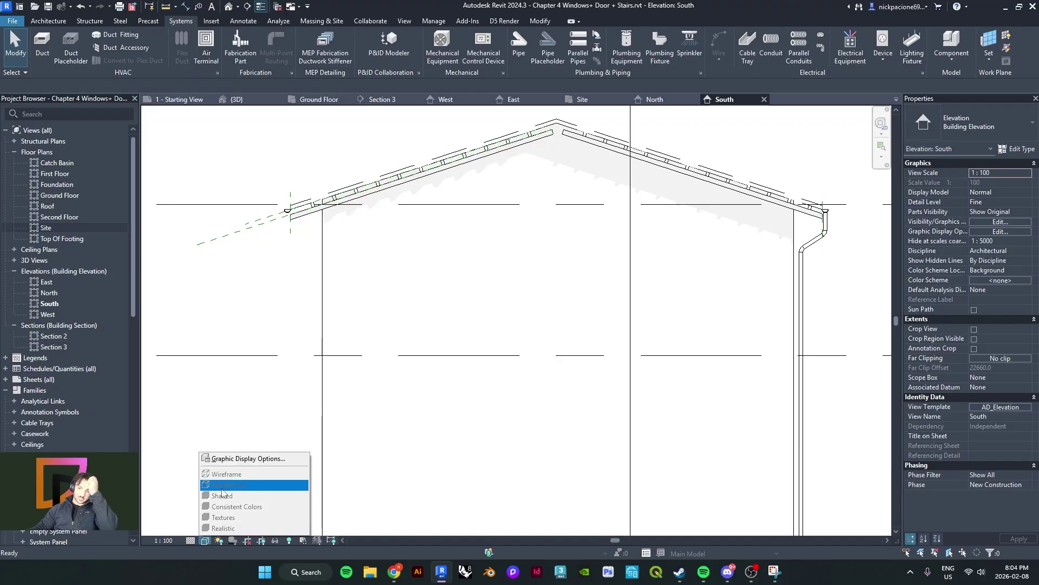
left_click(998, 410)
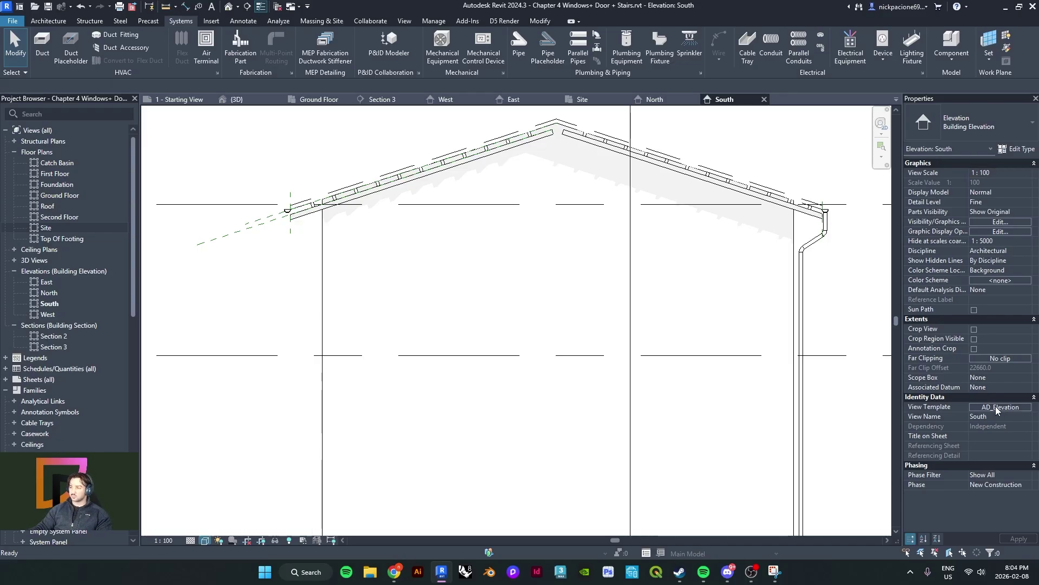
left_click(998, 410)
left_click(393, 256)
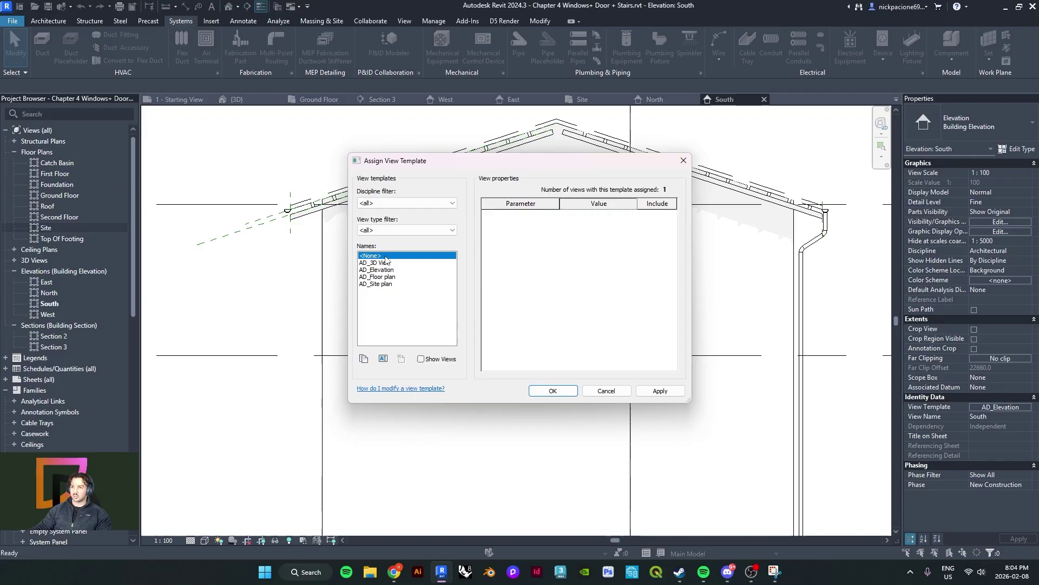
left_click(660, 392)
left_click(555, 391)
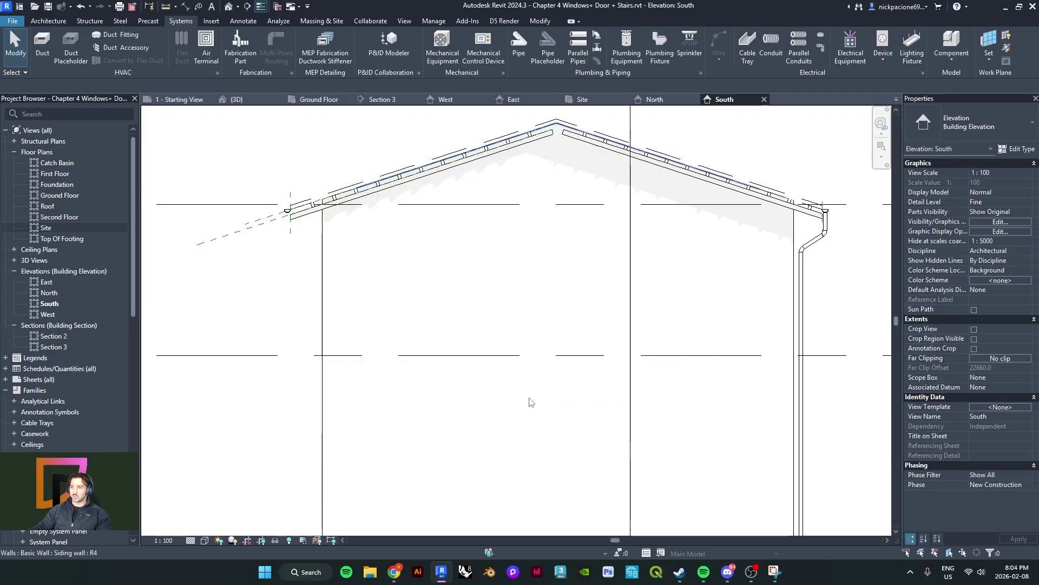
Set the South elevation's visual style to Wireframe and select the upper-floor Curtain_Kitchen curtain wall
scroll(413, 411, "down", 2)
scroll(406, 390, "up", 2)
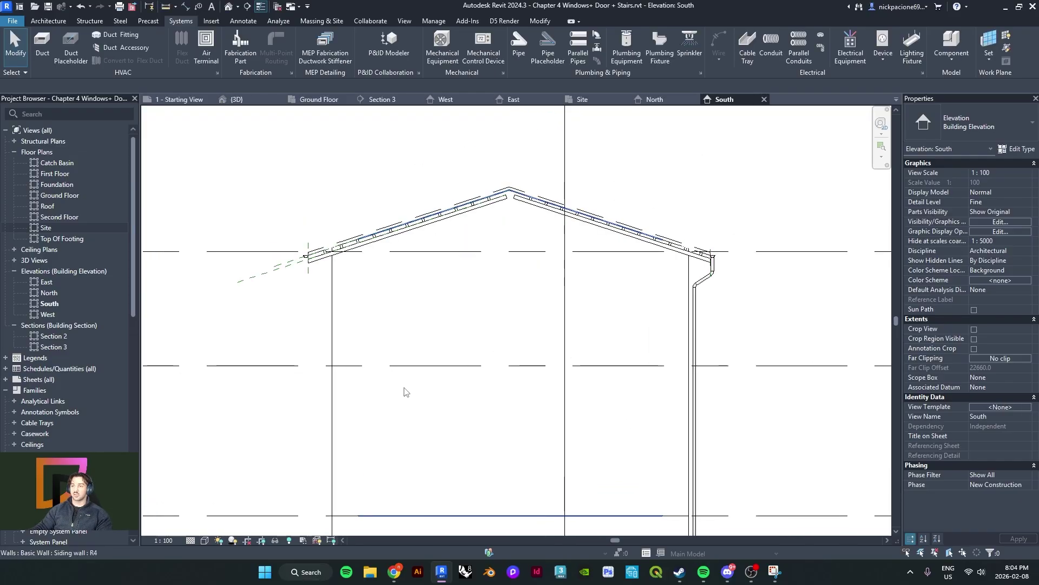
left_click(205, 540)
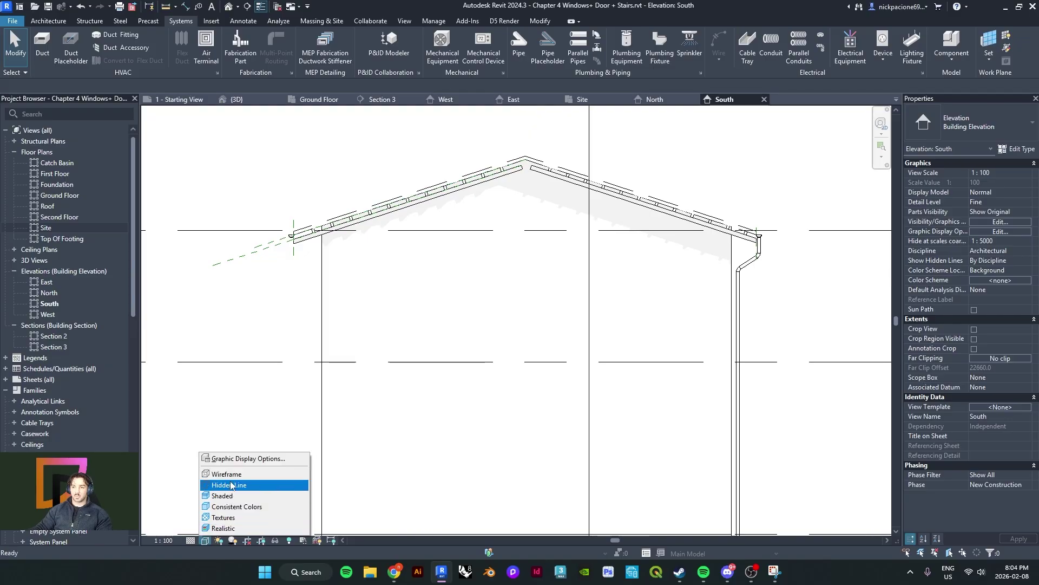
left_click(232, 473)
left_click(410, 300)
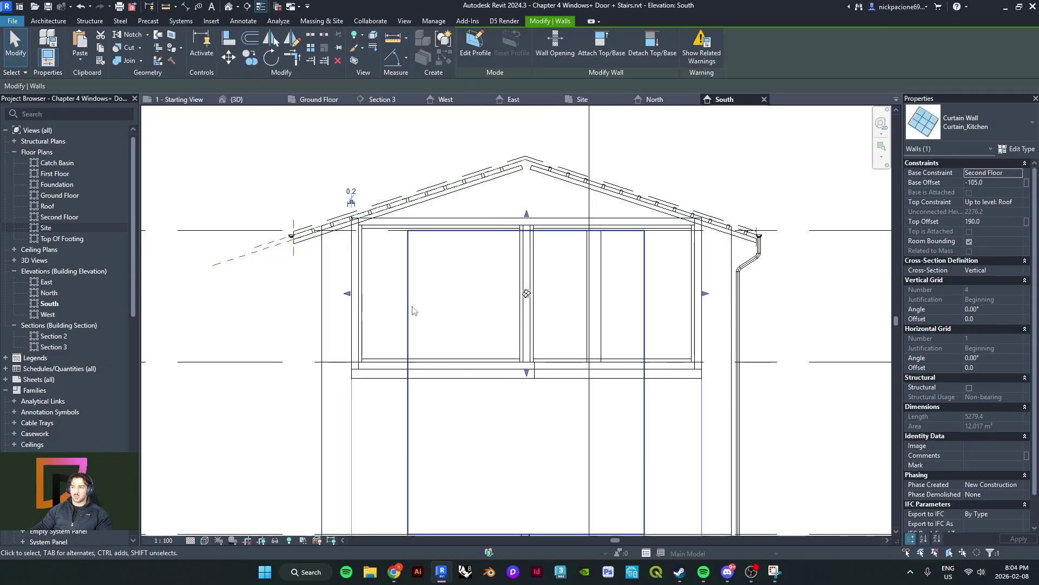
middle_click_drag(552, 309, 523, 282)
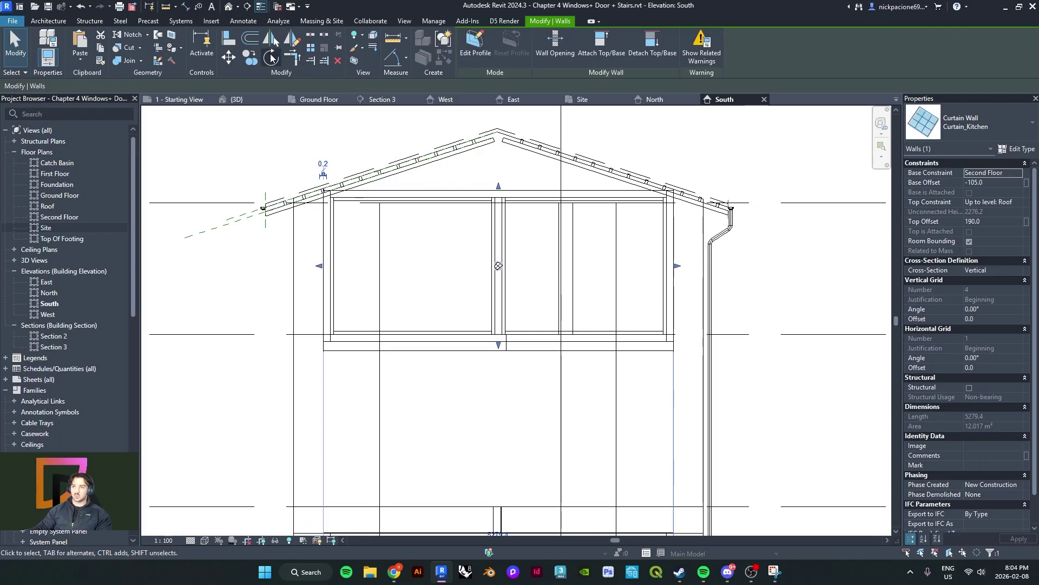
left_click(229, 57)
scroll(324, 349, "up", 2)
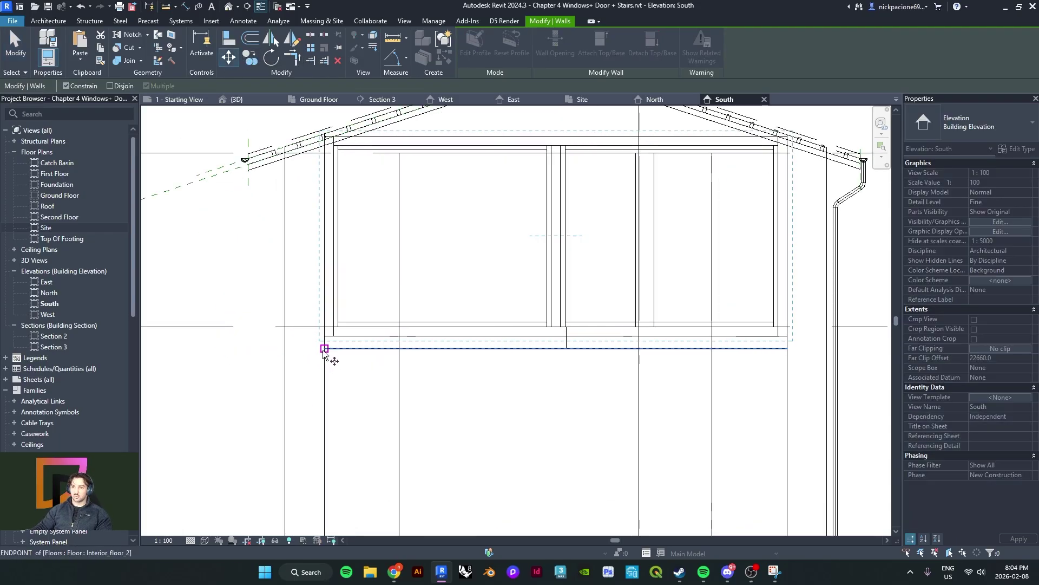
key("Escape")
scroll(320, 368, "down", 2)
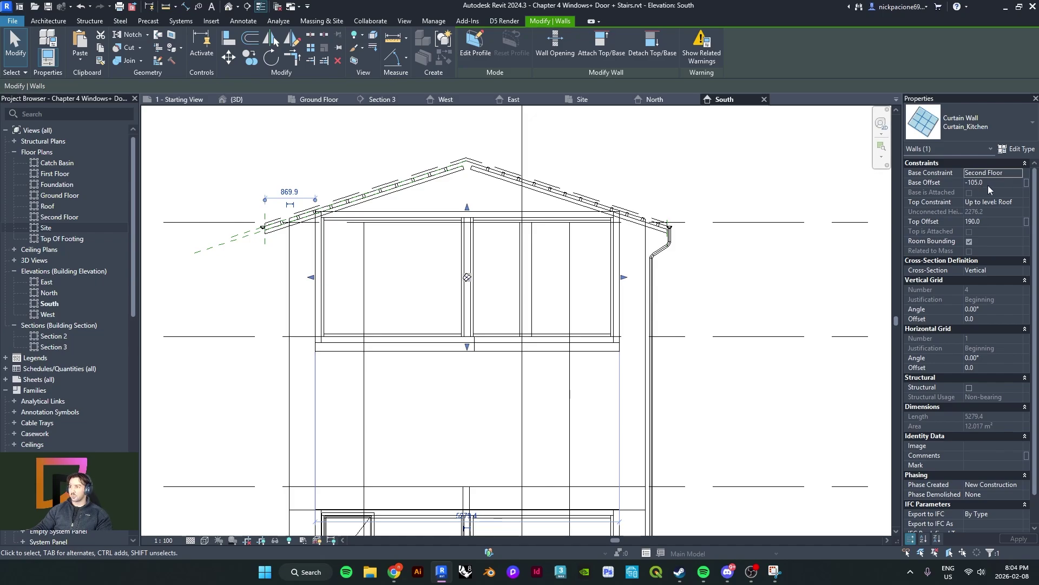
Set the upper curtain wall's top offset to -200 relative to the Roof level and deselect the wall
left_click(1018, 207)
left_click(1019, 205)
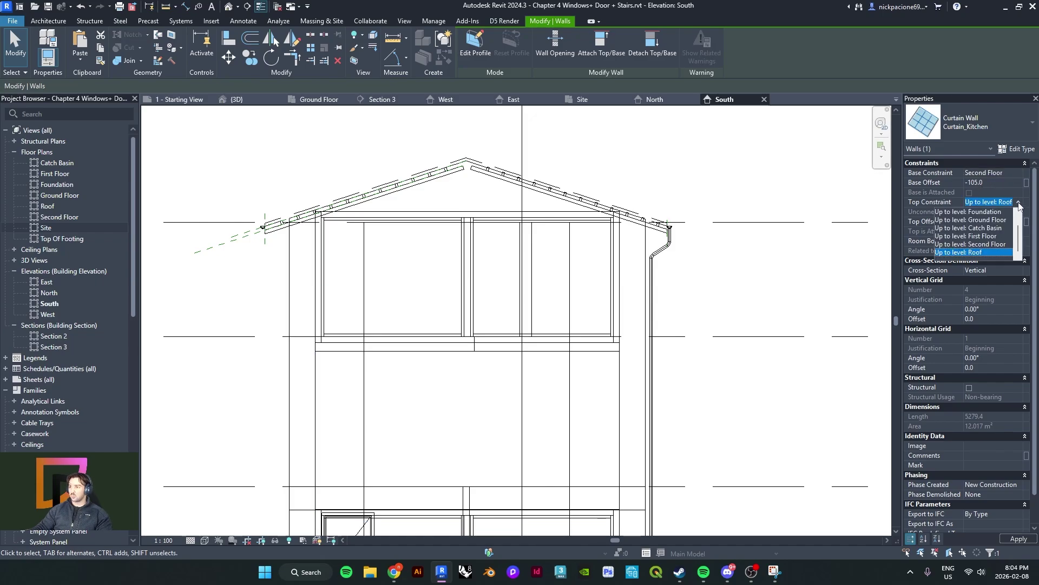
left_click(1019, 203)
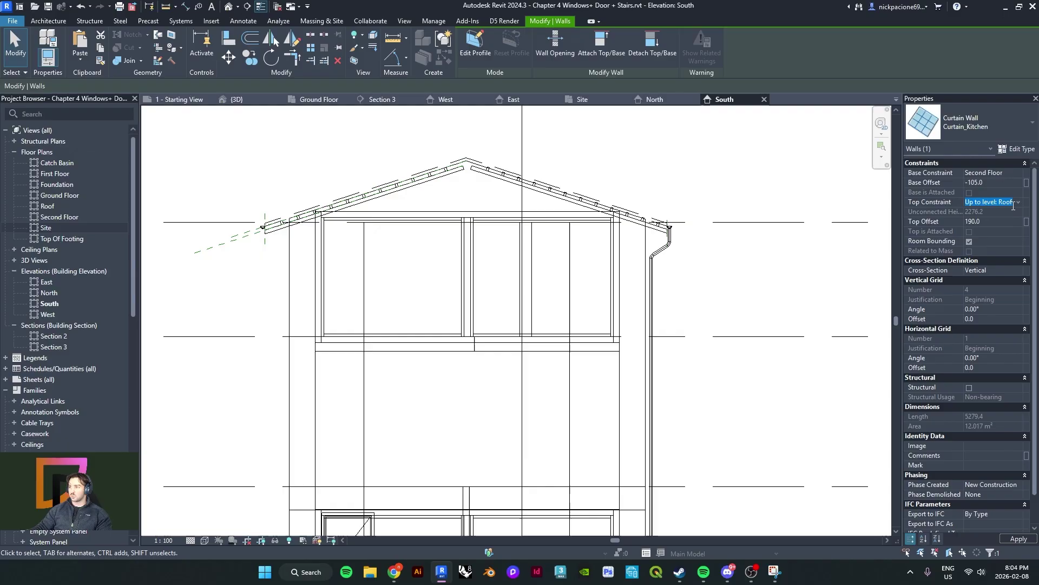
left_click(1021, 200)
left_click(1021, 200)
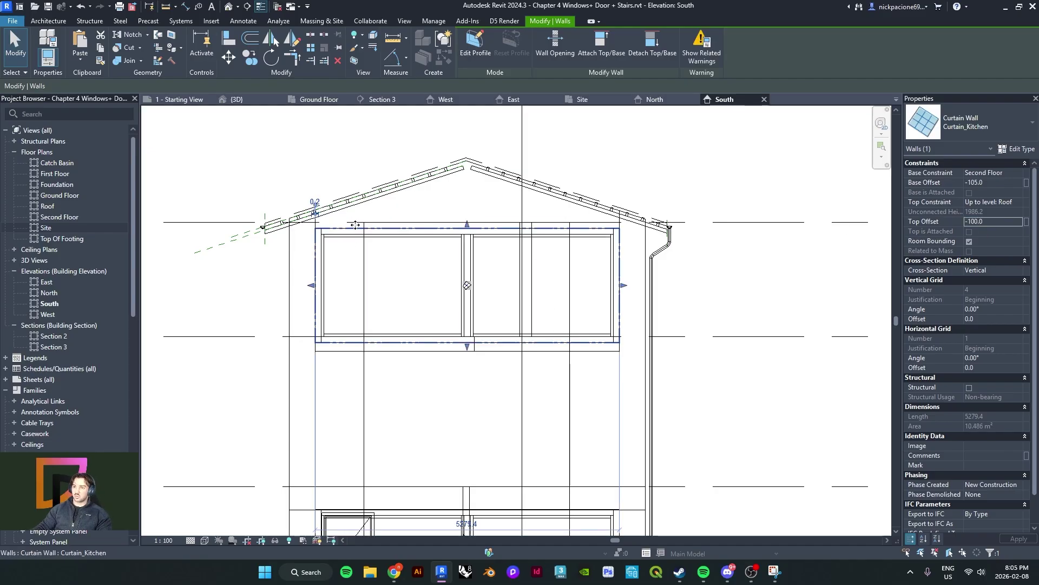
left_click(991, 222)
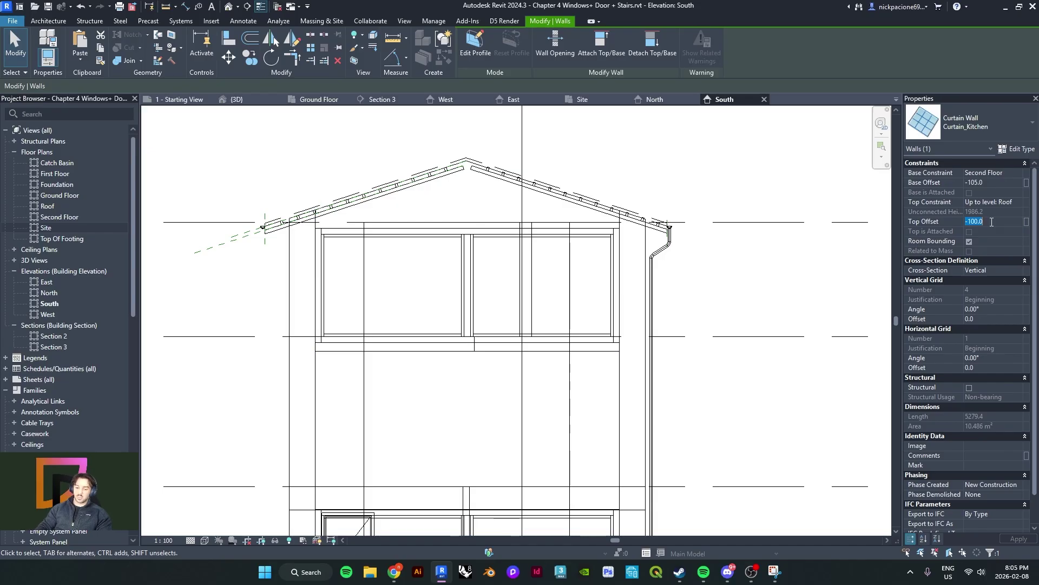
key("Return")
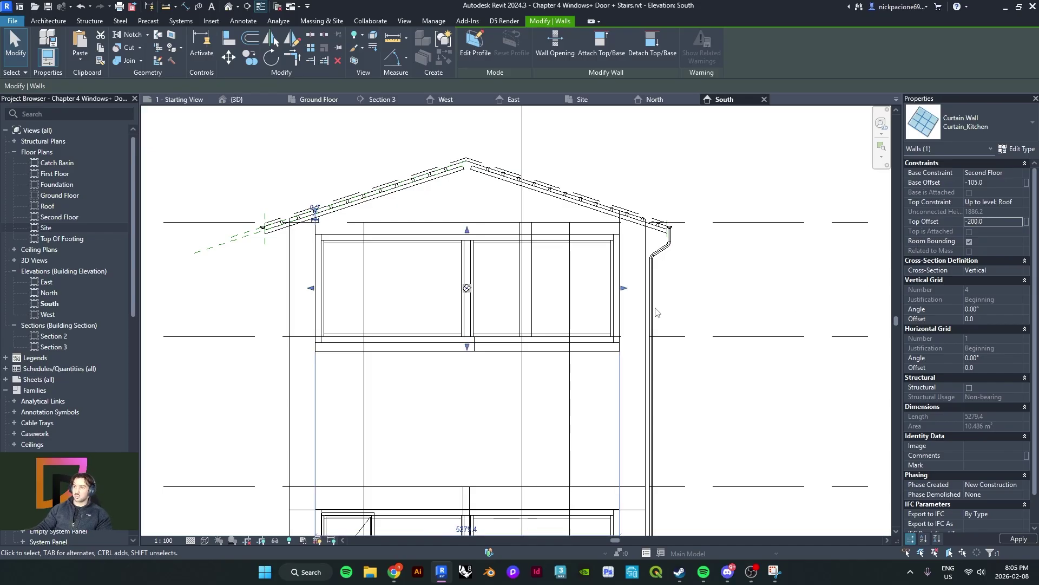
key("Escape")
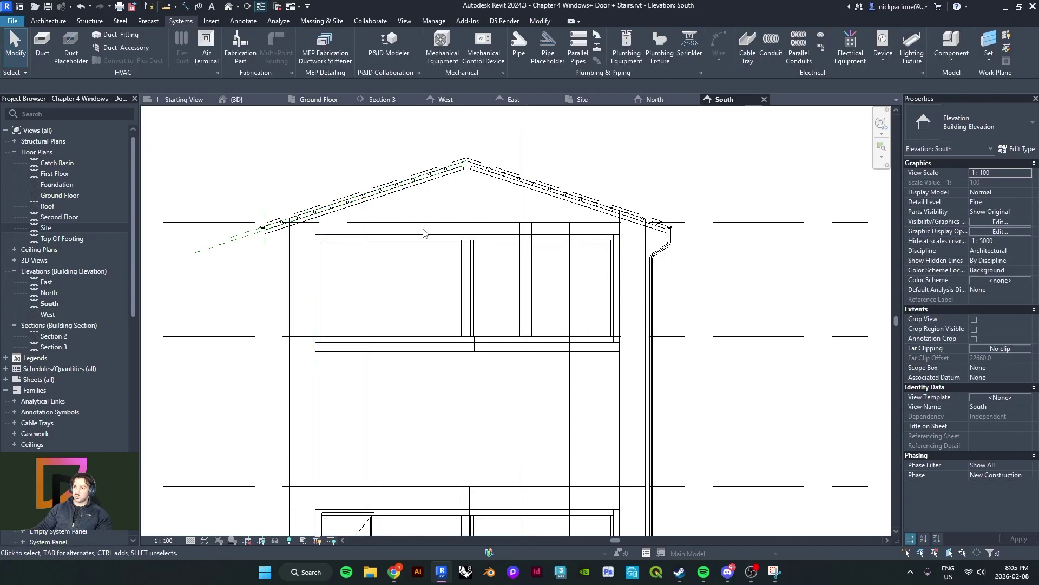
Examine the upper curtain window's head and sill against the roof and floor lines in the South elevation
left_click(395, 224)
scroll(358, 212, "up", 2)
key("Escape")
scroll(327, 279, "down", 1)
middle_click_drag(306, 323, 285, 273)
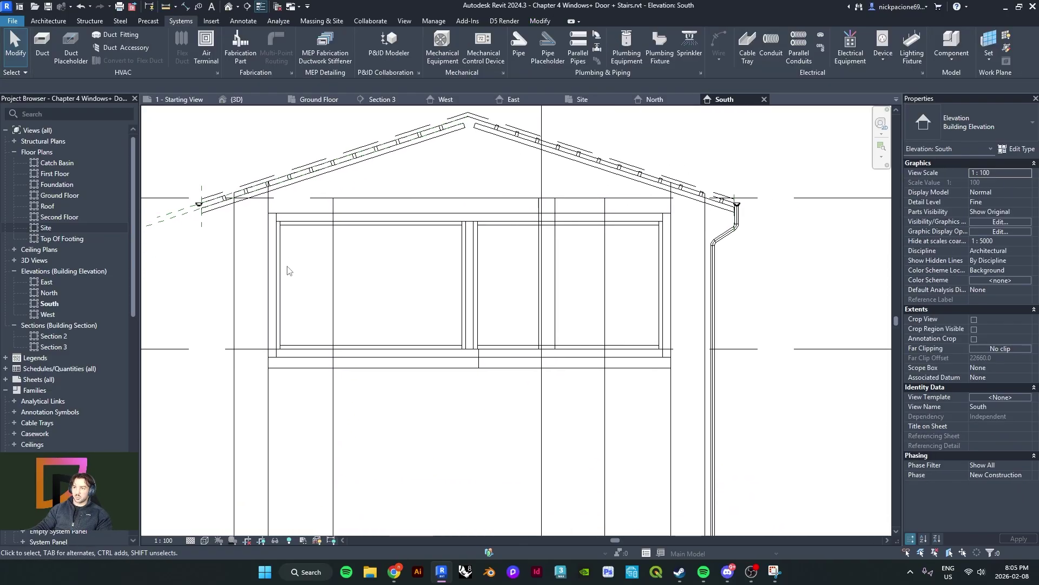
scroll(285, 272, "down", 1)
scroll(537, 274, "up", 1)
middle_click_drag(529, 241, 574, 241)
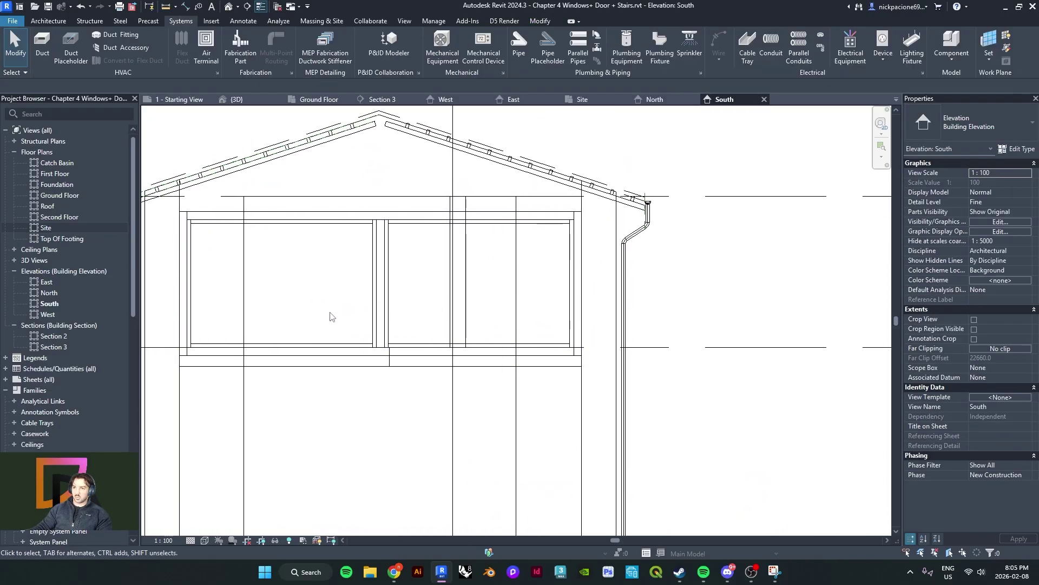
middle_click_drag(332, 316, 389, 316)
middle_click_drag(319, 396, 340, 378)
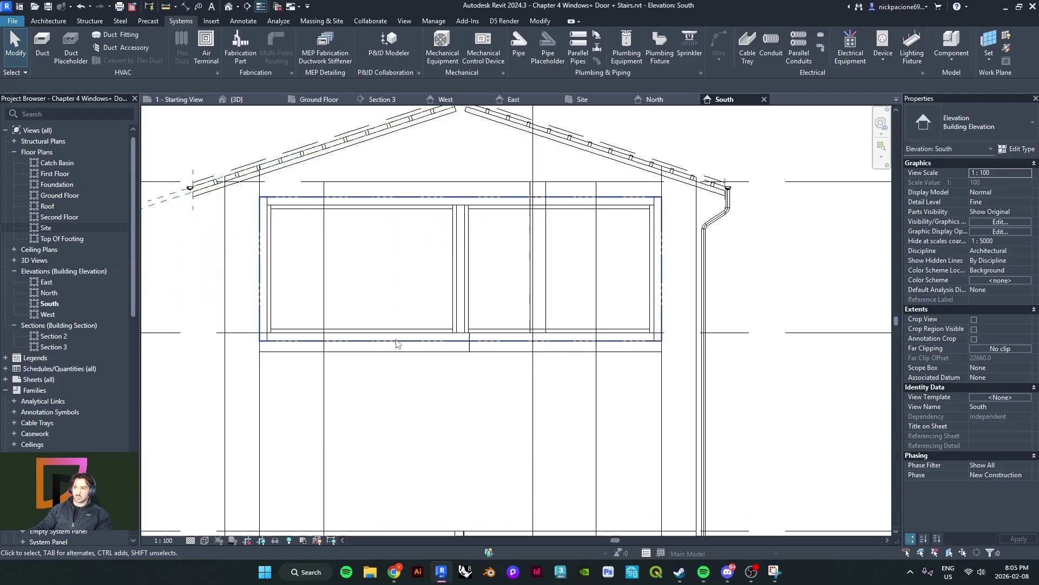
Set the South elevation's visual style to Hidden Line
left_click(205, 540)
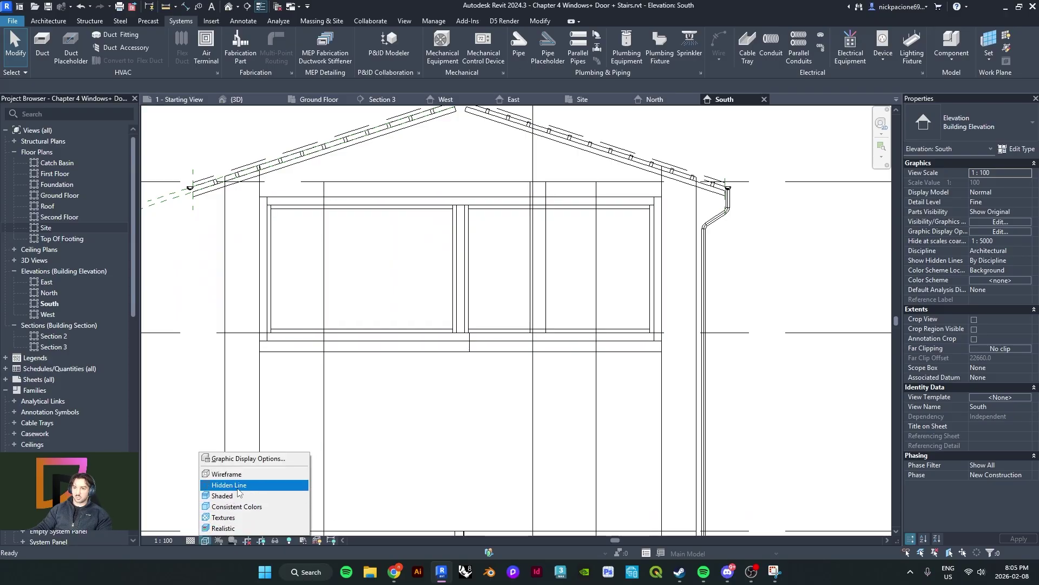
left_click(229, 484)
middle_click_drag(371, 281, 417, 330)
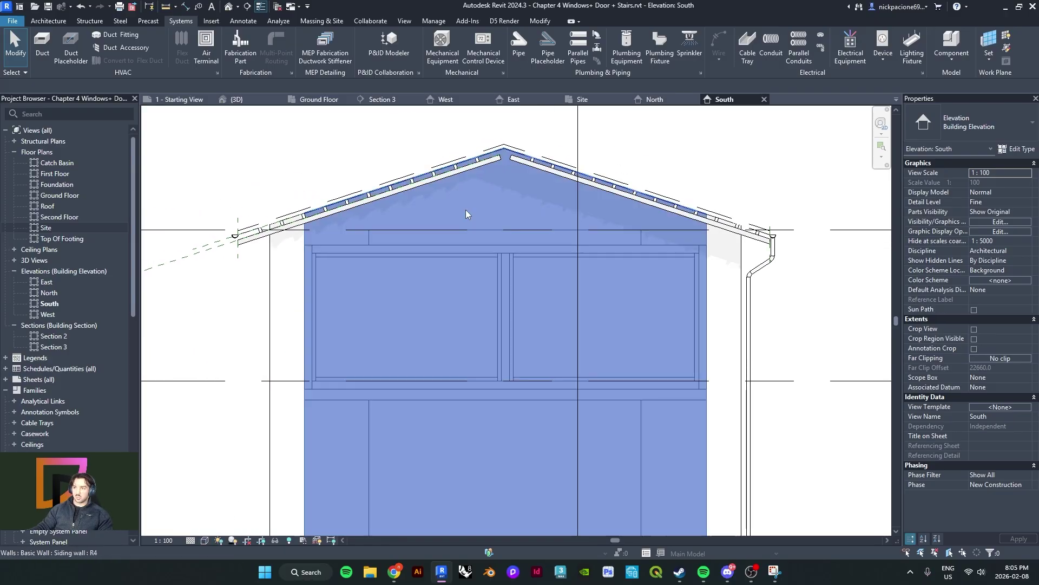
Open the upper gable siding wall's profile for editing in the South elevation
left_click(396, 370)
middle_click_drag(396, 370, 402, 349)
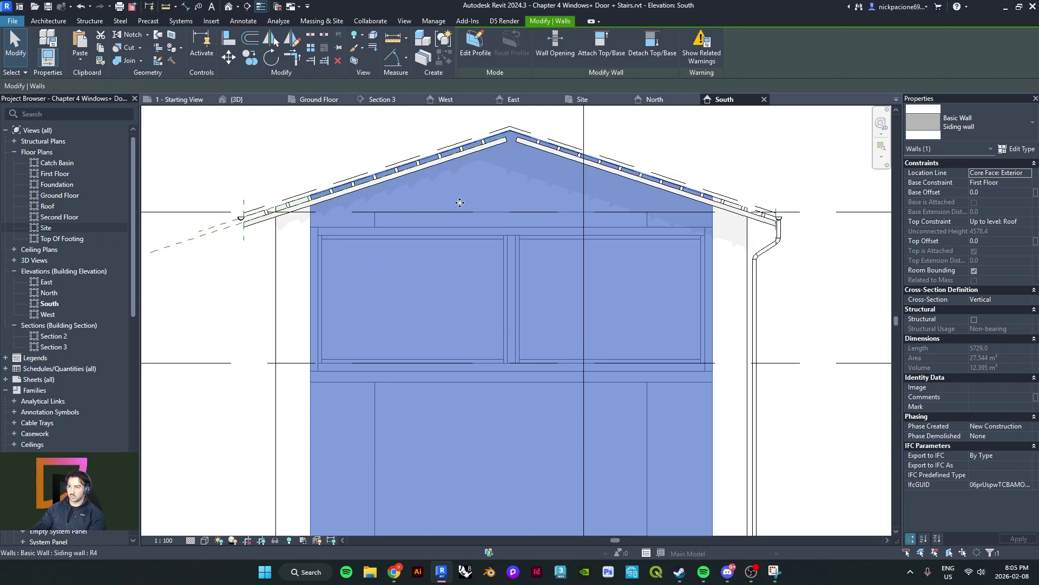
left_click(474, 54)
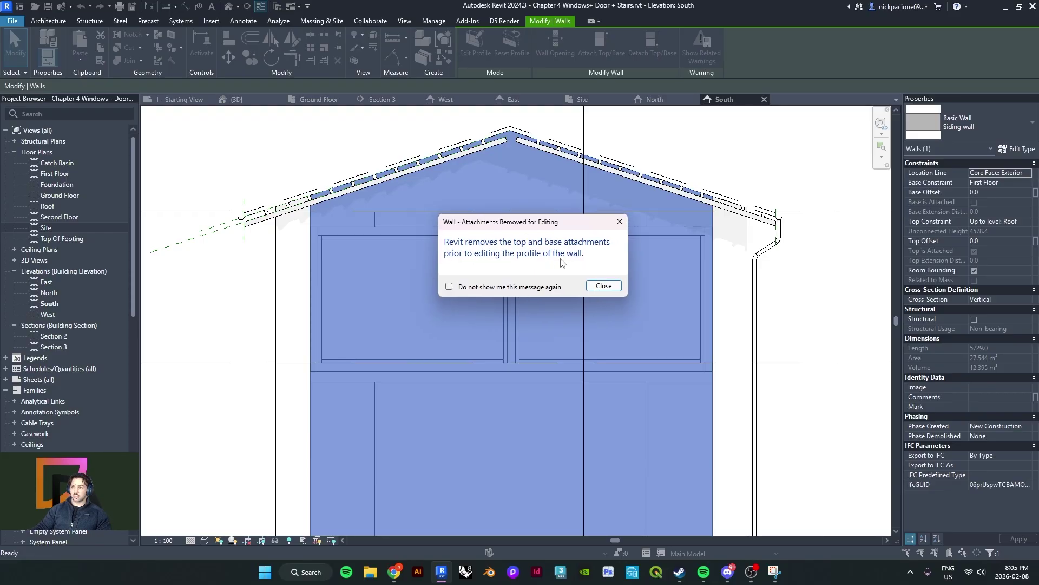
left_click(604, 286)
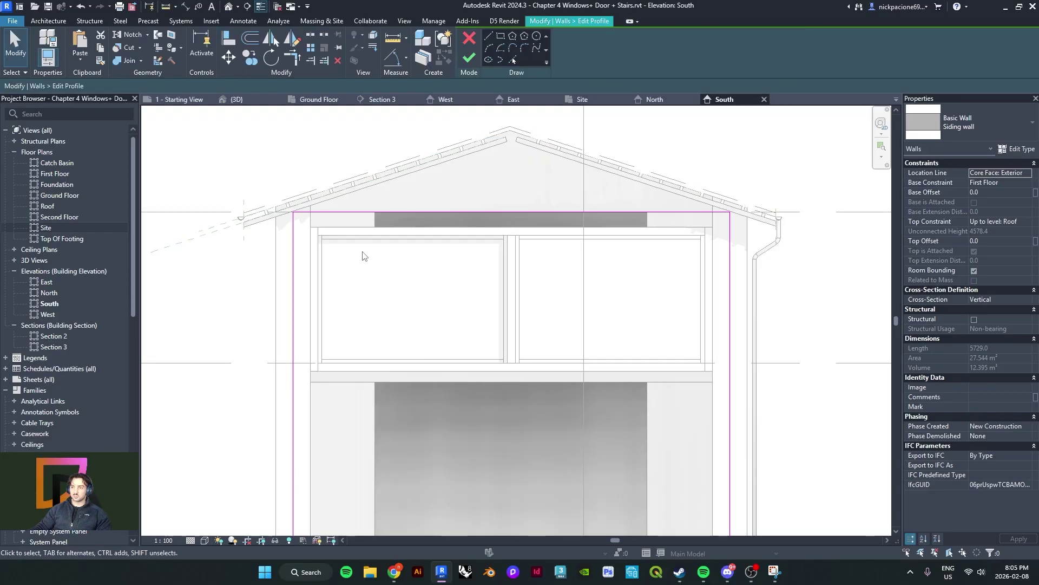
Sketch a rectangular opening around the outer edges of the upper curtain window in the siding wall's profile and finish the sketch
left_click(501, 37)
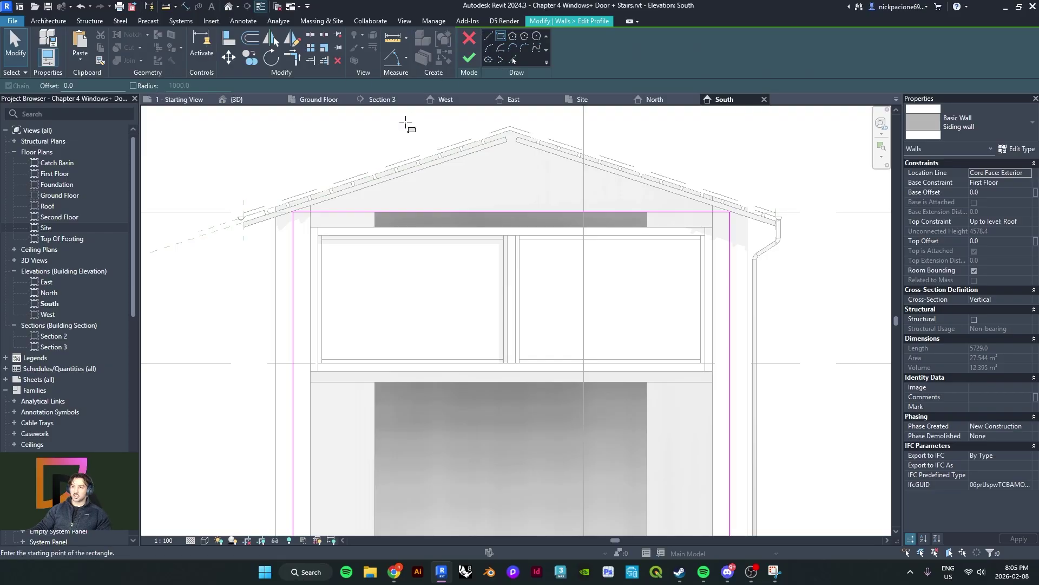
scroll(372, 178, "up", 3)
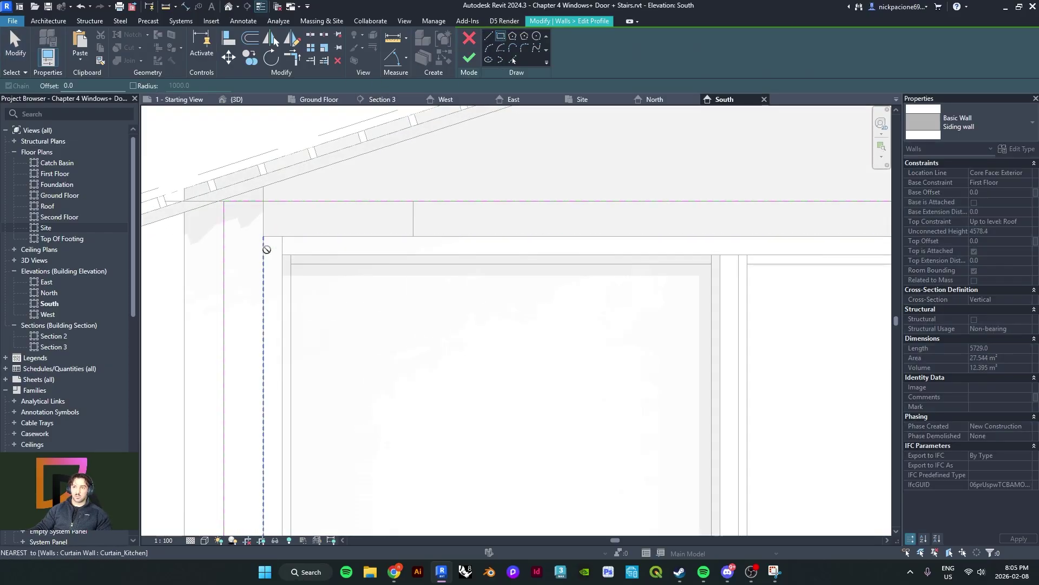
left_click(281, 256)
scroll(504, 343, "down", 3)
scroll(525, 352, "up", 5)
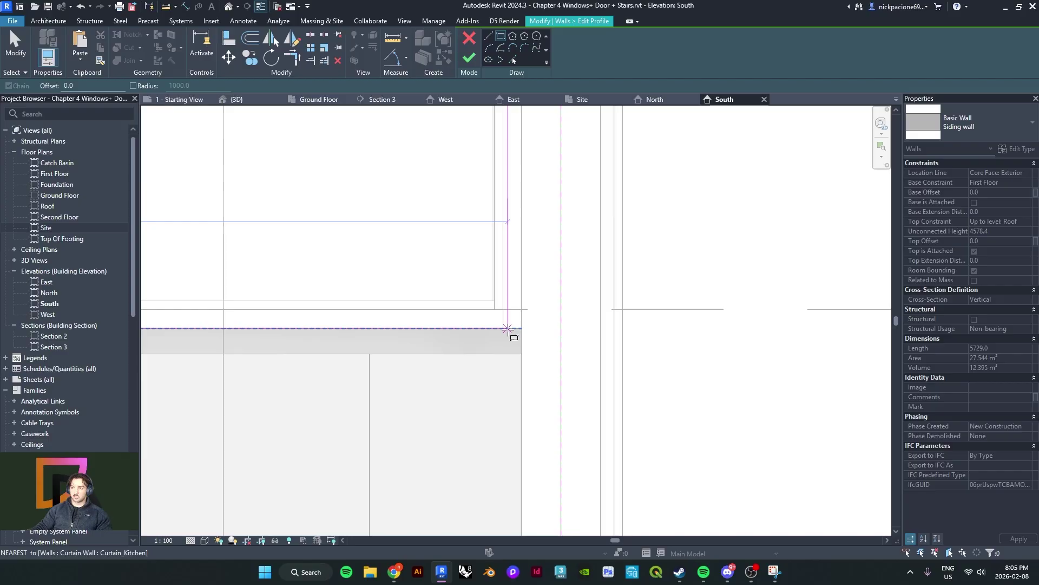
scroll(542, 417, "up", 1)
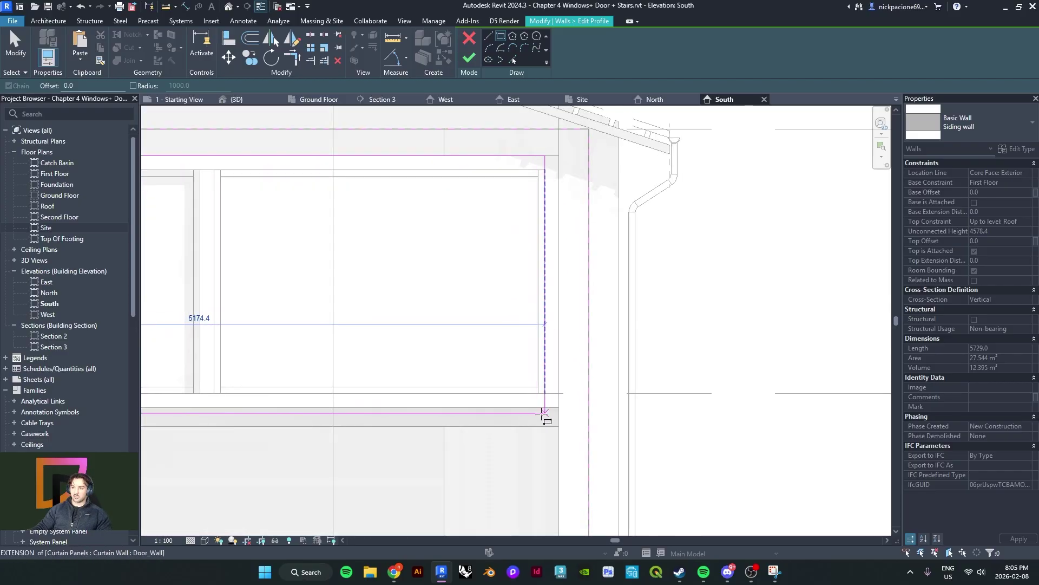
left_click(558, 407)
scroll(561, 405, "down", 2)
scroll(492, 390, "down", 1)
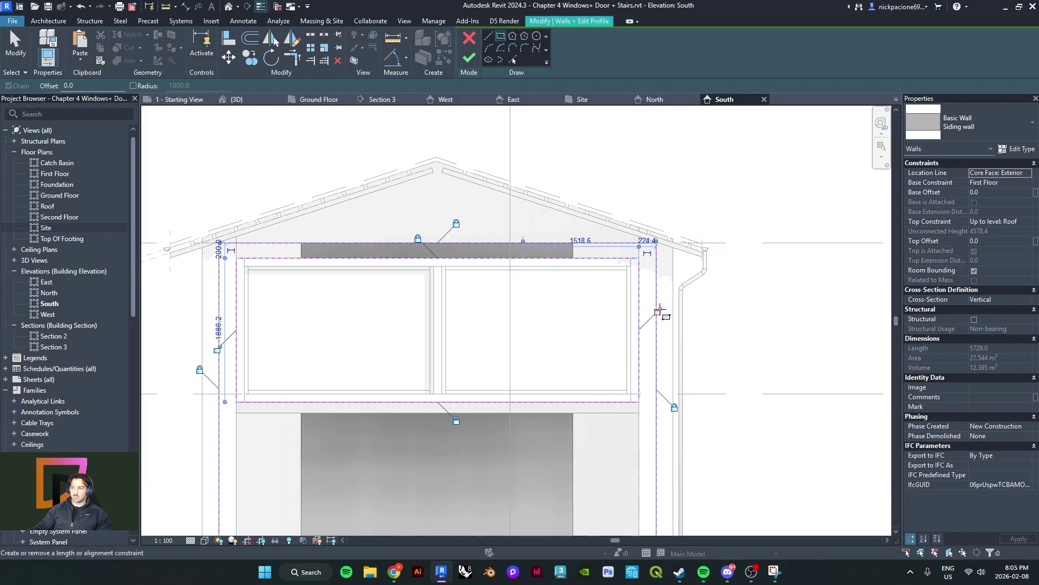
left_click(660, 310)
middle_click_drag(340, 338, 418, 317)
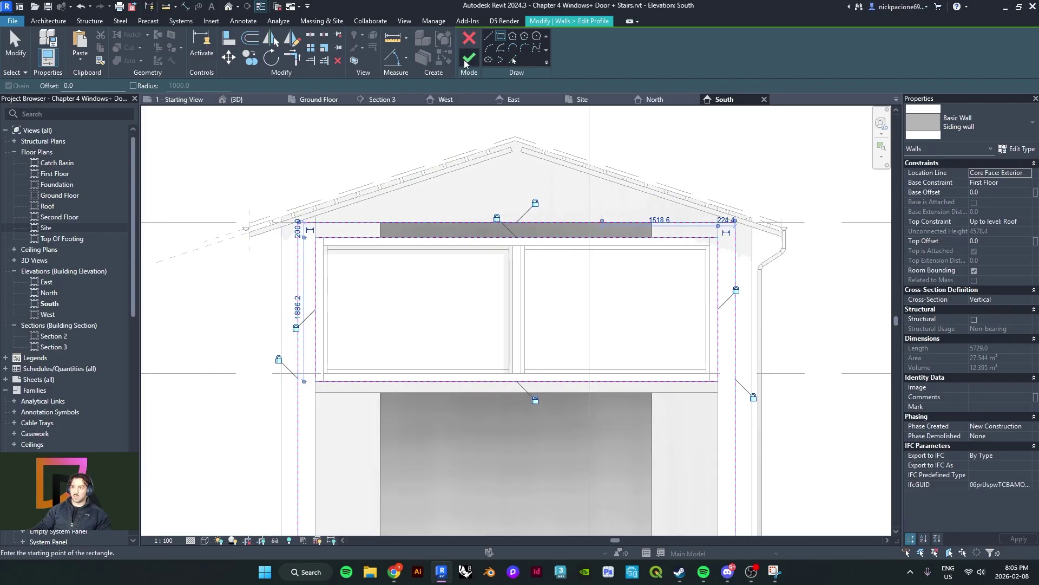
left_click(469, 57)
left_click(833, 546)
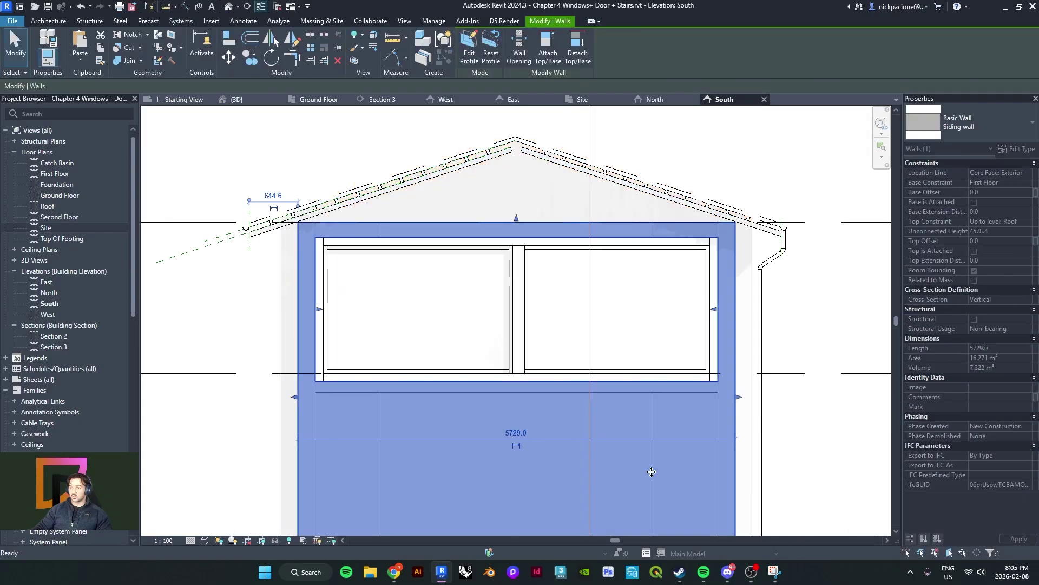
Attach the top of the gable siding wall to the roof in the 3D view and deselect the wall
left_click(228, 8)
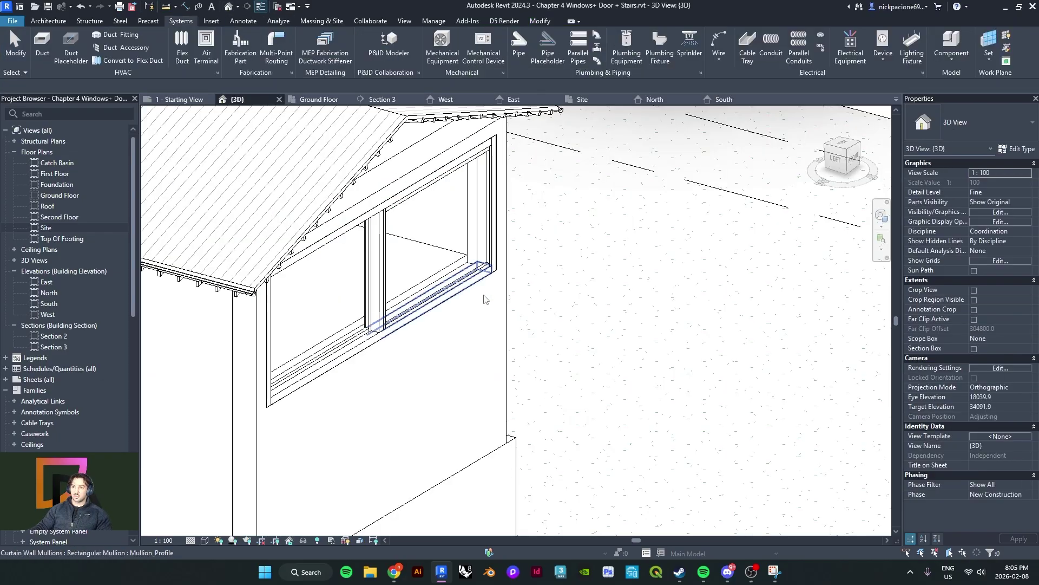
middle_click_drag(485, 298, 424, 297, "shift")
scroll(489, 392, "down", 1)
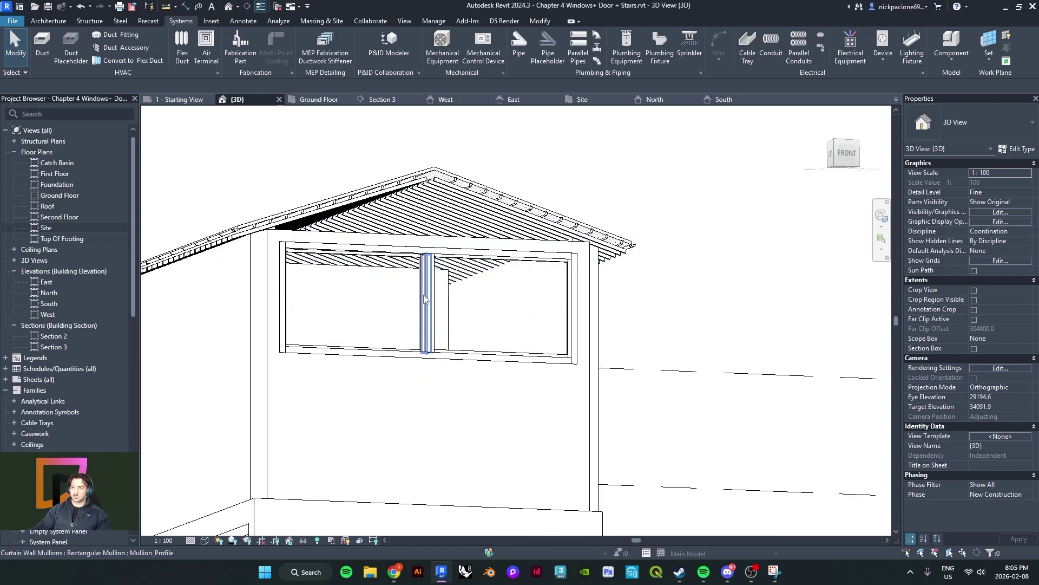
left_click(417, 244)
middle_click_drag(417, 247, 429, 283, "shift")
left_click(540, 65)
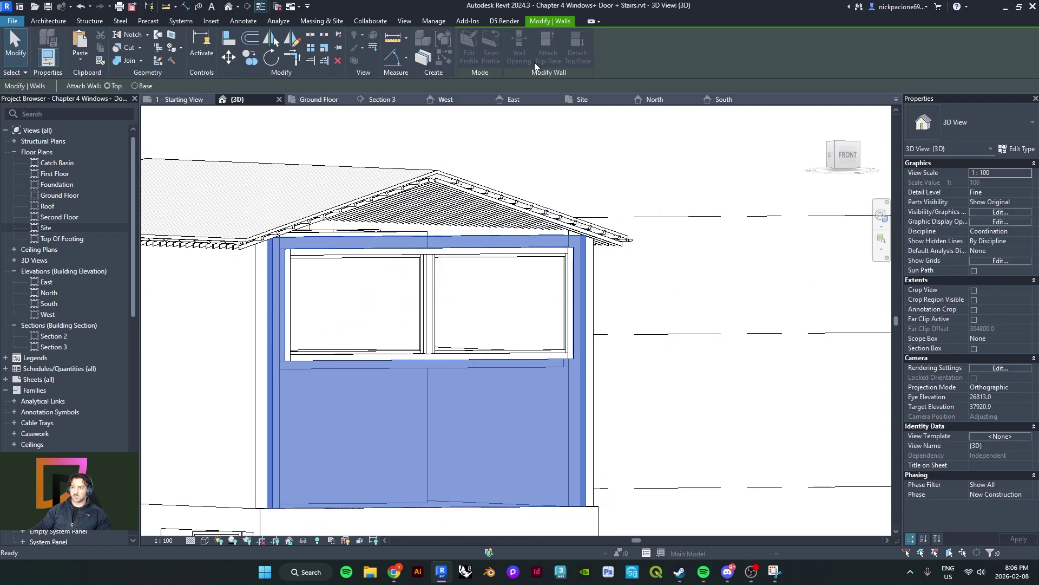
left_click(336, 187)
key("Escape")
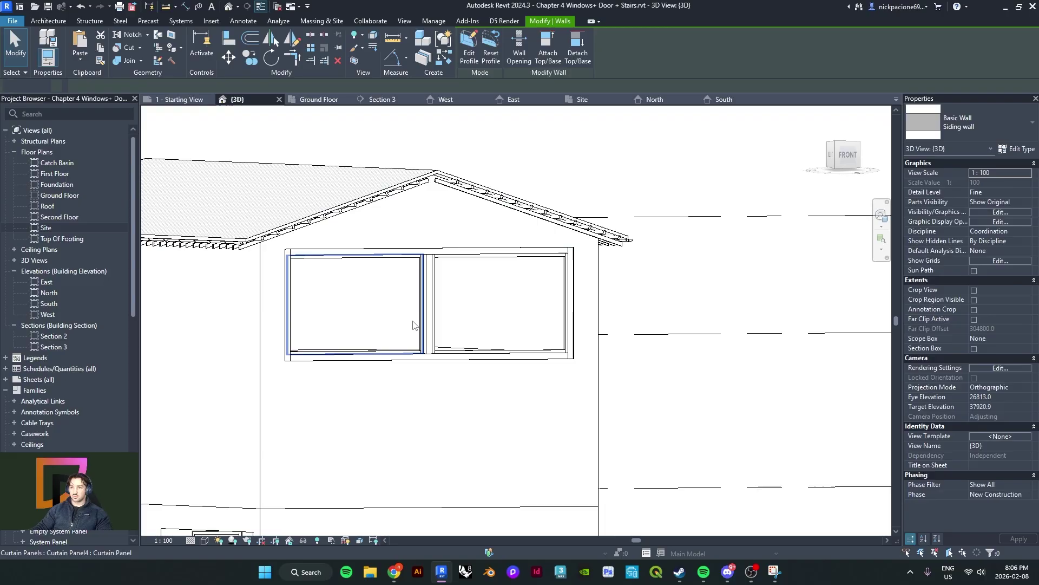
Examine the gable curtain window's opening, sill and corners from several angles in the 3D view
middle_click_drag(413, 325, 422, 413, "shift")
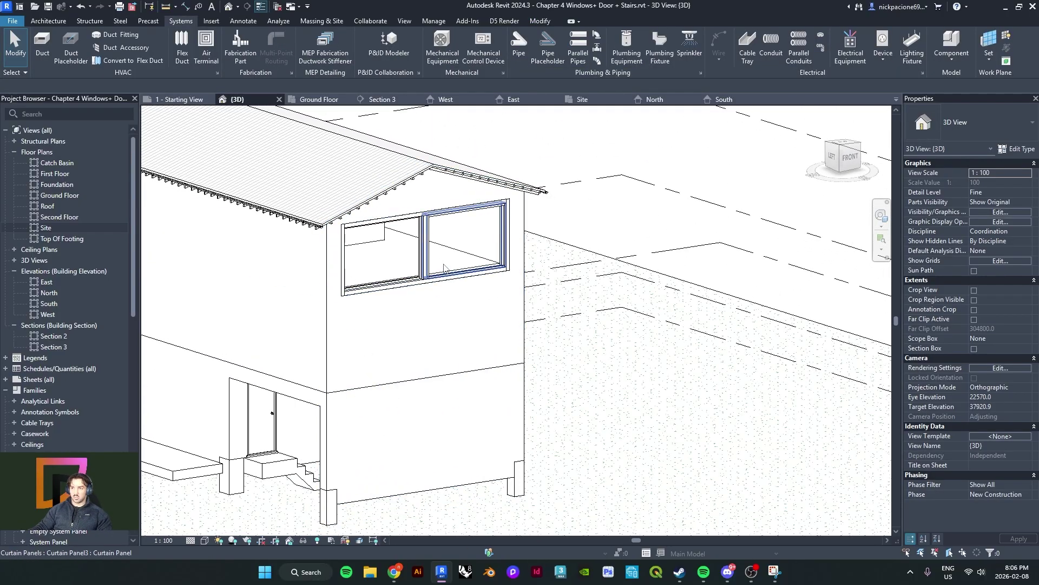
scroll(525, 273, "up", 6)
scroll(497, 245, "up", 3)
middle_click_drag(578, 290, 662, 374)
middle_click_drag(525, 200, 247, 487, "shift")
left_click(267, 409)
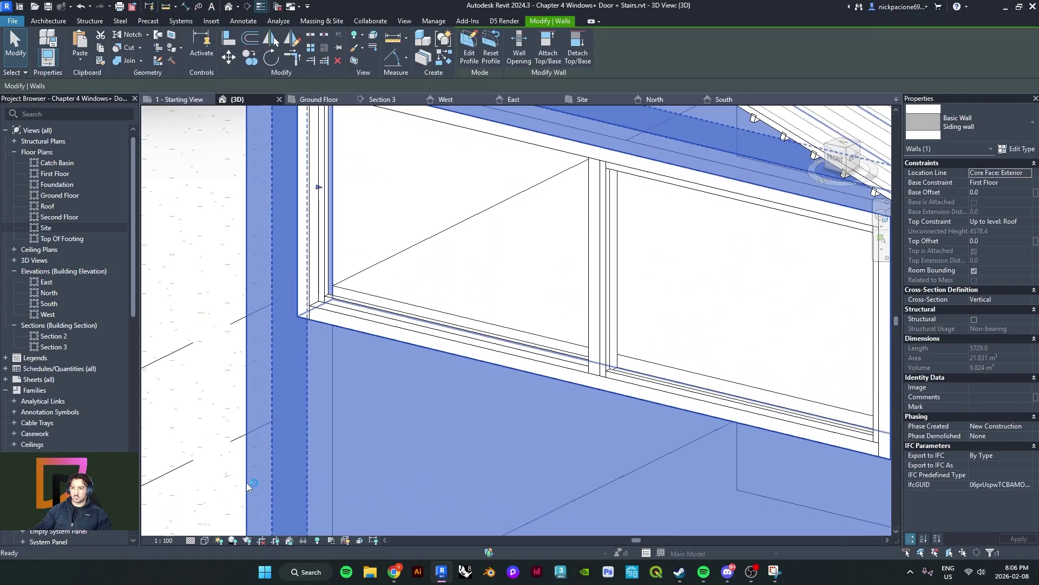
scroll(341, 374, "down", 3)
middle_click_drag(359, 385, 579, 414, "shift")
key("Escape")
scroll(603, 358, "down", 2)
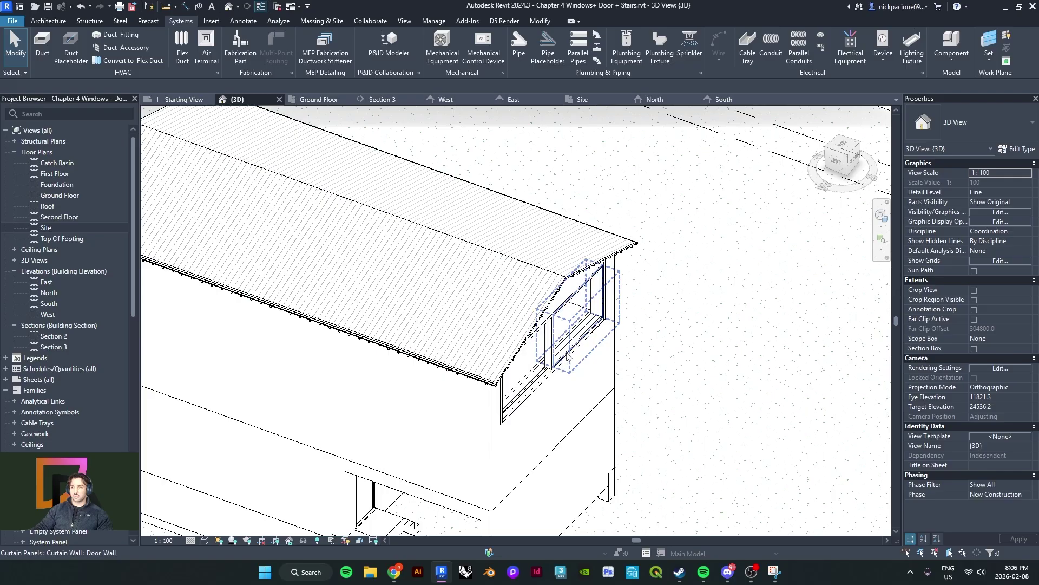
middle_click_drag(544, 371, 573, 304)
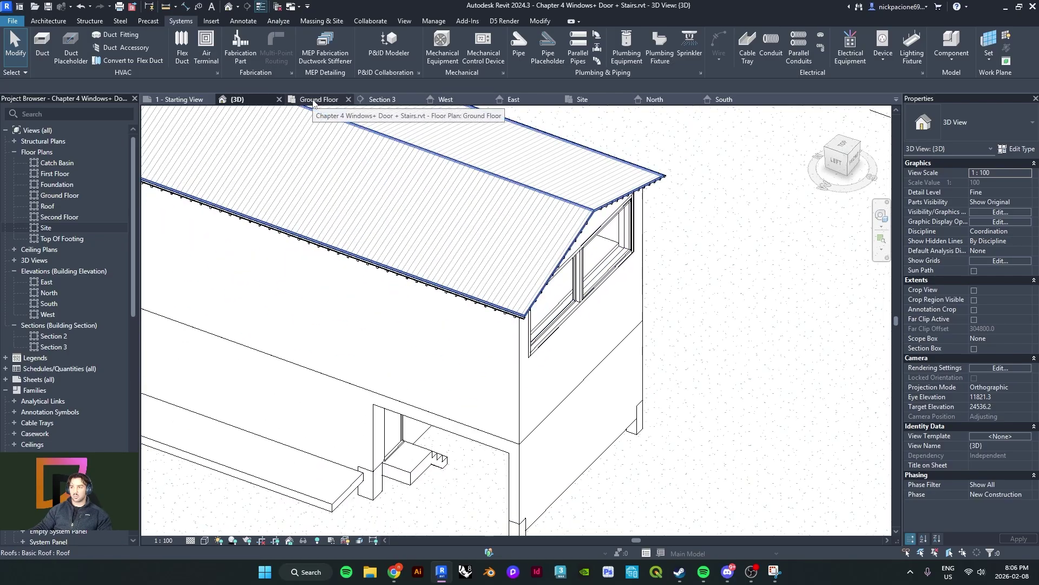
Move the Section 2 line in the Site plan to the other side of the roof ridge so it cuts the house's left half
left_click(598, 102)
scroll(466, 292, "down", 1)
middle_click_drag(466, 293, 366, 323)
scroll(367, 323, "down", 2)
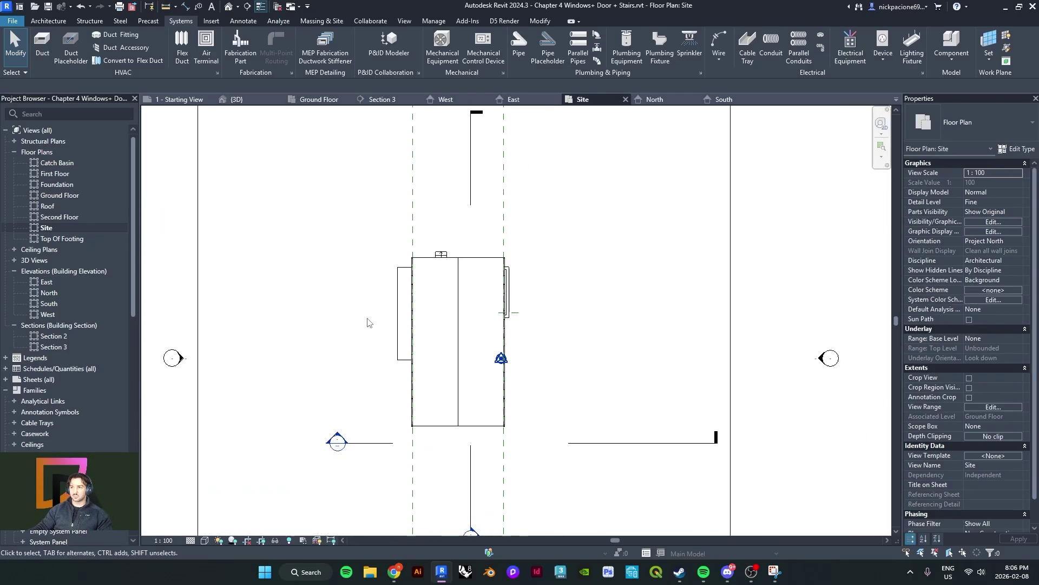
middle_click_drag(458, 477, 458, 431)
scroll(456, 421, "up", 5)
scroll(455, 422, "down", 4)
scroll(456, 421, "up", 2)
scroll(456, 422, "up", 1)
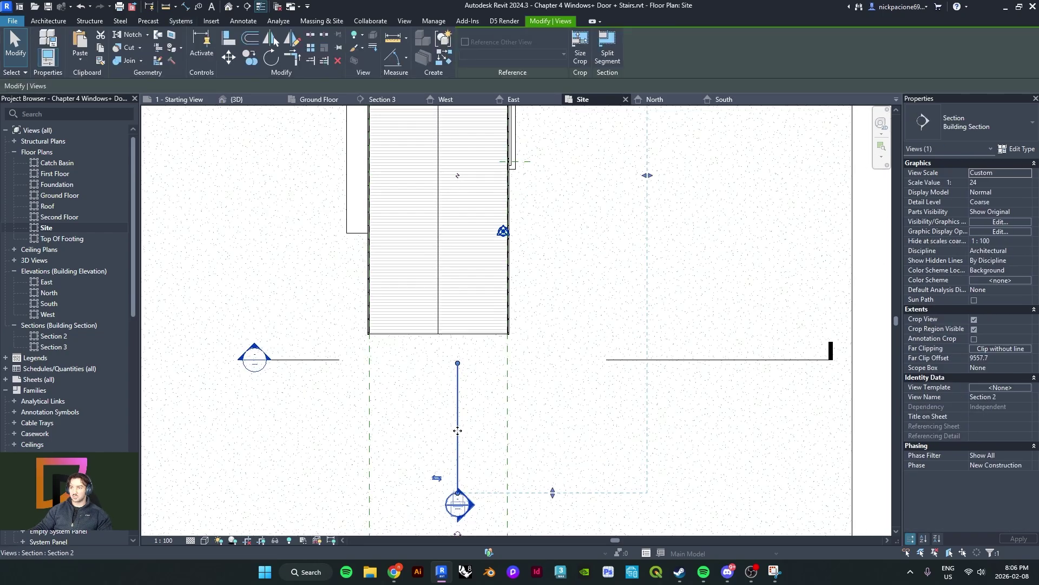
scroll(459, 418, "down", 3)
left_click_drag(460, 416, 439, 418, "ctrl")
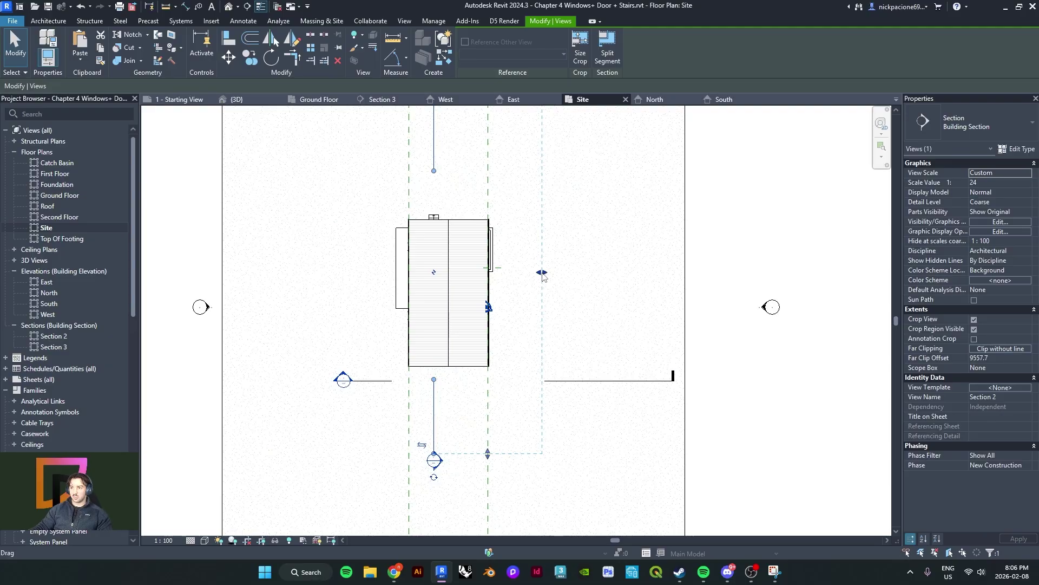
Pull in Section 2's far clip to an offset of about 8078 mm and open the section view
left_click_drag(542, 274, 525, 281)
left_click(513, 302)
double_click(439, 464)
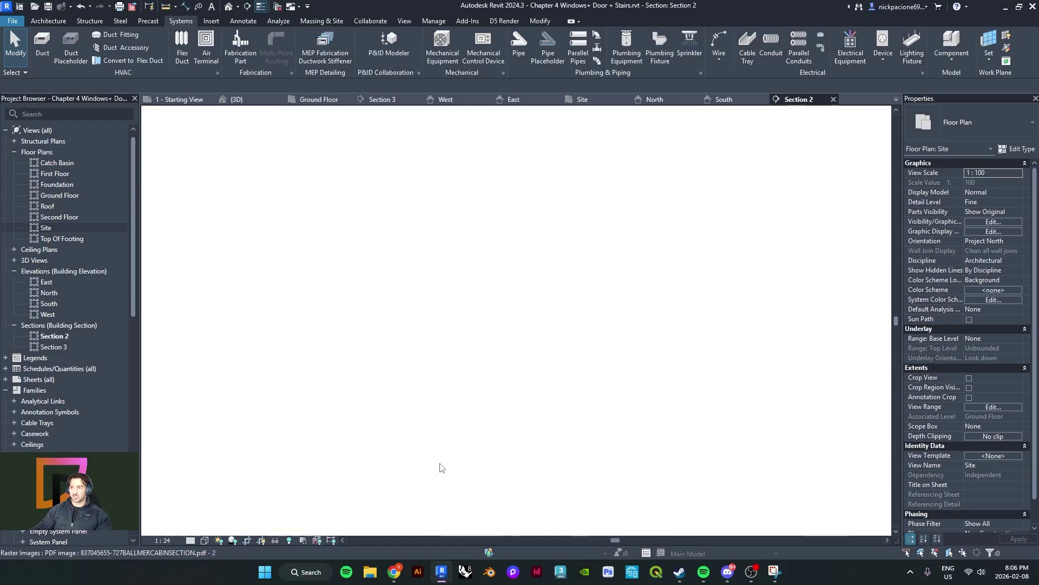
scroll(470, 388, "down", 1)
scroll(676, 334, "up", 2)
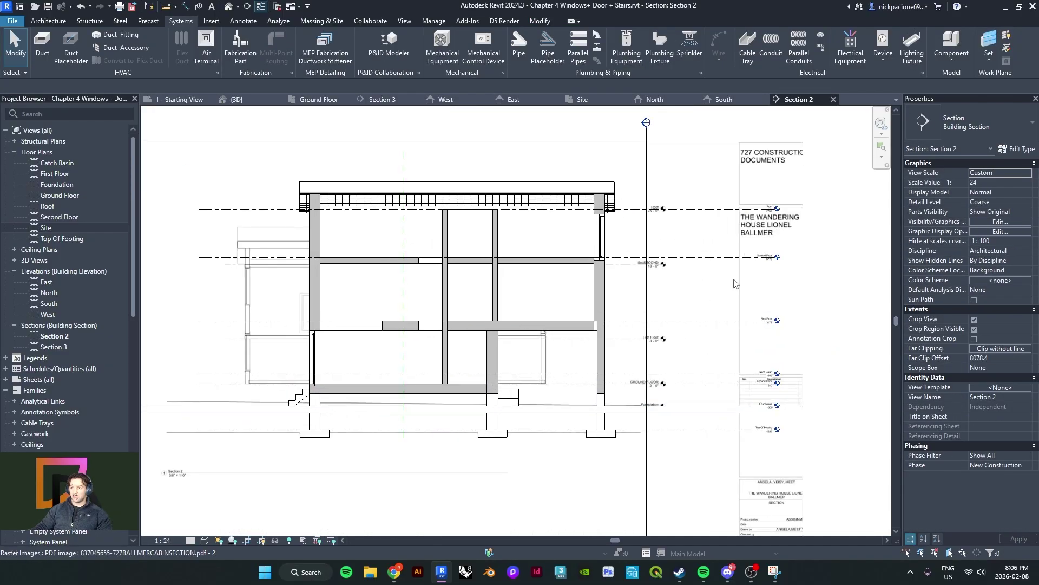
scroll(747, 254, "down", 1)
scroll(466, 368, "up", 1)
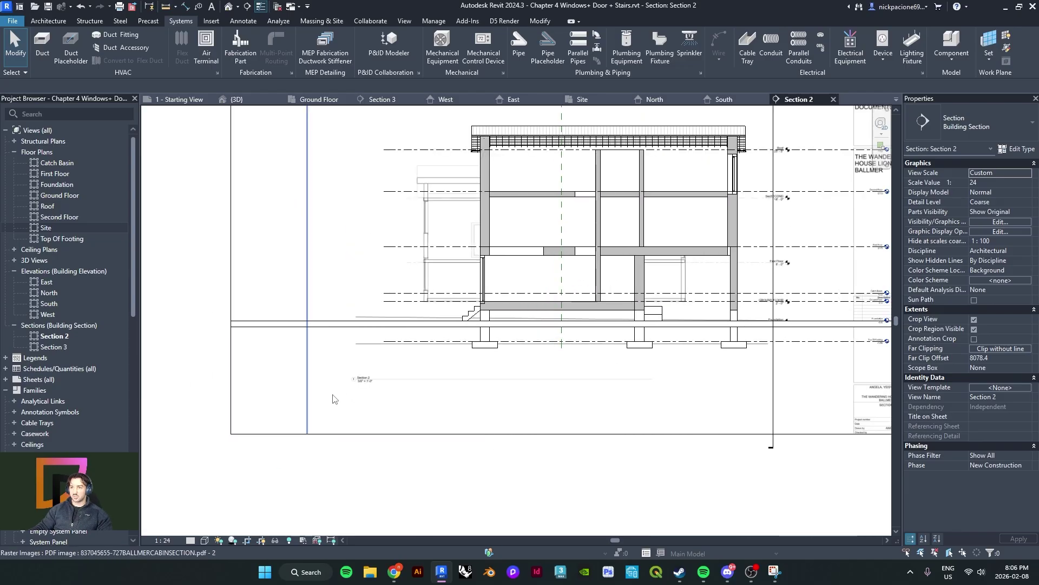
left_click(462, 370)
scroll(462, 369, "down", 2)
key("Delete")
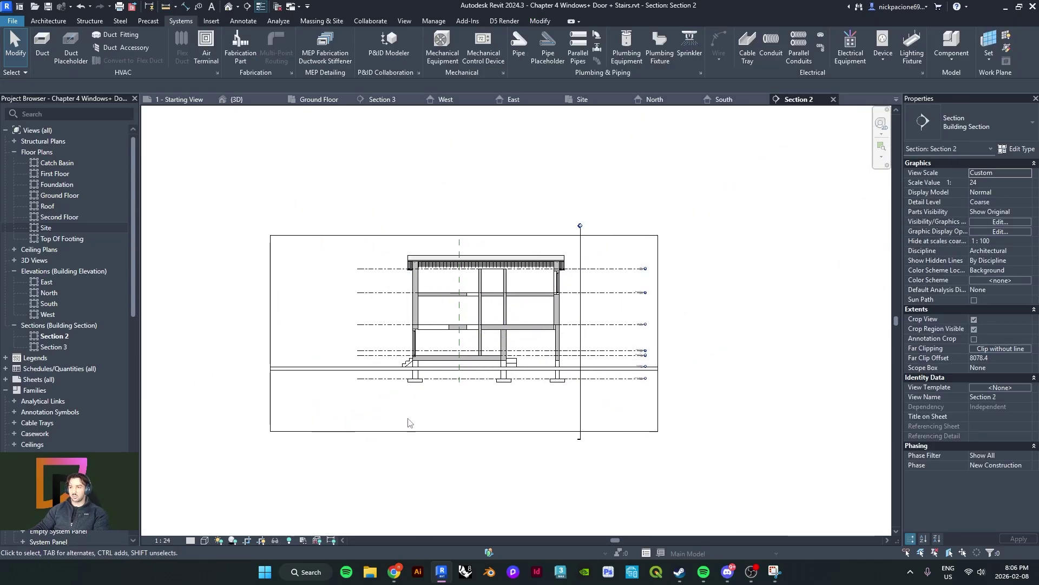
key("ctrl+z")
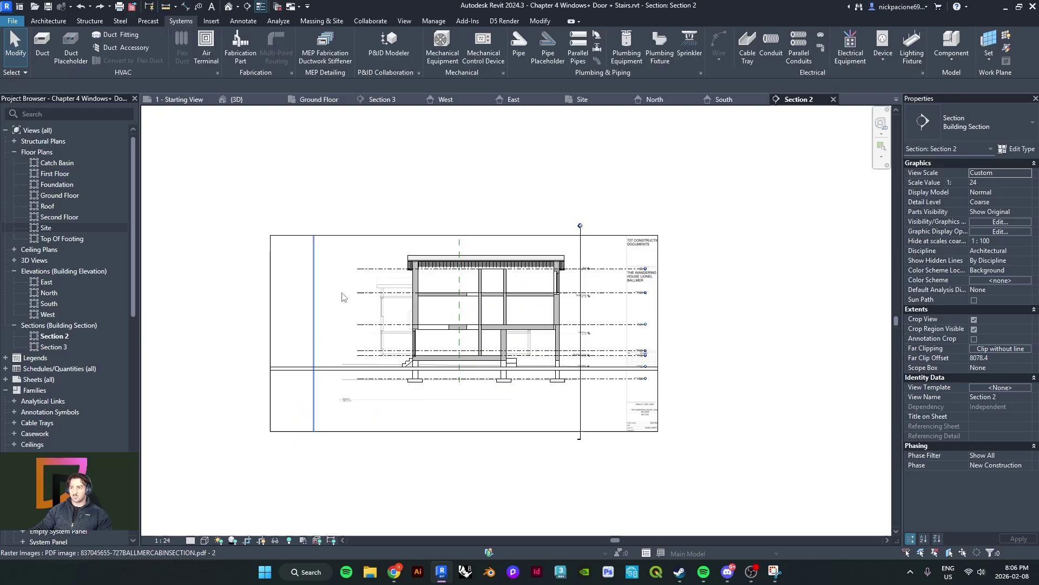
Delete the imported section PDF image behind the house in the Section 2 view
left_click(325, 293)
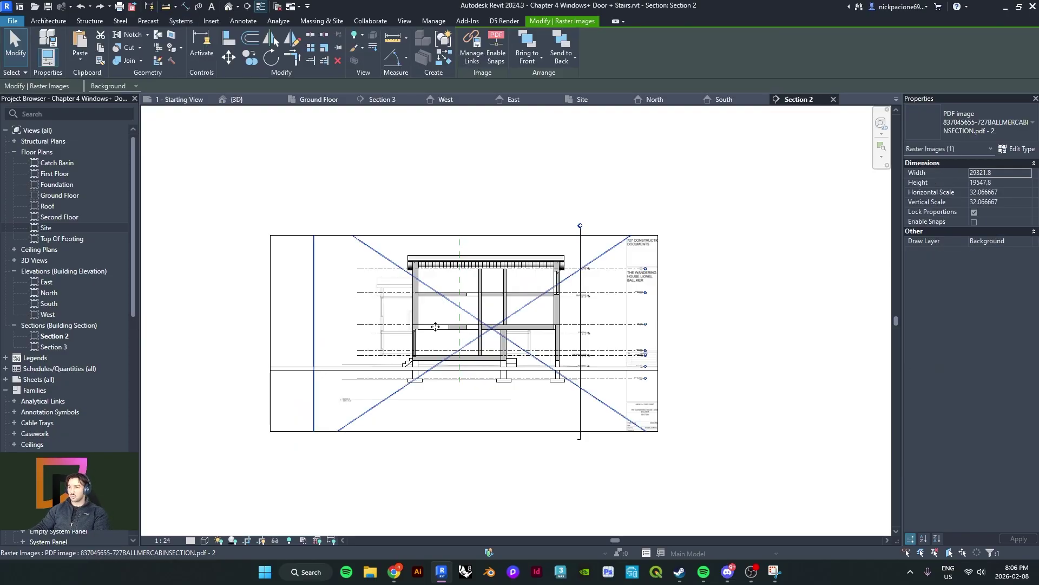
key("Delete")
scroll(503, 314, "up", 3)
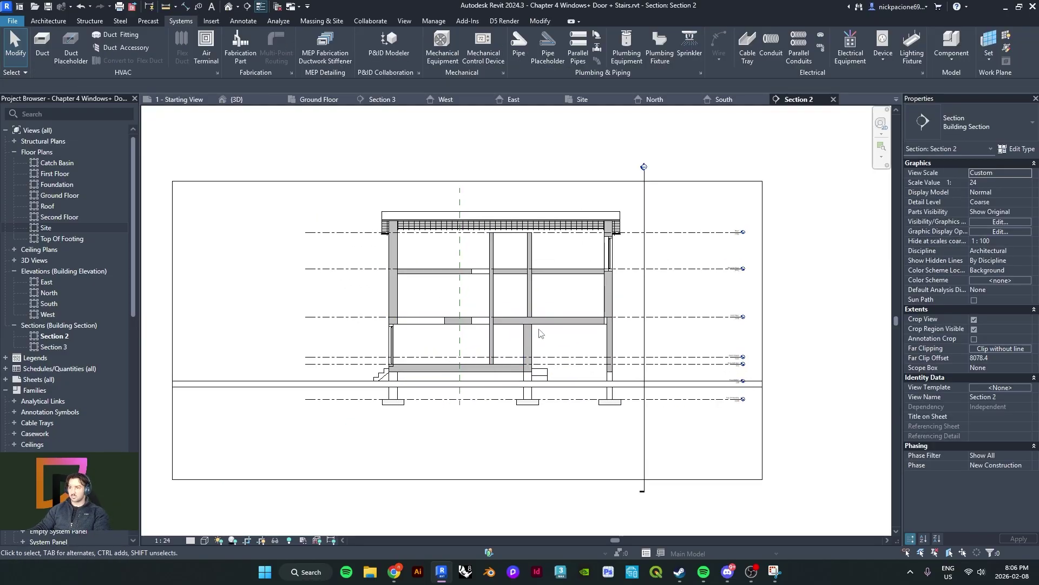
Raise the upper Curtain_Kitchen wall's base to the Second Floor level, with a base offset of 0, and deselect it
scroll(623, 258, "up", 6)
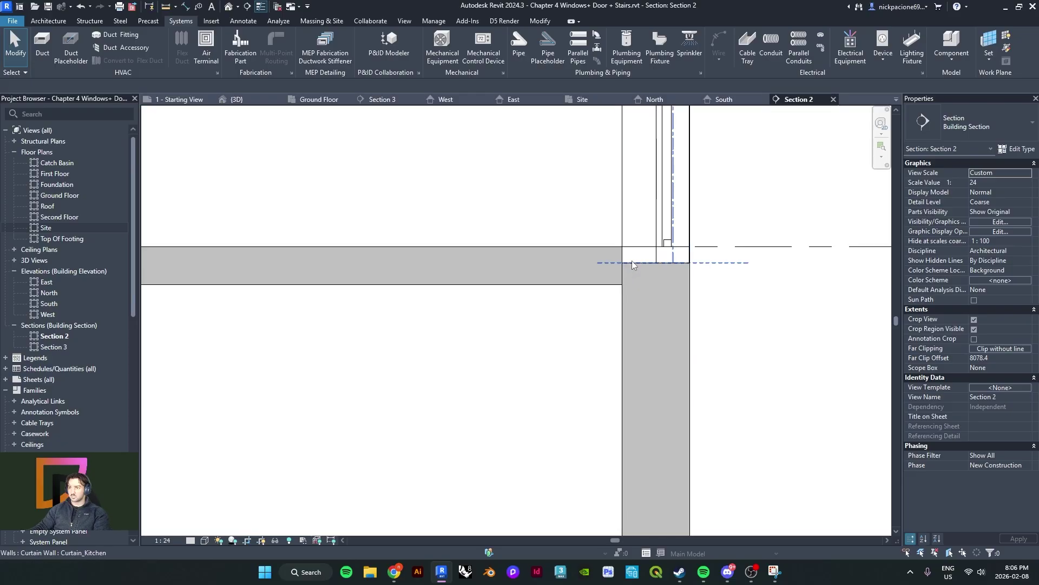
scroll(622, 316, "down", 5)
scroll(563, 347, "up", 5)
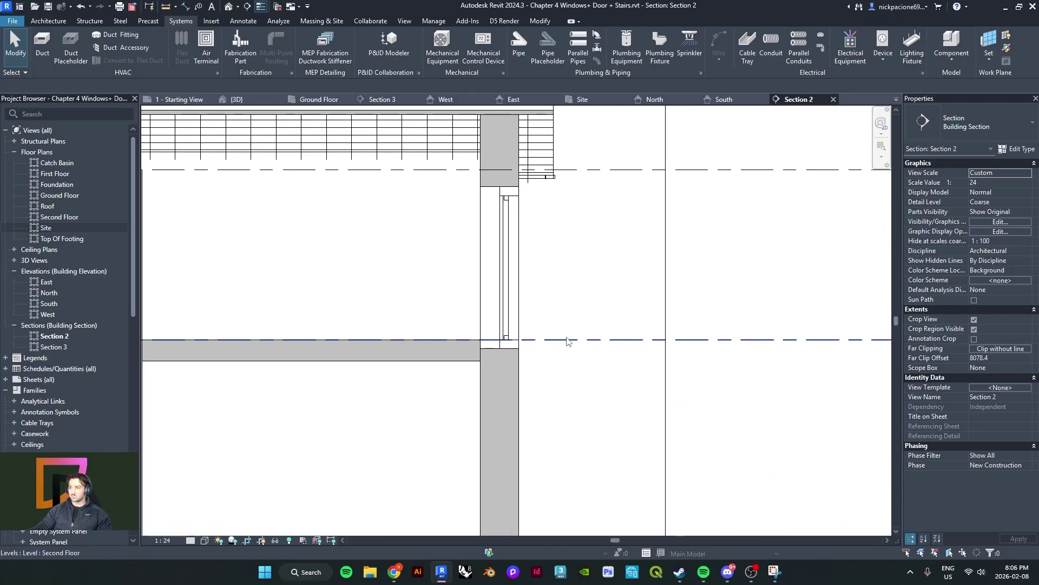
left_click(524, 353)
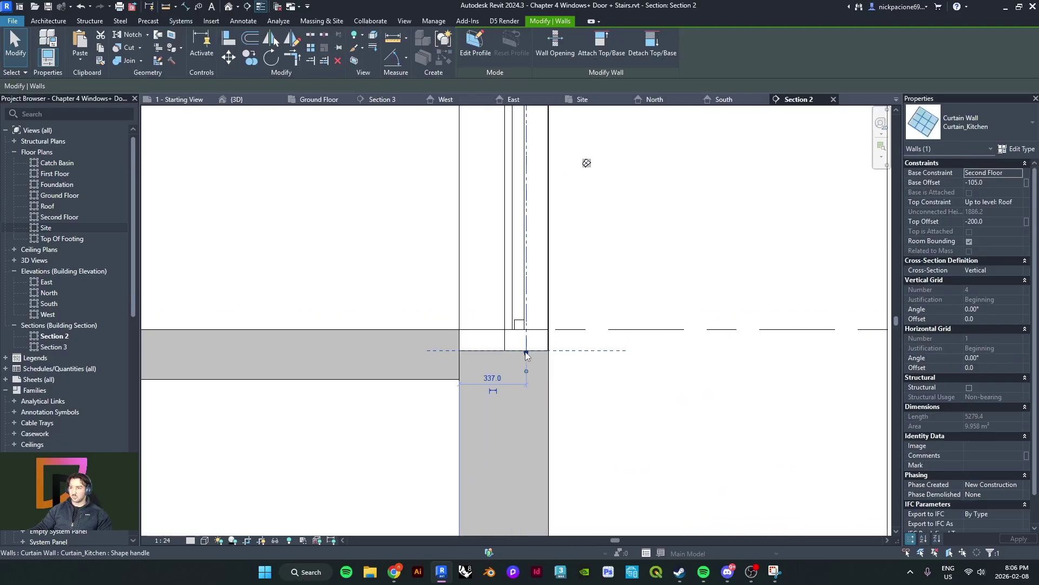
scroll(526, 352, "down", 2)
scroll(499, 347, "up", 2)
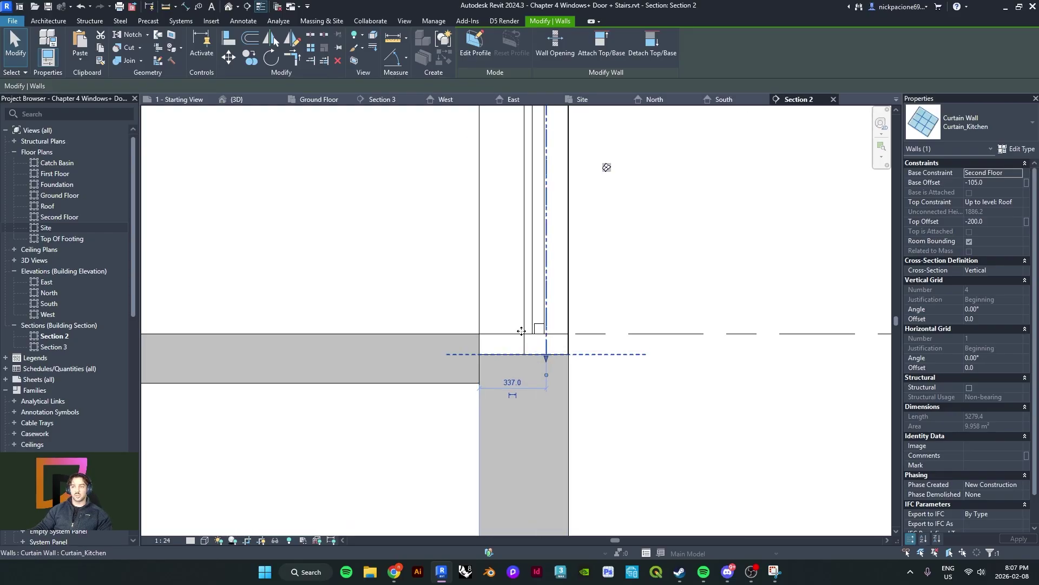
scroll(521, 330, "down", 5)
scroll(466, 349, "up", 4)
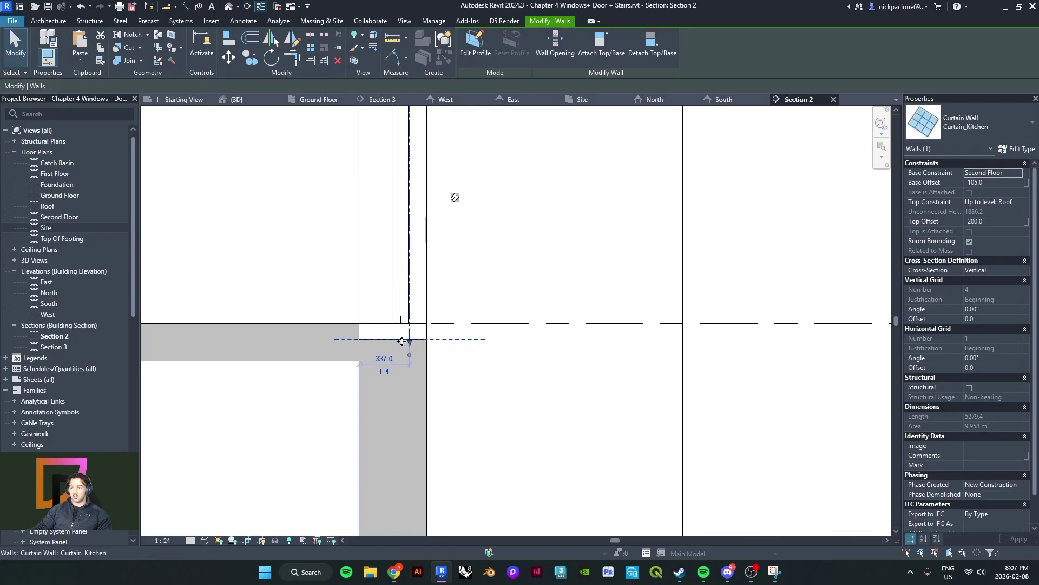
left_click_drag(414, 328, 413, 323)
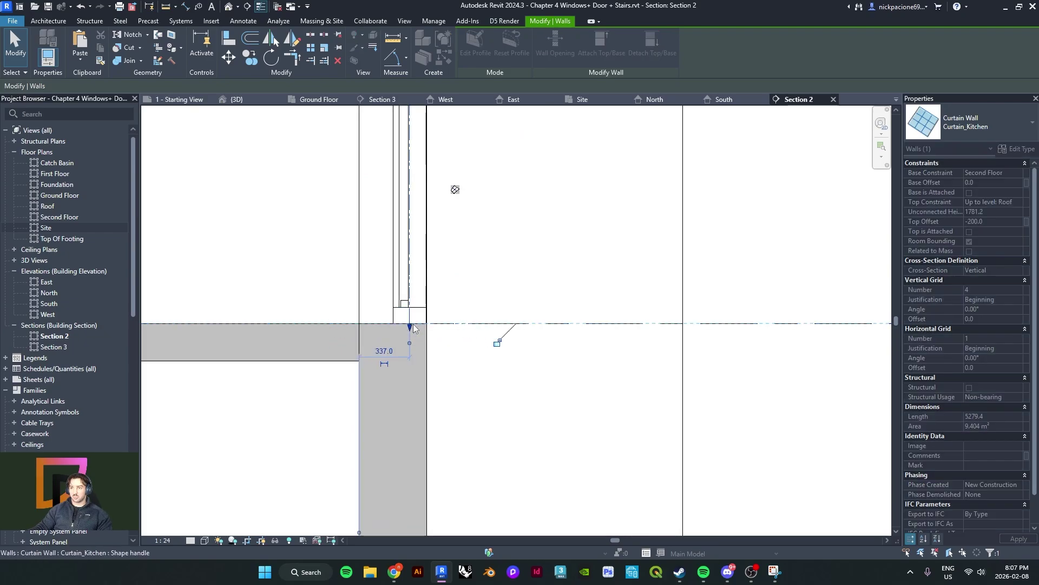
key("Escape")
scroll(406, 329, "down", 8)
middle_click_drag(407, 331, 490, 363)
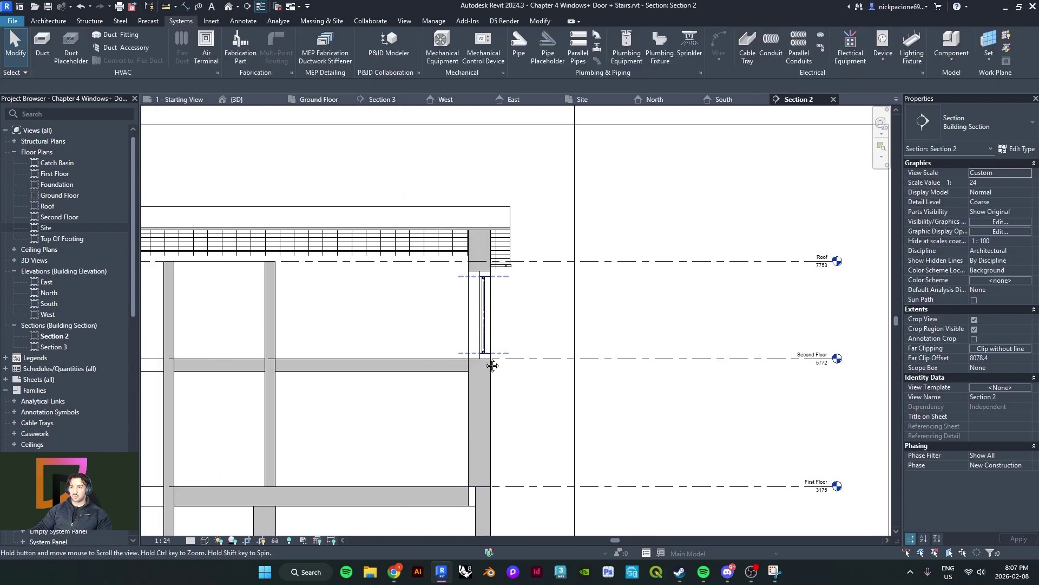
Examine how the upper gable curtain window meets the roof and Second Floor in Section 2 and the 3D view
scroll(467, 289, "up", 5)
scroll(509, 379, "down", 3)
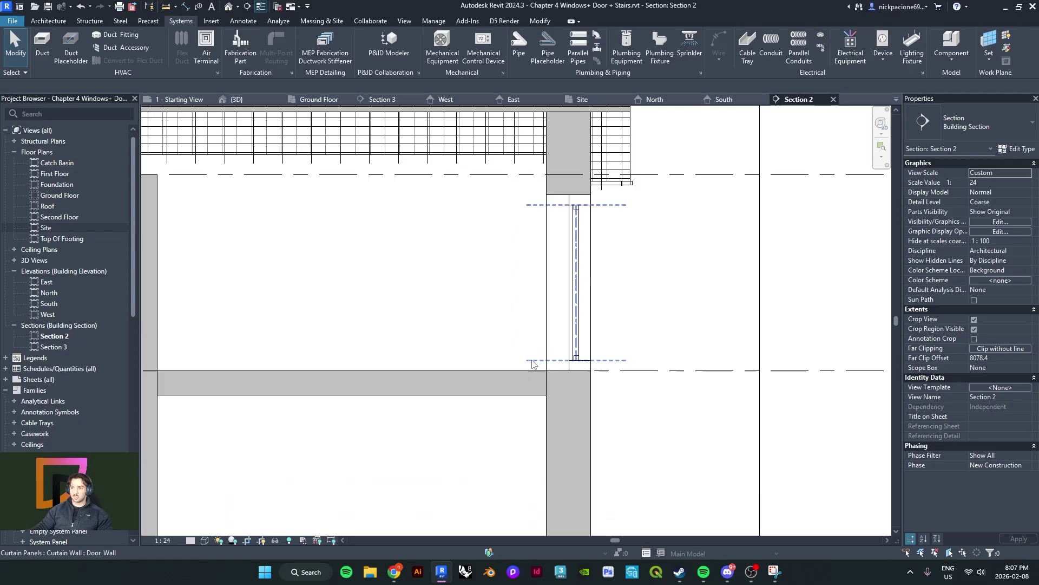
left_click(229, 7)
scroll(604, 243, "up", 4)
middle_click_drag(604, 243, 598, 406, "shift")
scroll(657, 255, "up", 3)
scroll(657, 257, "down", 5)
scroll(555, 337, "up", 2)
left_click(557, 335)
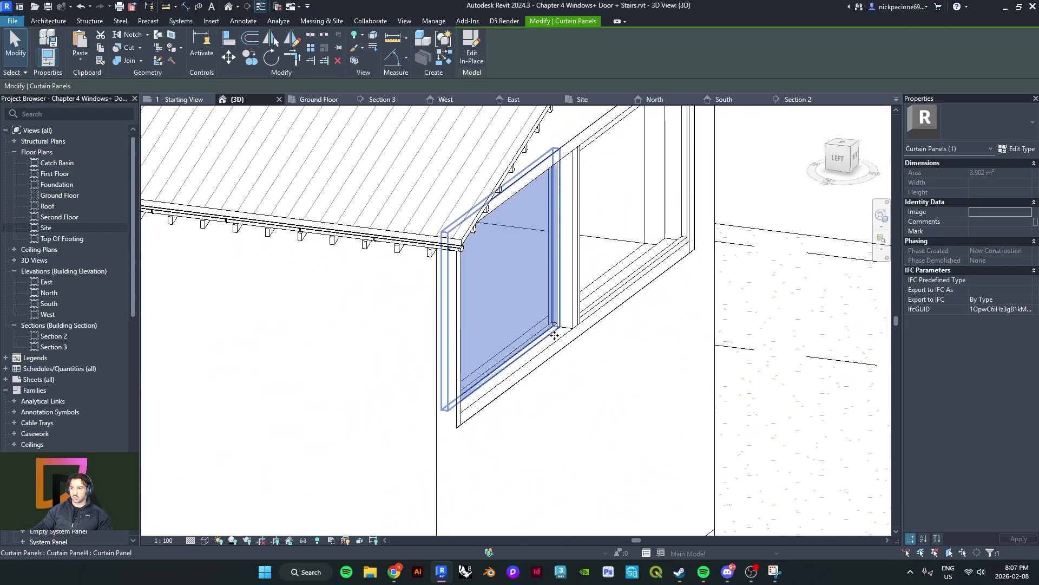
middle_click_drag(561, 336, 557, 363, "shift")
scroll(558, 358, "up", 2)
key("Escape")
scroll(605, 325, "down", 1)
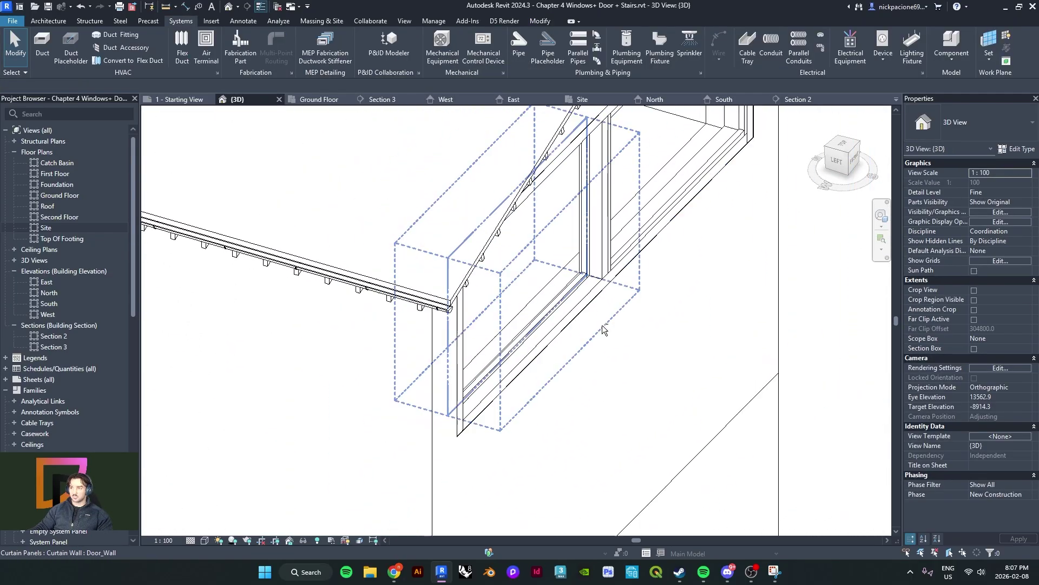
middle_click_drag(605, 327, 468, 342, "shift")
scroll(468, 342, "down", 3)
middle_click_drag(406, 351, 431, 565, "shift")
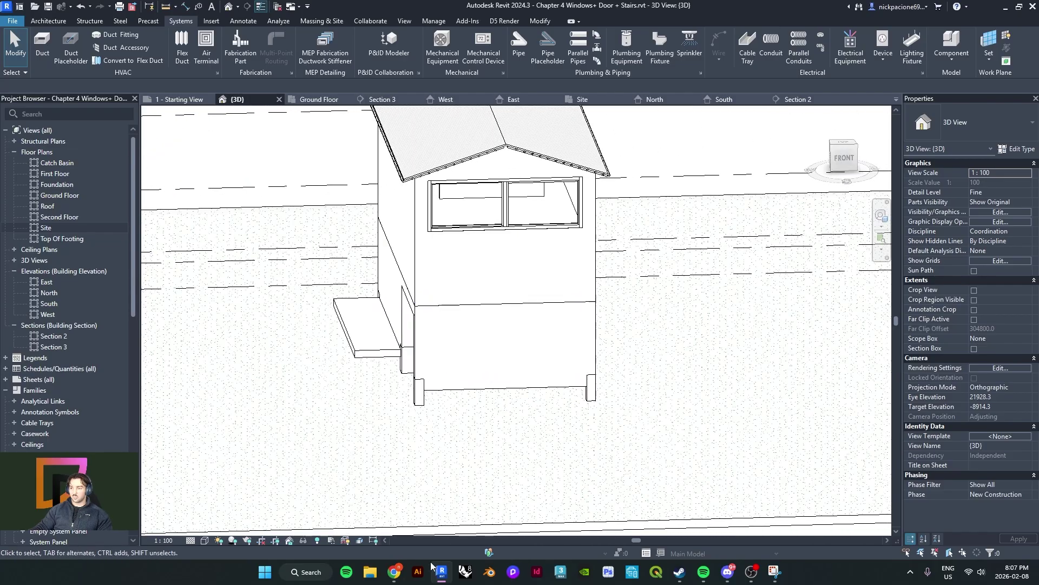
Switch to Chrome to study the square opening in the reference photo's concrete wall, and move the browser window out of the way
left_click(397, 576)
scroll(417, 394, "down", 4)
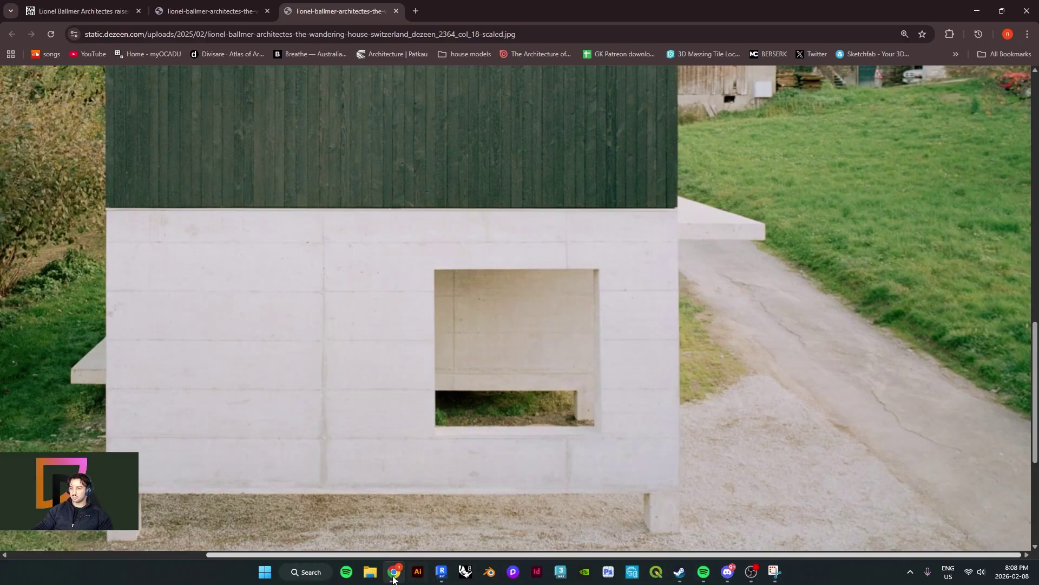
mouse_move(447, 582)
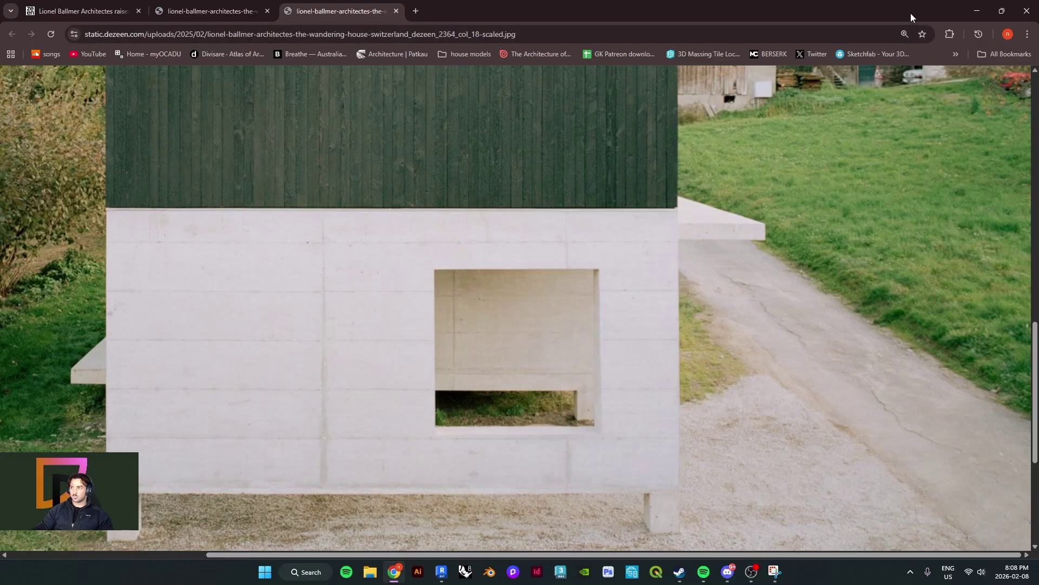
left_click(971, 11)
left_click(394, 572)
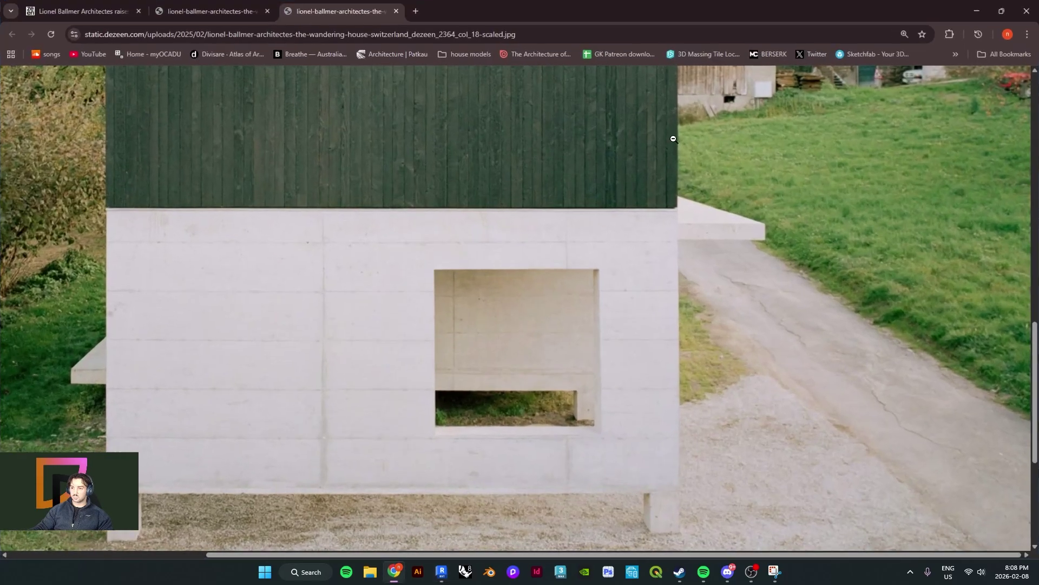
left_click_drag(720, 11, 1, 173)
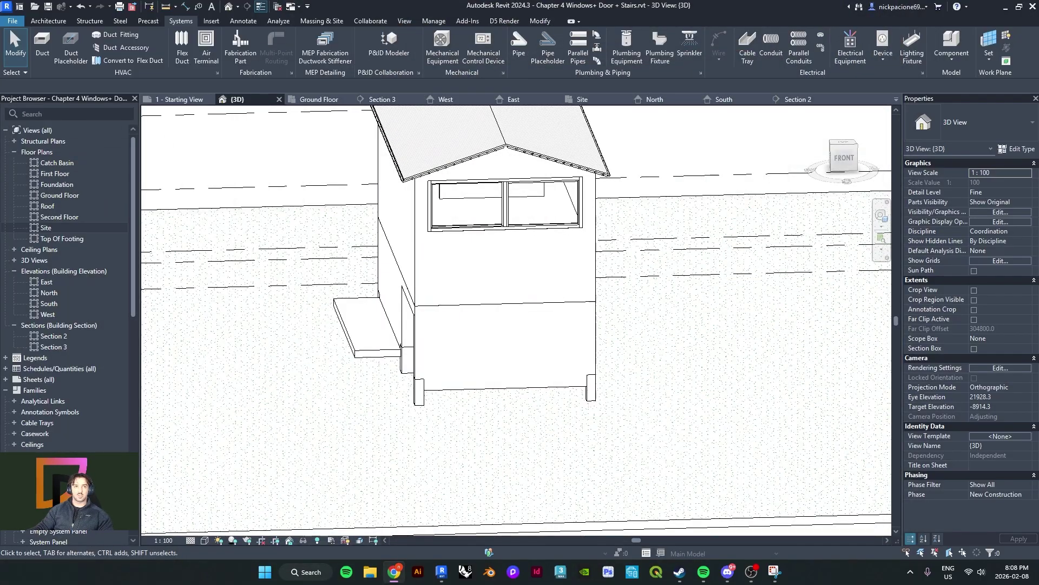
Edit the profile of the front Conc_wl_2 wall and draw a rectangular opening about 1487 by 1553 mm in its right half
scroll(533, 263, "up", 3)
left_click(480, 301)
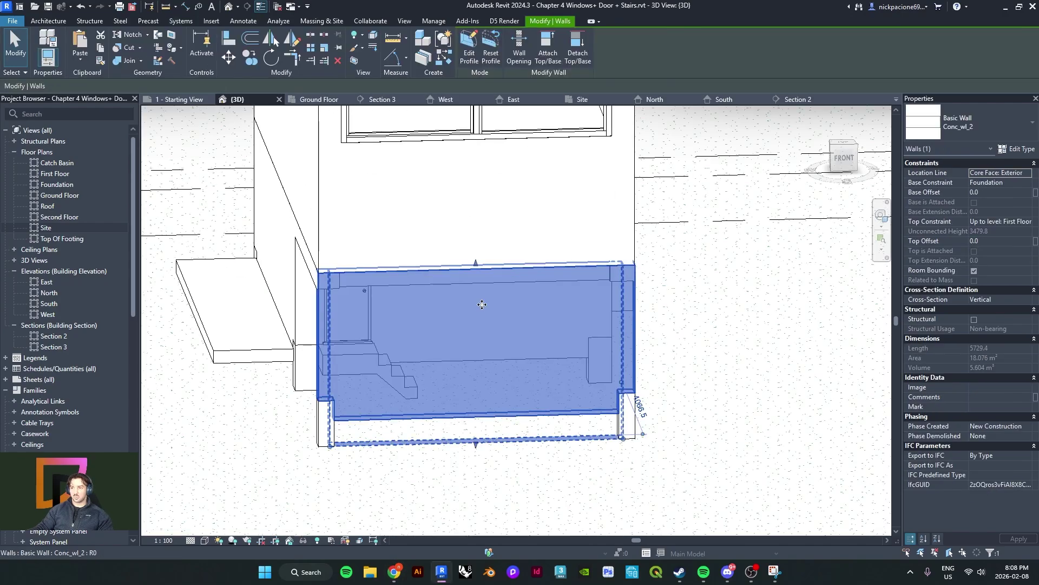
left_click(469, 52)
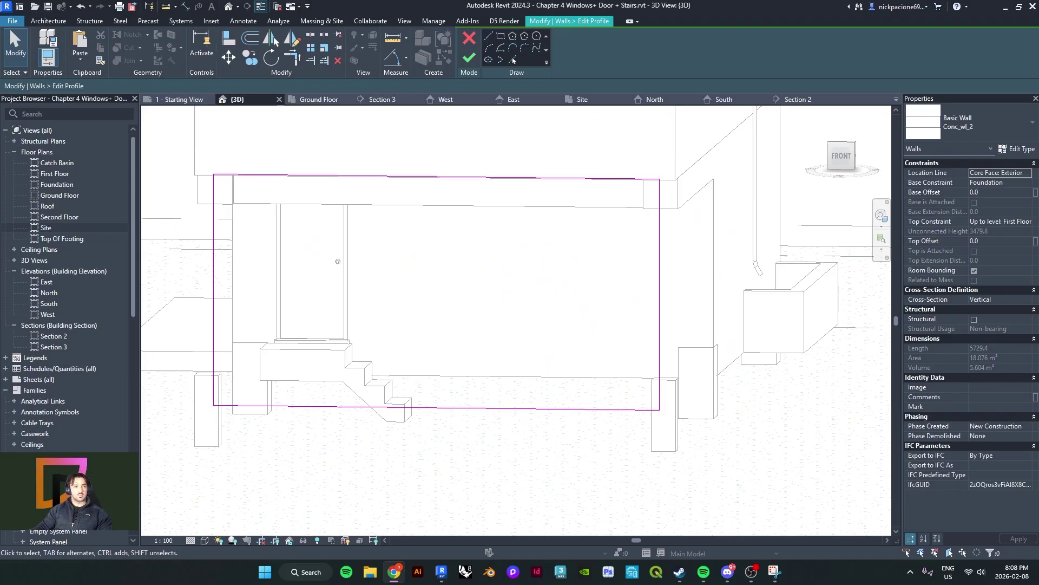
scroll(454, 295, "down", 5)
scroll(500, 287, "up", 3)
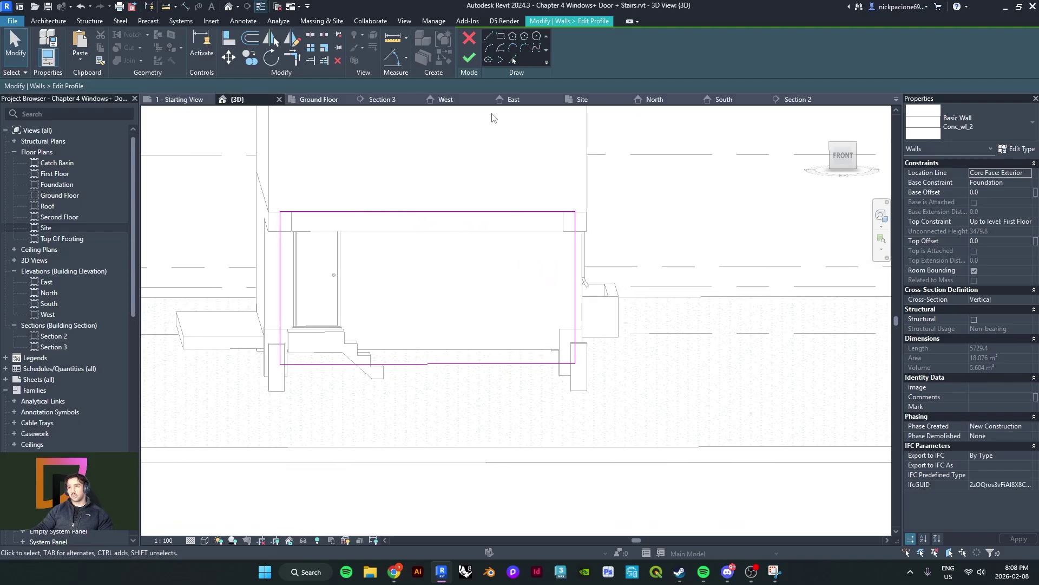
scroll(501, 292, "up", 2)
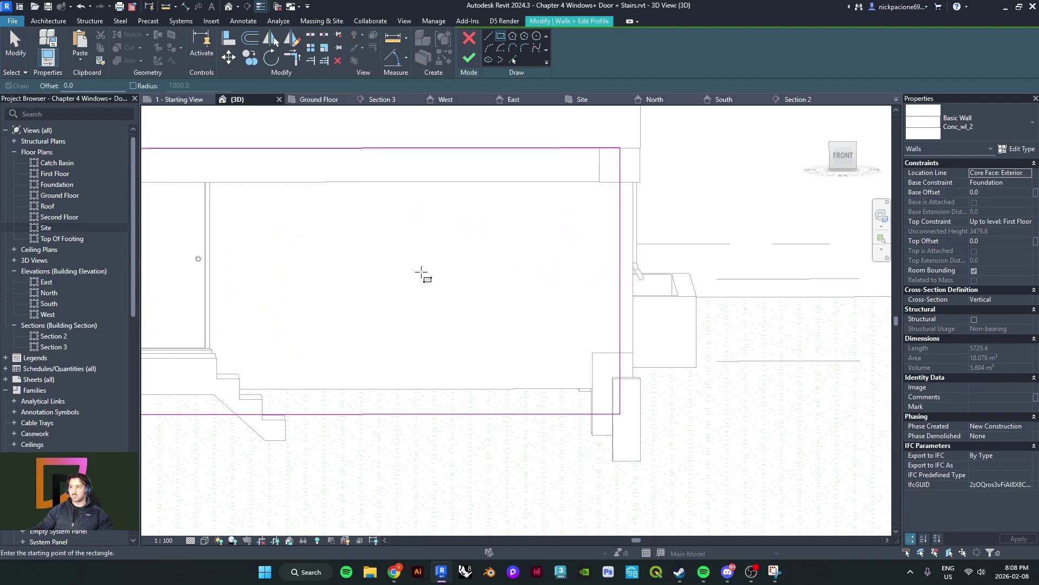
scroll(432, 244, "down", 2)
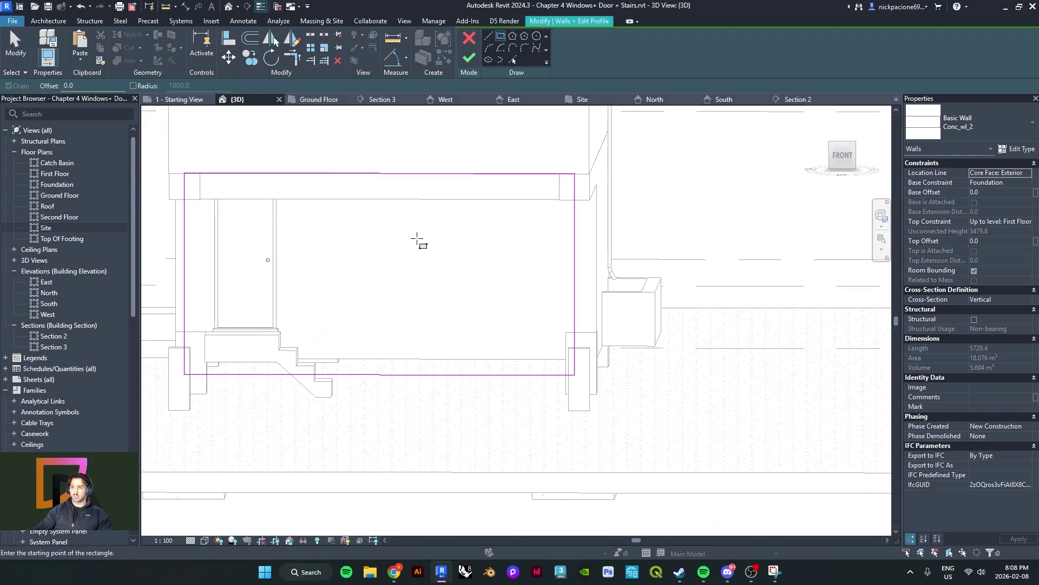
left_click(413, 242)
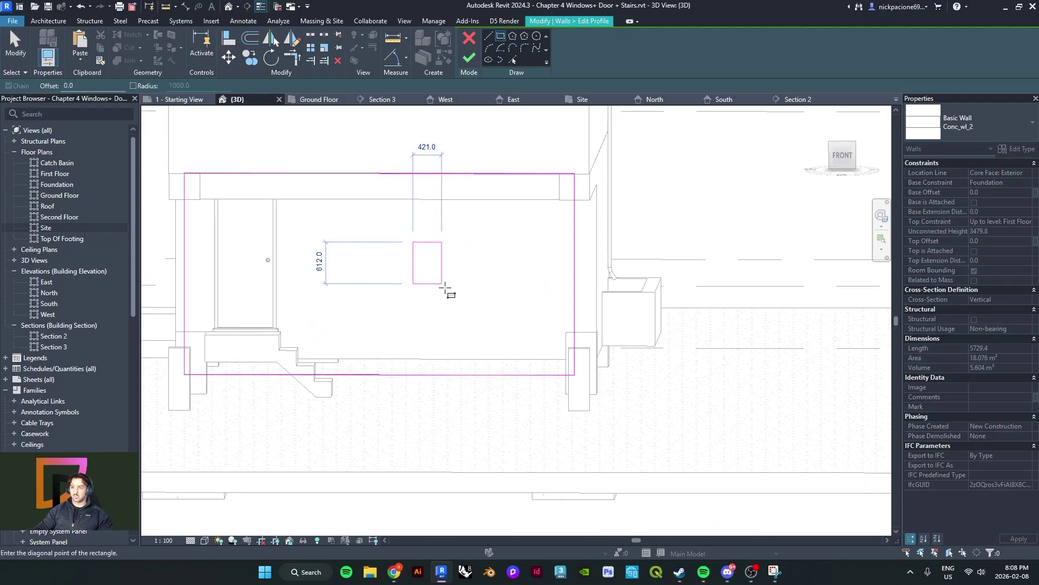
left_click(514, 347)
scroll(451, 299, "up", 1)
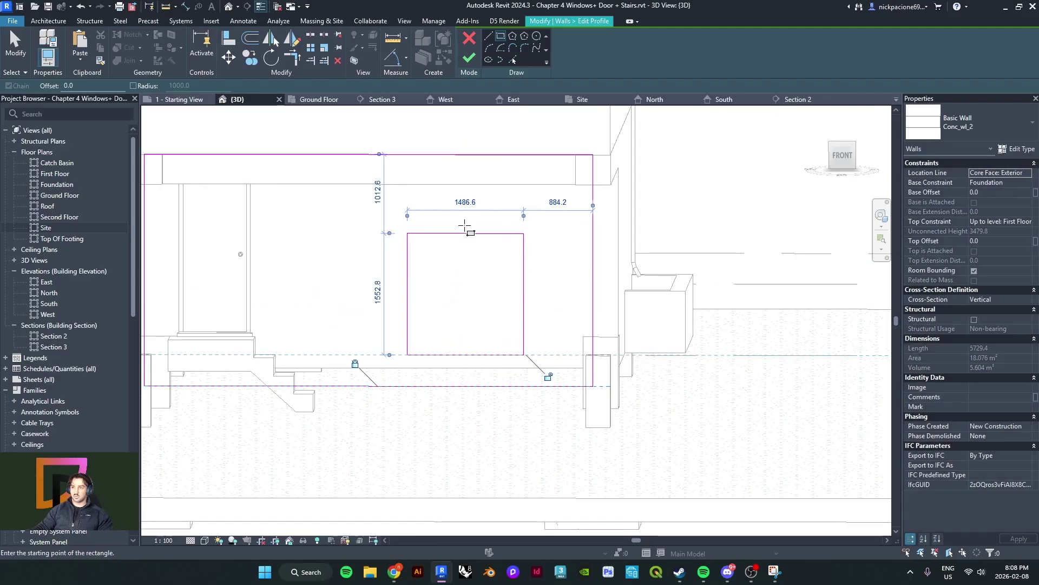
Set the opening rectangle's width and height to 914 mm each
scroll(465, 224, "up", 2)
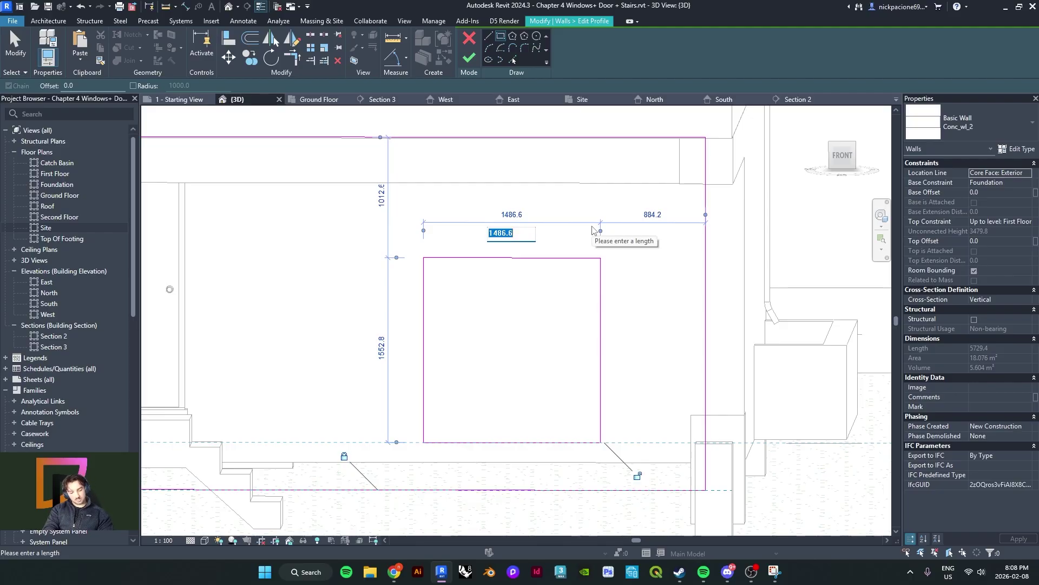
type("914")
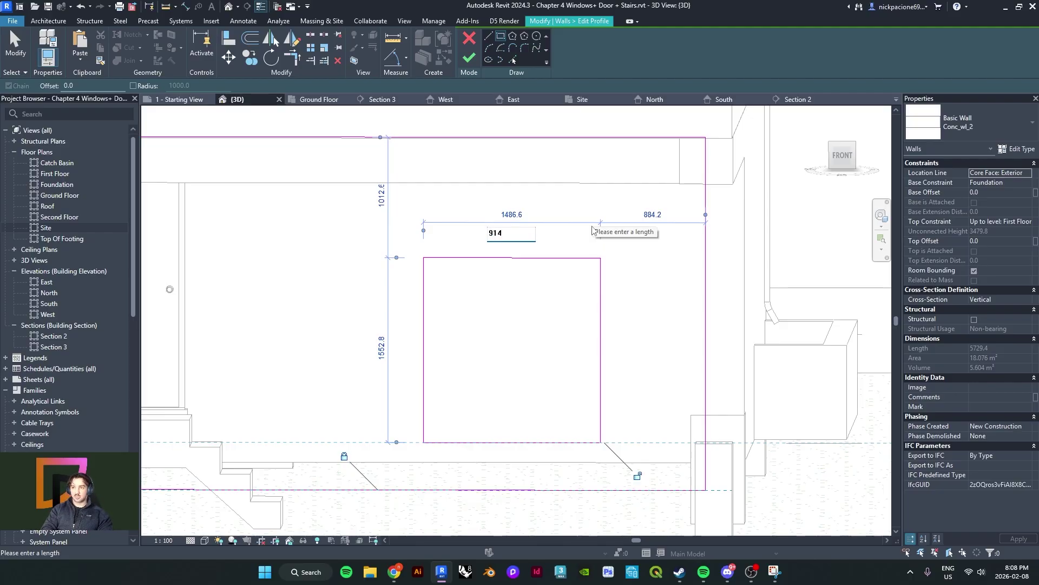
key("Return")
left_click(382, 347)
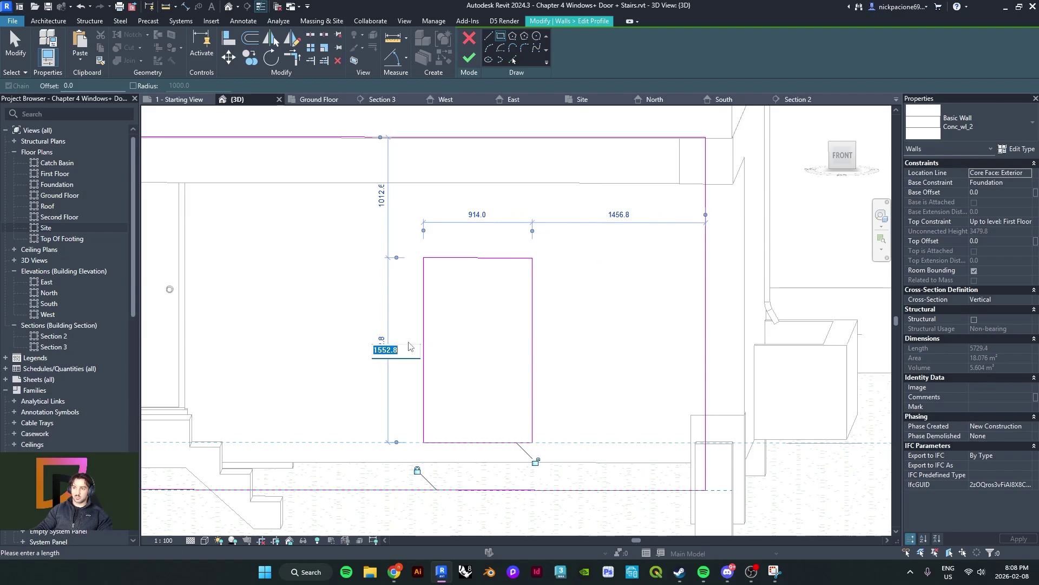
type("914")
key("Return")
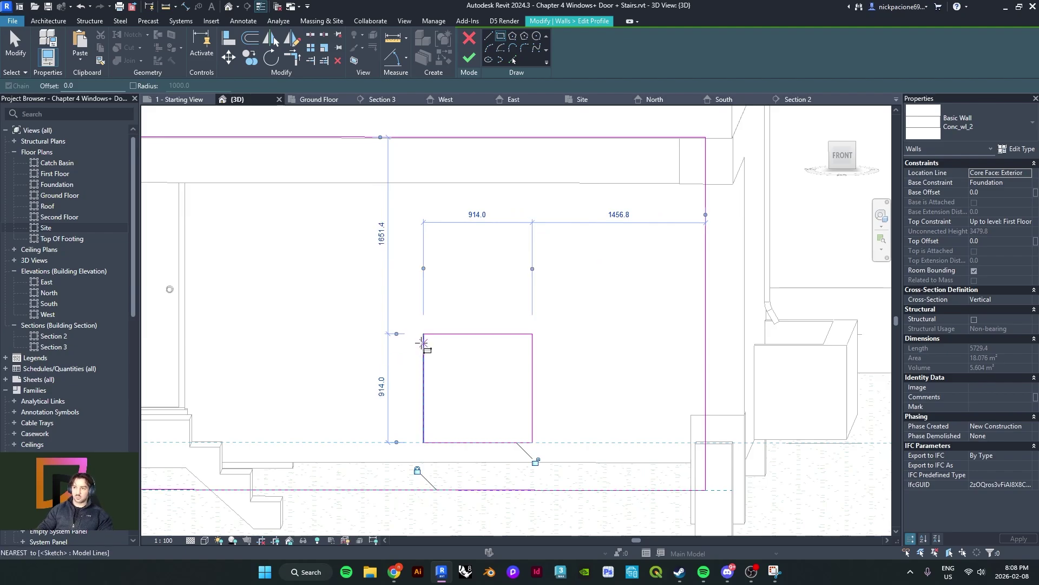
Set the opening rectangle's height and width to 1100 mm each and end the rectangle command
scroll(425, 344, "down", 3)
left_click(451, 333)
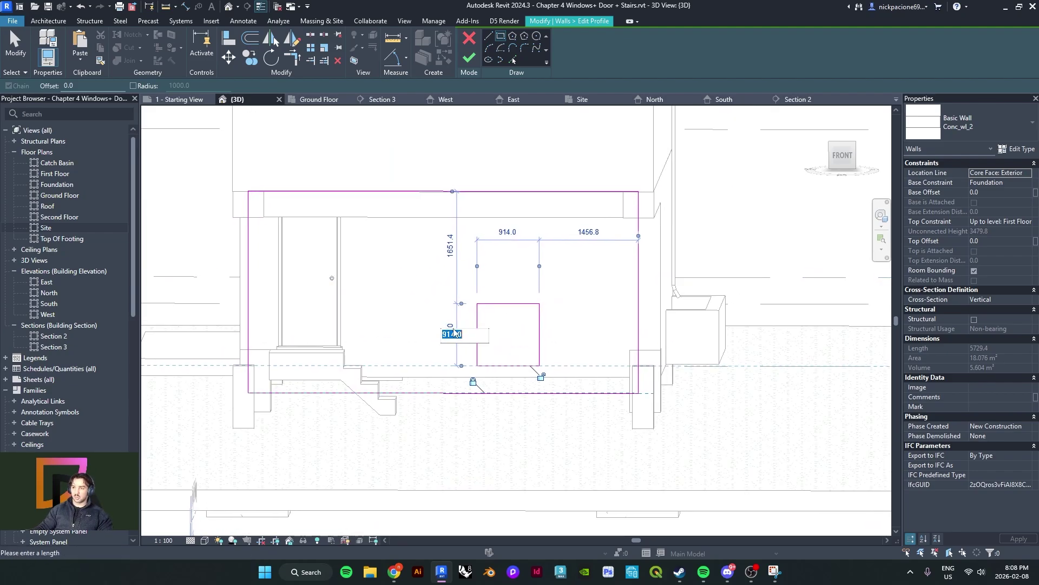
type("1100")
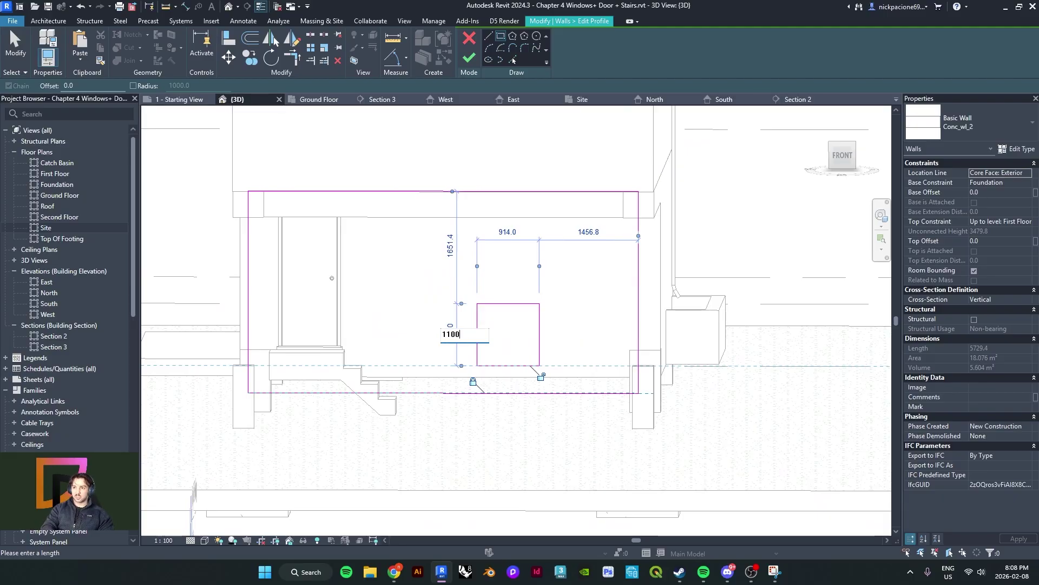
key("Return")
left_click(508, 232)
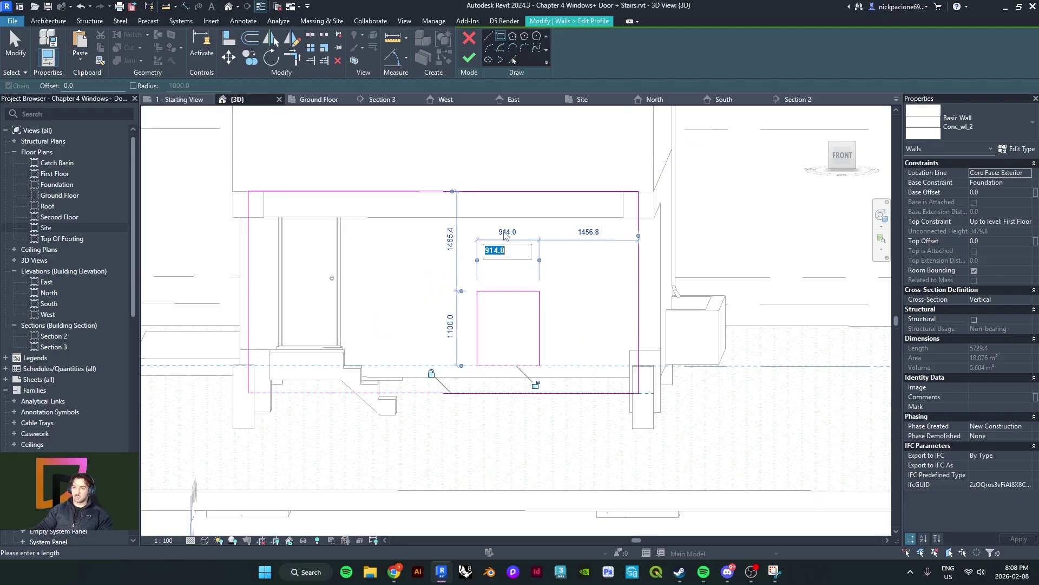
type("1100")
key("Return")
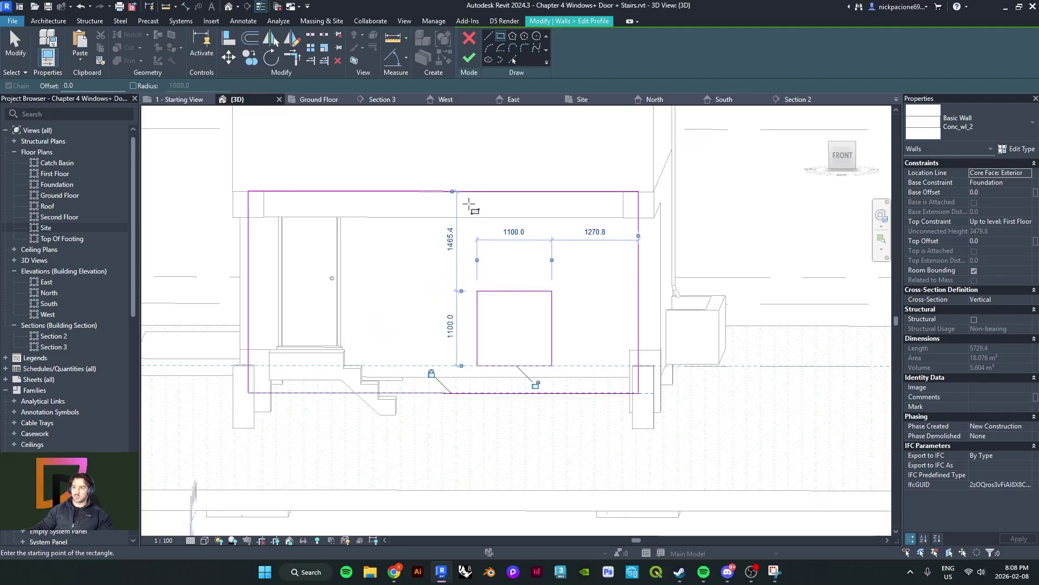
key("Escape")
key("Escape")
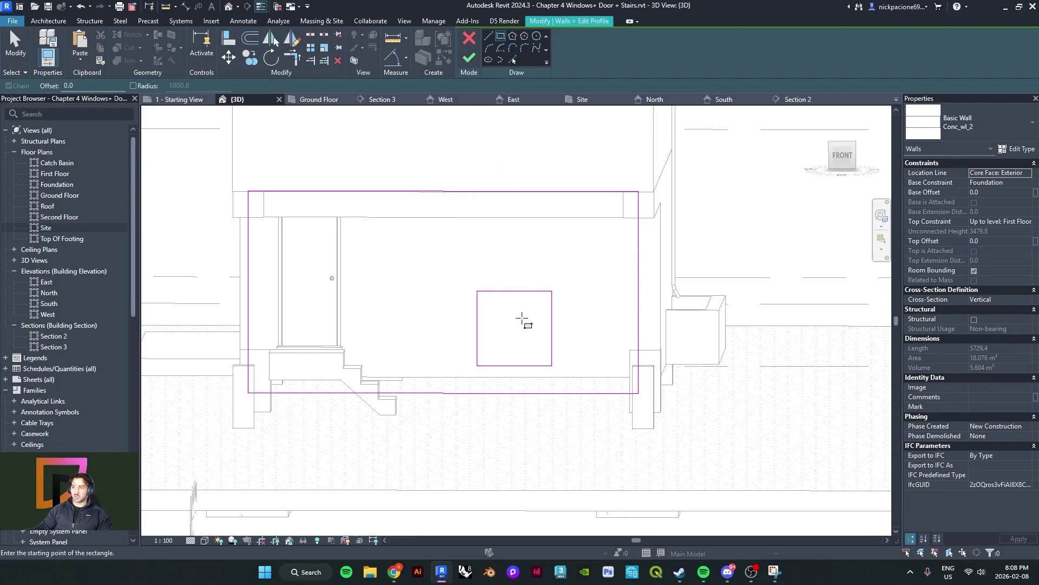
Switch to Chrome and compare the opening's placement in the wall sketch with the reference photo
middle_click_drag(568, 279, 563, 379, "shift")
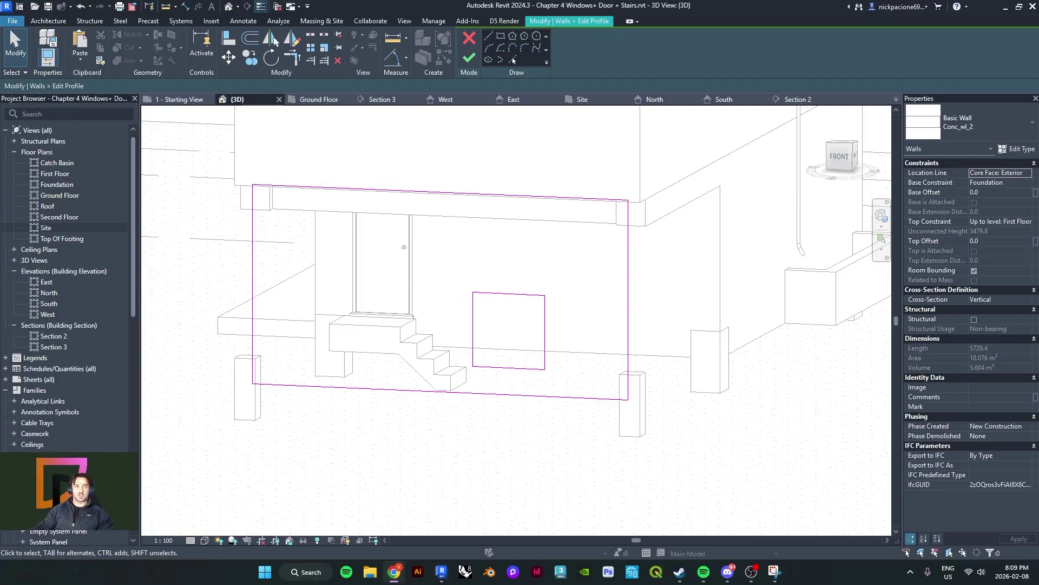
key("alt+Tab")
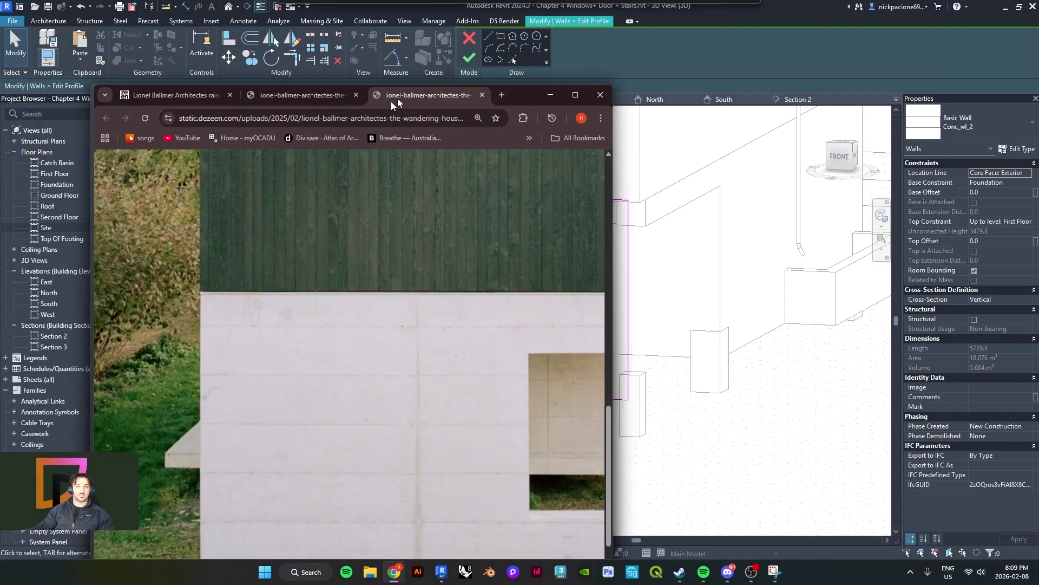
left_click_drag(397, 98, 504, 1)
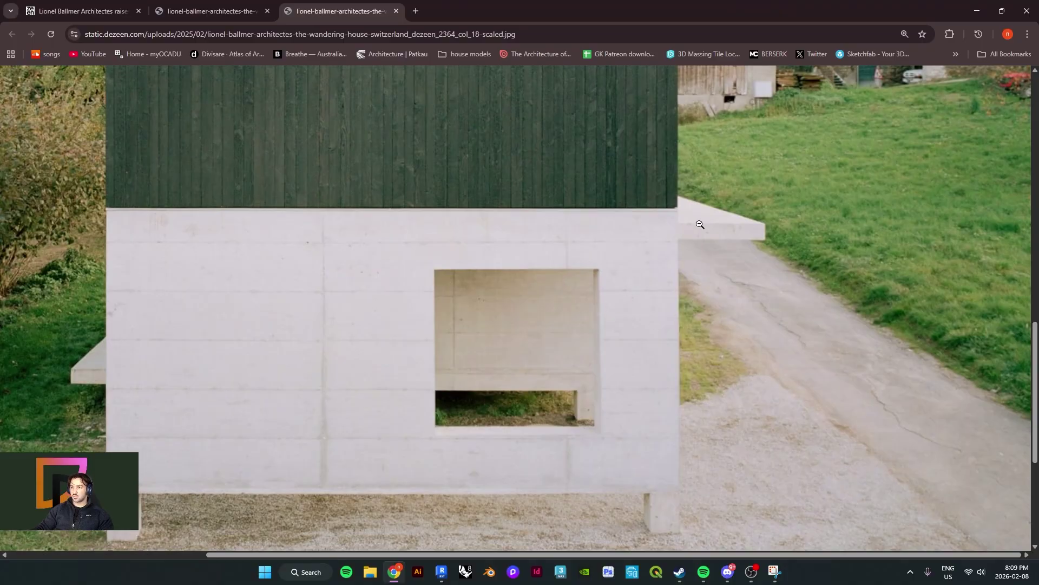
left_click(987, 10)
Move the square opening horizontally toward the wall's right edge, finish the profile edit and deselect the wall
mouse_move(607, 325)
middle_mouse_down("shift")
mouse_move(615, 301)
mouse_move(590, 282)
middle_mouse_up("shift")
left_click_drag(574, 274, 460, 369)
middle_click_drag(568, 337, 580, 326, "shift")
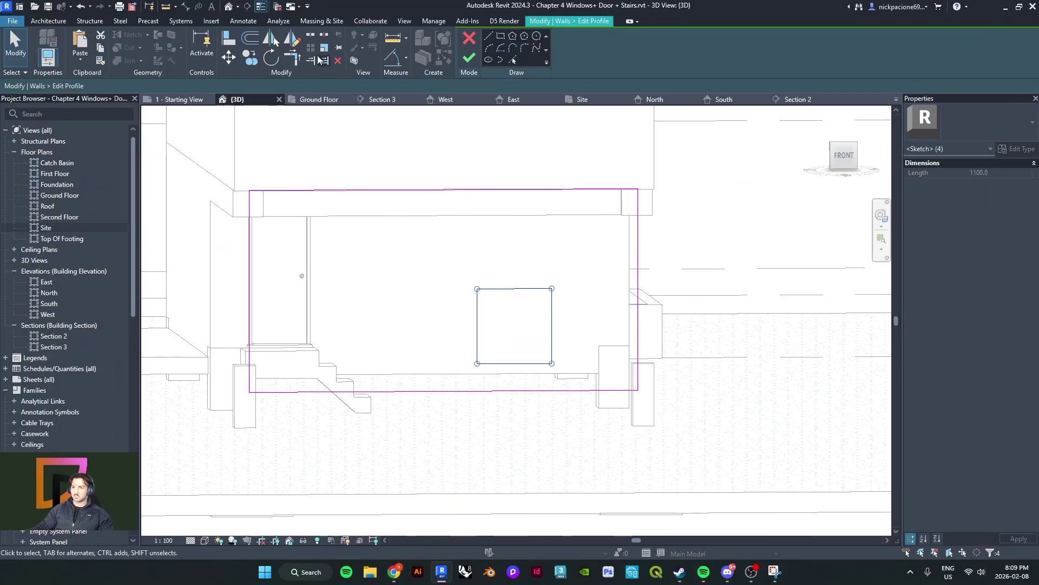
left_click(250, 59)
middle_click_drag(401, 227, 598, 297, "shift")
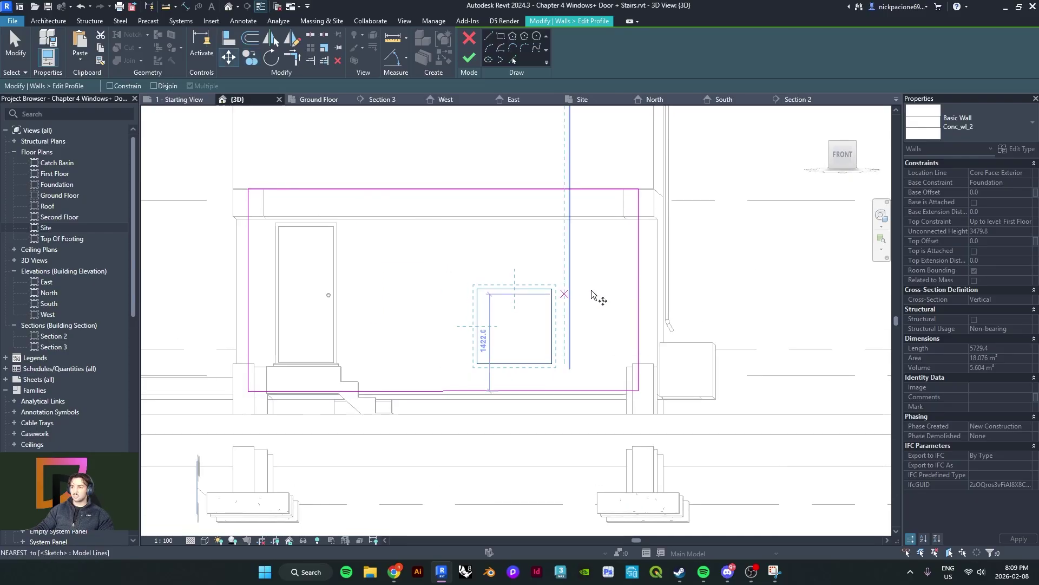
left_click(514, 288)
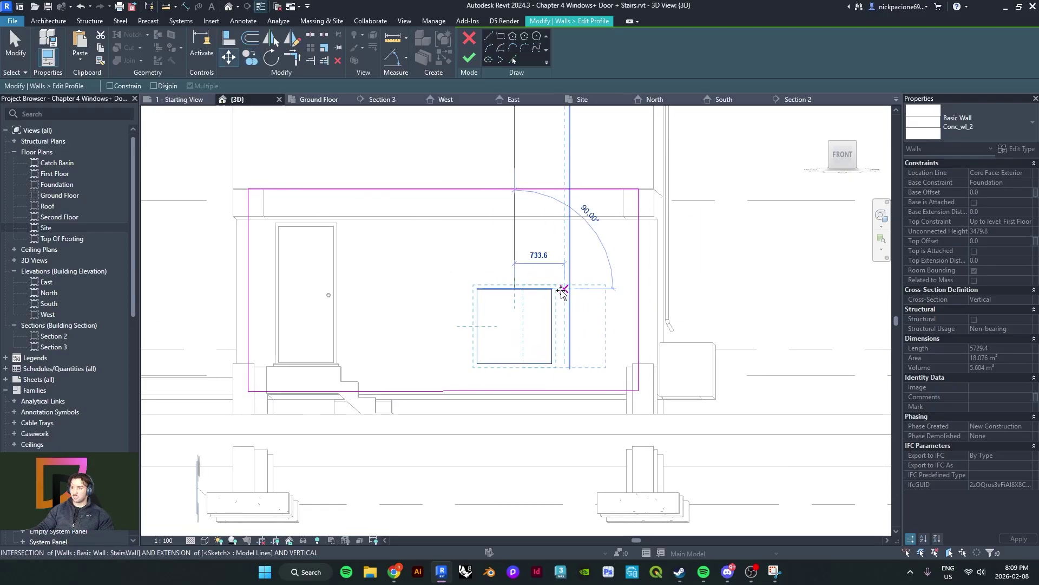
left_click(558, 289)
left_click(469, 57)
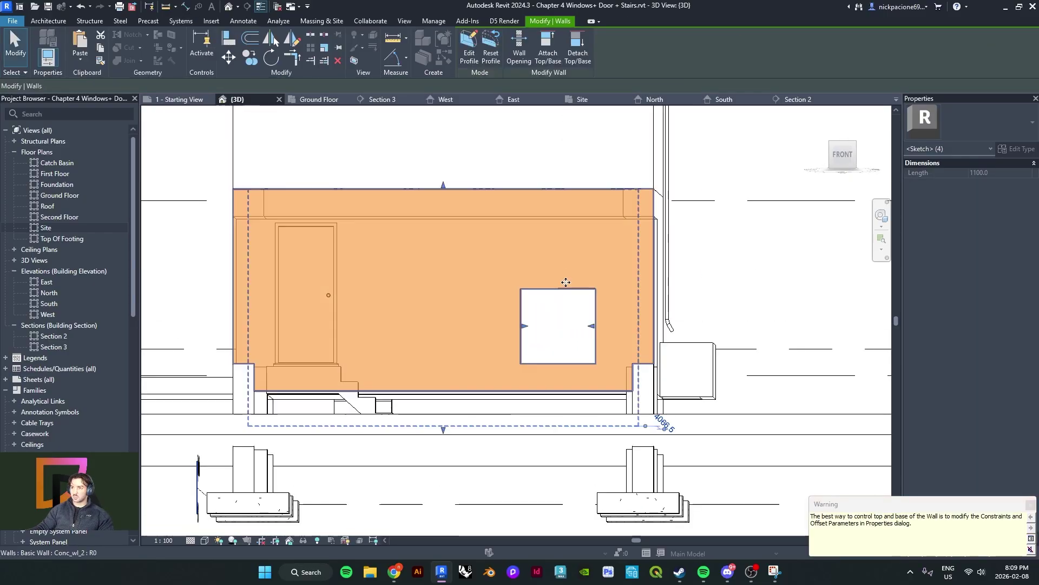
key("Escape")
Compare the finished wall opening with the reference photo in Chrome, reducing the browser zoom to 100%
middle_click_drag(581, 399, 469, 501, "shift")
scroll(487, 400, "down", 5)
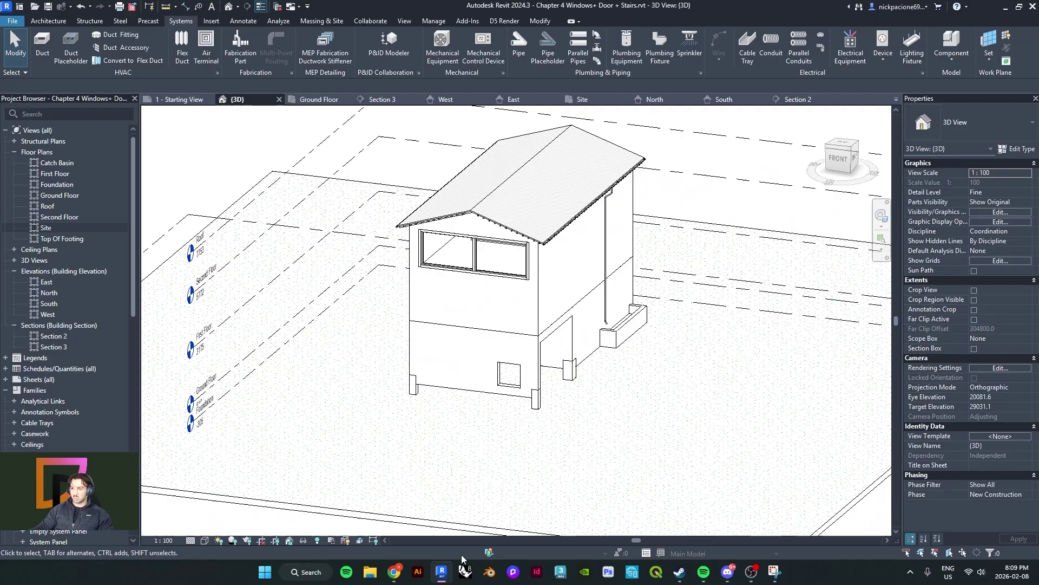
left_click(394, 572)
left_click(1027, 33)
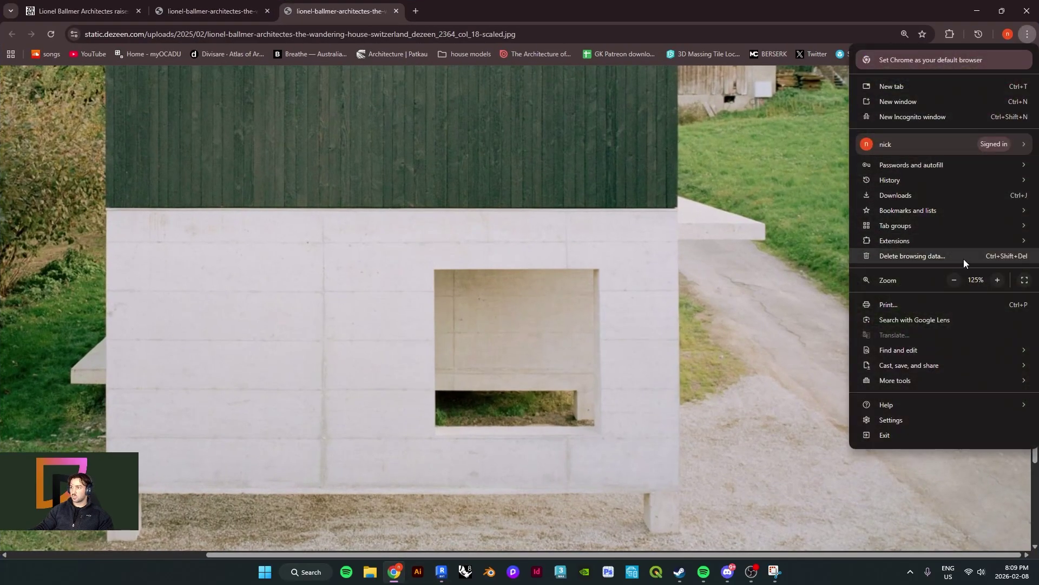
left_click(960, 283)
left_click(674, 327)
scroll(598, 301, "up", 1)
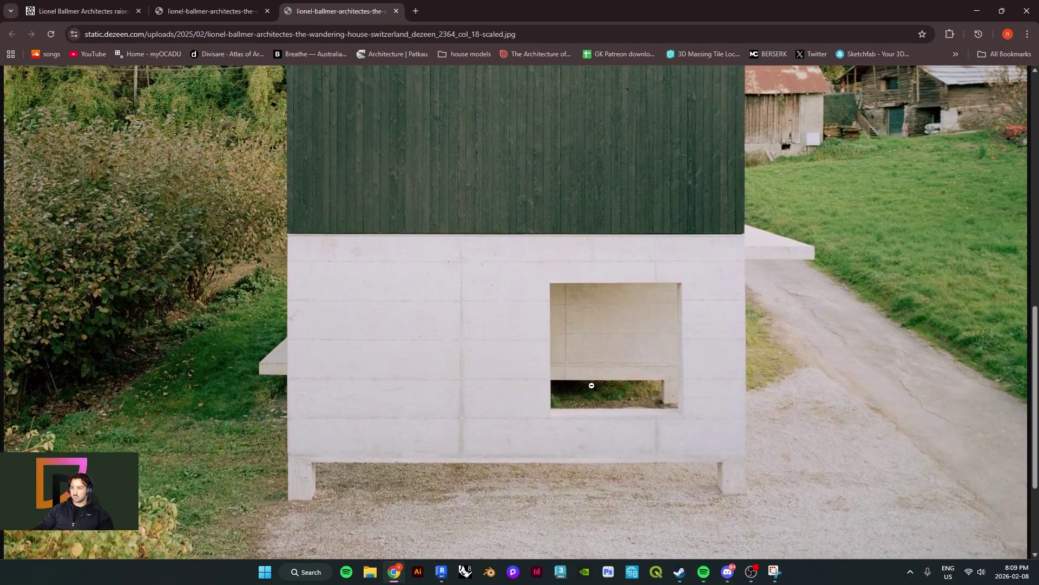
Switch to Revit and open the lower concrete front wall's profile for editing
left_click(442, 571)
scroll(514, 382, "up", 3)
scroll(513, 379, "up", 1)
left_click(498, 360)
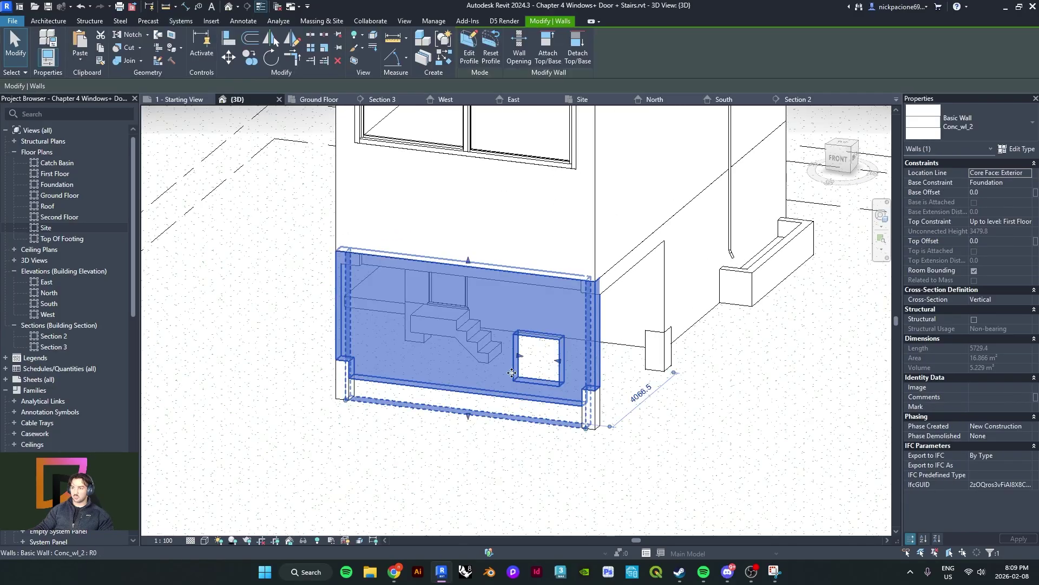
left_click_drag(490, 353, 507, 346, "shift")
double_click(508, 345)
scroll(520, 355, "up", 1)
middle_click_drag(521, 357, 538, 349, "shift")
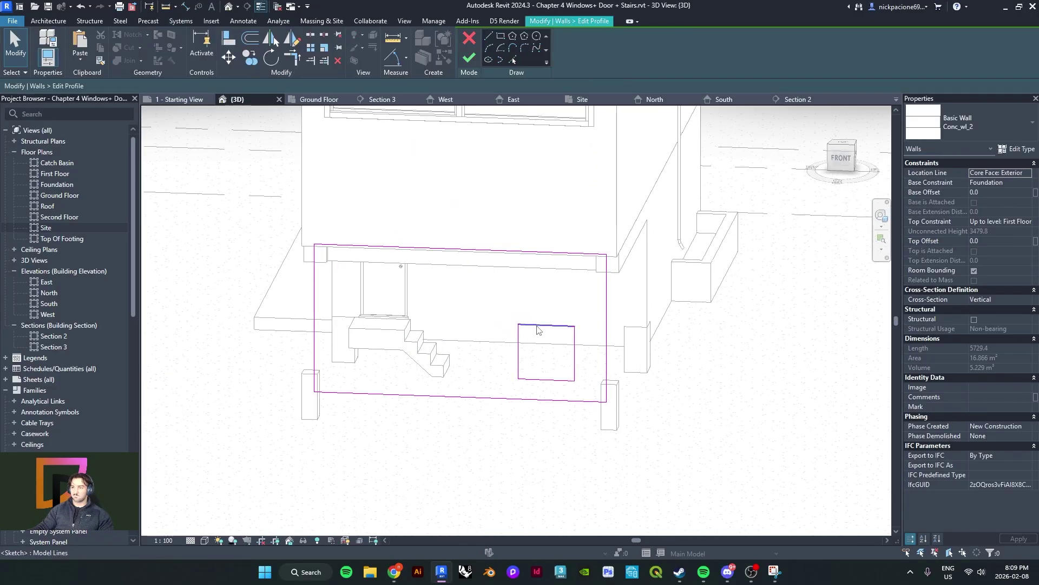
Enlarge the wall opening by moving its left edge and top edge outward, finish the profile edit and deselect the wall
left_click(518, 367)
scroll(519, 367, "up", 2)
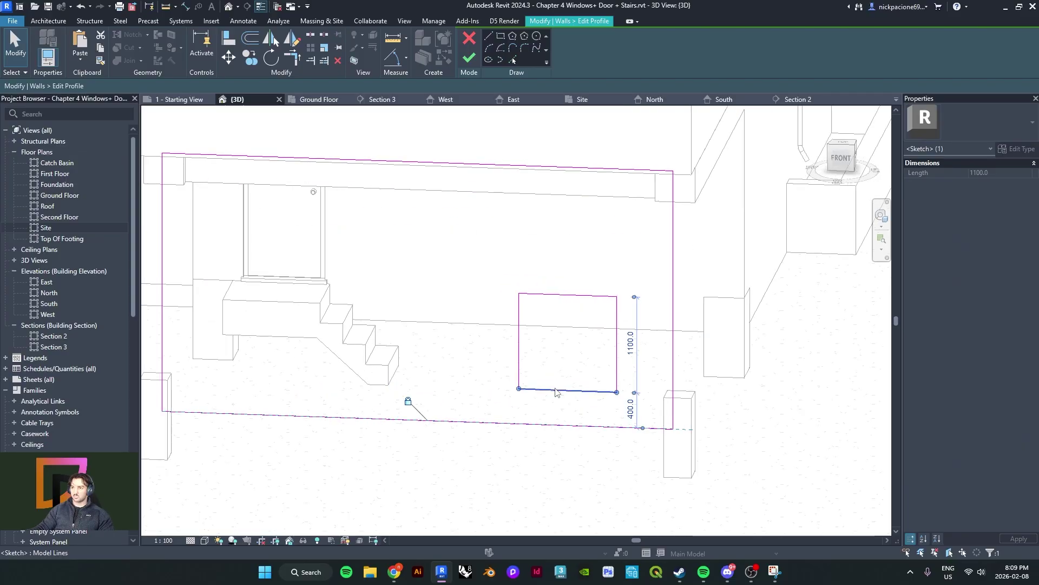
left_click_drag(518, 333, 480, 331)
left_click_drag(534, 297, 559, 255)
left_click(517, 334)
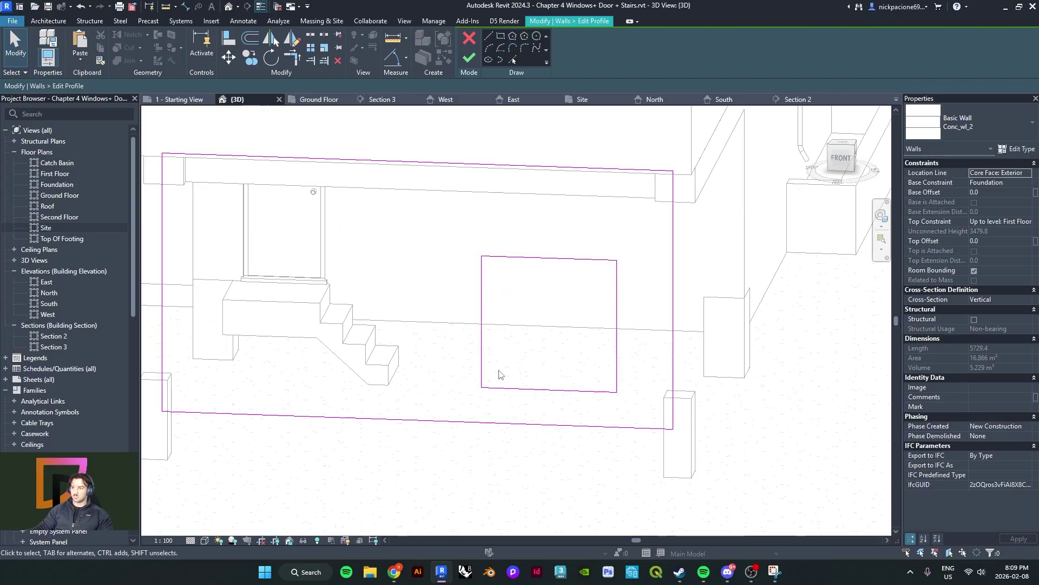
scroll(499, 373, "down", 2)
middle_click_drag(499, 374, 553, 312, "shift")
left_click(470, 58)
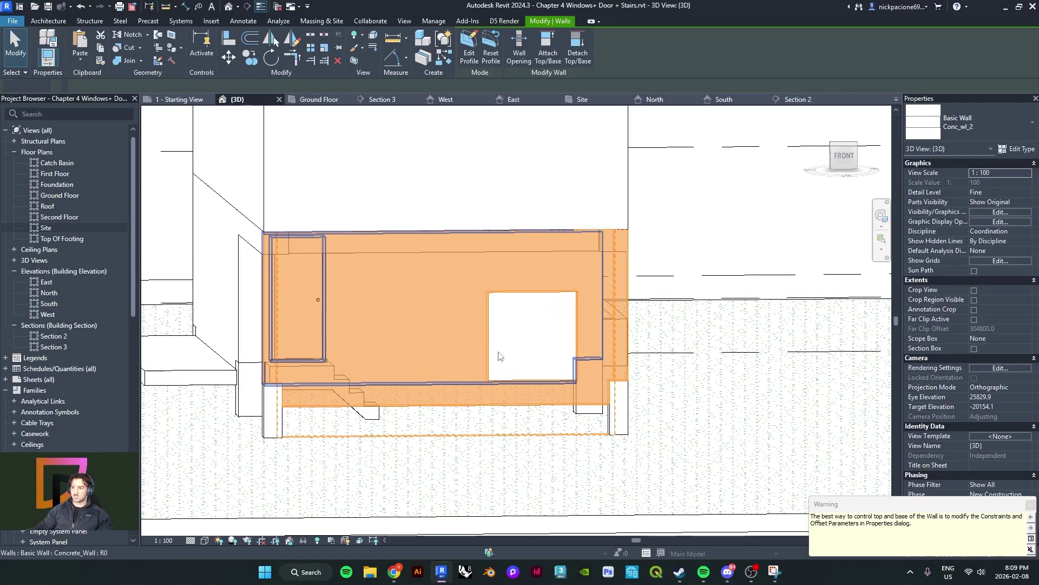
key("Escape")
Examine the enlarged wall opening and the house's long side facade in the 3D view from several angles
middle_click_drag(494, 352, 640, 441, "shift")
scroll(564, 445, "down", 2)
middle_click_drag(523, 453, 303, 431, "shift")
middle_click_drag(515, 434, 355, 401, "shift")
middle_click_drag(503, 384, 396, 358, "shift")
middle_click_drag(467, 336, 471, 384)
scroll(470, 375, "up", 1)
scroll(470, 375, "up", 2)
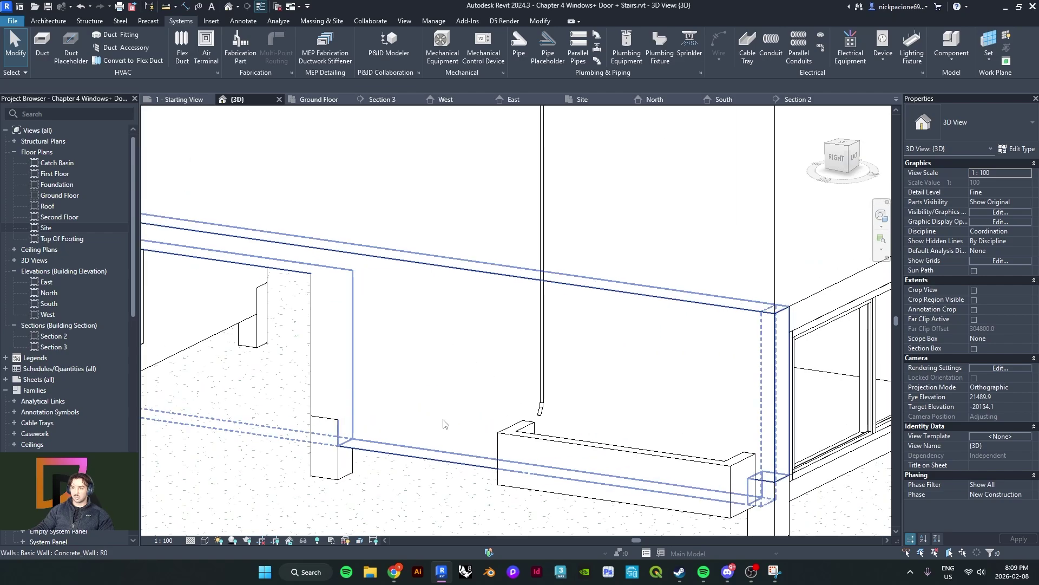
middle_click_drag(443, 425, 374, 416, "shift")
scroll(461, 417, "down", 2)
middle_click_drag(488, 428, 516, 399, "shift")
scroll(606, 411, "down", 2)
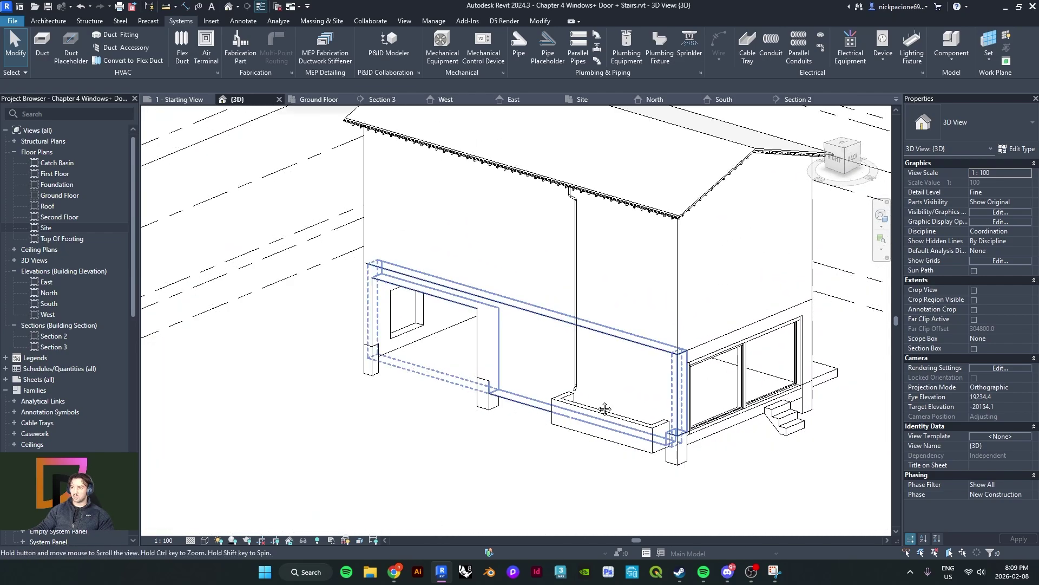
middle_click_drag(606, 411, 499, 403)
Switch to Chrome, close the front facade photo and open the gallery's side facade image at full size in its own tab
left_click(395, 571)
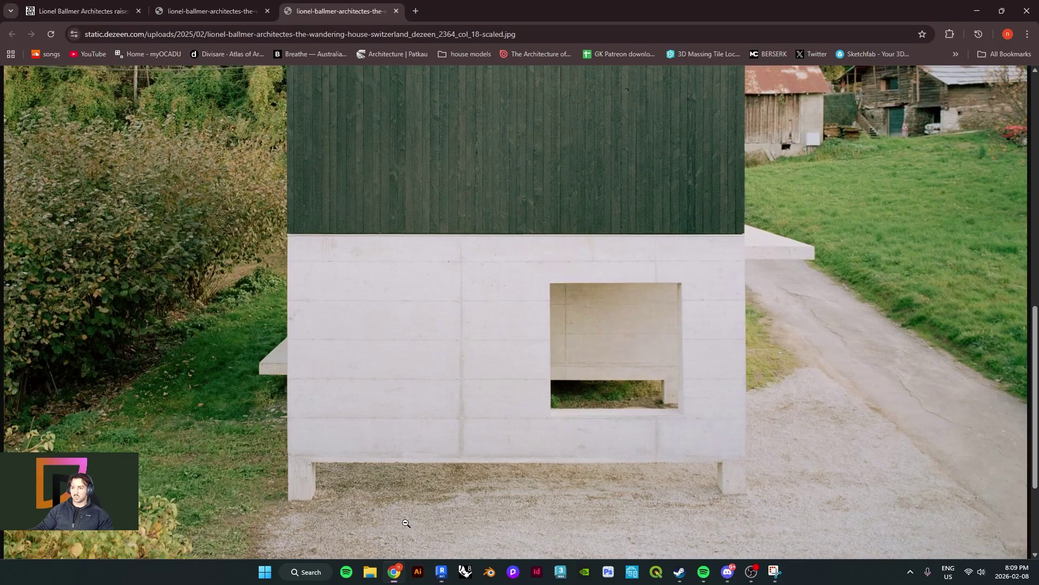
scroll(503, 349, "up", 5)
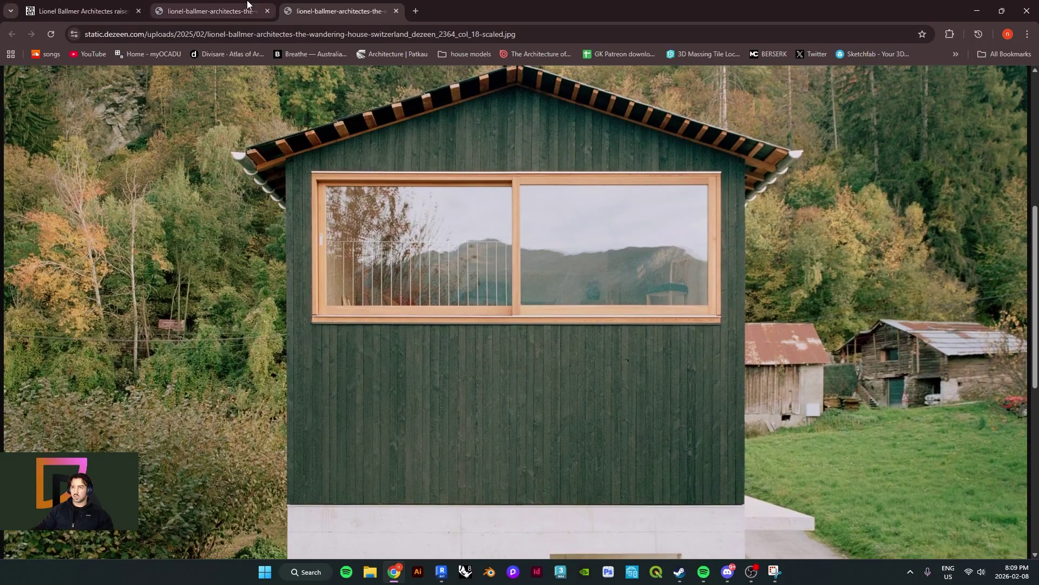
left_click(396, 11)
key("ctrl+shift+Tab")
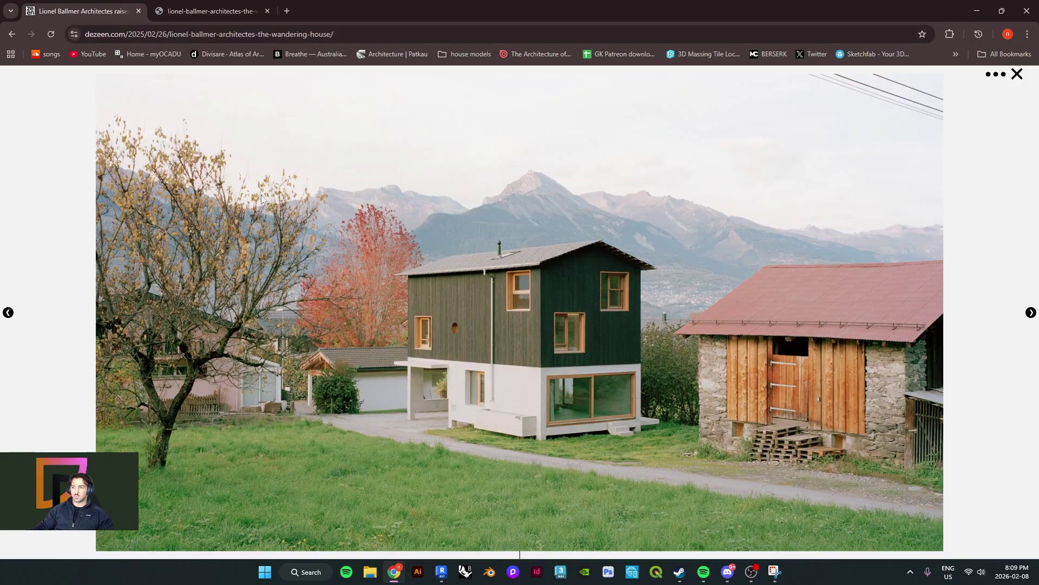
left_click(1030, 312)
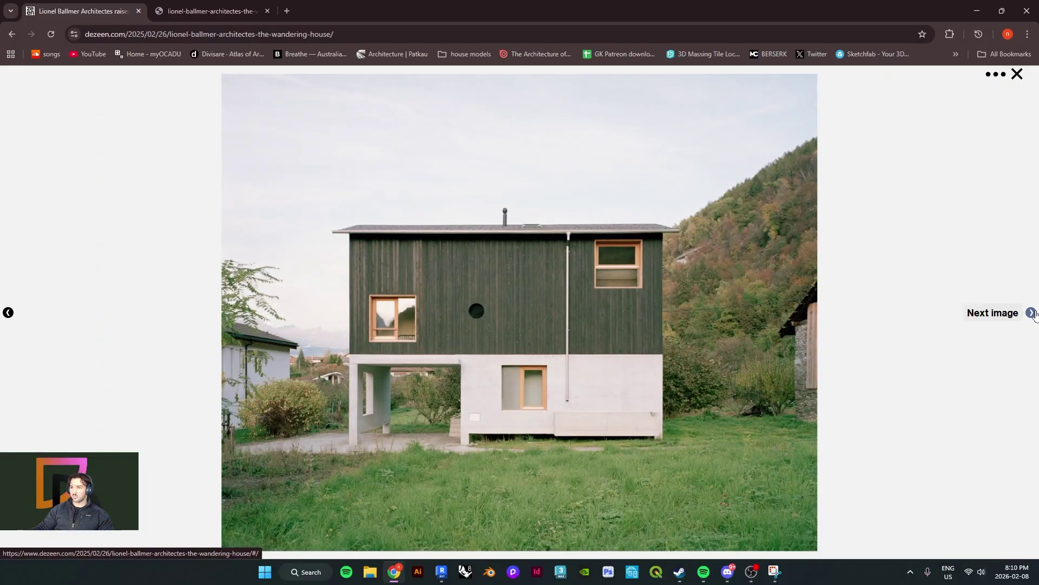
right_click(467, 317)
left_click(497, 332)
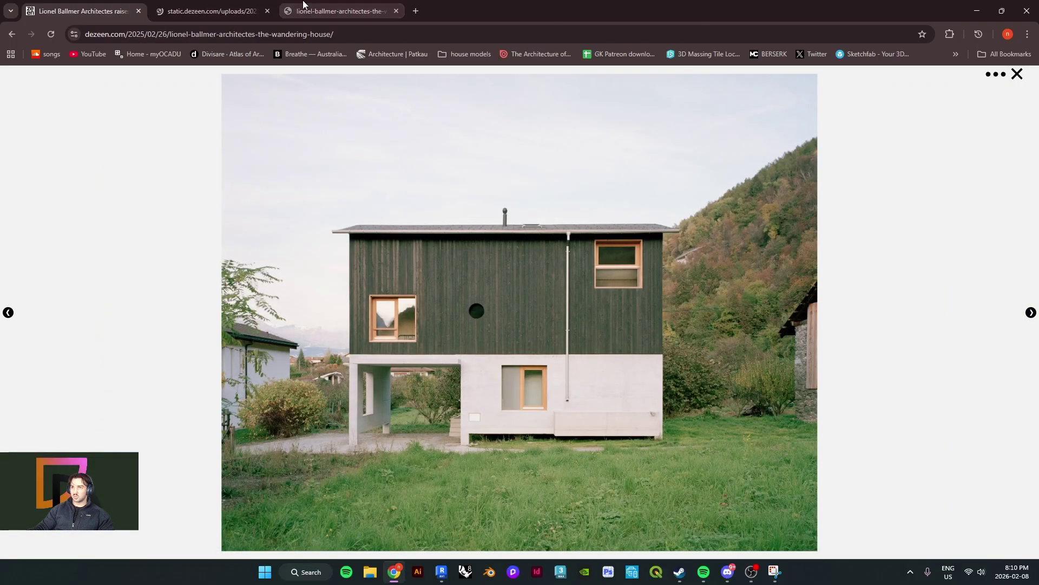
left_click(304, 4)
left_click(239, 19)
left_click(627, 247)
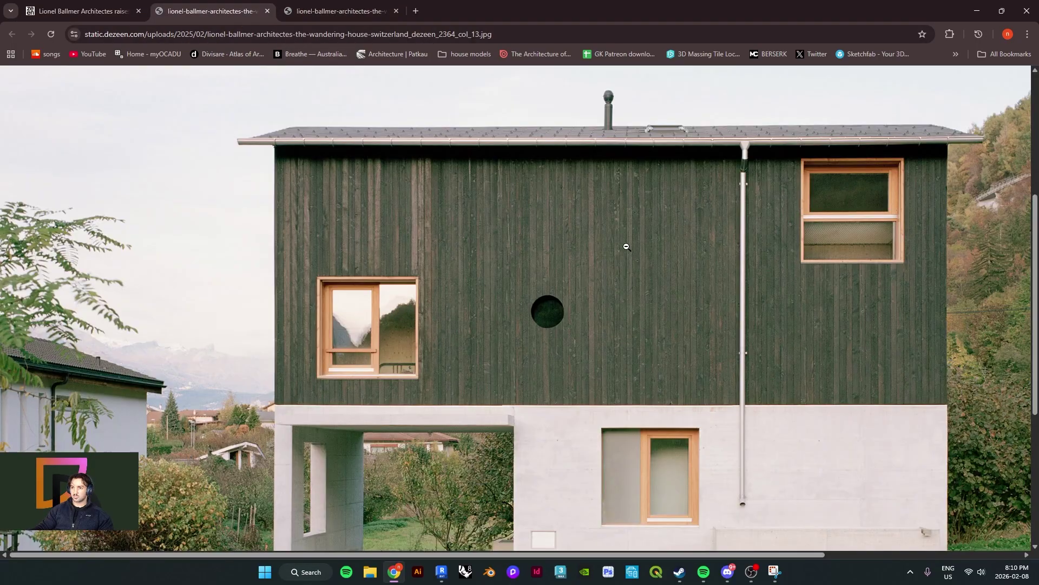
Enlarge the side facade photo to 200% browser zoom and bring the lower-left timber-framed window into view
left_click(1028, 34)
left_click(998, 280)
left_click(997, 280)
left_click(997, 280)
left_click(998, 280)
left_click(998, 279)
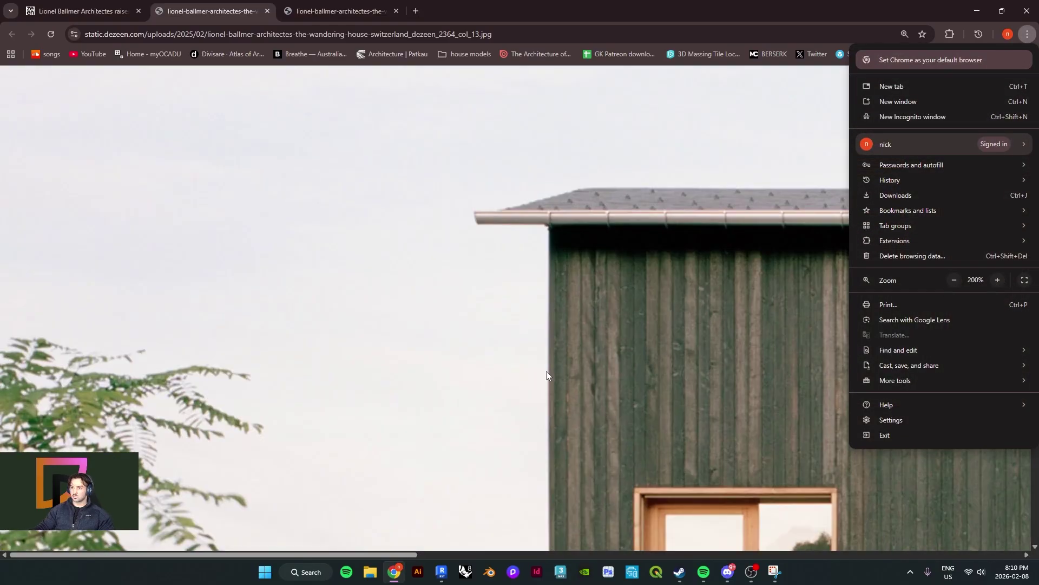
left_click(546, 372)
scroll(545, 379, "down", 4)
left_click_drag(360, 556, 478, 557)
scroll(461, 506, "down", 1)
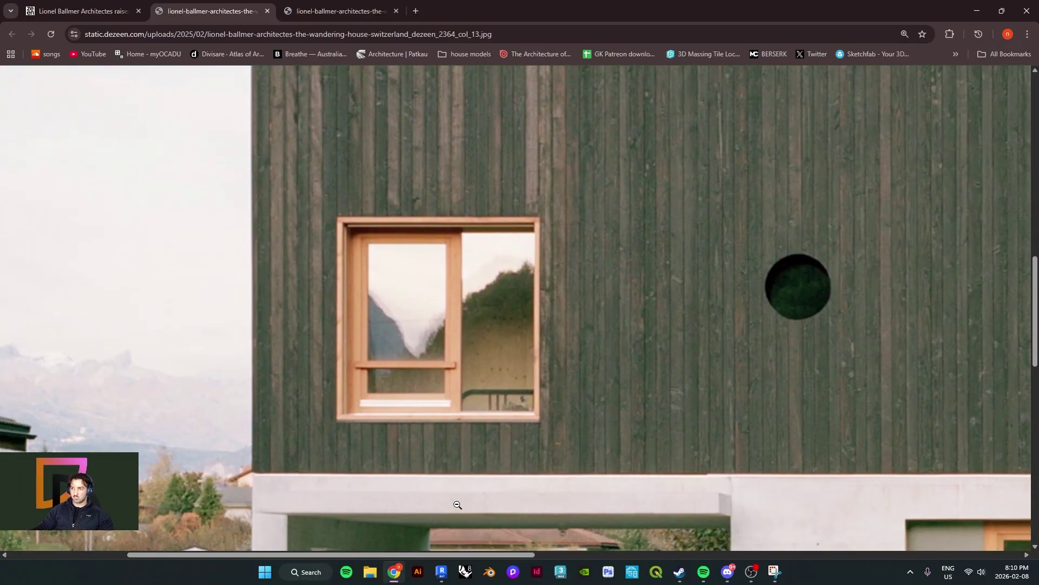
Capture a screen snip of the timber-framed window and open it maximized in Snipping Tool
key("super+shift+s")
left_click_drag(308, 188, 589, 478)
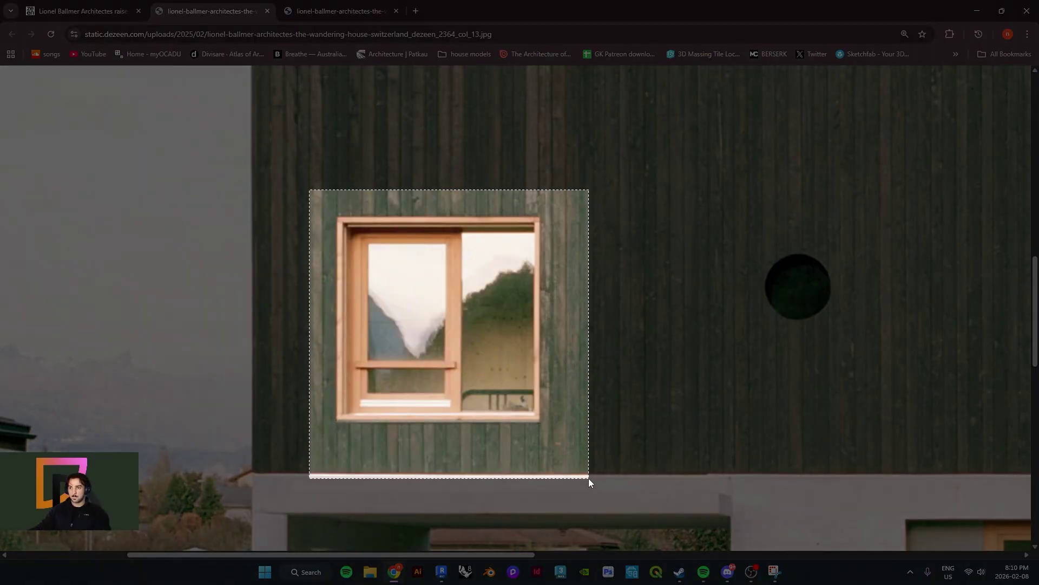
left_click(933, 428)
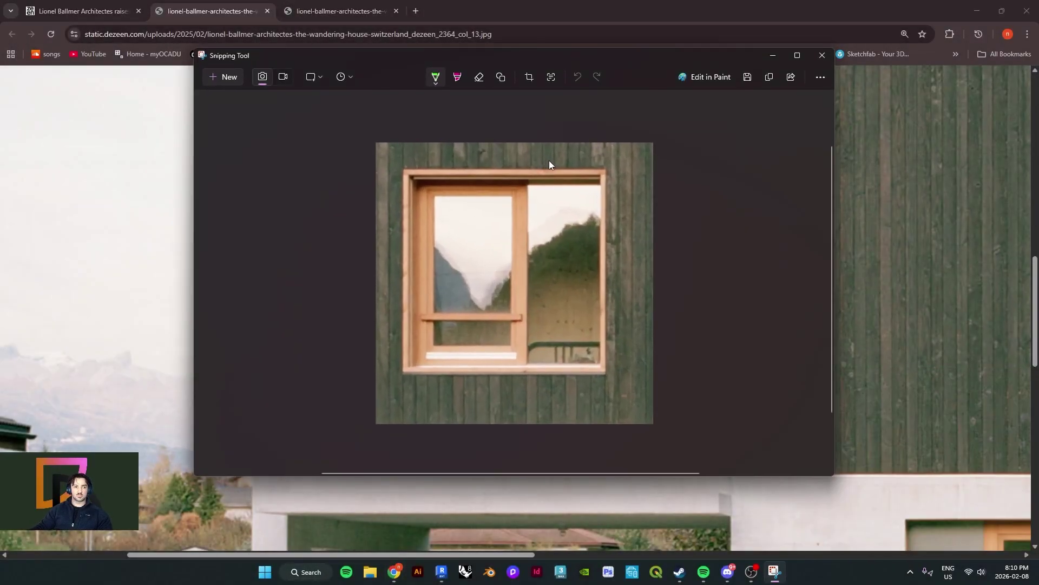
left_click(806, 54)
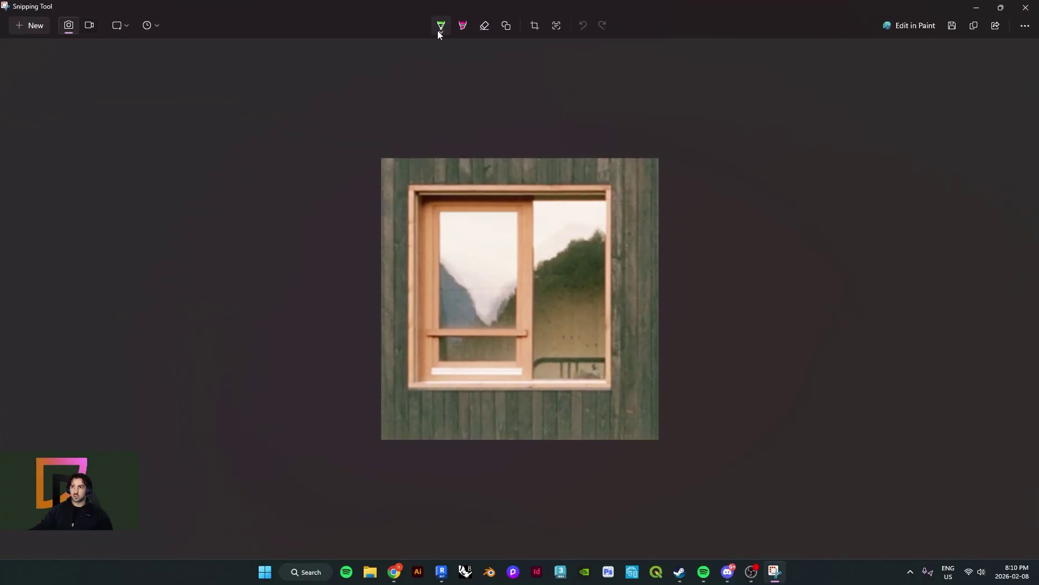
Mark the snip in red pen, outlining the outer frame, the inner sash, its glass edge and the horizontal rail
left_click(440, 26)
left_click(399, 104)
left_click_drag(410, 186, 547, 189)
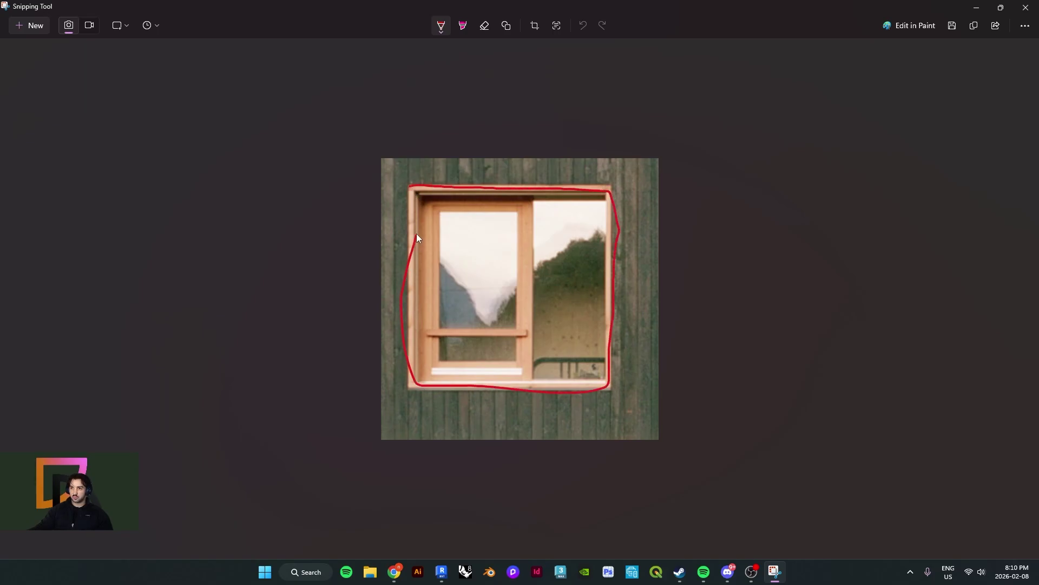
left_click_drag(417, 238, 412, 190)
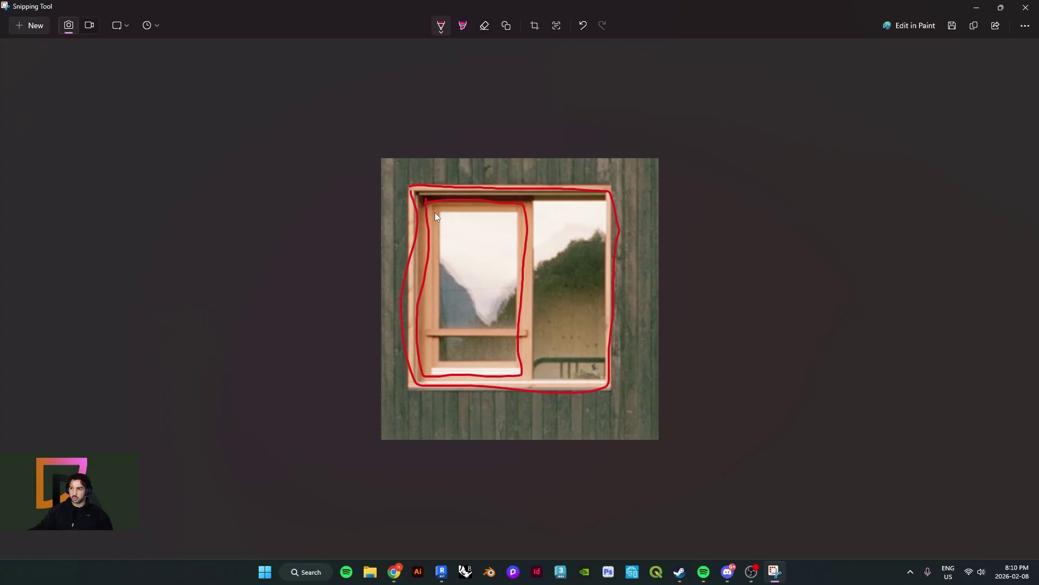
mouse_move(436, 219)
left_mouse_down()
mouse_move(518, 213)
mouse_move(517, 228)
left_mouse_up()
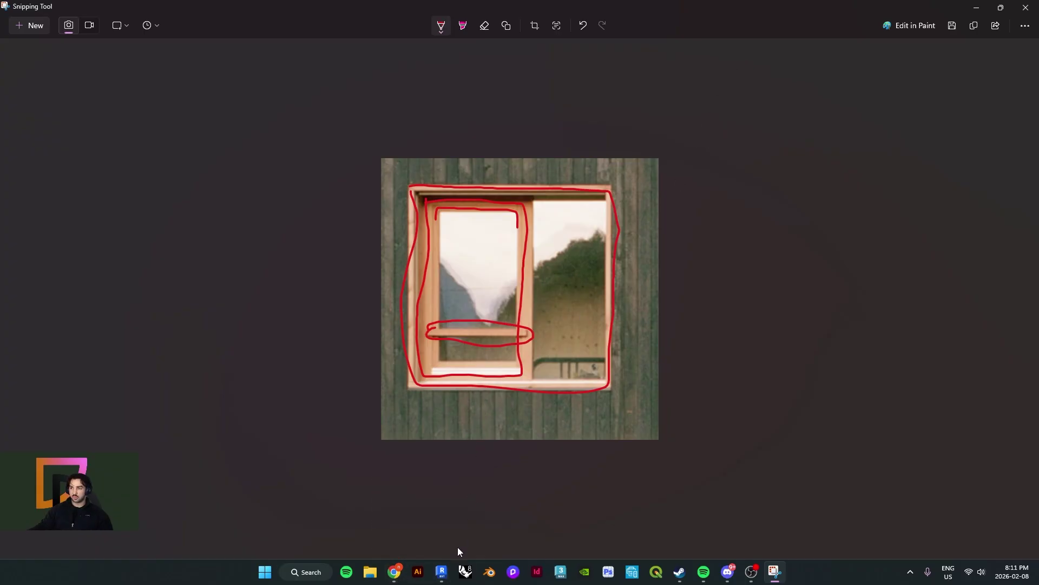
Switch to Revit and create a new family from the Metric Window.rft template
left_click(443, 578)
middle_click_drag(464, 417, 577, 365, "shift")
middle_click_drag(577, 366, 408, 371)
scroll(408, 371, "up", 2)
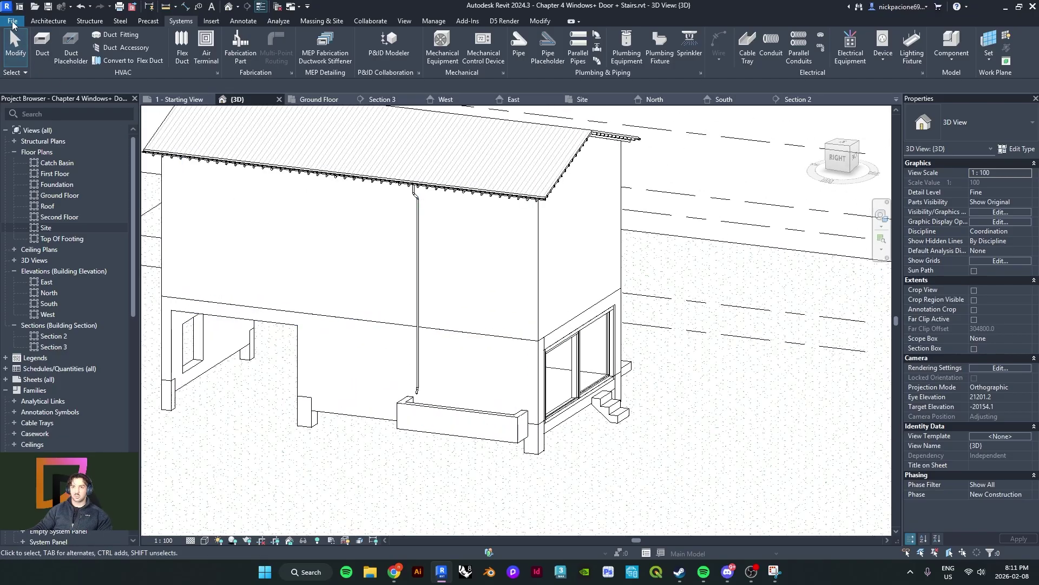
left_click(14, 22)
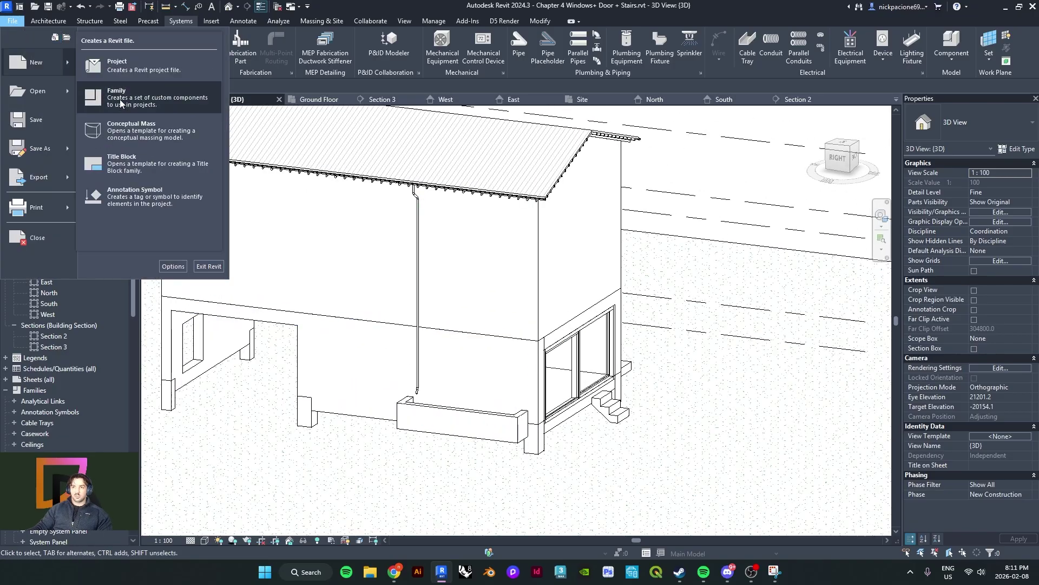
left_click(284, 148)
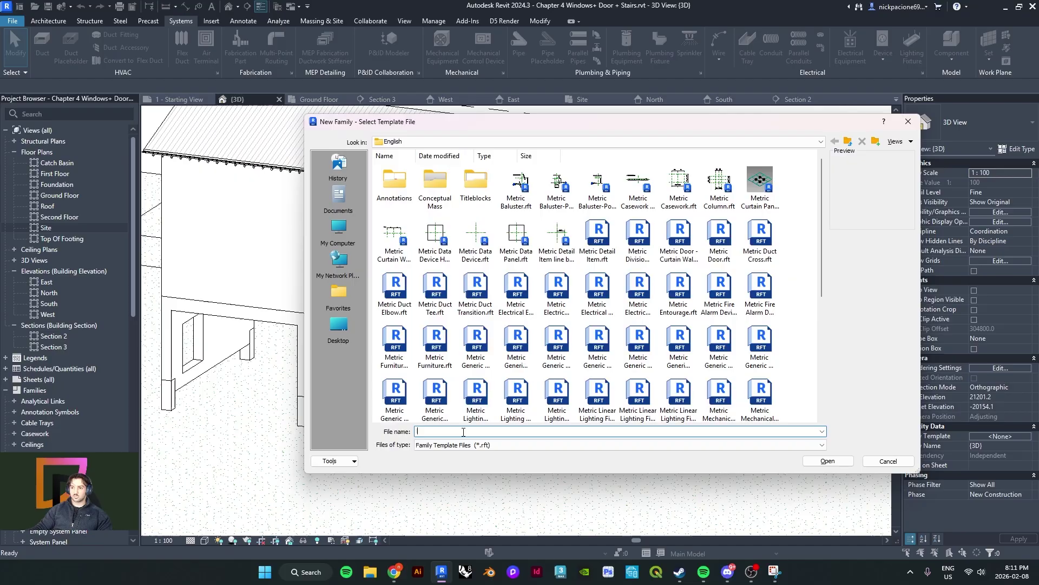
type("metric wind")
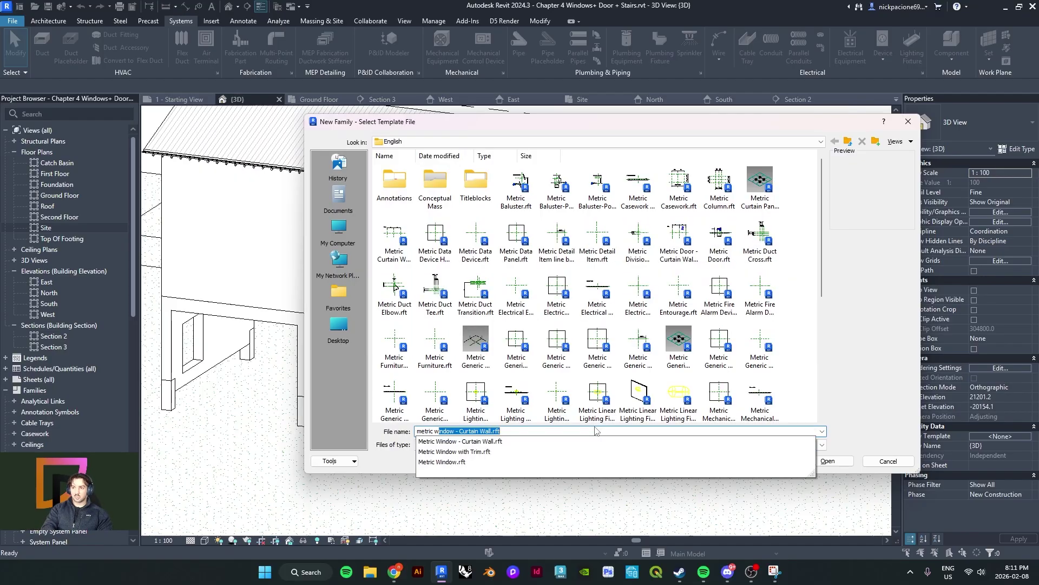
type("o")
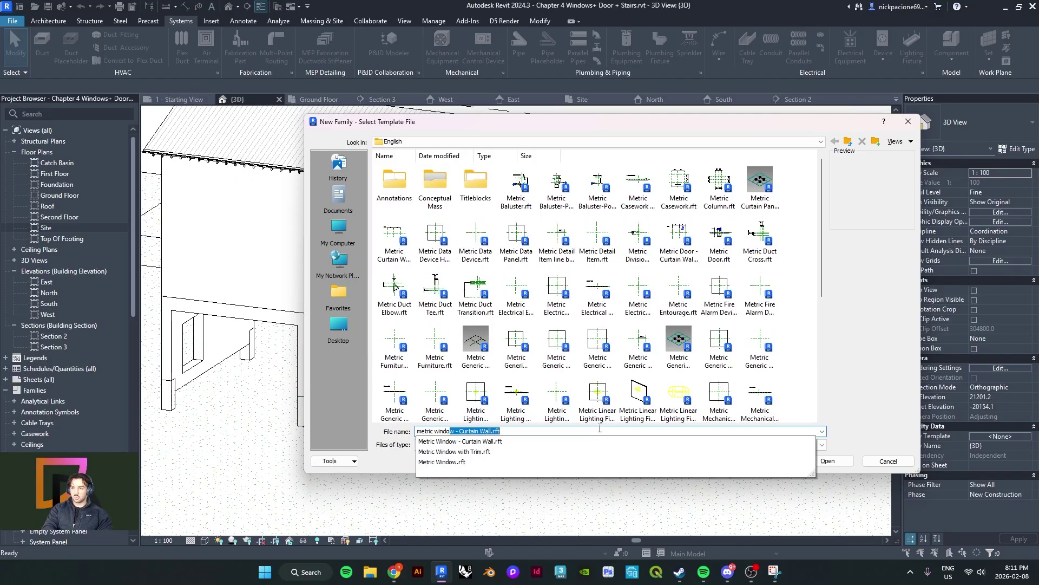
left_click(520, 462)
left_click(817, 460)
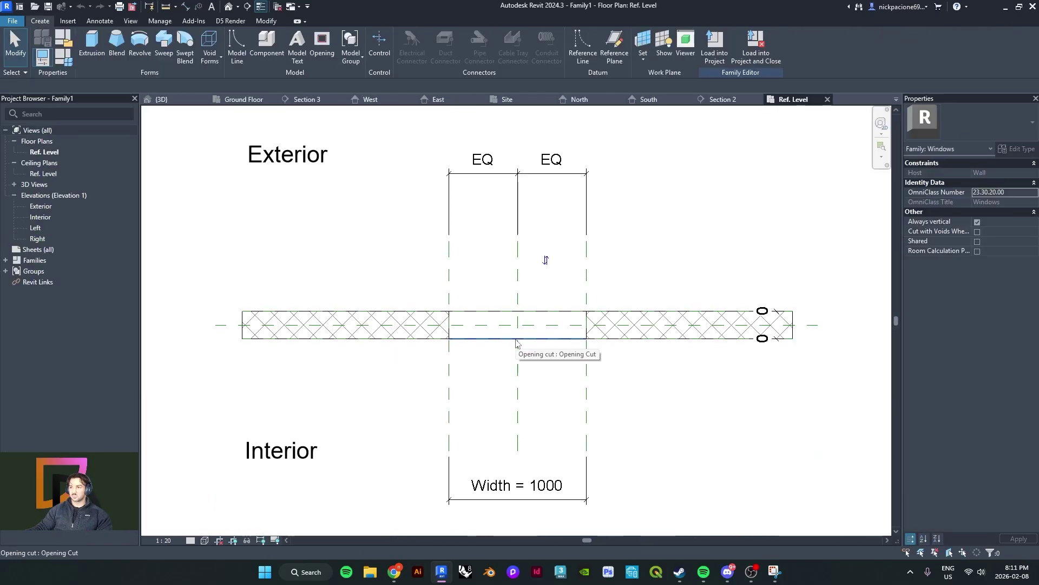
Examine the window template's Ref. Level plan, including the host wall, reference planes and width dimension
scroll(509, 339, "down", 2)
scroll(482, 319, "up", 3)
scroll(475, 356, "down", 1)
scroll(475, 356, "down", 2)
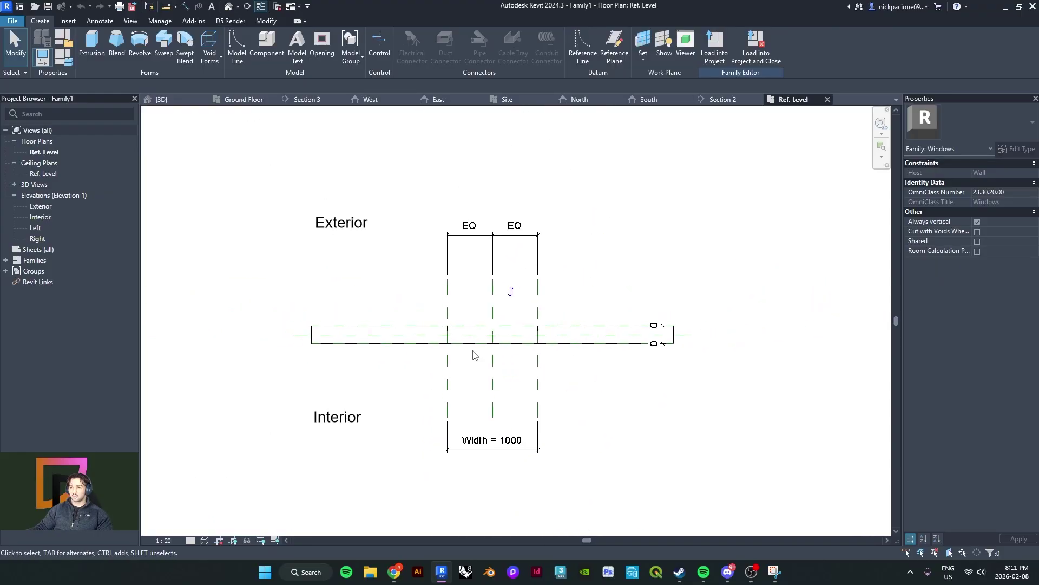
scroll(482, 409, "up", 2)
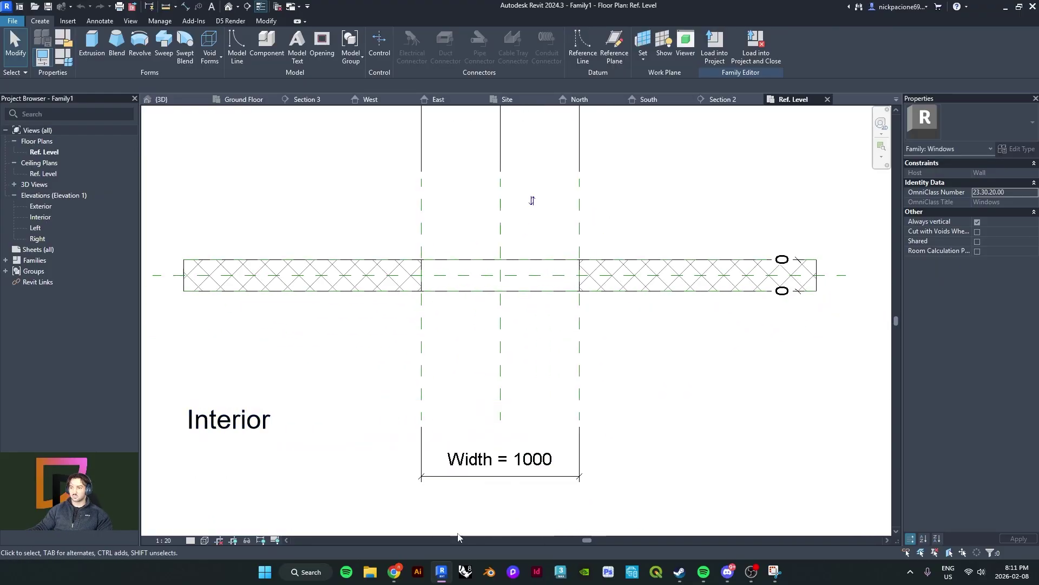
scroll(498, 466, "down", 2)
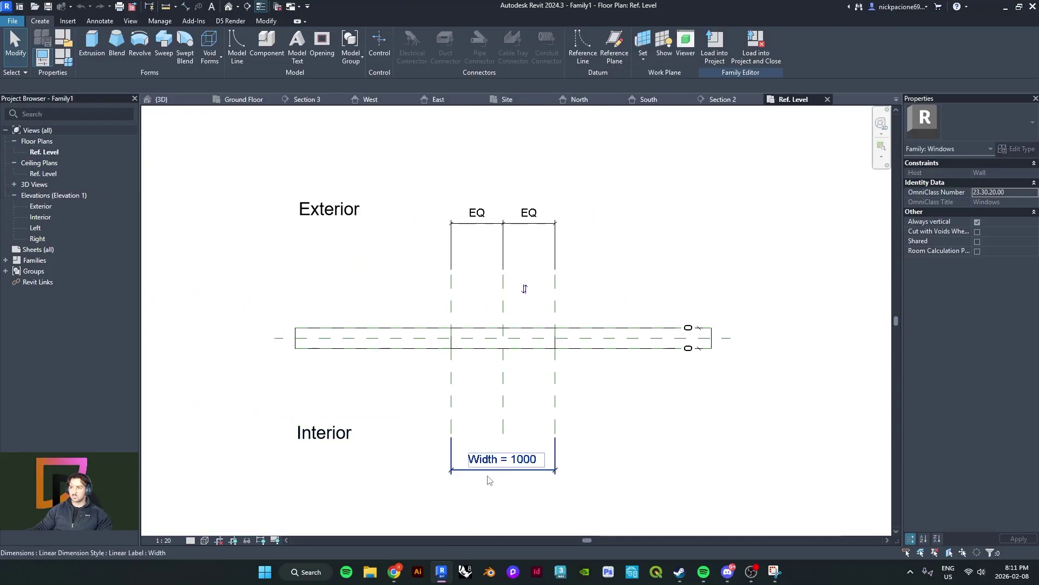
middle_click_drag(505, 382, 485, 373)
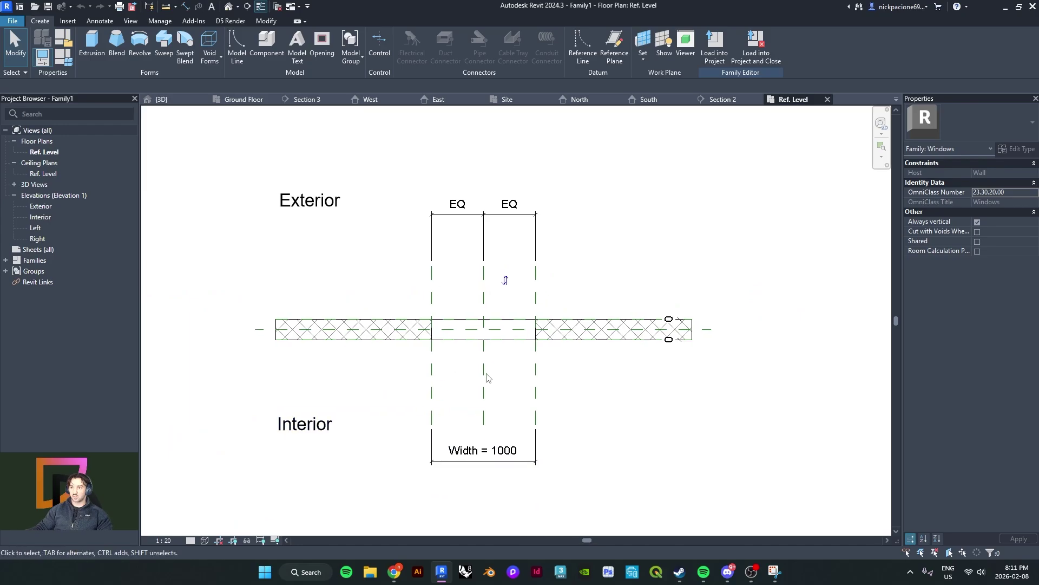
Open the window family's Exterior elevation, check the reference window photo in Chrome and return to Revit
double_click(56, 218)
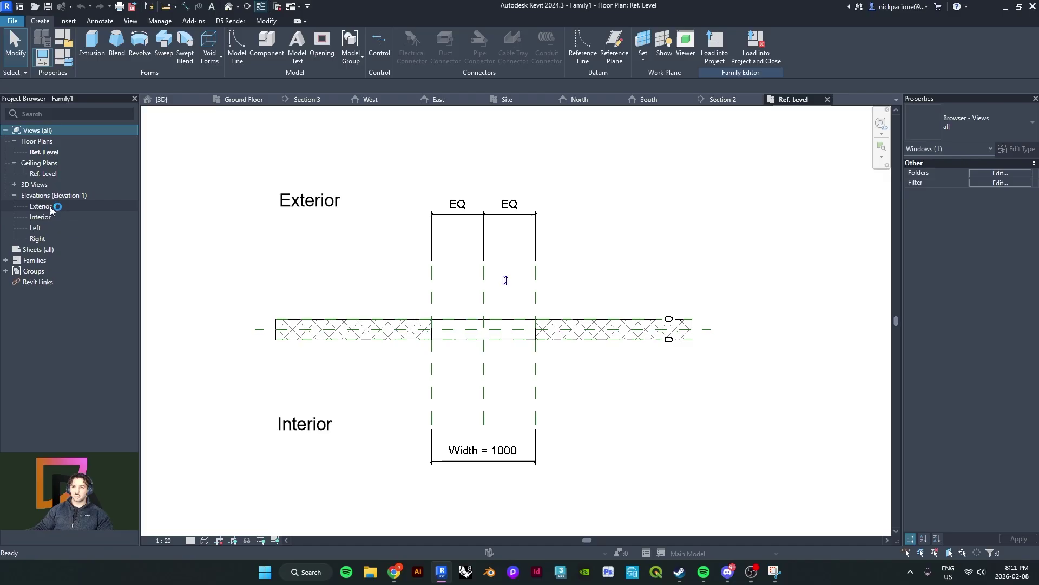
scroll(479, 368, "up", 2)
middle_click_drag(479, 368, 399, 322)
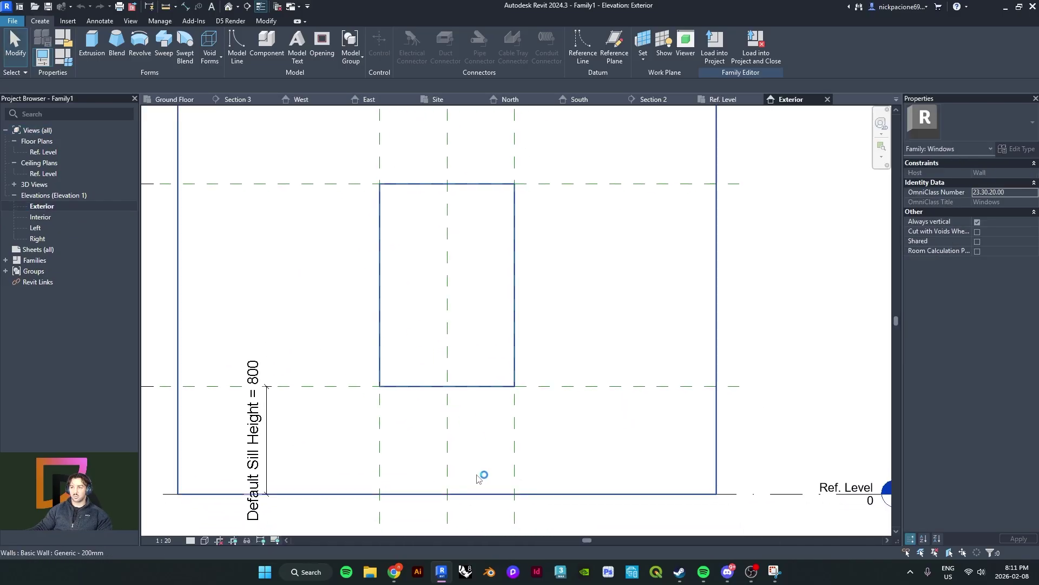
left_click(391, 577)
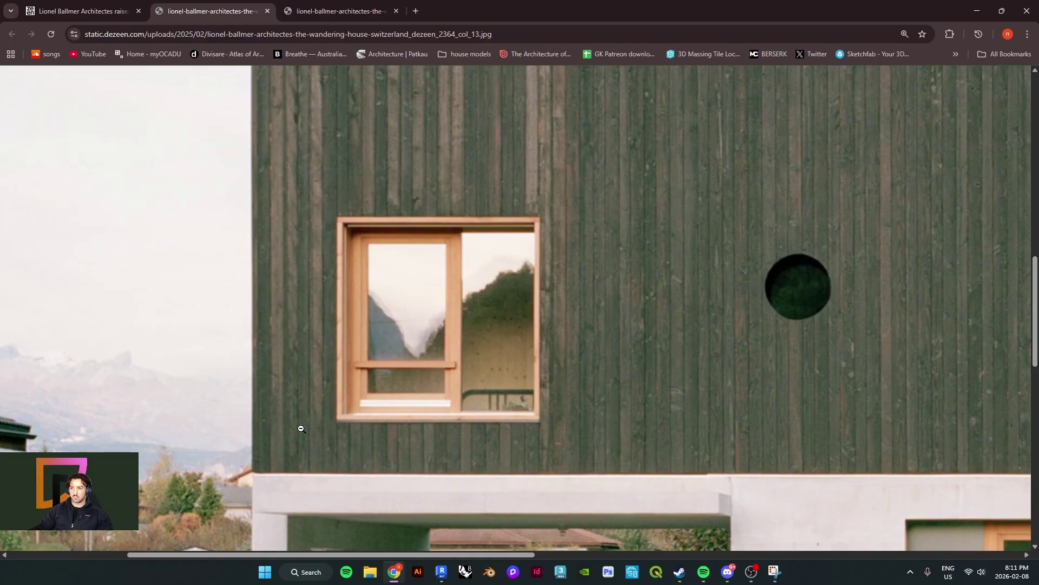
left_click(979, 13)
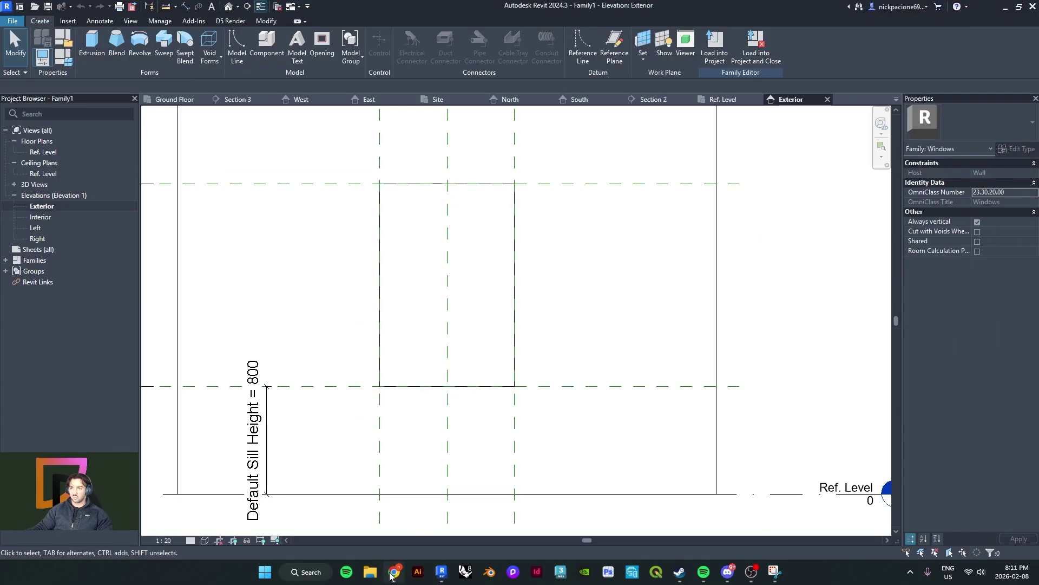
Examine the window family's Exterior elevation, including the frame, the Height dimension and the Default Sill Height dimension
left_click(392, 573)
mouse_move(439, 576)
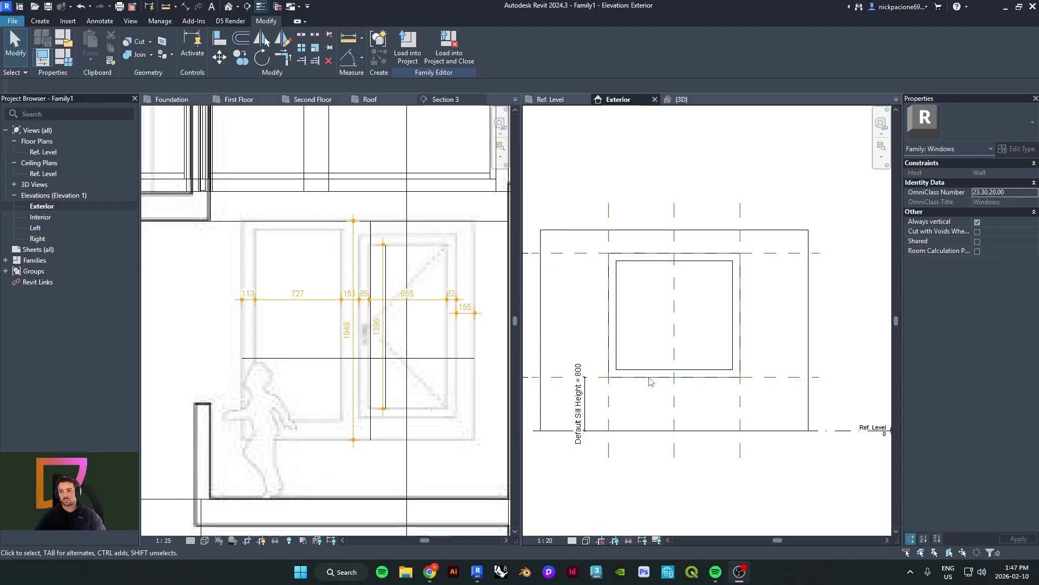
scroll(651, 382, "down", 2)
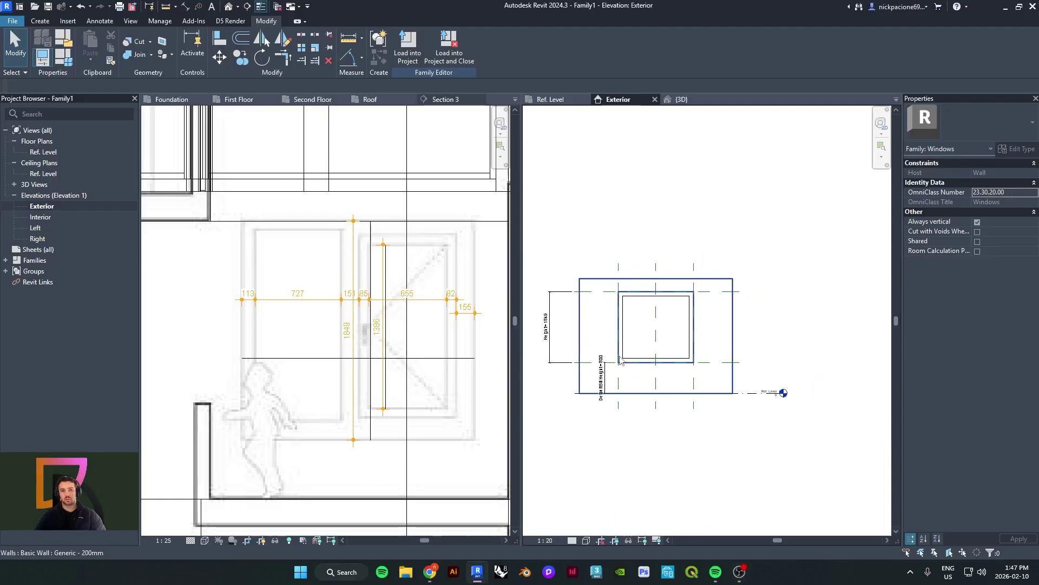
scroll(594, 353, "up", 2)
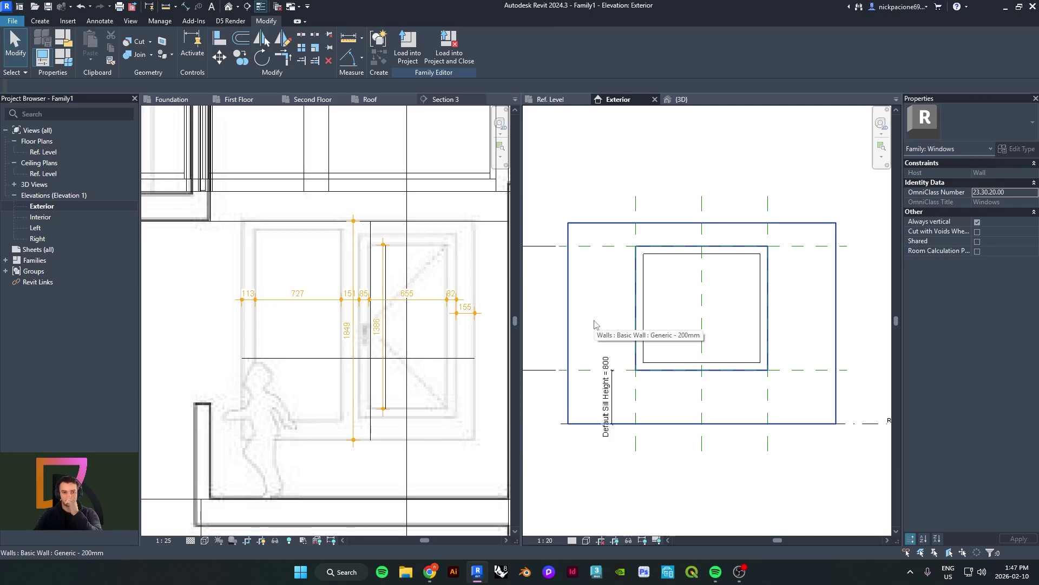
scroll(590, 329, "up", 2)
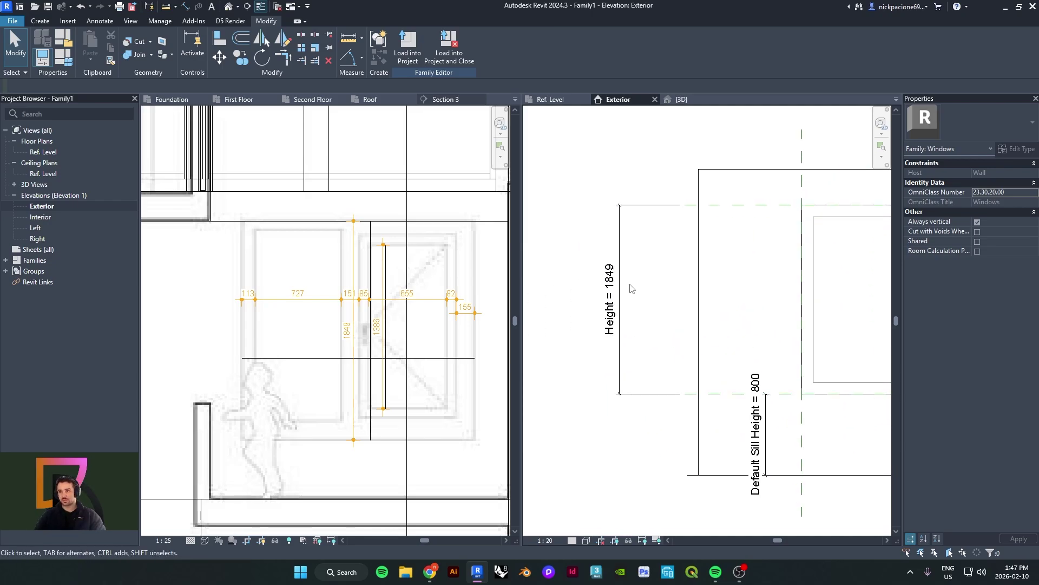
middle_click_drag(619, 328, 603, 323)
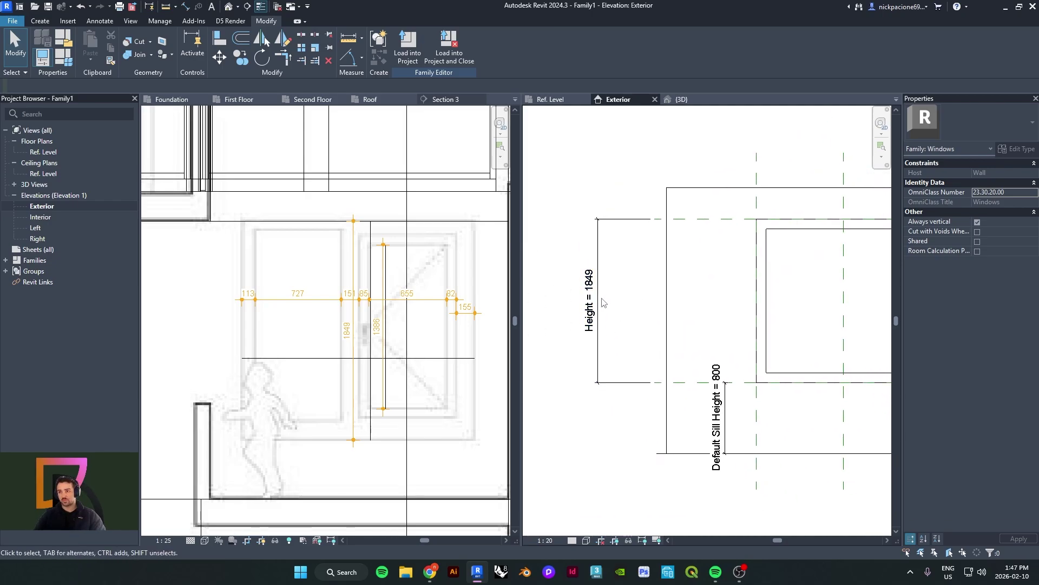
scroll(561, 286, "down", 3)
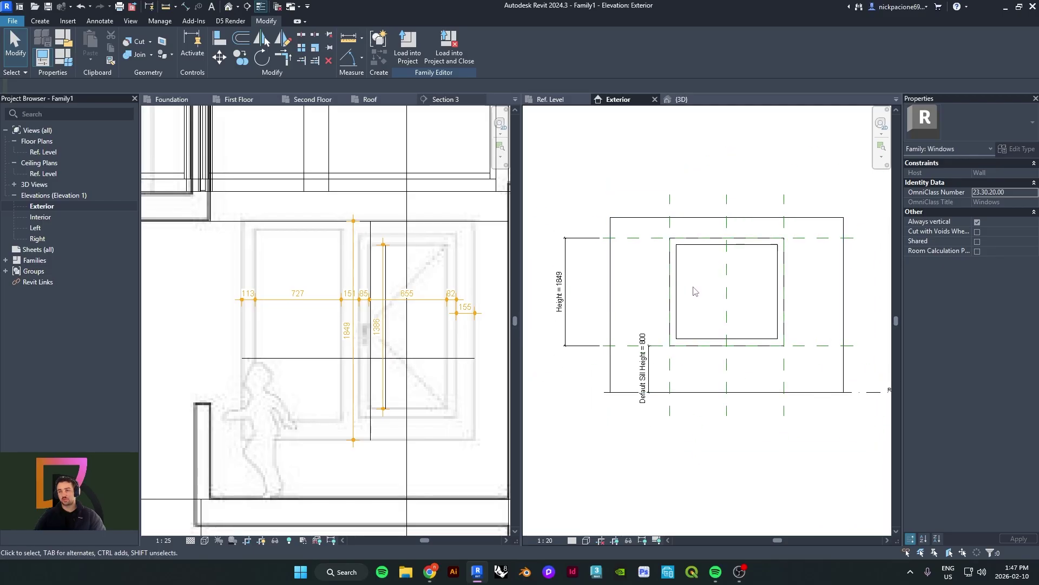
Open the Ref. Level plan and set the window's Width dimension to 2000
left_click(550, 99)
scroll(627, 319, "down", 2)
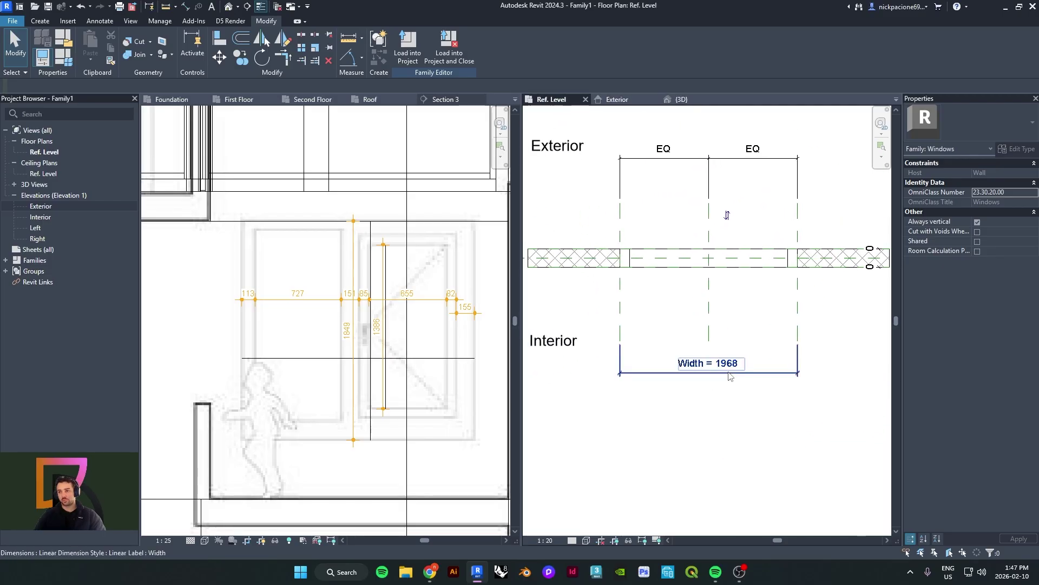
scroll(737, 369, "up", 1)
left_click(737, 368)
left_click(698, 362)
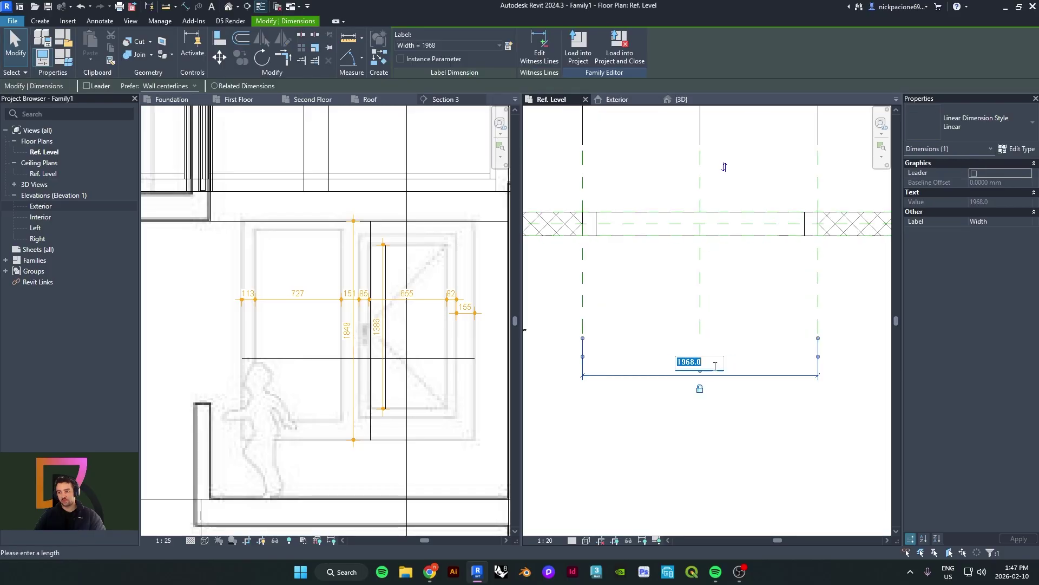
left_click(759, 337)
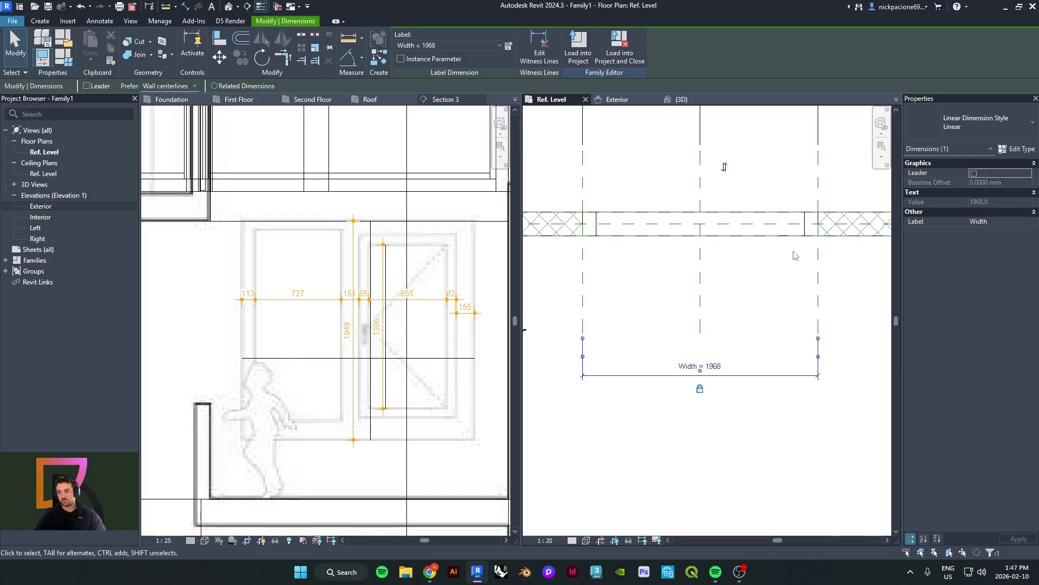
left_click(709, 367)
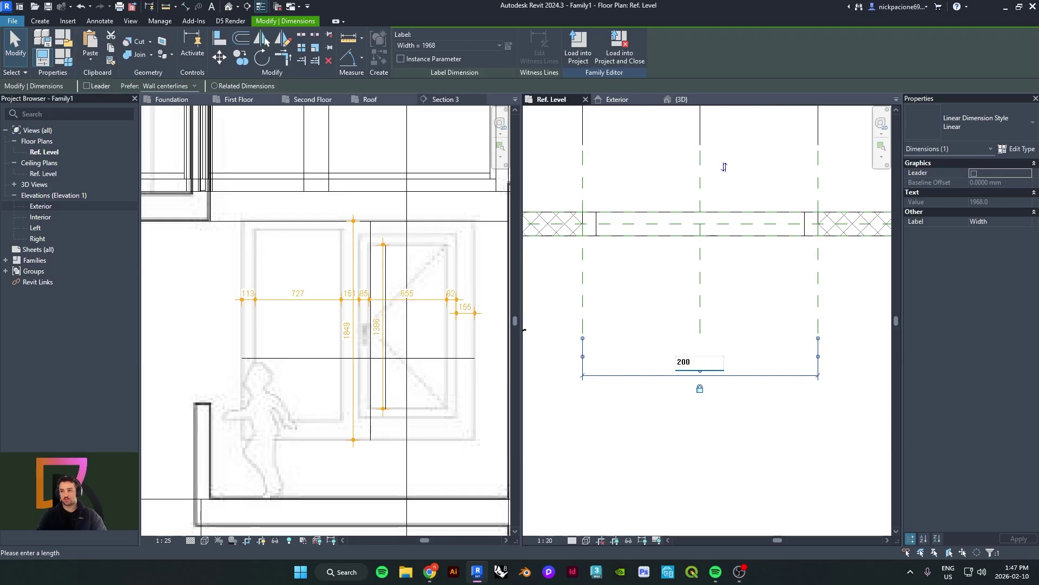
key("Return")
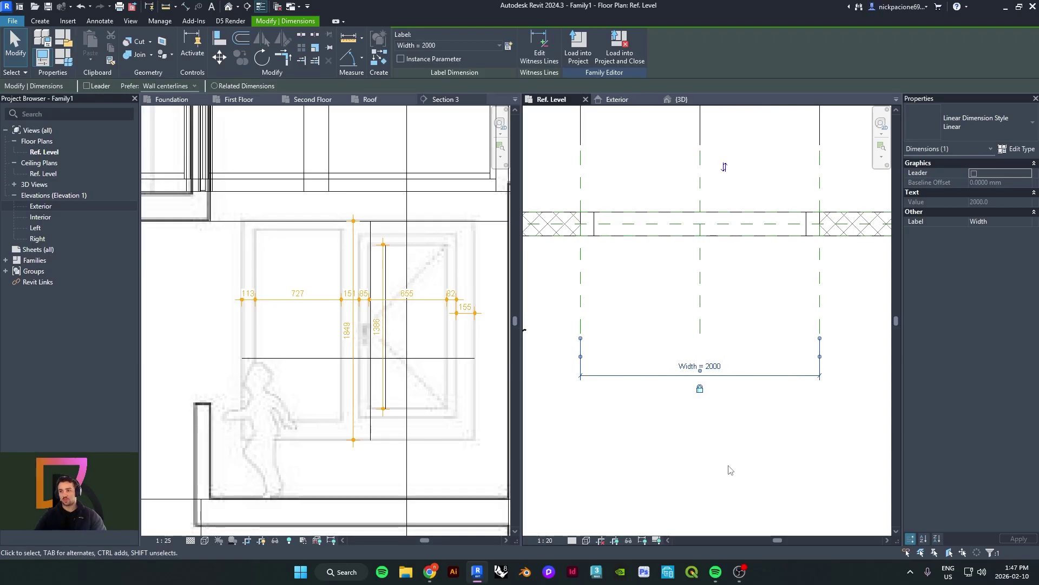
Set the window's Width dimension to 3000 and inspect the frame at both ends of the opening
left_click(715, 367)
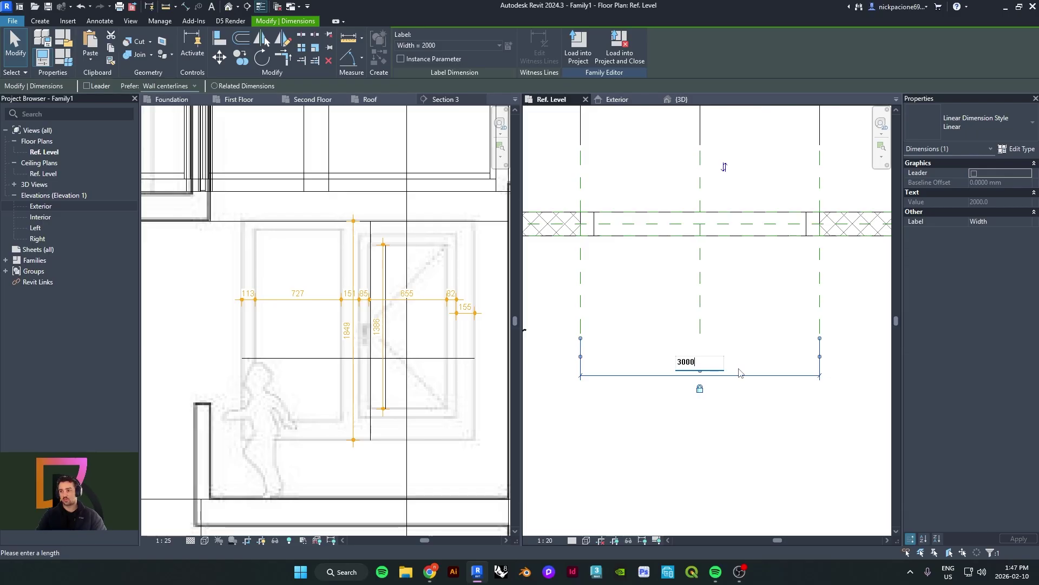
key("Return")
scroll(799, 375, "down", 3)
left_click(758, 449)
scroll(678, 294, "up", 2)
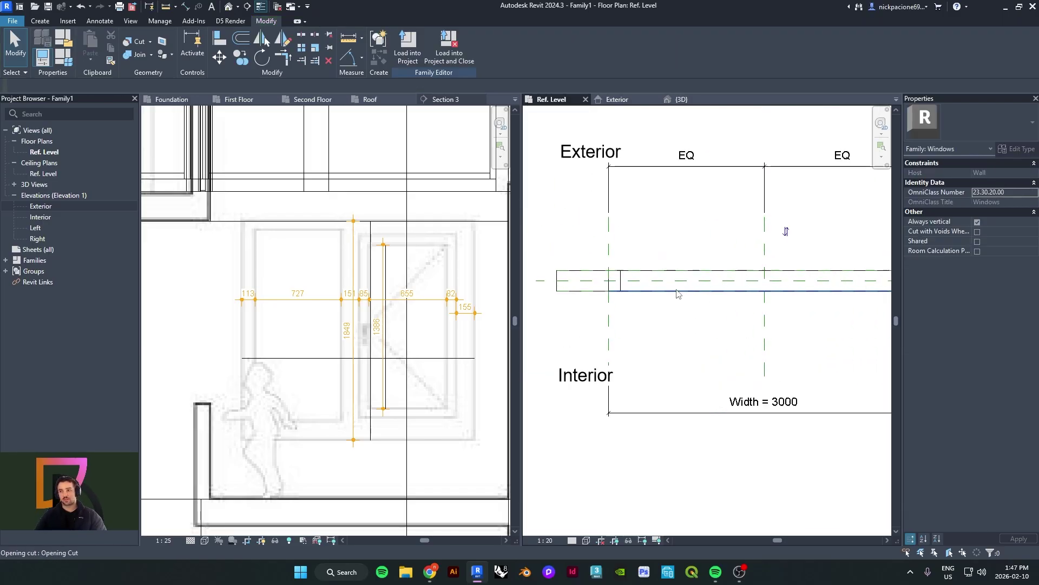
scroll(677, 290, "up", 1)
middle_click_drag(602, 298, 562, 278)
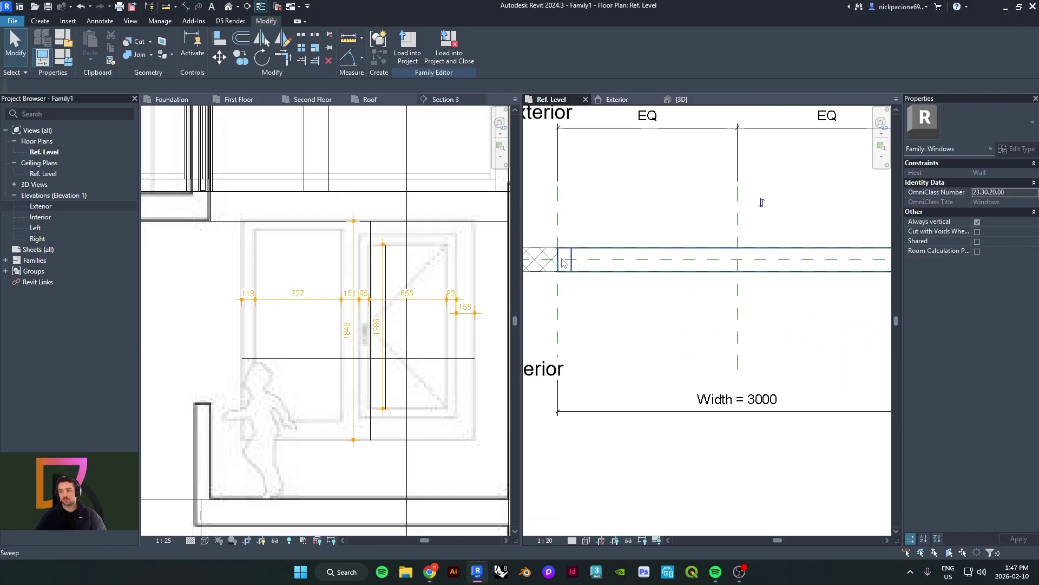
scroll(569, 259, "up", 1)
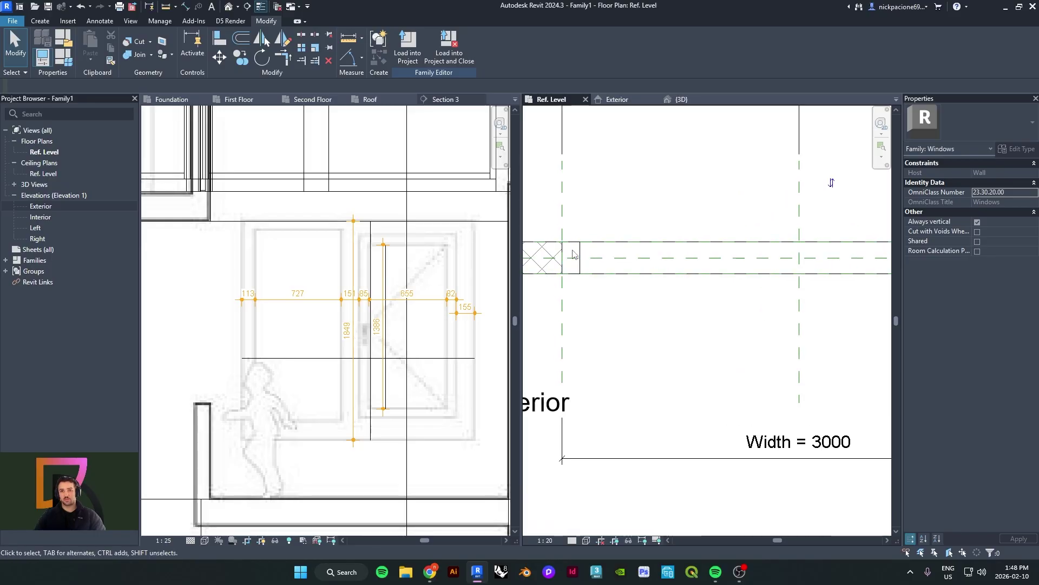
scroll(739, 268, "down", 3)
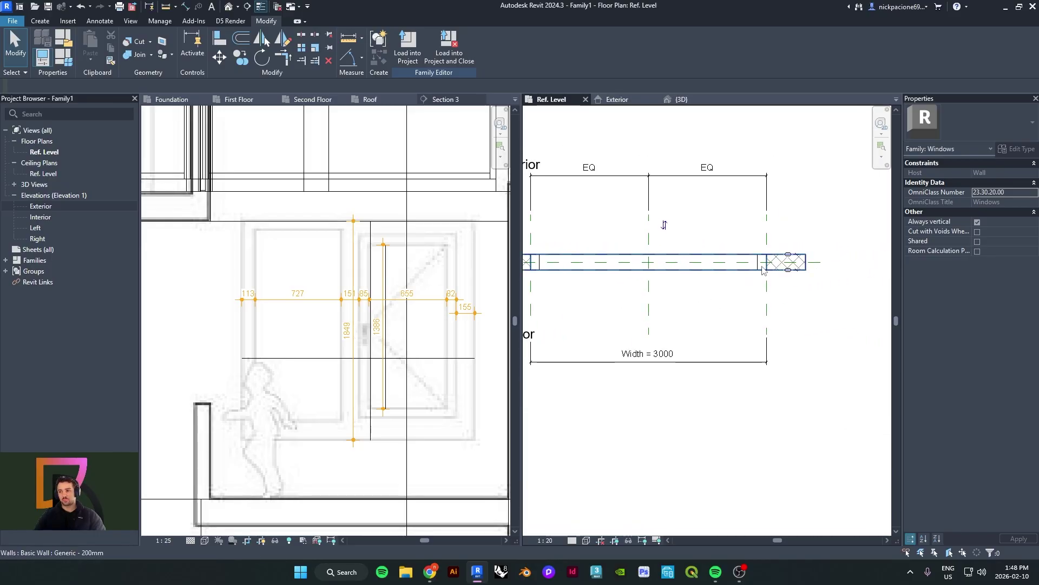
middle_click_drag(714, 298, 755, 295)
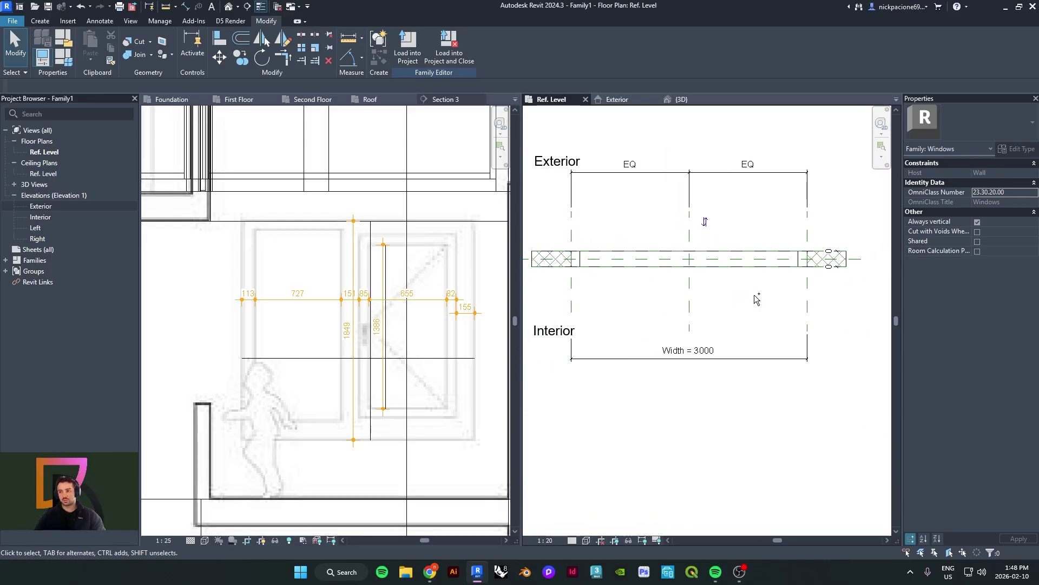
Undo both test changes to the window's width
scroll(757, 299, "up", 2)
scroll(671, 297, "down", 2)
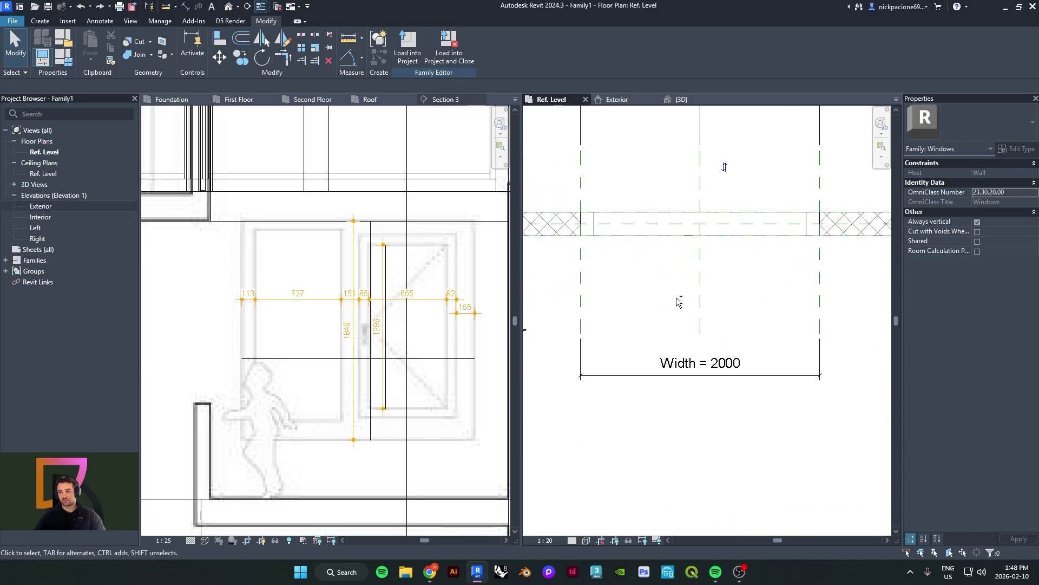
scroll(703, 302, "down", 3)
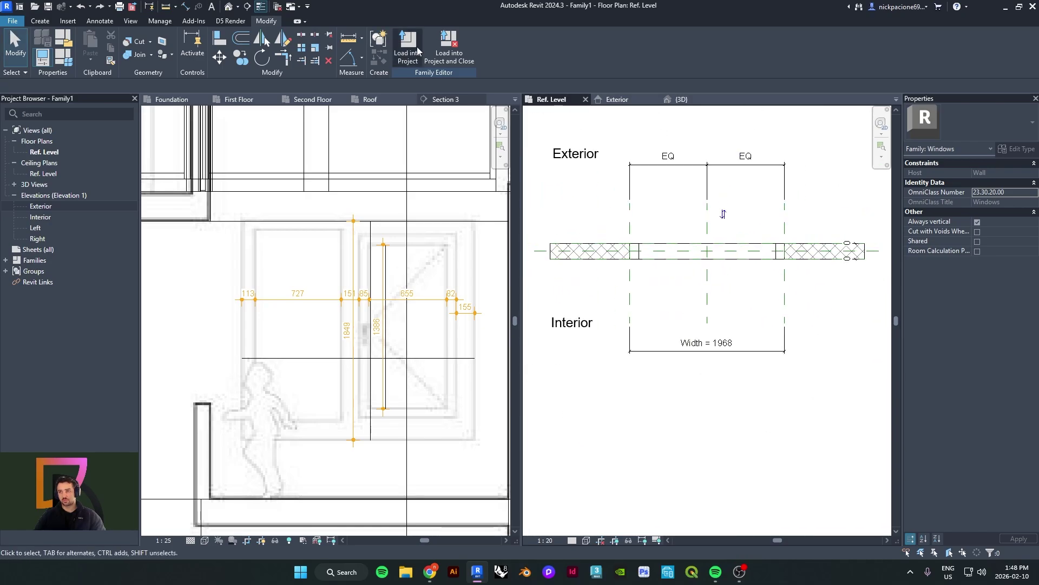
Check the Height dimension in the Exterior elevation and the Width dimension in the Ref. Level plan
left_click(617, 99)
scroll(625, 320, "up", 3)
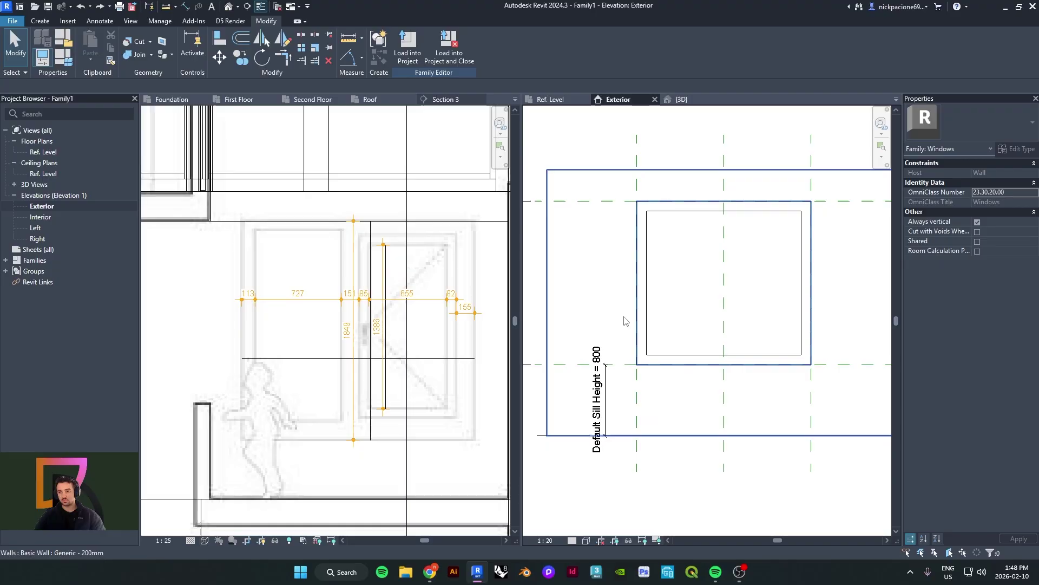
scroll(612, 303, "up", 2)
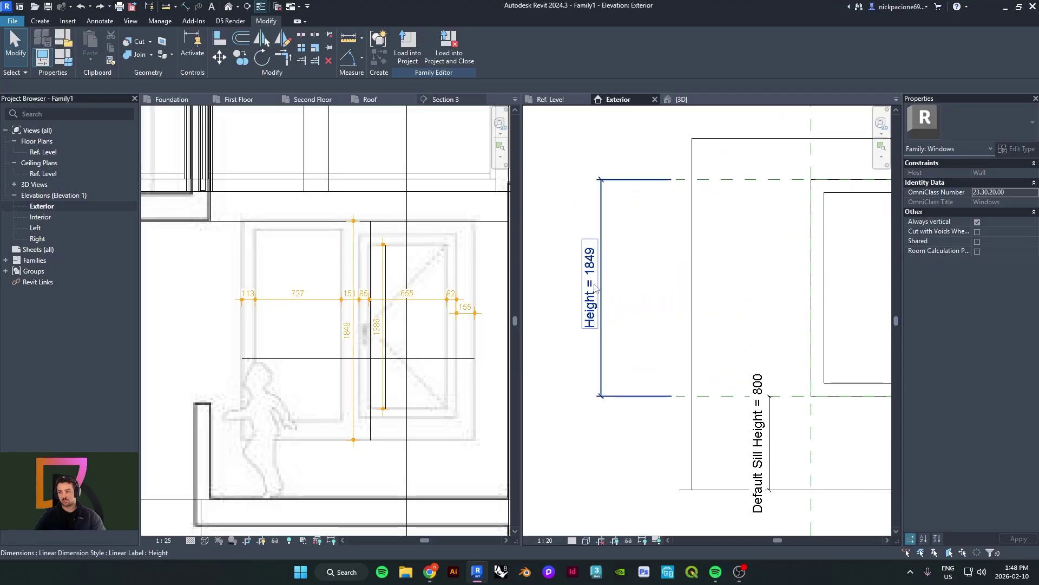
middle_click_drag(595, 274, 558, 248)
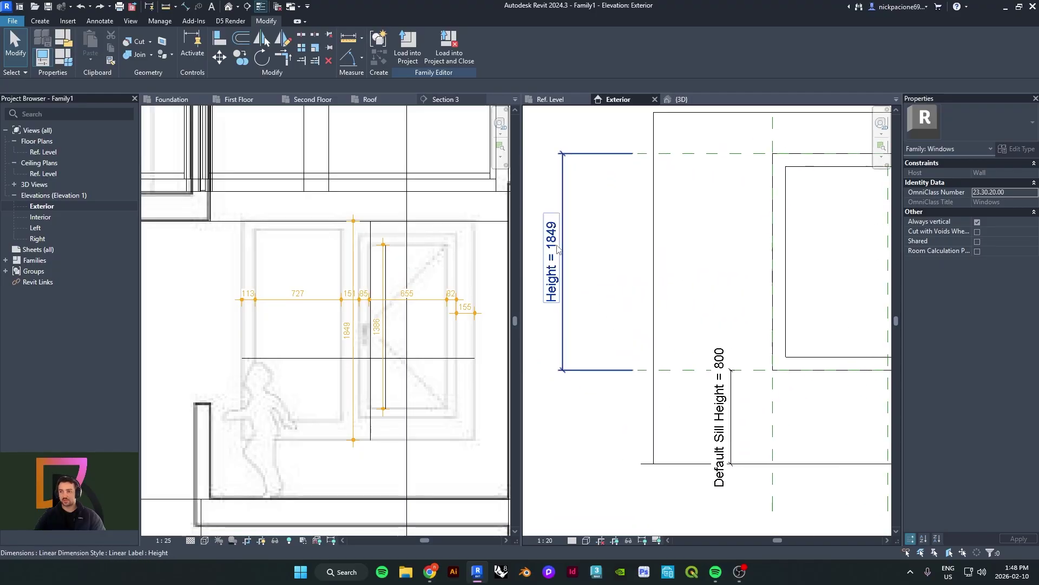
left_click(551, 100)
scroll(725, 332, "up", 2)
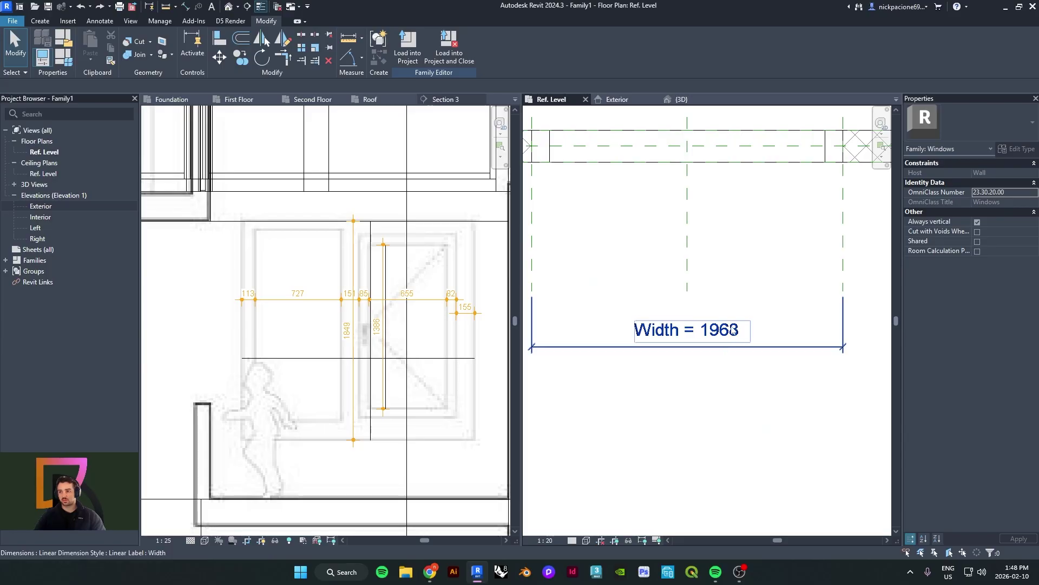
scroll(734, 330, "down", 1)
Compare the family's frame in the Exterior elevation with the dimensioned reference window in Section 3
left_click(617, 100)
scroll(648, 281, "down", 2)
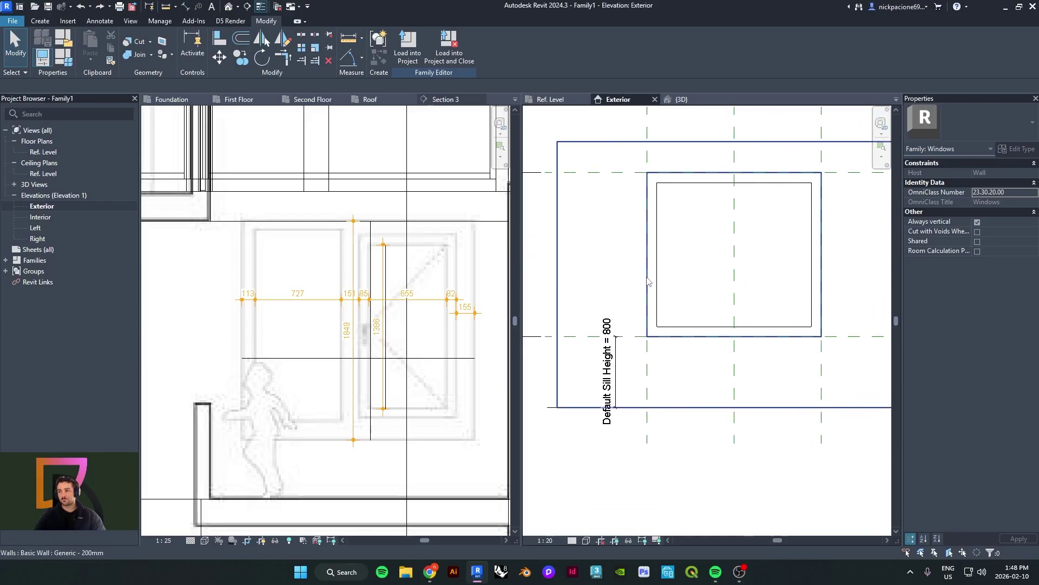
middle_click_drag(647, 277, 596, 281)
middle_click_drag(684, 320, 669, 328)
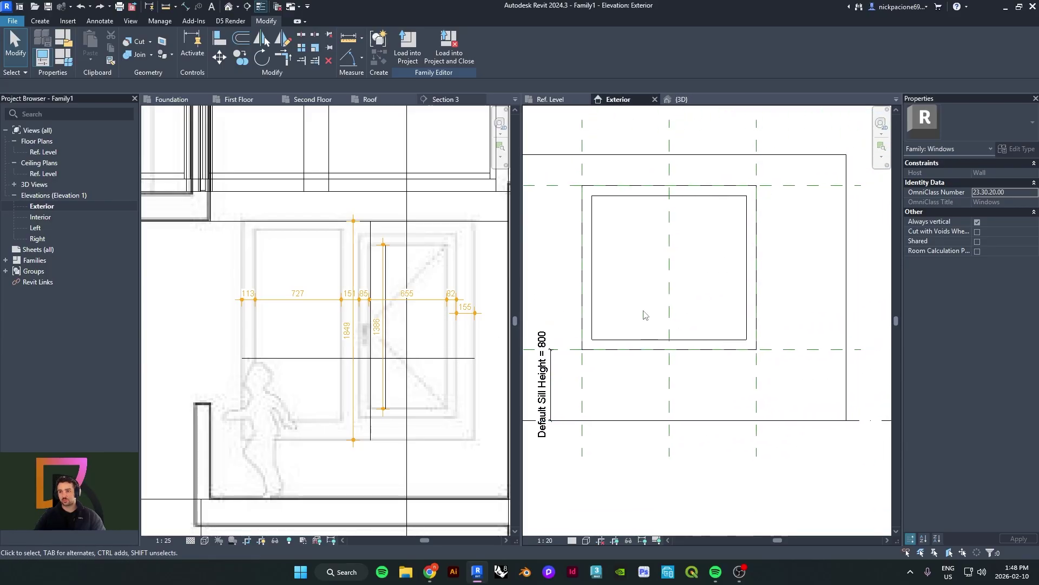
middle_click_drag(702, 296, 643, 301)
scroll(428, 297, "up", 3)
scroll(635, 224, "down", 1)
middle_click_drag(635, 223, 654, 273)
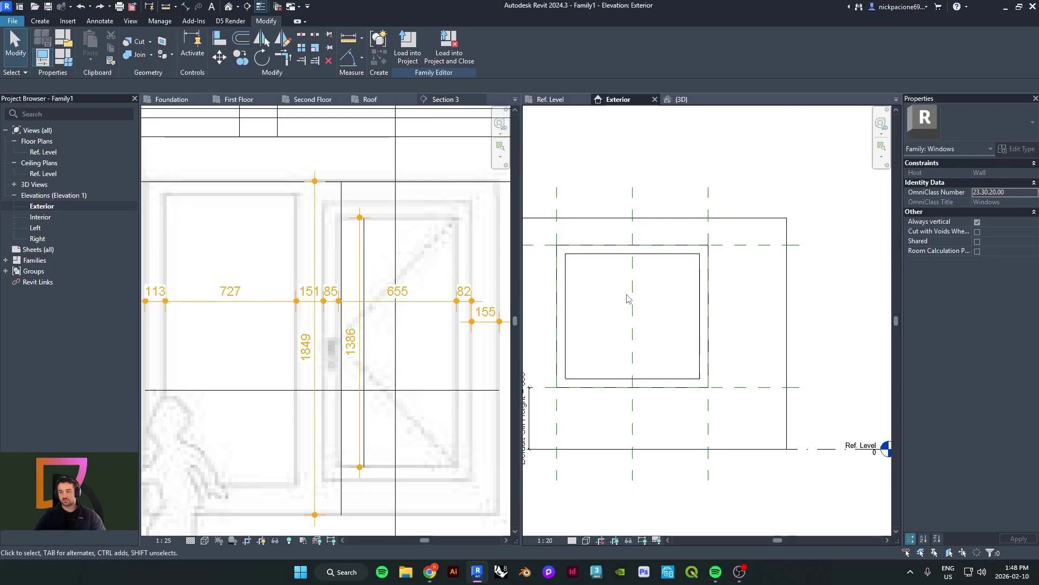
scroll(332, 224, "down", 2)
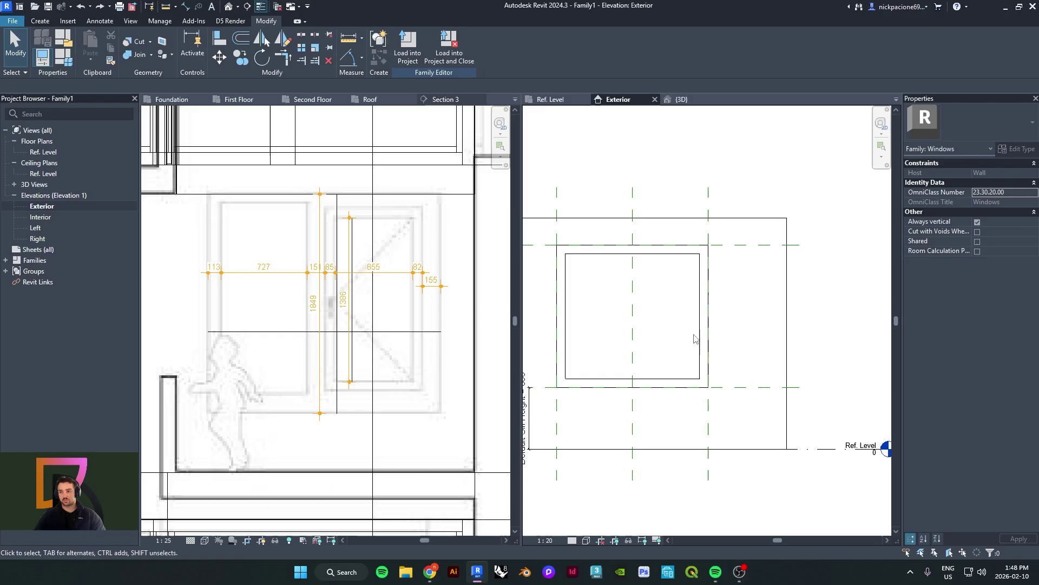
scroll(372, 393, "up", 2)
left_click(338, 388)
scroll(338, 387, "down", 1)
middle_click_drag(338, 388, 304, 389)
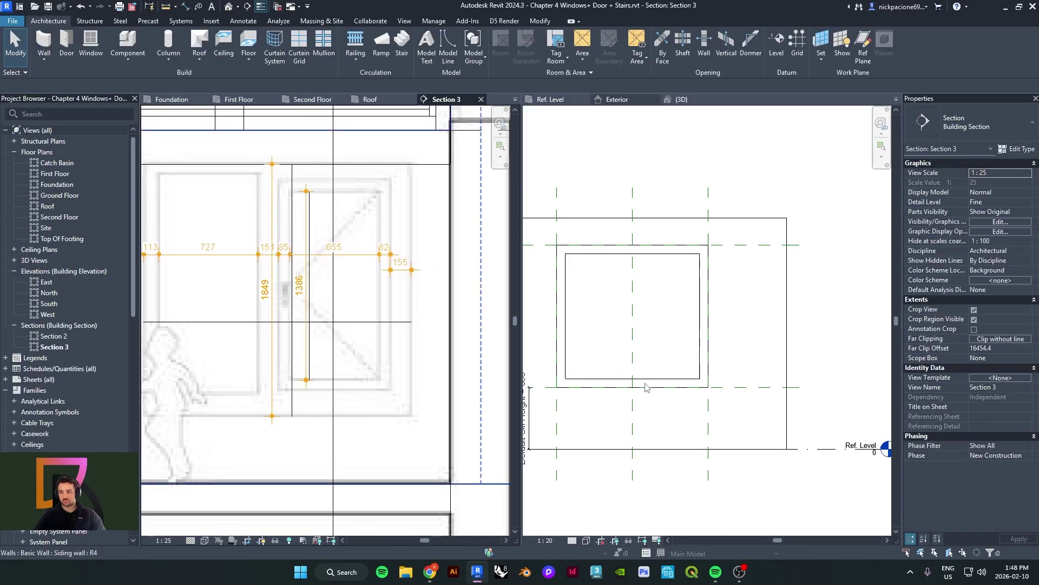
middle_click_drag(324, 362, 324, 384)
scroll(311, 228, "up", 1)
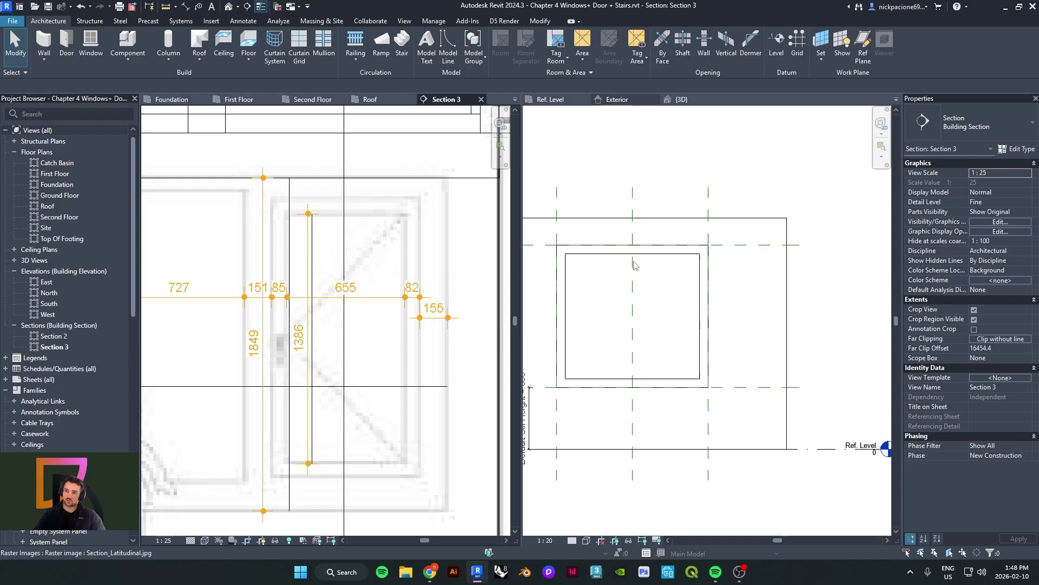
left_click(638, 326)
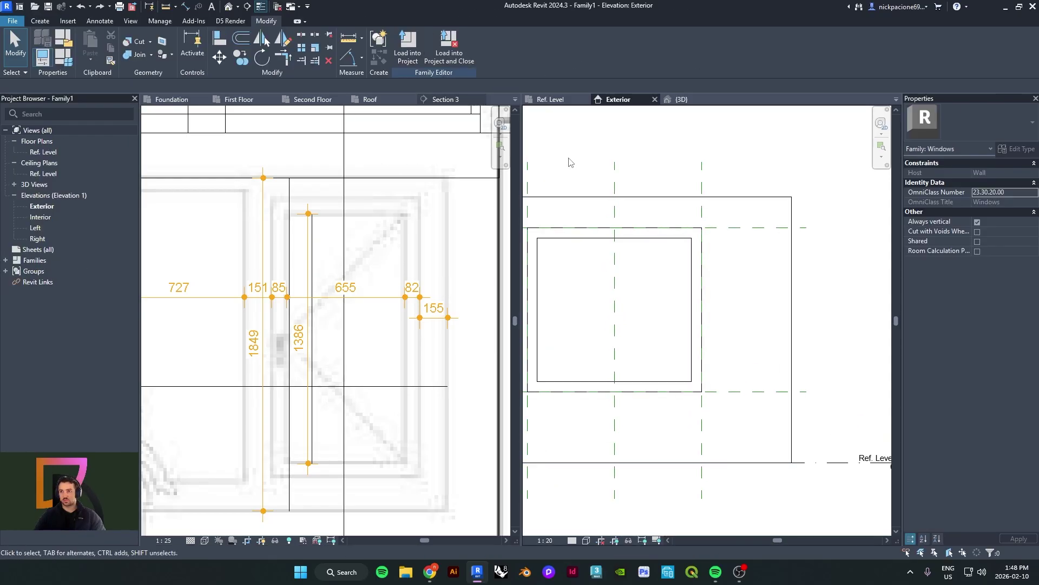
Start a Sweep with a sketched path and set its work plane to the front face of the window frame
left_click(693, 99)
scroll(723, 303, "up", 2)
mouse_move(745, 279)
middle_mouse_down("shift")
mouse_move(758, 284)
mouse_move(740, 295)
middle_mouse_up("shift")
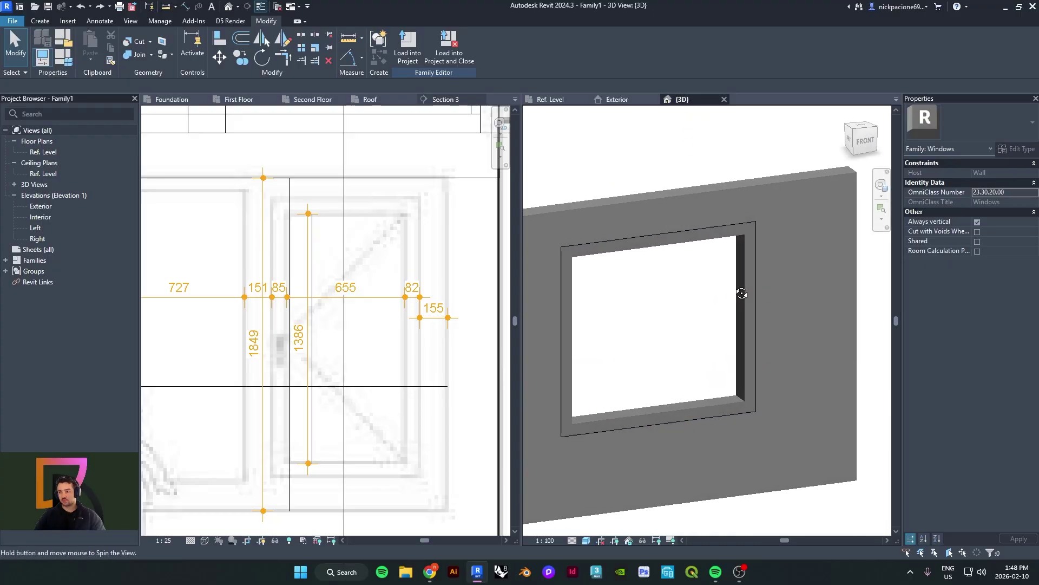
left_click(40, 21)
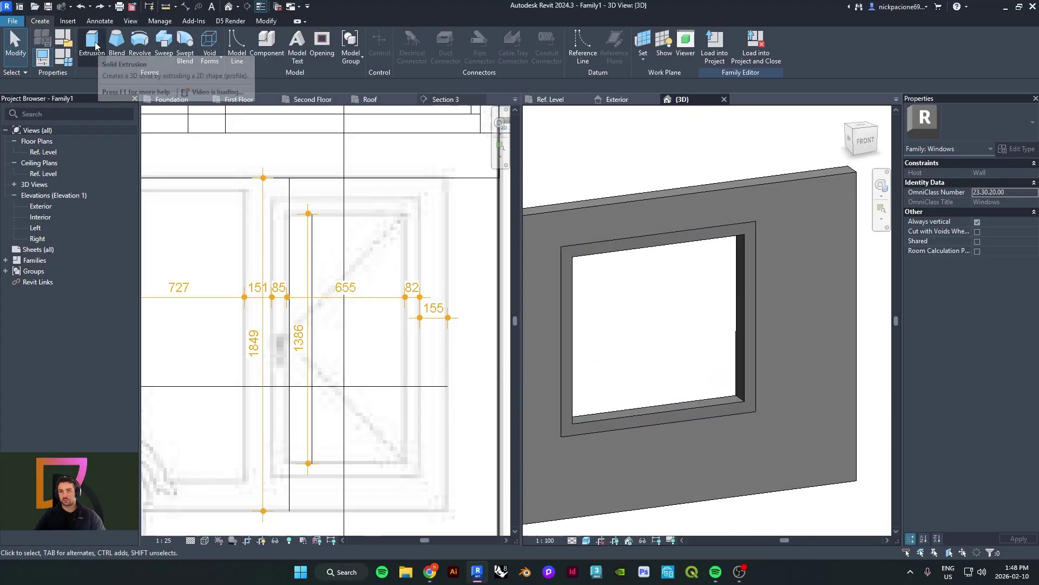
left_click(168, 55)
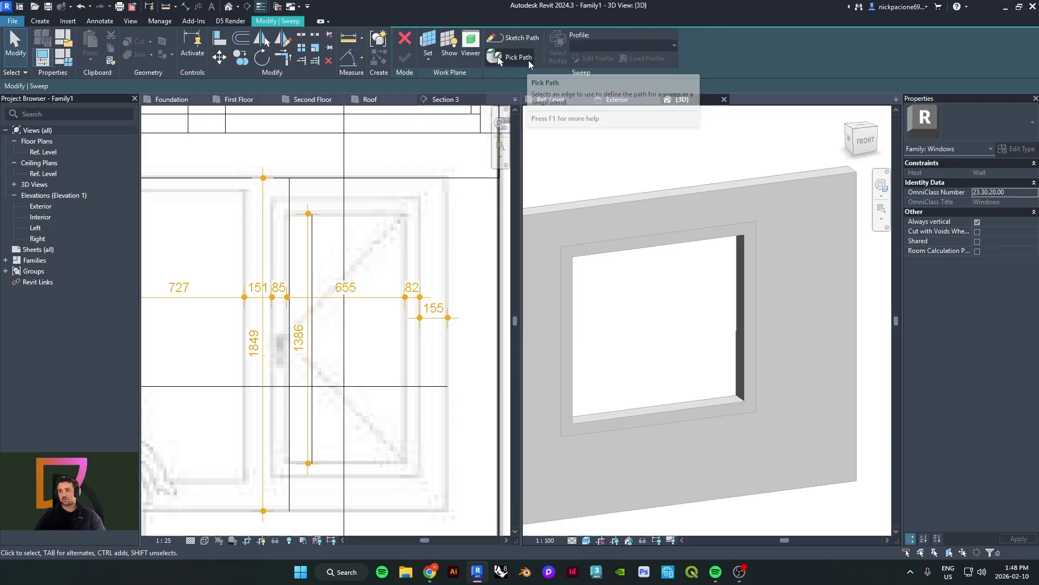
left_click(525, 60)
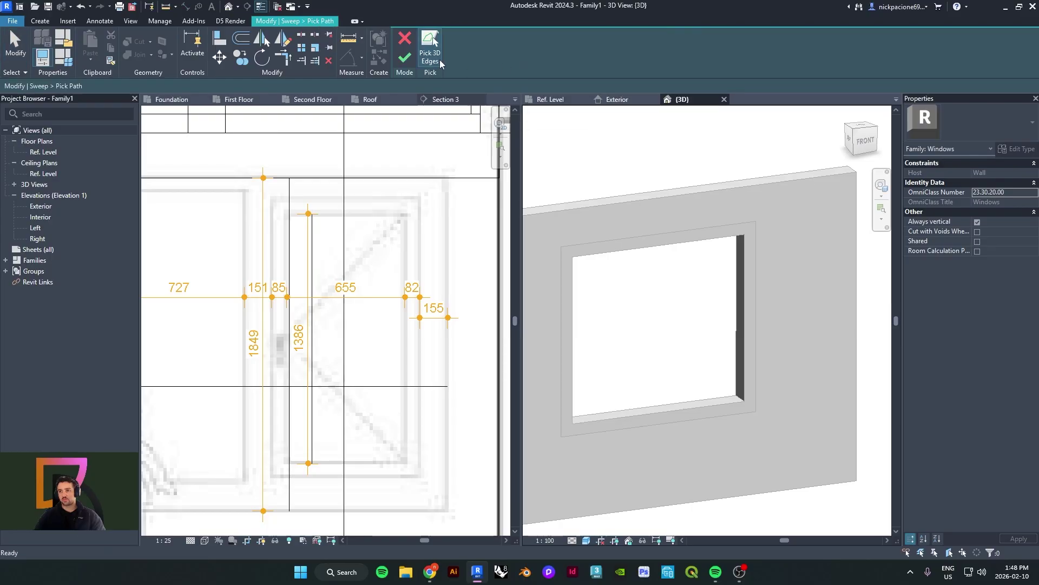
left_click(405, 38)
left_click(502, 55)
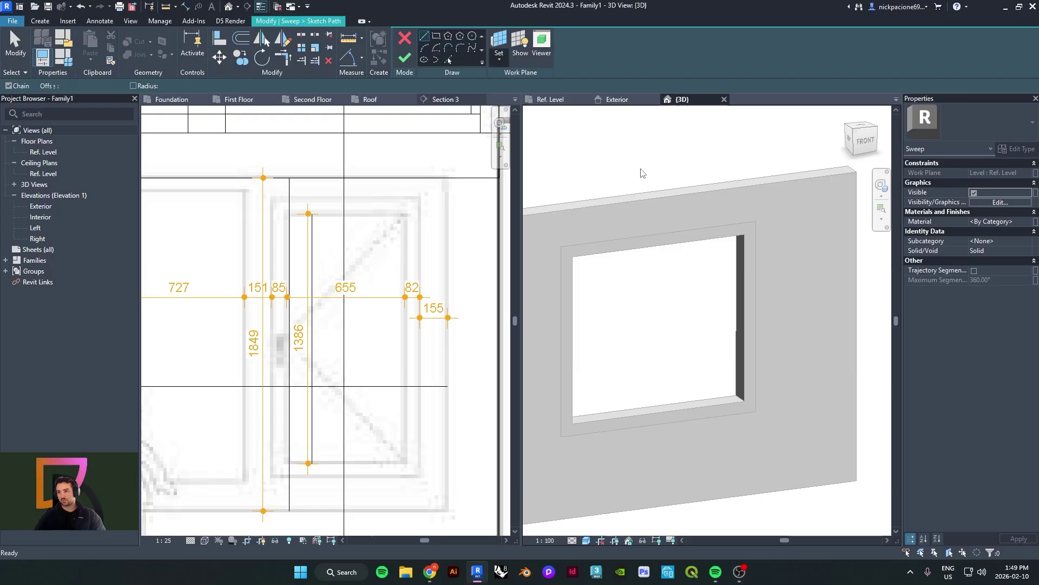
key("Escape")
left_click(751, 256)
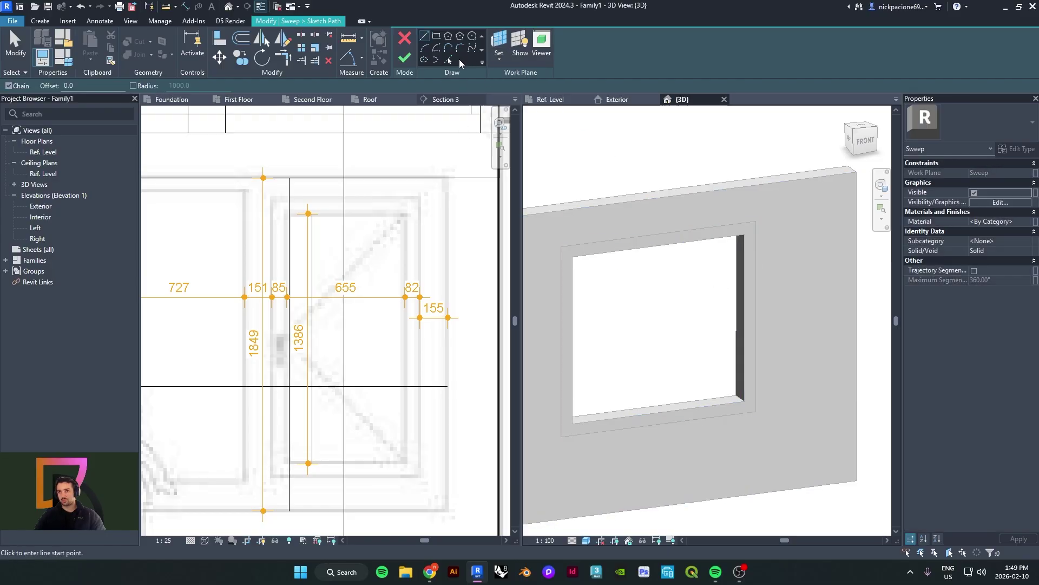
Sketch a closed rectangular sweep path about 751 by 1623 mm against the frame opening's inner edge in the Exterior elevation, and finish the path
left_click(618, 99)
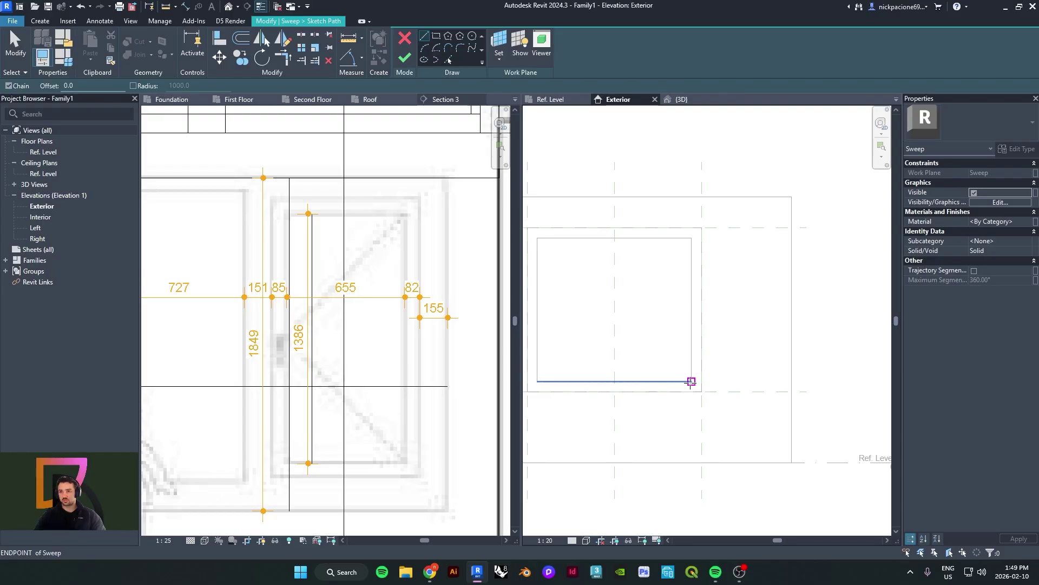
left_click(692, 381)
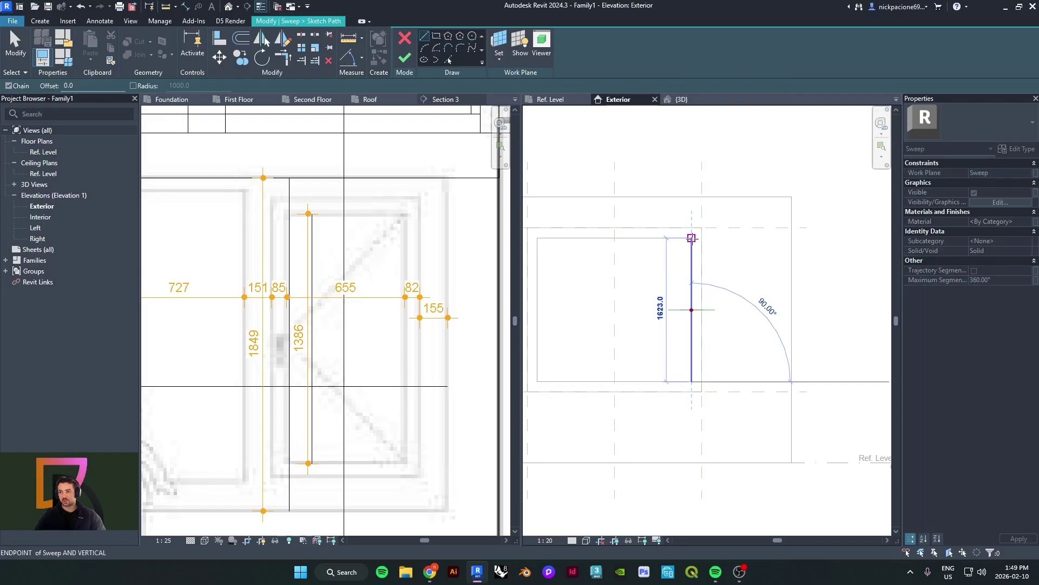
left_click(692, 237)
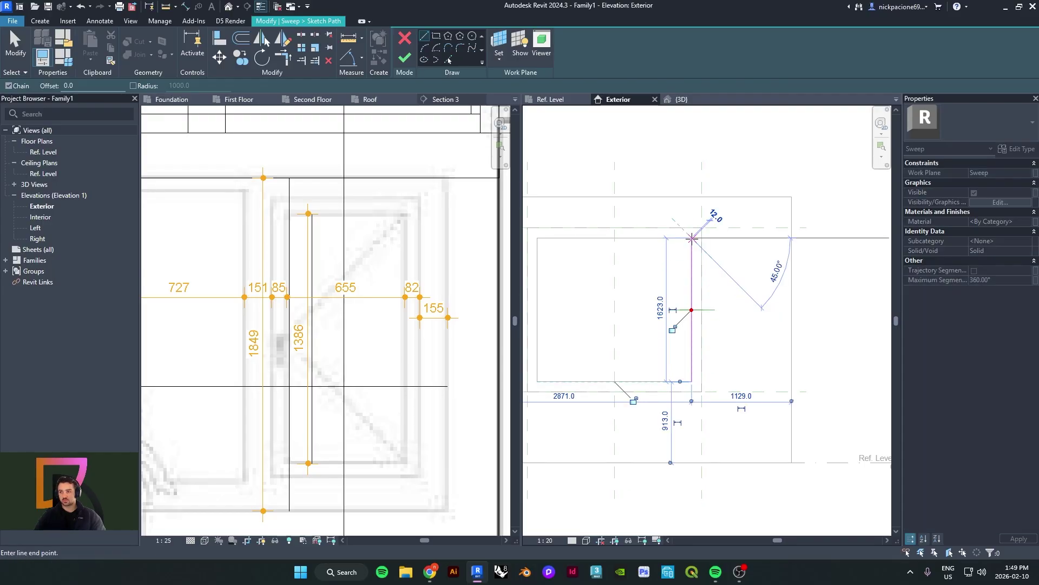
left_click(625, 237)
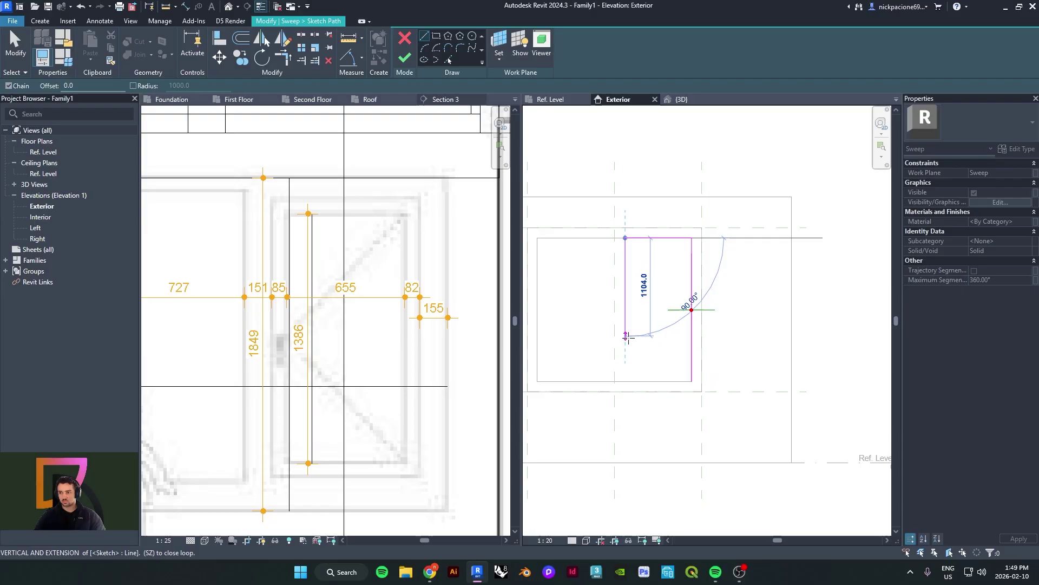
left_click(625, 381)
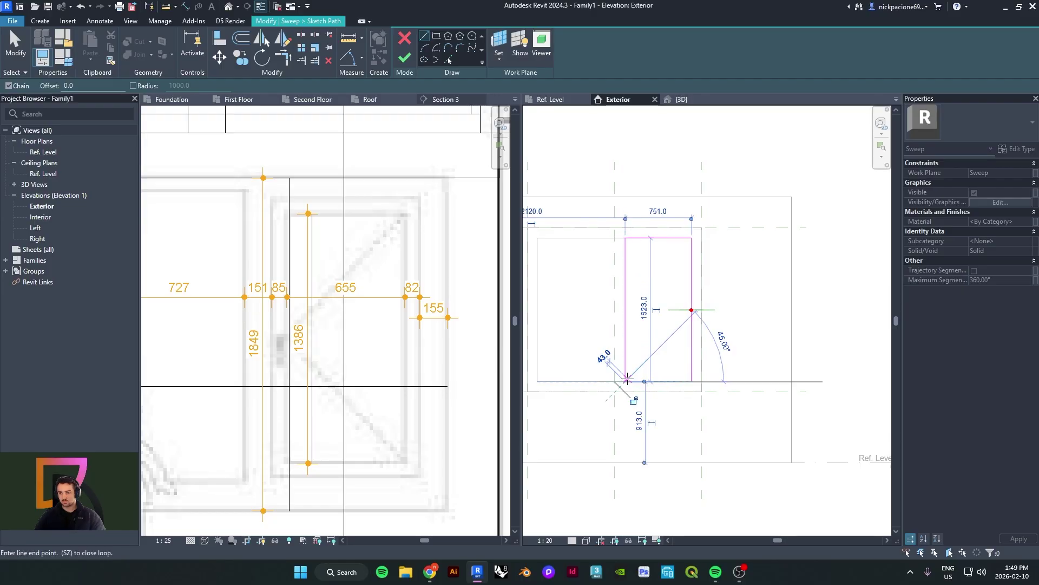
left_click(691, 381)
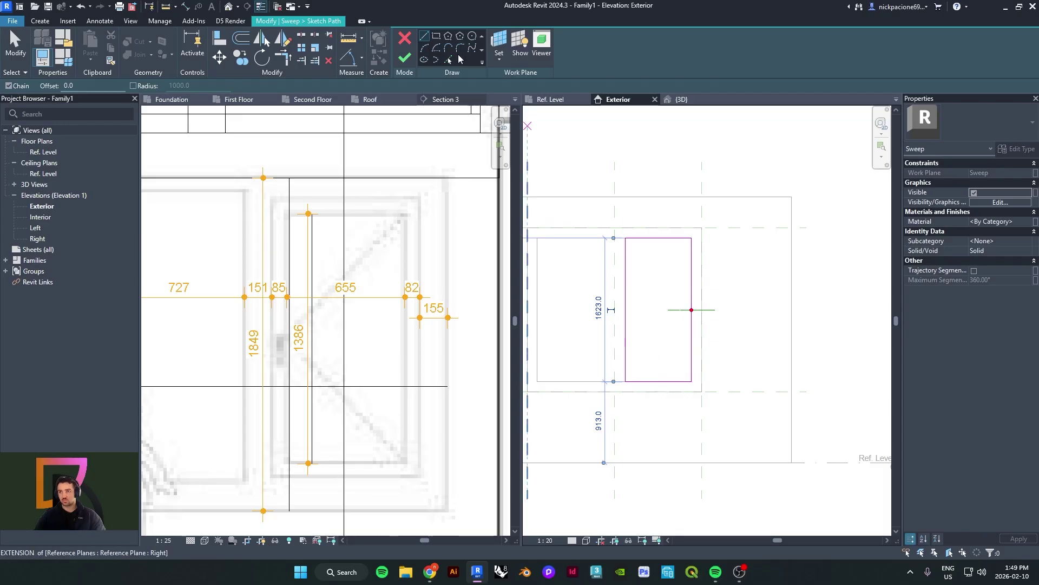
left_click(404, 60)
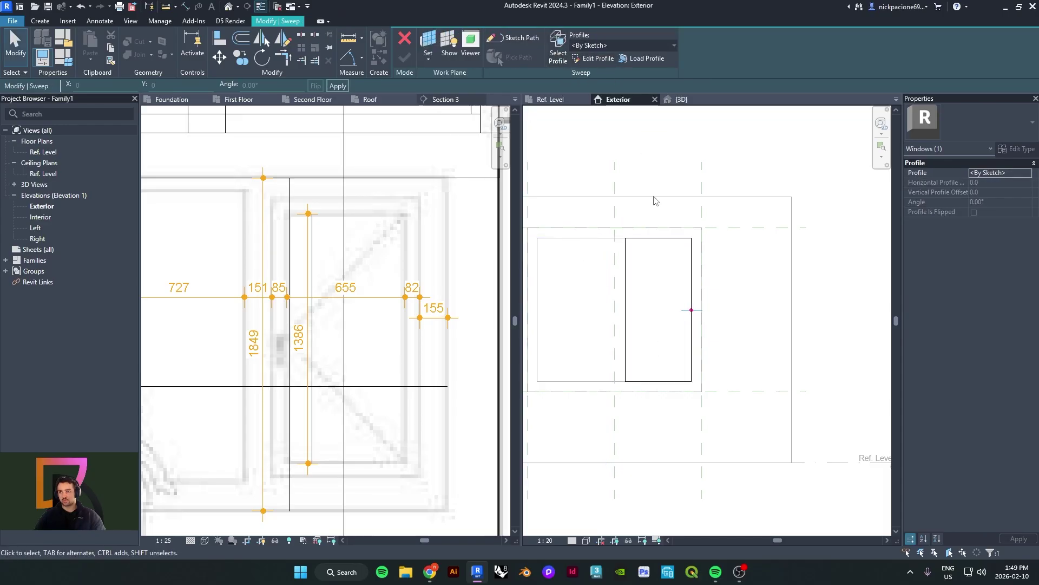
Open the sweep's profile for editing and draw a 200 mm guide line in 3D from the path point across the frame's depth
middle_click_drag(634, 247, 680, 262)
left_click(681, 99)
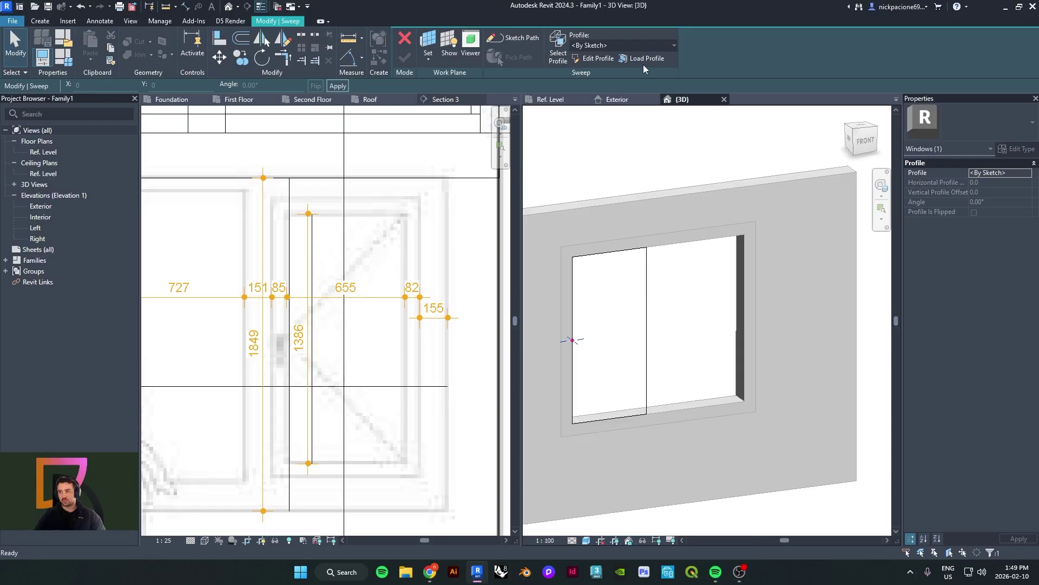
left_click(584, 59)
middle_click_drag(750, 325, 639, 244, "shift")
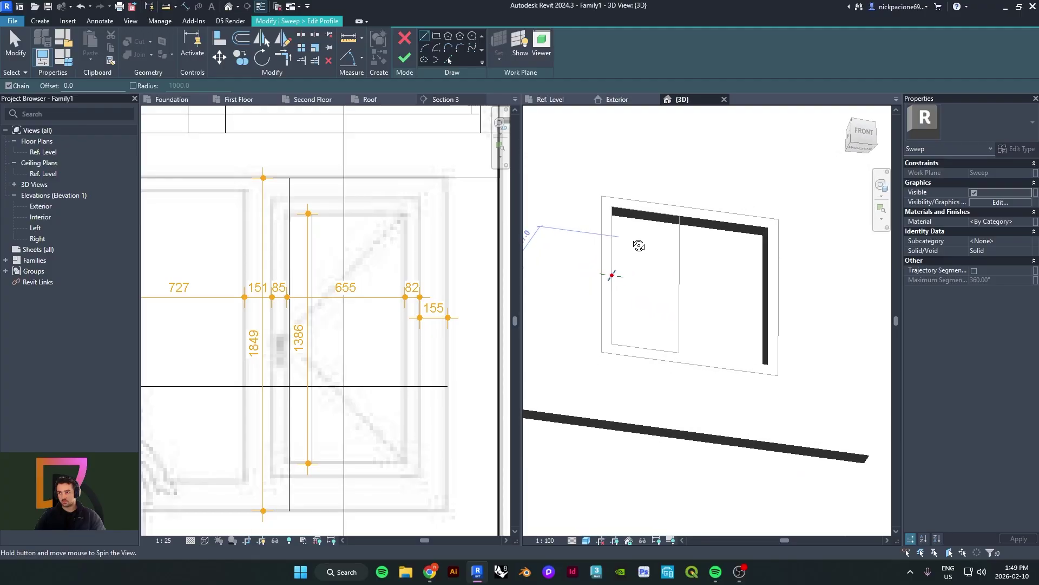
left_click(616, 99)
scroll(687, 315, "down", 2)
scroll(726, 311, "up", 2)
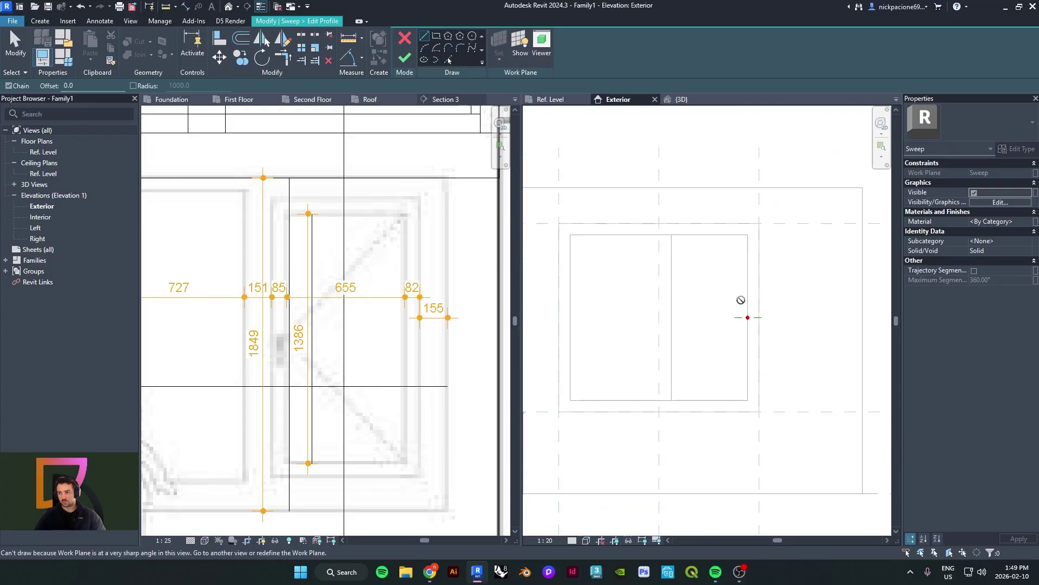
left_click(684, 103)
middle_click_drag(717, 303, 564, 289, "shift")
scroll(642, 276, "up", 2)
scroll(642, 295, "up", 3)
left_click(562, 293)
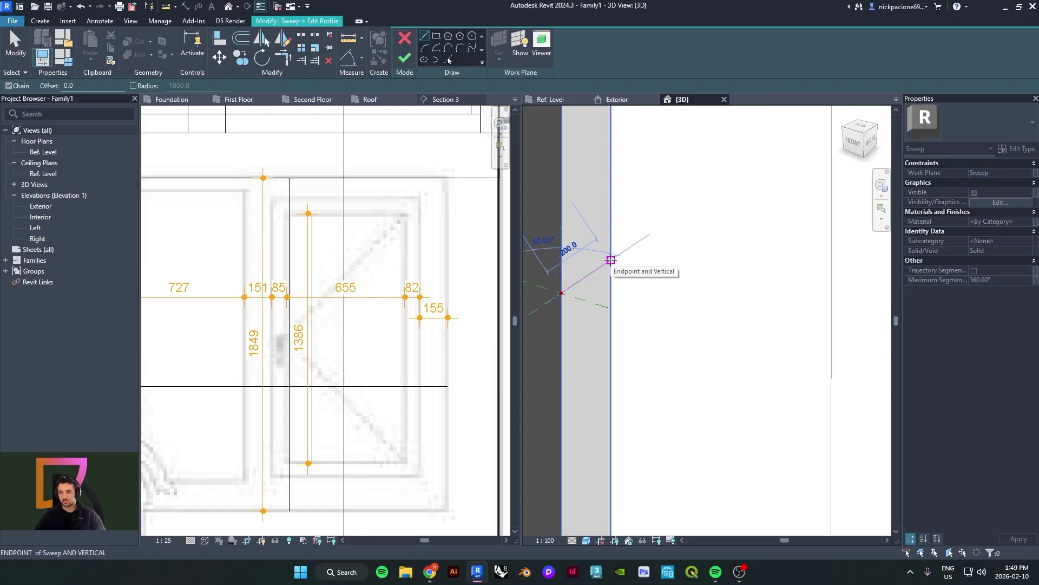
key("Escape")
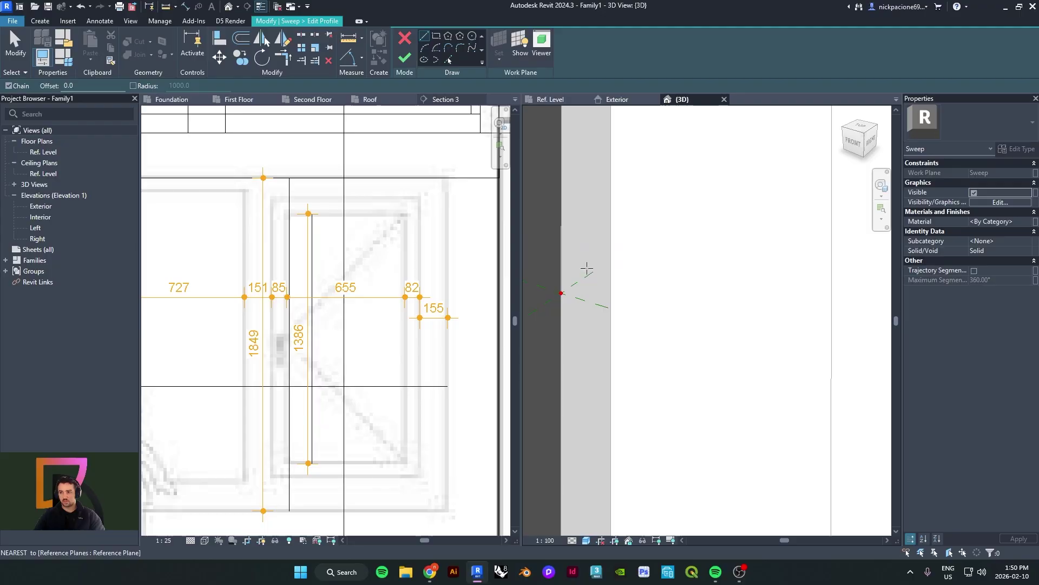
left_click(425, 37)
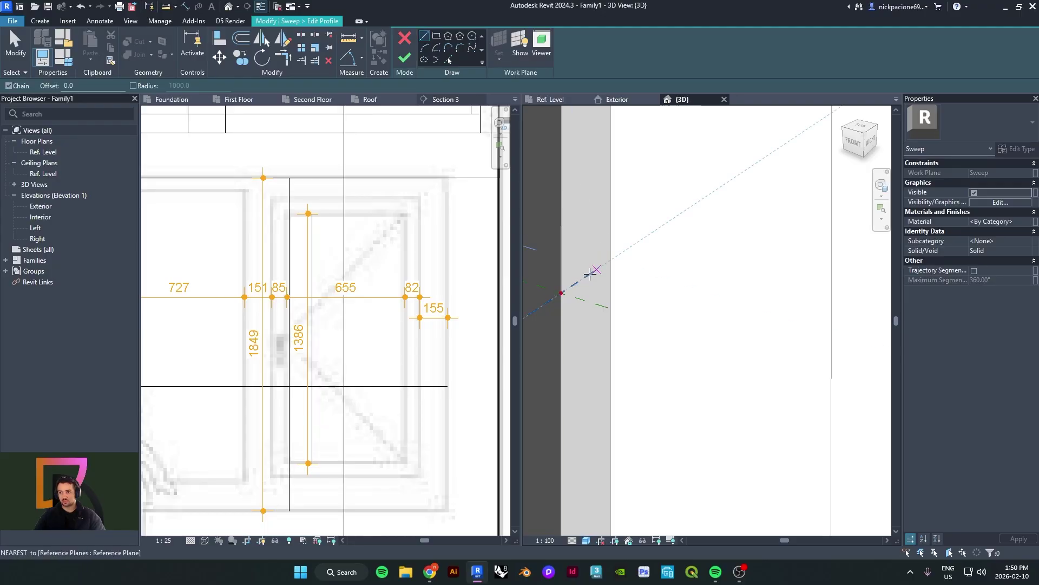
left_click(563, 291)
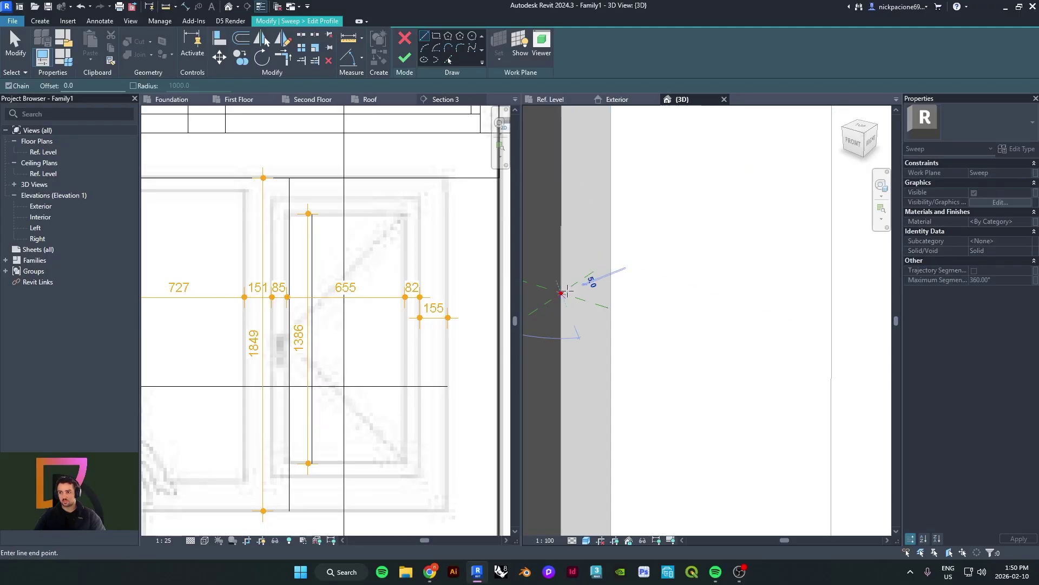
key("Escape")
key("Escape")
Draw a profile line from the midpoint of the 200 mm guide line, perpendicular to it into the opening
left_click(599, 269)
scroll(622, 282, "up", 2)
mouse_move(642, 291)
middle_mouse_down()
mouse_move(681, 295)
mouse_move(643, 262)
mouse_move(631, 312)
middle_mouse_up()
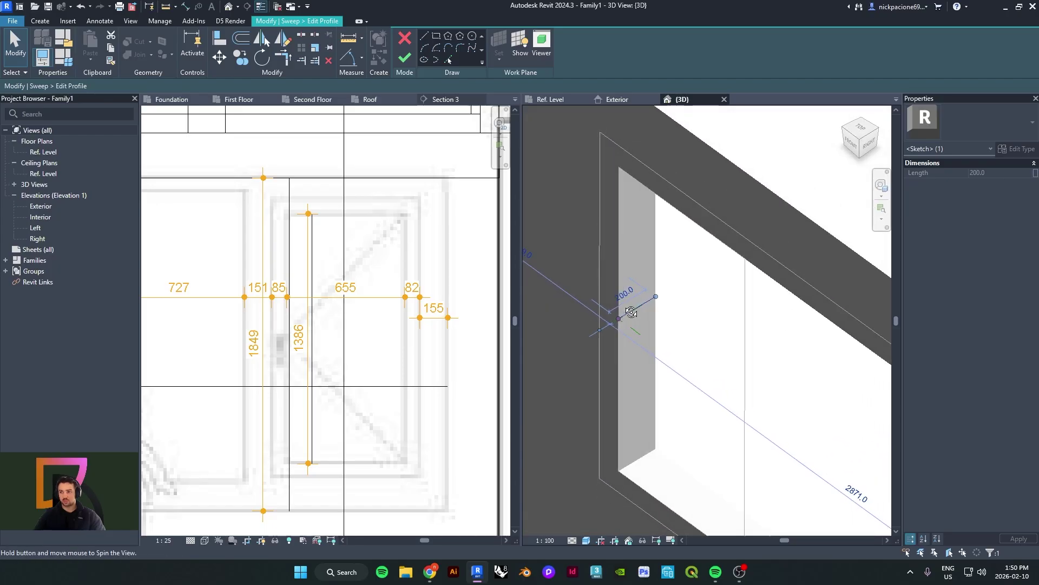
scroll(631, 312, "up", 2)
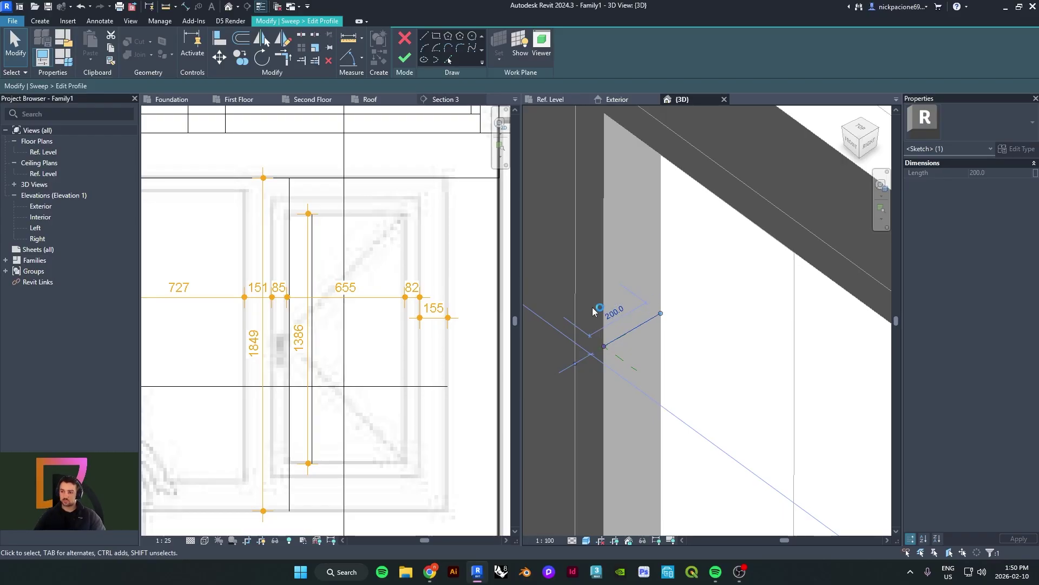
left_click(427, 37)
scroll(644, 322, "up", 2)
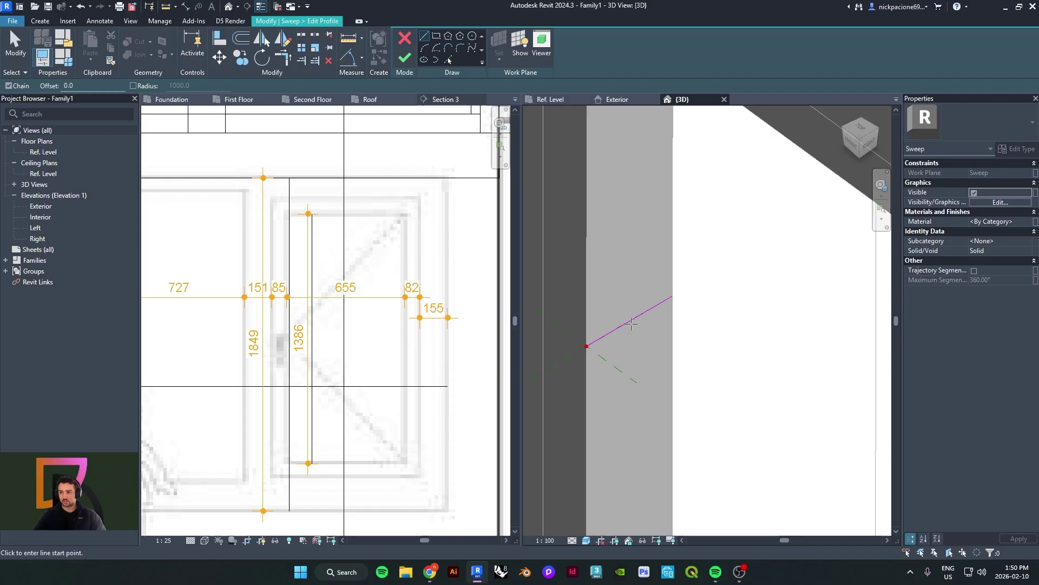
left_click(630, 321)
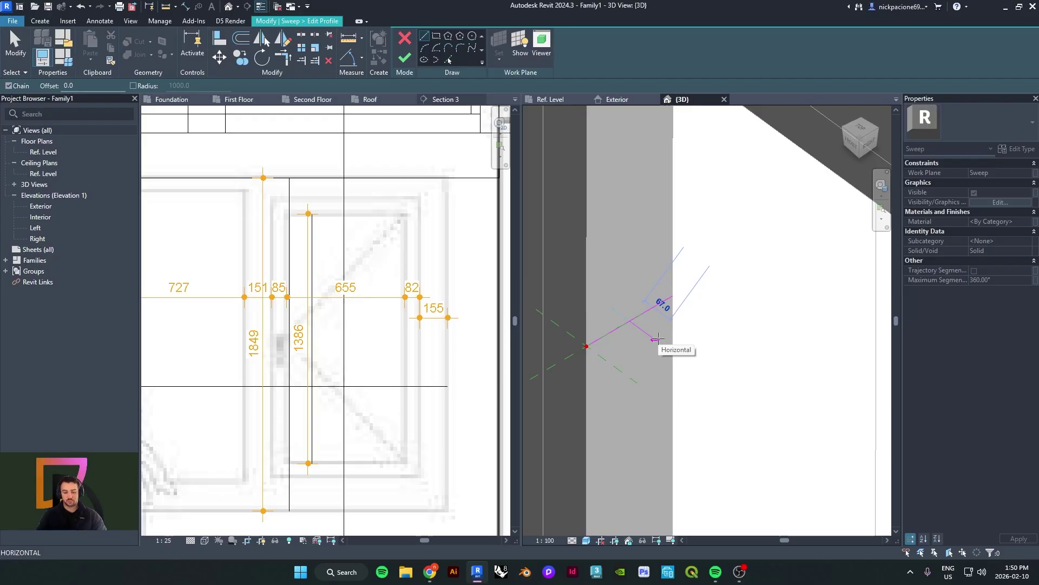
type("15")
key("Return")
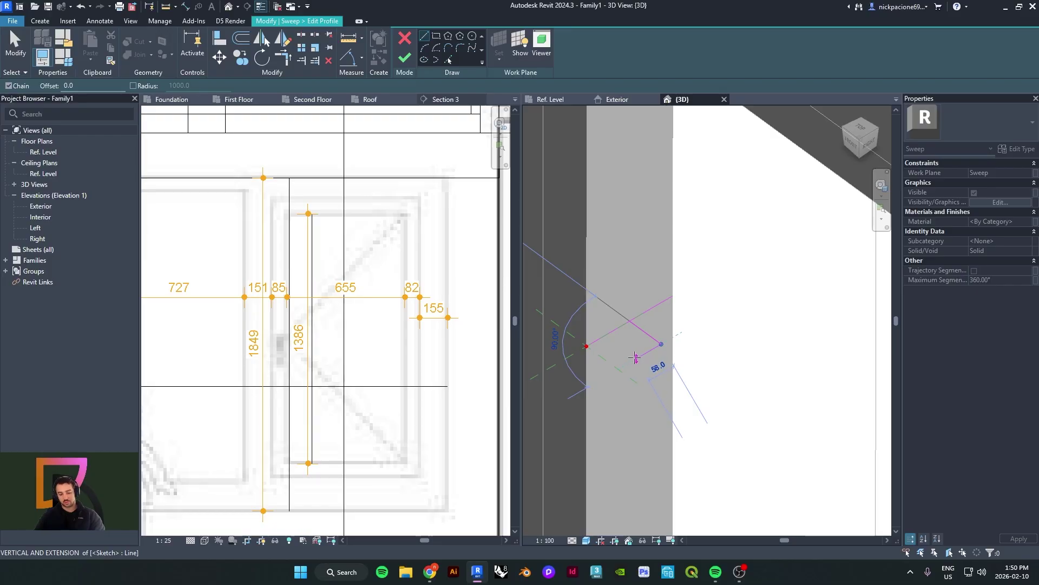
Draw 50 mm lines in both directions from the centre line's end and connect their outer ends back to the guide line
type("5")
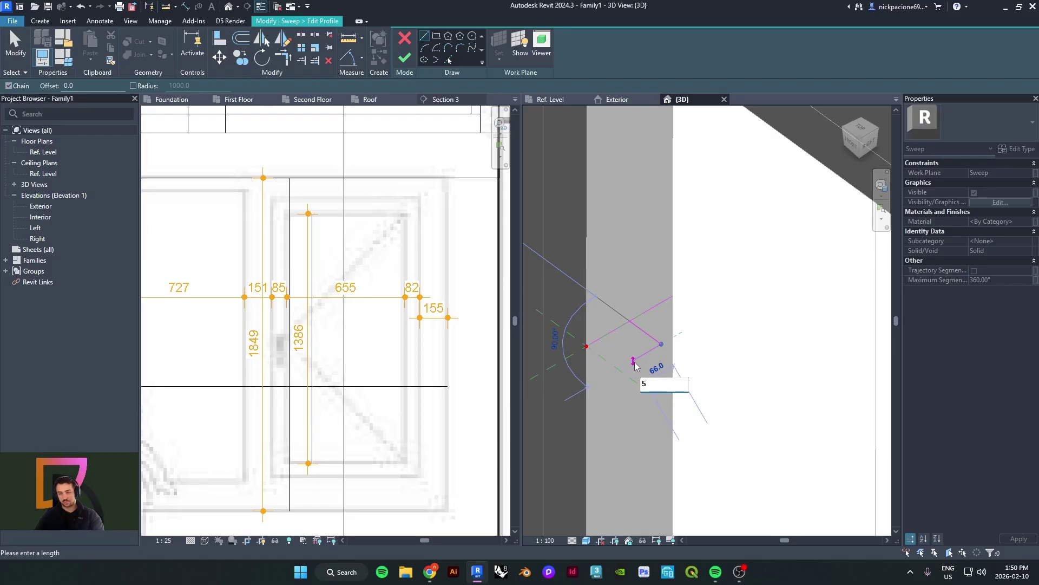
type("0")
key("Return")
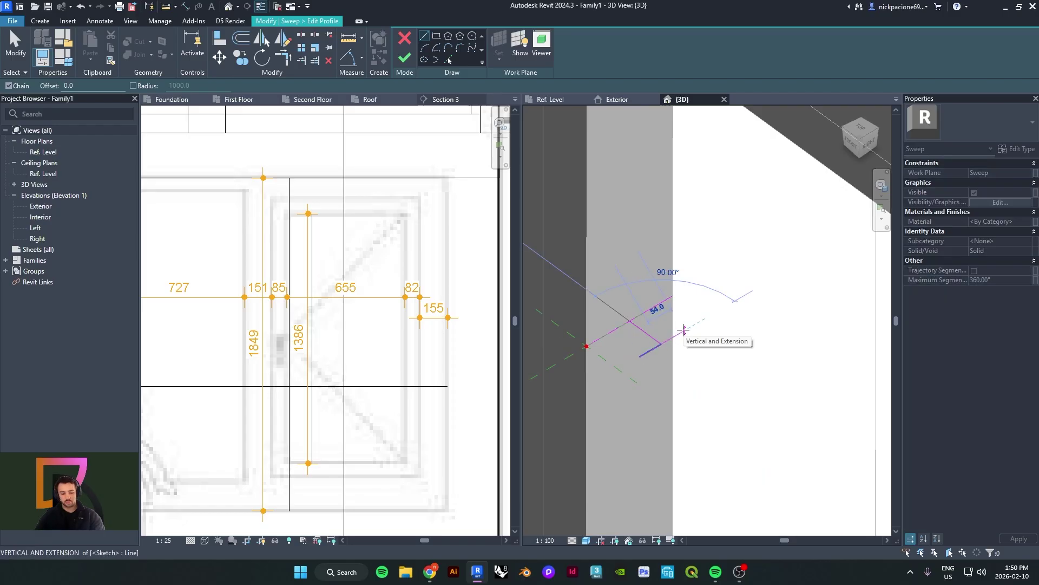
type("50")
key("Return")
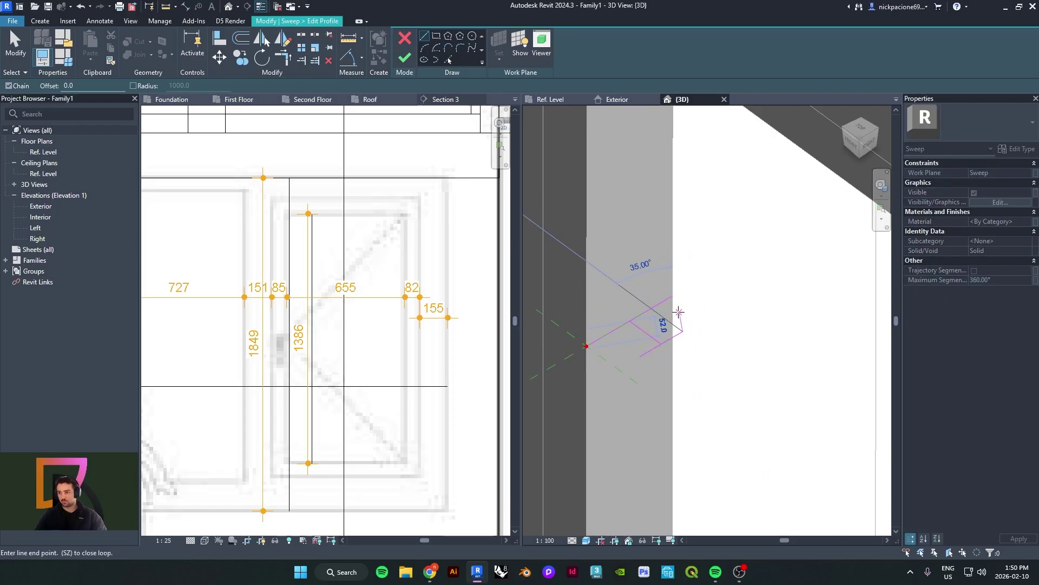
left_click(648, 309)
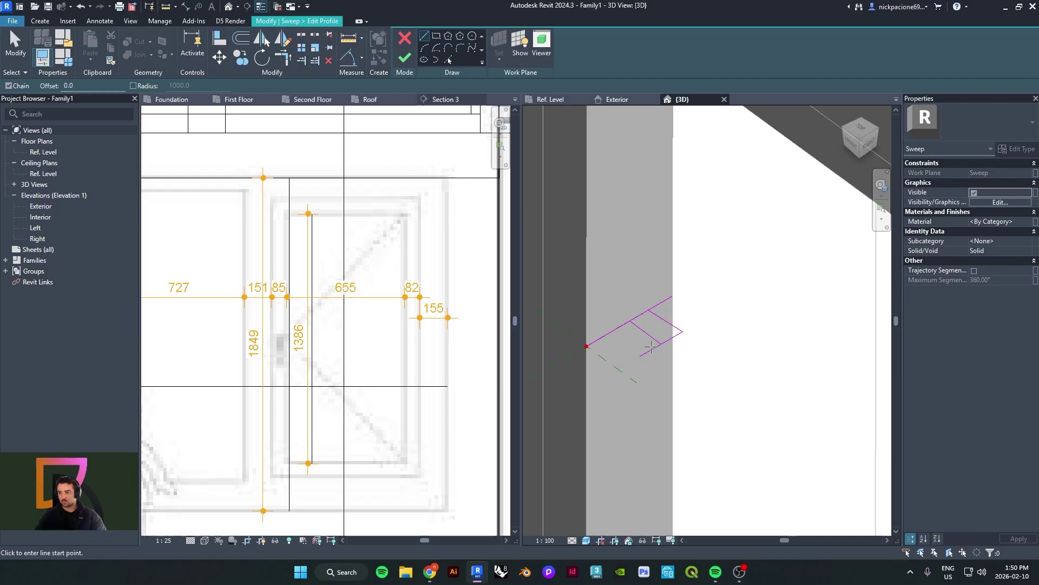
key("Escape")
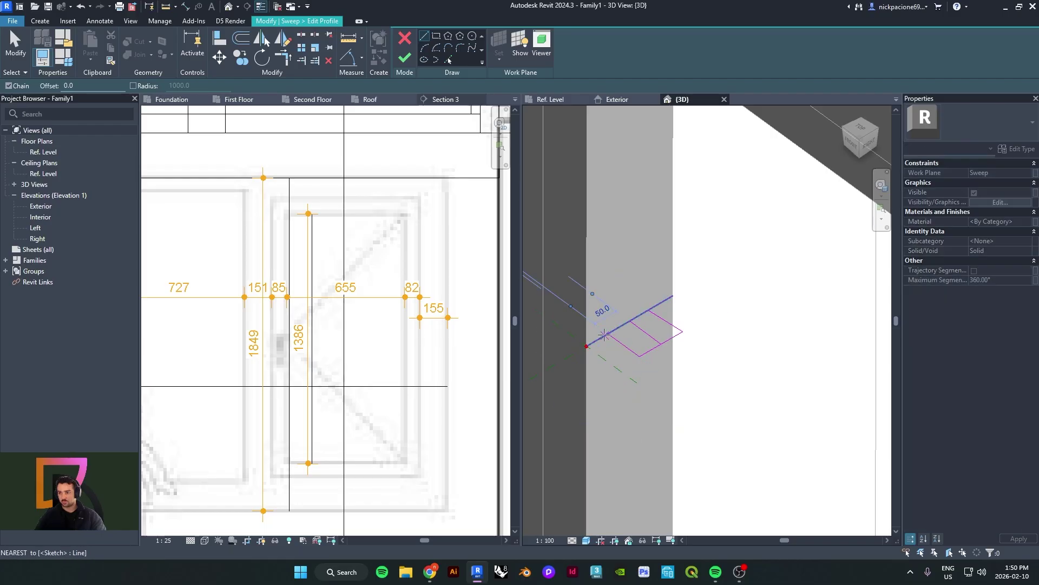
Trim the guide line to the profile's corners, remove the centre line, and finish the closed rectangular profile
key("Escape")
left_click(655, 315)
left_click_drag(648, 311, 652, 308)
left_click(646, 326)
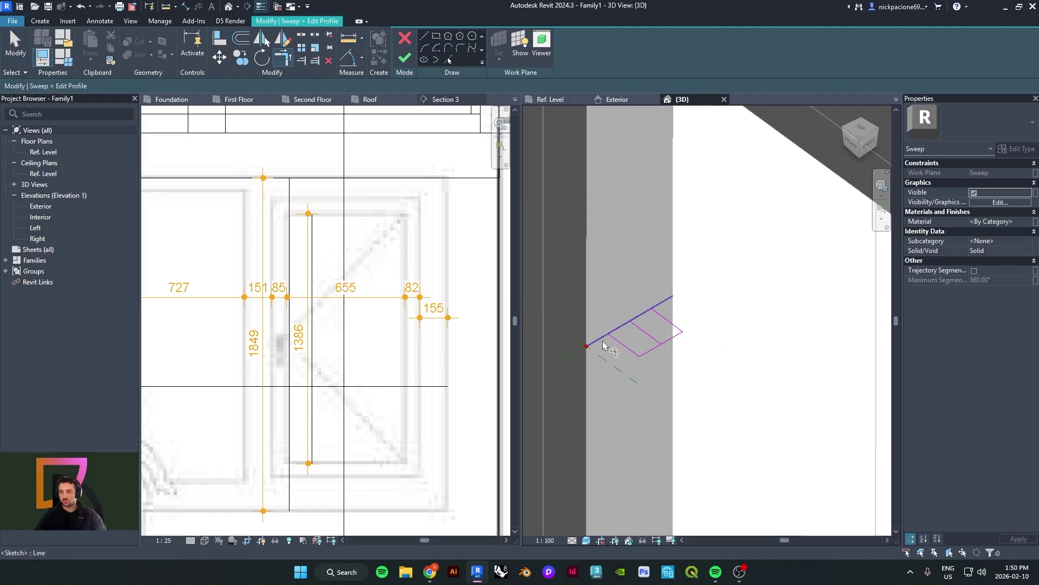
scroll(617, 340, "up", 1)
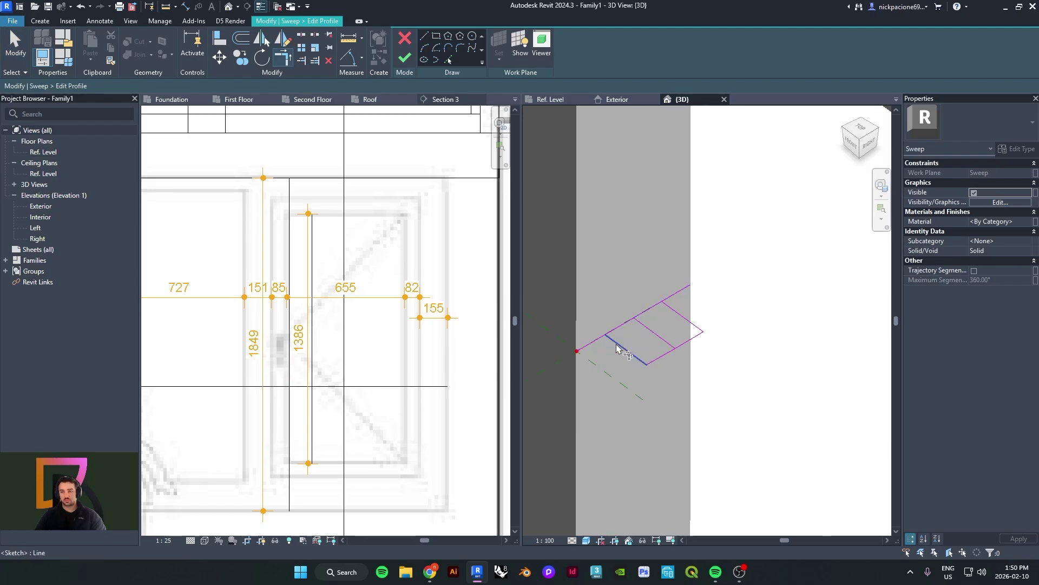
scroll(619, 331, "down", 4)
scroll(633, 327, "up", 3)
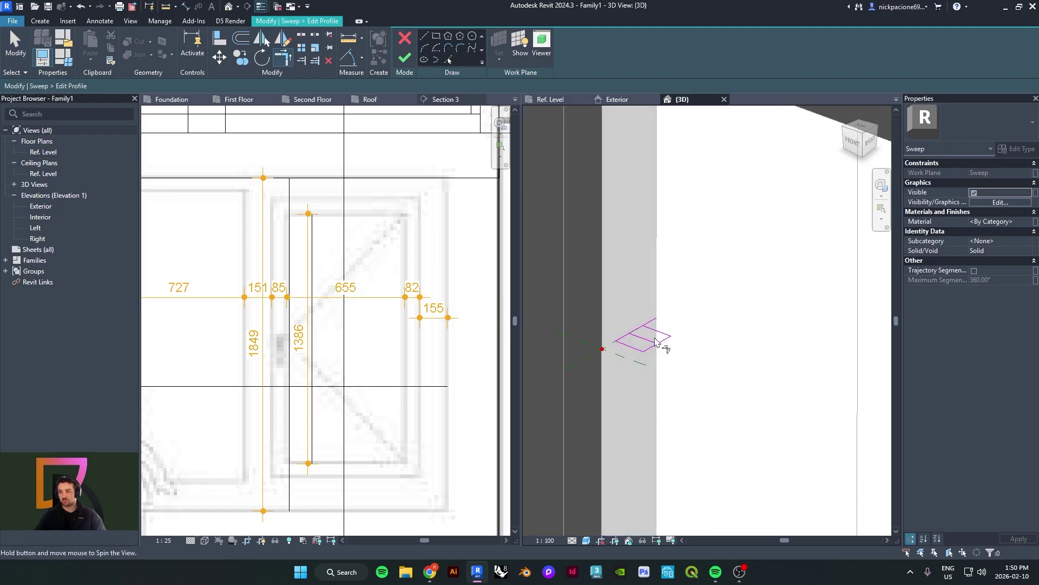
left_click(625, 335)
left_click(618, 313)
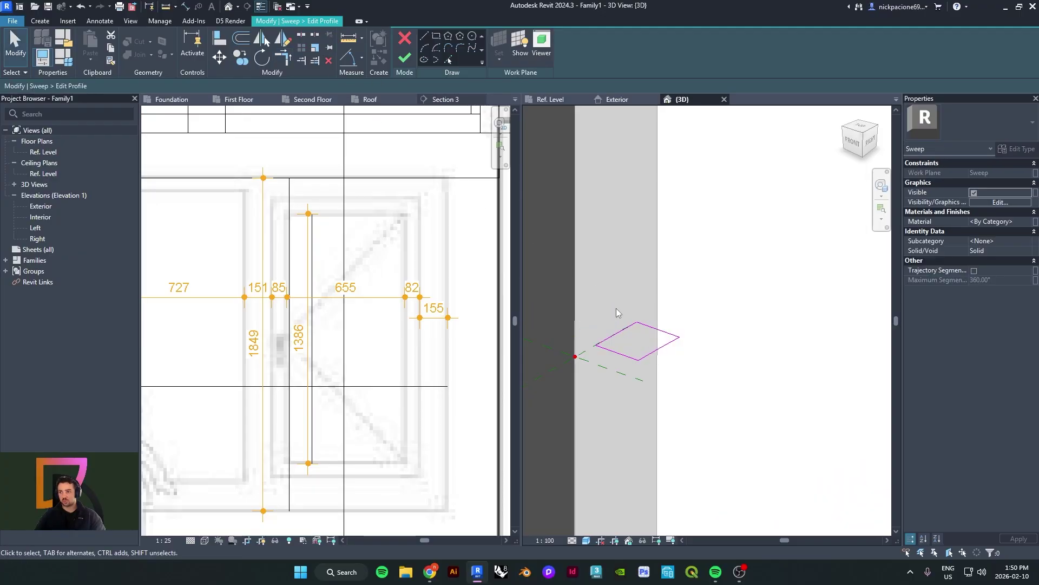
left_click(405, 58)
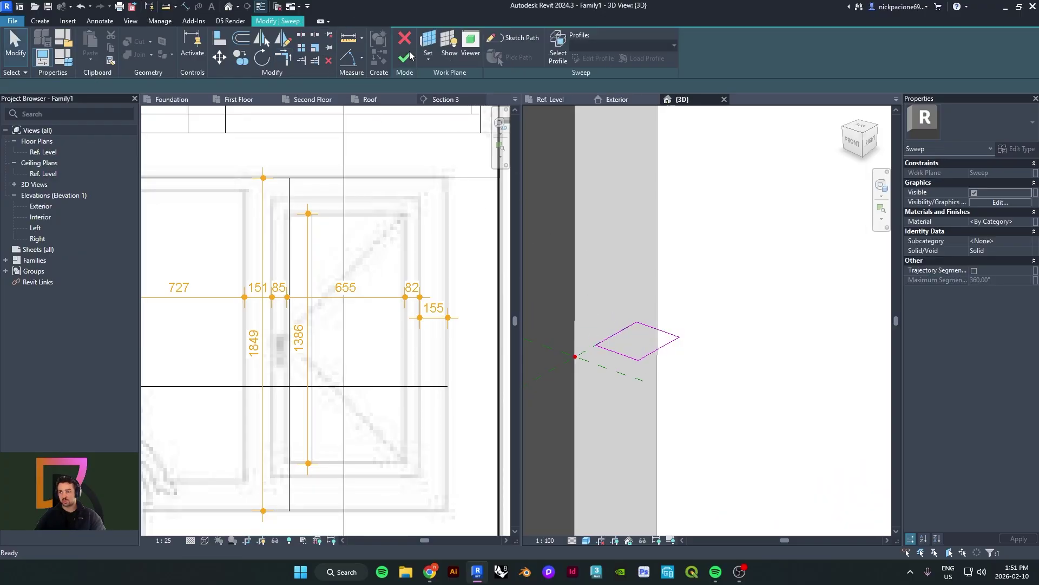
Finish the sweep so the casement sash is built from its path and rectangular profile
left_click(404, 57)
middle_click_drag(702, 329, 641, 362, "shift")
left_click(709, 378)
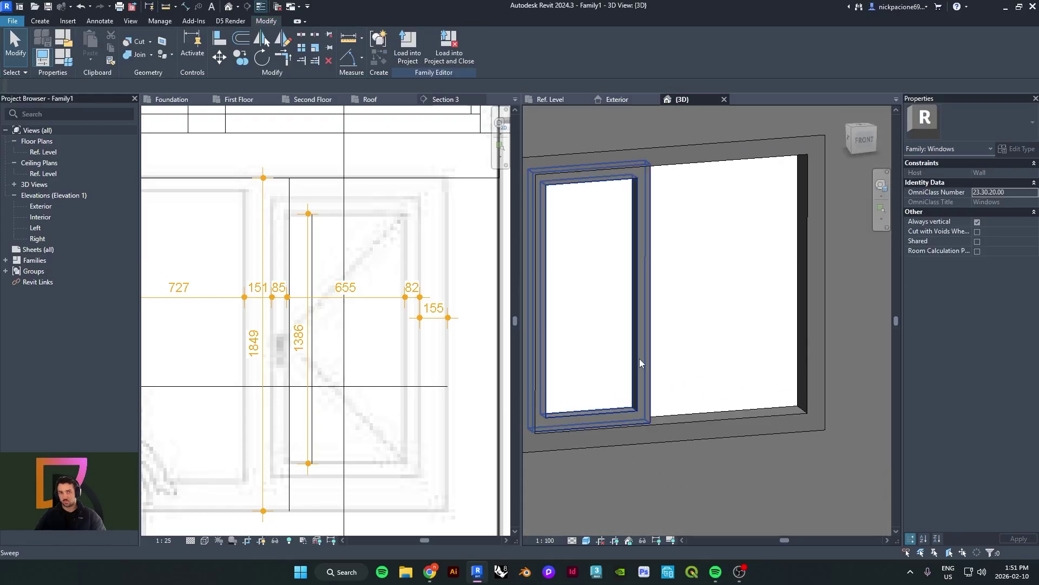
scroll(683, 385, "down", 3)
middle_click_drag(684, 394, 791, 385, "shift")
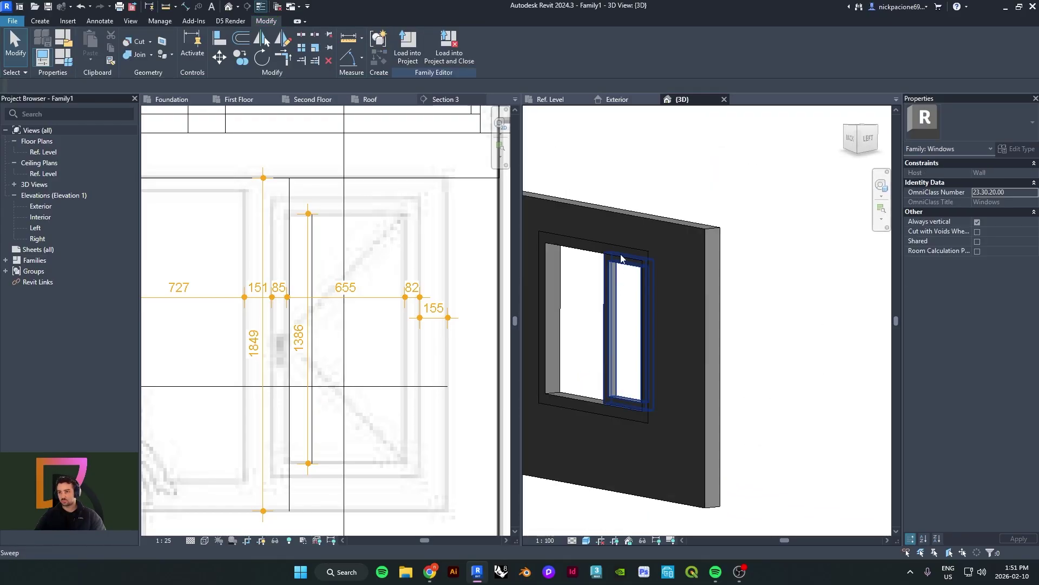
Examine the new sash inside the window frame in the Exterior elevation and from several angles in 3D
left_click(615, 100)
scroll(694, 281, "up", 4)
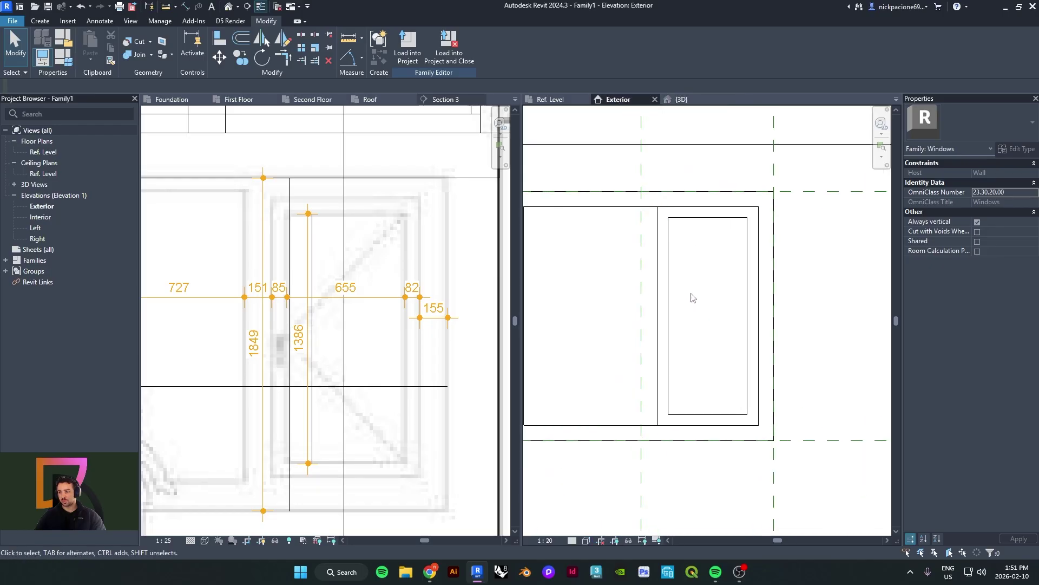
left_click(681, 100)
middle_click_drag(717, 348, 633, 93, "shift")
left_click(617, 100)
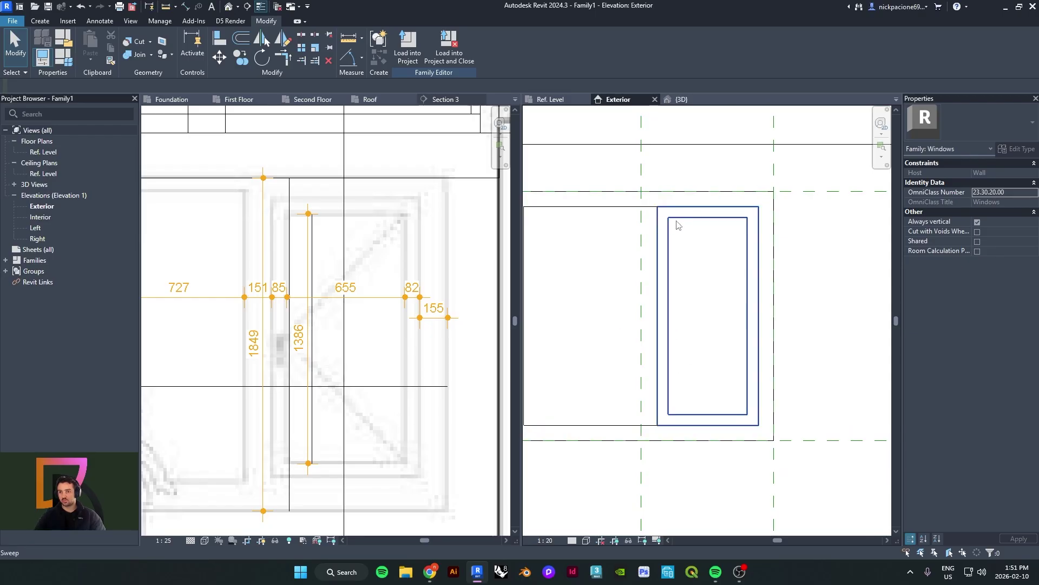
scroll(660, 239, "down", 1)
middle_click_drag(673, 246, 708, 229)
middle_click_drag(698, 318, 654, 311)
left_click(675, 100)
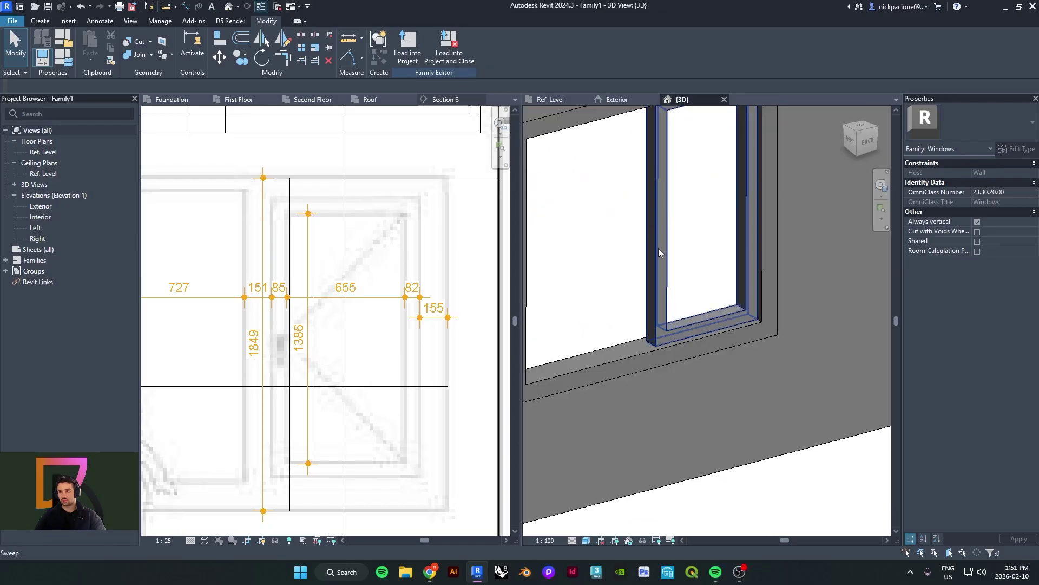
middle_click_drag(659, 248, 663, 374, "shift")
scroll(687, 359, "up", 3)
middle_click_drag(716, 328, 619, 349, "shift")
Start a new extrusion in 3D and set its work plane to the flat face of the casement sash
left_click(752, 350)
left_click(47, 22)
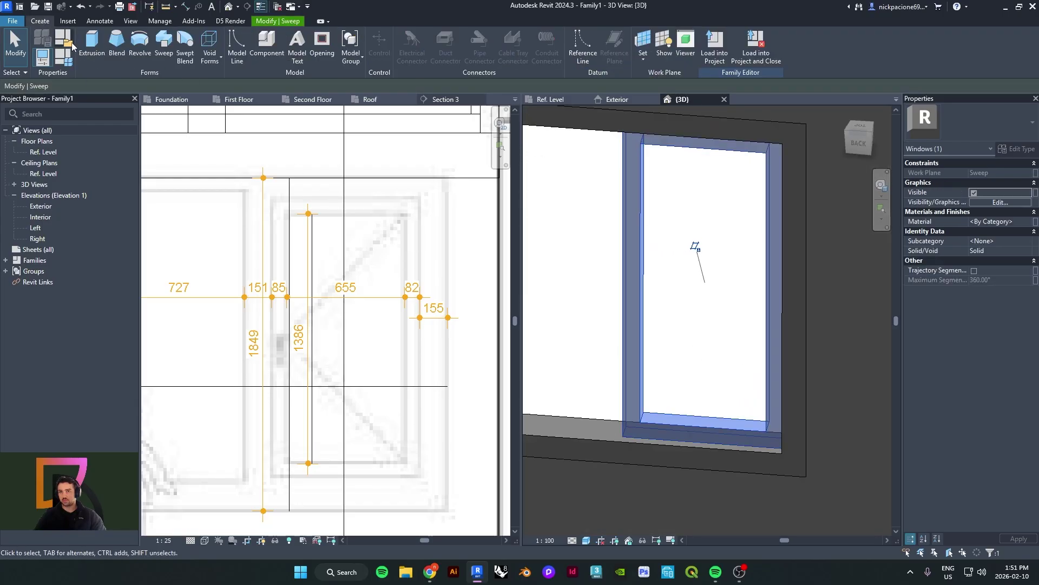
middle_click_drag(704, 290, 774, 352, "shift")
scroll(692, 379, "up", 2)
middle_click_drag(691, 378, 715, 379, "shift")
left_click(689, 416)
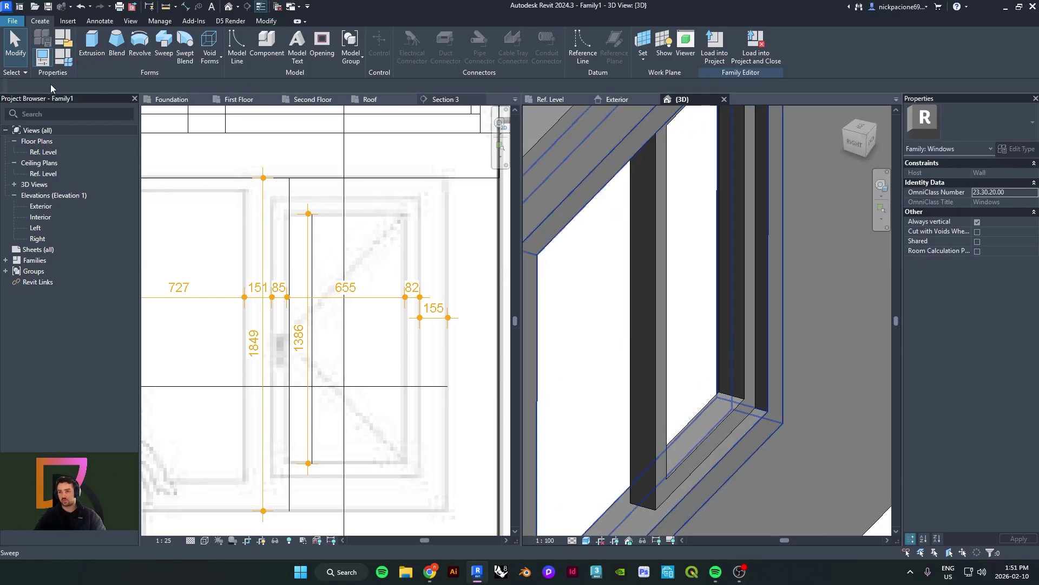
left_click(91, 43)
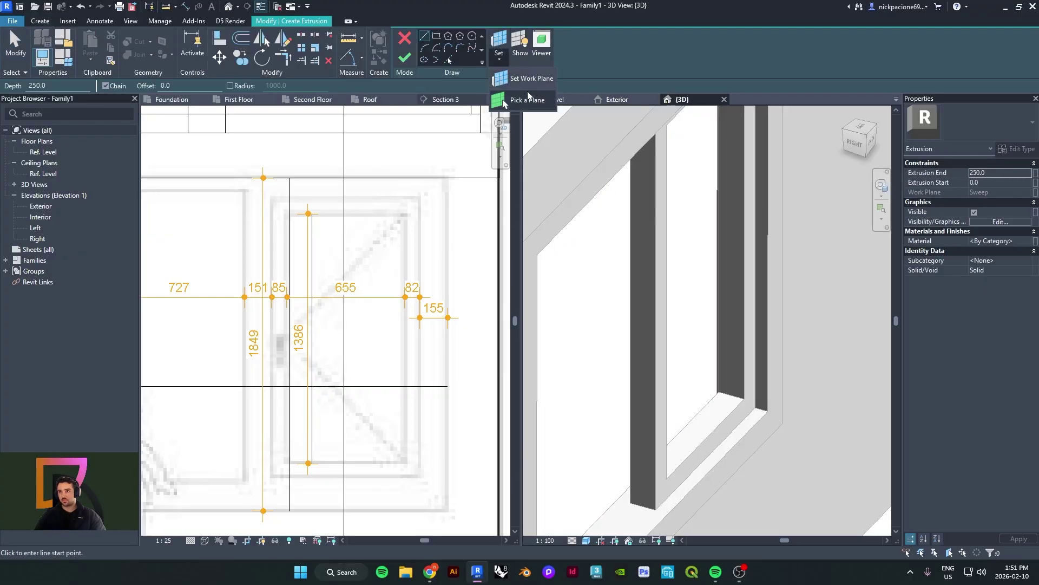
left_click(527, 97)
middle_click_drag(753, 368, 724, 400, "shift")
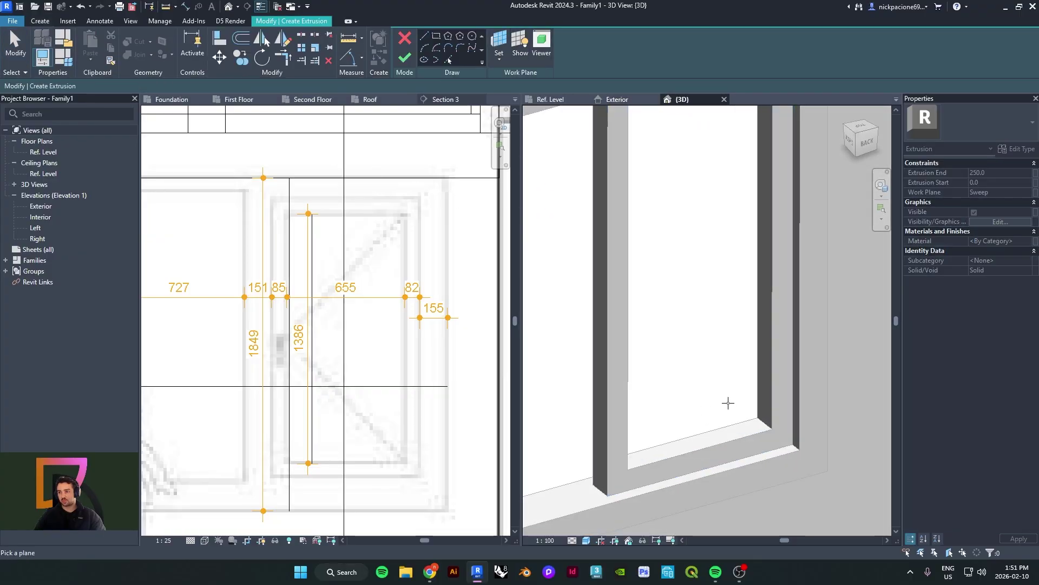
left_click(731, 448)
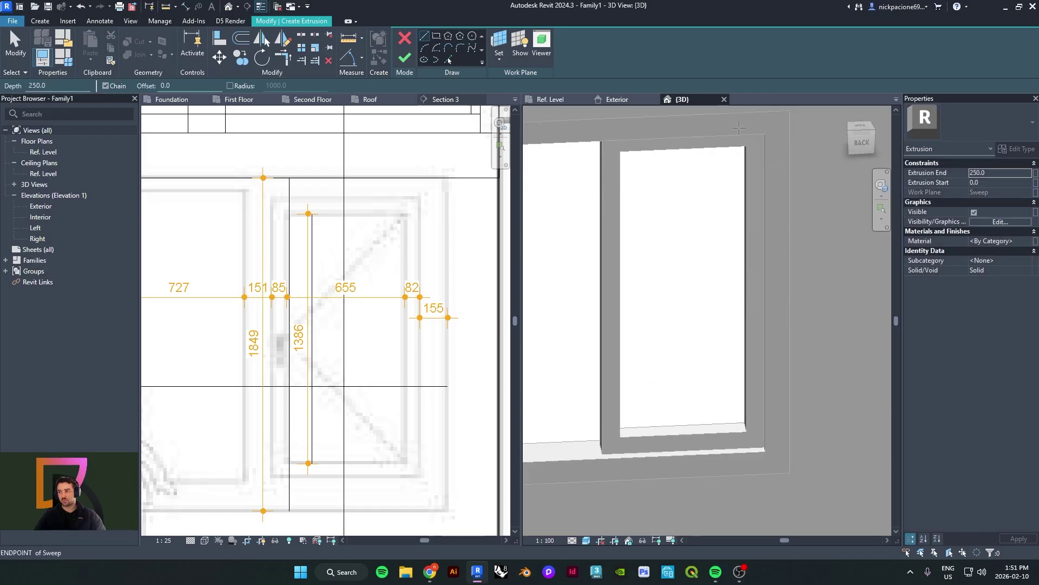
Sketch a rectangle over the sash's inner opening in the Exterior elevation and lock its sides to the sash edges
left_click(639, 100)
left_click(436, 37)
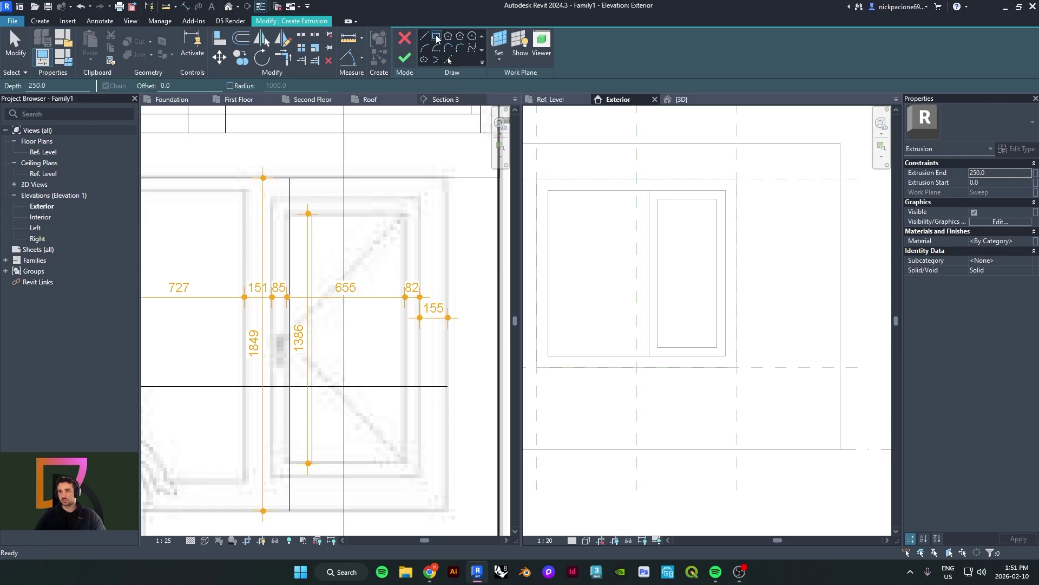
scroll(684, 228, "up", 2)
left_click(643, 184)
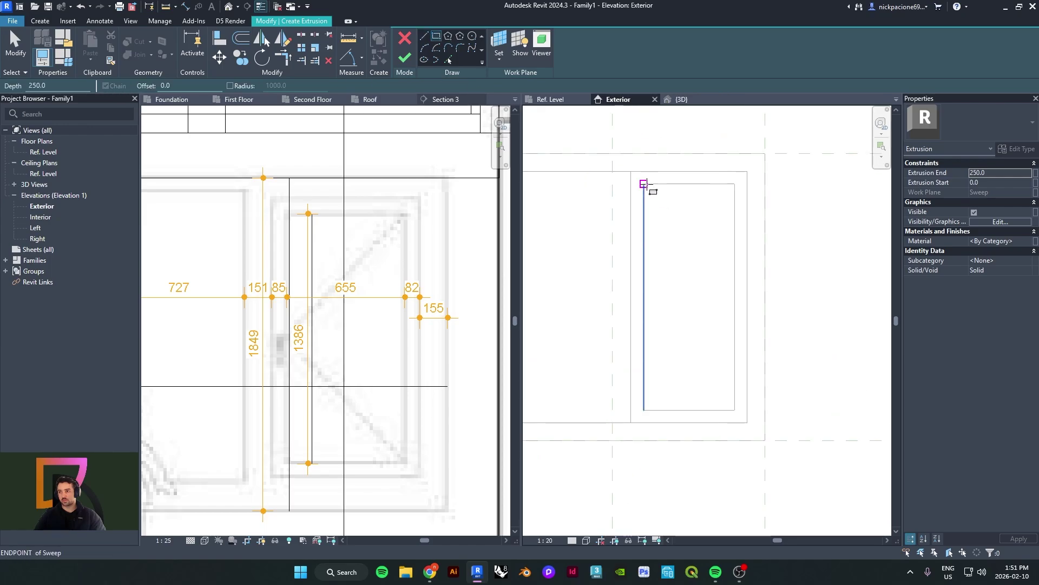
left_click(734, 410)
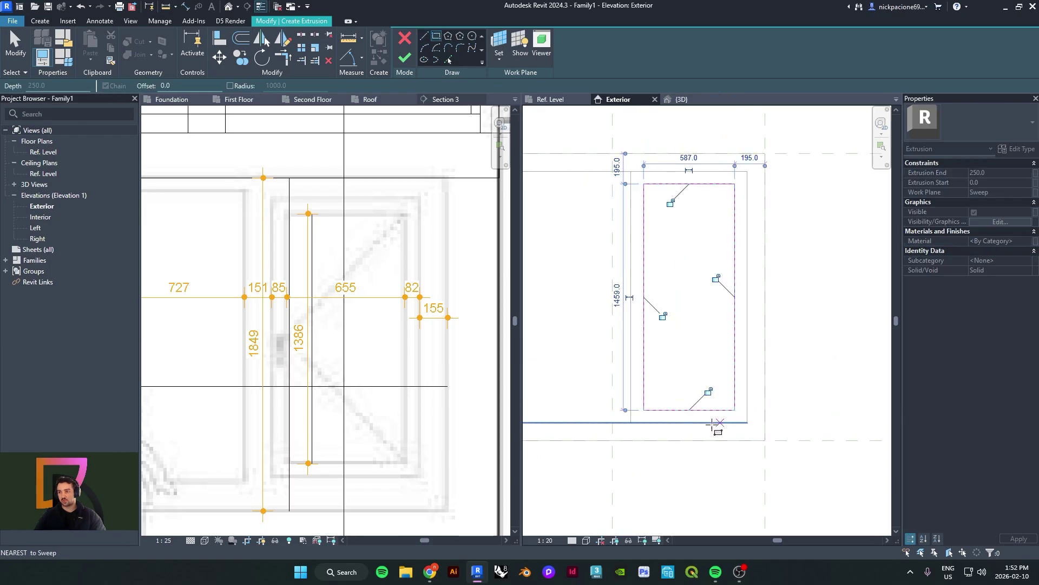
left_click(663, 316)
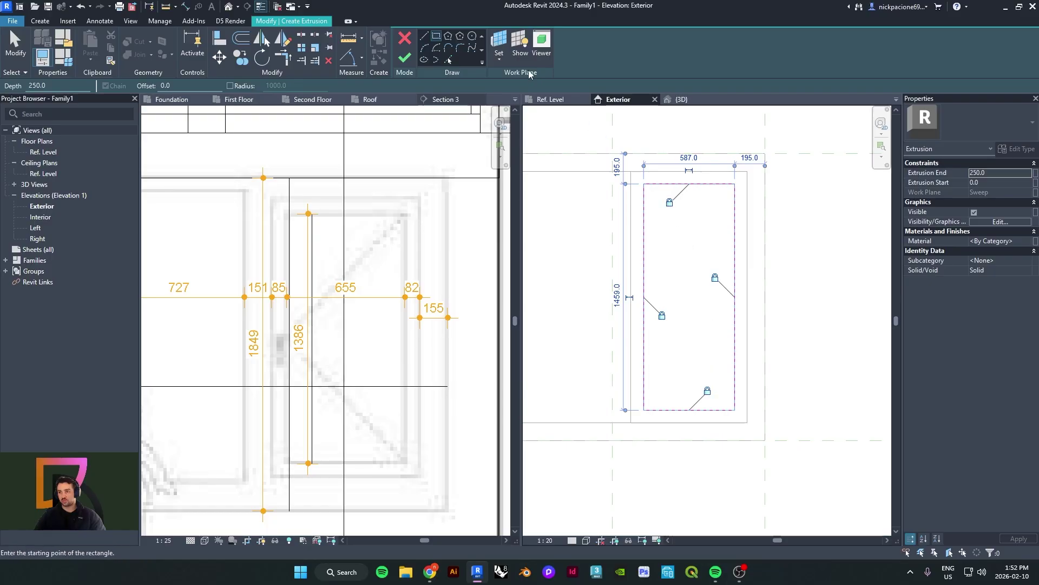
Assign the Glass material to the extrusion and finish it
left_click(1024, 242)
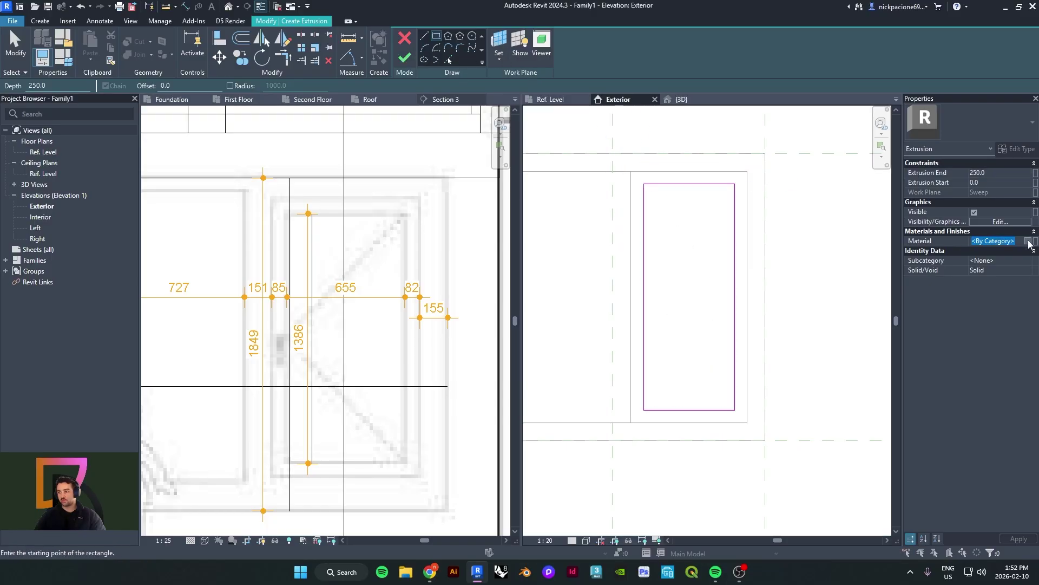
left_click(1027, 241)
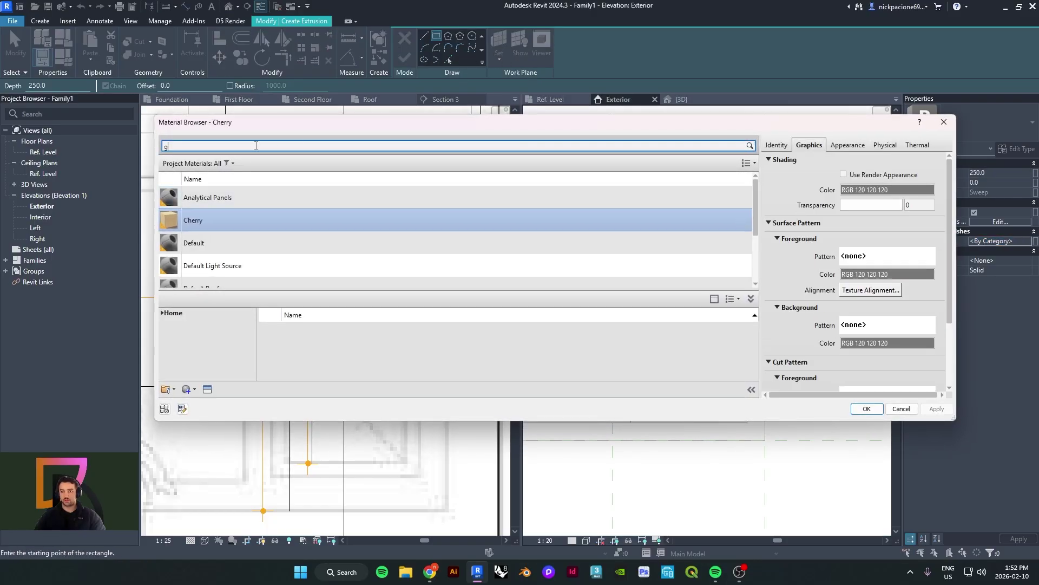
type("glass")
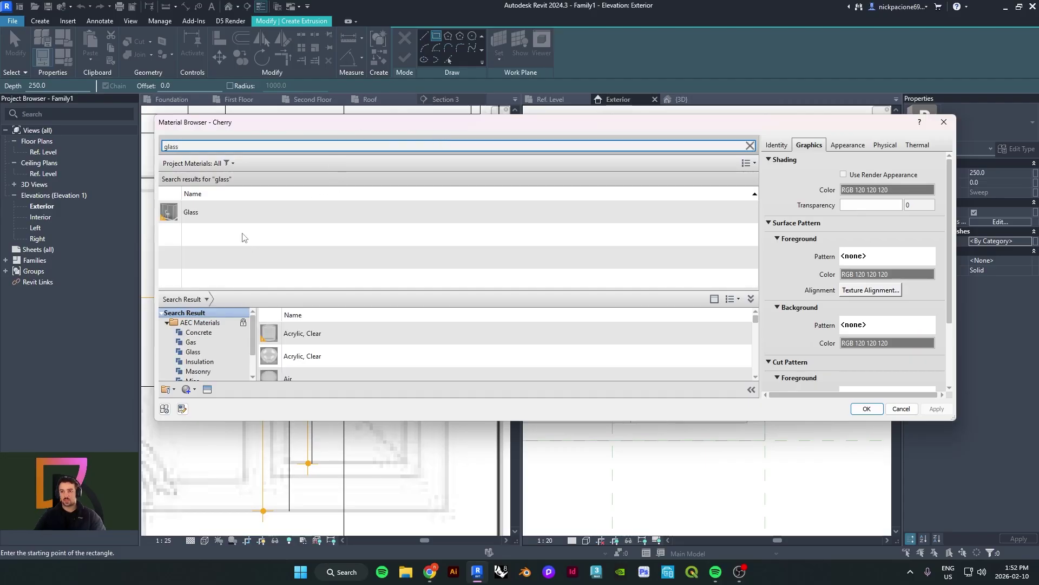
double_click(231, 211)
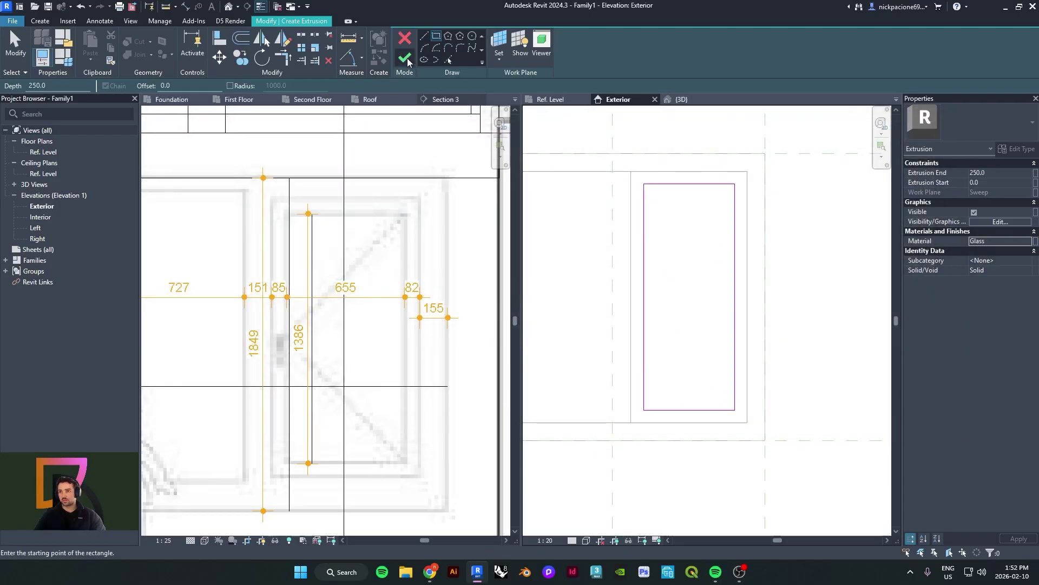
left_click(407, 57)
Inspect in 3D how far the glass extrusion projects from the sash and the wall
left_click(701, 104)
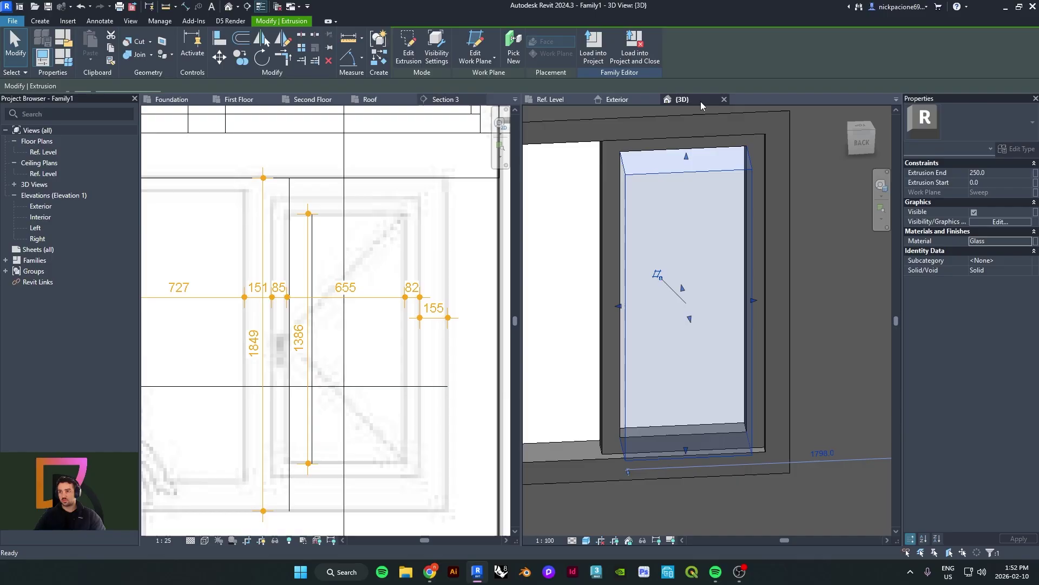
middle_click_drag(666, 271, 672, 321, "shift")
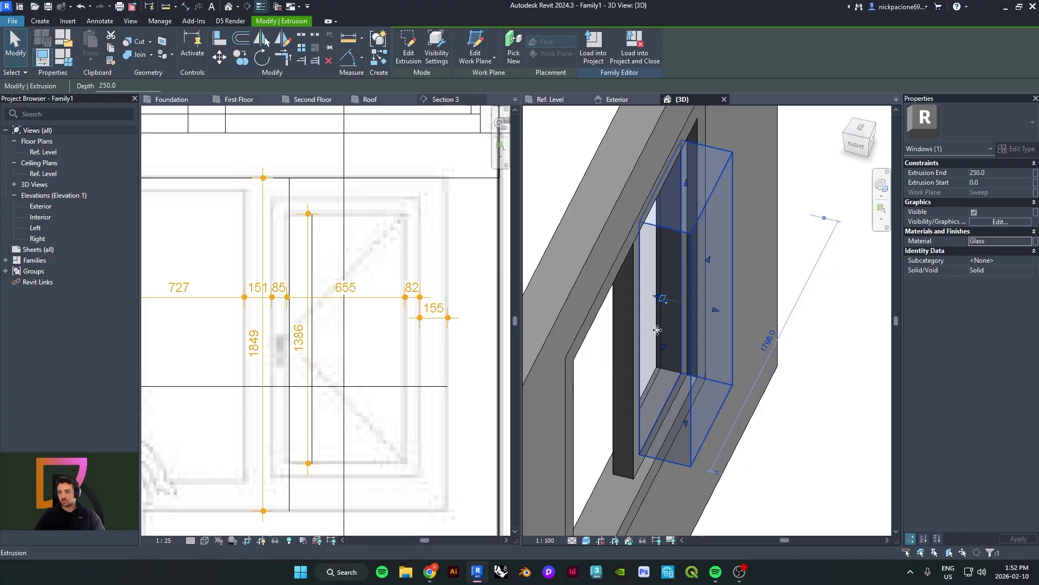
key("Escape")
left_click(703, 331)
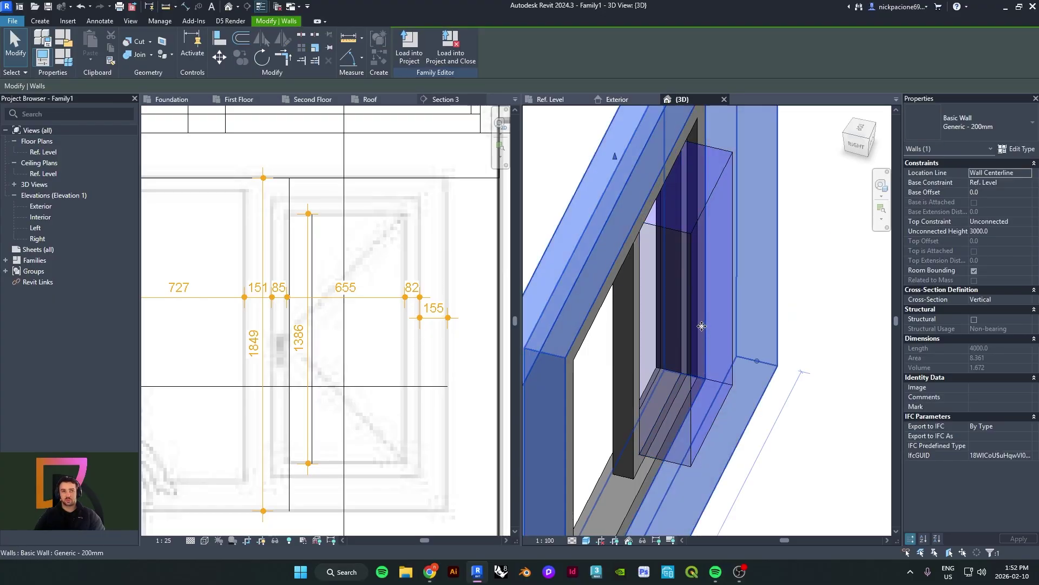
key("Escape")
middle_click_drag(690, 354, 631, 197, "shift")
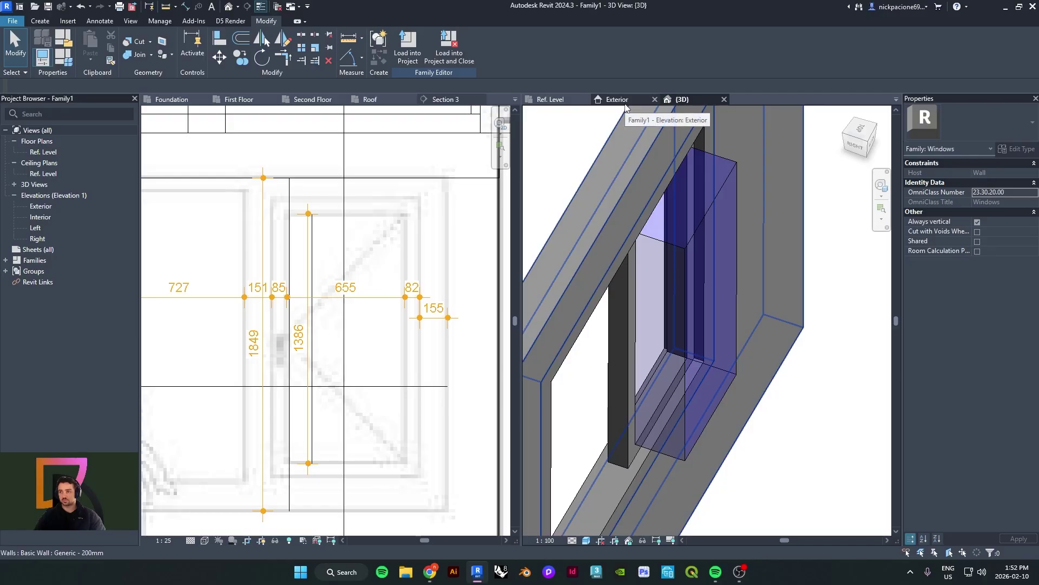
Examine the glass extrusion's position and depth relative to the sash and wall in the Ref. Level plan
left_click(563, 101)
scroll(686, 279, "up", 1)
scroll(683, 278, "down", 5)
scroll(700, 216, "up", 2)
middle_click_drag(701, 215, 856, 265)
scroll(714, 242, "down", 1)
scroll(623, 261, "down", 1)
scroll(856, 266, "down", 1)
middle_click_drag(852, 217, 665, 230)
scroll(664, 230, "up", 3)
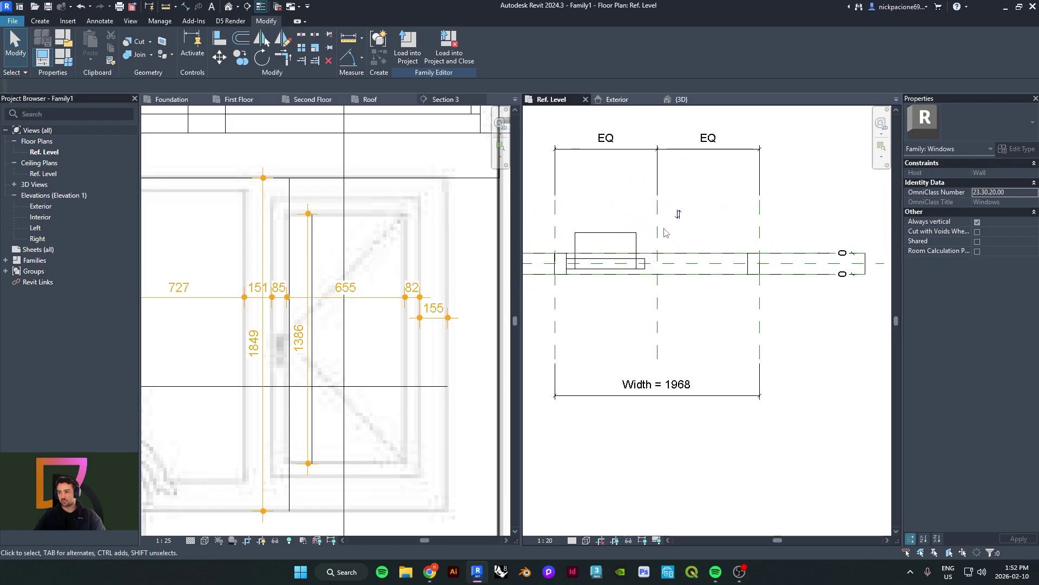
scroll(622, 247, "up", 2)
left_click(645, 239)
scroll(591, 278, "up", 2)
middle_click_drag(615, 282, 652, 293)
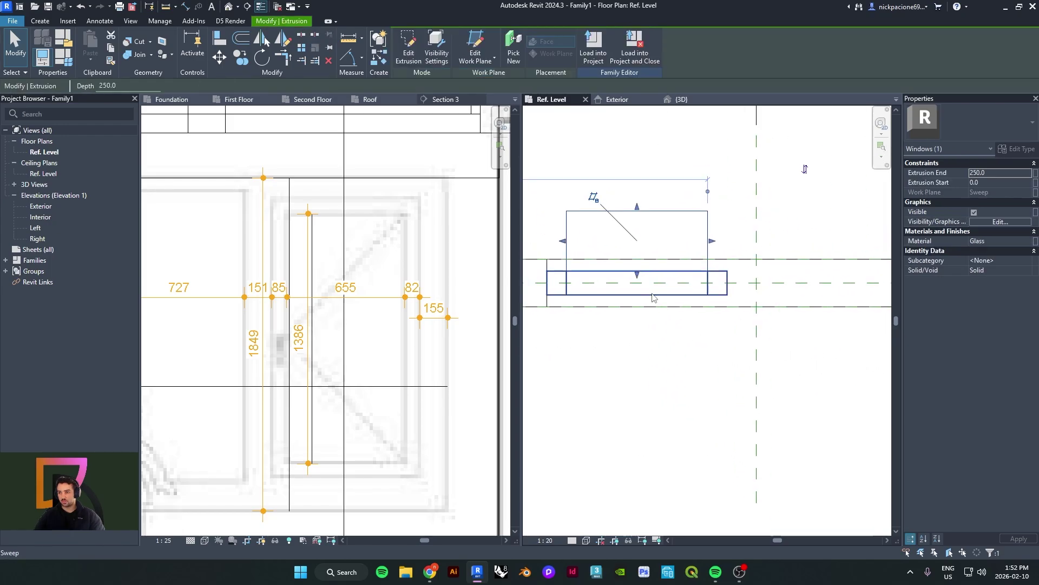
scroll(620, 295, "up", 2)
key("Escape")
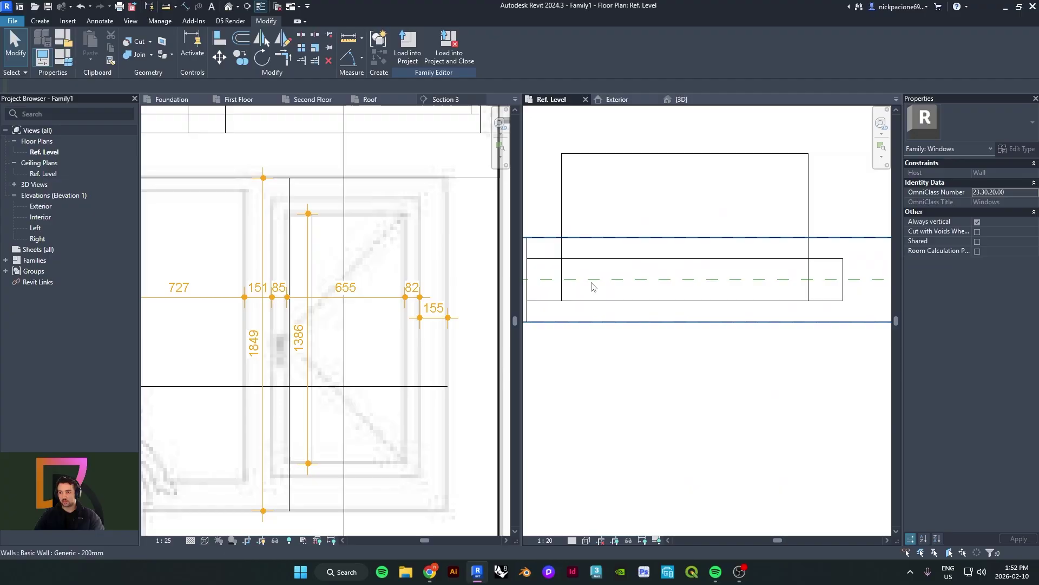
Try placing reference planes offset 12 mm on both sides of the Center (Front/Back) plane in the plan
key("r")
key("p")
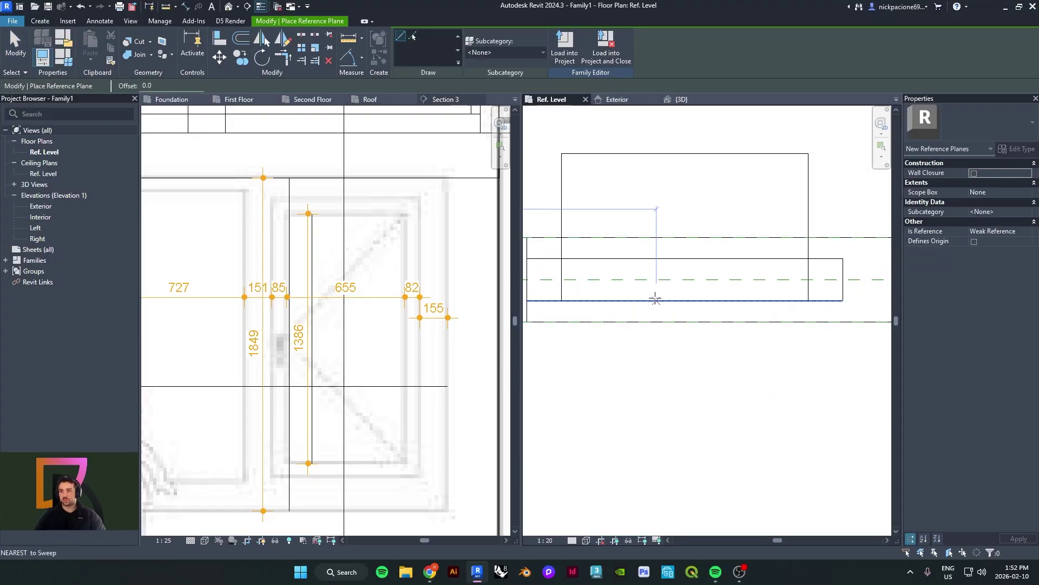
scroll(591, 282, "up", 2)
scroll(591, 280, "down", 2)
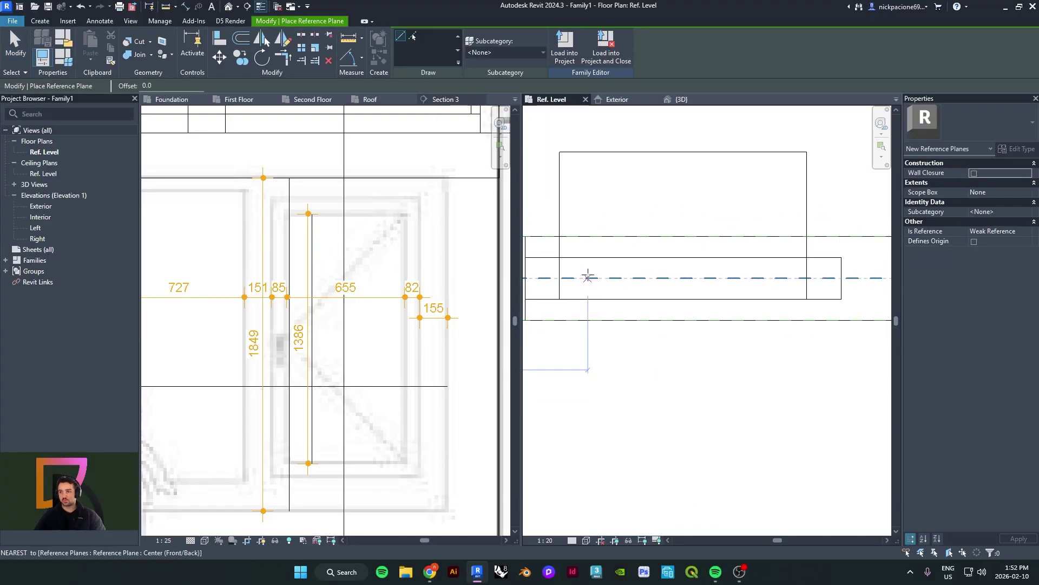
middle_click_drag(588, 275, 624, 295)
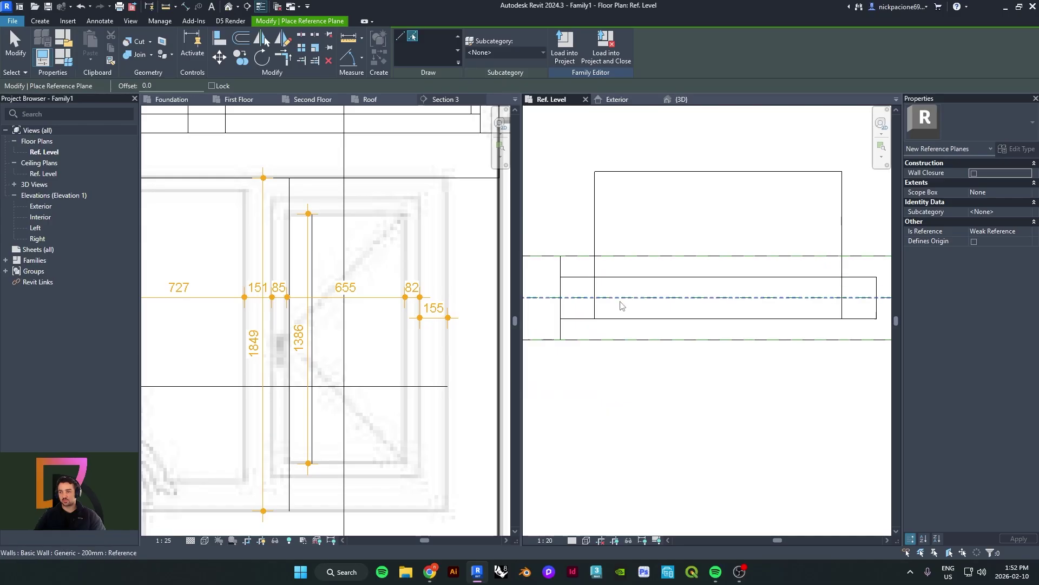
scroll(621, 295, "up", 2)
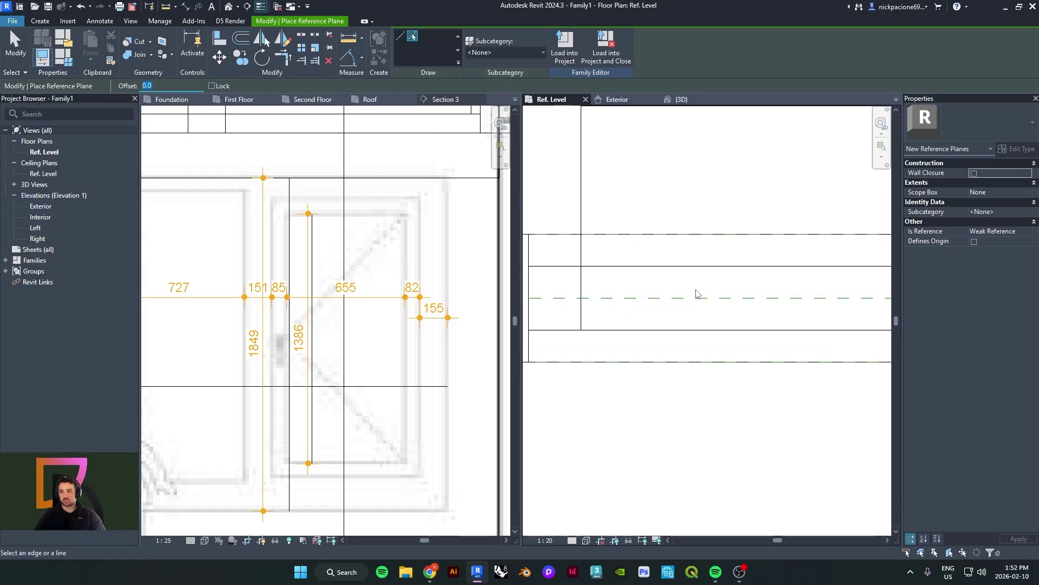
scroll(696, 295, "down", 2)
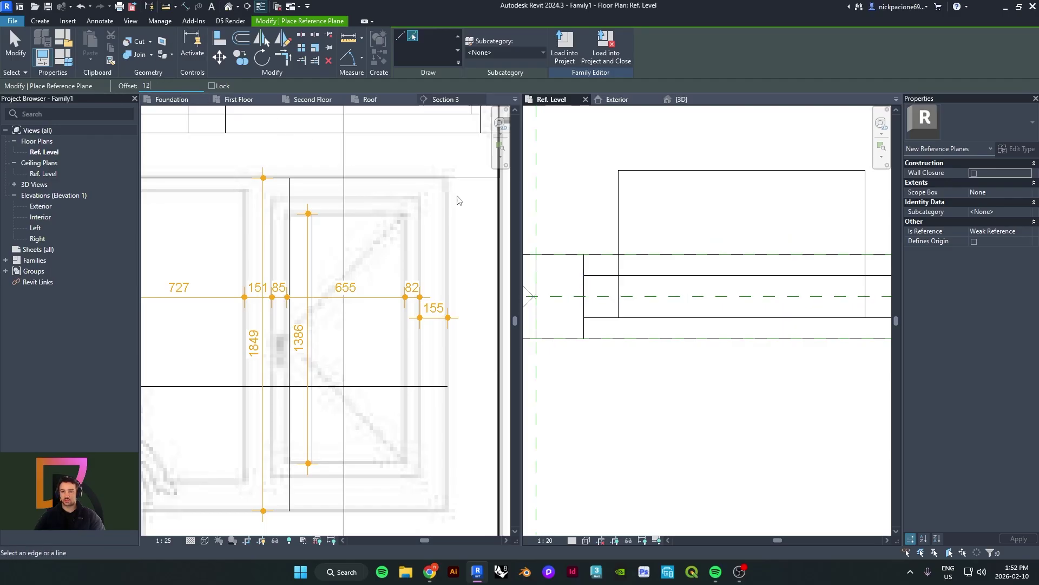
scroll(673, 303, "up", 5)
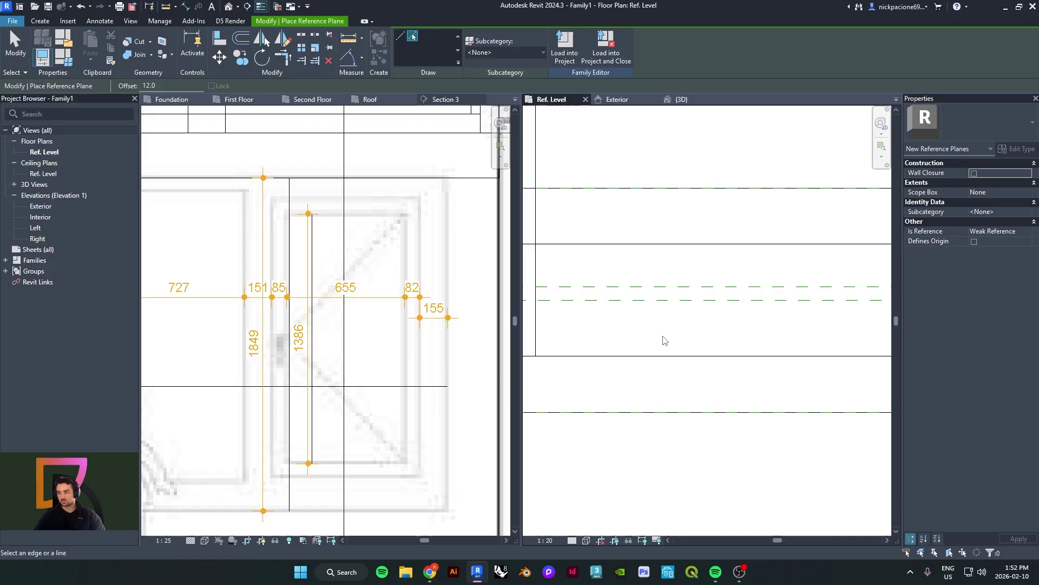
left_click(664, 307)
scroll(610, 310, "down", 2)
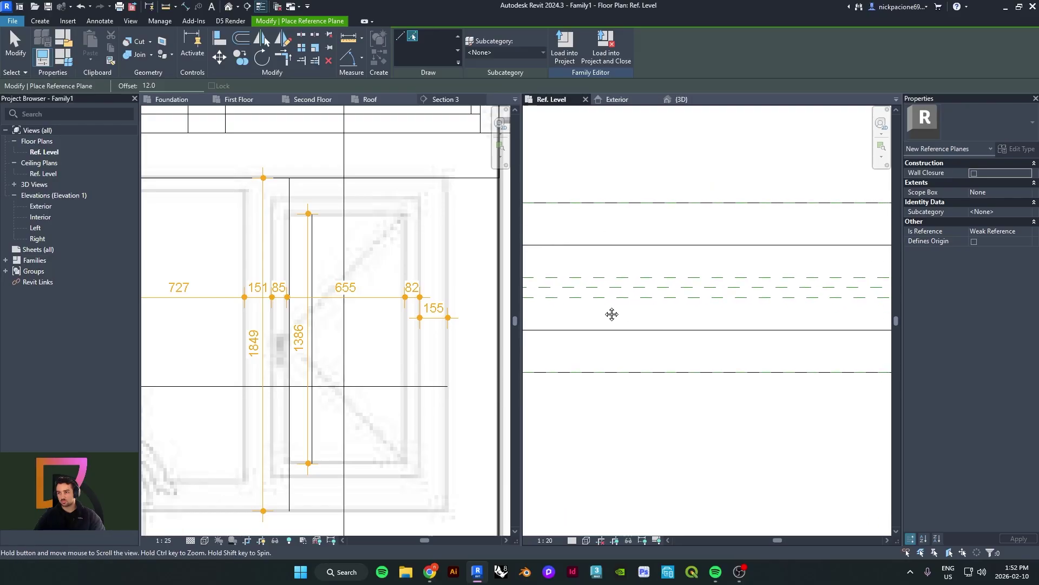
key("Escape")
key("Escape")
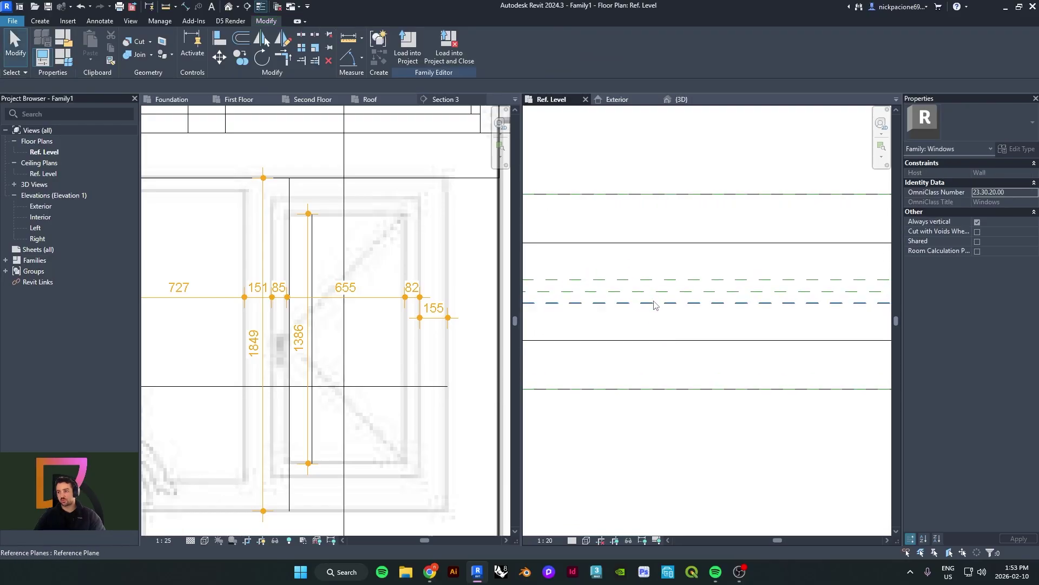
Place reference planes offset 12.5 mm on both sides of the Center (Front/Back) plane in the Ref. Level plan
scroll(657, 313, "up", 2)
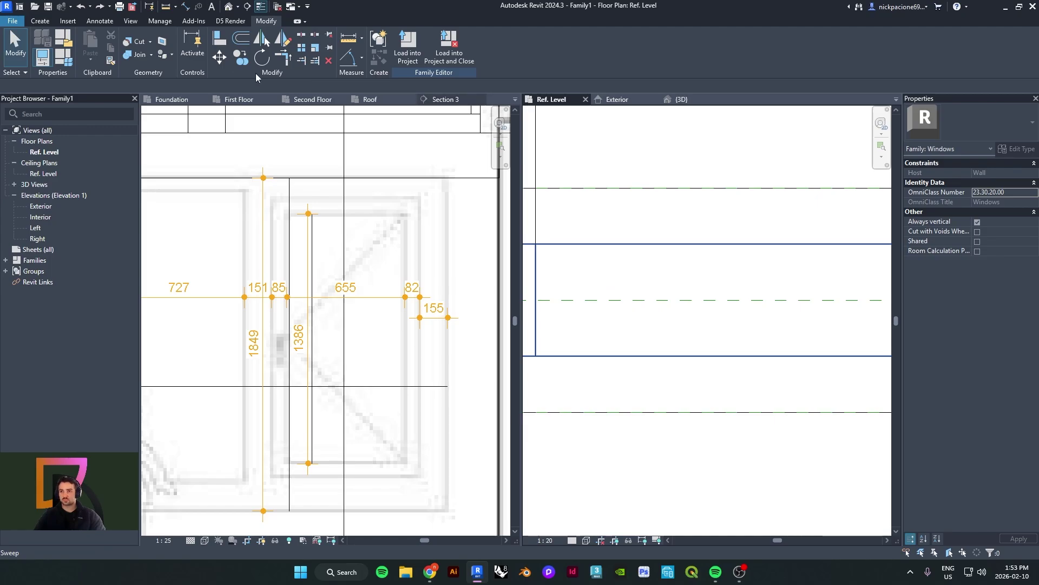
key("r")
key("p")
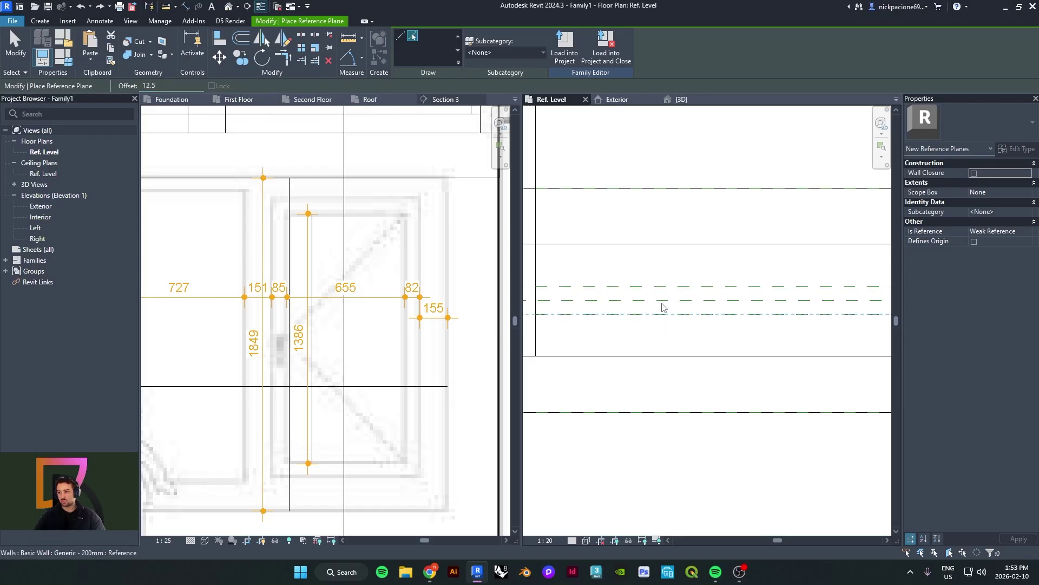
key("Escape")
scroll(661, 297, "up", 3)
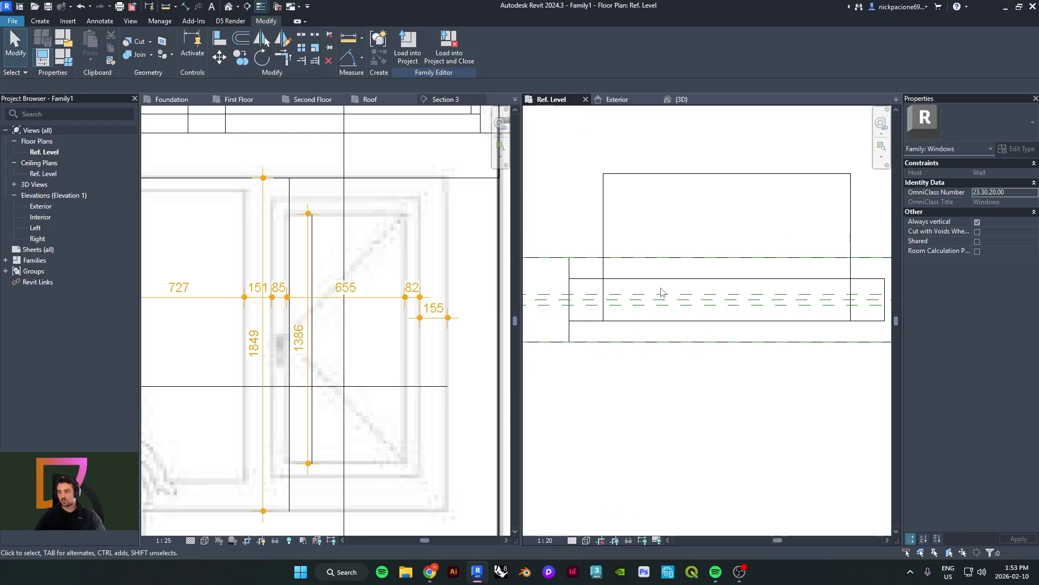
Snap the glass extrusion's front and back faces to the two offset reference planes, from -62.5 to -37.5, for a 25 mm depth
left_click(686, 236)
scroll(688, 260, "up", 2)
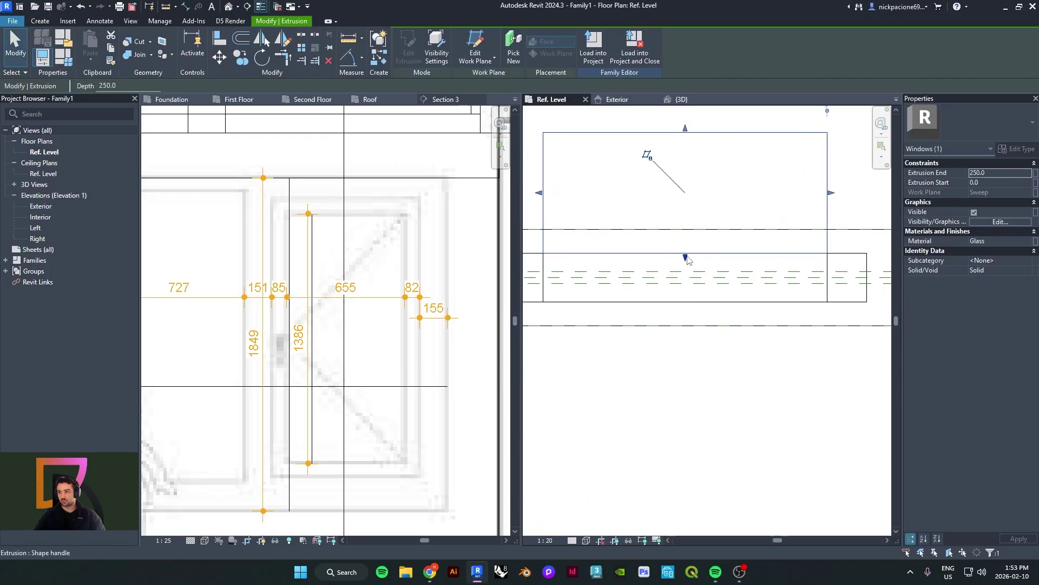
middle_click_drag(686, 257, 696, 272)
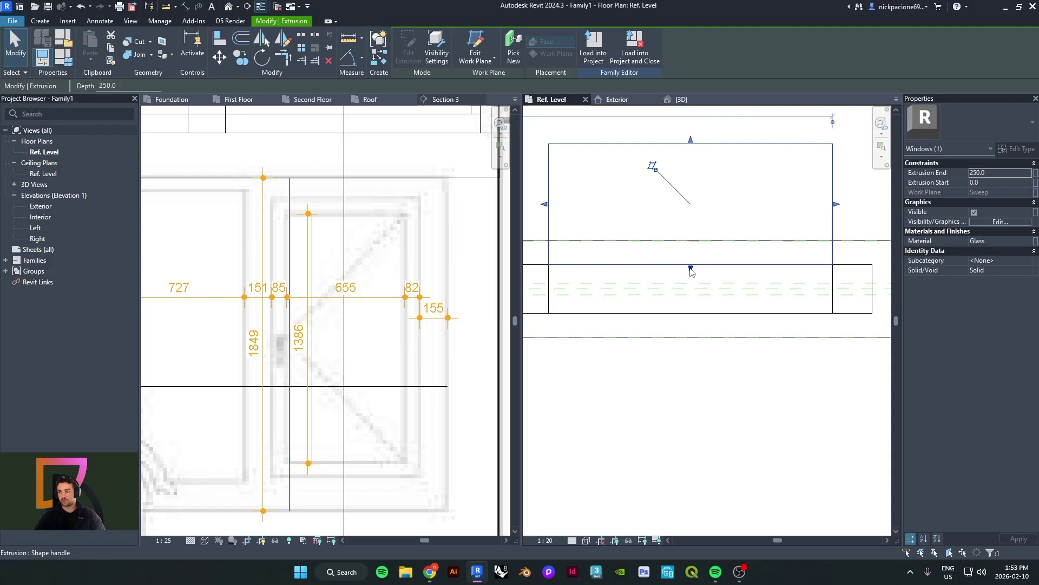
left_click_drag(692, 271, 695, 299)
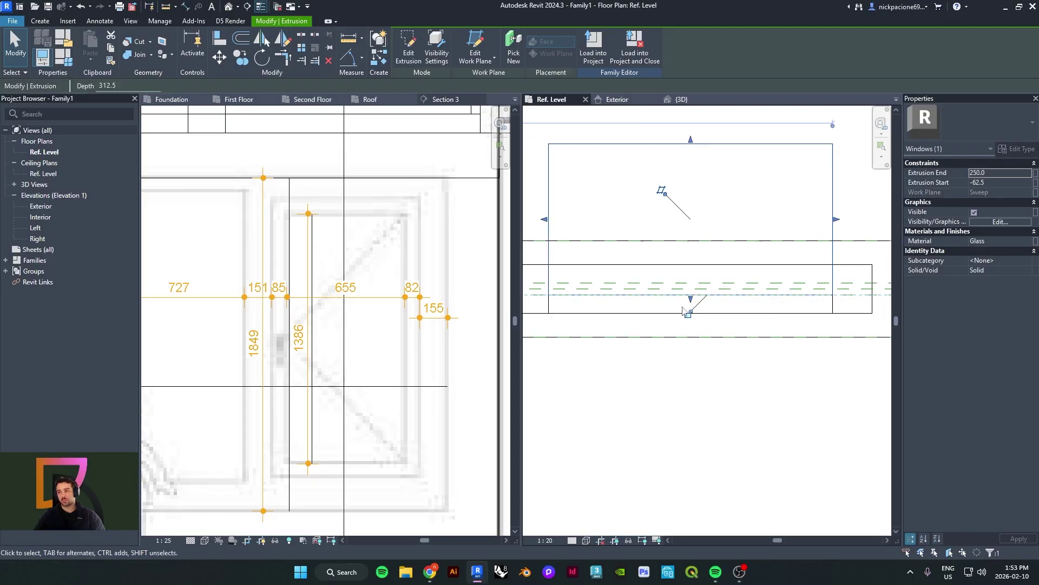
left_click_drag(730, 154, 730, 275)
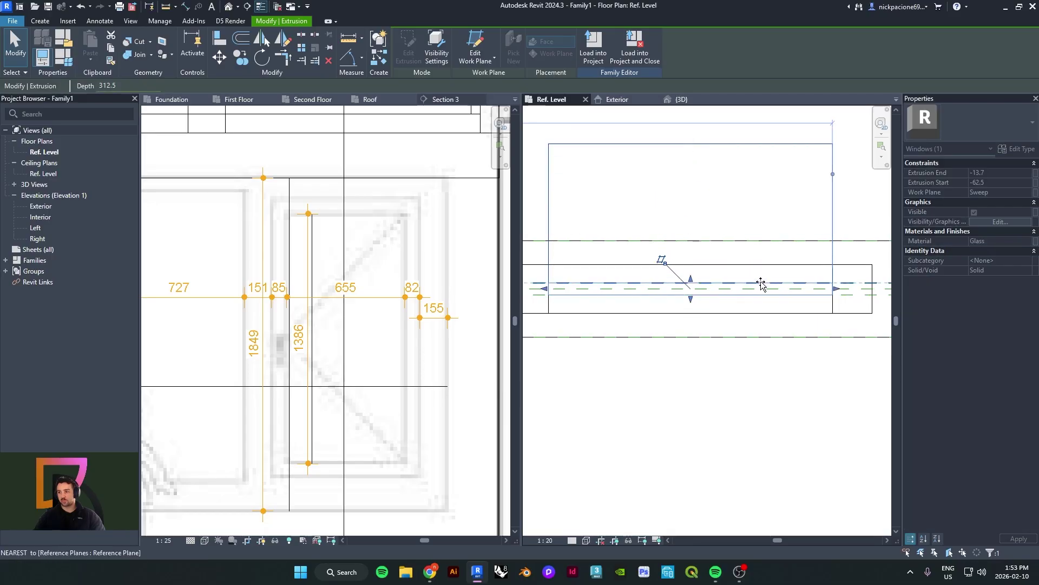
Snap both ends of the glass extrusion to the sash's inner edges in plan and lock the right-hand end
mouse_move(833, 292)
left_mouse_down()
mouse_move(824, 290)
mouse_move(834, 292)
left_mouse_up()
left_click(852, 308)
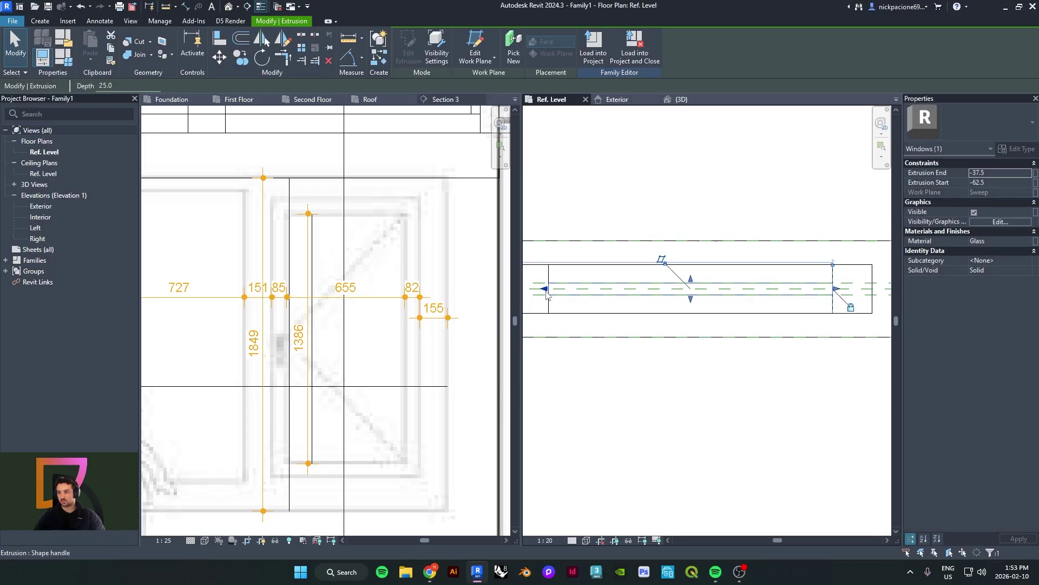
left_click_drag(546, 290, 548, 292)
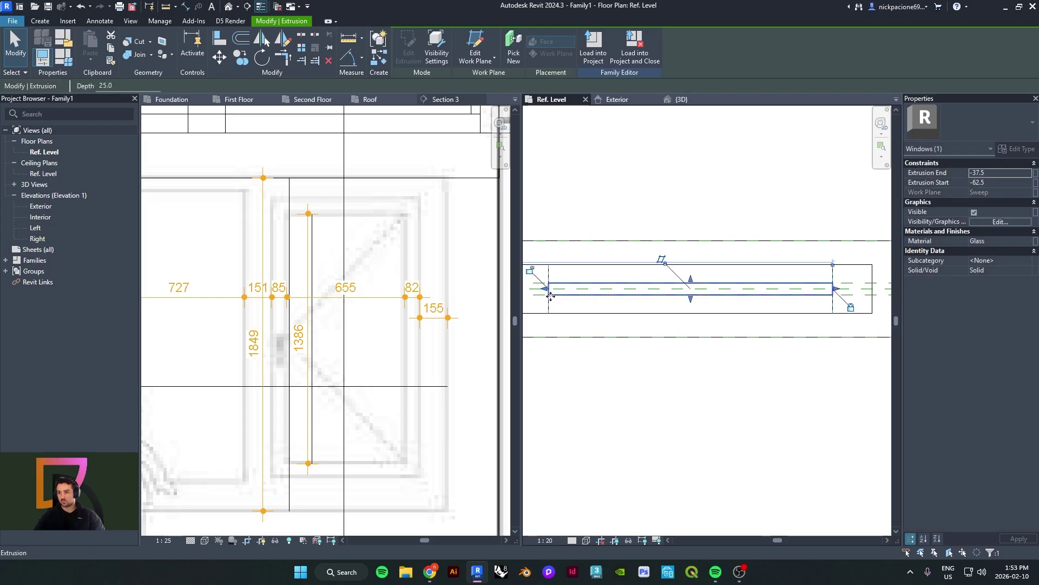
left_click(613, 244)
scroll(578, 265, "down", 1)
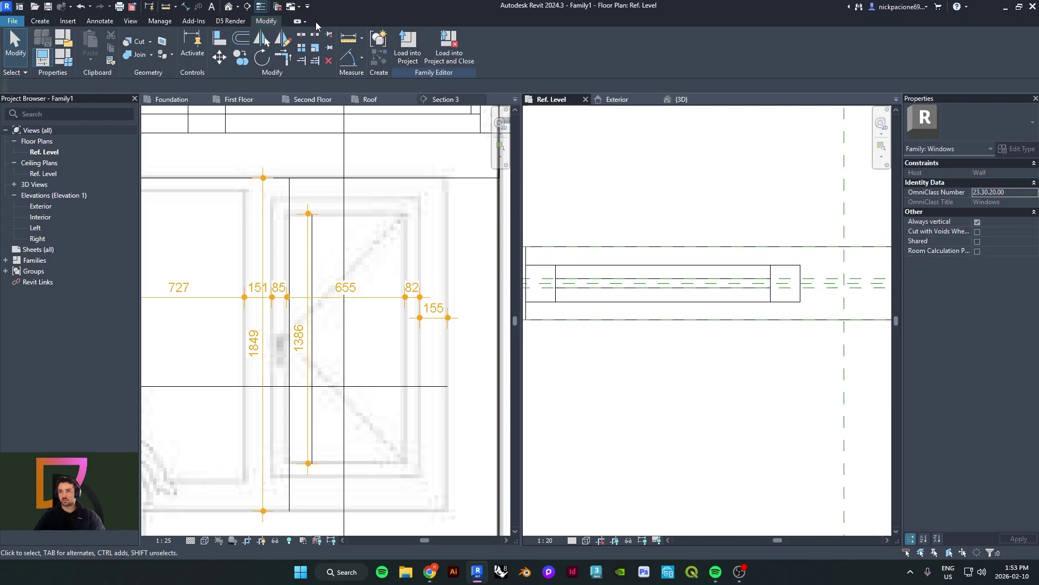
Inspect the glass pane's position in the sash in 3D and compare the whole window with the Section 3 reference drawing
scroll(608, 308, "up", 3)
left_click(228, 7)
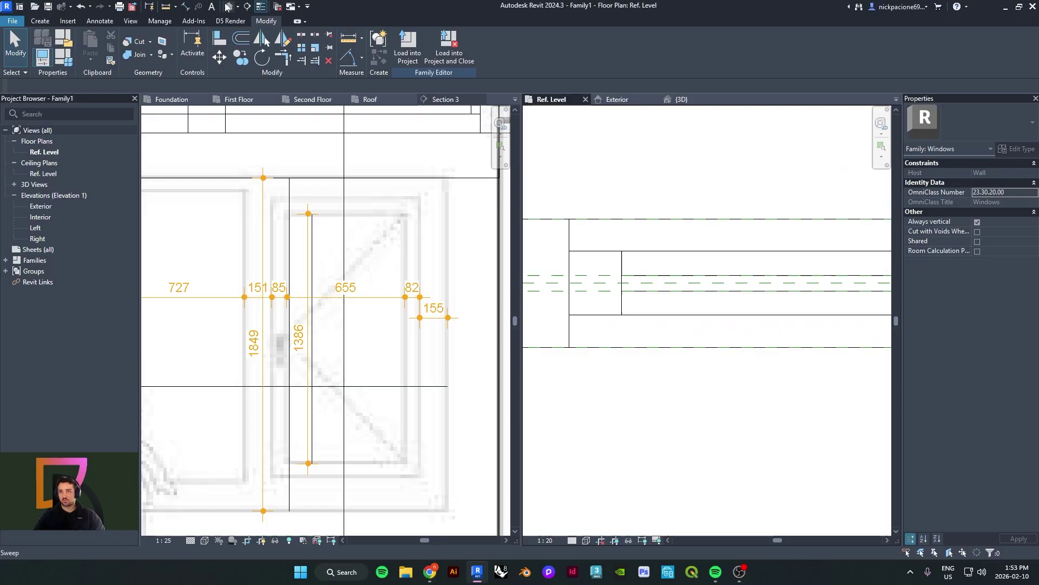
middle_click_drag(689, 298, 529, 351, "shift")
scroll(628, 350, "down", 3)
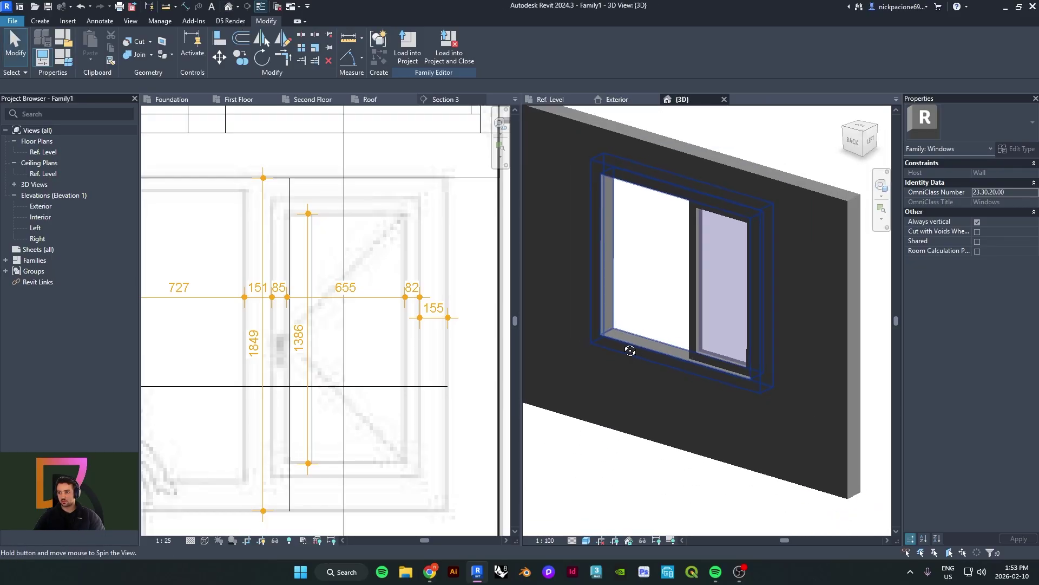
middle_click_drag(629, 350, 529, 355, "shift")
left_click(317, 337)
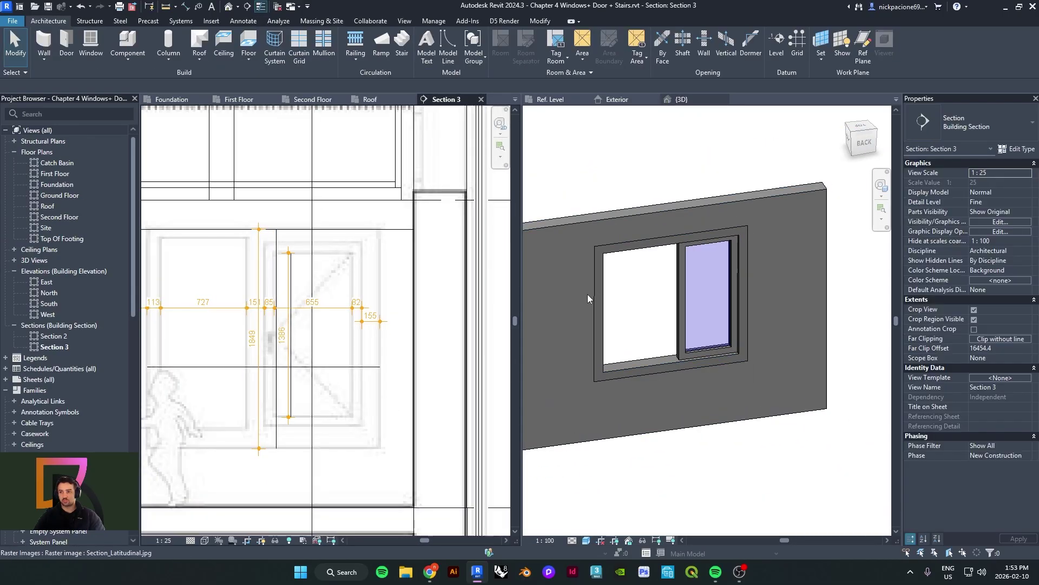
left_click(661, 322)
middle_click_drag(661, 319, 698, 296, "shift")
scroll(685, 311, "up", 2)
scroll(247, 309, "down", 1)
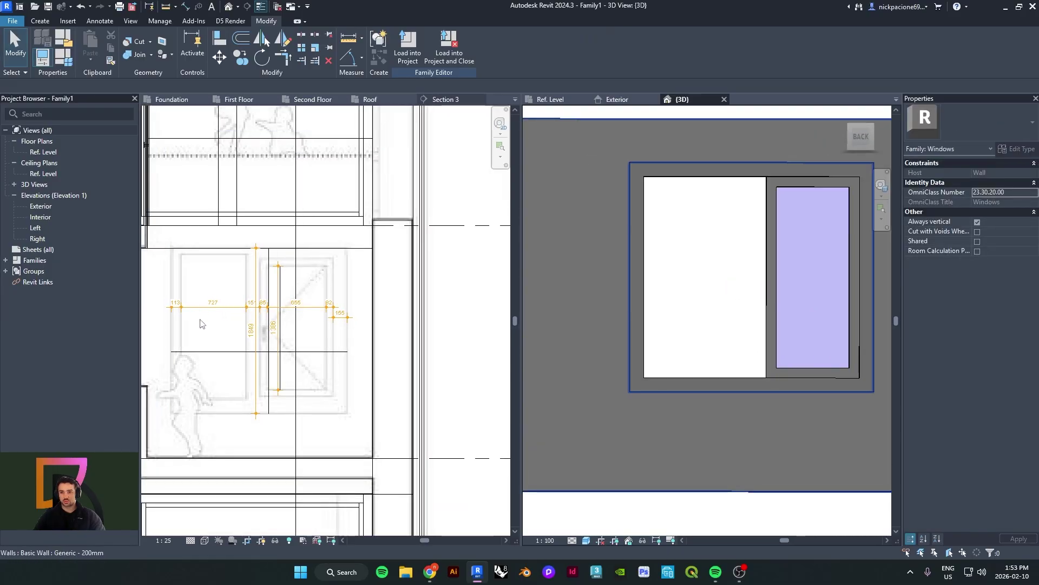
scroll(219, 407, "up", 1)
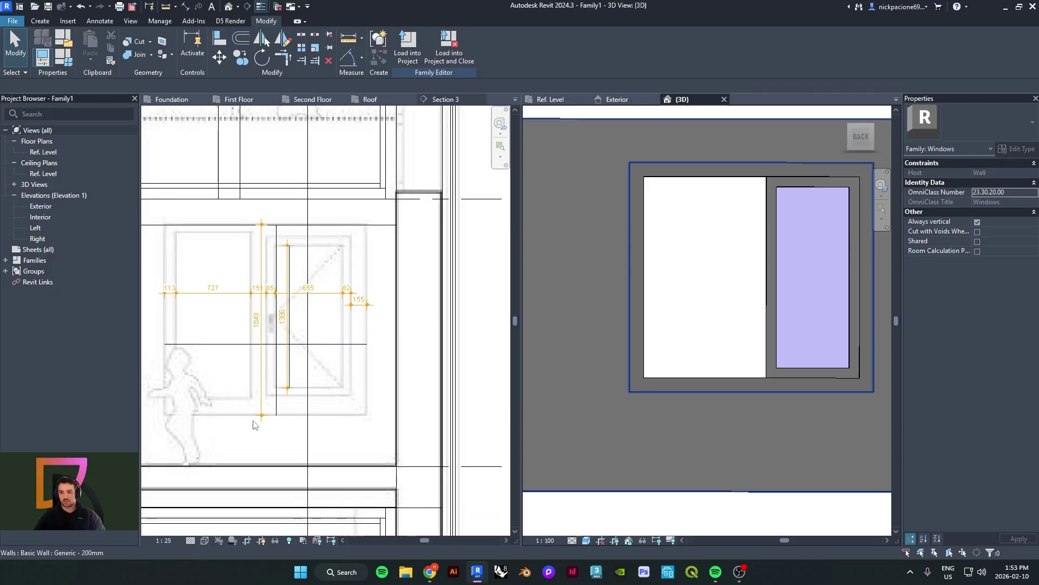
scroll(759, 375, "down", 3)
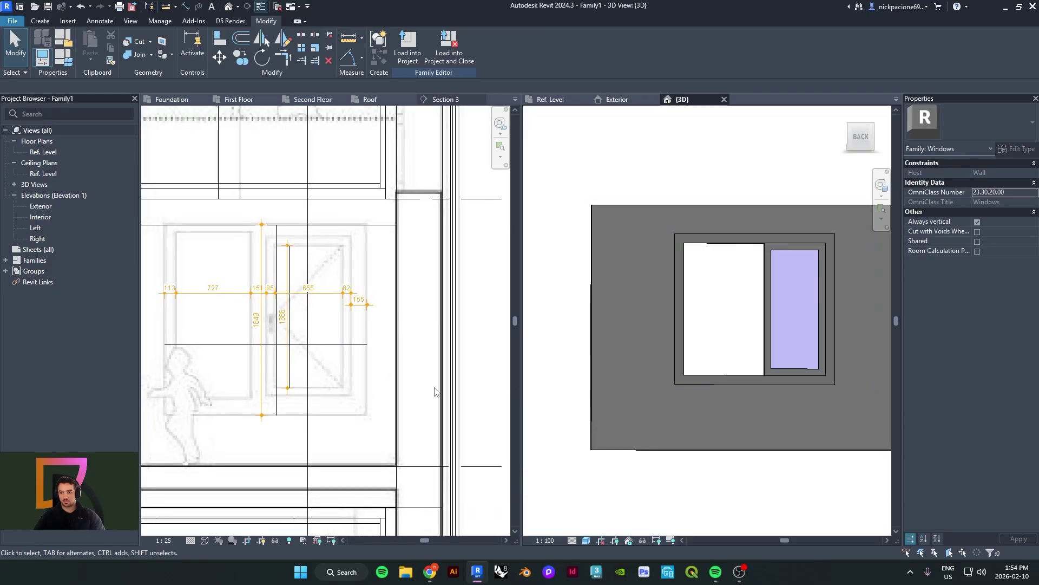
scroll(742, 295, "up", 1)
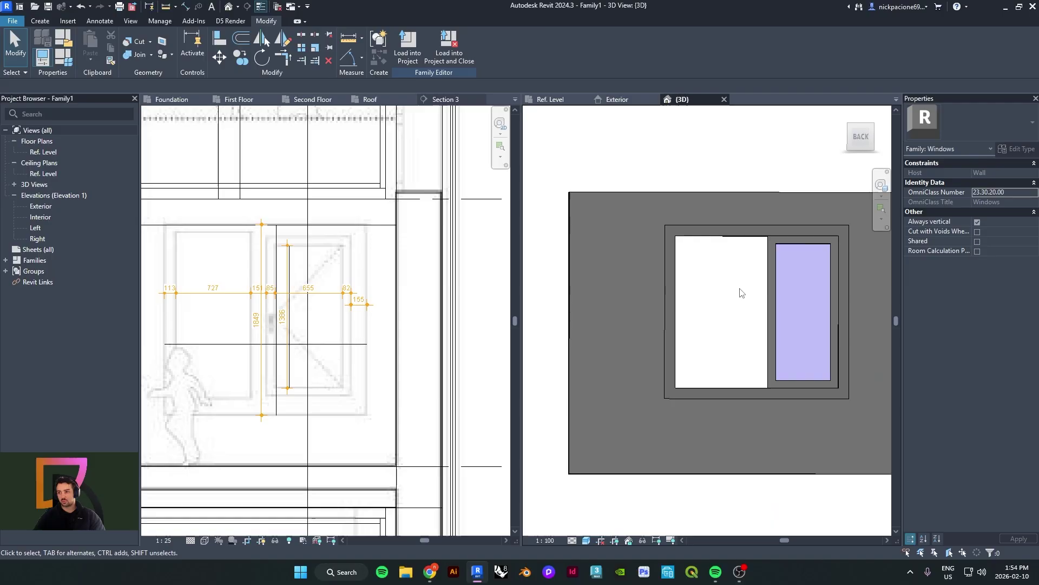
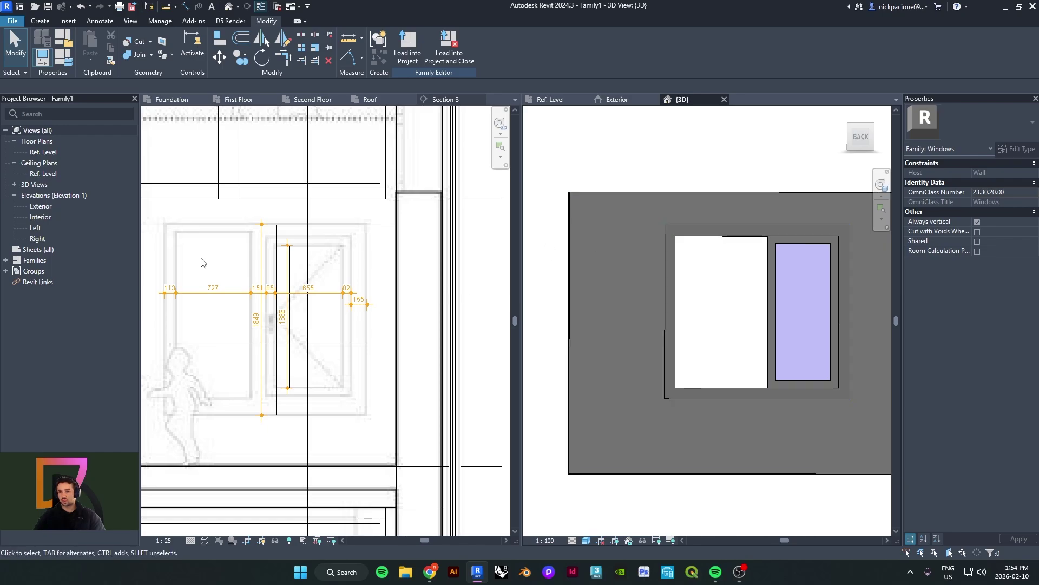
Examine the frame's head and centre post around the fixed pane in the Section 3 reference drawing
scroll(243, 232, "up", 3)
left_click(271, 256)
scroll(322, 243, "down", 2)
middle_click_drag(271, 256, 286, 222)
scroll(233, 226, "up", 3)
scroll(381, 229, "up", 2)
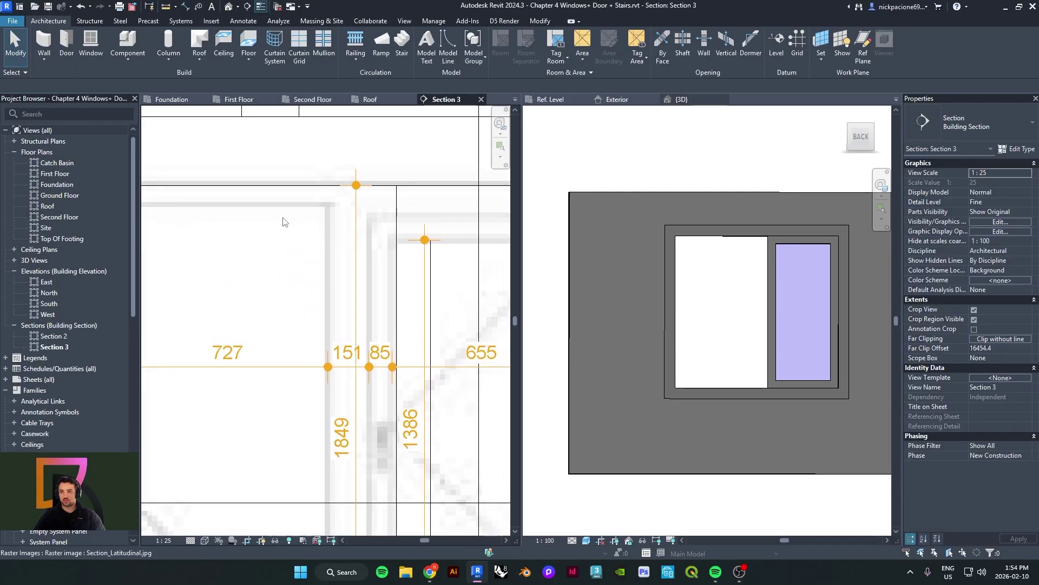
scroll(344, 217, "down", 2)
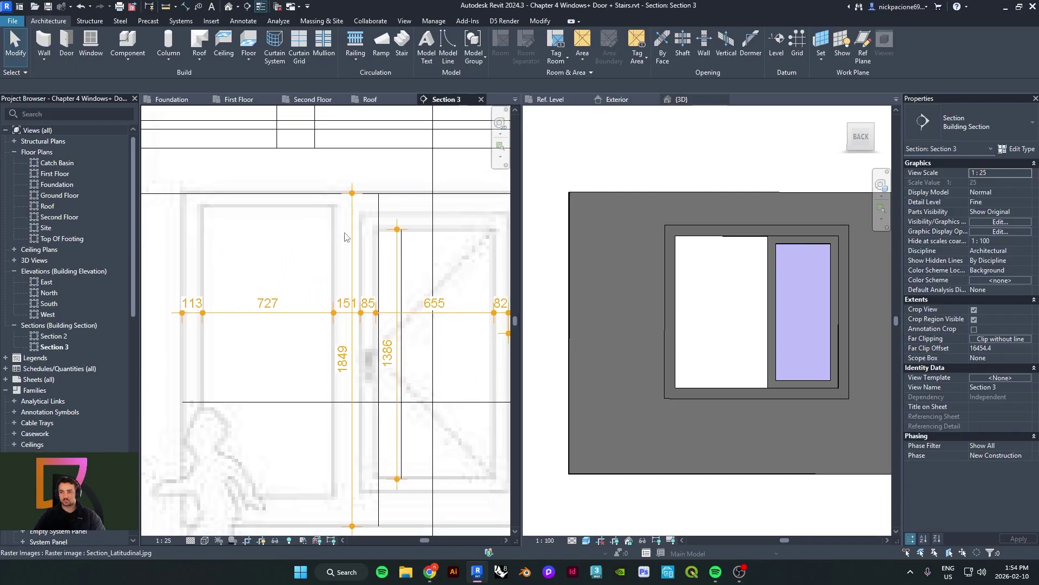
left_click(359, 210)
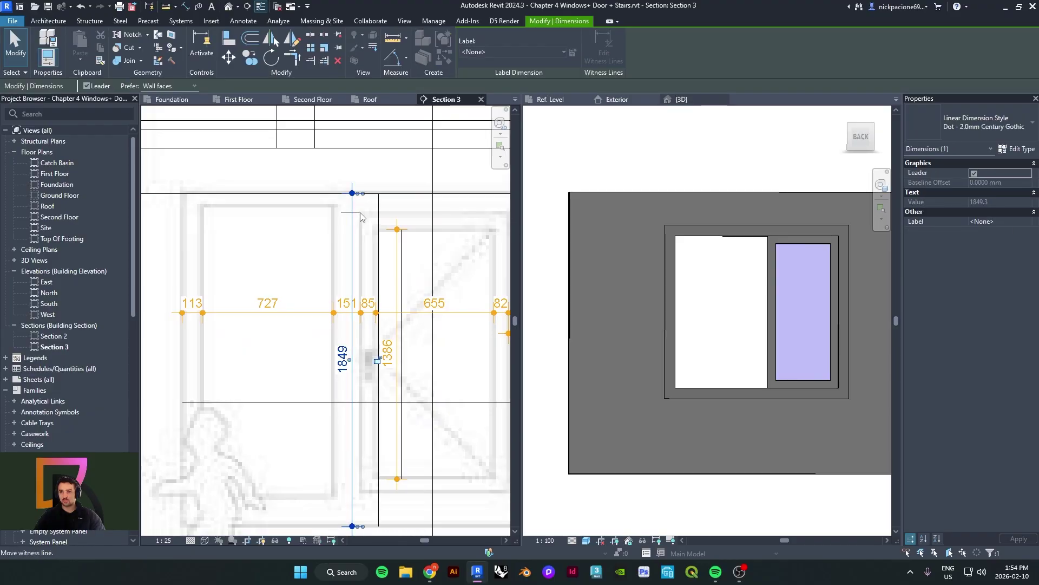
scroll(409, 206, "up", 1)
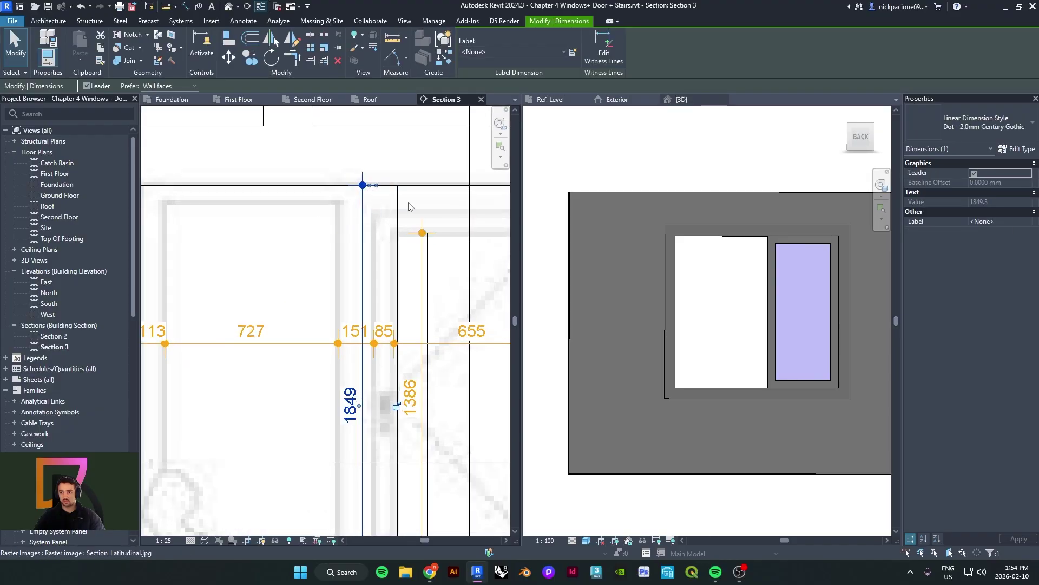
key("d")
key("l")
left_click(337, 203)
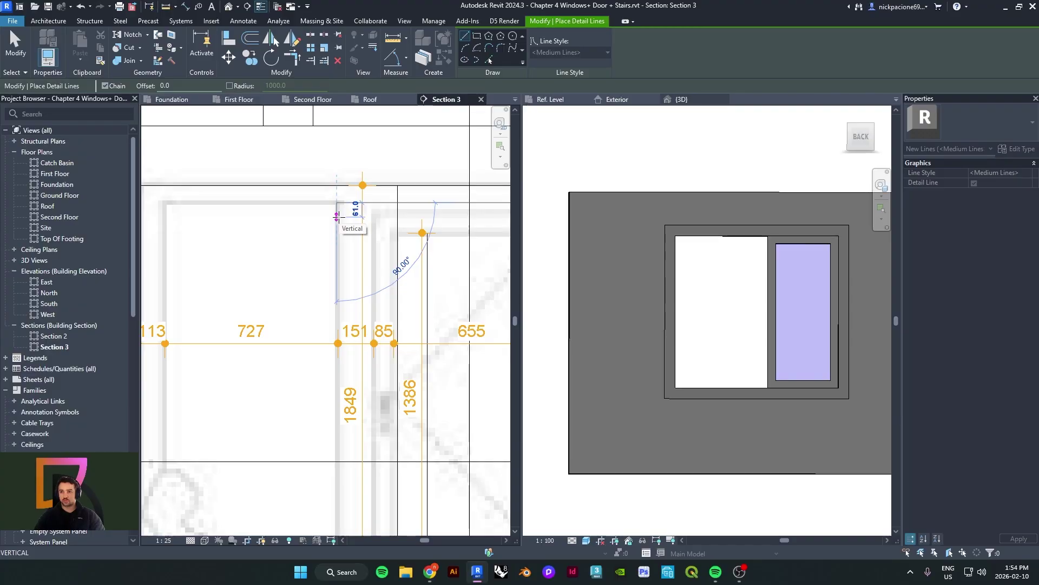
key("Escape")
scroll(690, 266, "down", 2)
scroll(714, 249, "up", 3)
key("Escape")
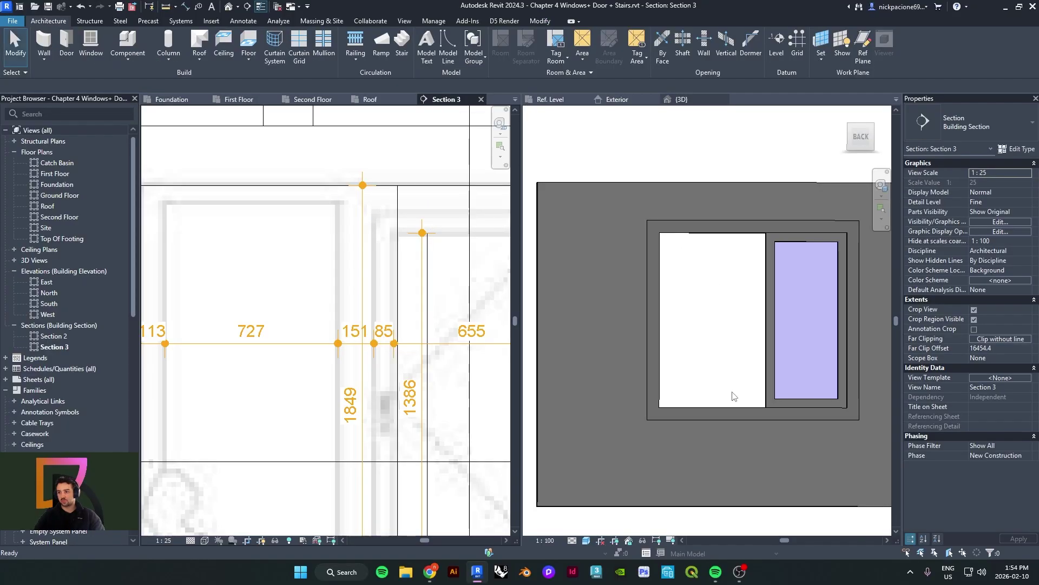
left_click(704, 238)
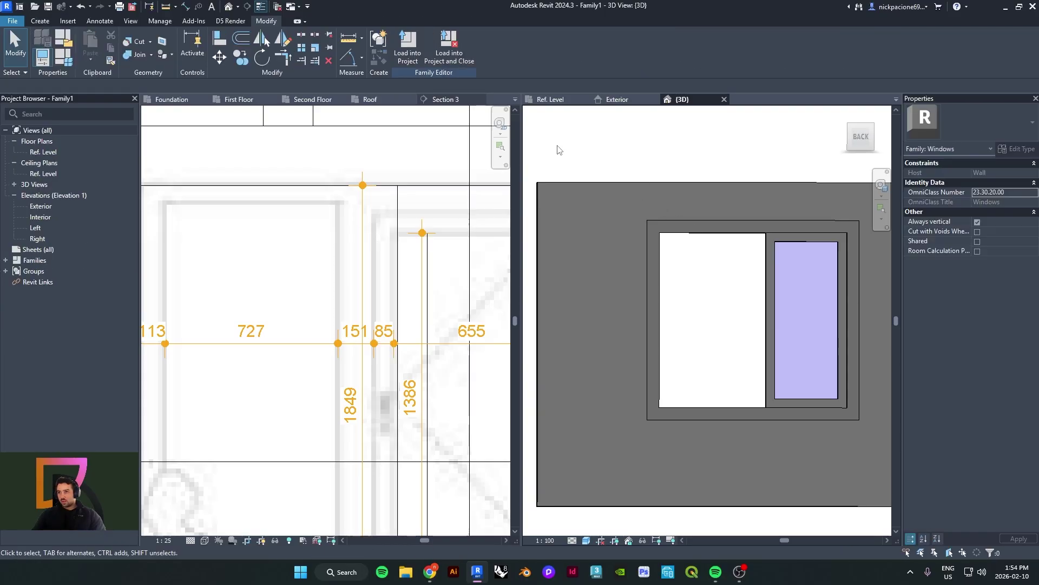
left_click(678, 255)
middle_click_drag(678, 255, 687, 278, "shift")
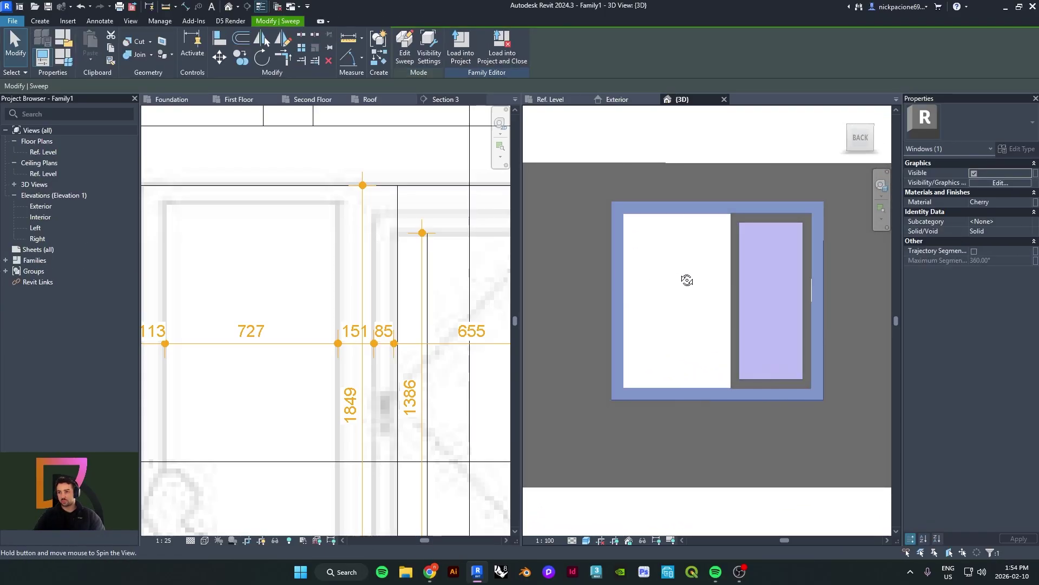
scroll(329, 317, "down", 3)
scroll(712, 225, "up", 2)
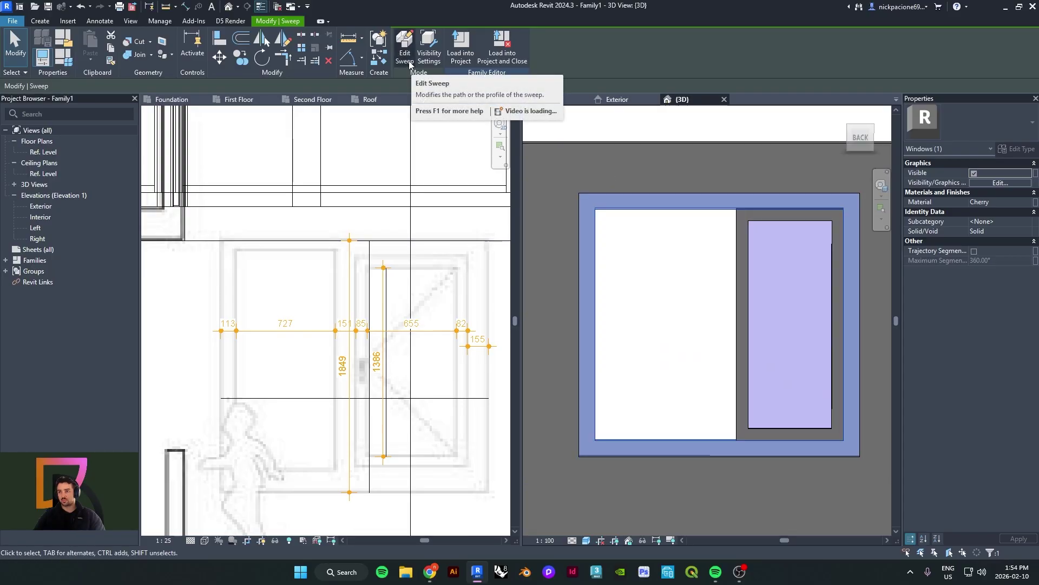
left_click(40, 20)
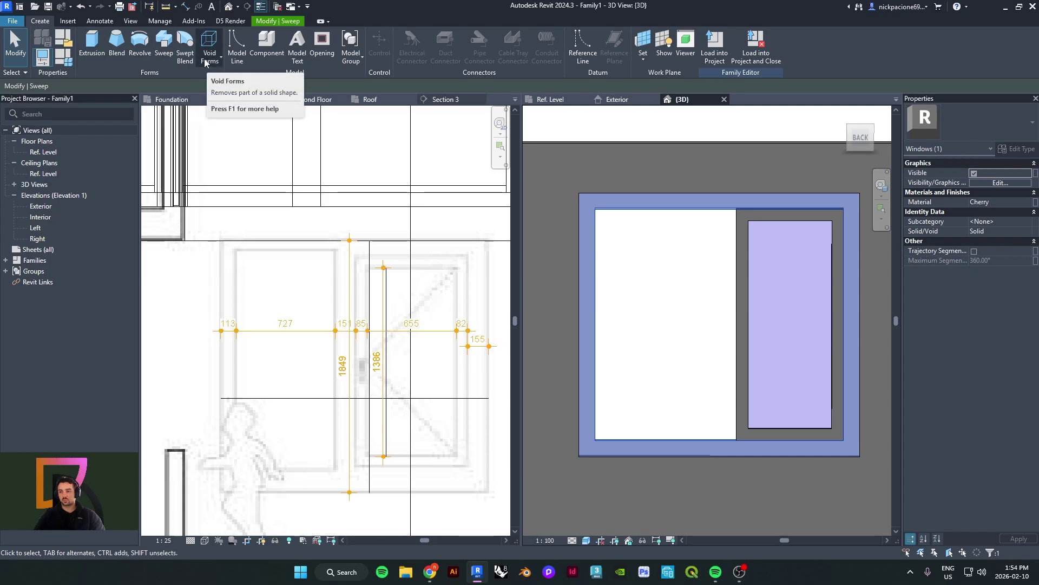
key("Escape")
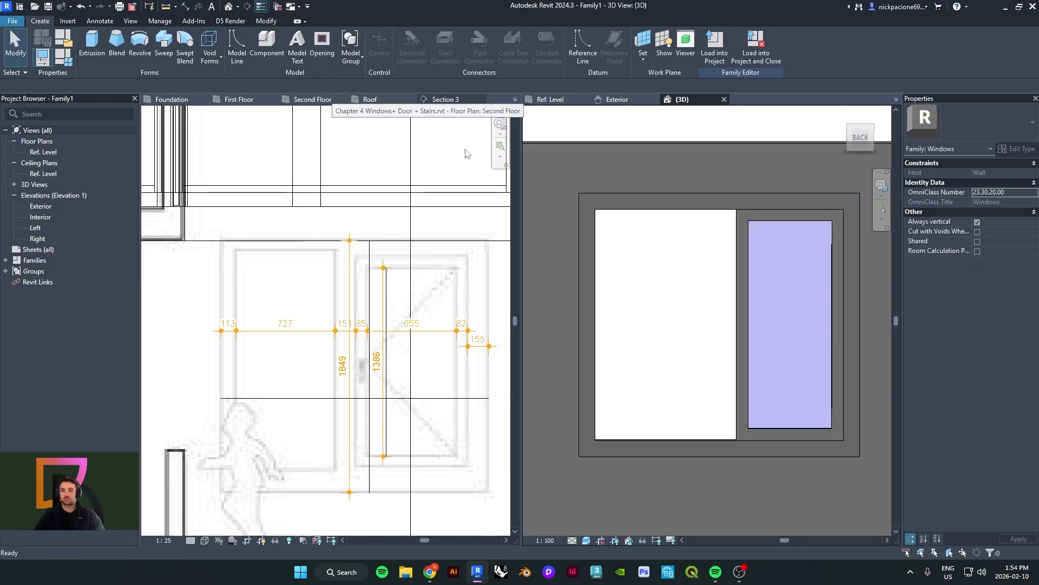
Start a void extrusion and set the underside of the outer frame's head as its work plane
left_click(639, 207)
left_click(40, 20)
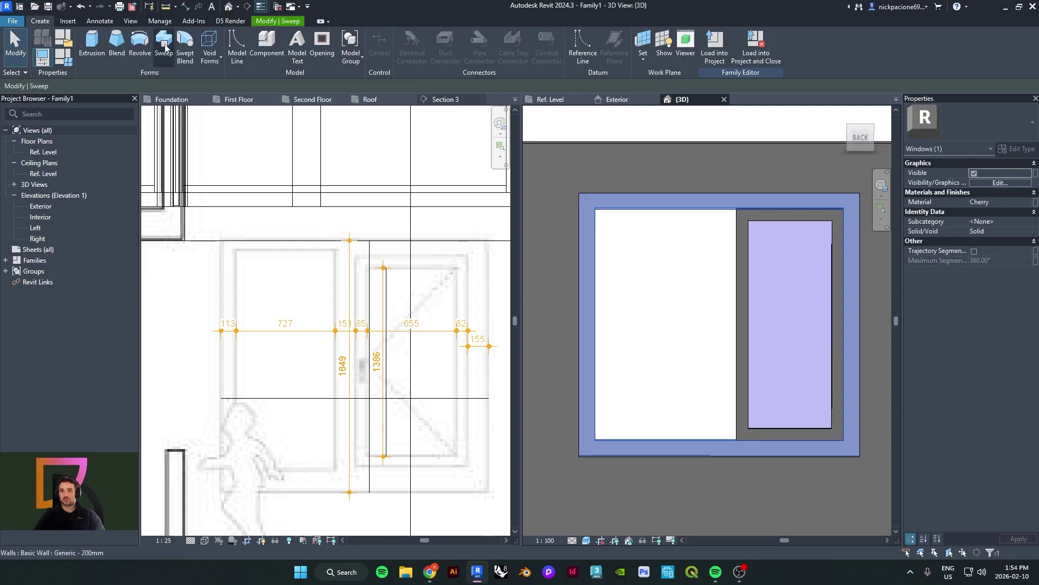
left_click(210, 48)
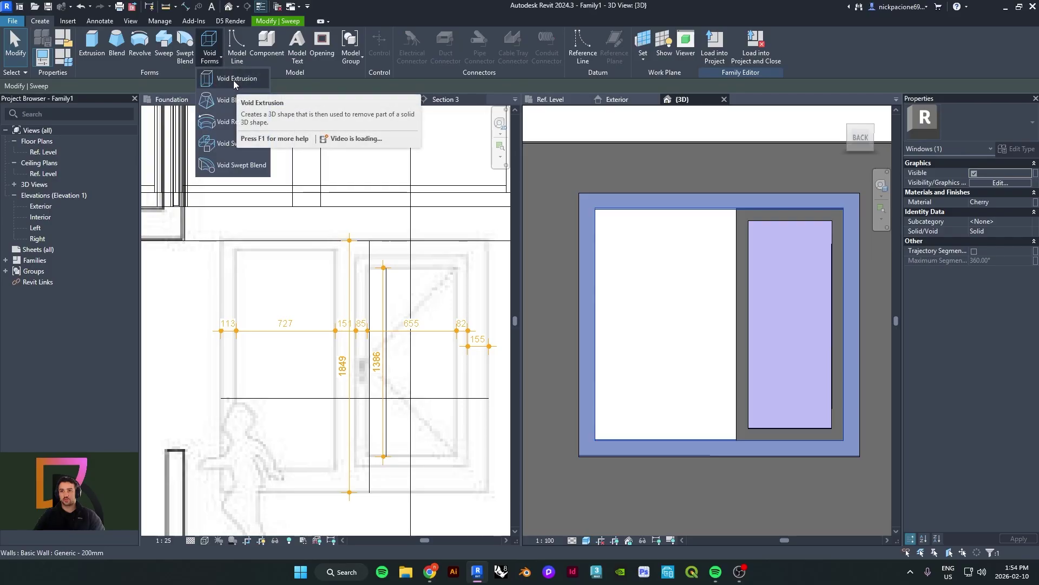
left_click(233, 80)
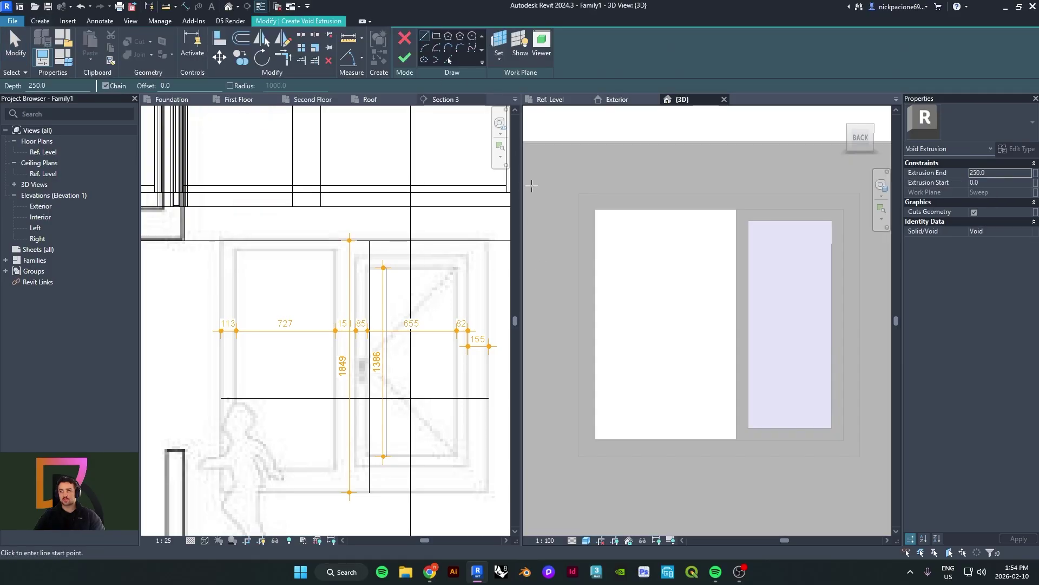
left_click(504, 60)
left_click(522, 101)
middle_click_drag(666, 221, 669, 222, "shift")
scroll(670, 222, "up", 1)
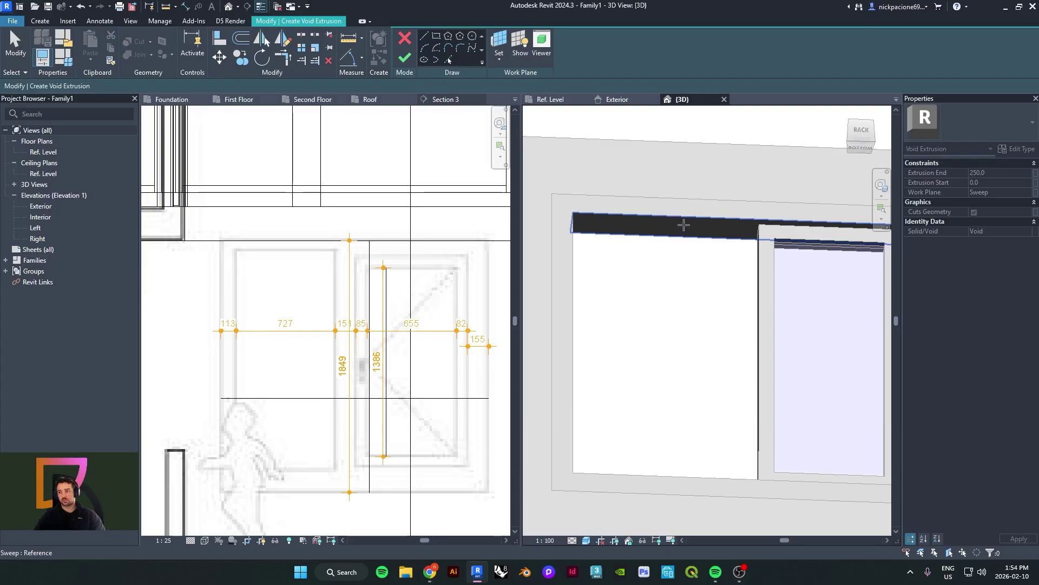
left_click(686, 226)
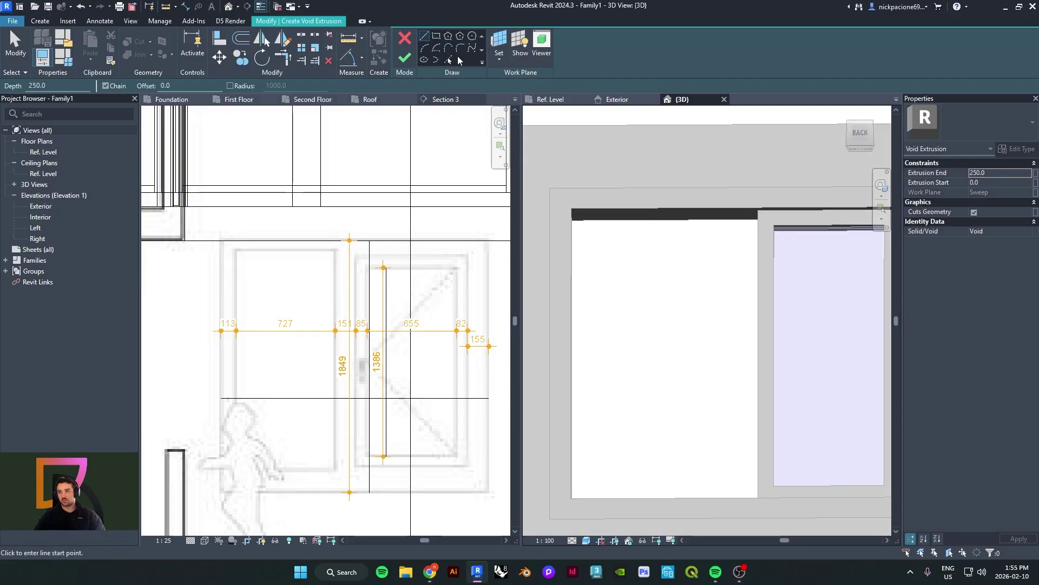
Sketch a rectangle about 889 mm long on the underside of the frame head above the fixed pane, starting at the frame's inner corner
left_click(439, 40)
middle_click_drag(639, 241, 584, 252, "shift")
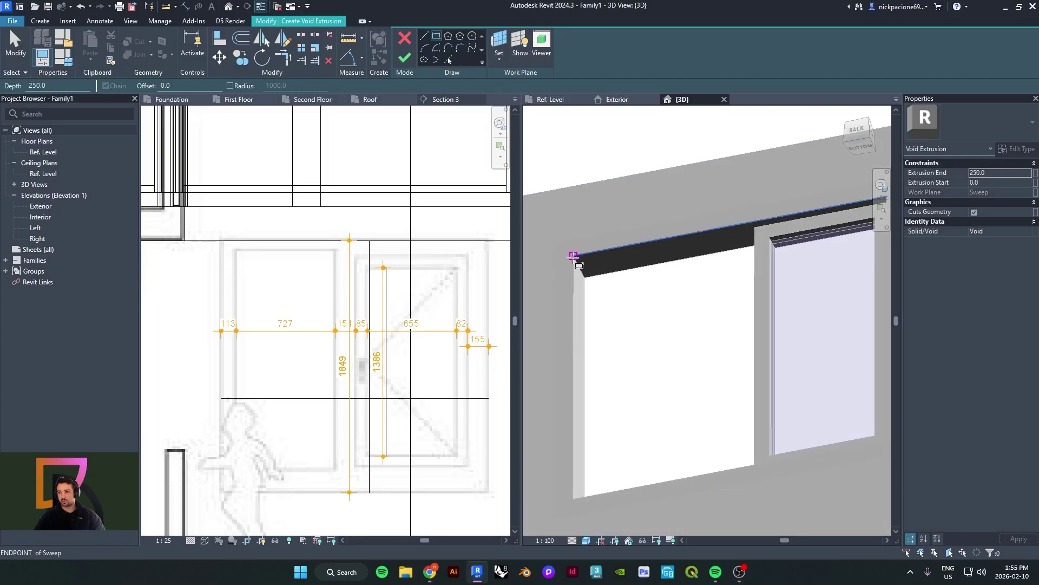
left_click(577, 262)
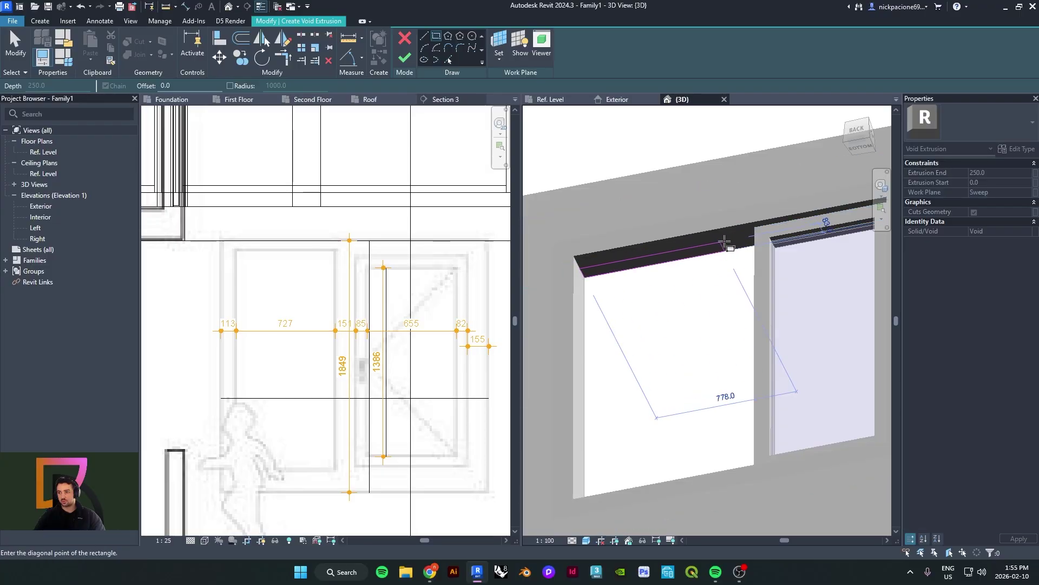
middle_click_drag(726, 238, 763, 240, "shift")
scroll(762, 238, "up", 2)
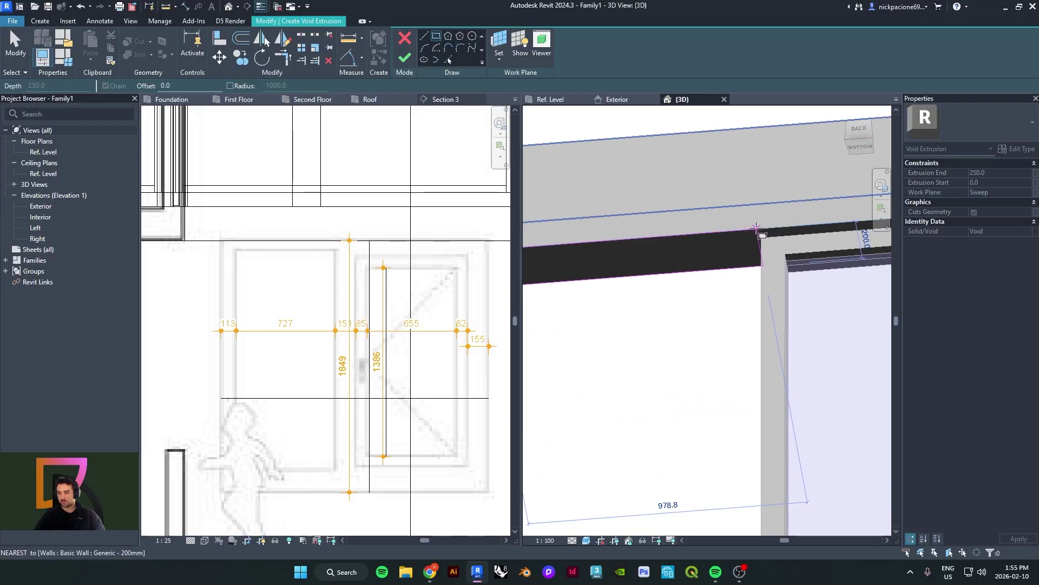
scroll(752, 226, "up", 1)
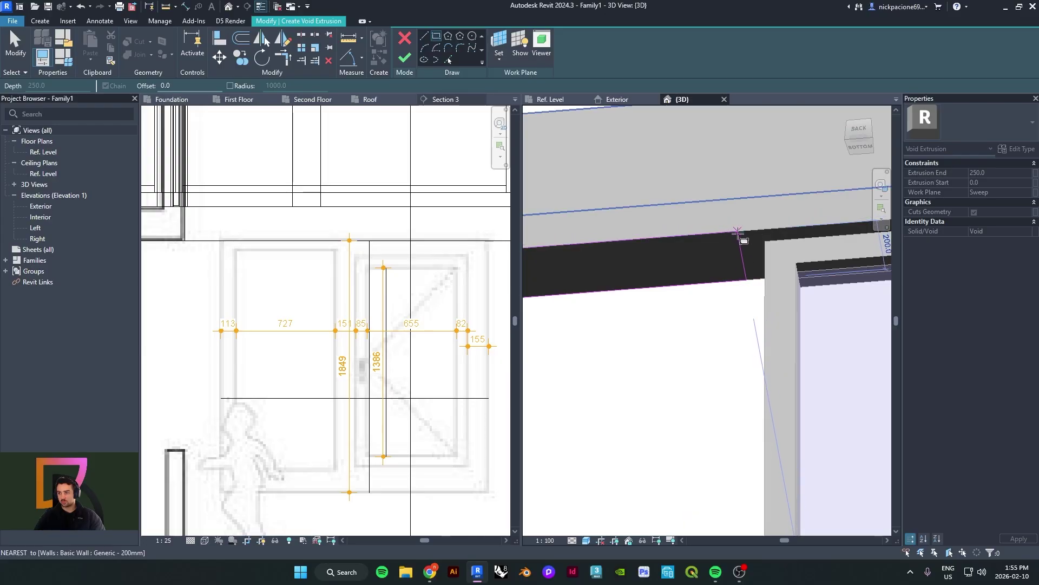
scroll(742, 231, "down", 1)
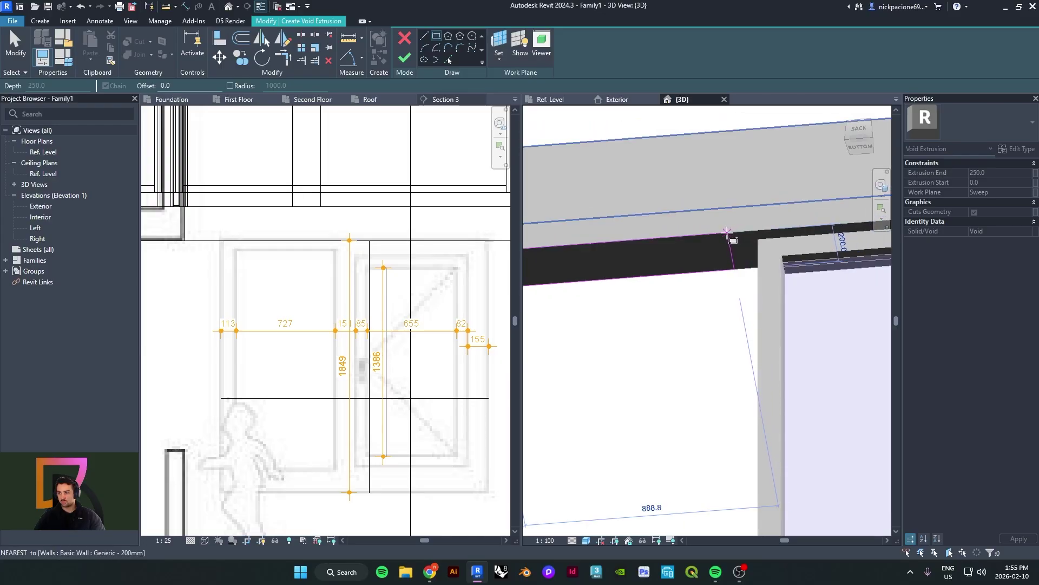
left_click(727, 232)
Lock the void rectangle's two long edges and its outer end to the adjoining edges of the frame head
scroll(682, 282, "down", 1)
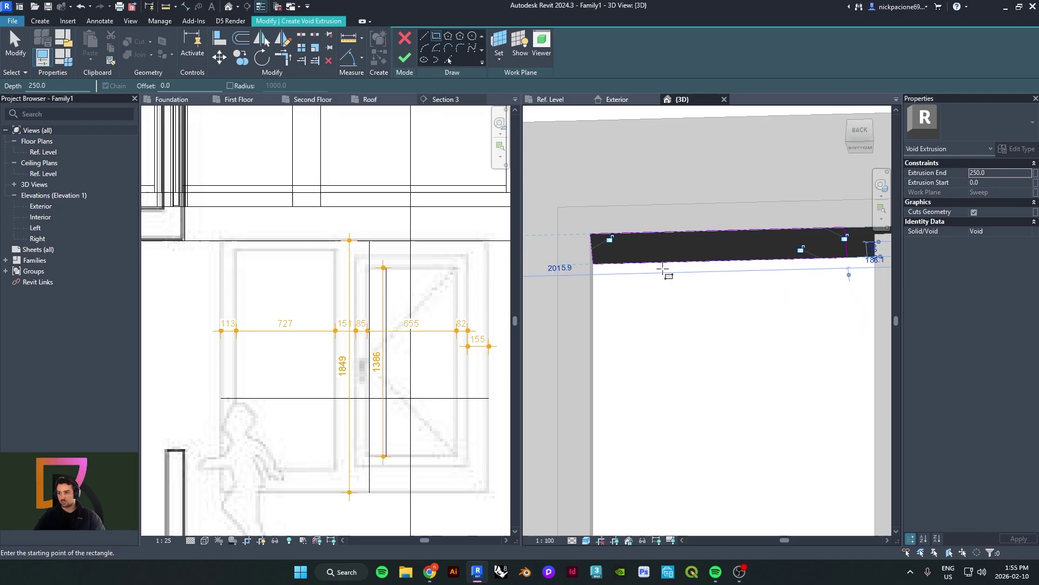
left_click(611, 240)
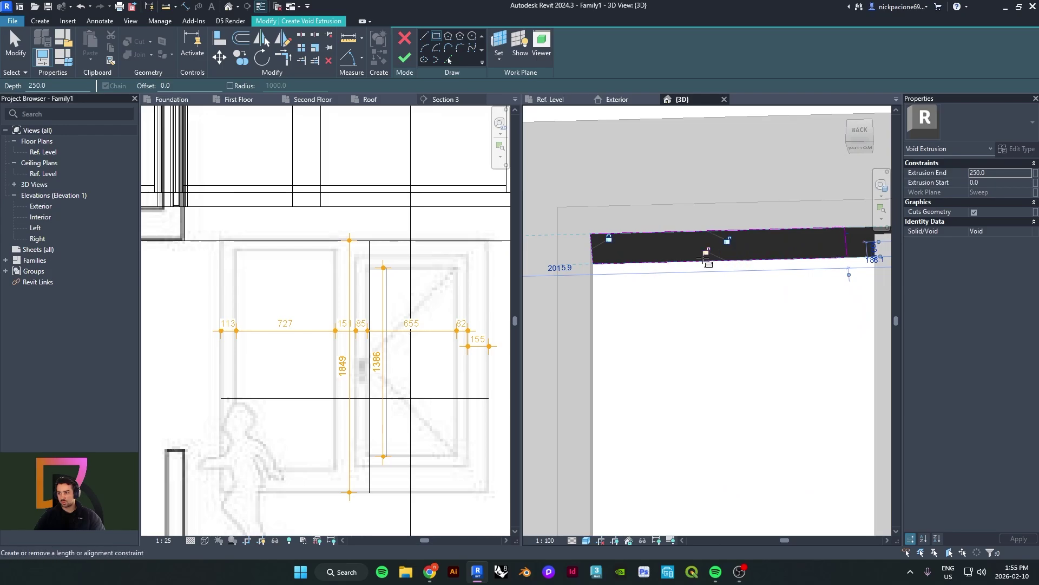
middle_click_drag(728, 243, 679, 244, "shift")
scroll(705, 287, "down", 1)
scroll(673, 331, "down", 2)
mouse_move(673, 330)
middle_mouse_down("shift")
mouse_move(747, 329)
mouse_move(734, 342)
mouse_move(828, 332)
mouse_move(692, 334)
middle_mouse_up("shift")
scroll(723, 350, "down", 2)
scroll(829, 332, "up", 1)
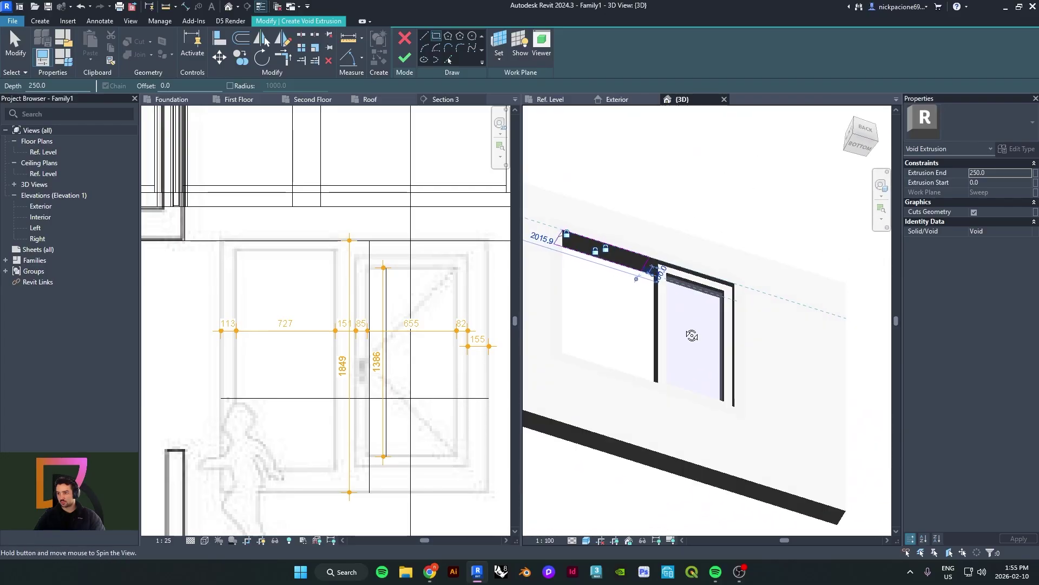
Set the void's extrusion end to 60 mm, finish the void extrusion and check it in the frame head
scroll(682, 327, "up", 2)
middle_click_drag(640, 291, 651, 265, "shift")
scroll(597, 282, "up", 1)
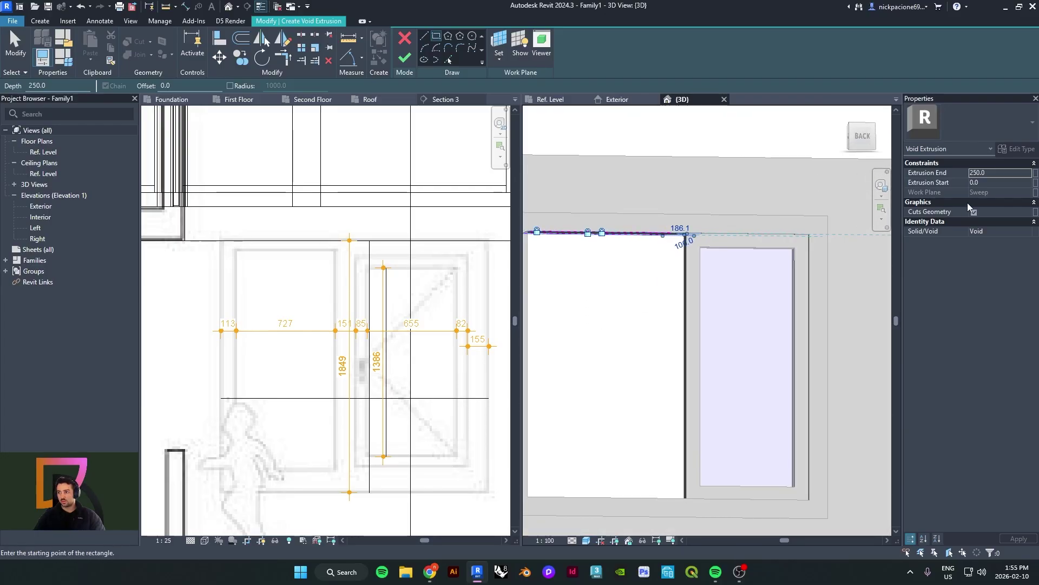
left_click(995, 173)
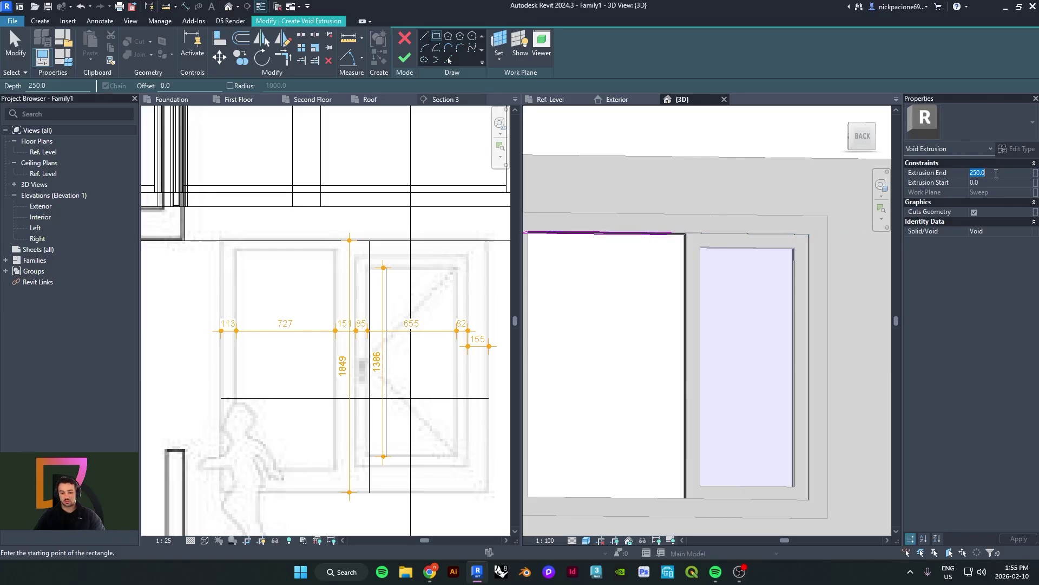
type("60")
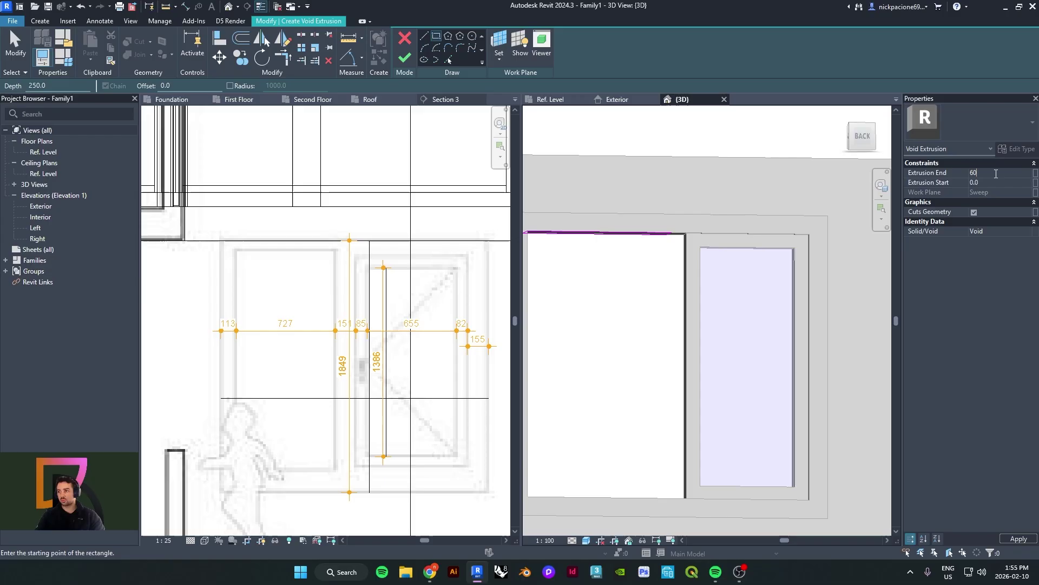
left_click(405, 57)
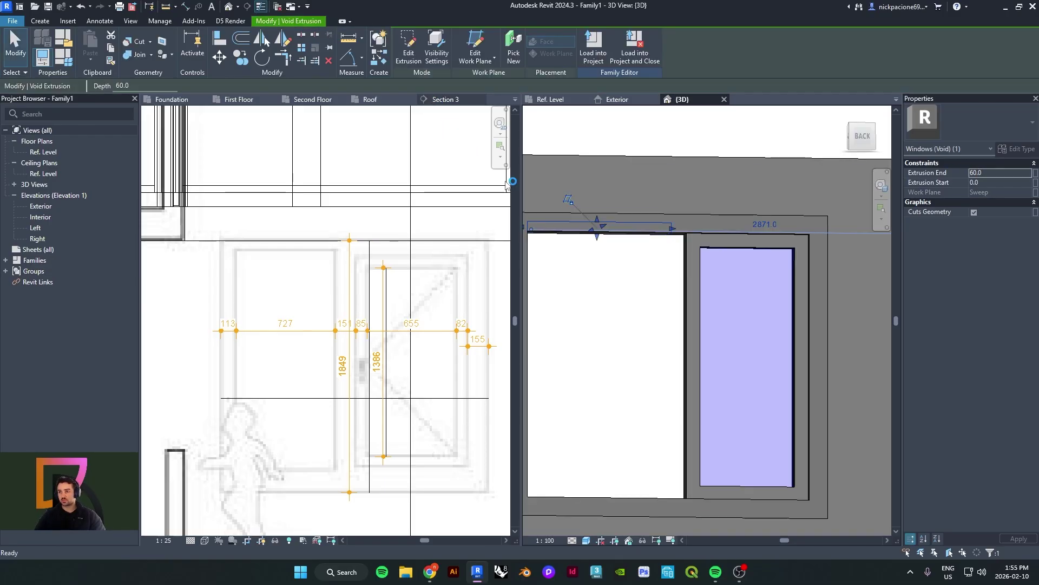
mouse_move(649, 256)
middle_mouse_down("shift")
mouse_move(592, 229)
mouse_move(675, 253)
mouse_move(666, 278)
mouse_move(680, 249)
mouse_move(626, 271)
mouse_move(673, 226)
mouse_move(684, 269)
mouse_move(657, 238)
middle_mouse_up("shift")
scroll(657, 258, "up", 1)
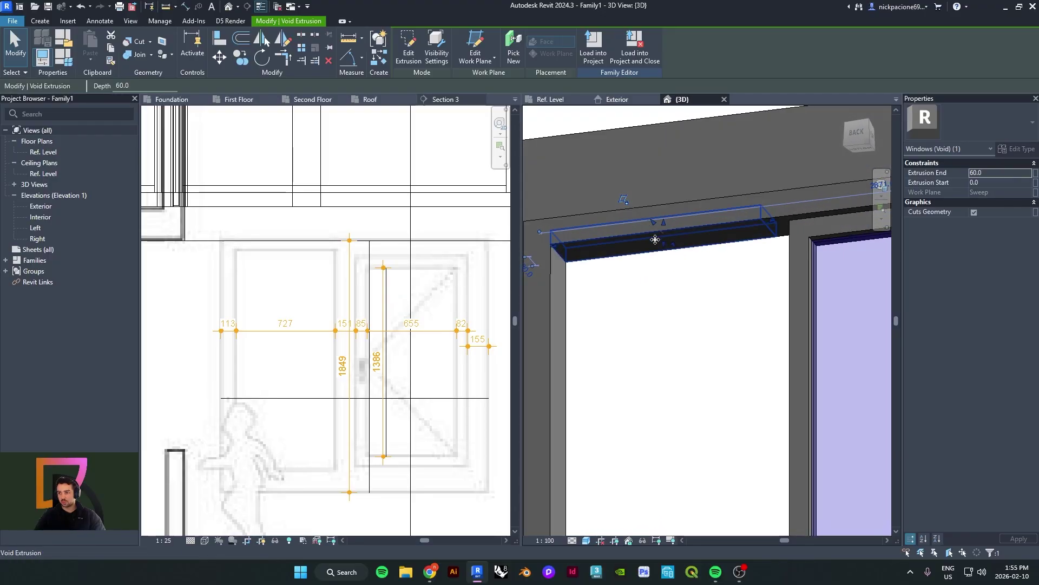
Try to extend the void extrusion in the window frame's head downward to a depth of 108.5
scroll(657, 240, "up", 1)
left_click_drag(664, 244, 666, 259)
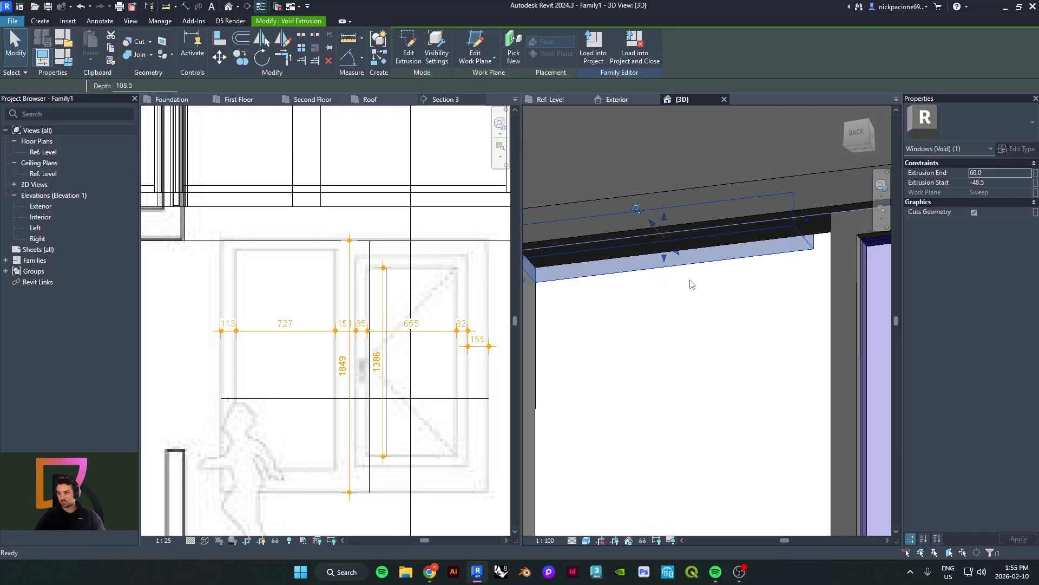
left_click(689, 284)
middle_click_drag(675, 262, 739, 290, "shift")
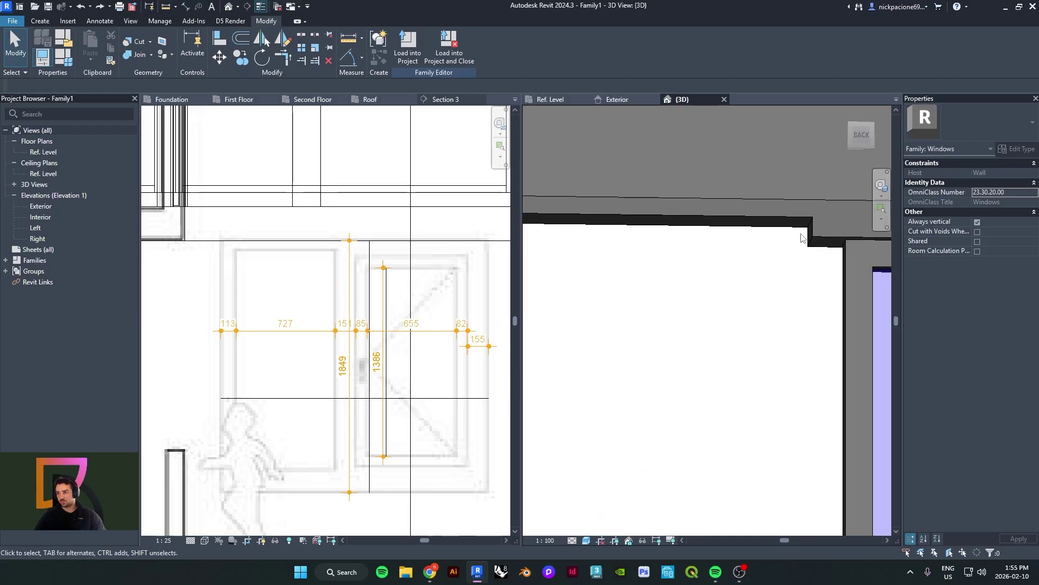
left_click(786, 224)
left_click(770, 237)
middle_click_drag(776, 240, 742, 235, "shift")
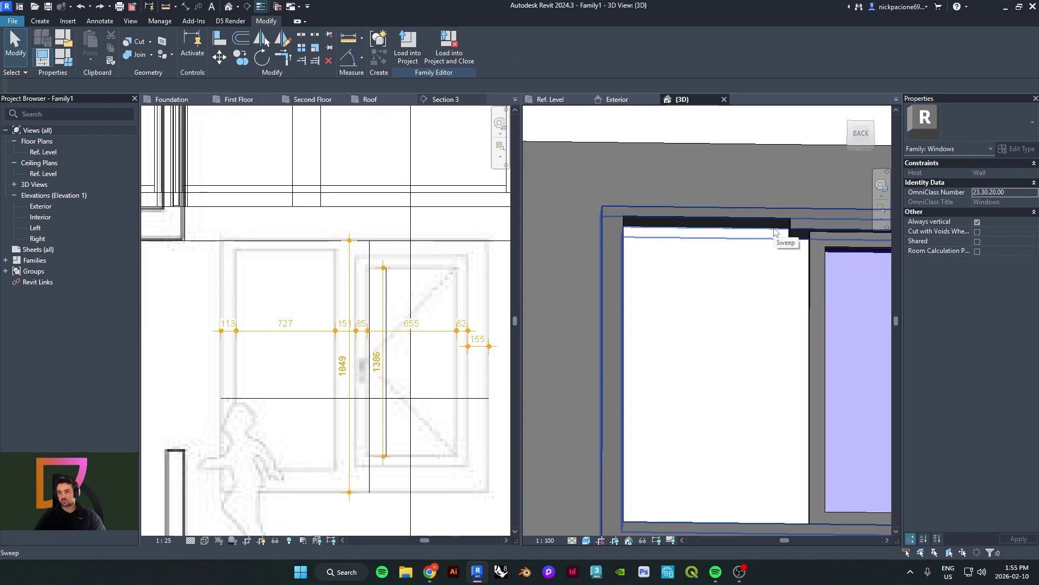
middle_click_drag(771, 233, 757, 284, "shift")
middle_click_drag(757, 284, 751, 244)
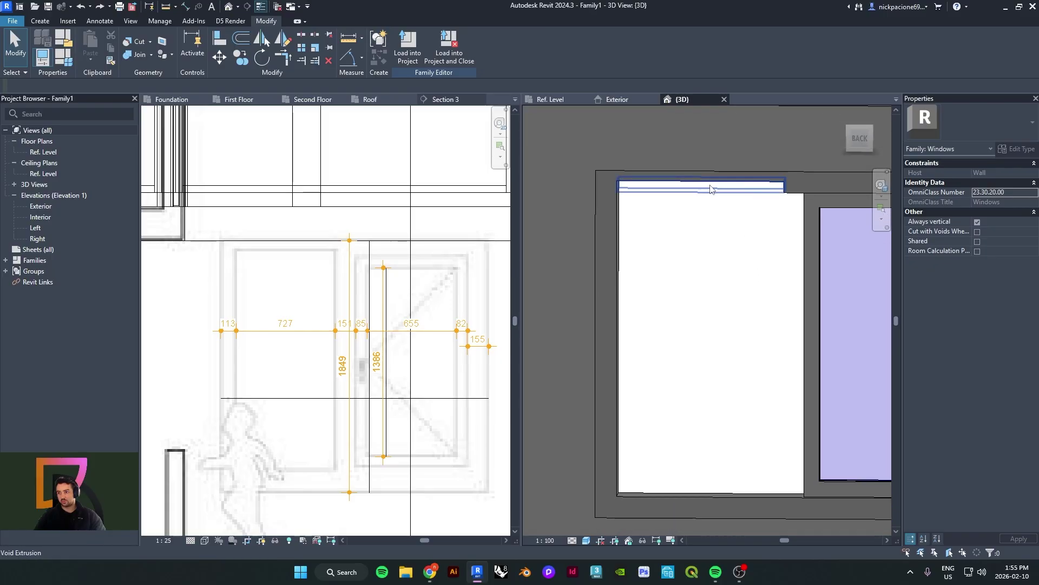
In the Exterior elevation, mirror a copy of the head void across the window's horizontal midline onto the sill
left_click(618, 99)
scroll(621, 216, "down", 1)
mouse_move(621, 218)
middle_mouse_down()
mouse_move(703, 207)
mouse_move(657, 220)
middle_mouse_up()
left_click(644, 165)
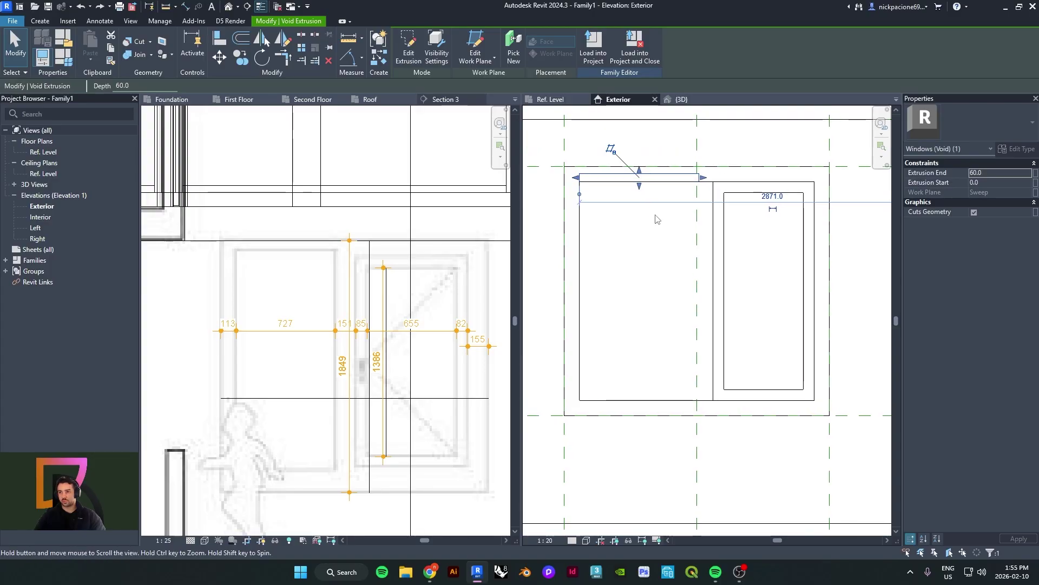
key("d")
key("m")
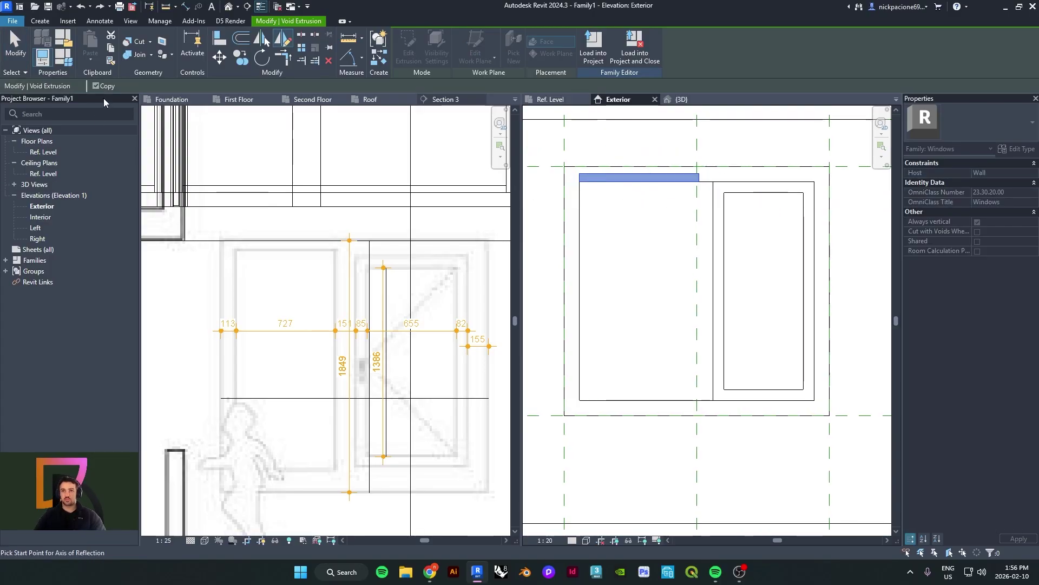
left_click(564, 291)
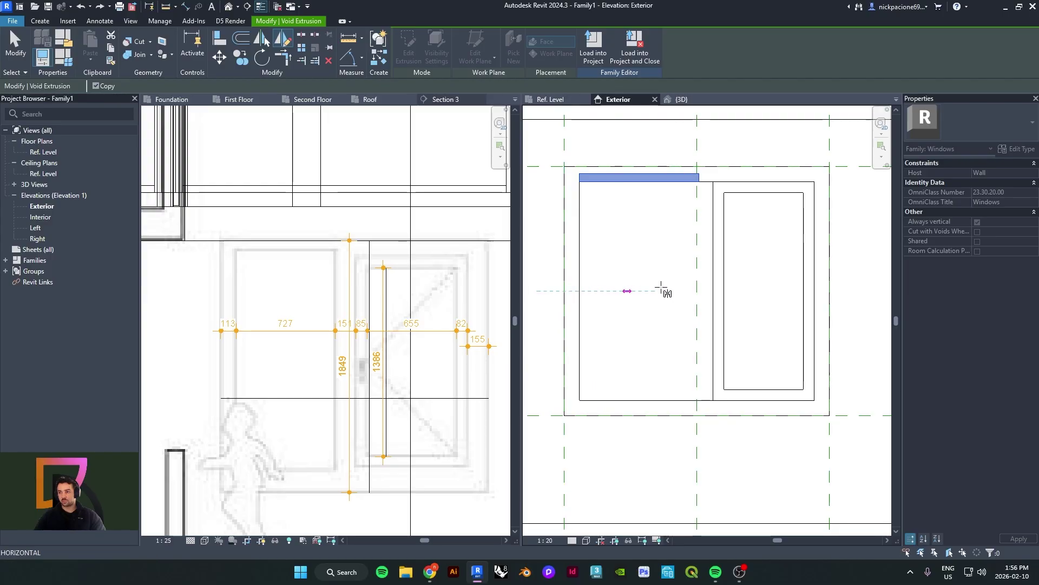
left_click(861, 293)
scroll(677, 393, "up", 5)
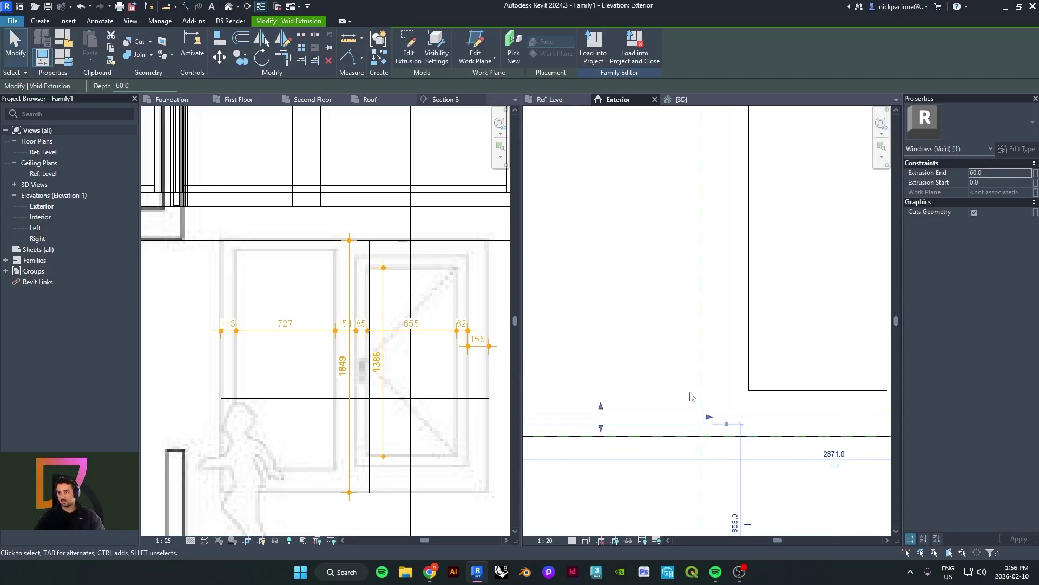
key("Escape")
scroll(651, 392, "down", 4)
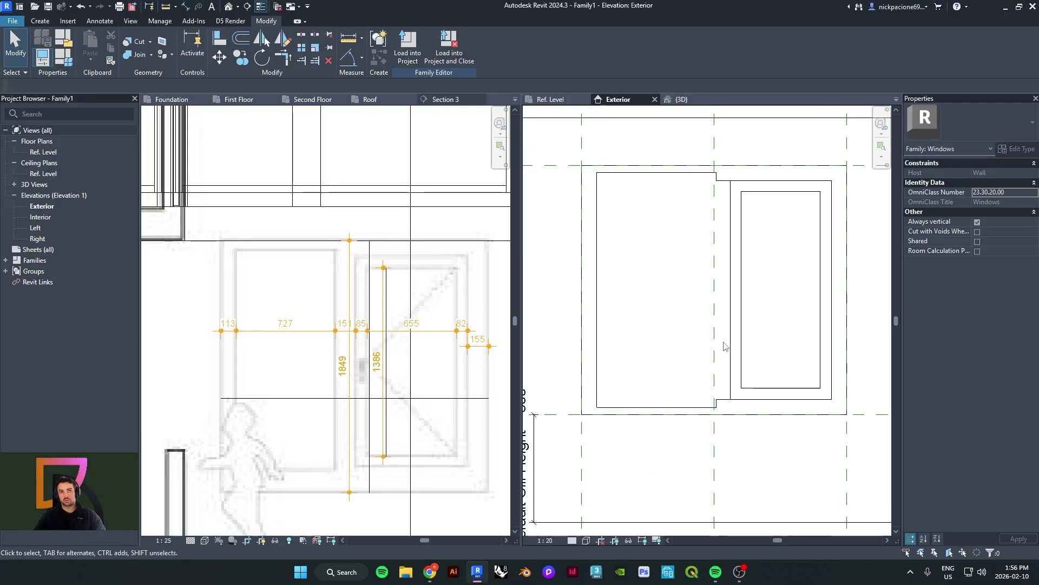
In the 3D view, set the work plane to the raised top face of the sill beside the casement
scroll(723, 340, "up", 1)
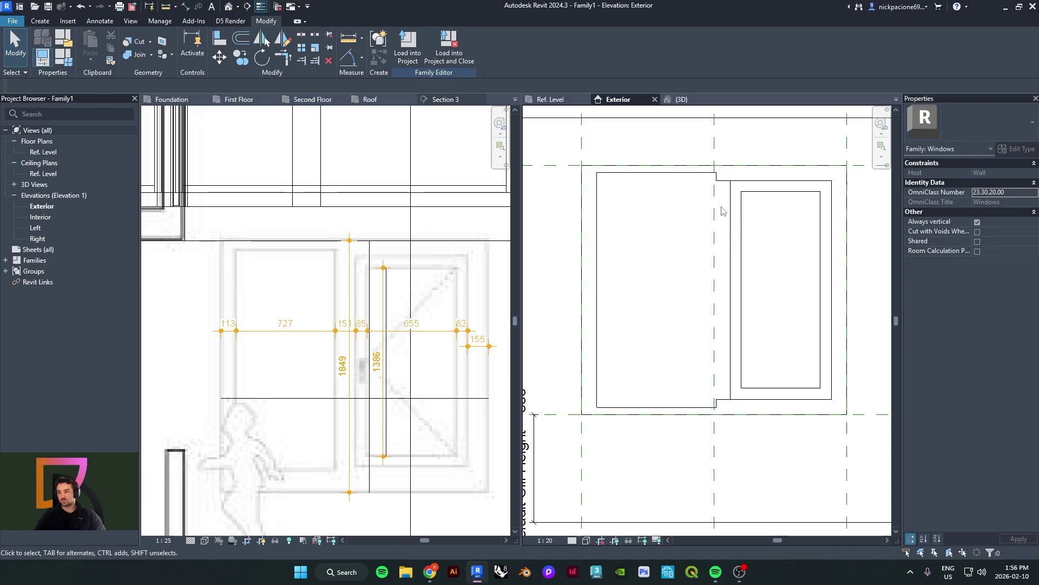
left_click(723, 174)
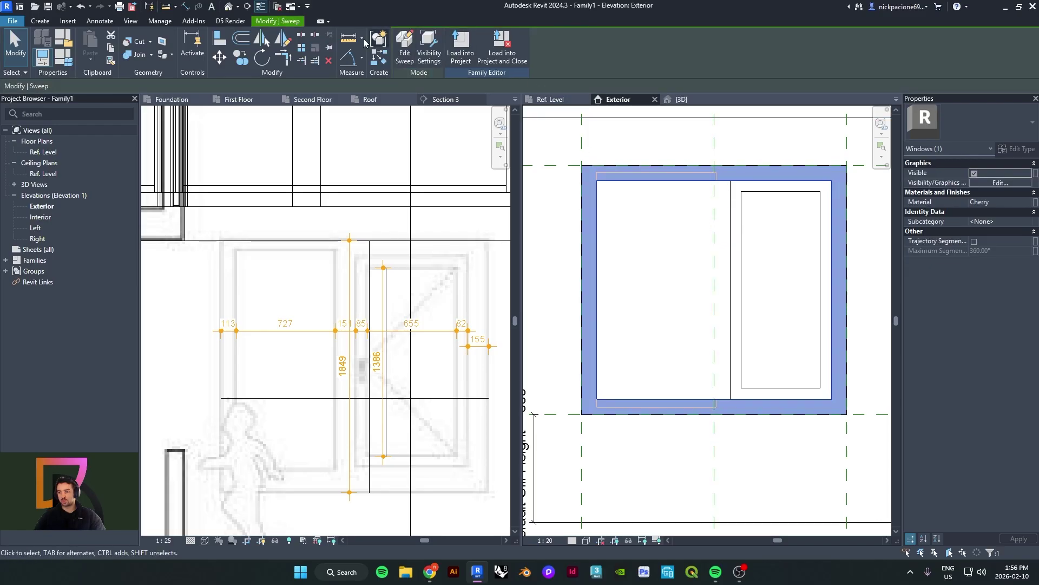
left_click(45, 21)
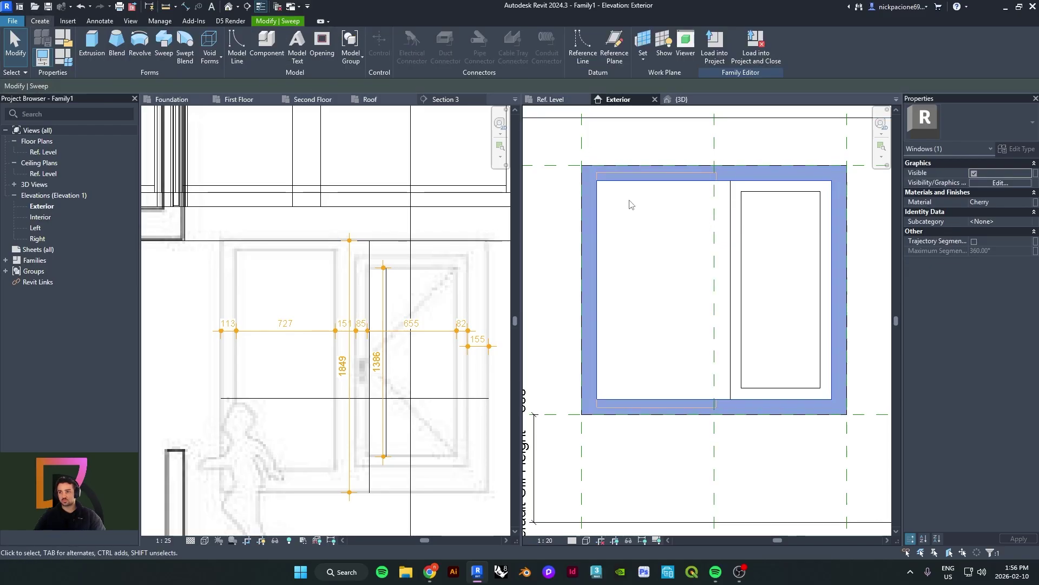
left_click(683, 102)
middle_click_drag(752, 286, 631, 276)
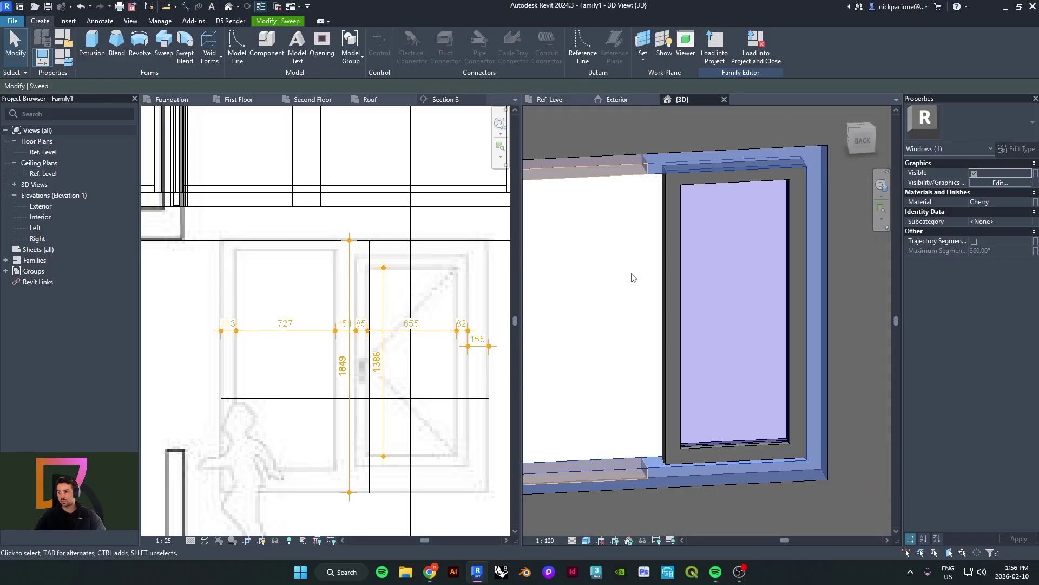
left_click(632, 276)
middle_click_drag(657, 475, 702, 501, "shift")
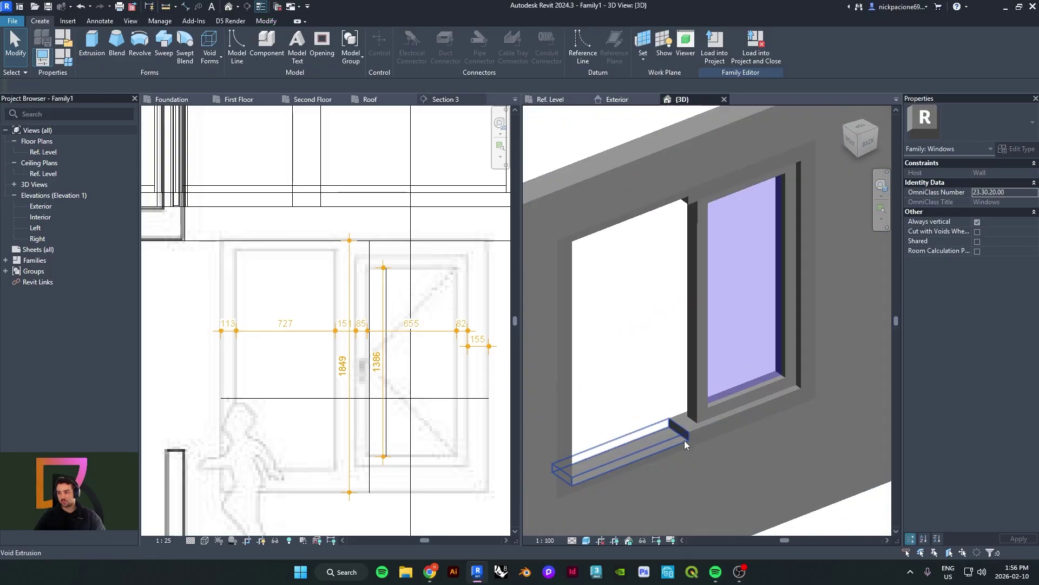
middle_click_drag(686, 435, 677, 436, "shift")
scroll(688, 428, "up", 5)
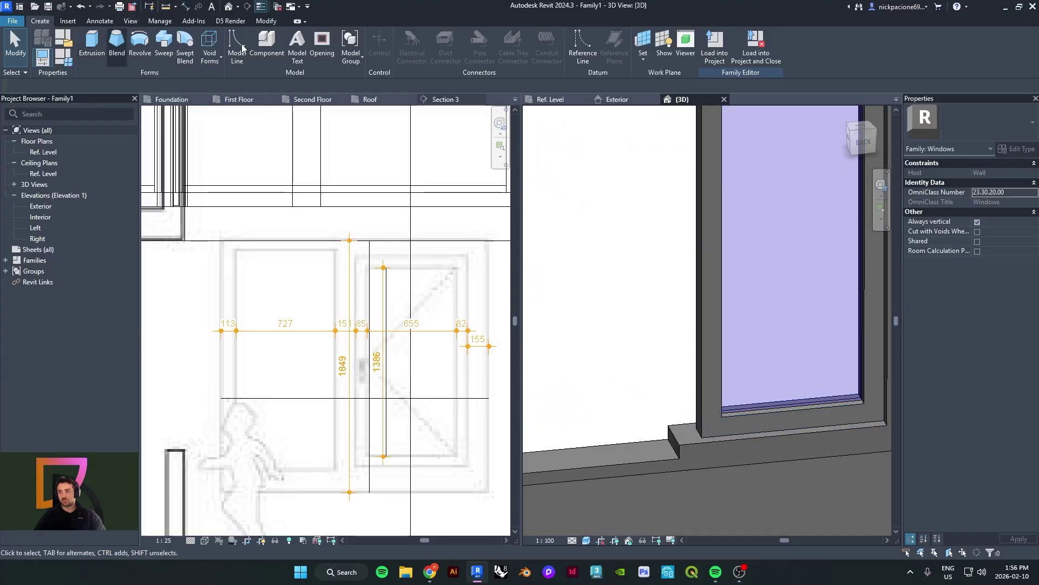
left_click(643, 59)
left_click(670, 101)
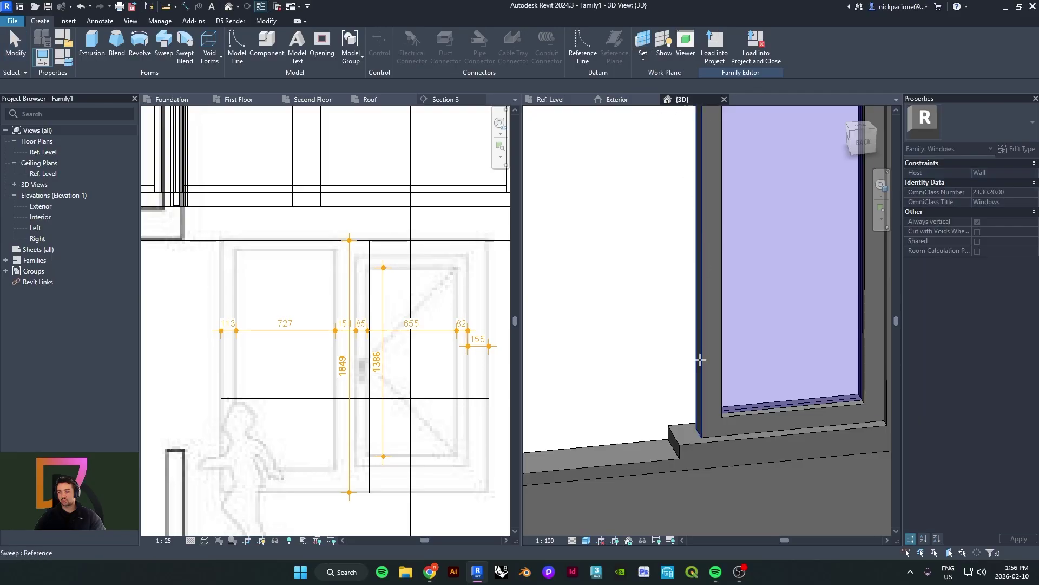
left_click(687, 431)
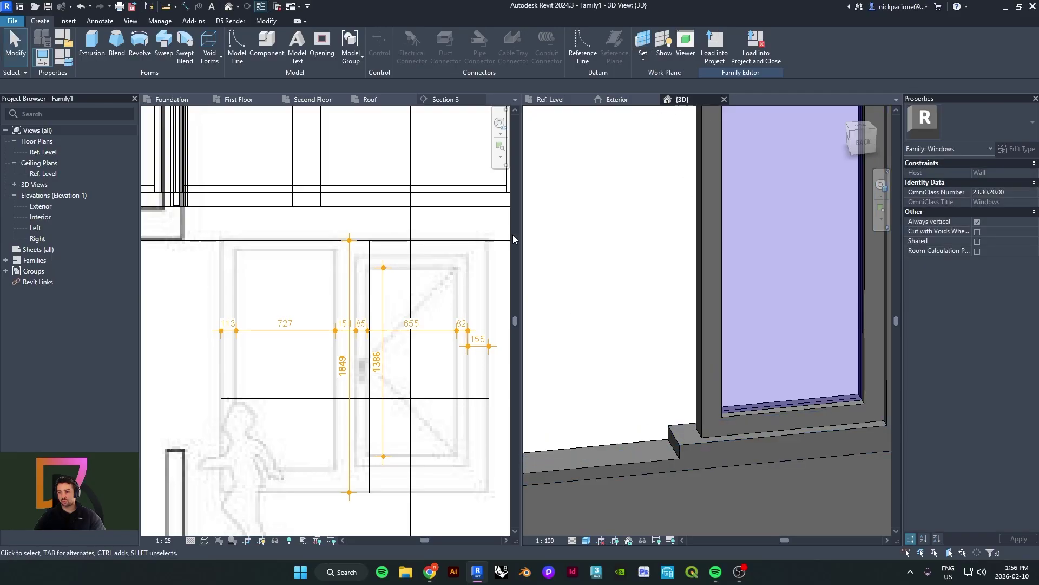
Start a solid extrusion and assign it the Cherry material
left_click(92, 44)
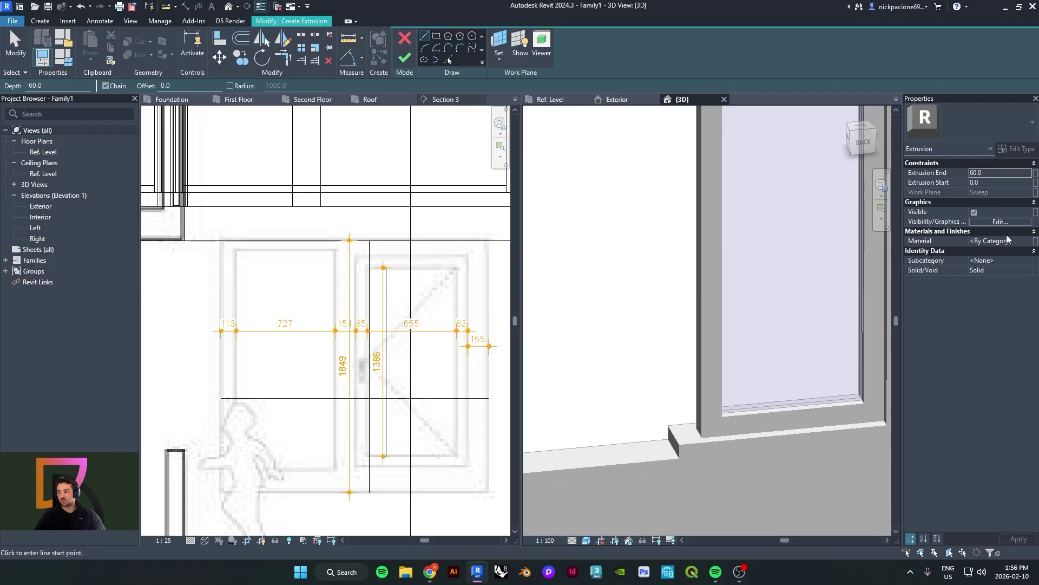
left_click(1029, 241)
left_click(1028, 242)
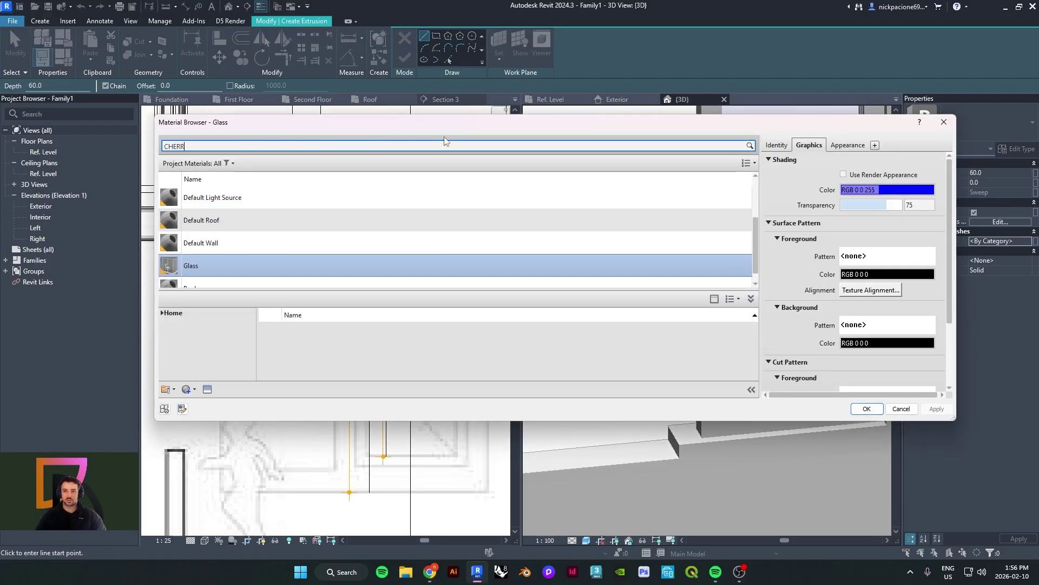
type("CHERR")
left_click(223, 211)
key("Return")
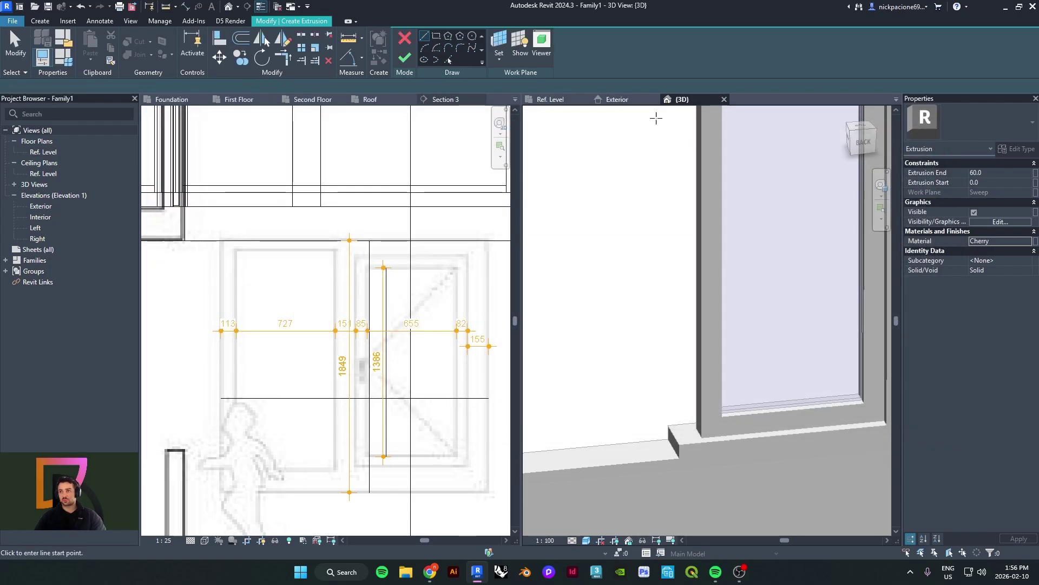
Sketch a rectangle about 99.5 mm wide on the raised sill face, from the notch's back corner towards the casement frame
left_click(437, 37)
middle_click_drag(673, 331, 686, 420, "shift")
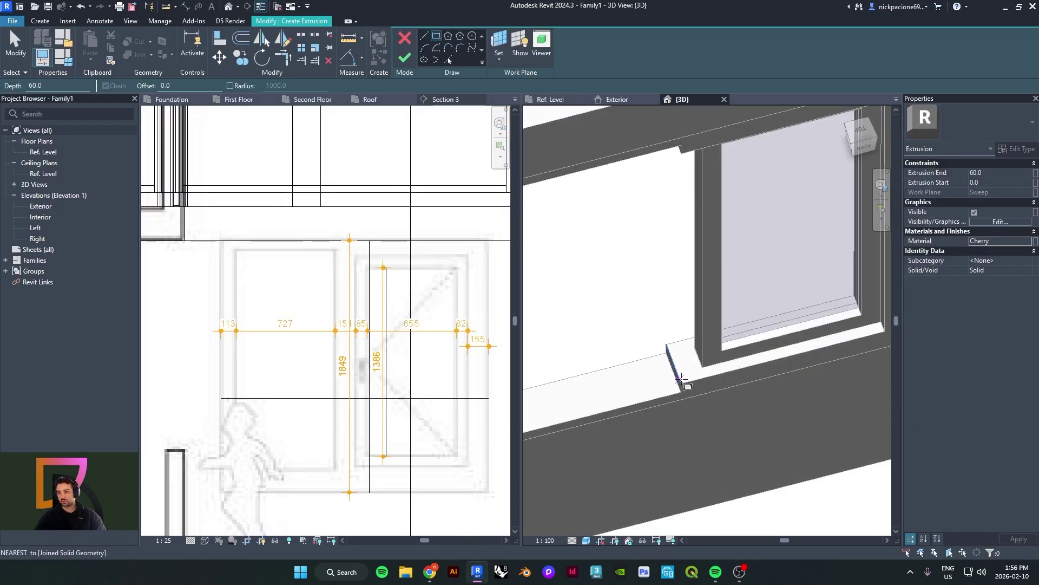
scroll(667, 346, "up", 1)
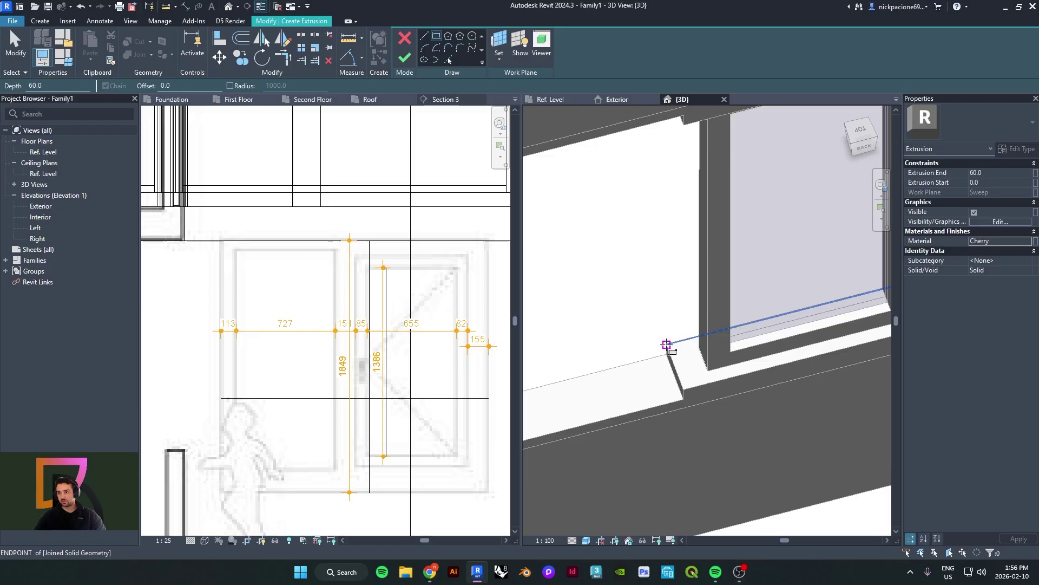
left_click(667, 345)
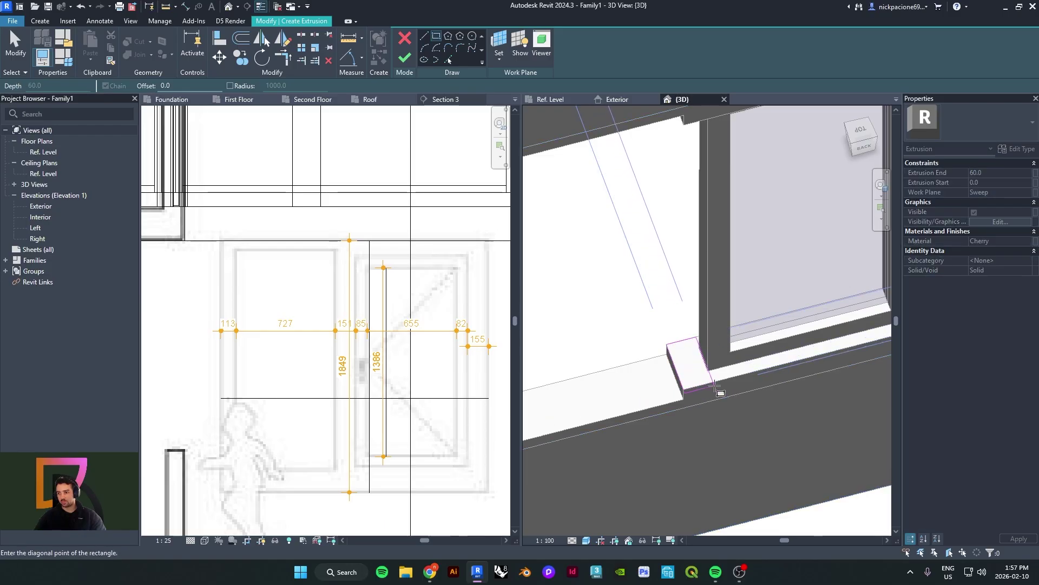
left_click(708, 382)
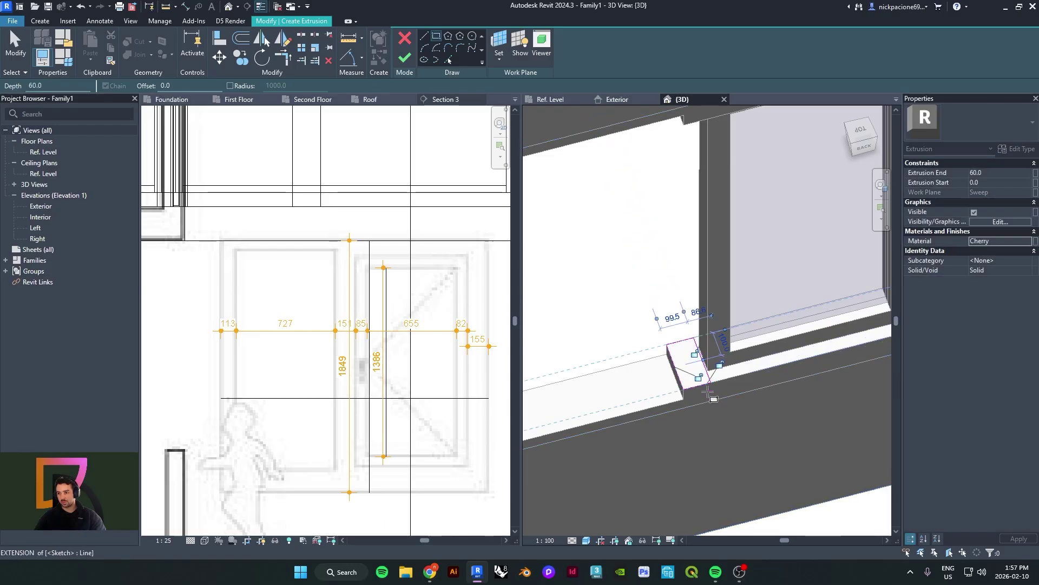
Align the rectangle's casement-side edge with the side face of the casement frame and finish the extrusion sketch
scroll(698, 379, "up", 2)
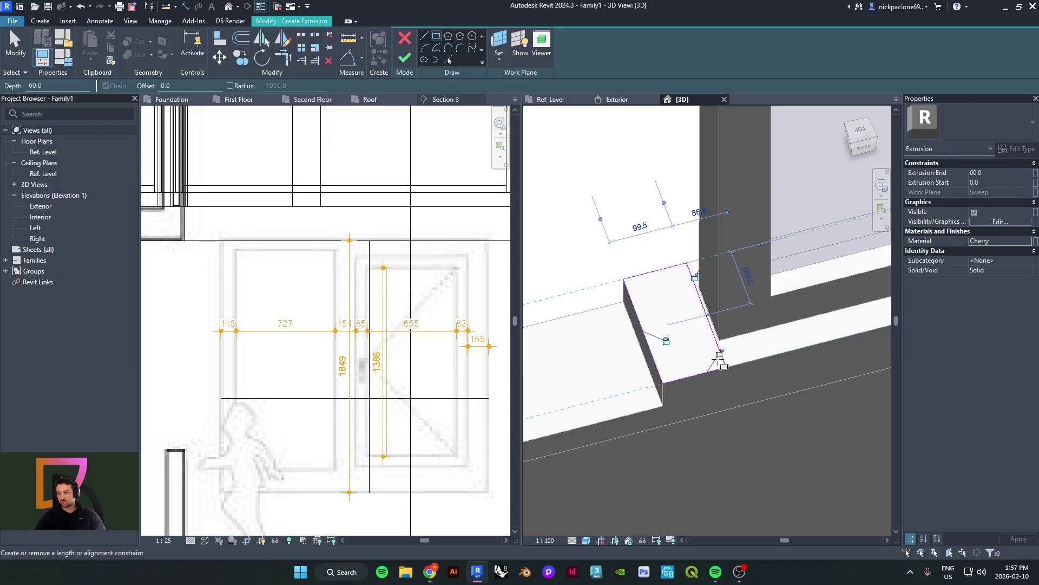
key("a")
key("l")
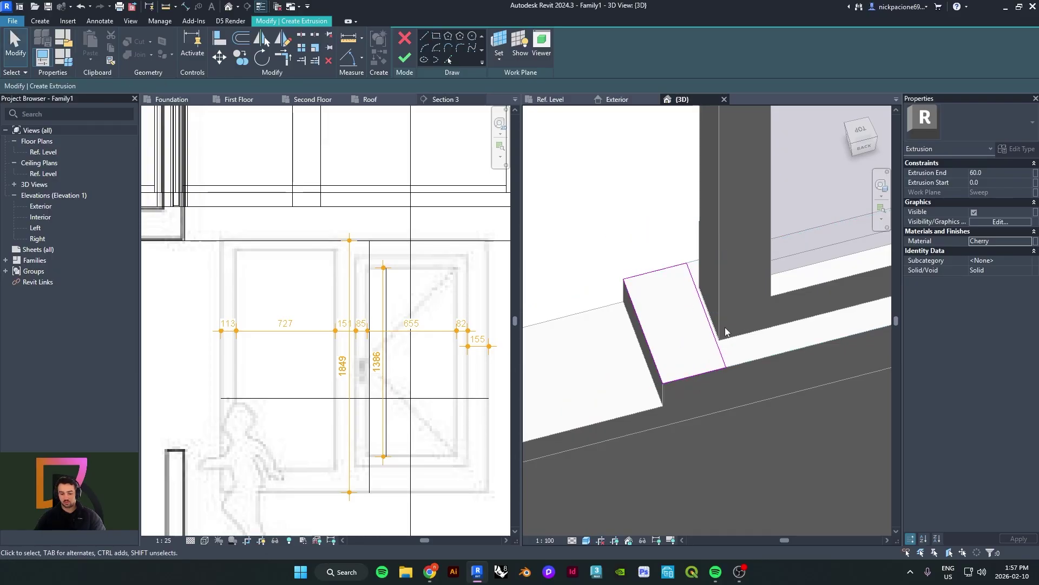
scroll(708, 317, "up", 3)
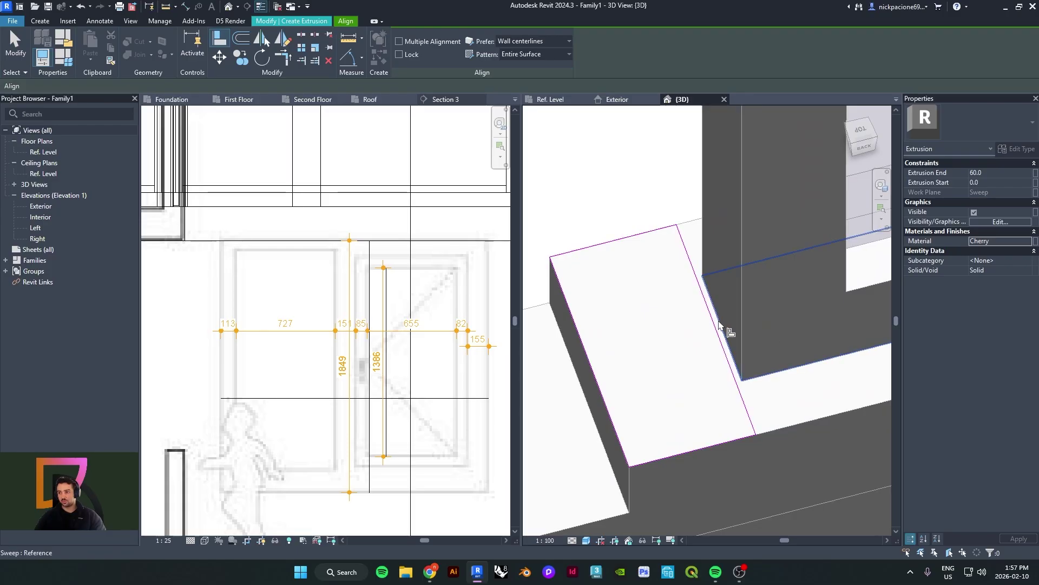
key("Tab")
key("Tab")
key("Tab")
key("Tab")
key("Tab")
key("Tab")
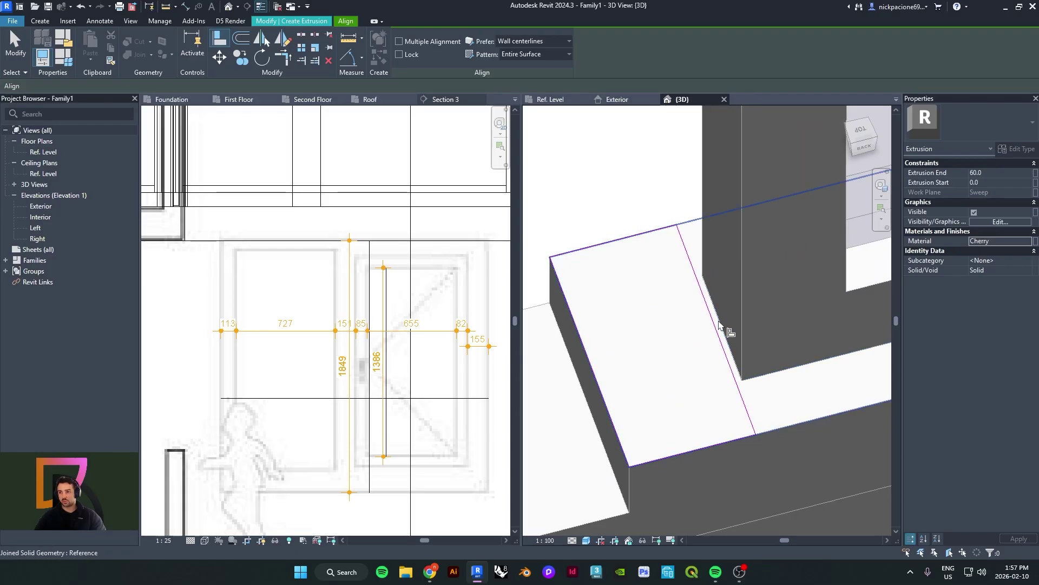
left_click(719, 321)
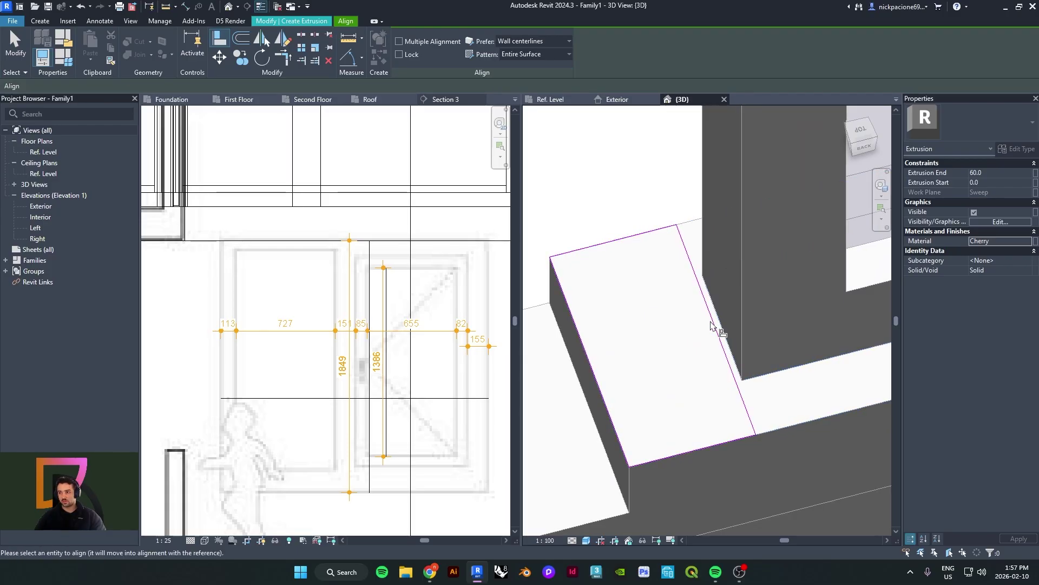
scroll(713, 323, "up", 2)
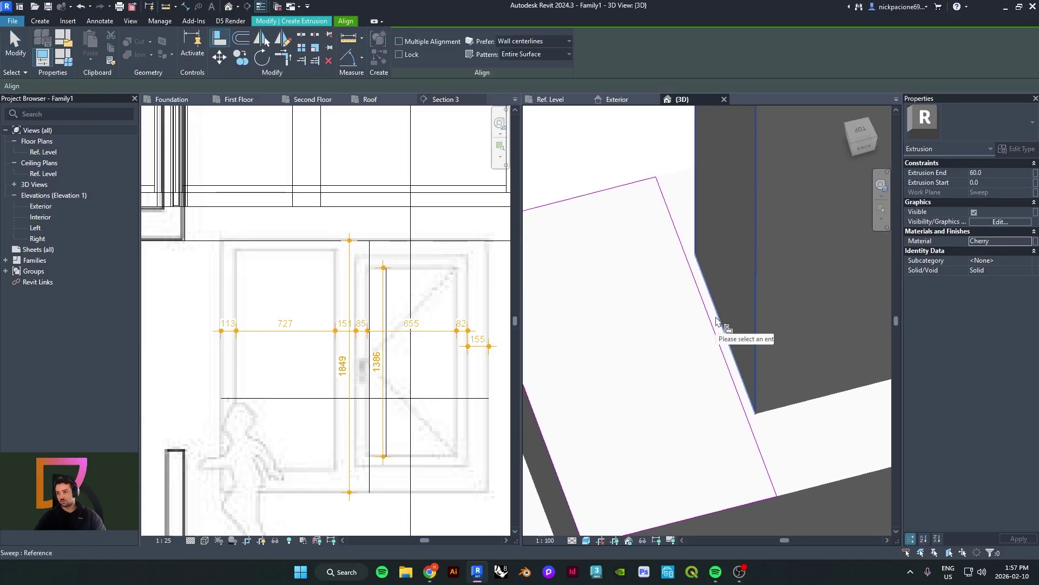
key("Tab")
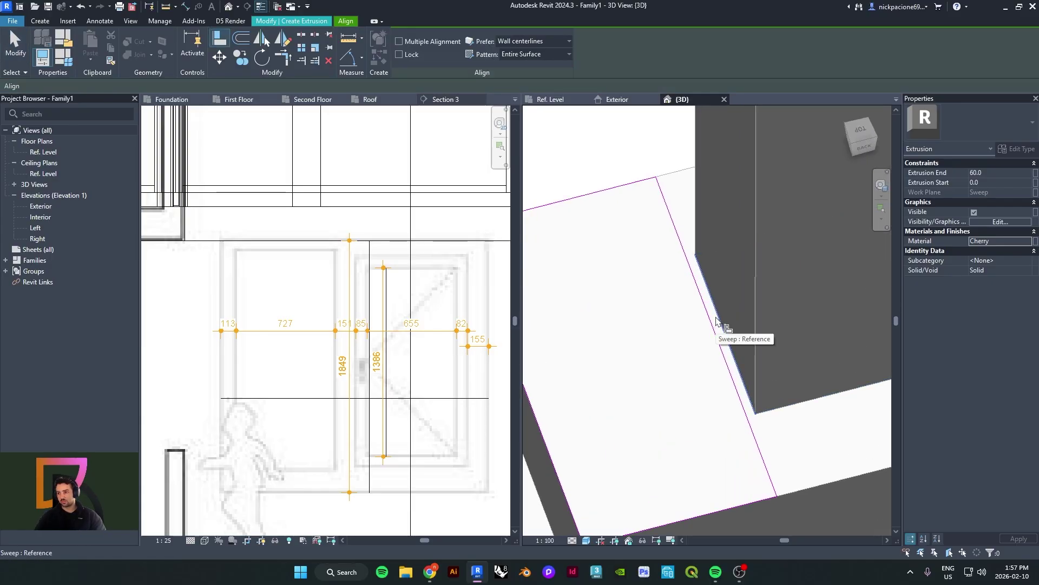
left_click(713, 333)
scroll(709, 332, "down", 2)
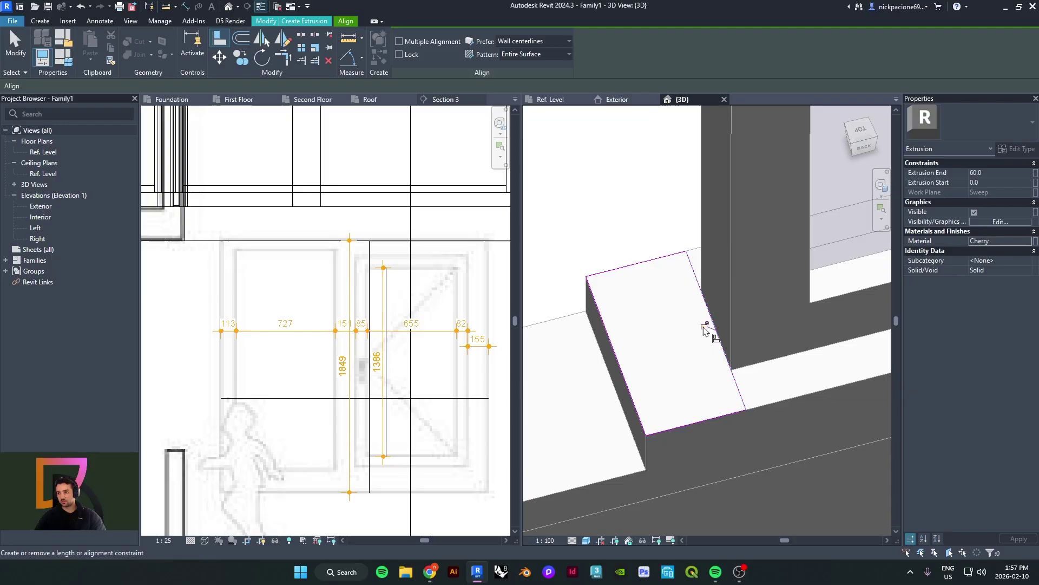
scroll(705, 328, "down", 2)
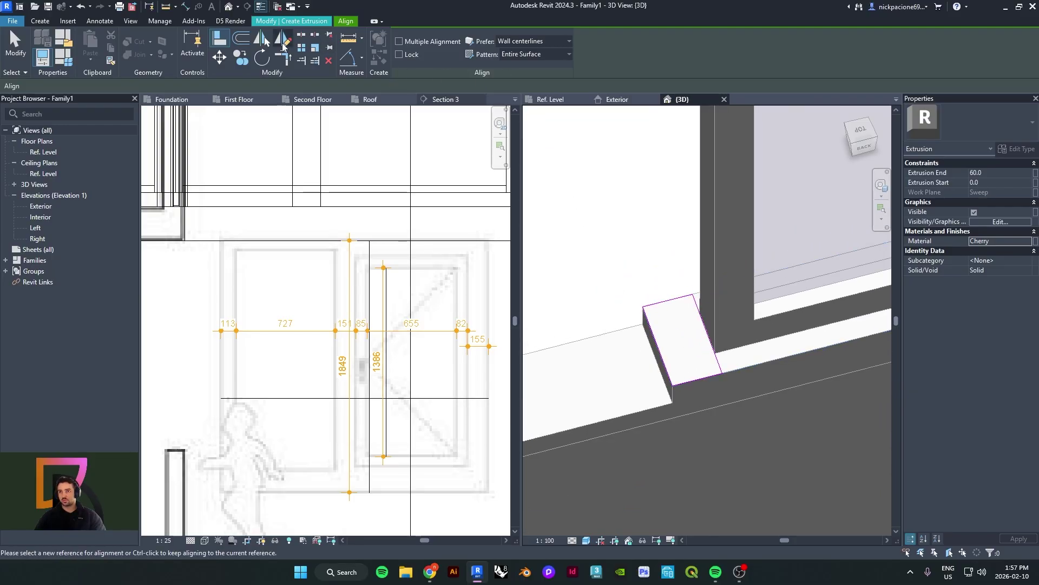
key("Escape")
left_click(407, 61)
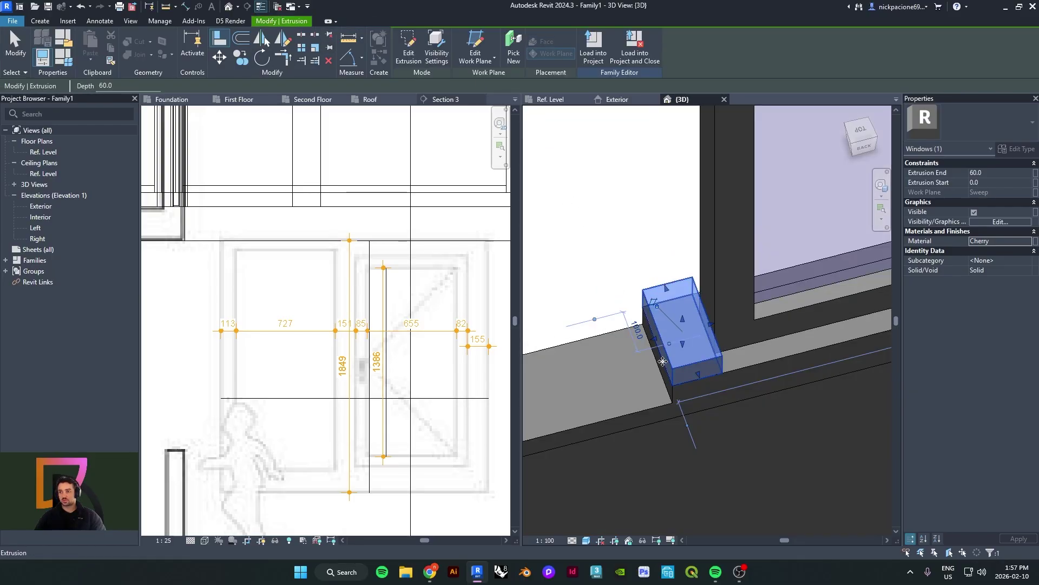
Stretch the extrusion beside the casement up to the underside of the frame's head, giving it an extrusion end of 1623 mm
scroll(695, 314, "down", 5)
middle_click_drag(695, 314, 708, 440, "shift")
left_click_drag(713, 476, 720, 231)
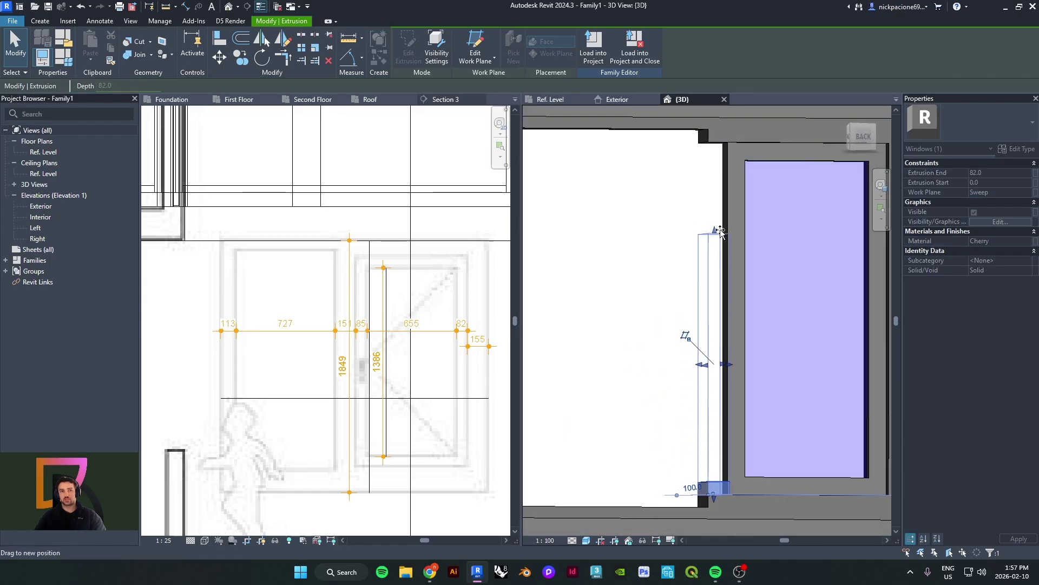
left_click_drag(717, 142, 718, 142)
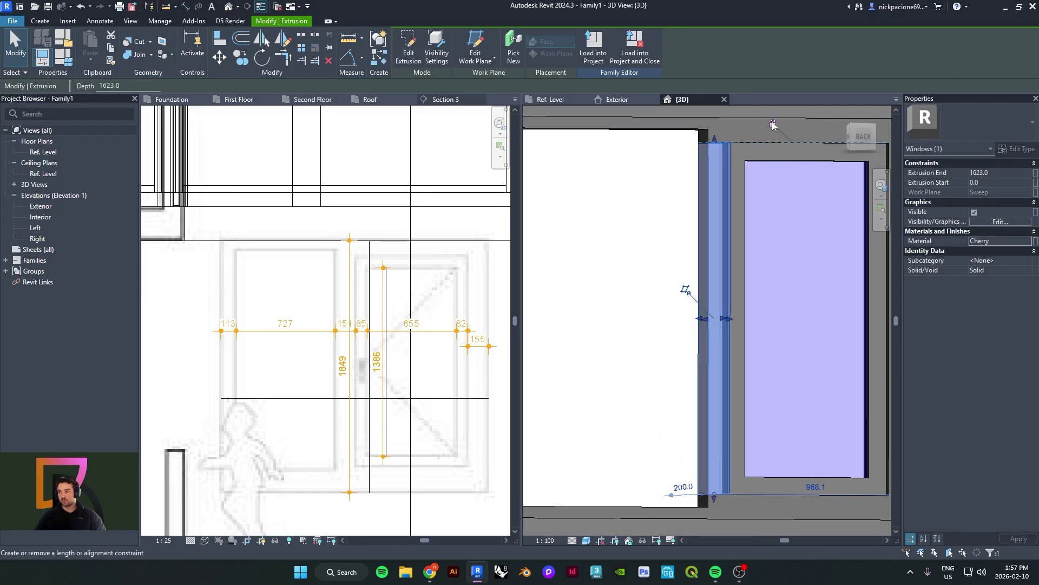
left_click(695, 183)
Join the upright extrusion beside the casement with the surrounding frame sweep and check the joined frame from several angles
middle_click_drag(748, 255, 622, 279, "shift")
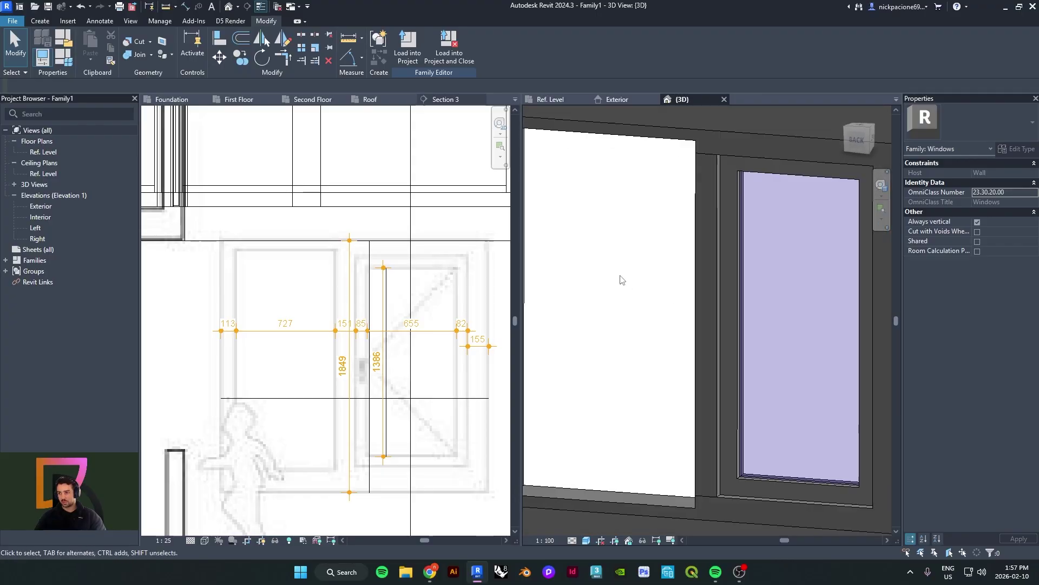
left_click(140, 56)
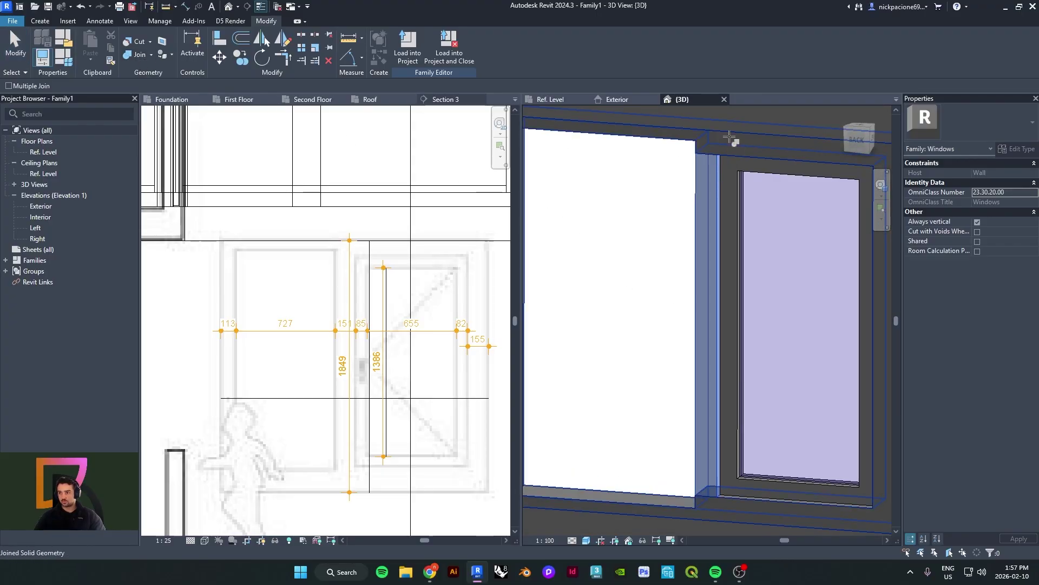
key("Escape")
scroll(718, 464, "up", 5)
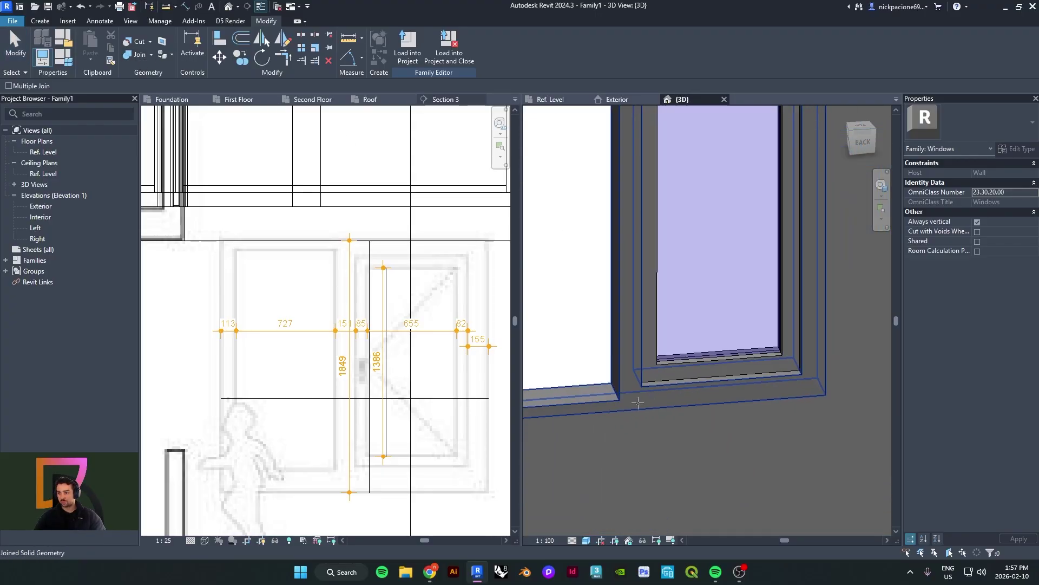
middle_click_drag(641, 402, 724, 285, "shift")
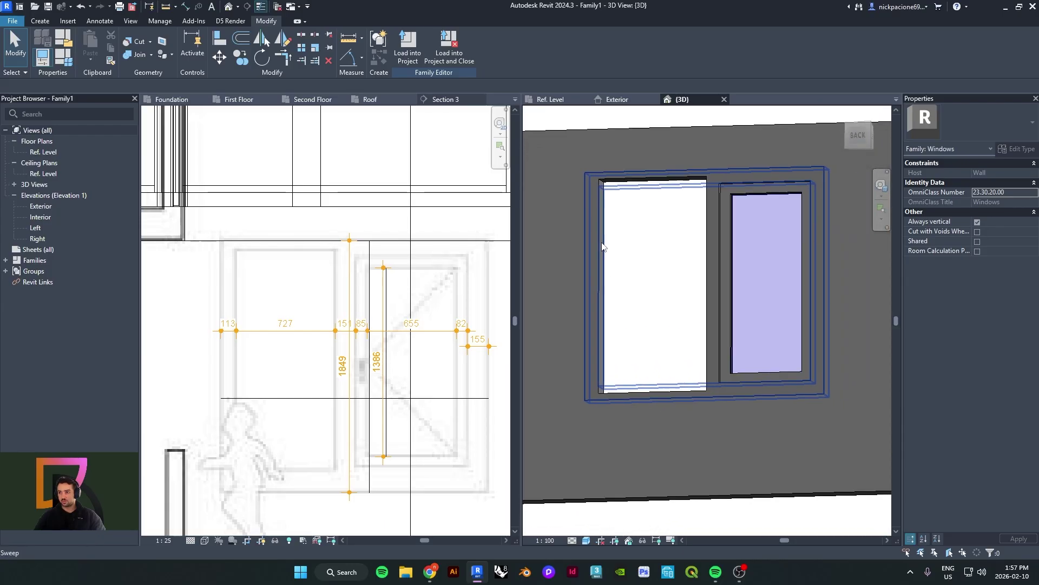
middle_click_drag(610, 258, 608, 265, "shift")
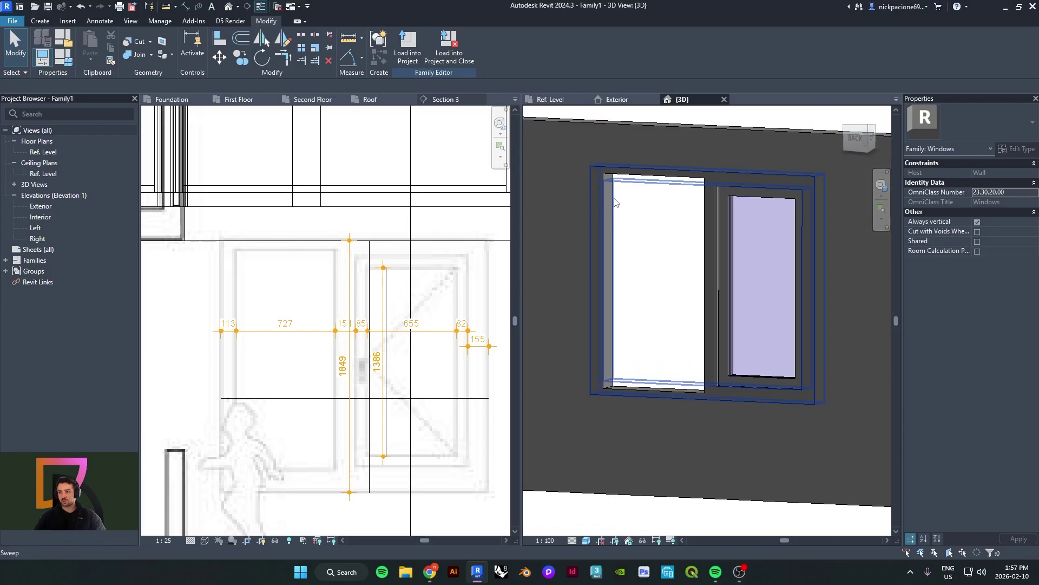
middle_click_drag(615, 203, 673, 317, "shift")
scroll(783, 296, "up", 2)
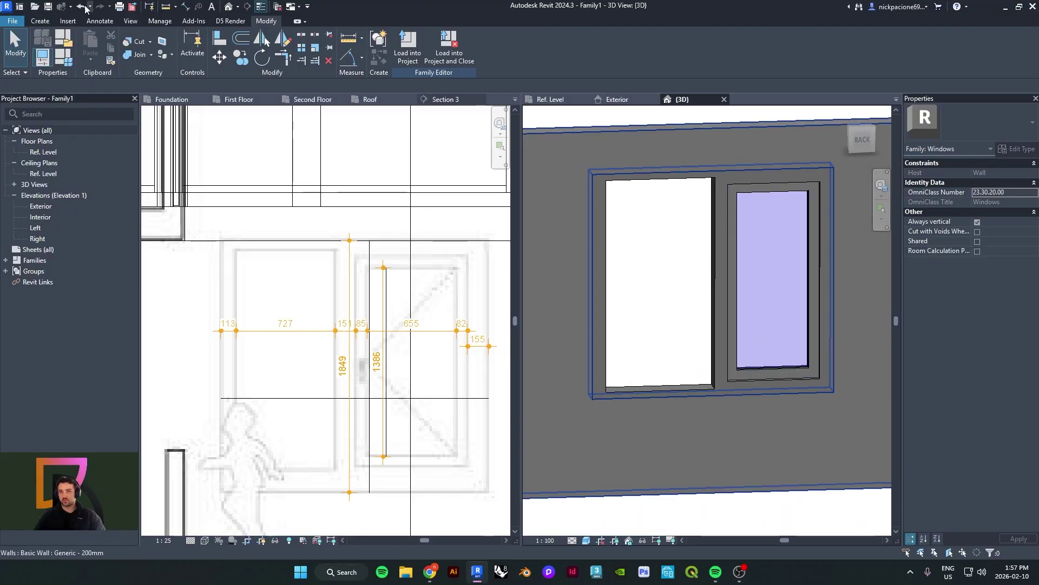
Set the work plane to the outer face of the joined frame at the mullion between the two openings
left_click(41, 22)
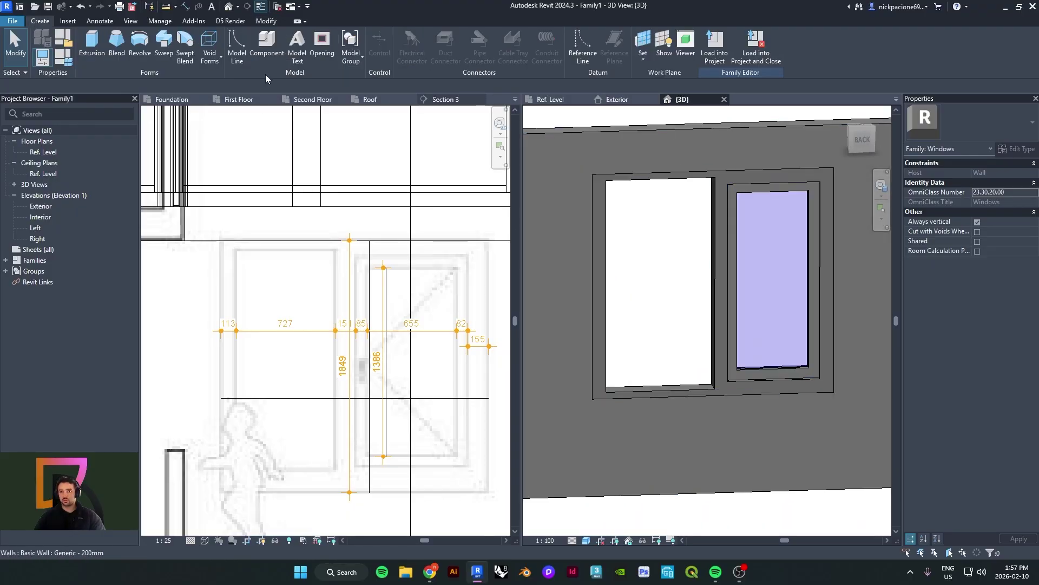
left_click(650, 59)
left_click(665, 100)
scroll(724, 262, "up", 2)
middle_click_drag(723, 261, 754, 257, "shift")
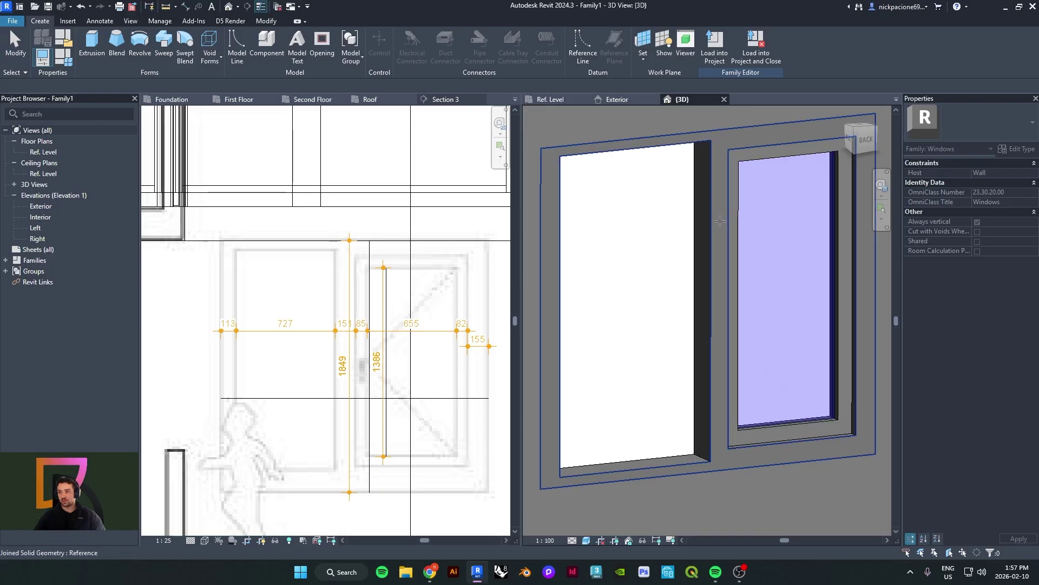
left_click(720, 221)
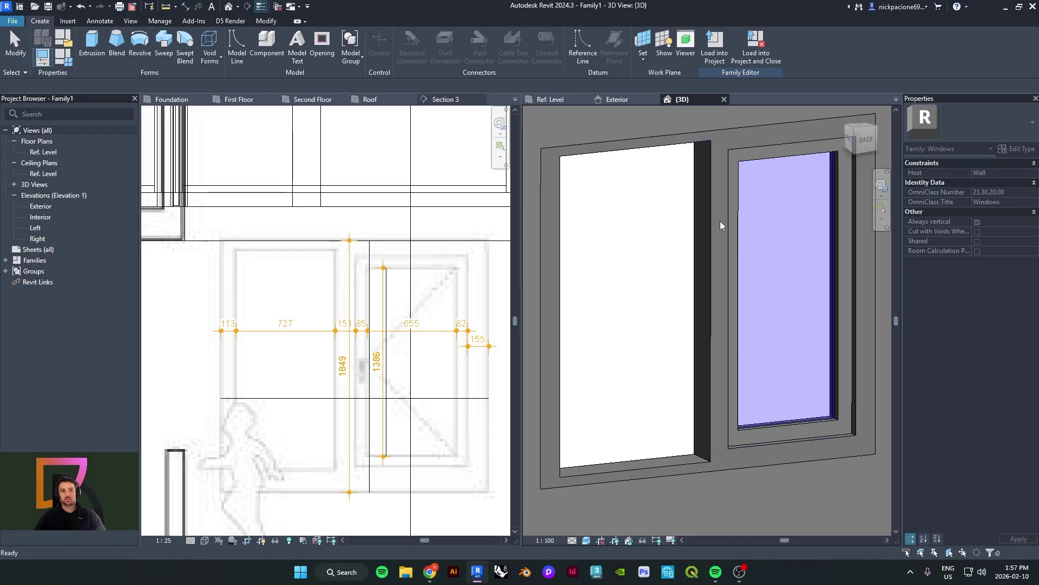
Create an extrusion in the Exterior elevation from a rectangle about 887 by 1743 mm that fills the fixed opening
left_click(102, 44)
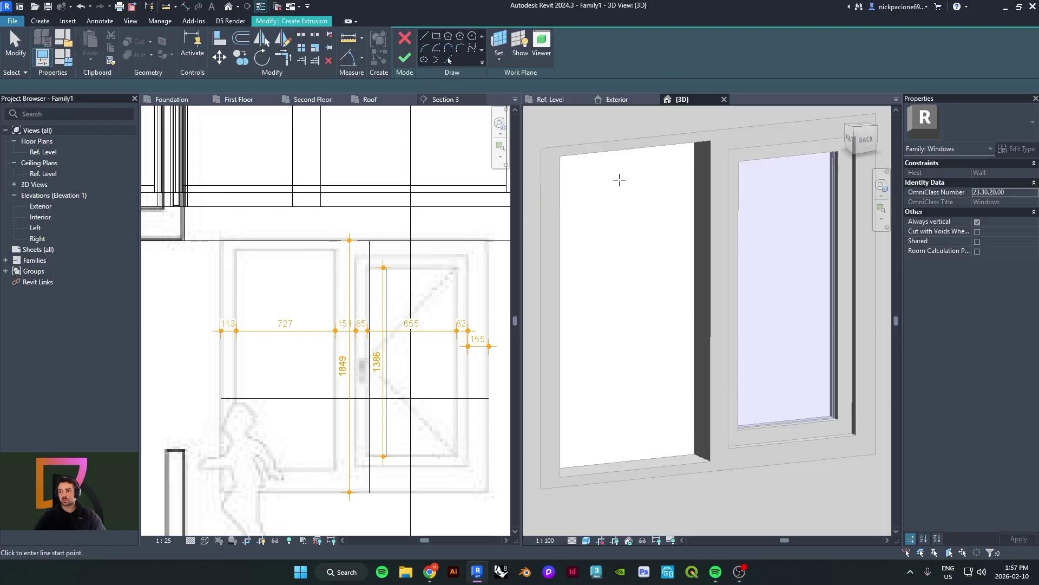
left_click(617, 101)
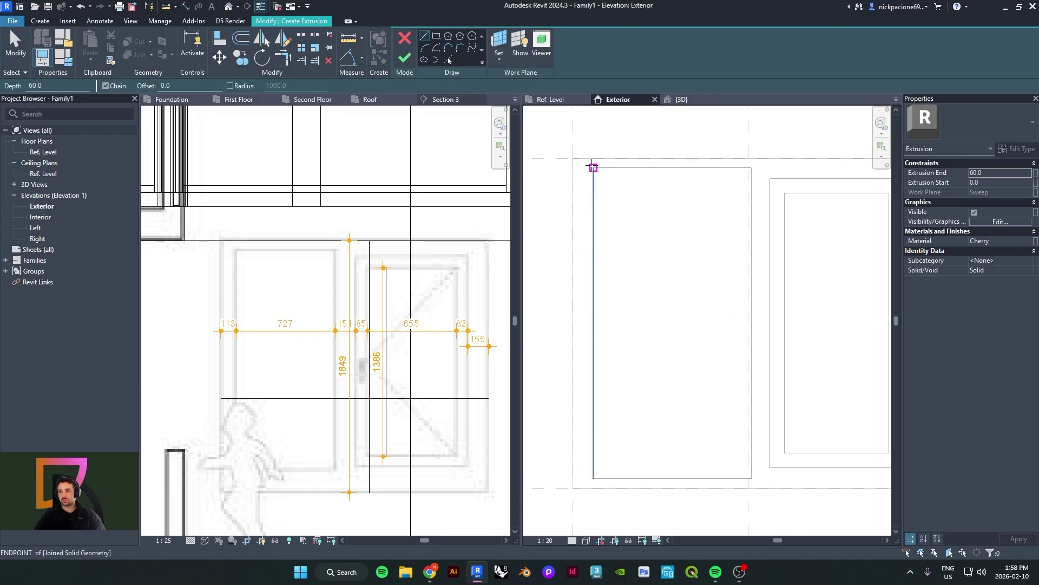
left_click(594, 168)
left_click(436, 36)
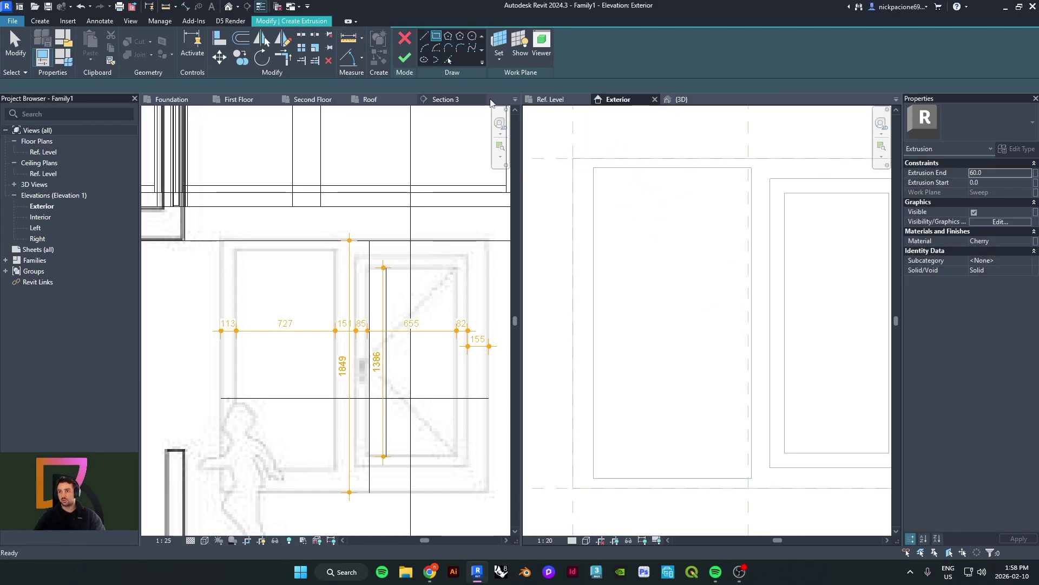
left_click(593, 167)
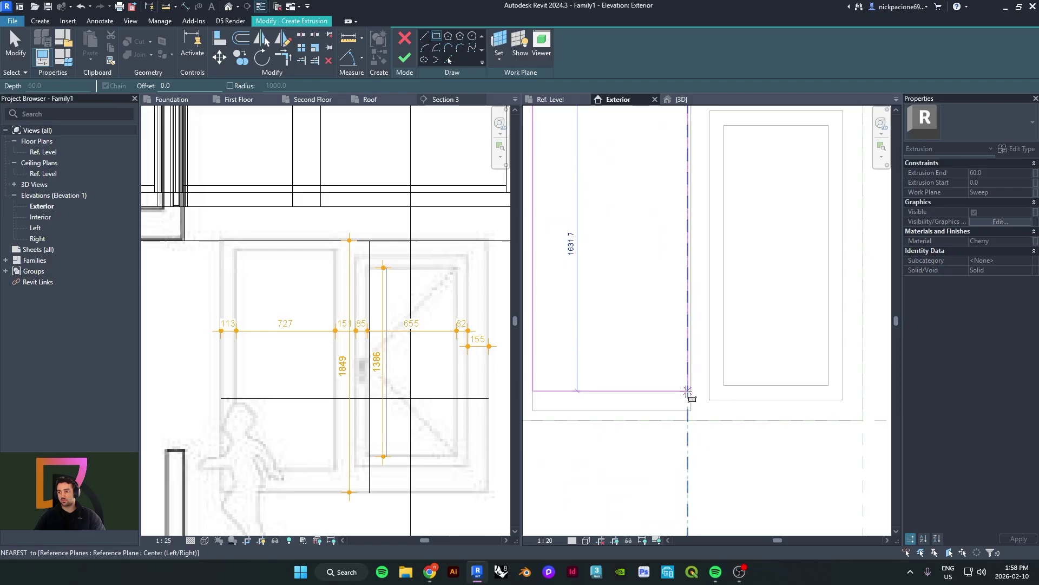
left_click(691, 410)
scroll(693, 407, "down", 2)
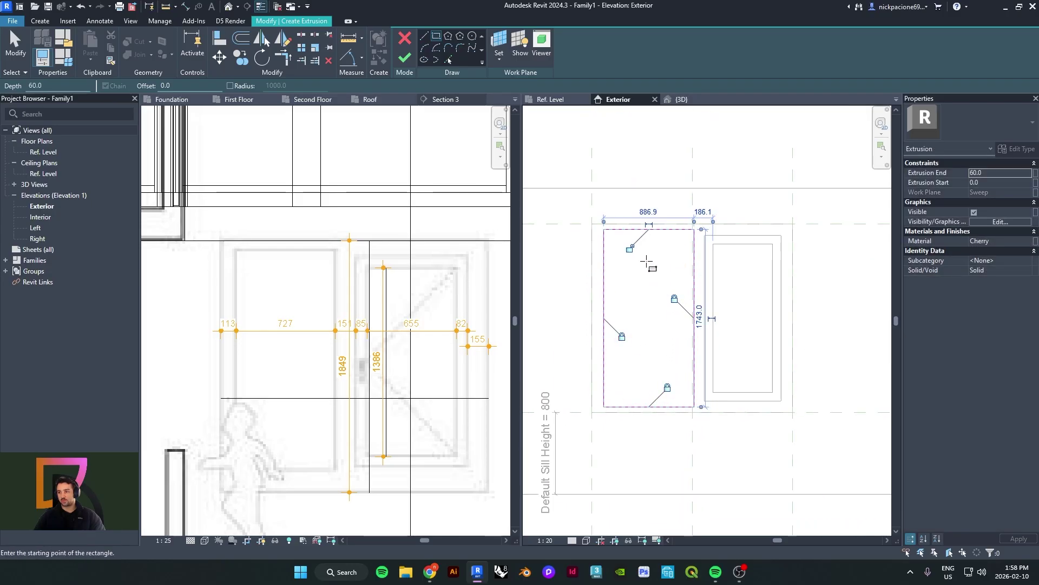
left_click(405, 58)
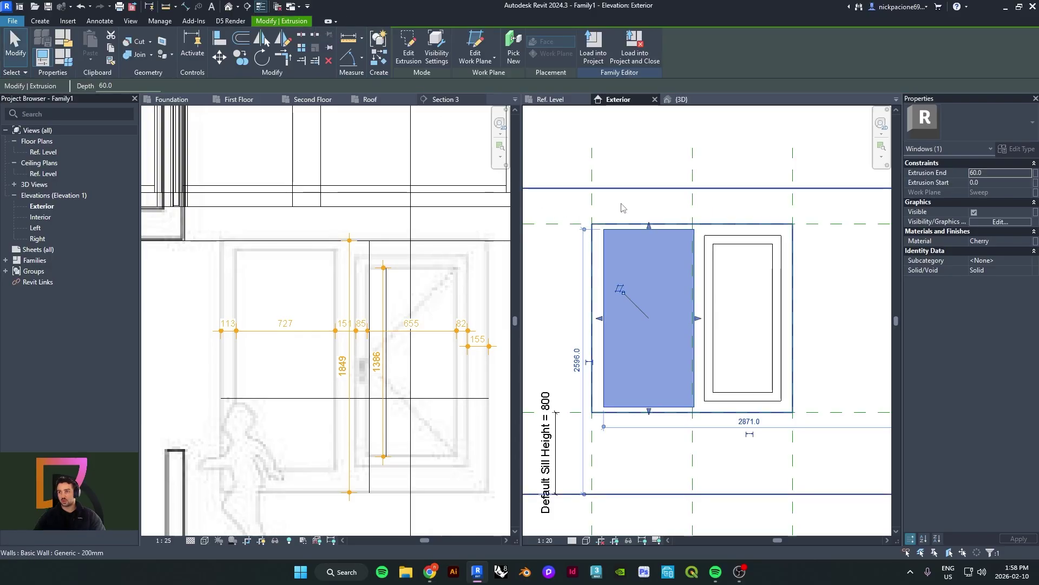
In the Ref. Level plan, stretch the fixed pane's faces to the middle of the wall, making it 25 mm thick from -112.5 to -87.5
left_click(546, 102)
scroll(661, 307, "down", 5)
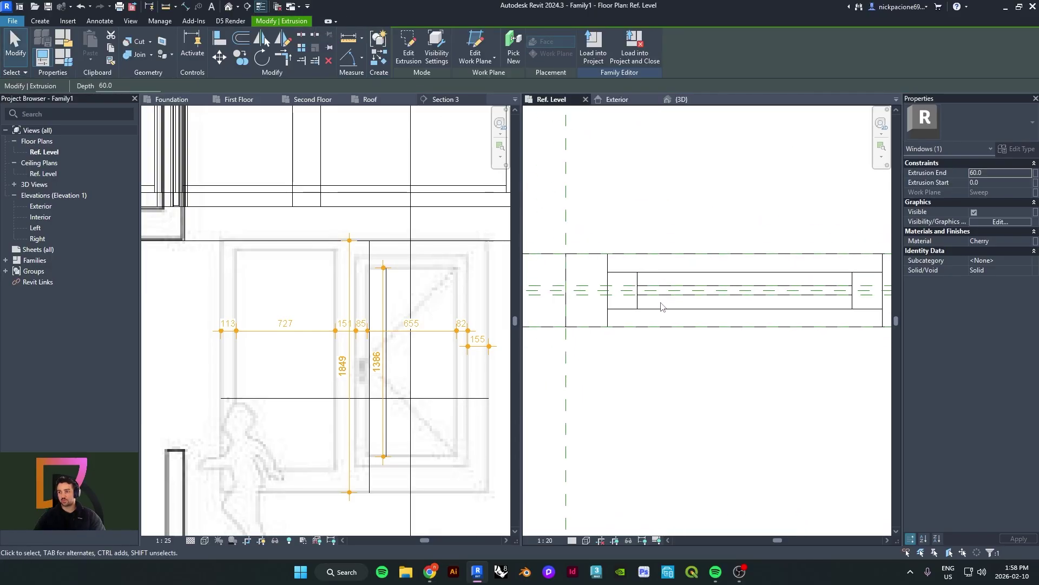
middle_click_drag(828, 316, 660, 303)
scroll(702, 281, "up", 1)
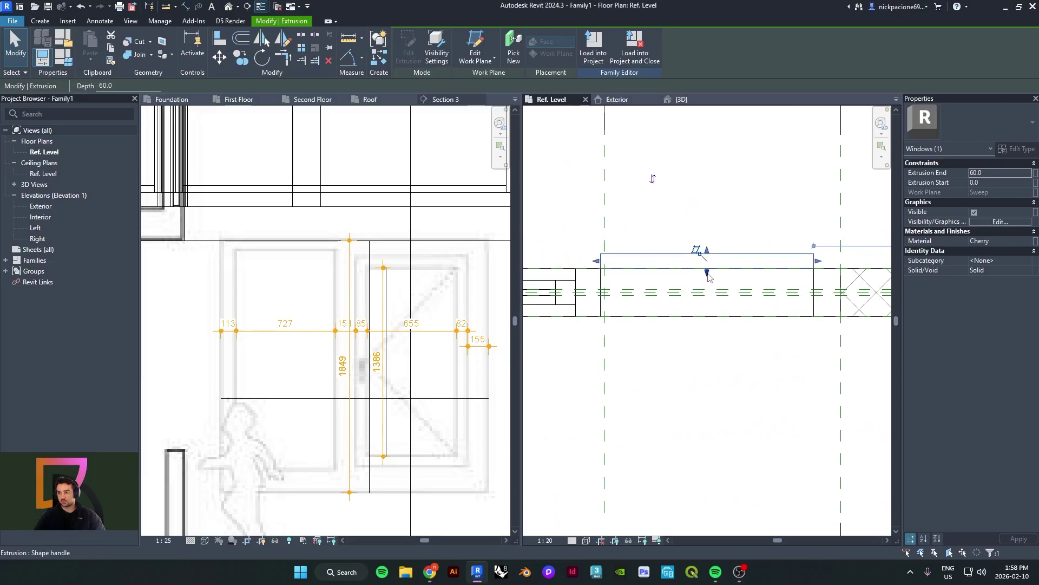
scroll(709, 278, "up", 1)
left_click_drag(707, 273, 718, 308)
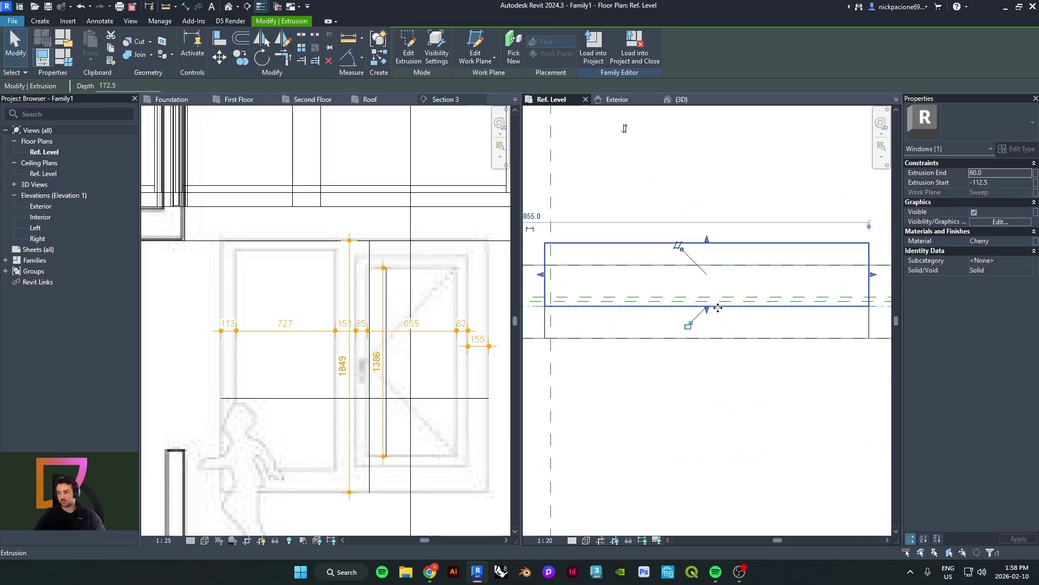
left_click_drag(706, 239, 727, 294)
left_click(726, 279)
scroll(707, 263, "down", 1)
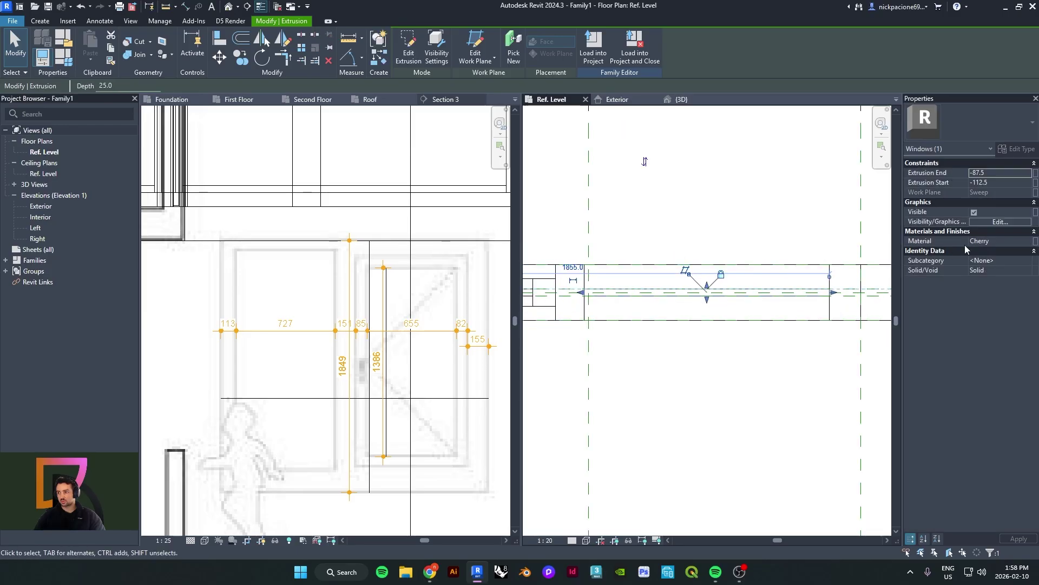
Assign the Glass material to the fixed pane's extrusion
left_click(1027, 242)
left_click(1031, 241)
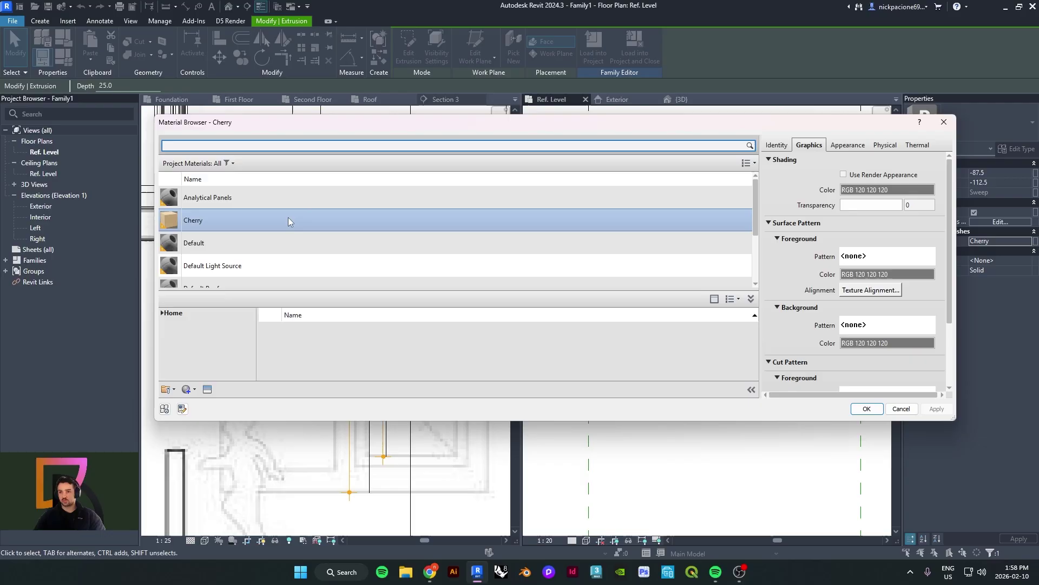
type("GL")
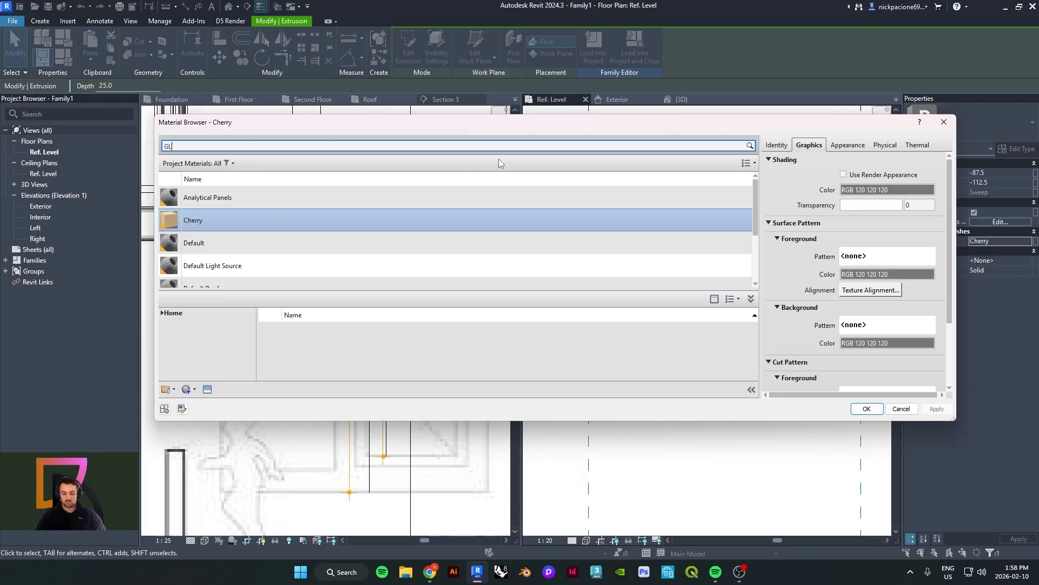
type("ASS")
double_click(194, 210)
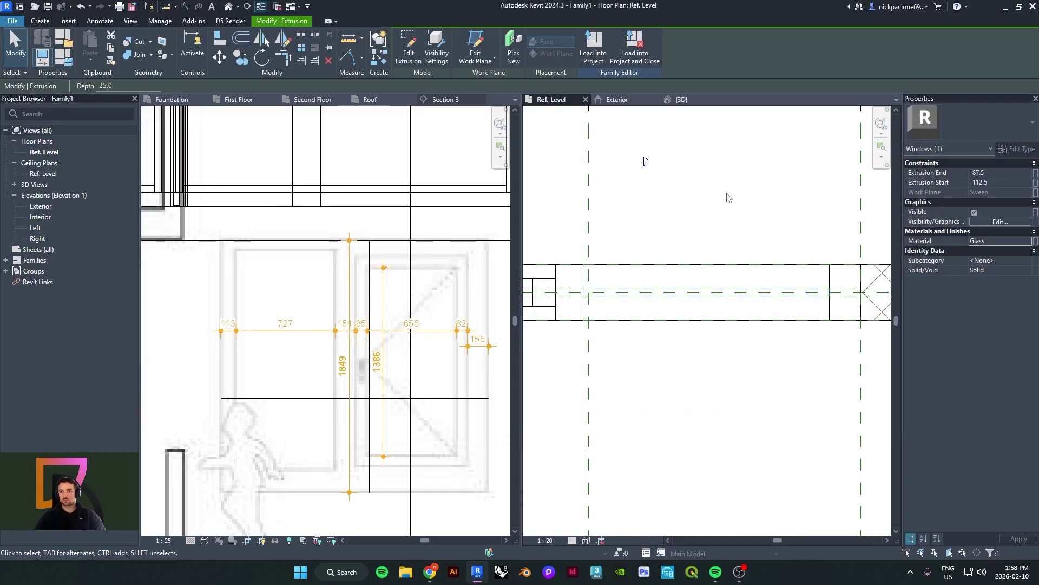
Return to the 3D view and display the window with the Textures visual style
left_click(227, 8)
middle_click_drag(641, 307, 720, 211, "shift")
scroll(655, 272, "down", 1)
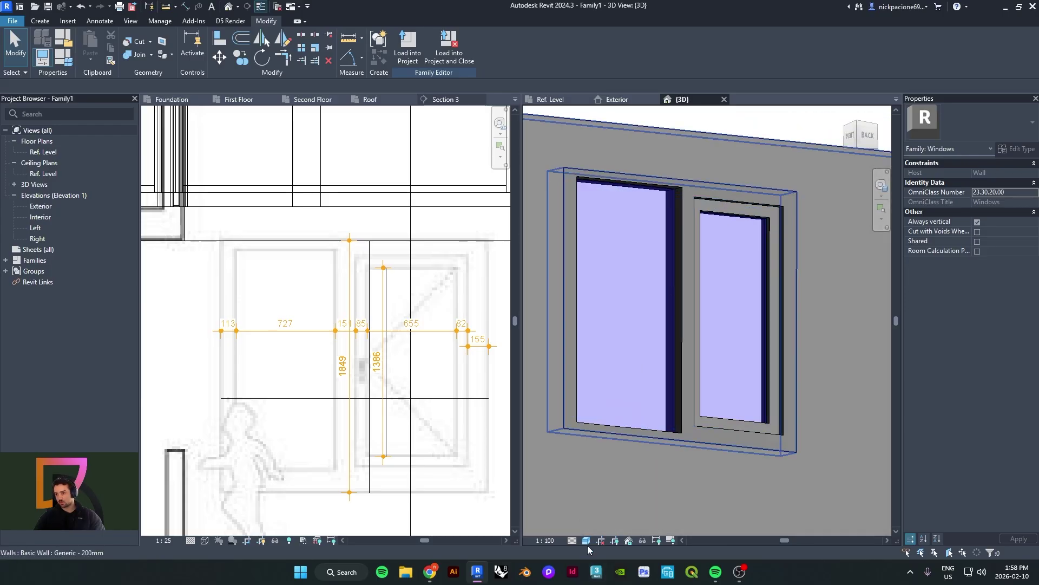
left_click(587, 541)
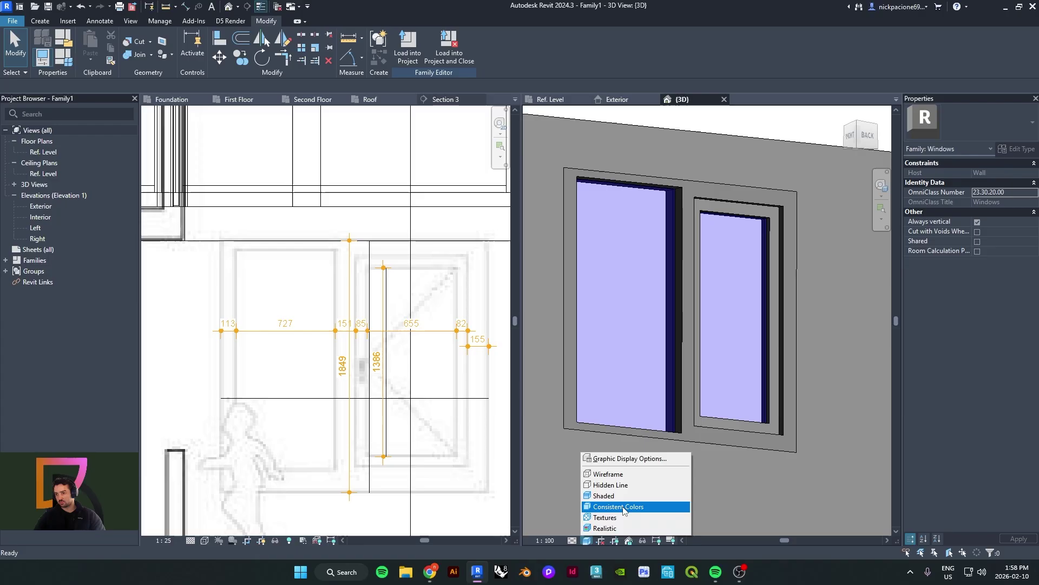
left_click(625, 508)
left_click(586, 540)
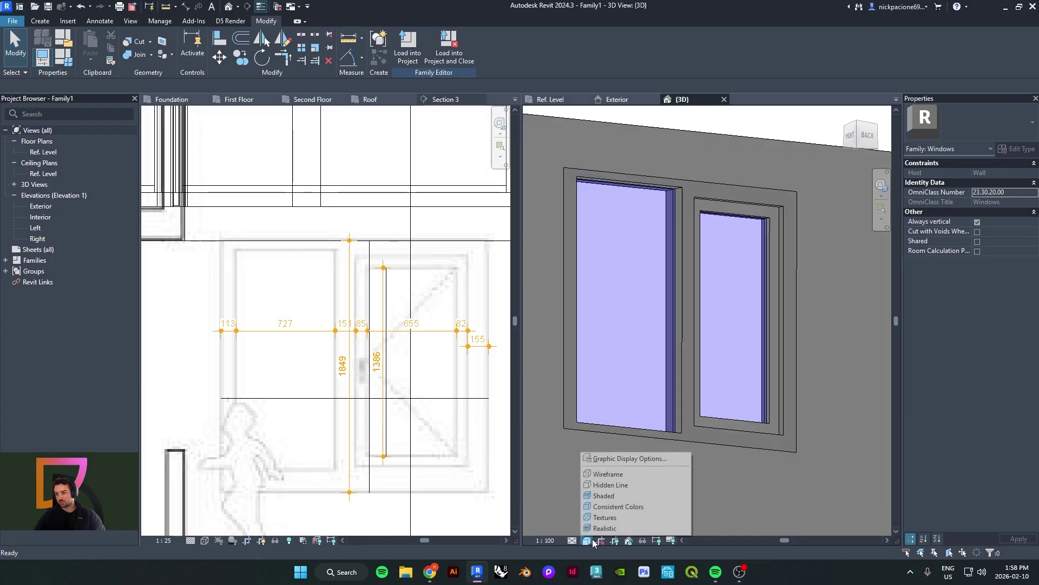
left_click(617, 517)
Assign the Cherry material to the casement frame sweep and inspect the finished window
middle_click_drag(647, 473, 691, 252, "shift")
left_click(690, 275)
left_click(690, 275)
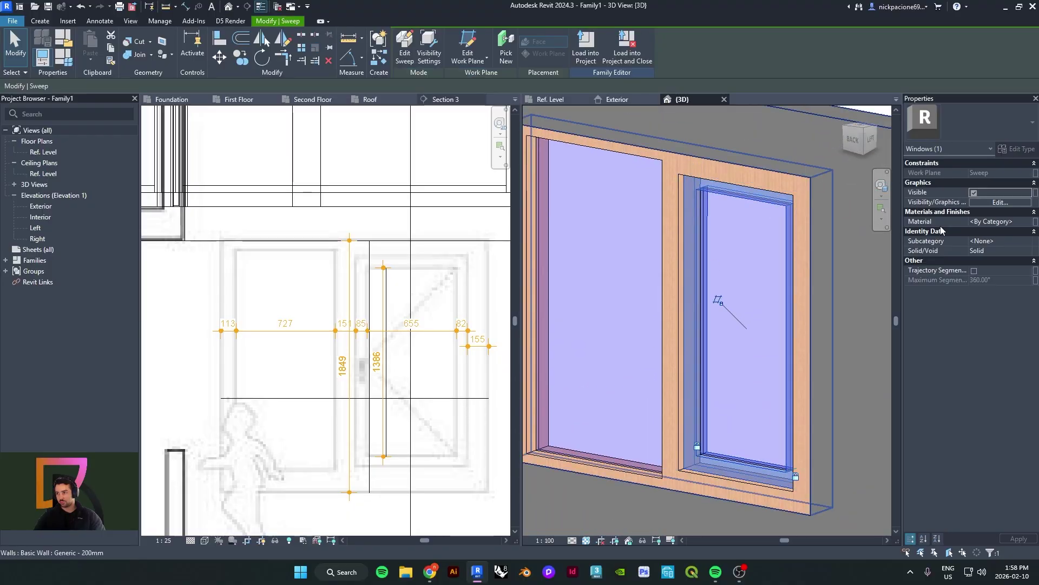
left_click(1031, 223)
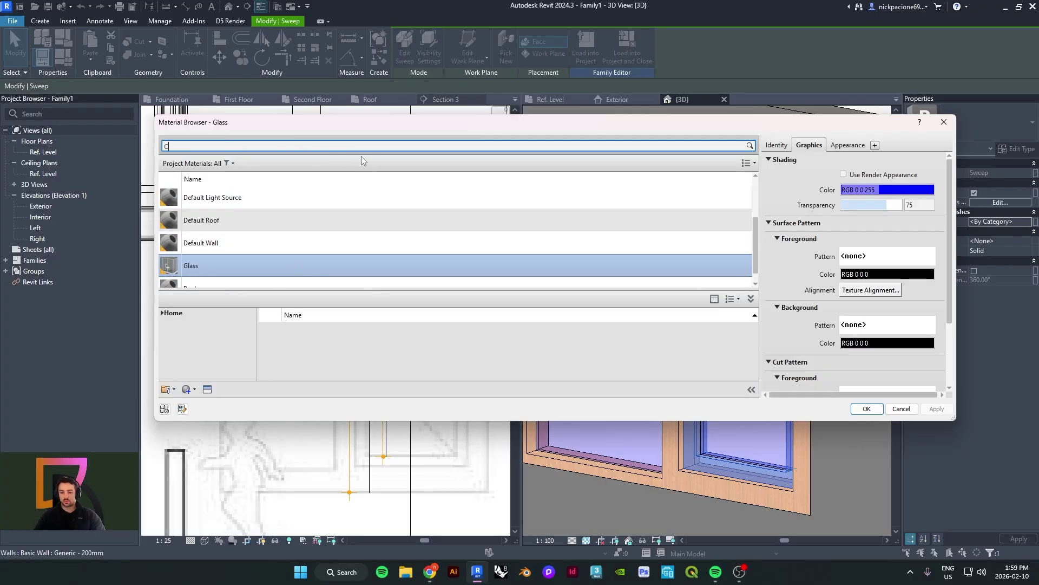
type("CHERR")
double_click(210, 214)
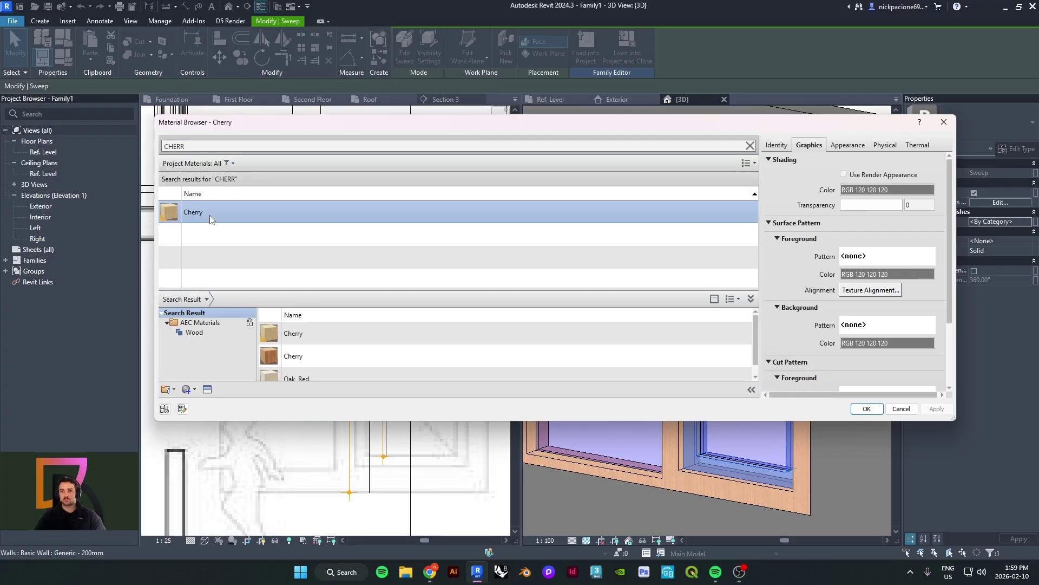
key("Escape")
middle_click_drag(731, 359, 465, 355, "shift")
middle_click_drag(639, 320, 611, 303)
scroll(691, 304, "down", 1)
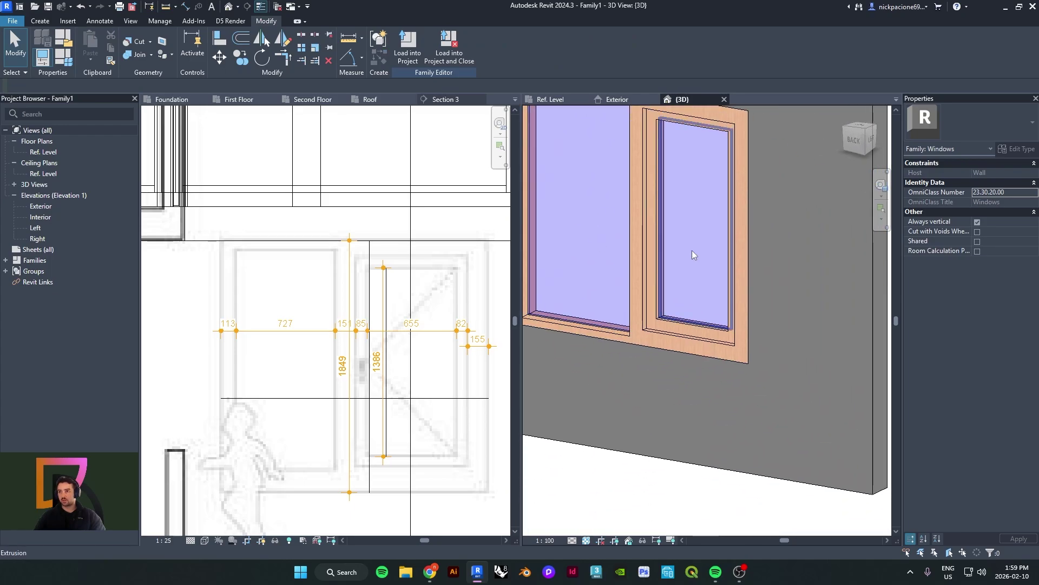
middle_click_drag(692, 250, 716, 283)
Save the window family to the Desktop as Wood_Sash_Window
left_click(12, 21)
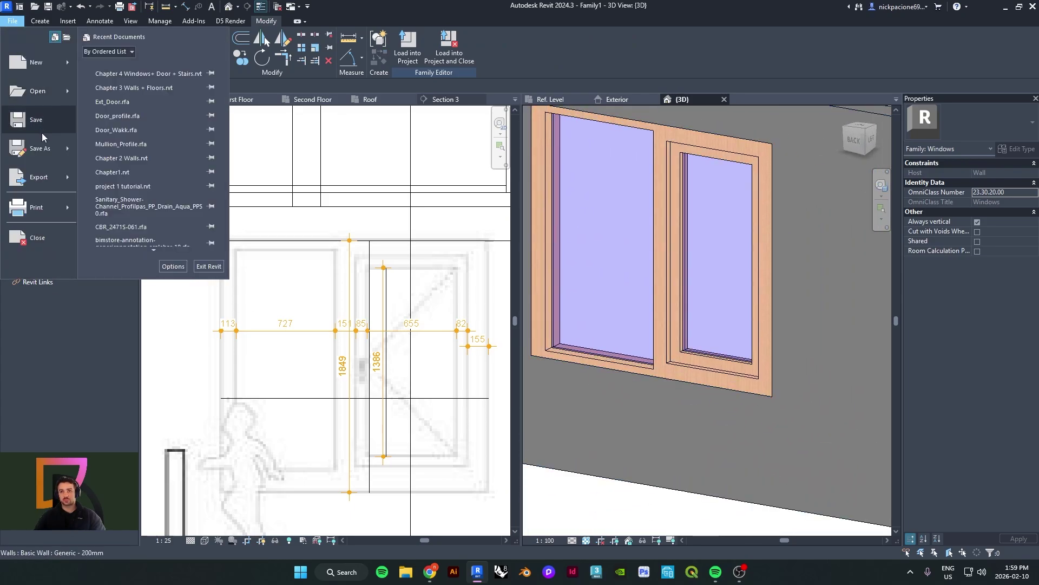
left_click(75, 158)
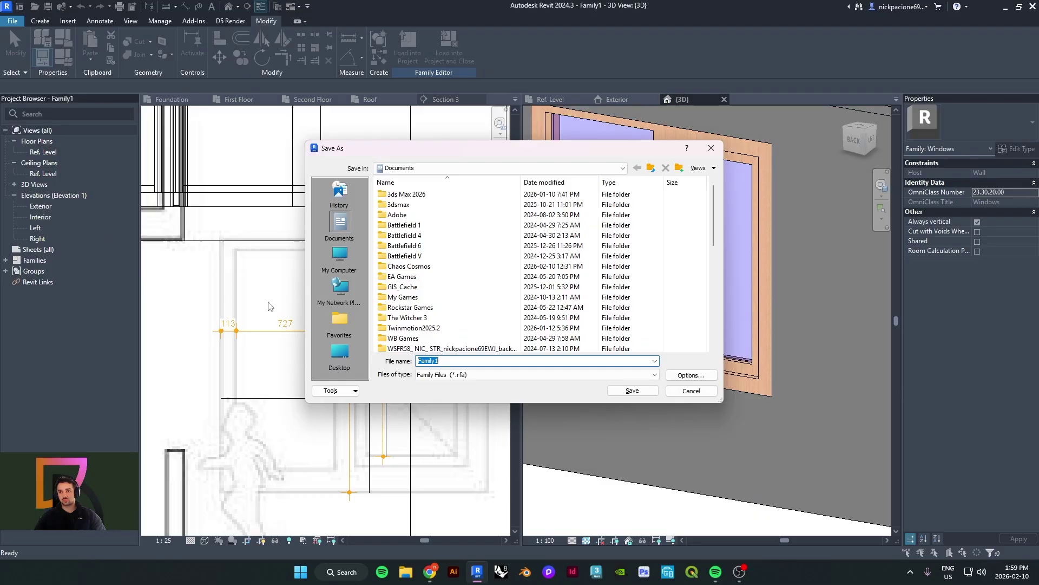
left_click(338, 353)
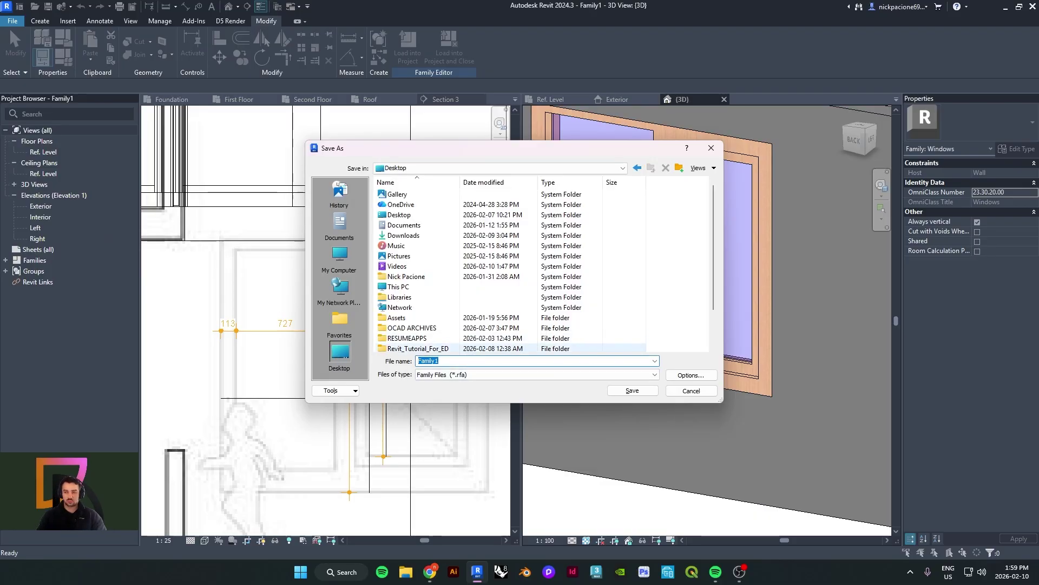
type("wo")
key("BackSpace")
key("BackSpace")
key("BackSpace")
type("Wood_Sash_Window")
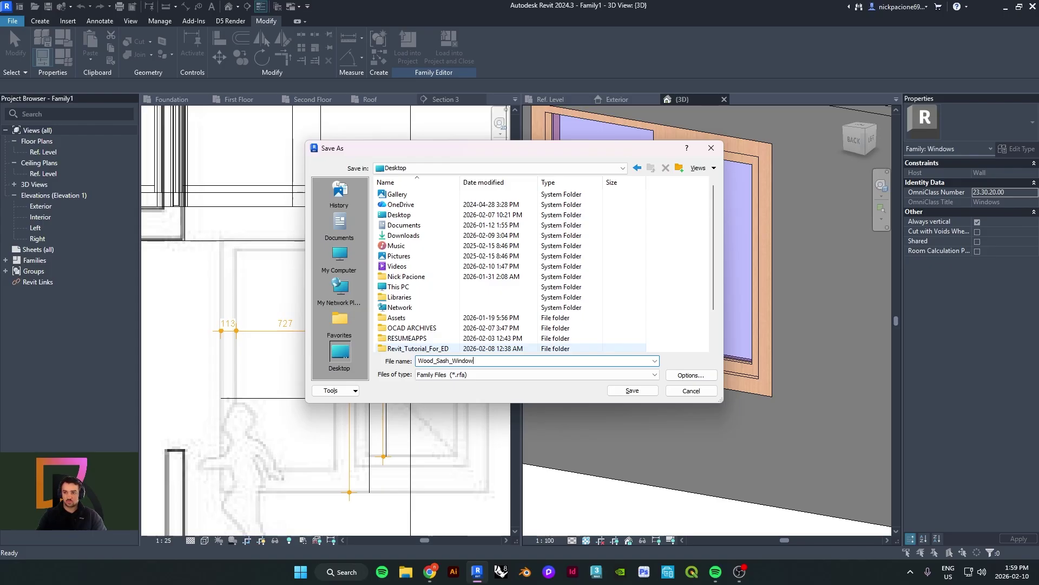
key("Return")
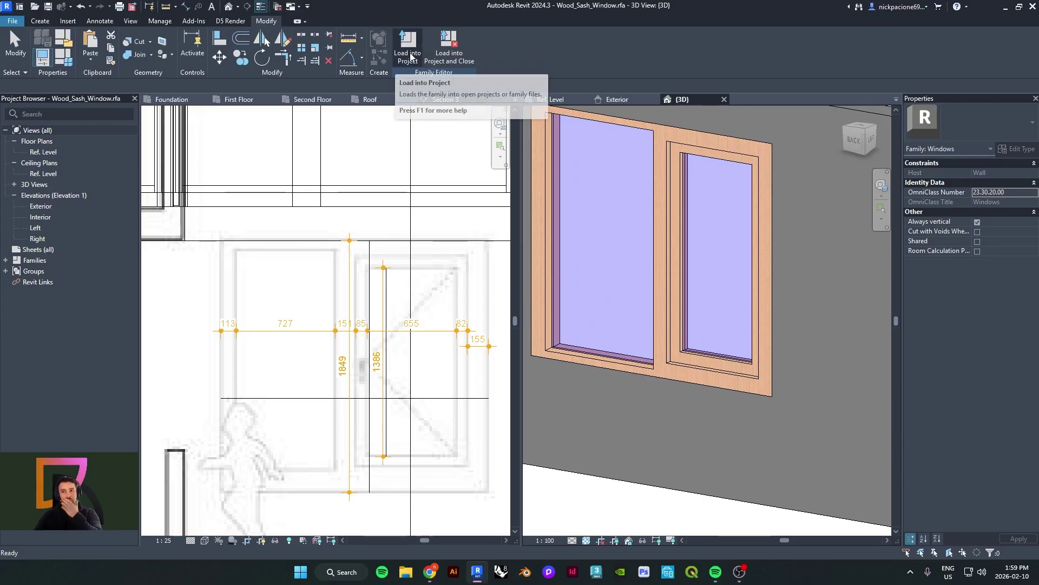
Load the saved window family into the Chapter 4 Windows+ Door + Stairs project
left_click(411, 56)
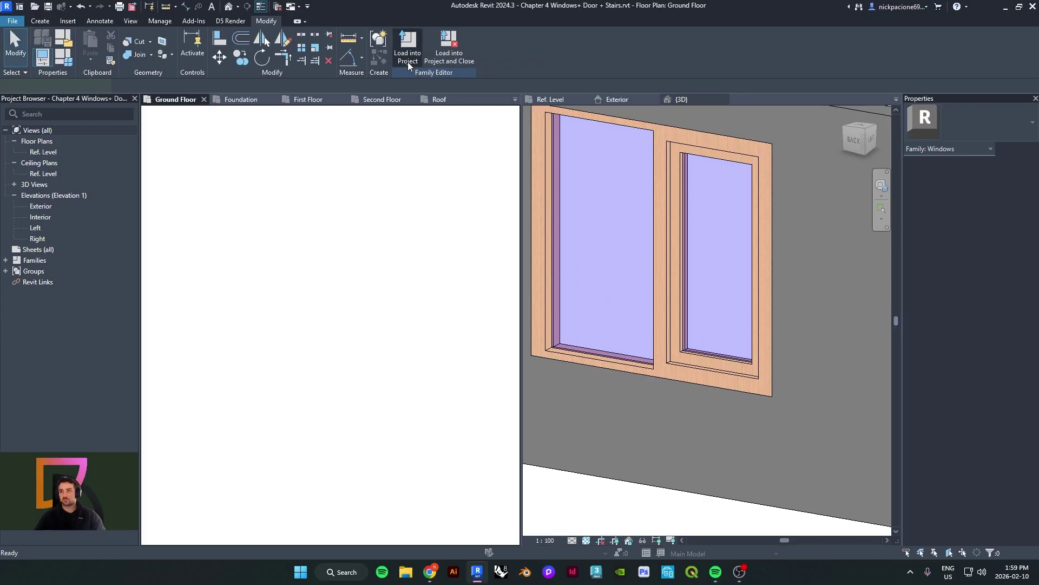
scroll(403, 250, "down", 6)
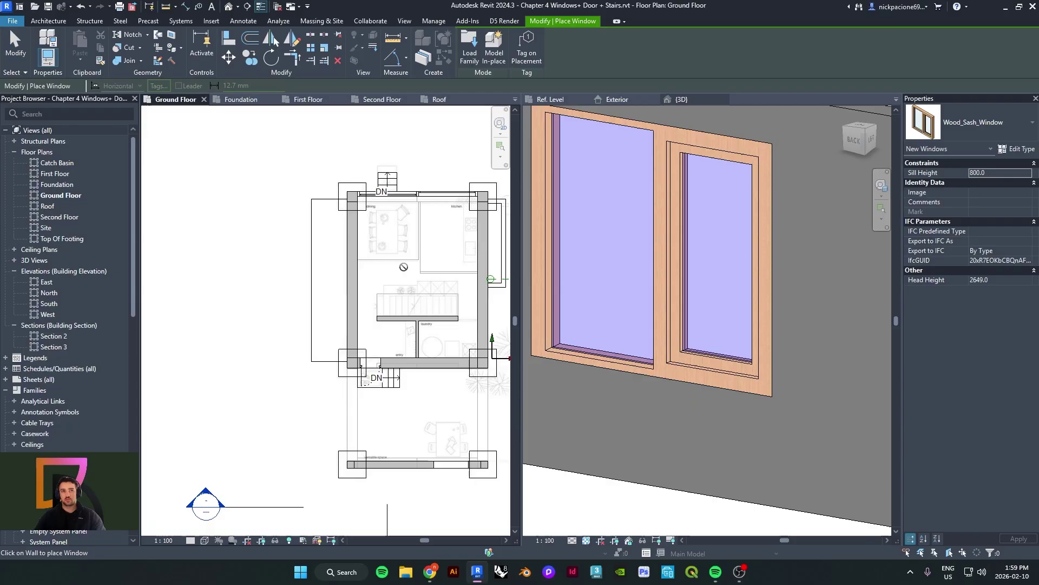
scroll(359, 301, "up", 3)
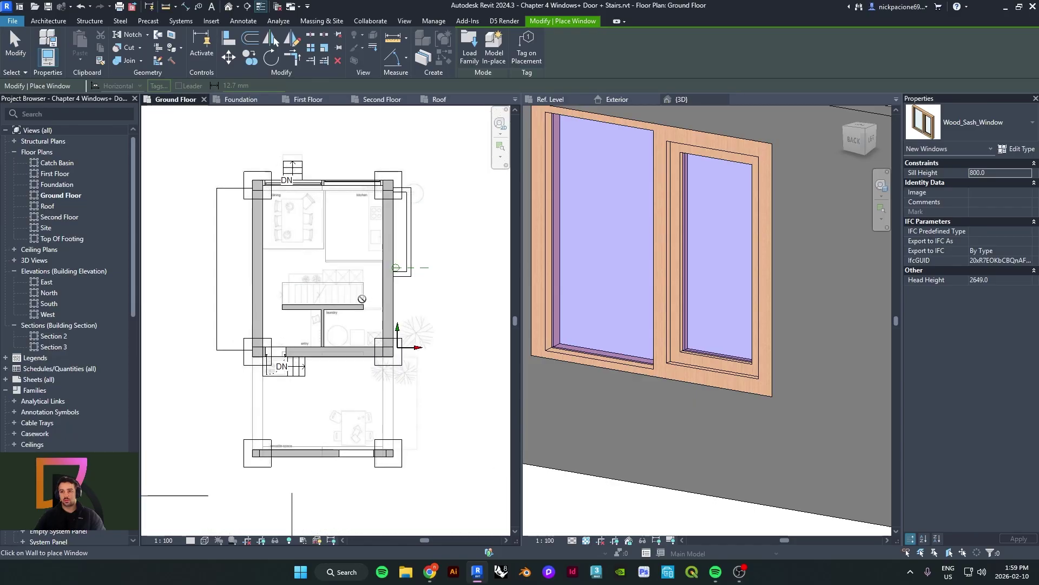
middle_click_drag(366, 184, 329, 246)
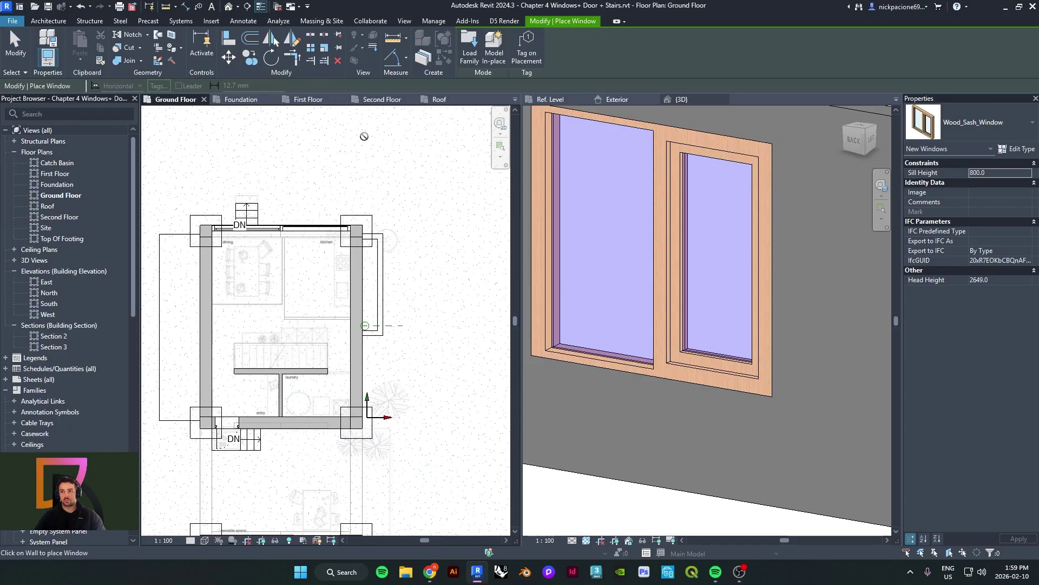
Set the Second Floor plan's visual style to Wireframe around the bedroom's exterior wall
left_click(381, 100)
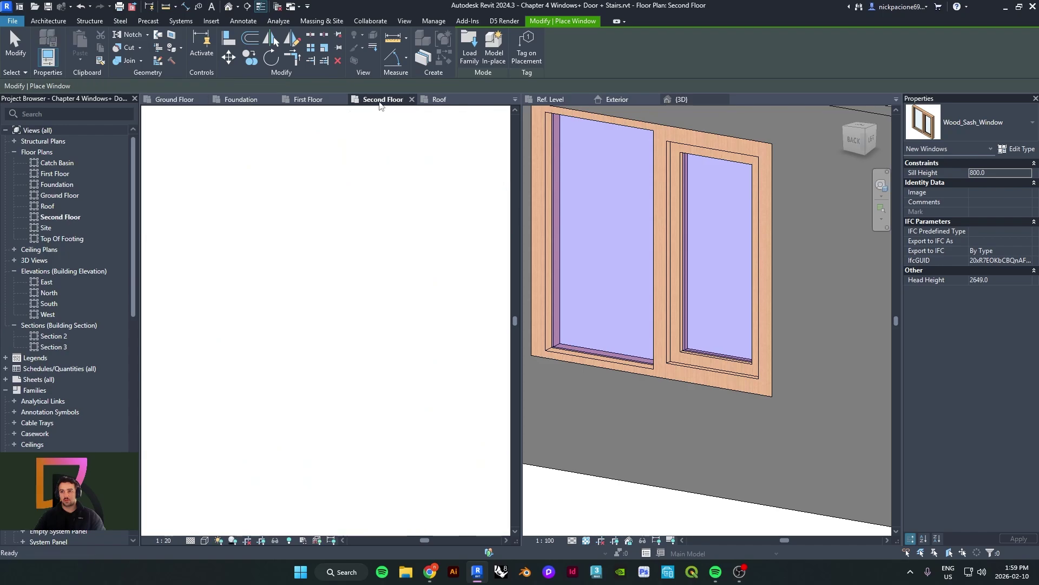
scroll(432, 177, "up", 4)
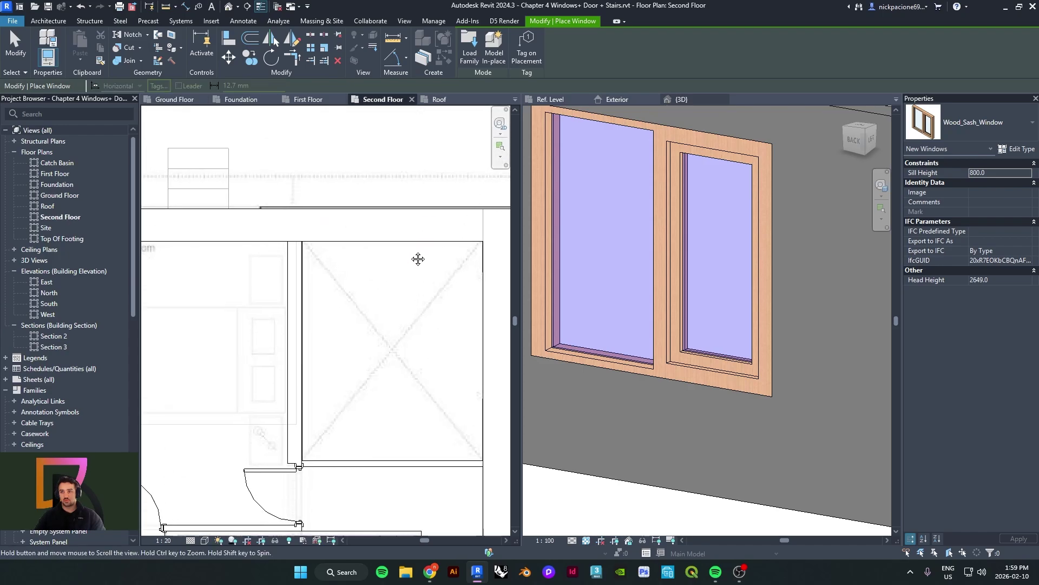
left_click(204, 539)
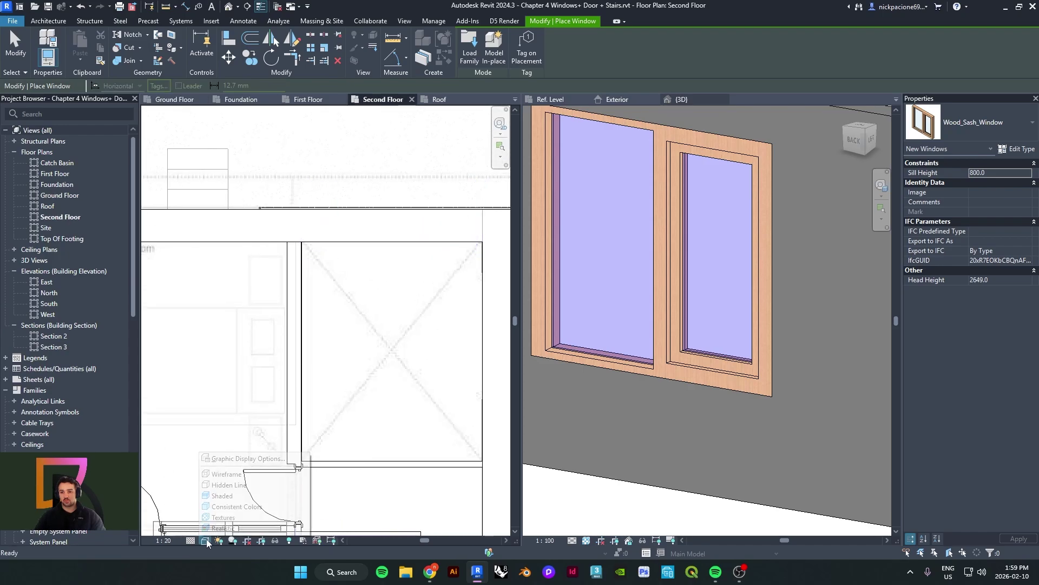
left_click(228, 475)
middle_click_drag(355, 249, 359, 293)
scroll(359, 291, "down", 3)
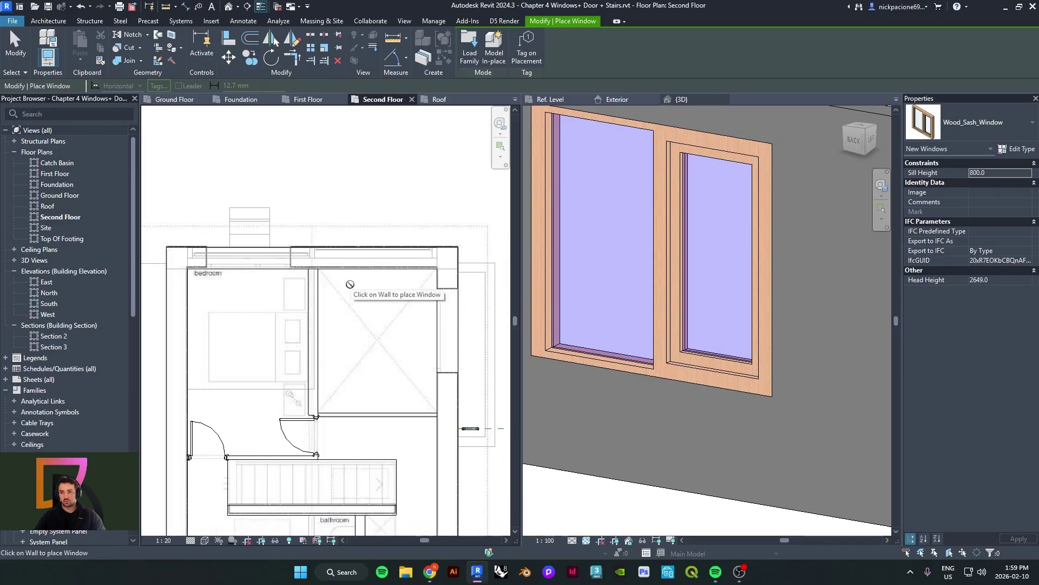
In the First Floor plan, place a Wood_Sash_Window in the exterior wall of the versatile space, over the underlay's opening
left_click(312, 100)
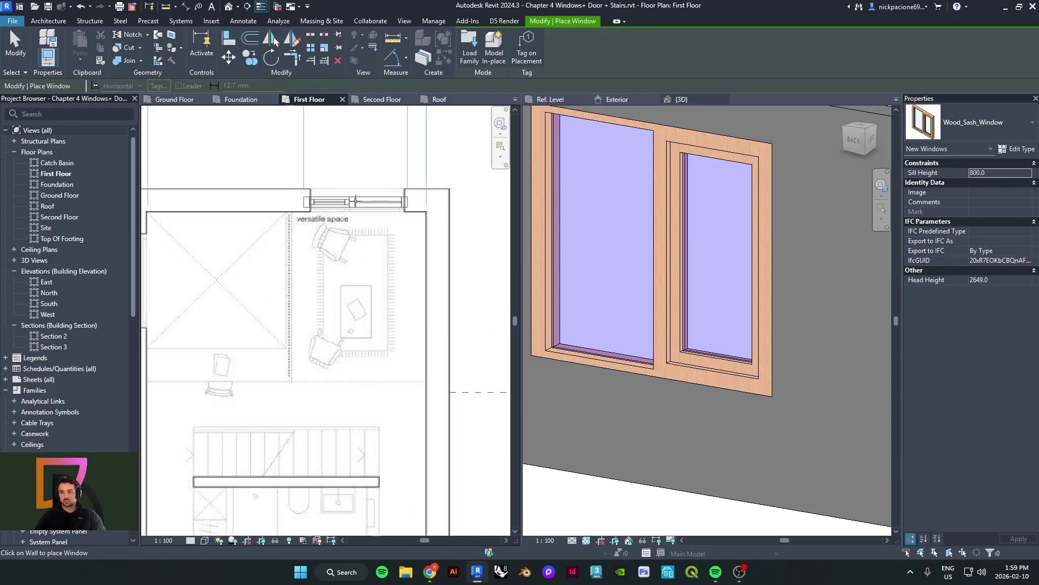
scroll(366, 201, "up", 2)
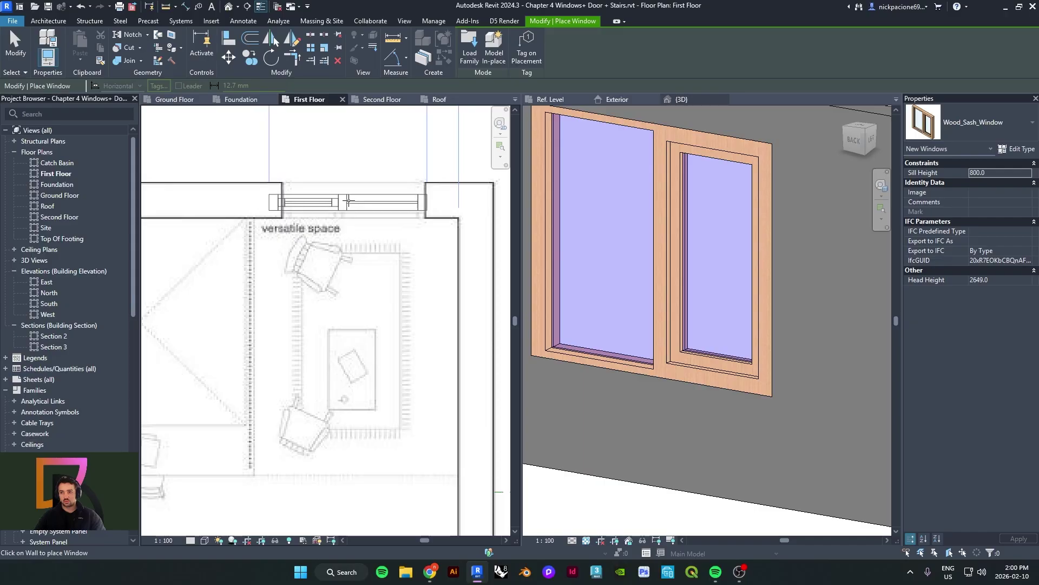
left_click(349, 201)
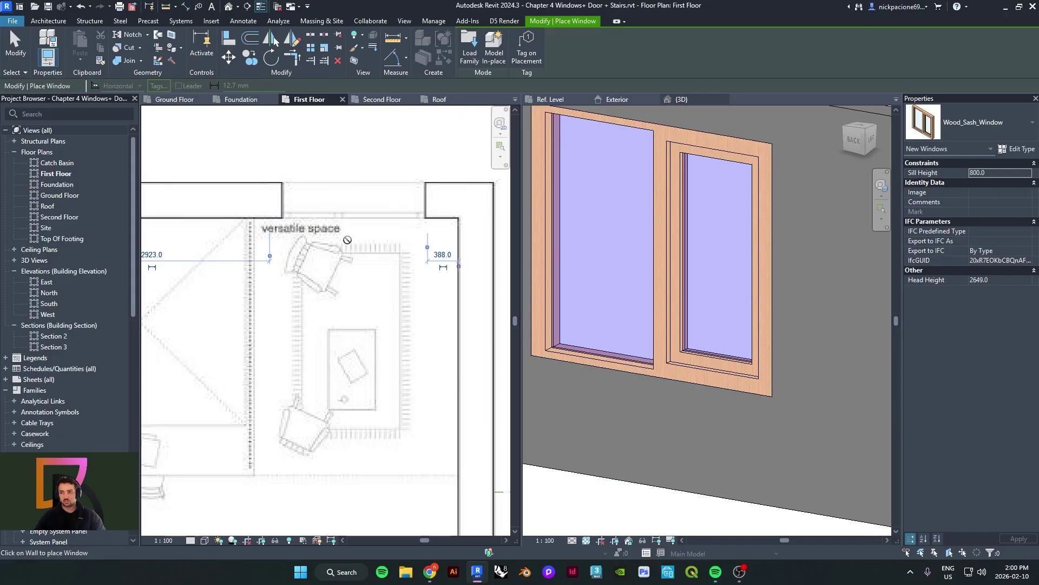
In the Second Floor plan, place a Wood_Sash_Window in the bedroom's exterior wall and end window placement
scroll(348, 240, "down", 1)
middle_click_drag(348, 242, 438, 240)
left_click(382, 100)
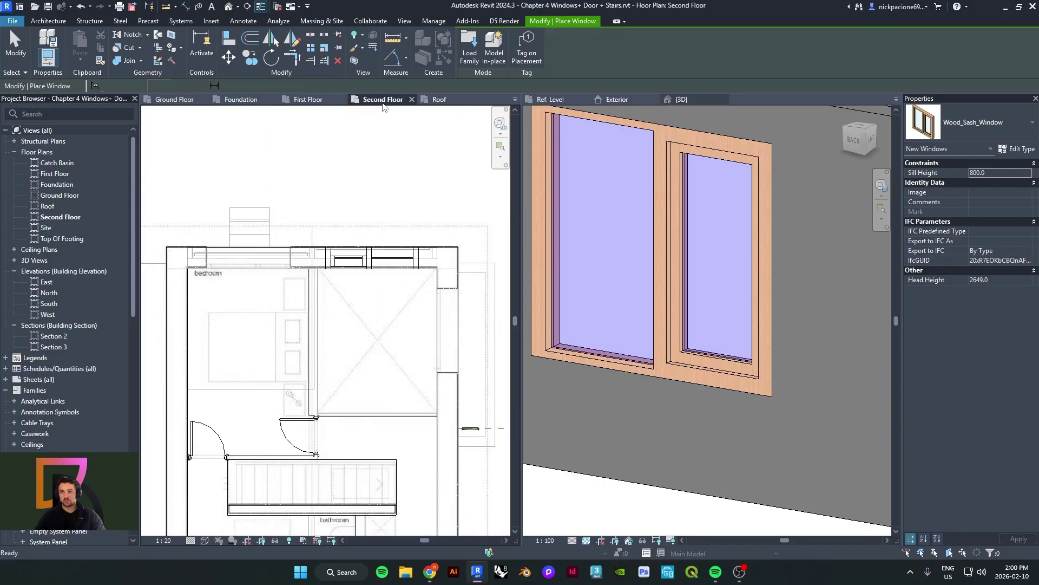
scroll(262, 255, "up", 2)
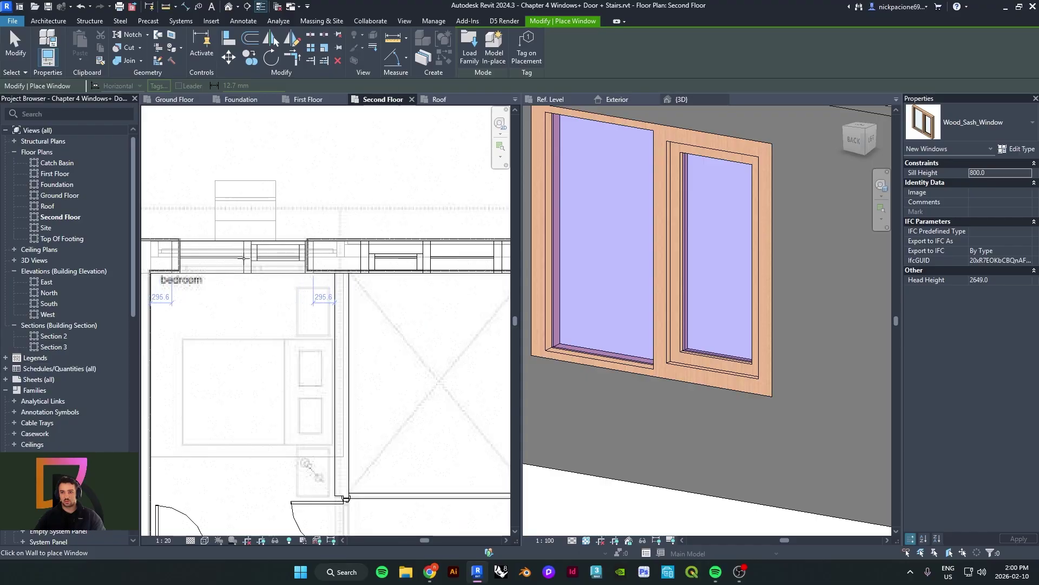
middle_click_drag(244, 258, 312, 265)
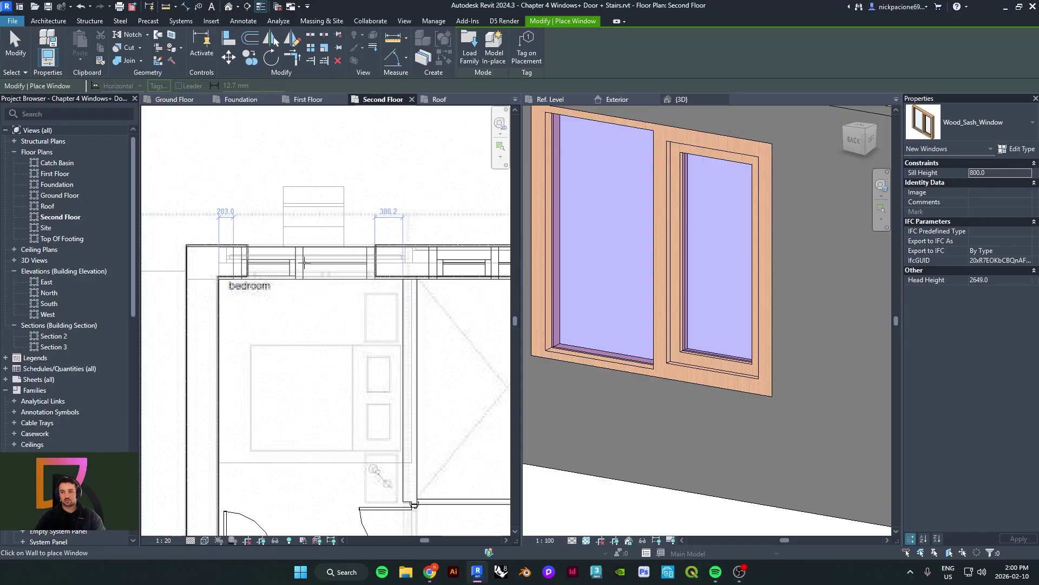
scroll(306, 264, "up", 1)
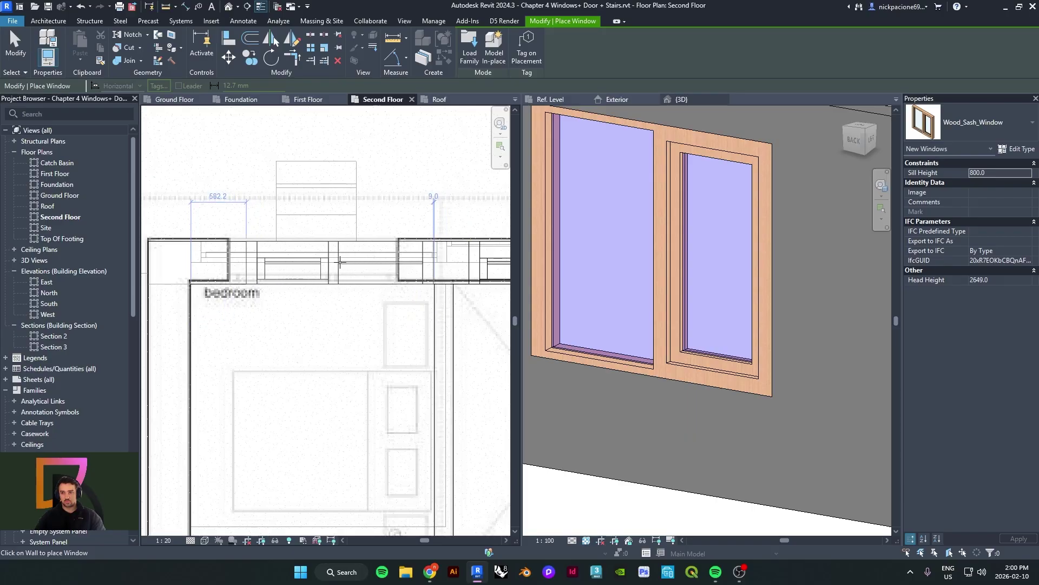
left_click(331, 265)
key("Escape")
key("Escape")
scroll(307, 263, "down", 2)
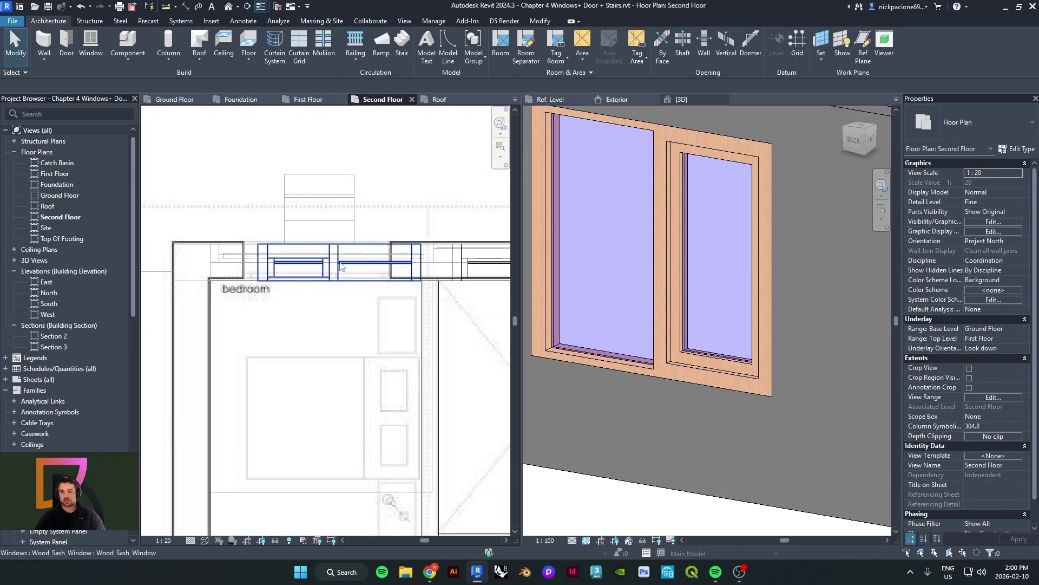
Examine the two placed windows in the Second Floor plan and in the project's 3D view
scroll(307, 263, "down", 3)
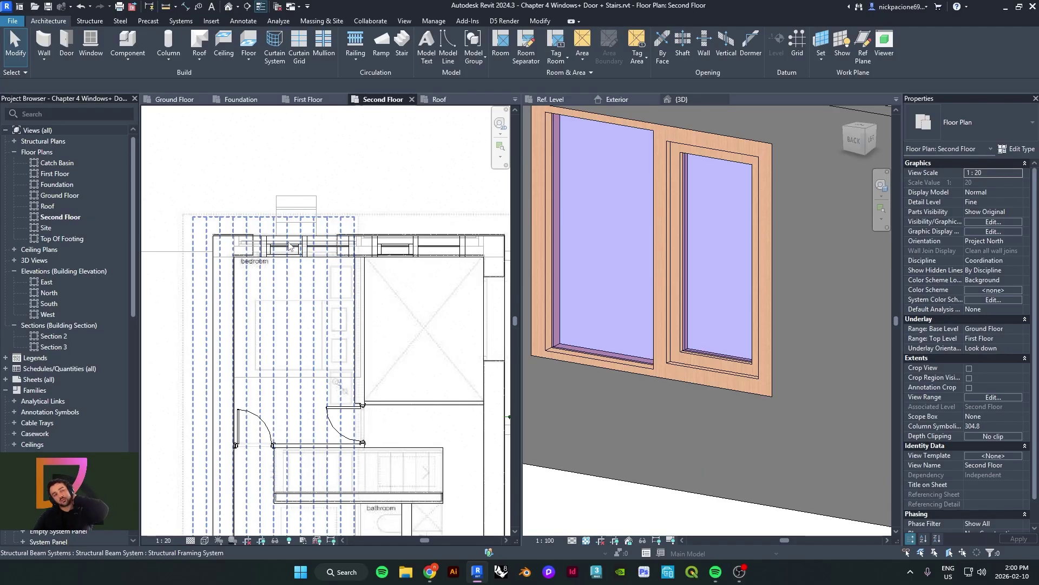
scroll(747, 267, "down", 4)
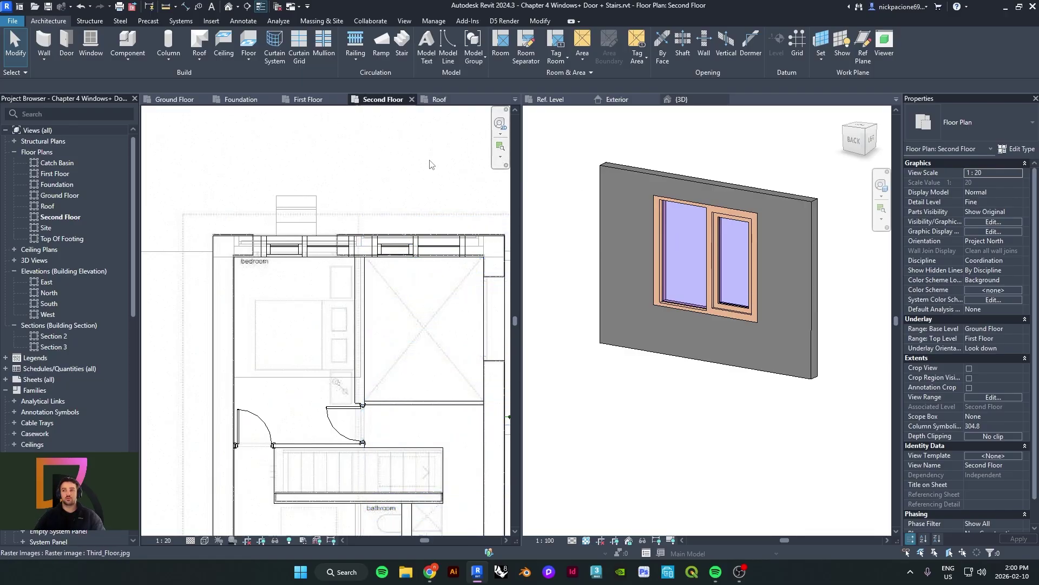
scroll(385, 188, "up", 3)
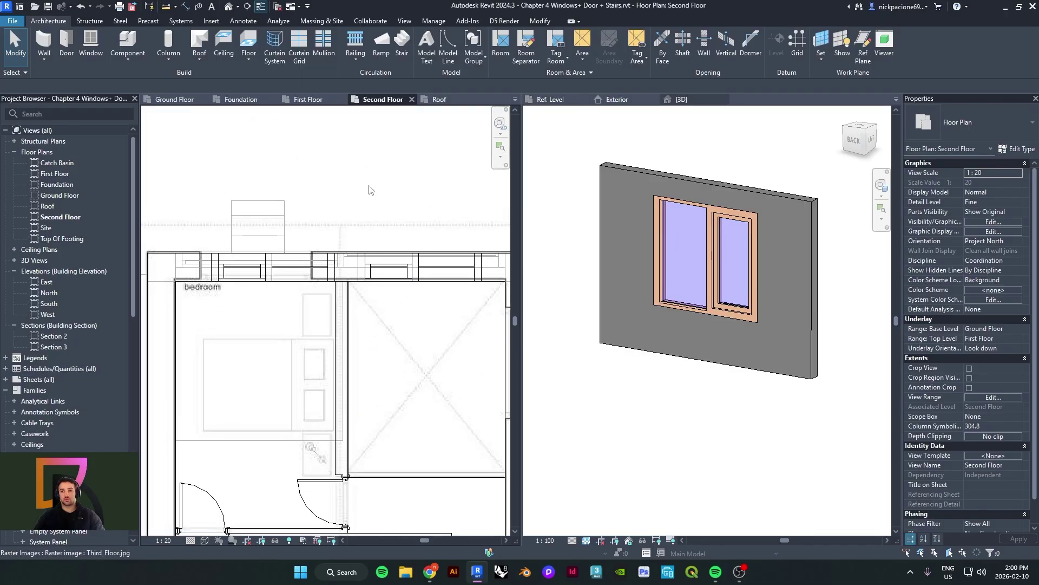
scroll(276, 222, "up", 2)
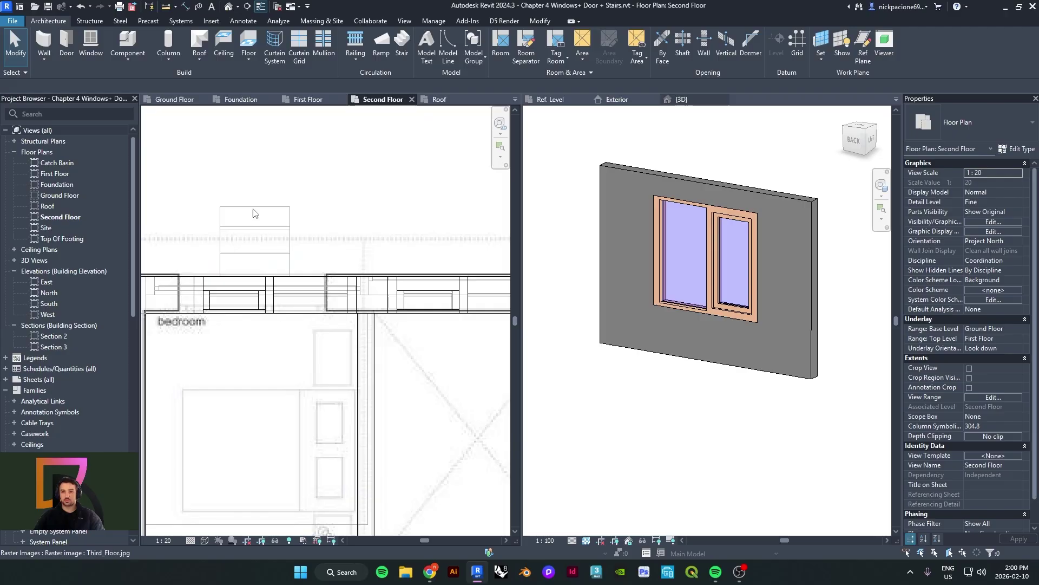
left_click(227, 8)
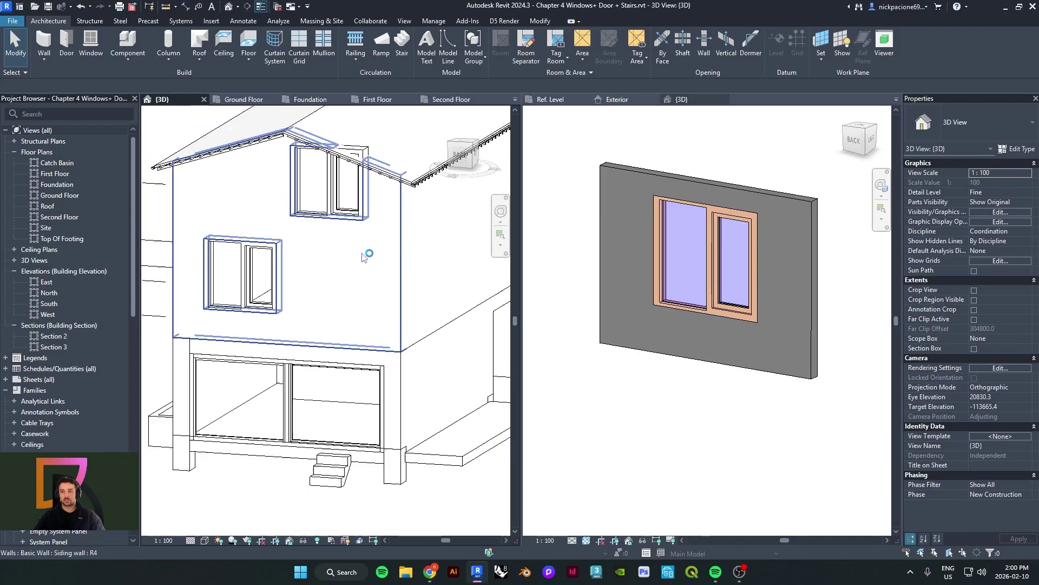
scroll(373, 255, "up", 4)
scroll(385, 264, "up", 2)
middle_click_drag(386, 264, 335, 341, "shift")
left_click(280, 334)
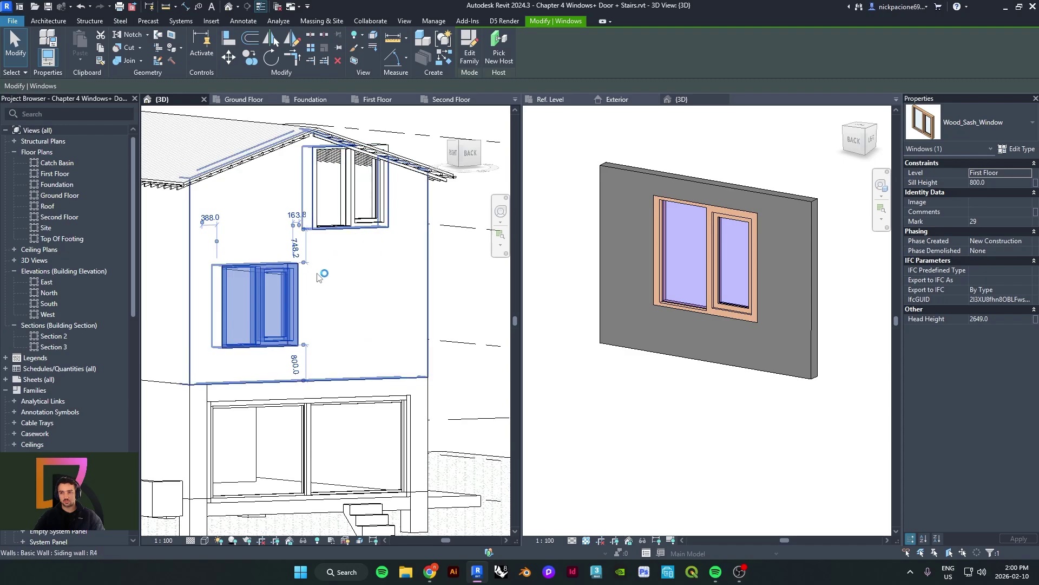
scroll(303, 304, "up", 1)
middle_click_drag(290, 319, 340, 299)
key("Escape")
scroll(341, 271, "up", 4)
middle_click_drag(250, 414, 392, 392, "shift")
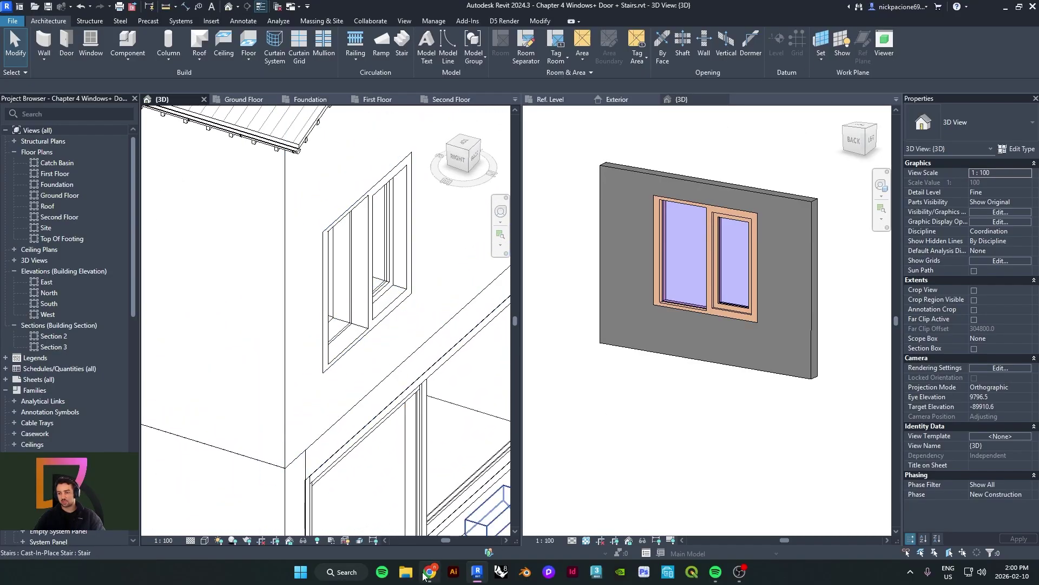
Switch to Chrome and enlarge the Dezeen article's lead photo of the house to check how its windows are arranged
mouse_move(427, 573)
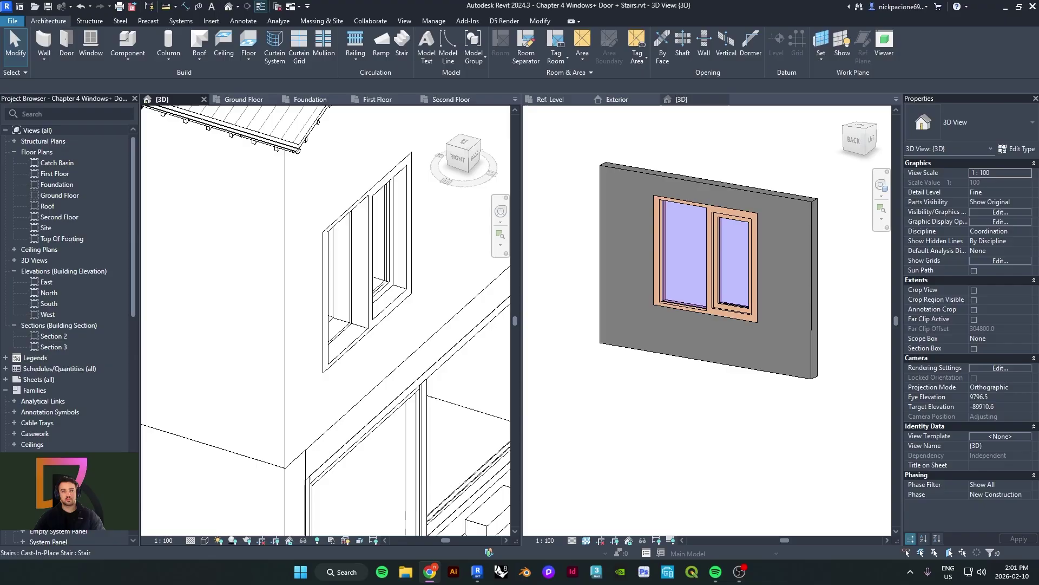
left_click_drag(0, 87, 485, 52)
double_click(485, 53)
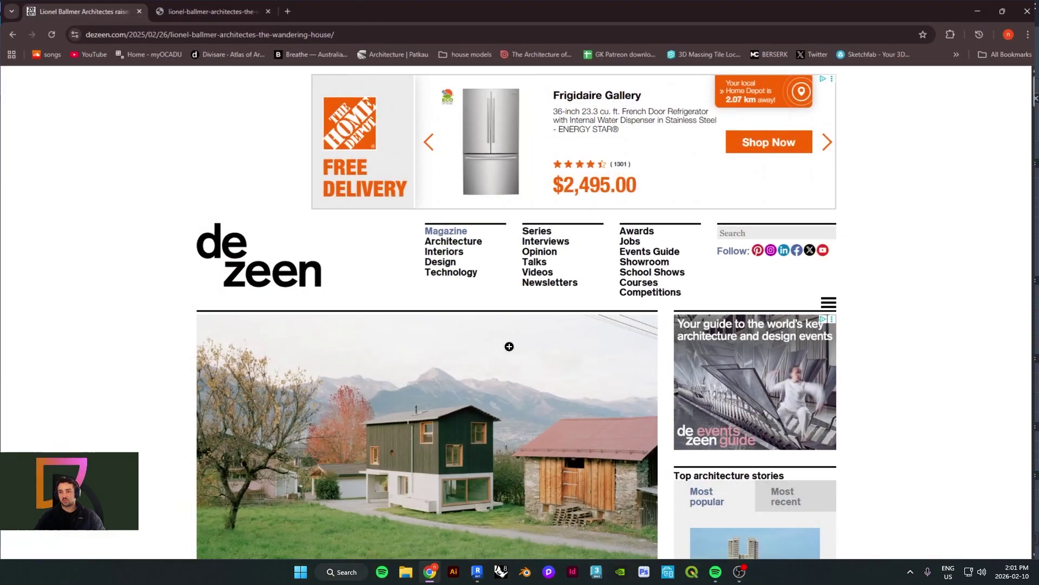
scroll(441, 434, "down", 4)
scroll(470, 428, "down", 12)
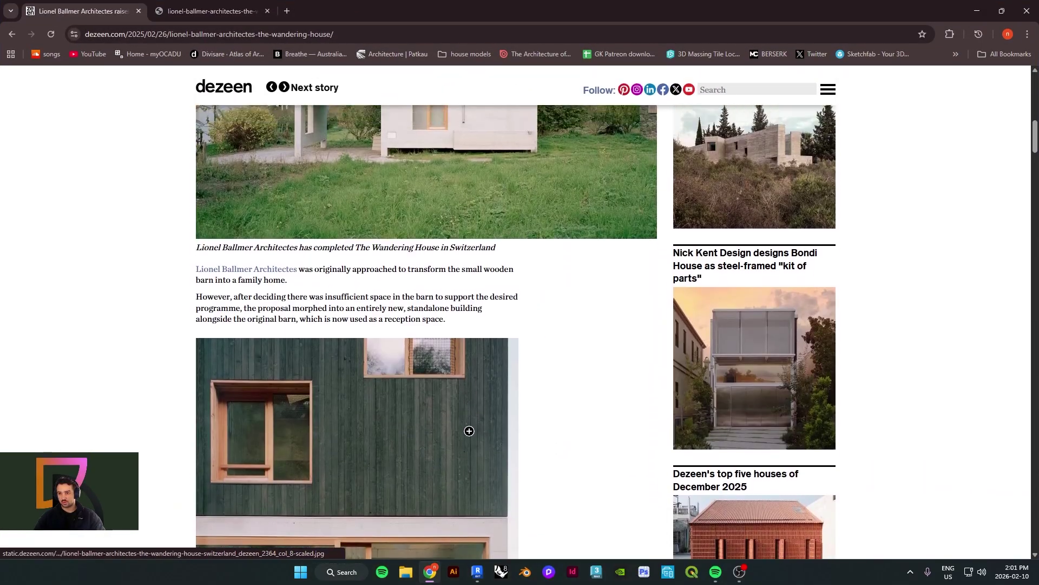
scroll(470, 430, "up", 16)
left_click(477, 418)
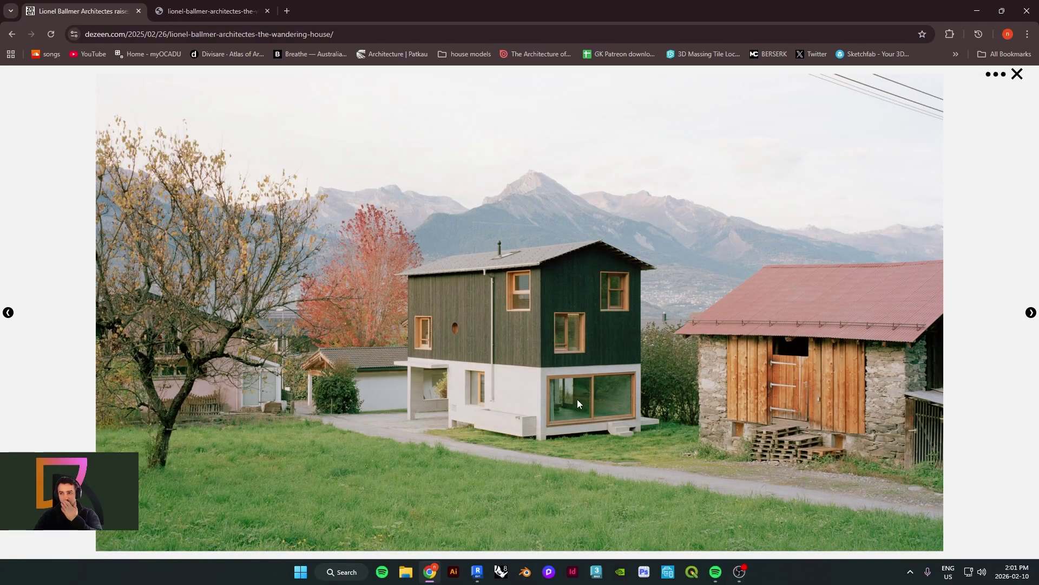
Switch to Revit and try to mirror the first-floor Wood_Sash_Window in the project's 3D view
left_click(478, 578)
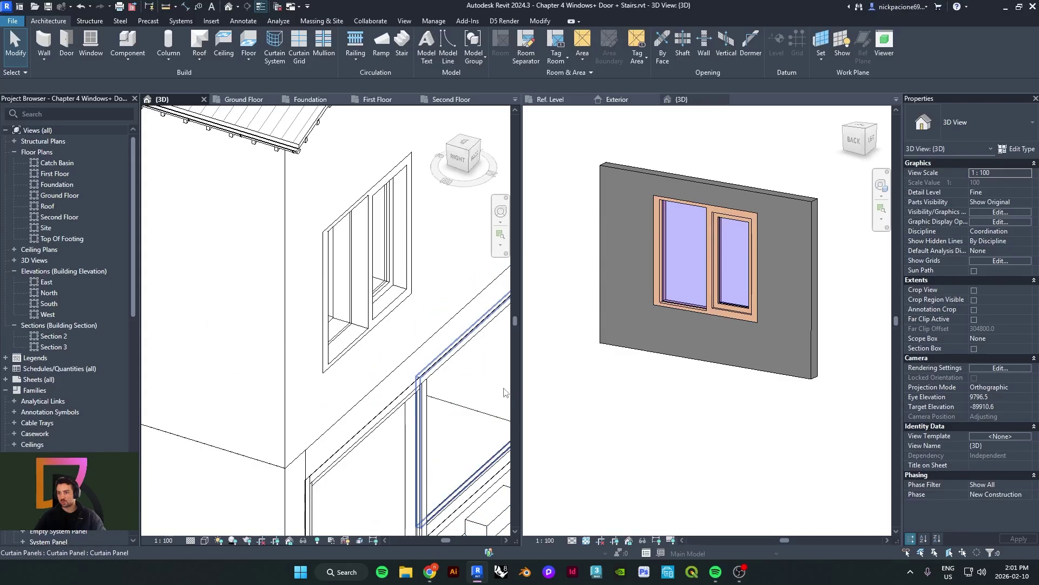
scroll(349, 344, "up", 5)
left_click(350, 344)
middle_click_drag(349, 344, 337, 323, "shift")
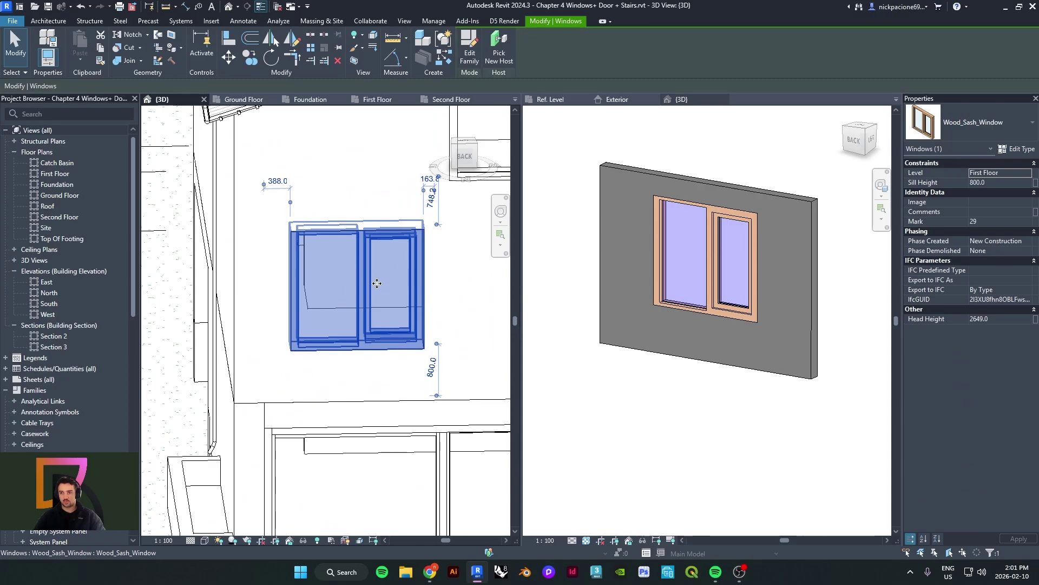
scroll(377, 283, "up", 1)
key("m")
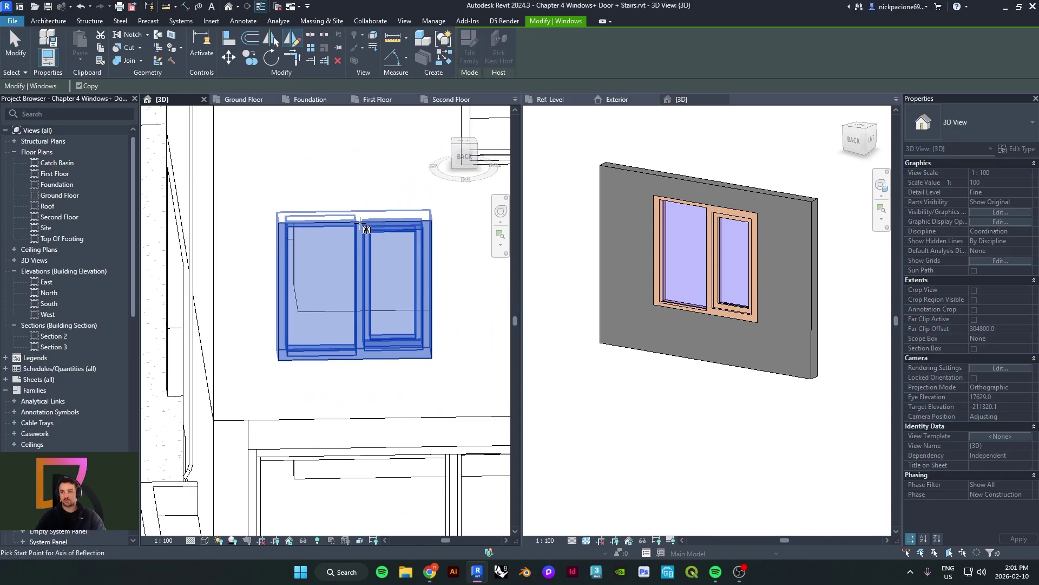
scroll(378, 295, "down", 2)
left_click(462, 156)
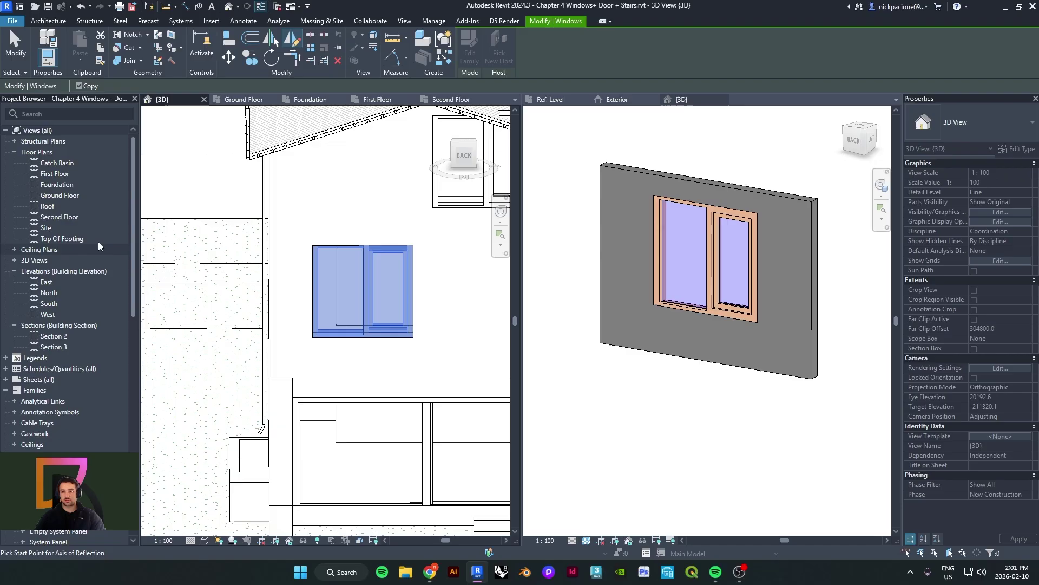
In the North elevation, mirror the first-floor Wood_Sash_Window about a vertical axis through its middle, without keeping a copy
double_click(59, 293)
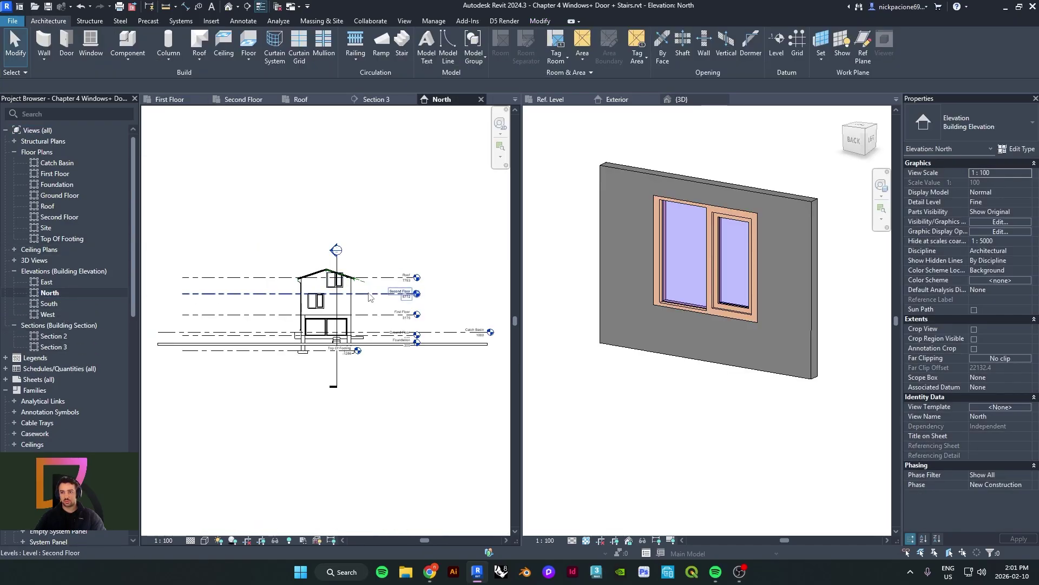
scroll(369, 297, "up", 5)
left_click(330, 297)
key("d")
key("m")
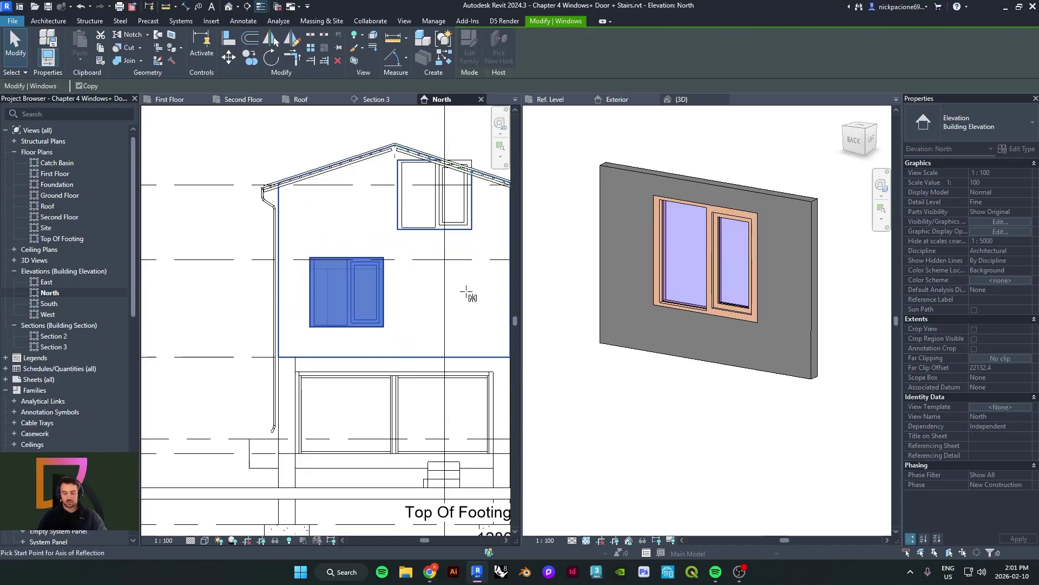
scroll(444, 257, "up", 1)
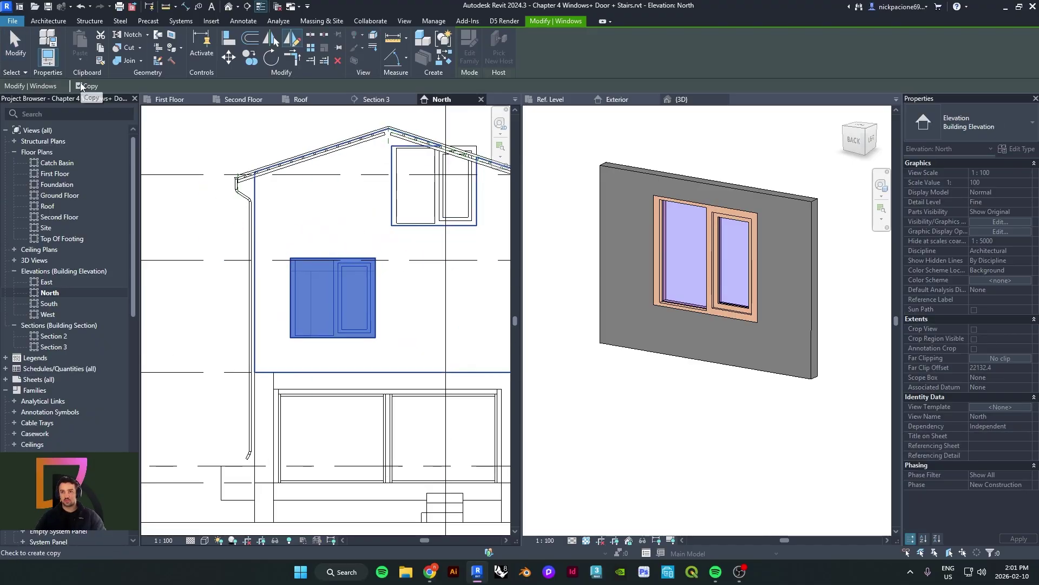
scroll(371, 283, "up", 2)
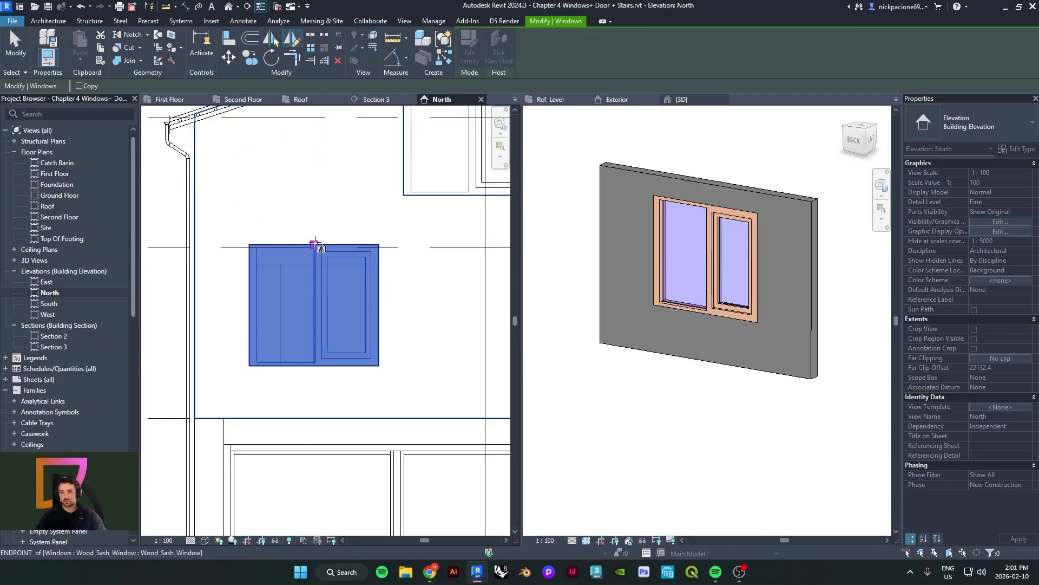
left_click(314, 243)
left_click(314, 381)
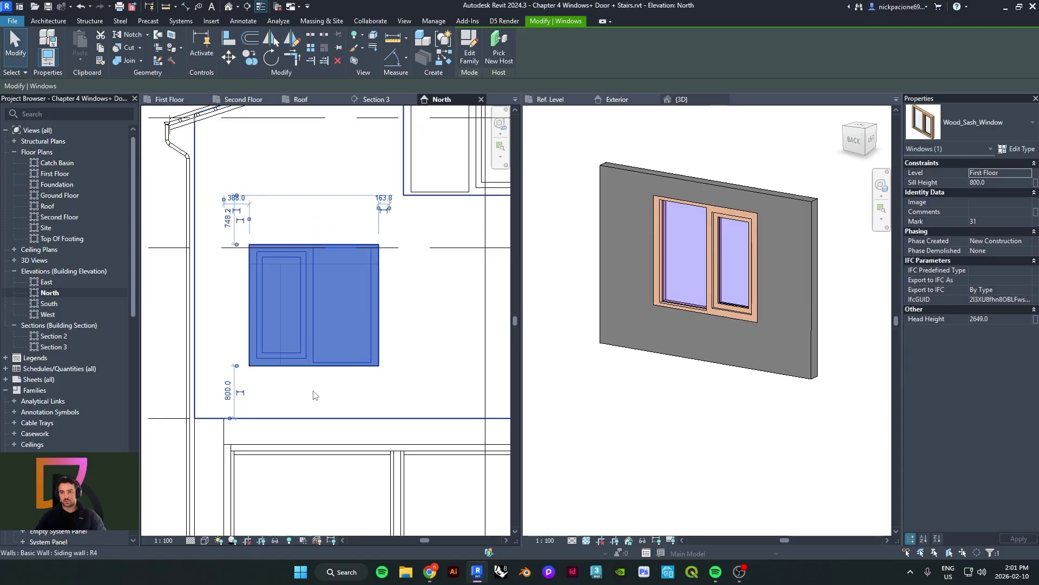
scroll(325, 347, "down", 4)
key("Escape")
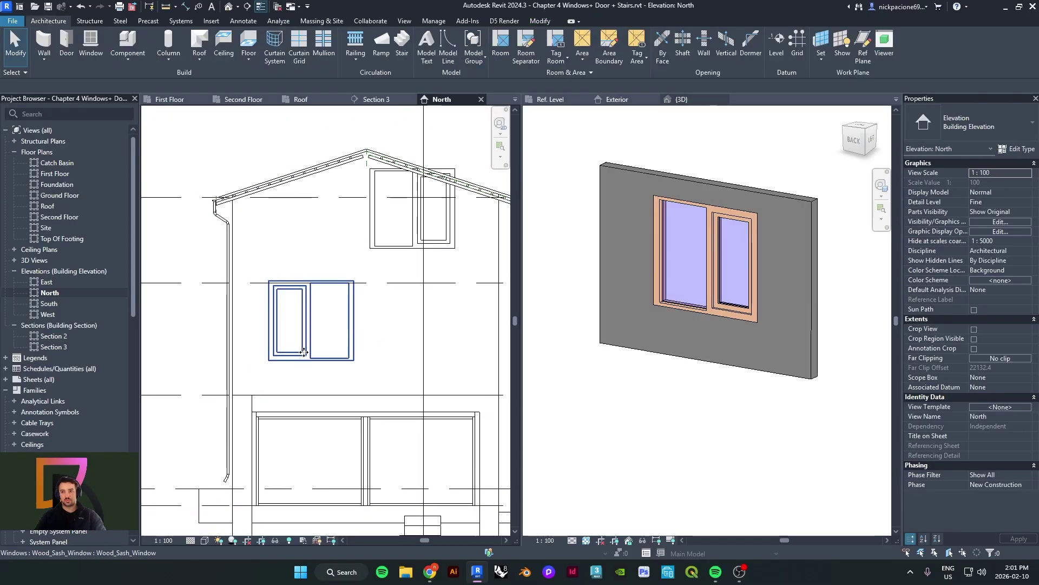
In the North elevation, set the second-floor Wood_Sash_Window's sill height to 100
scroll(319, 352, "down", 1)
left_click(334, 341)
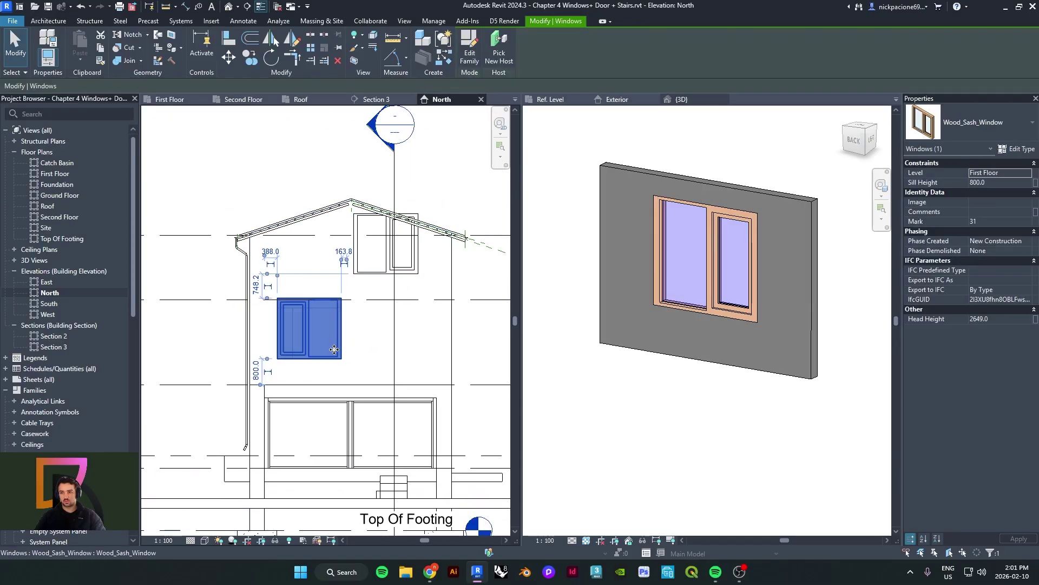
middle_click_drag(349, 351, 334, 352)
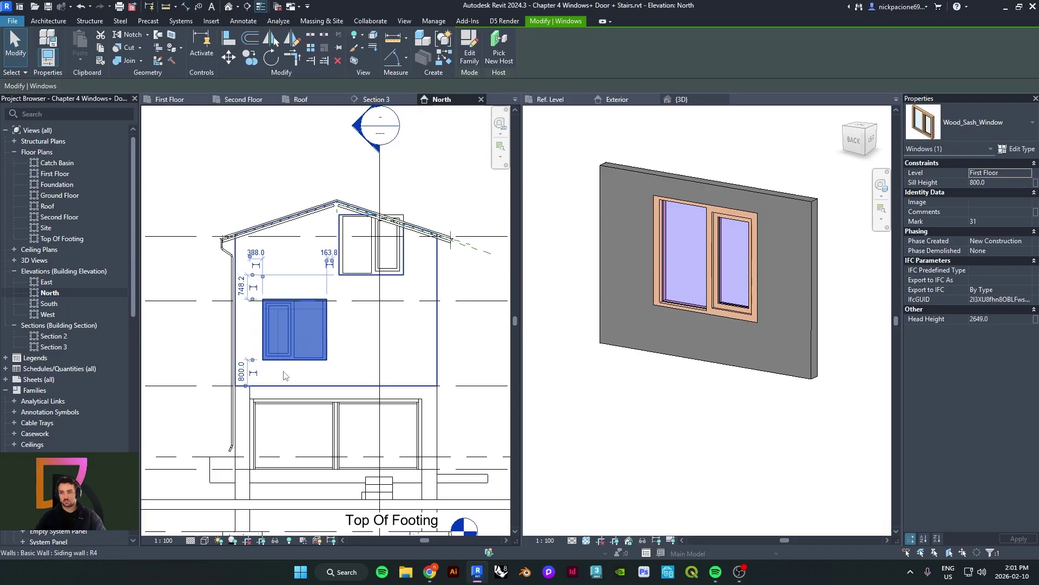
key("Escape")
left_click(362, 259)
scroll(384, 295, "up", 2)
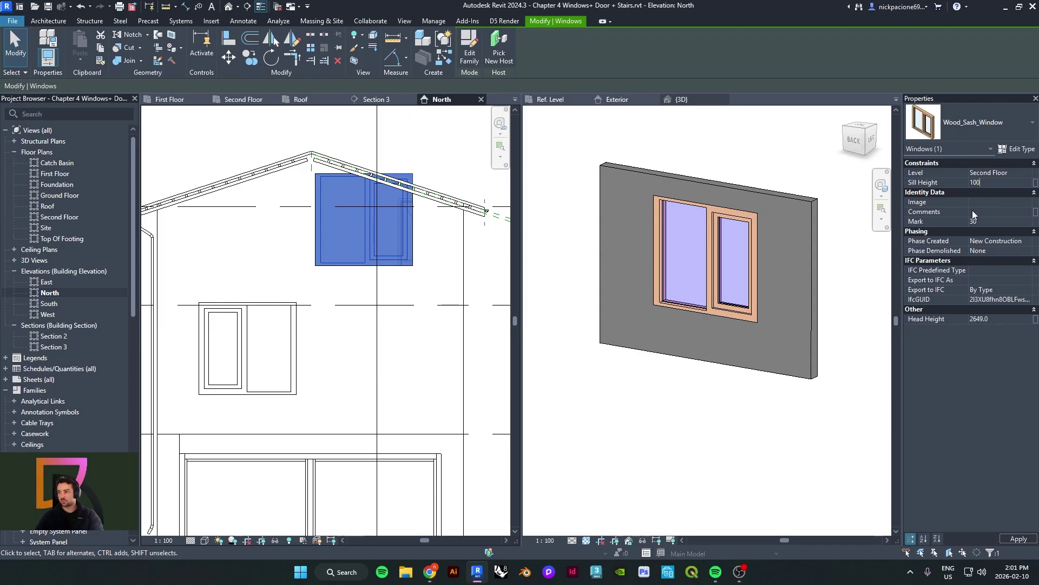
left_click(477, 316)
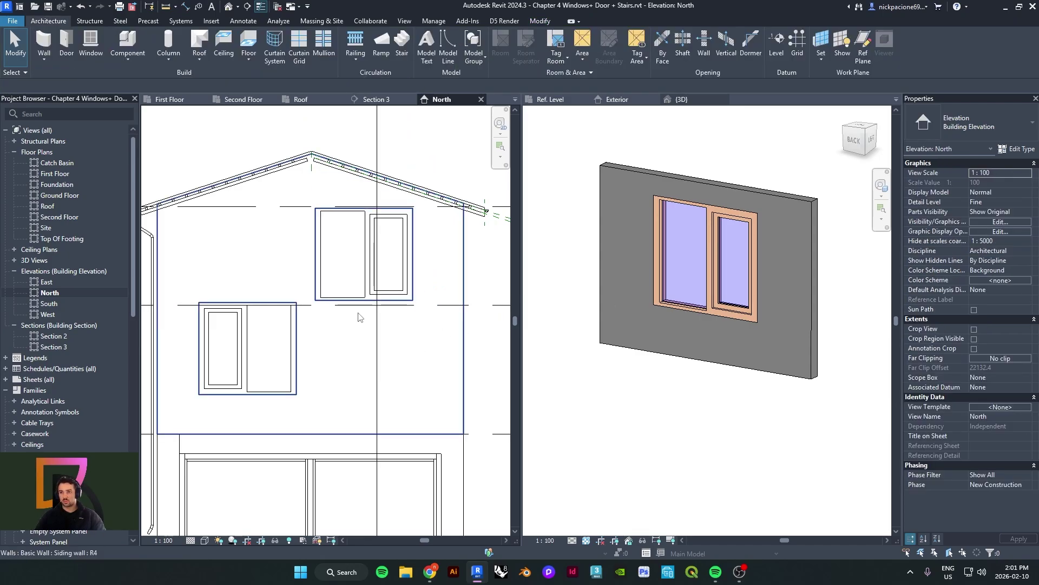
scroll(360, 317, "down", 2)
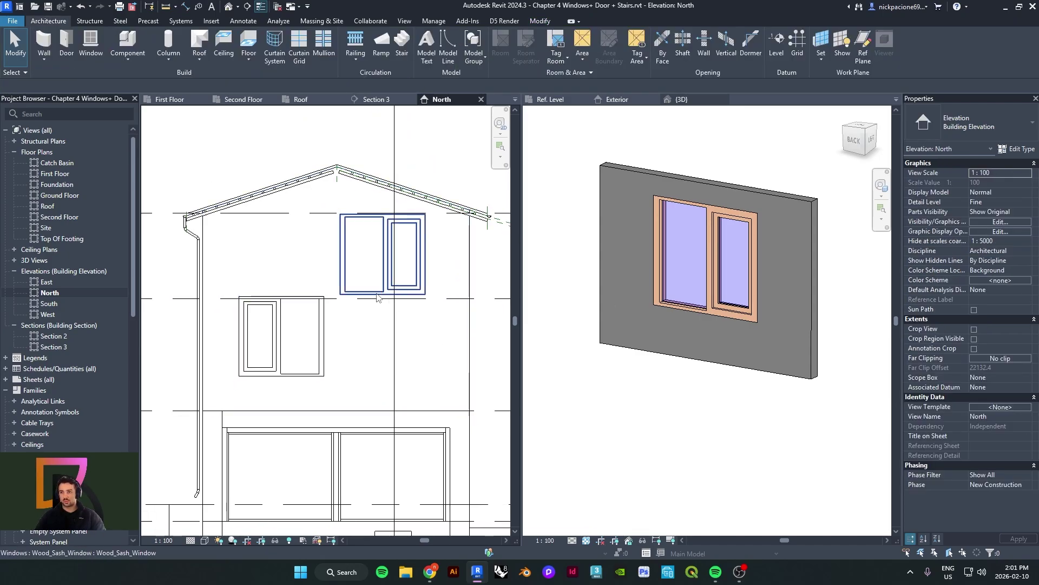
Compare the two windows in Revit's 3D view with the house photo in Chrome, ending back in Revit
left_click(430, 572)
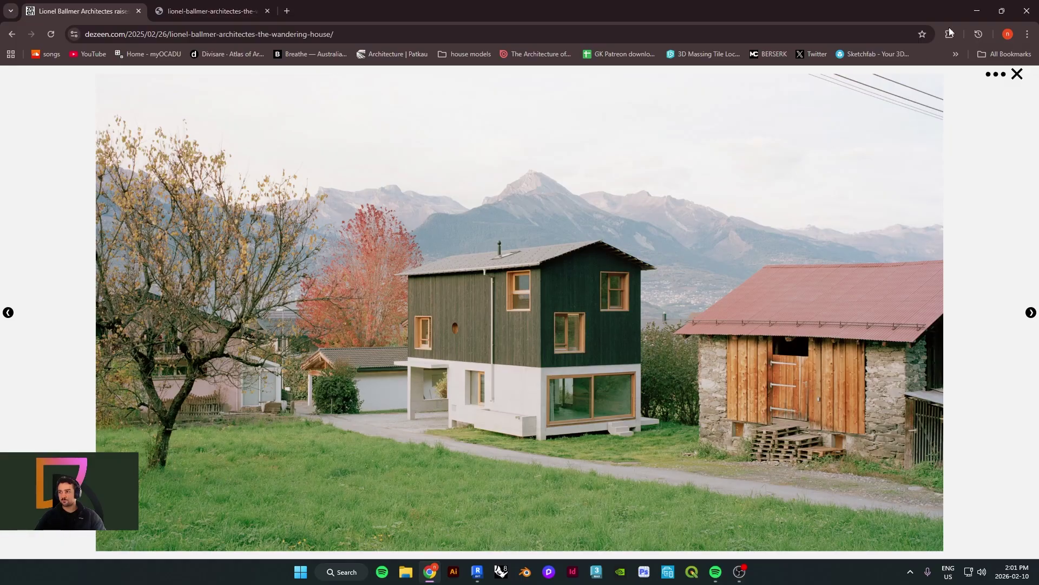
left_click(970, 12)
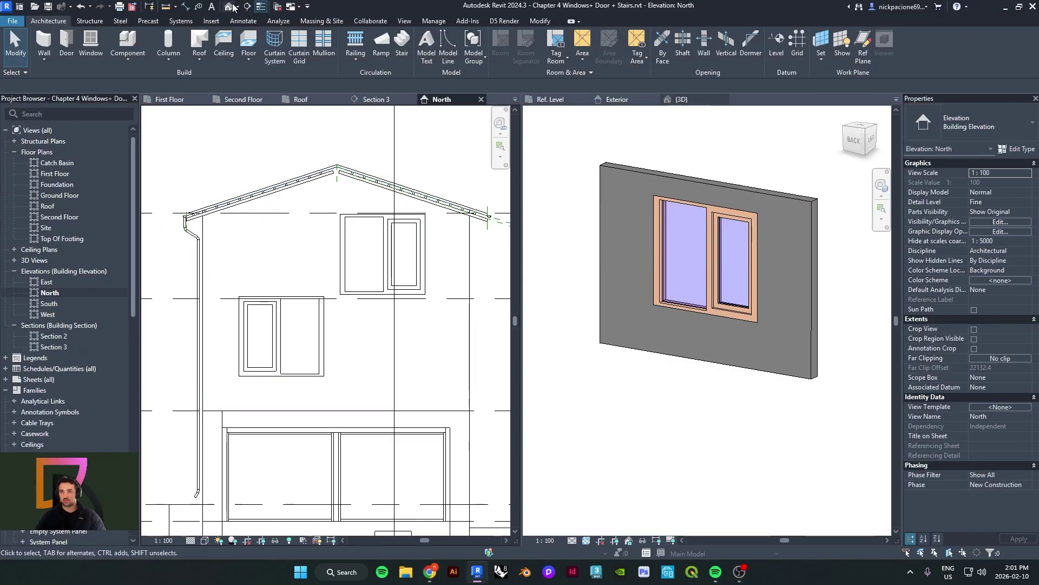
left_click(233, 6)
scroll(317, 347, "up", 4)
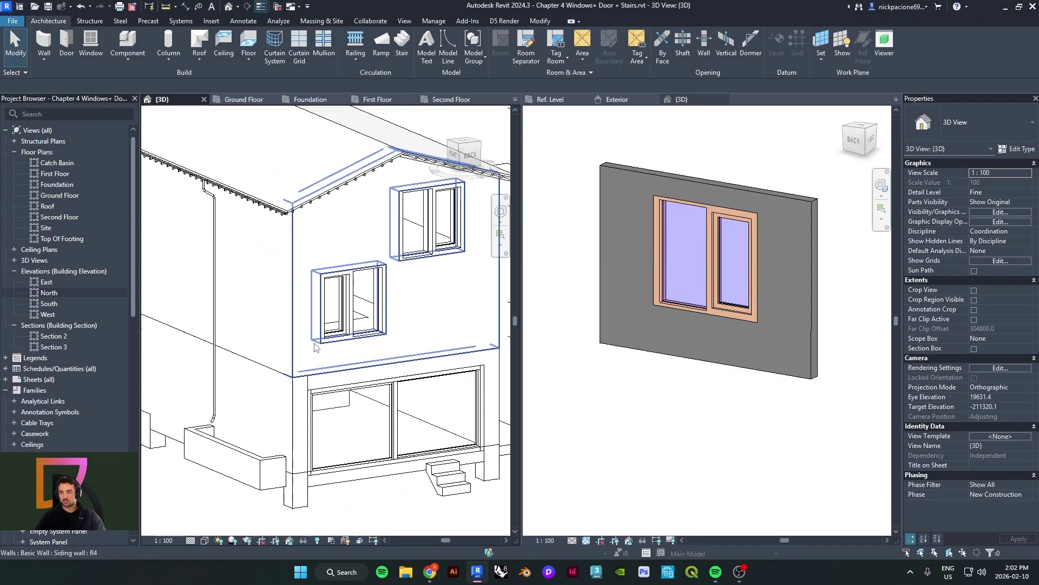
scroll(317, 347, "down", 5)
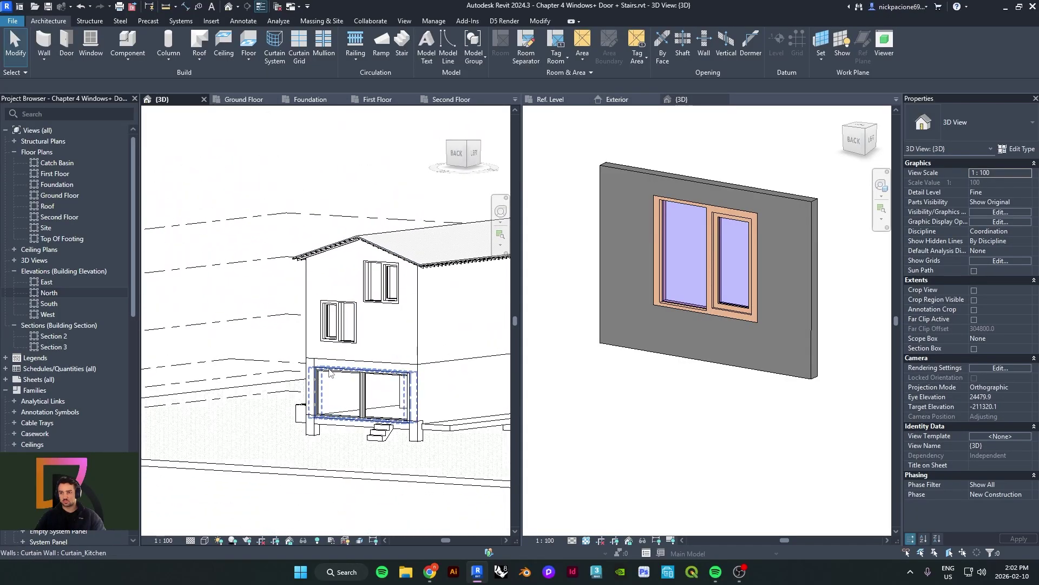
middle_click_drag(342, 360, 390, 289)
scroll(311, 308, "up", 2)
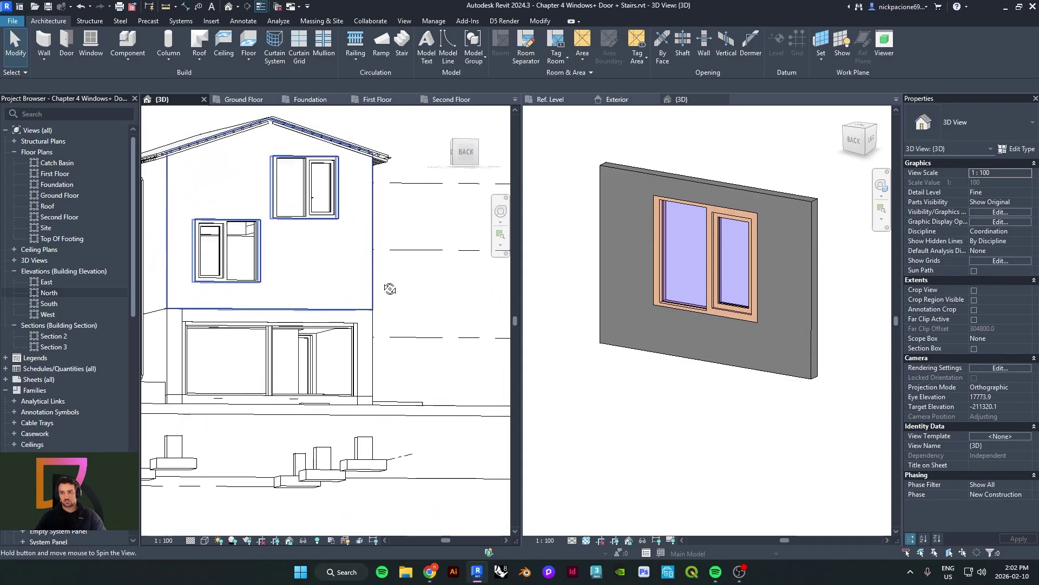
left_click(430, 574)
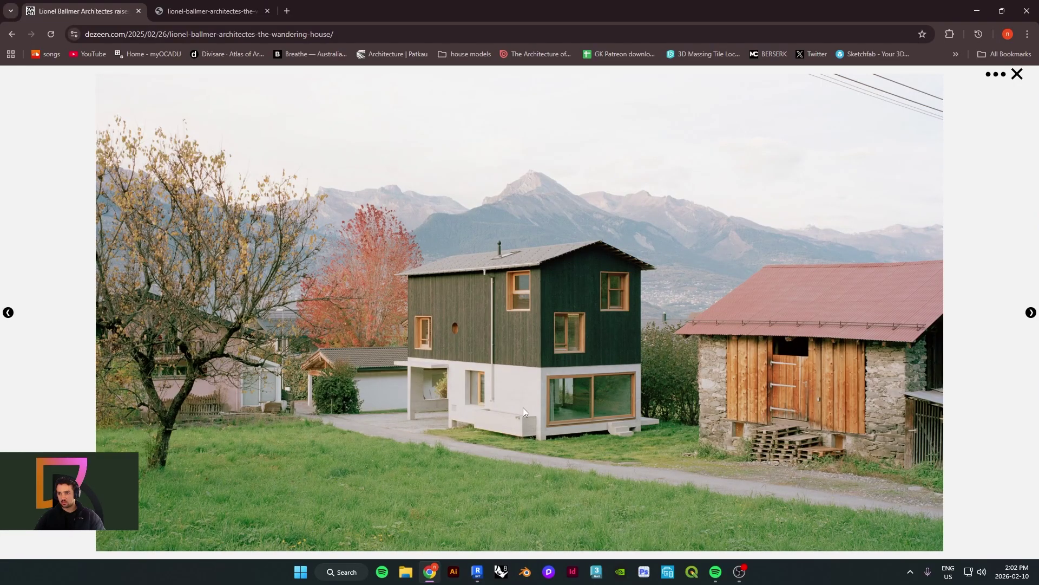
left_click(976, 16)
Examine the upper and lower sash windows on the gable wall from several angles in the 3D view
middle_click_drag(323, 297, 298, 297, "shift")
left_click(329, 184)
scroll(304, 225, "up", 2)
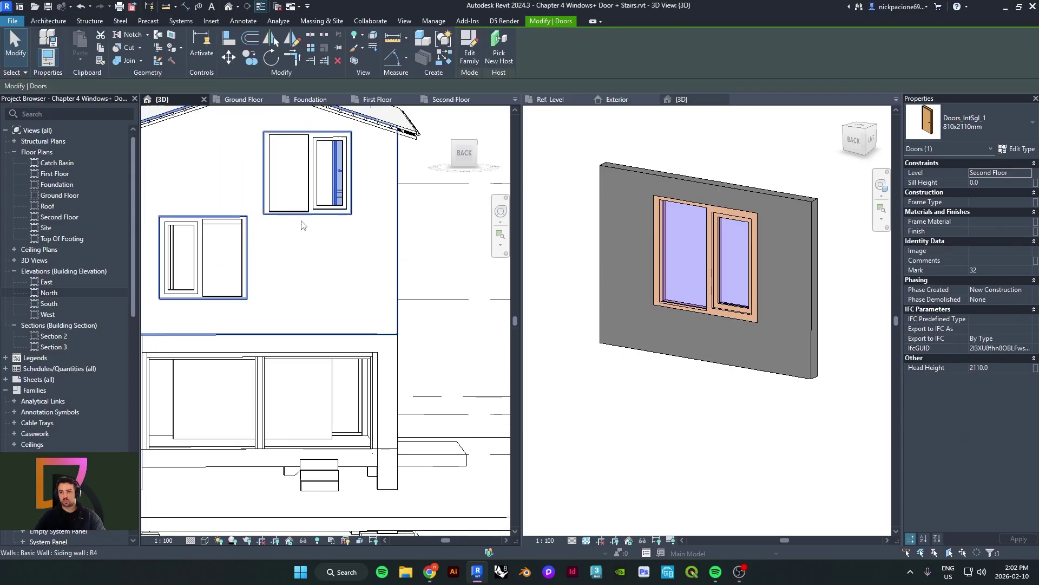
left_click(306, 214)
middle_click_drag(332, 256, 341, 281)
scroll(342, 281, "up", 1)
middle_click_drag(397, 249, 411, 249, "shift")
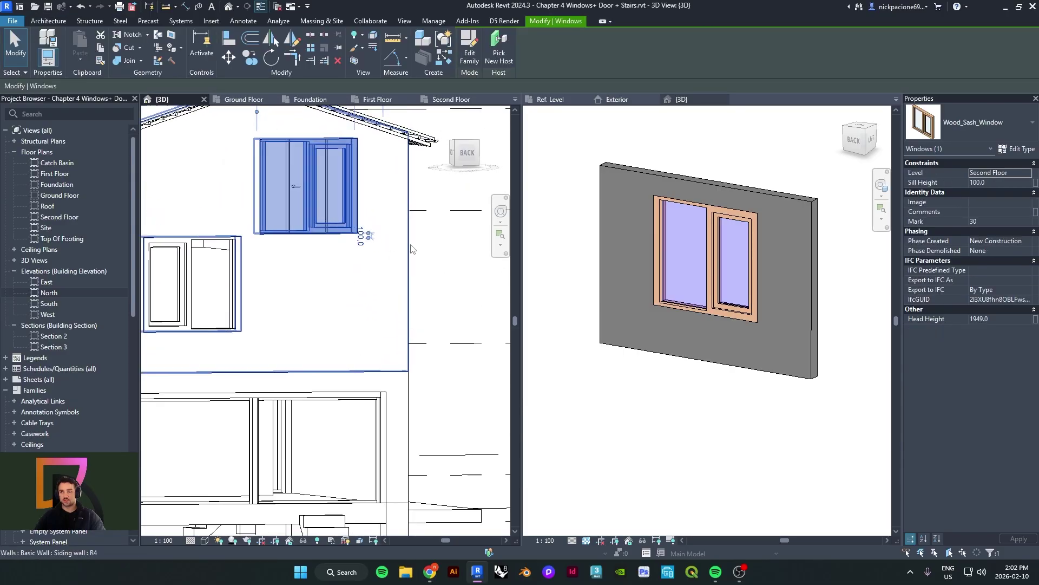
scroll(279, 359, "down", 1)
middle_click_drag(281, 361, 382, 389, "shift")
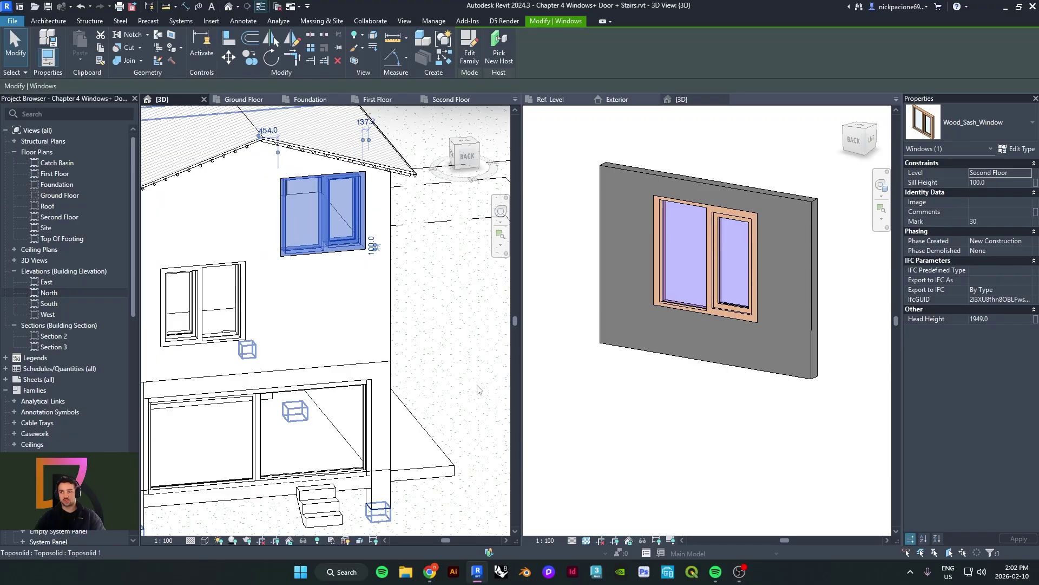
middle_click_drag(477, 390, 336, 355, "shift")
left_click(334, 353)
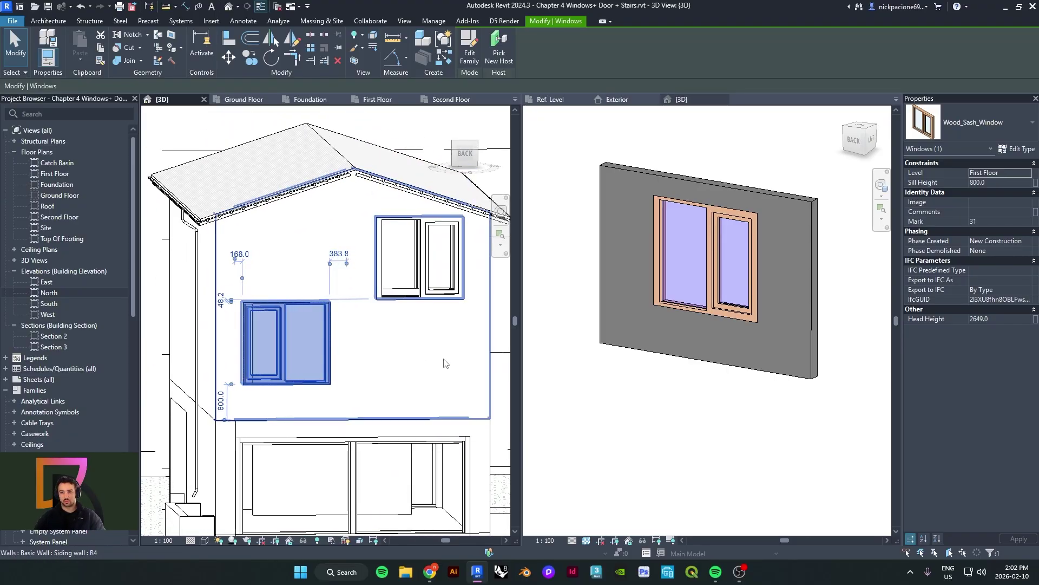
key("Escape")
middle_click_drag(448, 294, 340, 447, "shift")
scroll(301, 422, "down", 1)
middle_click_drag(340, 446, 360, 354)
Set the 3D view's visual style to Consistent Colors and view the house's long side facade
left_click(206, 540)
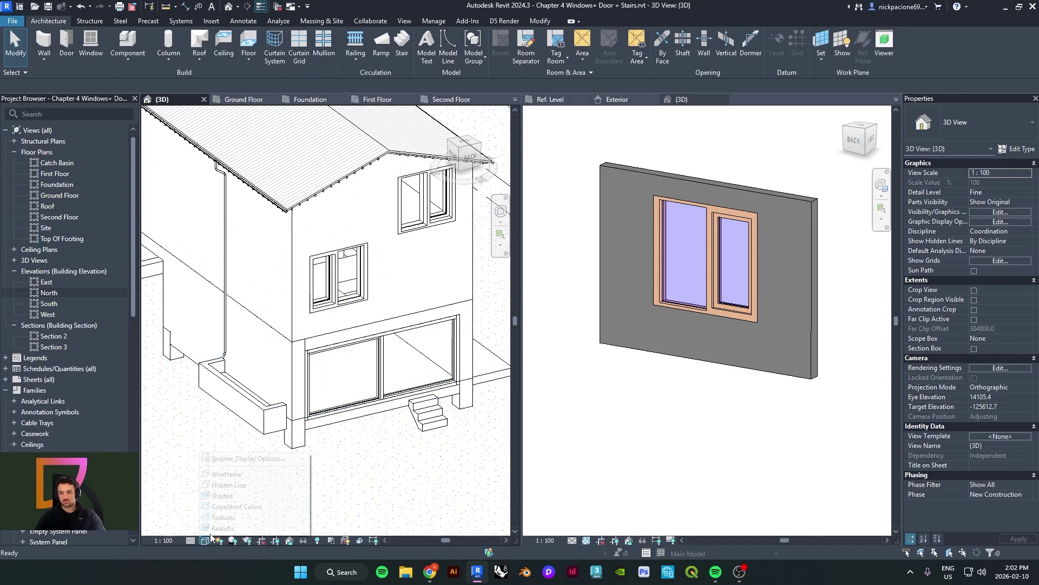
left_click(238, 507)
middle_click_drag(336, 403, 297, 411, "shift")
scroll(310, 366, "up", 3)
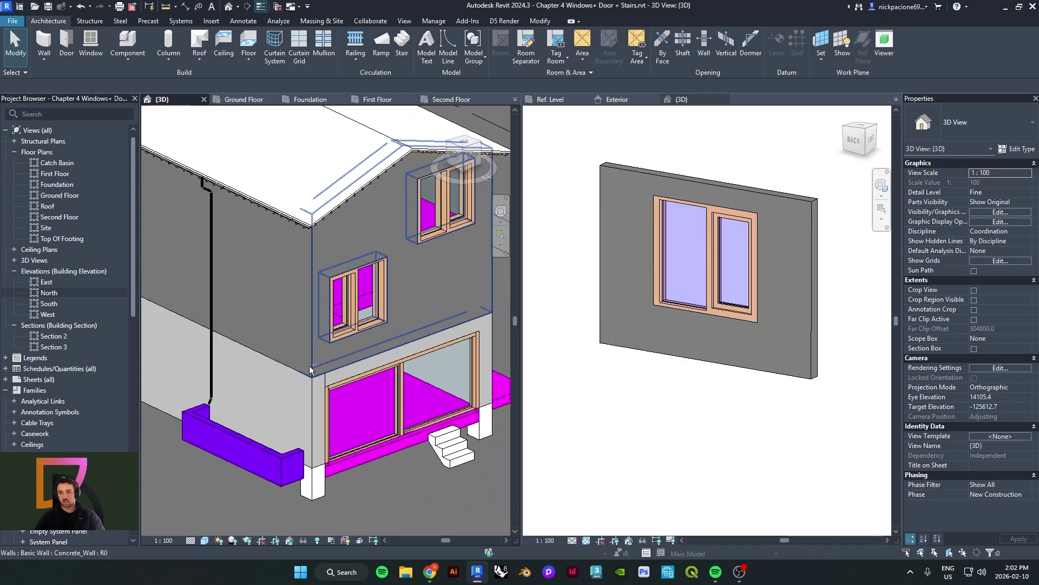
middle_click_drag(310, 366, 355, 369, "shift")
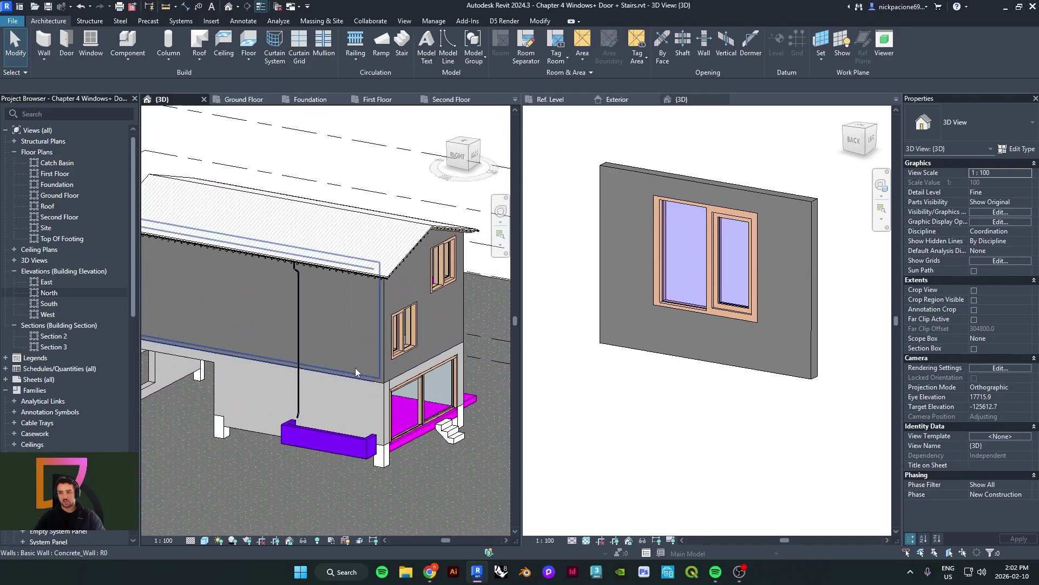
middle_click_drag(337, 420, 393, 422)
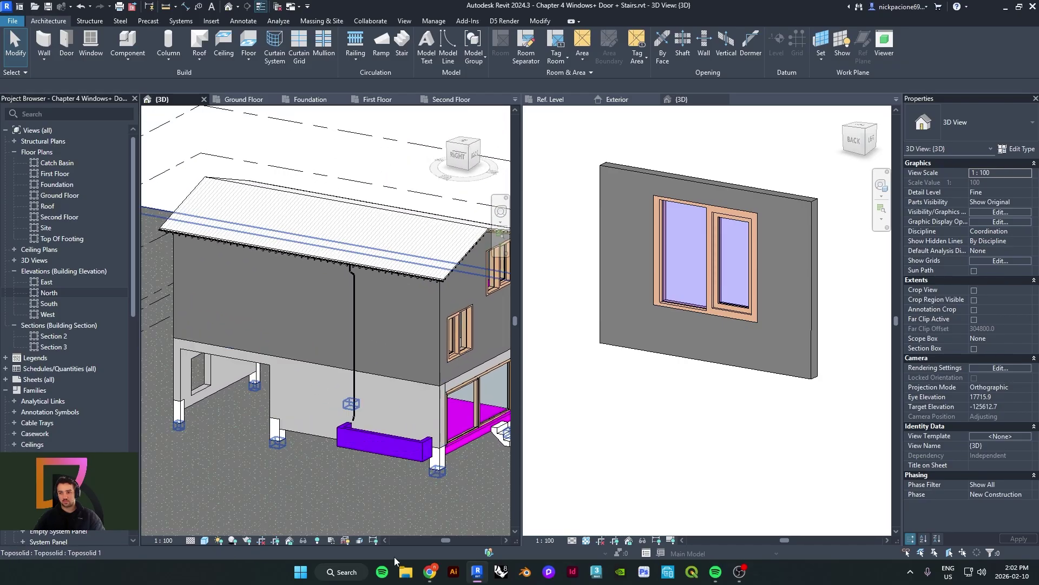
Examine the house's long side facade and its window positions in the article photos in Chrome, ending back in Revit
left_click(428, 575)
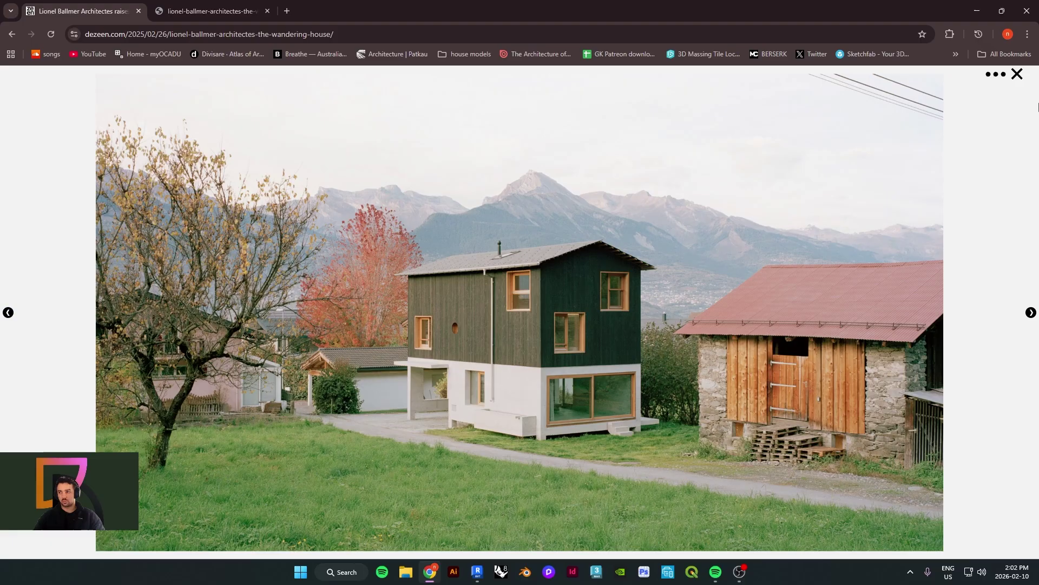
left_click(1017, 74)
scroll(413, 401, "down", 10)
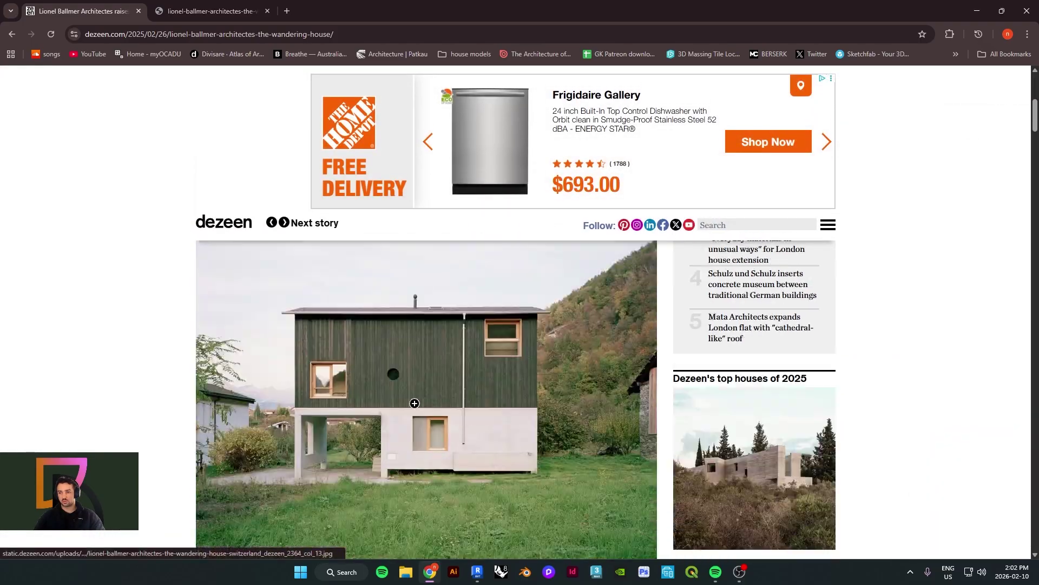
scroll(414, 404, "down", 7)
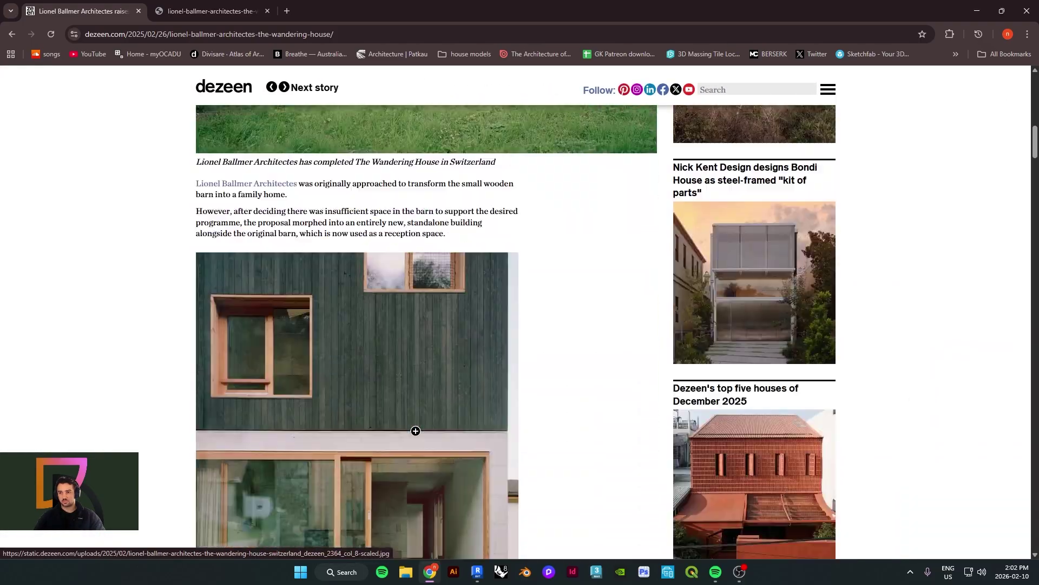
scroll(415, 430, "down", 15)
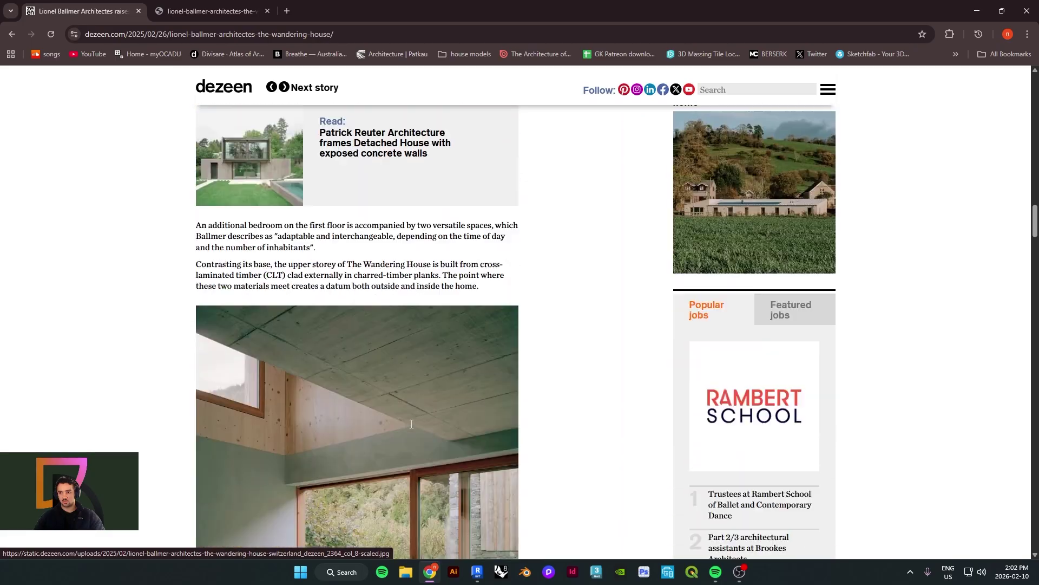
scroll(412, 425, "down", 20)
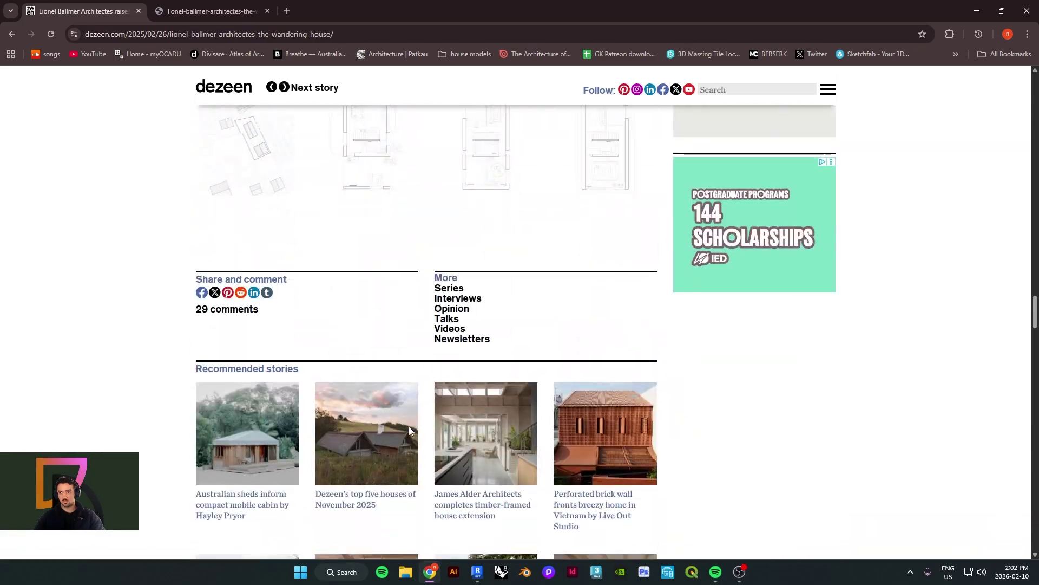
scroll(409, 429, "up", 15)
scroll(411, 426, "down", 8)
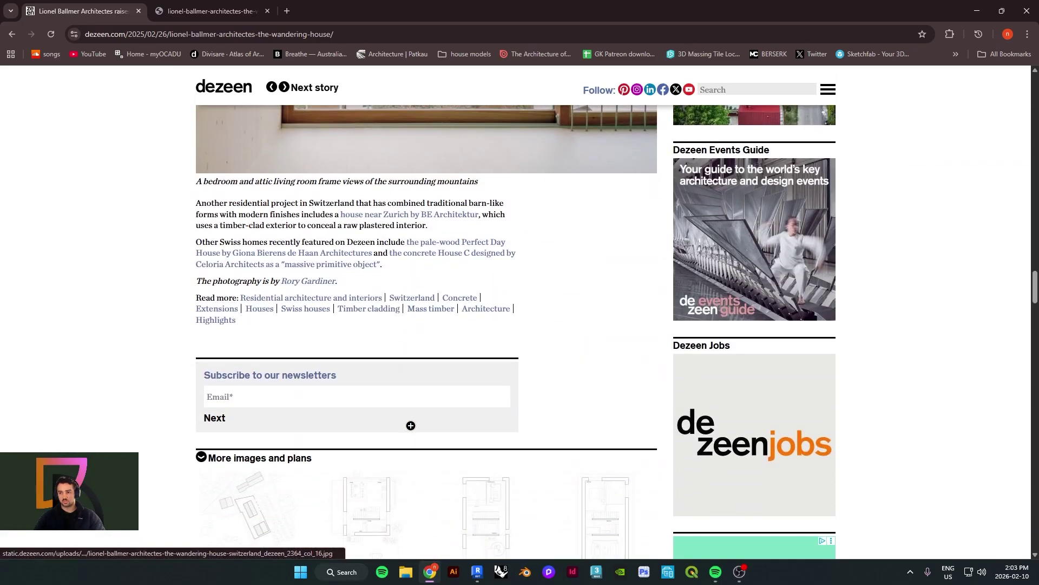
scroll(410, 426, "up", 15)
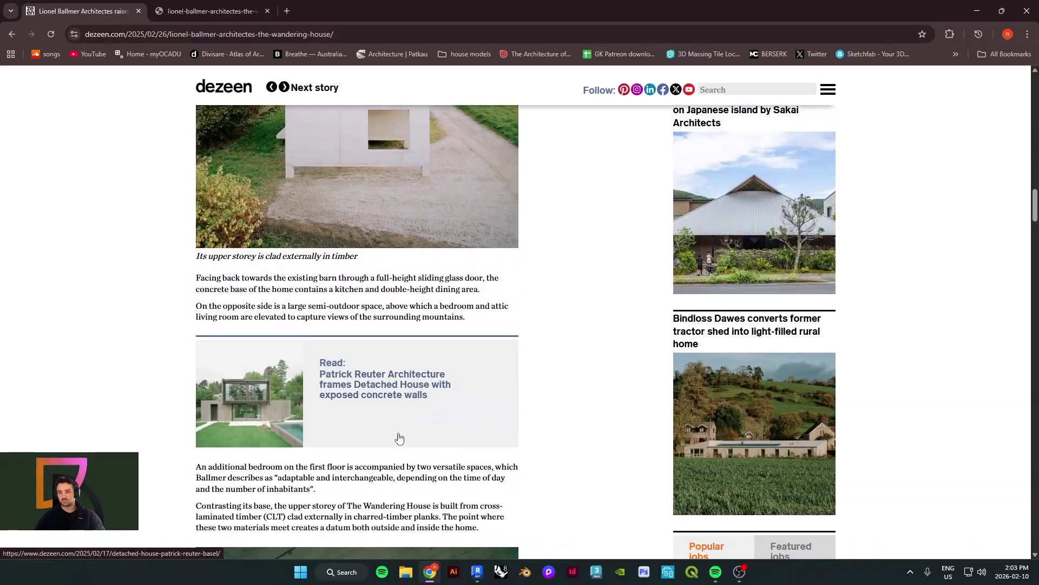
scroll(399, 437, "up", 15)
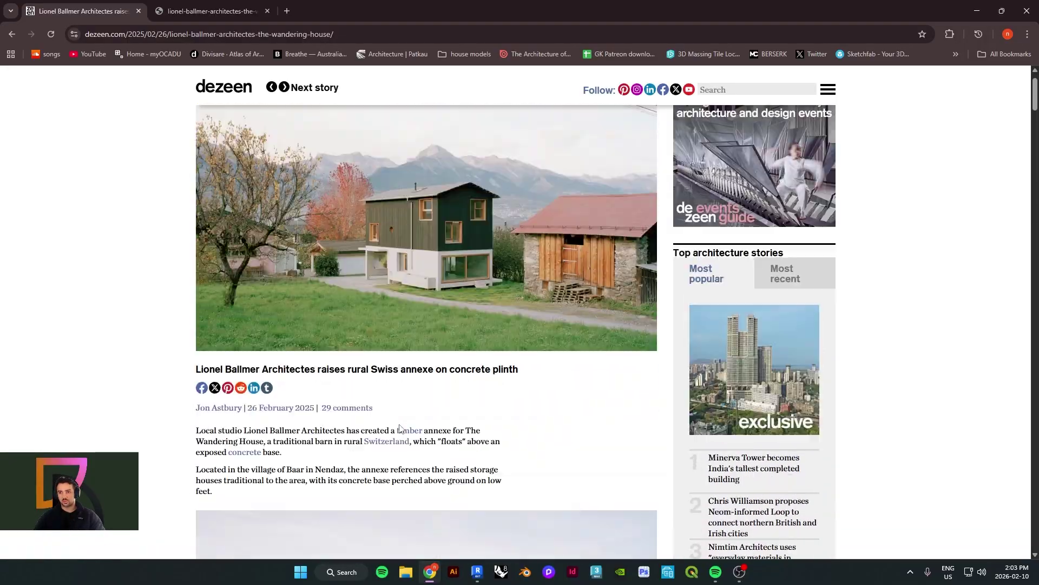
scroll(400, 429, "up", 5)
scroll(405, 445, "down", 8)
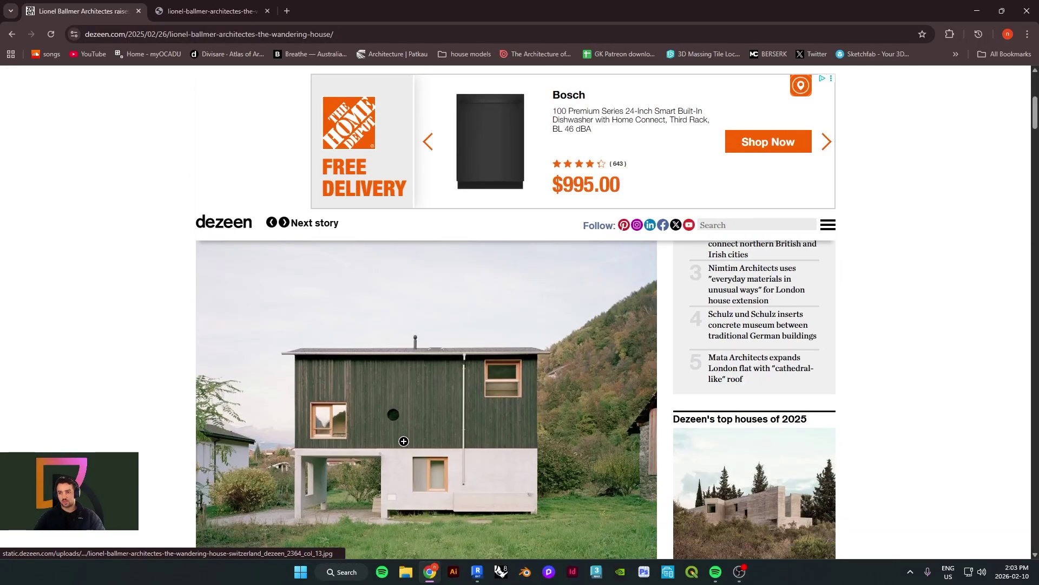
scroll(413, 458, "up", 5)
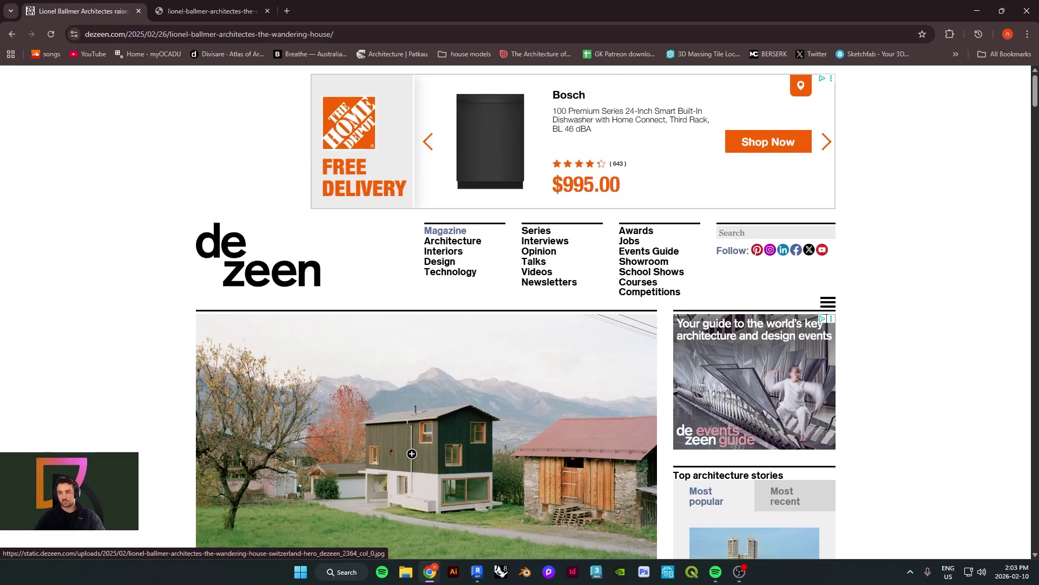
scroll(410, 436, "down", 8)
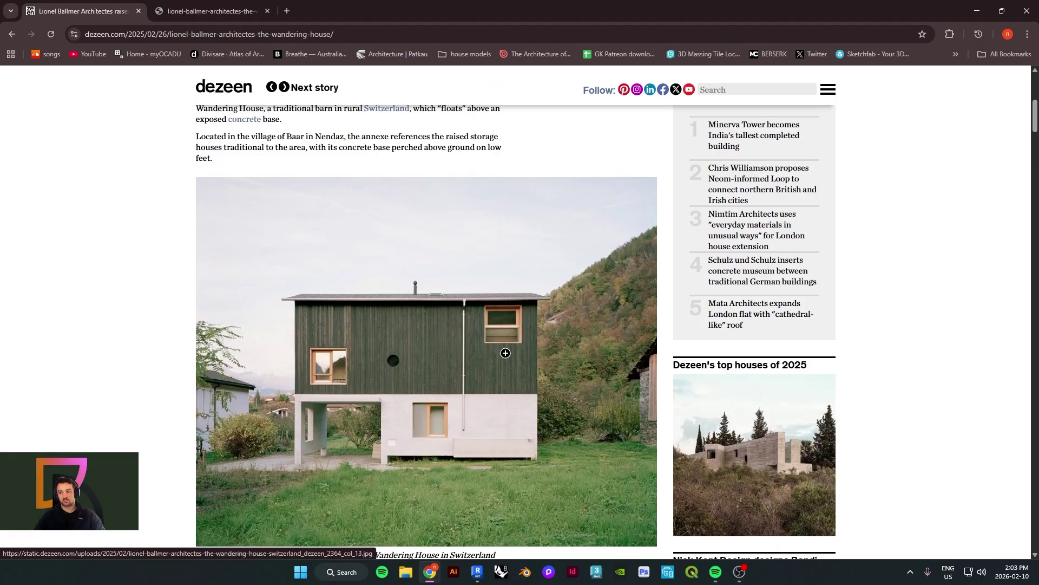
scroll(497, 353, "down", 2)
scroll(468, 349, "up", 2)
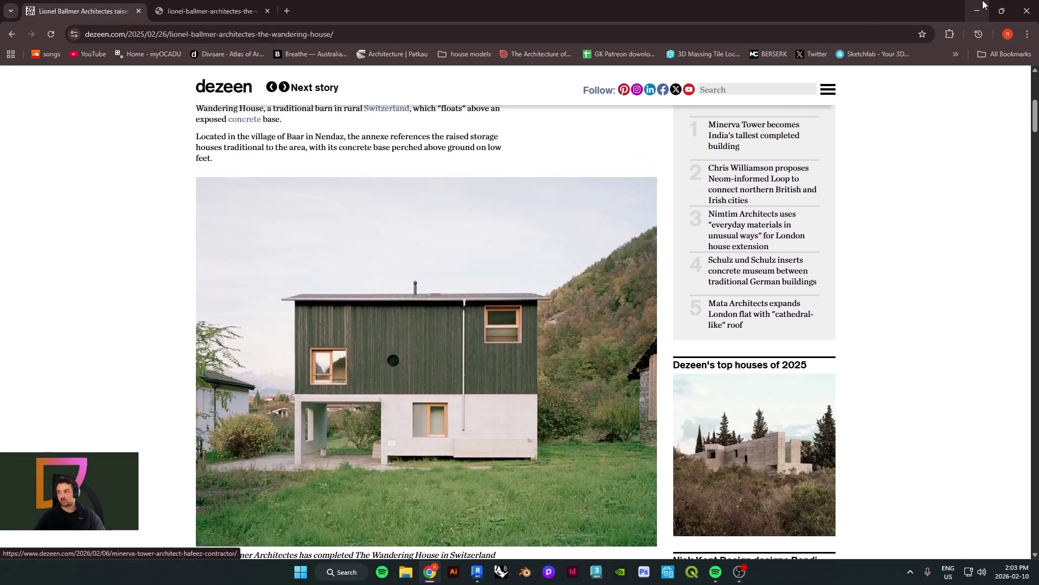
left_click(981, 7)
scroll(409, 349, "down", 1)
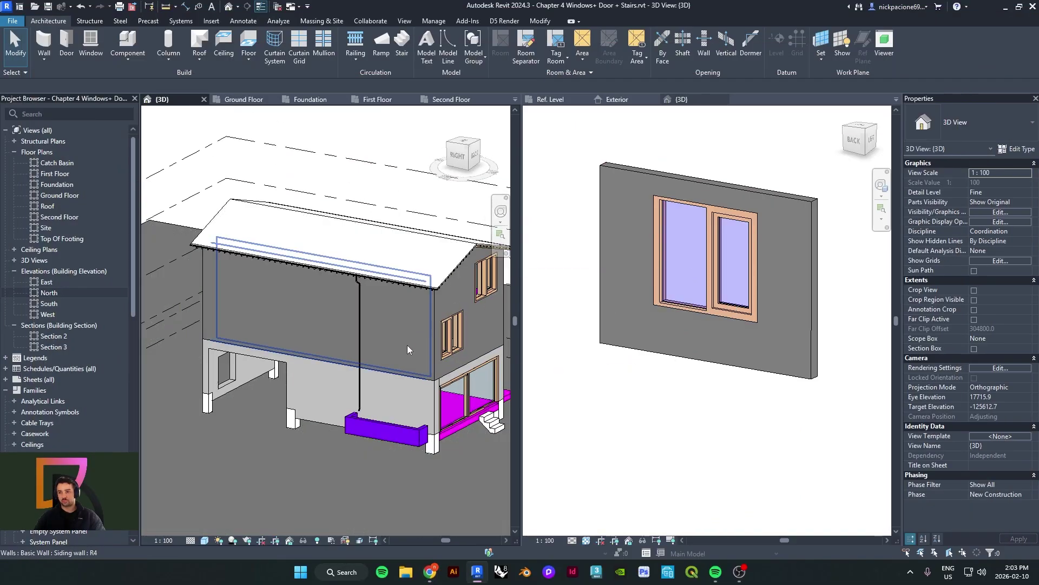
left_click(448, 337)
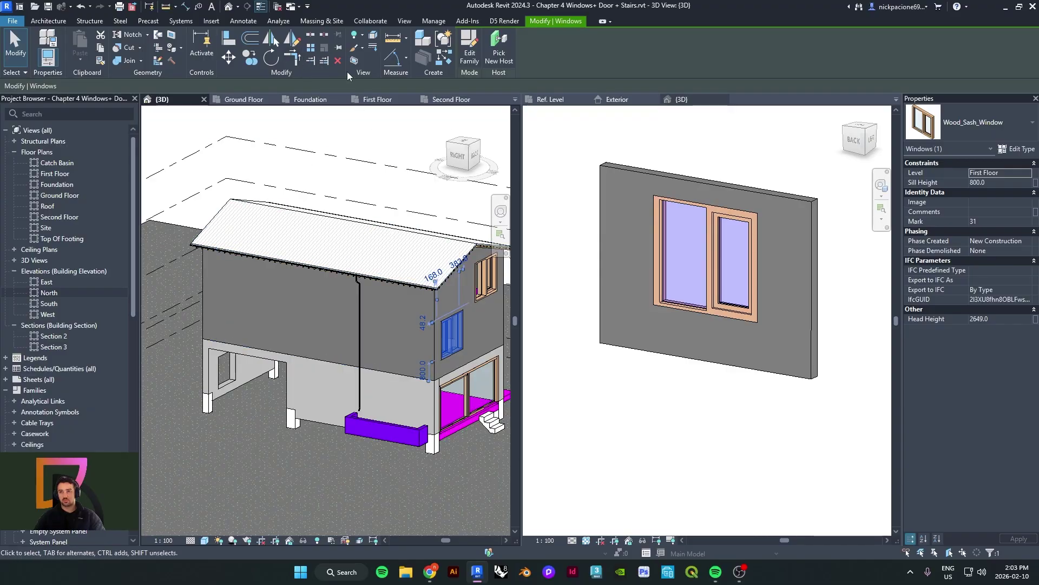
left_click(81, 59)
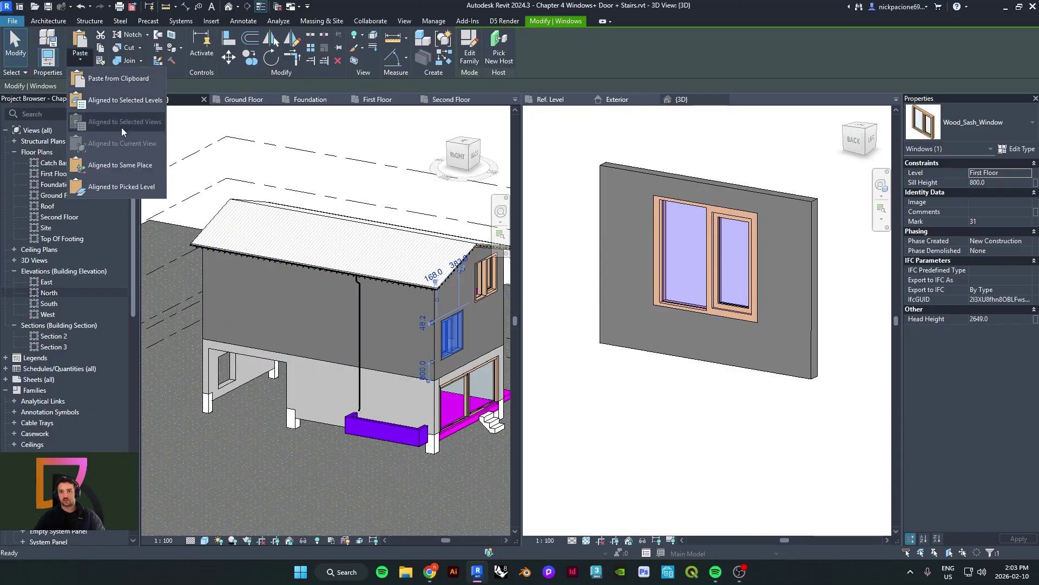
key("Escape")
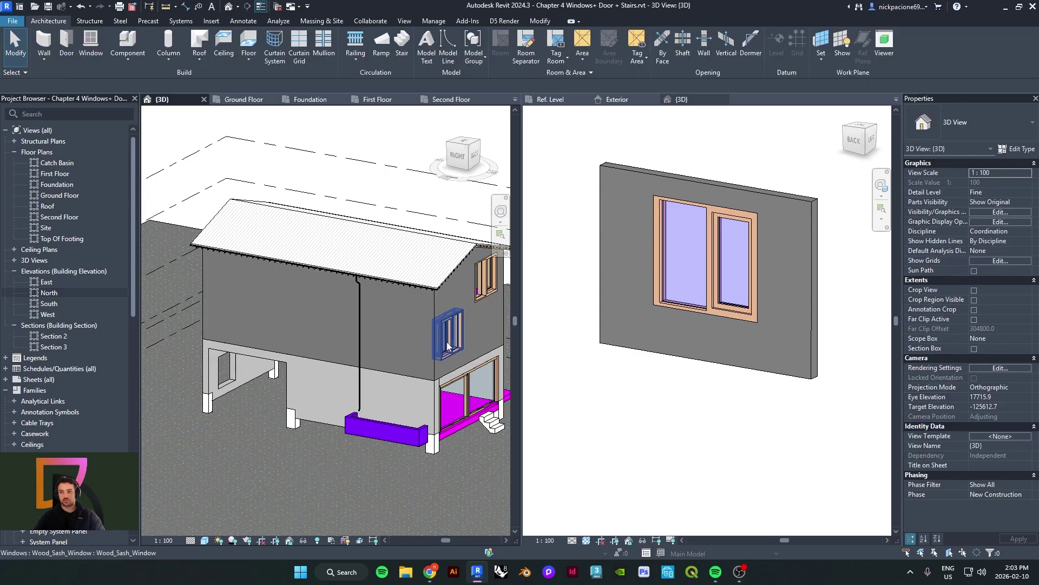
left_click(455, 337)
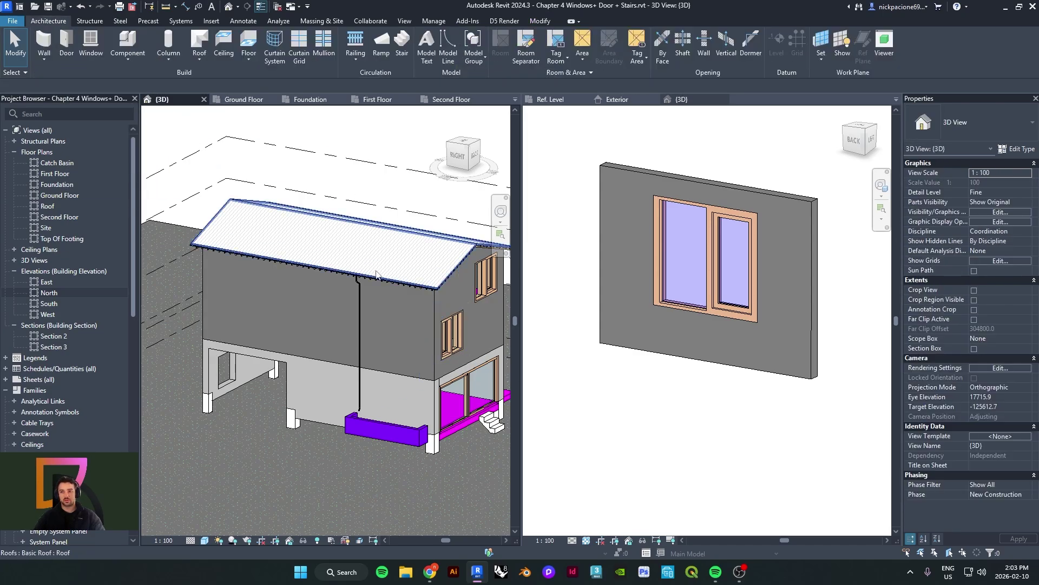
key("ctrl+z")
middle_click_drag(395, 362, 428, 386)
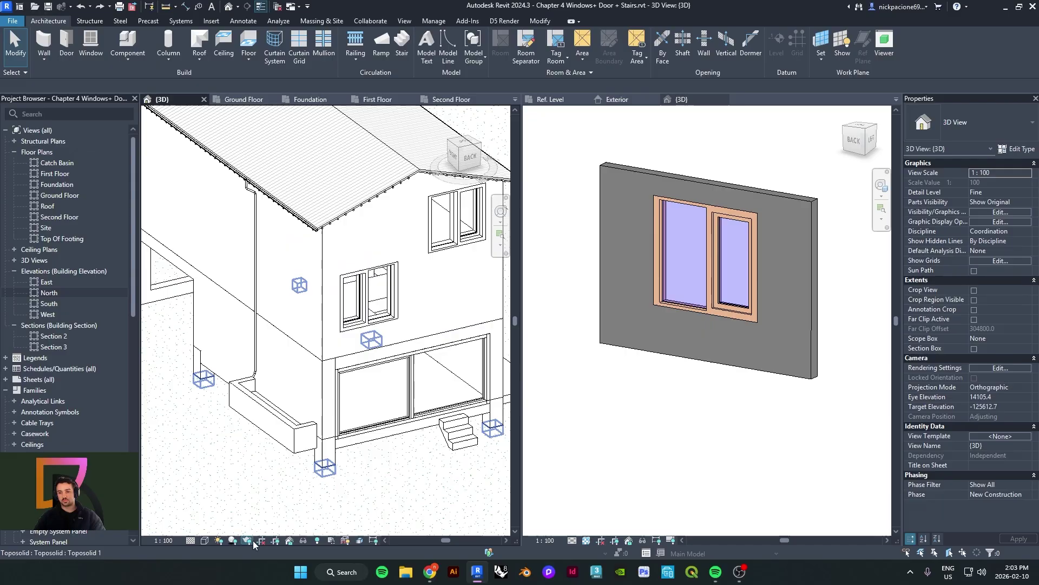
Set the 3D view's visual style to Consistent Colors and turn it to show the long side wall and gable
left_click(204, 541)
left_click(221, 495)
mouse_move(374, 351)
middle_mouse_down("shift")
mouse_move(412, 320)
mouse_move(428, 340)
mouse_move(417, 325)
middle_mouse_up("shift")
Copy the gable wall's lower sash window, paste it aligned to the same place, and delete the pasted instance
left_click(413, 317)
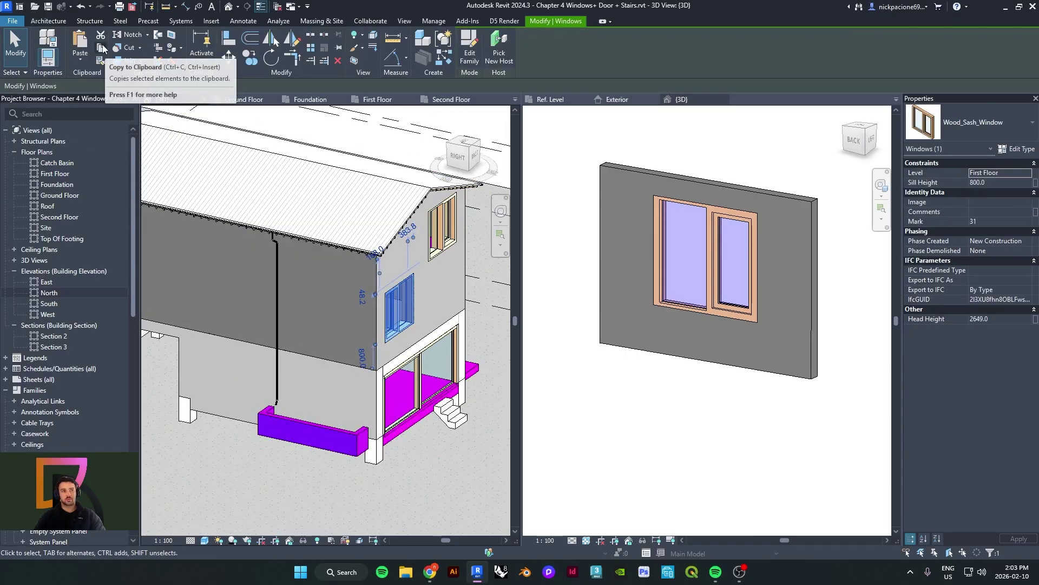
left_click(102, 47)
left_click(81, 59)
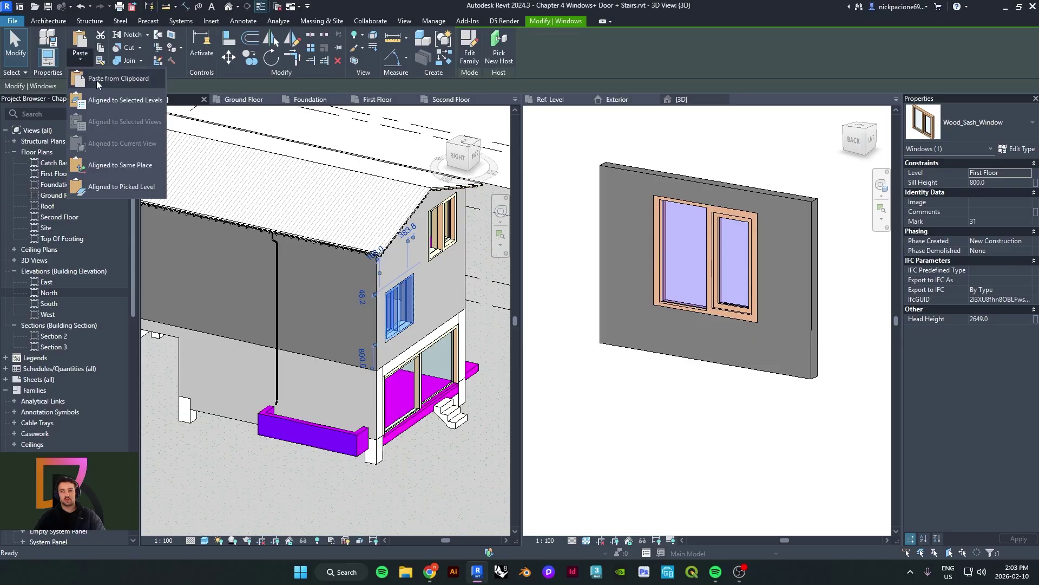
left_click(125, 164)
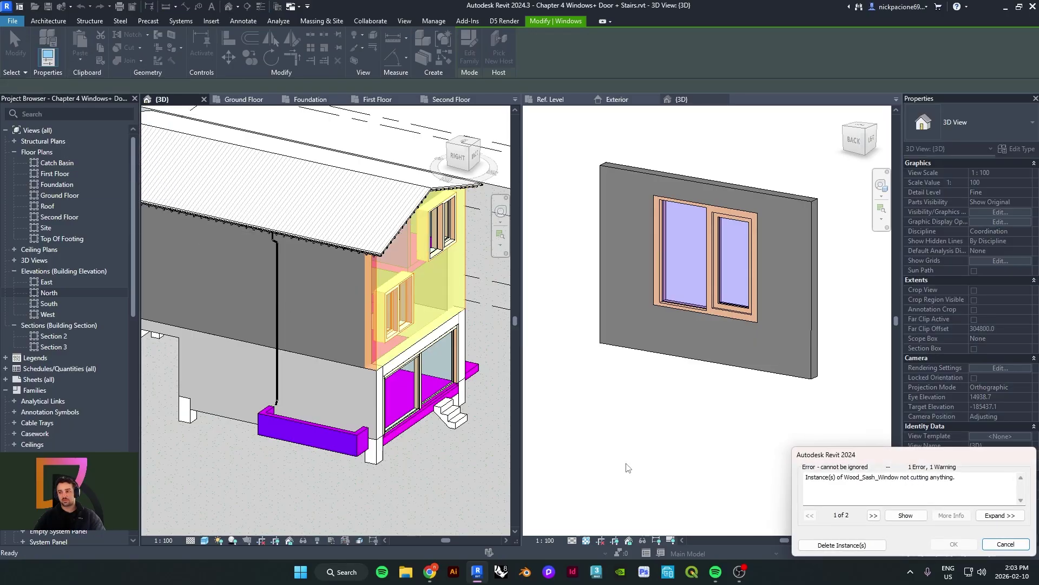
left_click(873, 515)
left_click(863, 547)
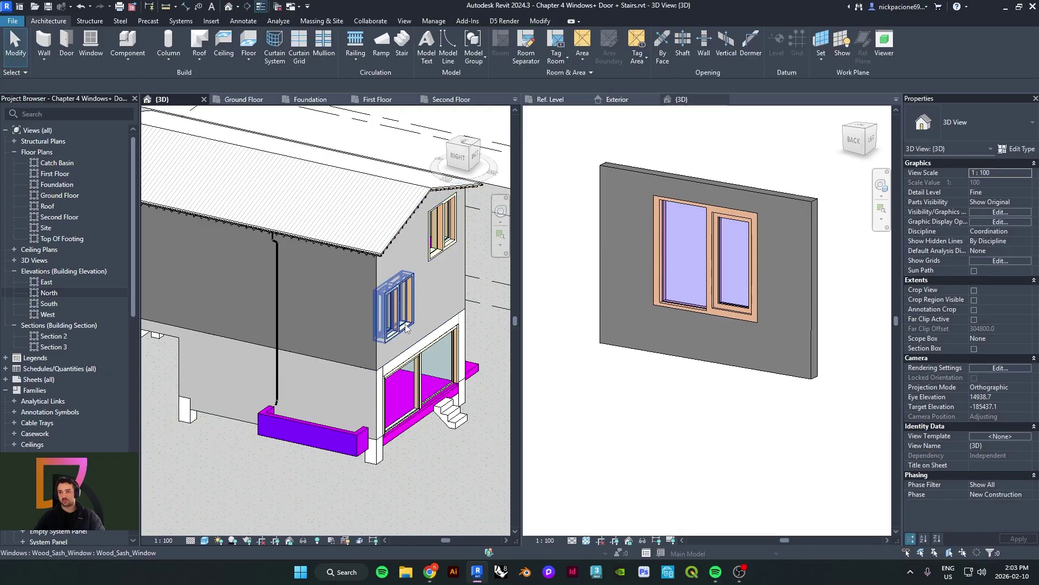
Place a Wood_Sash_Window on the upper siding wall of the long side, about 593 mm from the end above the open carport
left_click(402, 306)
scroll(326, 326, "down", 1)
middle_click_drag(326, 327, 296, 327)
middle_click_drag(296, 327, 445, 318, "shift")
left_click(48, 21)
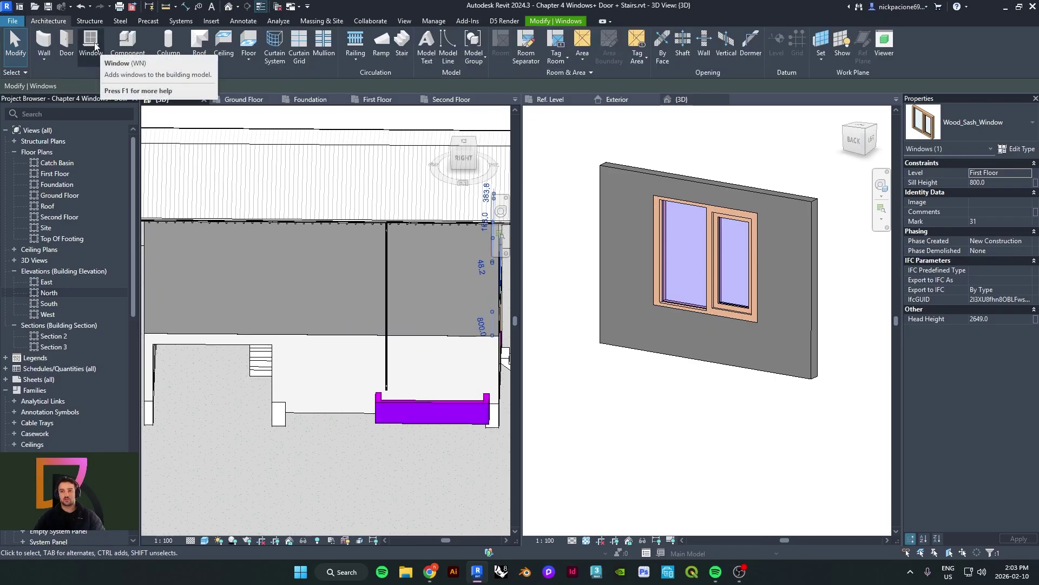
left_click(86, 41)
left_click(957, 121)
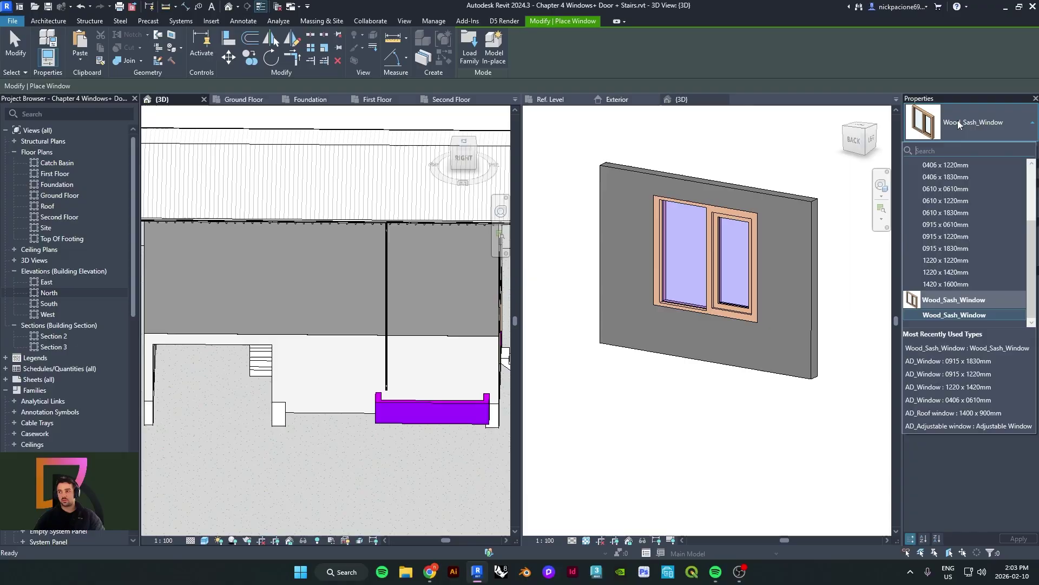
left_click(959, 121)
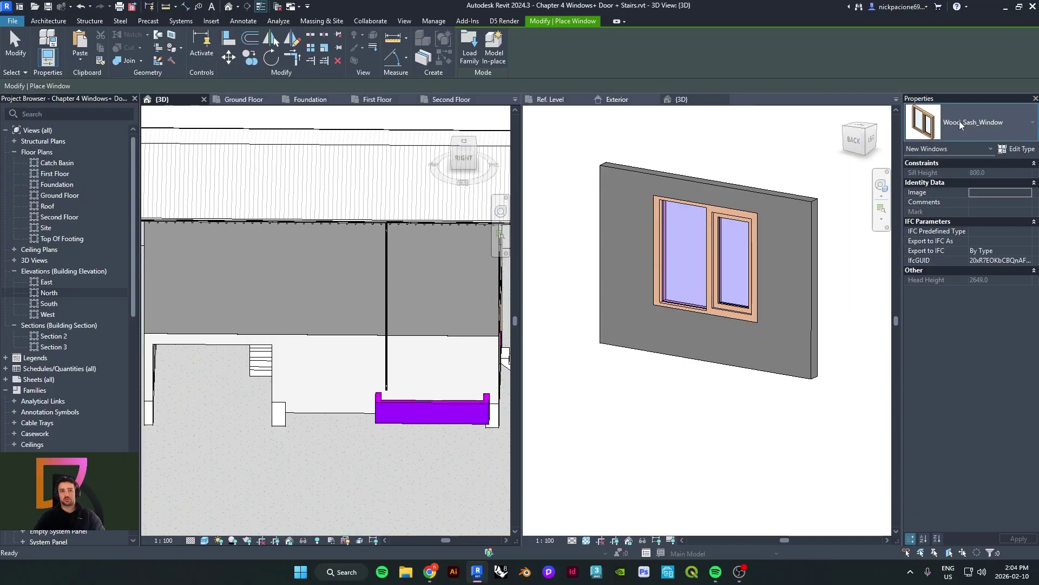
middle_click_drag(250, 293, 328, 289)
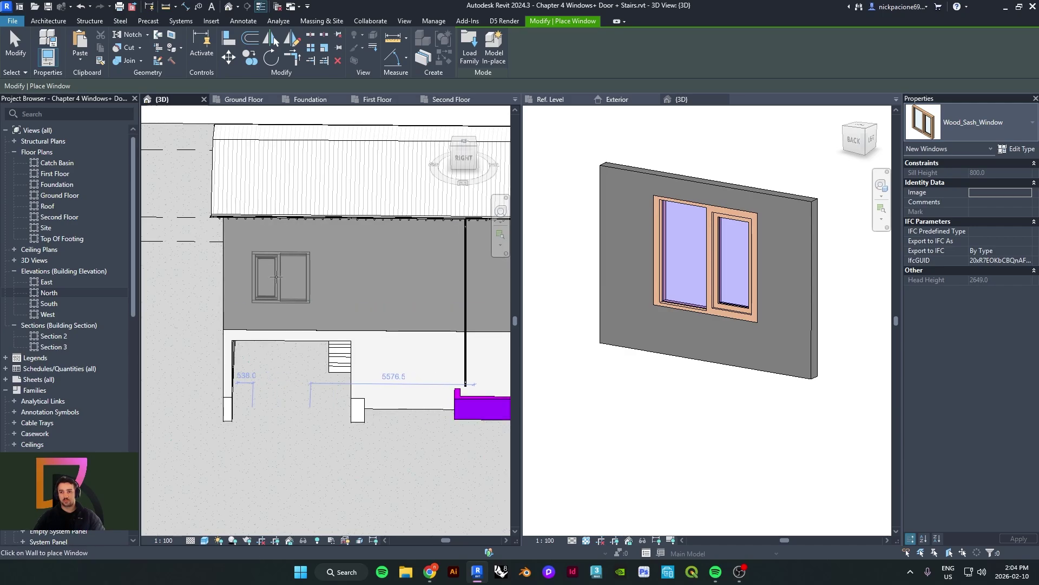
left_click(283, 285)
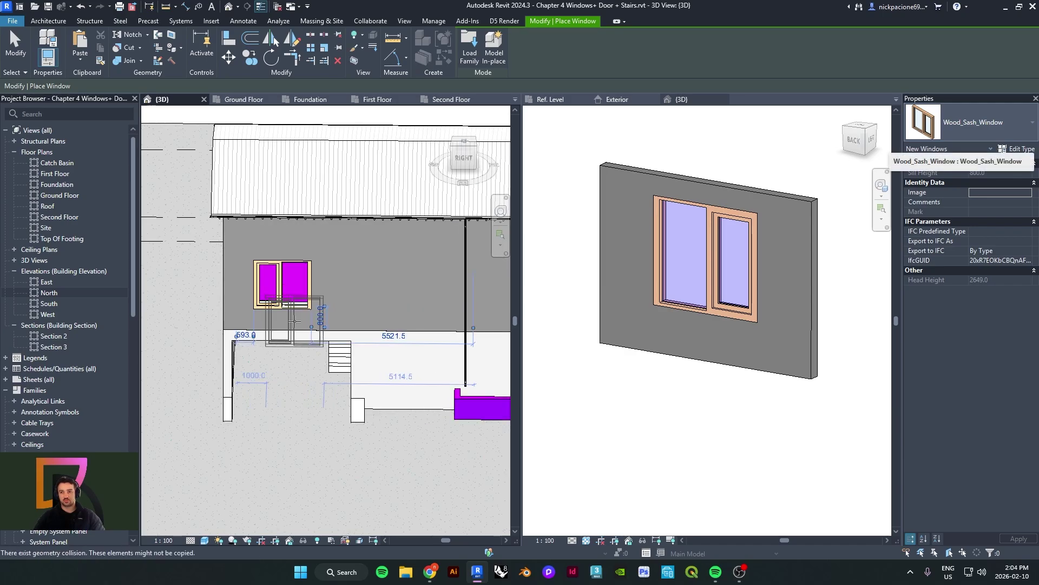
Place a second Wood_Sash_Window on the same siding wall, between the downpipe and the gable corner
scroll(294, 319, "down", 2)
middle_click_drag(344, 334, 295, 320, "shift")
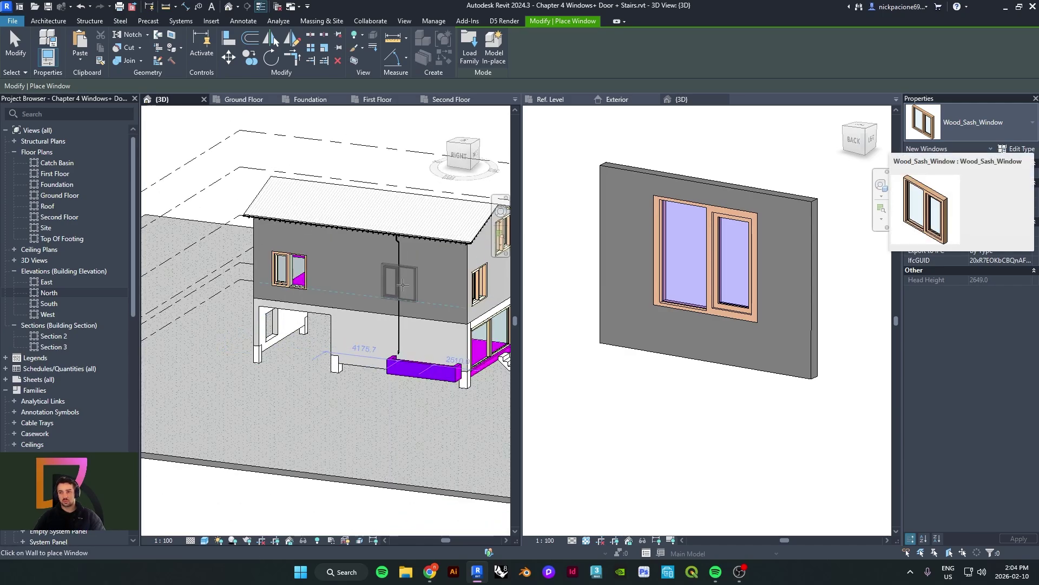
left_click(428, 284)
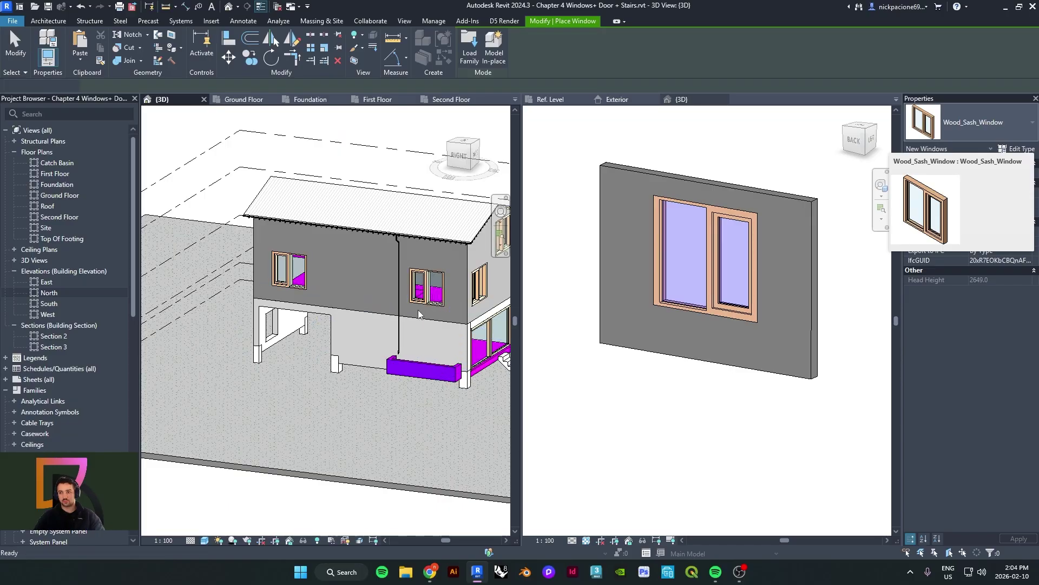
key("Escape")
Check the facade photo in Chrome, then rehost the window beside the downpipe onto the ground-floor wall, between the carport and the downpipe
left_click(430, 572)
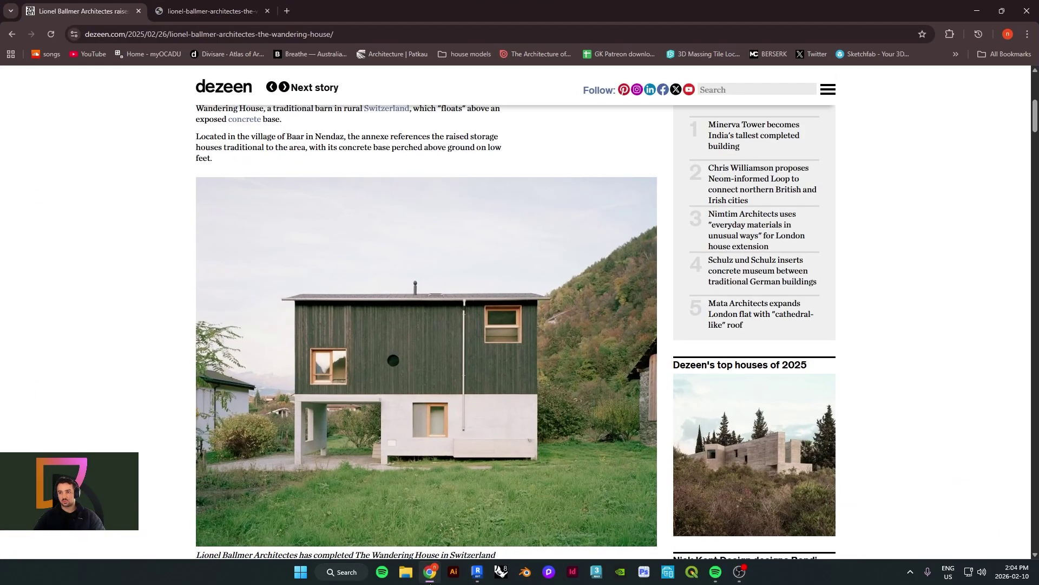
left_click(977, 11)
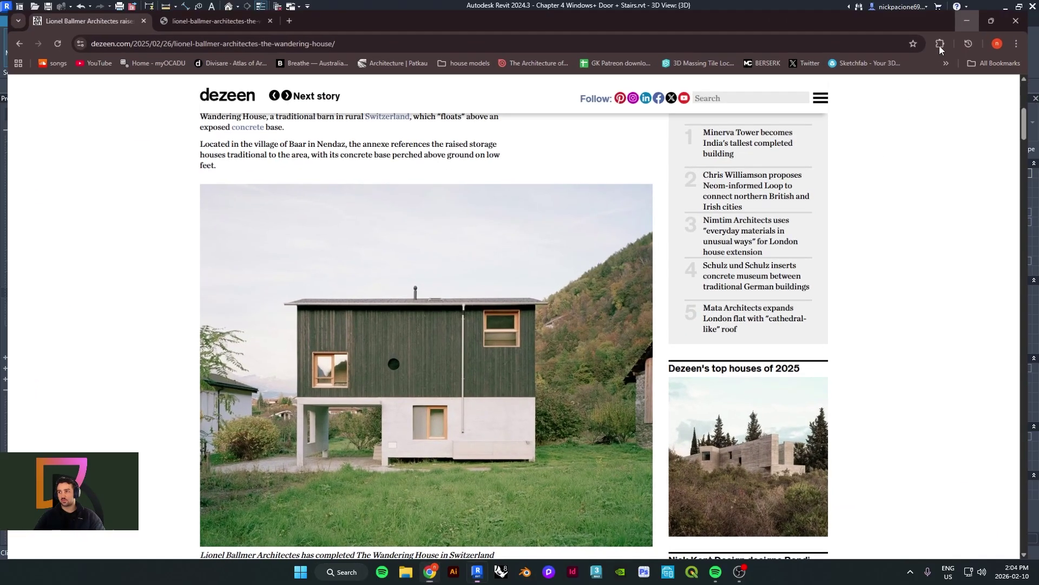
left_click(431, 306)
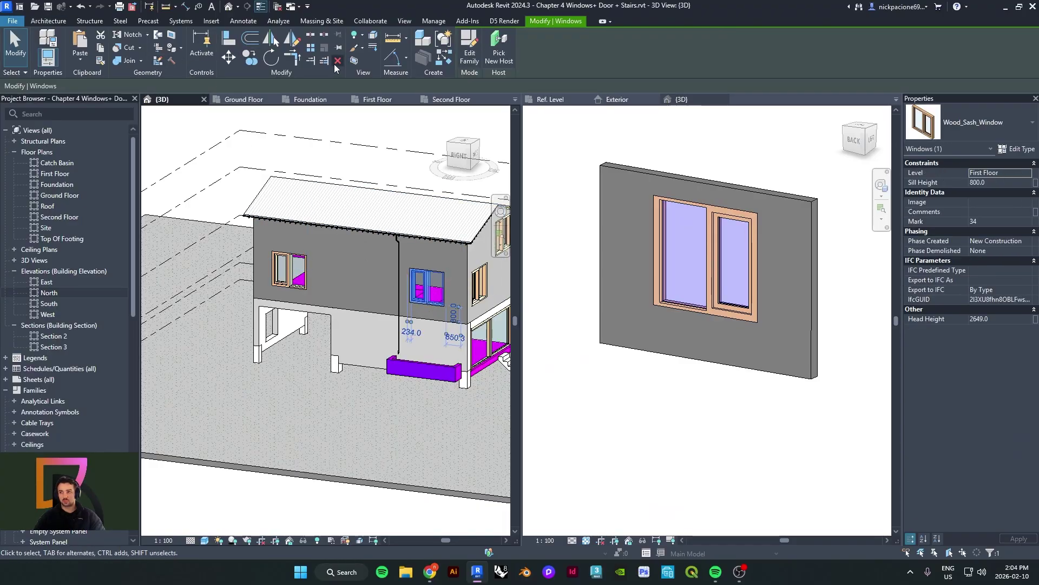
left_click(504, 46)
scroll(426, 313, "up", 5)
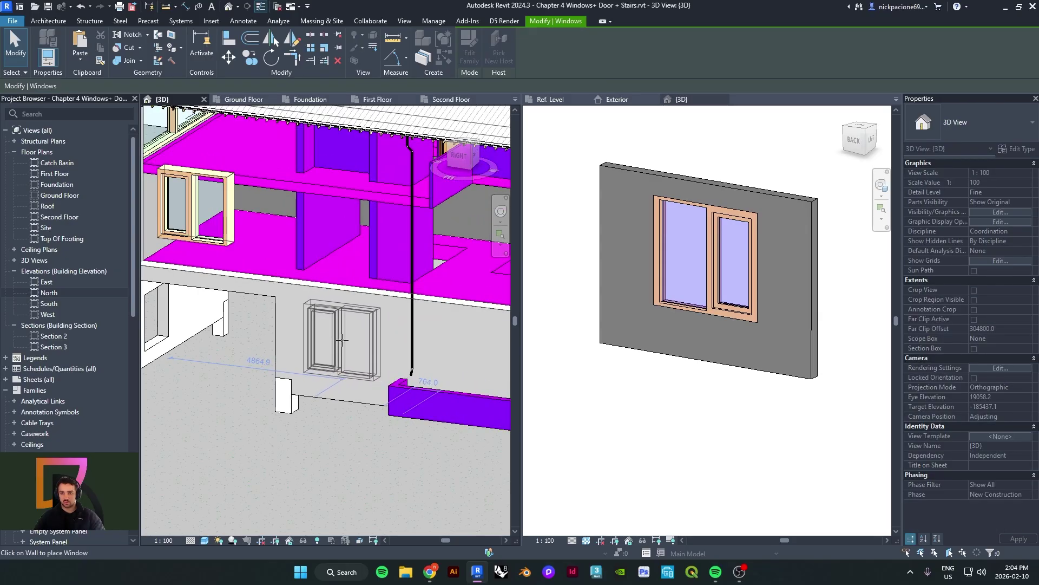
left_click(340, 348)
scroll(392, 402, "up", 4)
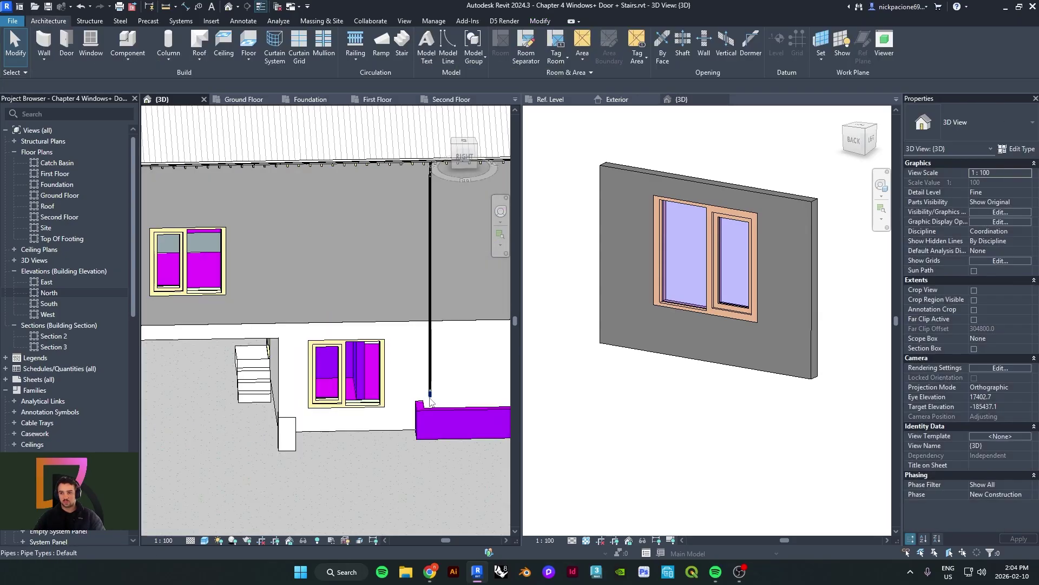
middle_click_drag(393, 402, 331, 364)
scroll(354, 368, "up", 2)
scroll(306, 383, "up", 1)
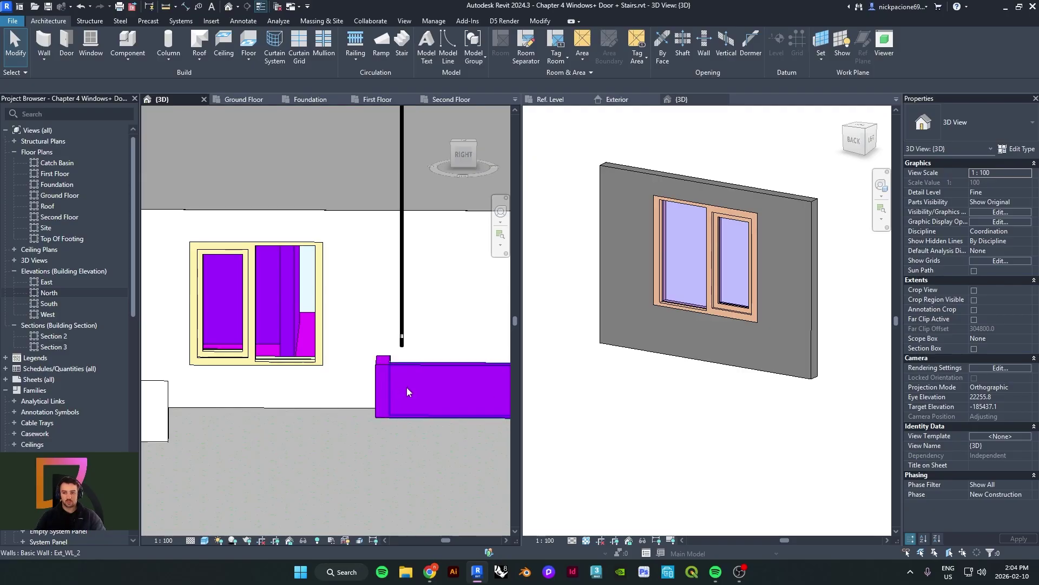
Align the bottom edge of the ground-floor sash window beside the carport with the top face of the low Ext_WL_2 wall
key("a")
key("l")
middle_click_drag(401, 394, 470, 423, "shift")
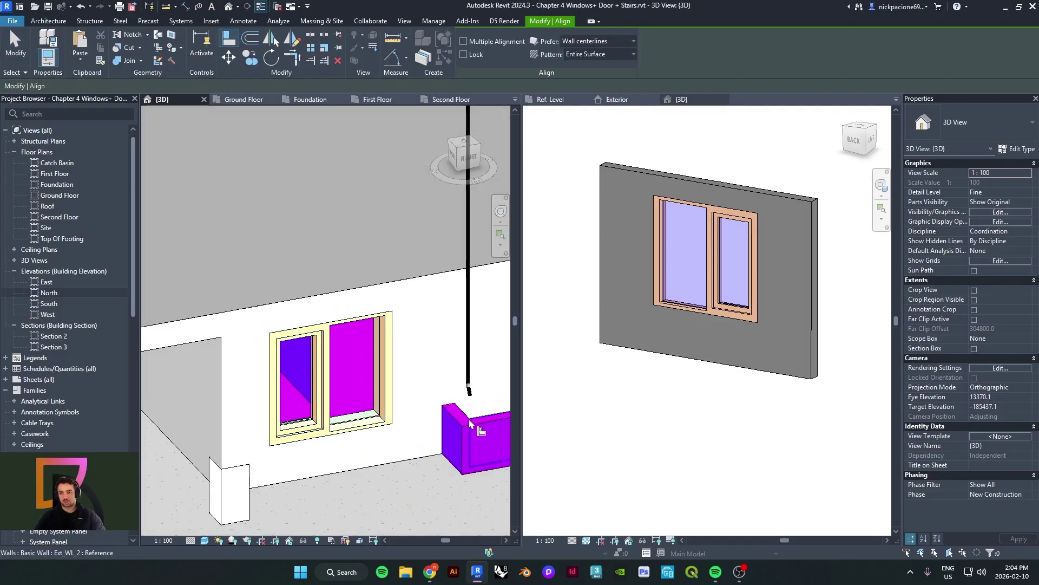
scroll(458, 423, "up", 2)
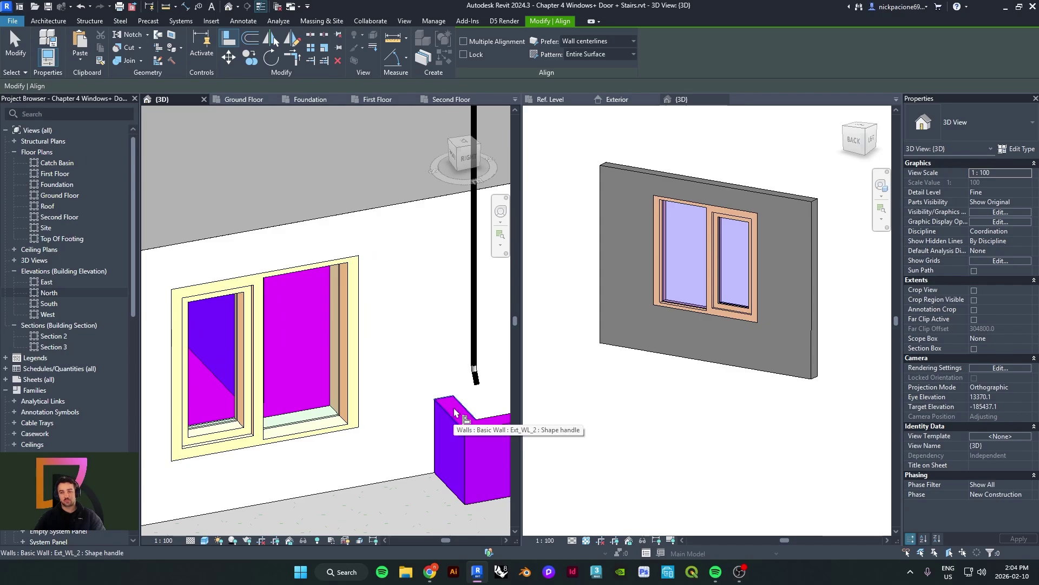
scroll(452, 414, "down", 2)
middle_click_drag(452, 416, 367, 407, "shift")
scroll(363, 406, "up", 3)
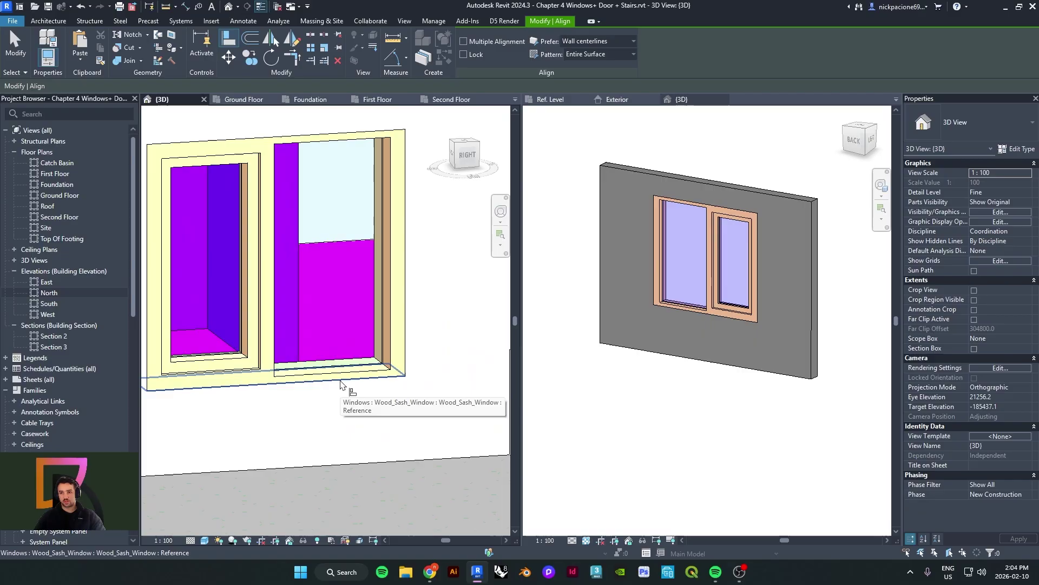
scroll(341, 384, "down", 5)
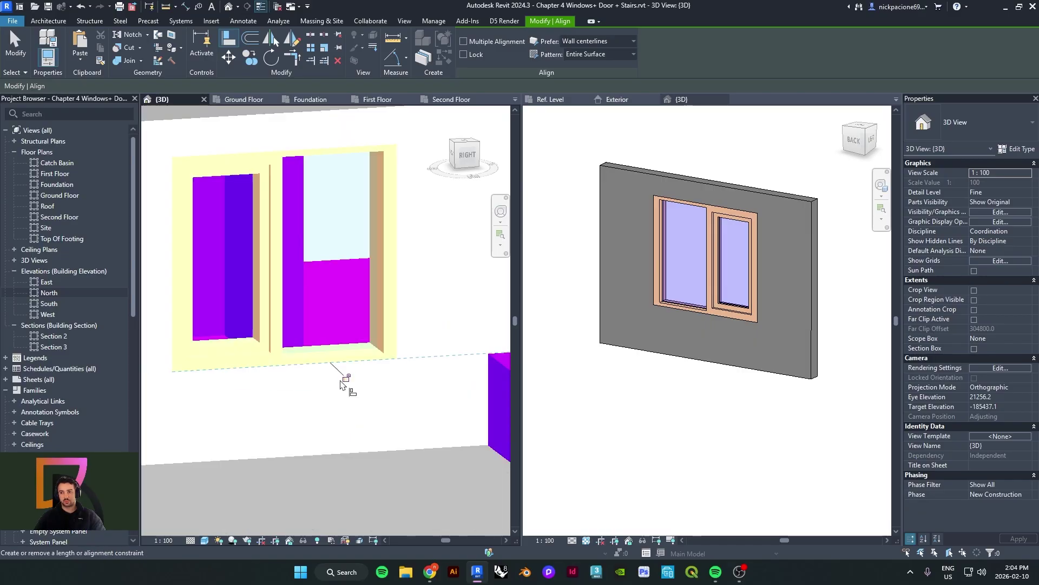
scroll(300, 382, "up", 3)
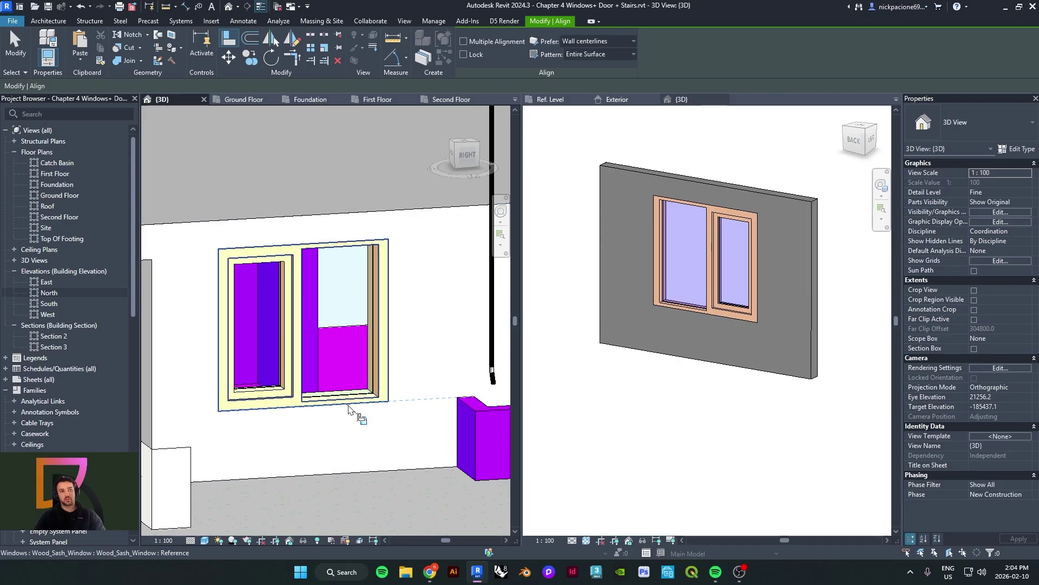
scroll(347, 431, "down", 2)
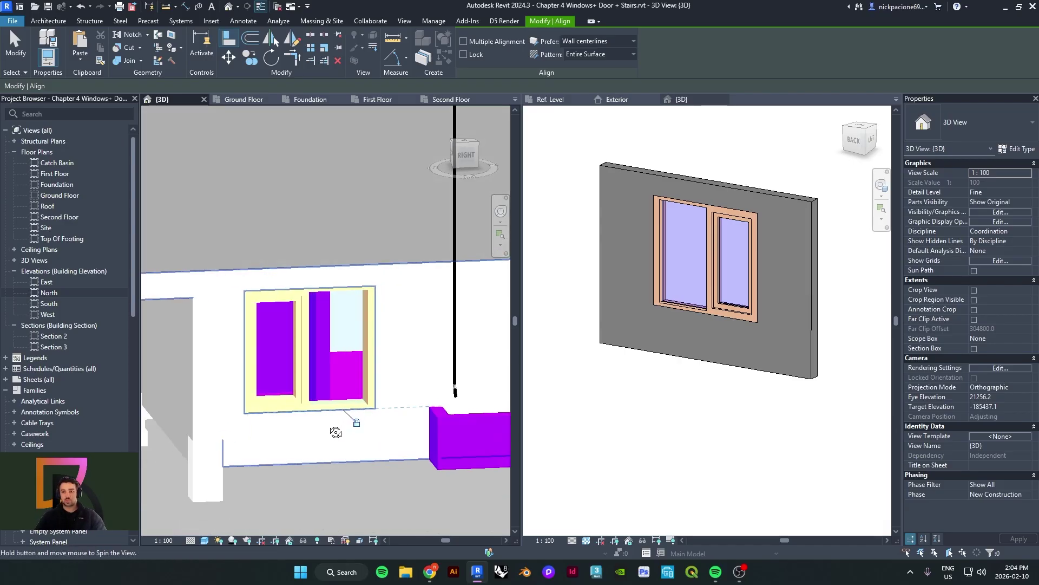
scroll(368, 416, "down", 5)
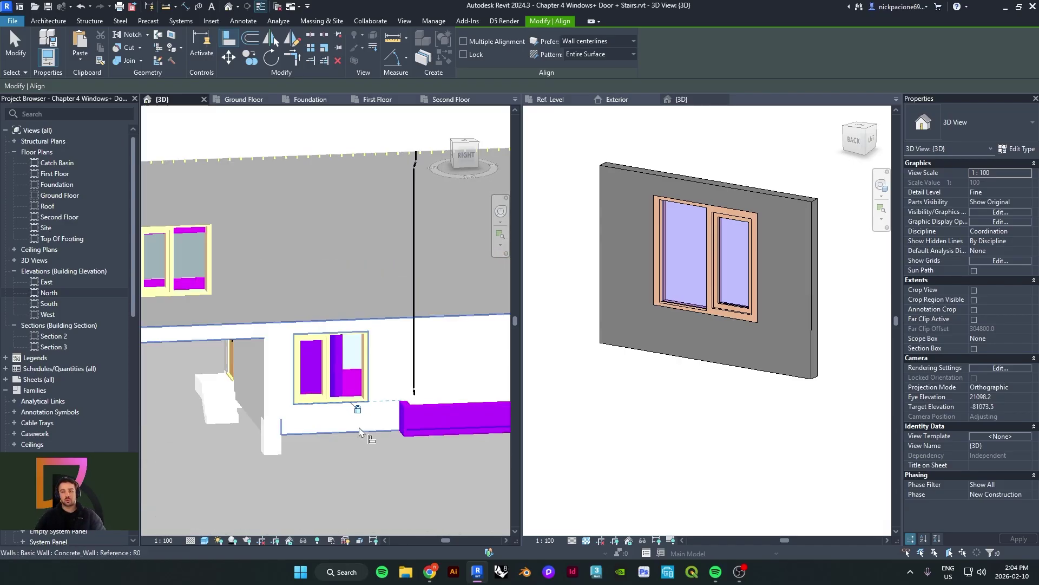
key("Escape")
Compare the upper sash window above the carport with the facade photo in Chrome, and return to Revit
middle_click_drag(362, 437, 270, 407, "shift")
scroll(276, 382, "up", 6)
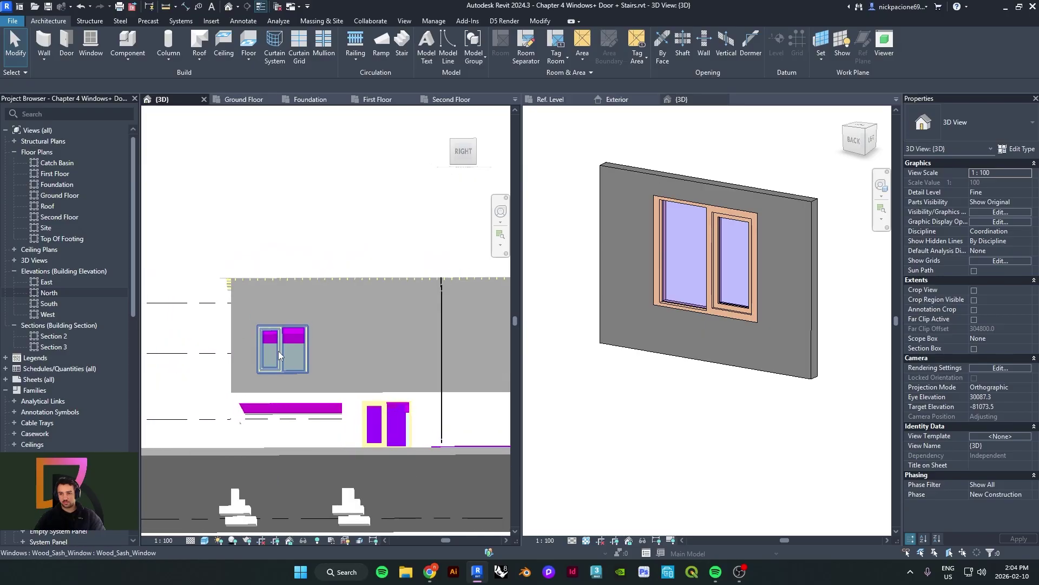
left_click(277, 379)
scroll(277, 378, "down", 5)
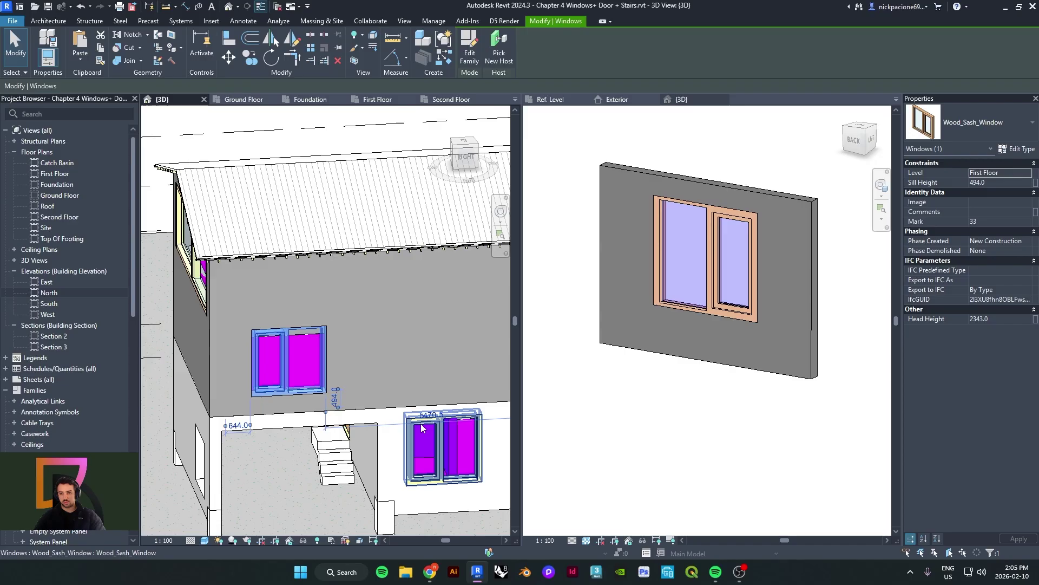
key("Escape")
middle_click_drag(457, 419, 286, 430, "shift")
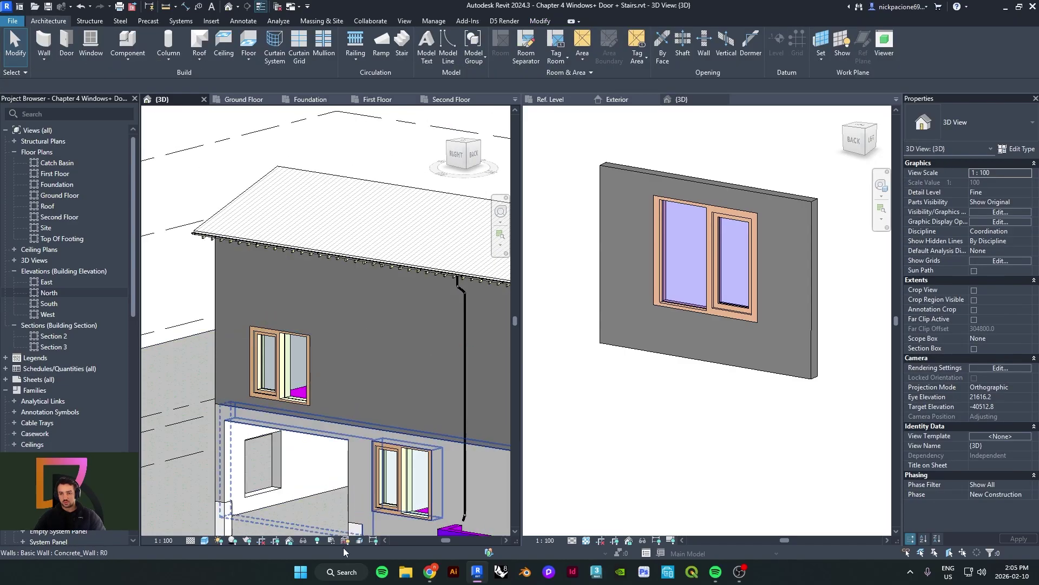
left_click(429, 571)
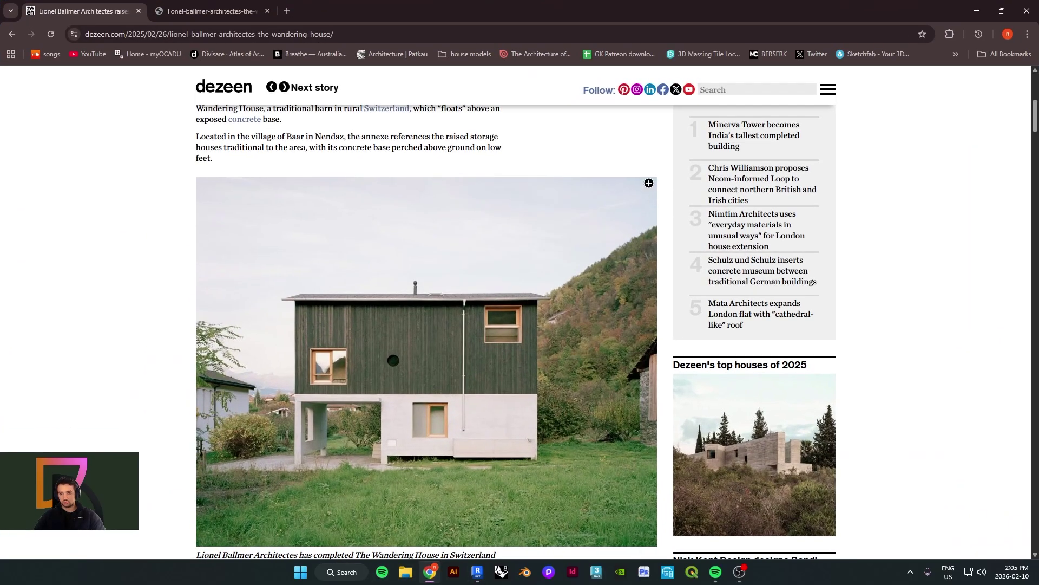
left_click(975, 10)
Nudge the upper sash window above the carport to a sill height of 341 mm, about 542 mm from the wall end
scroll(261, 393, "up", 3)
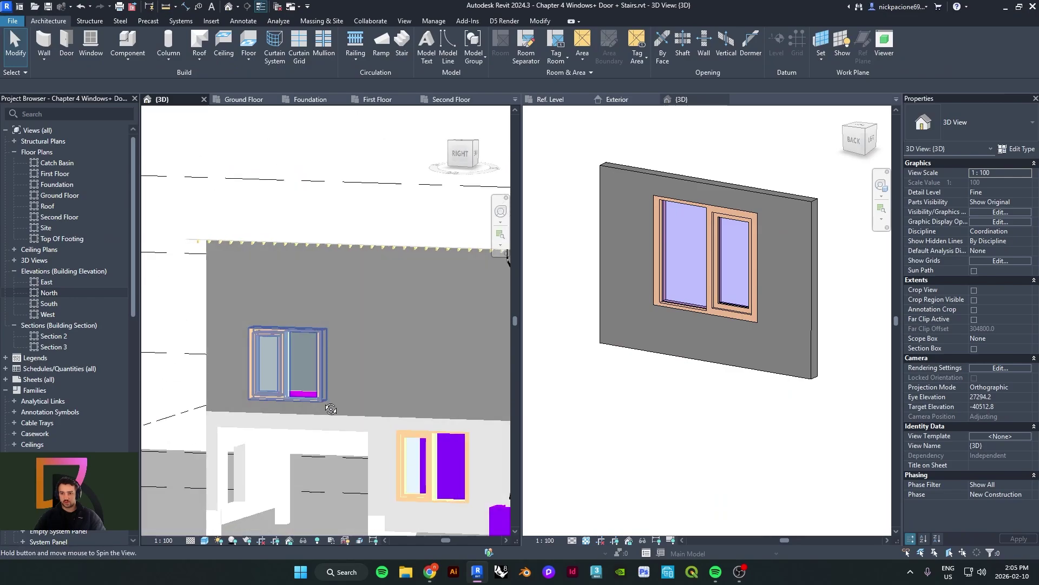
left_click(261, 393)
key("Left")
key("Left")
key("Left")
key("Left")
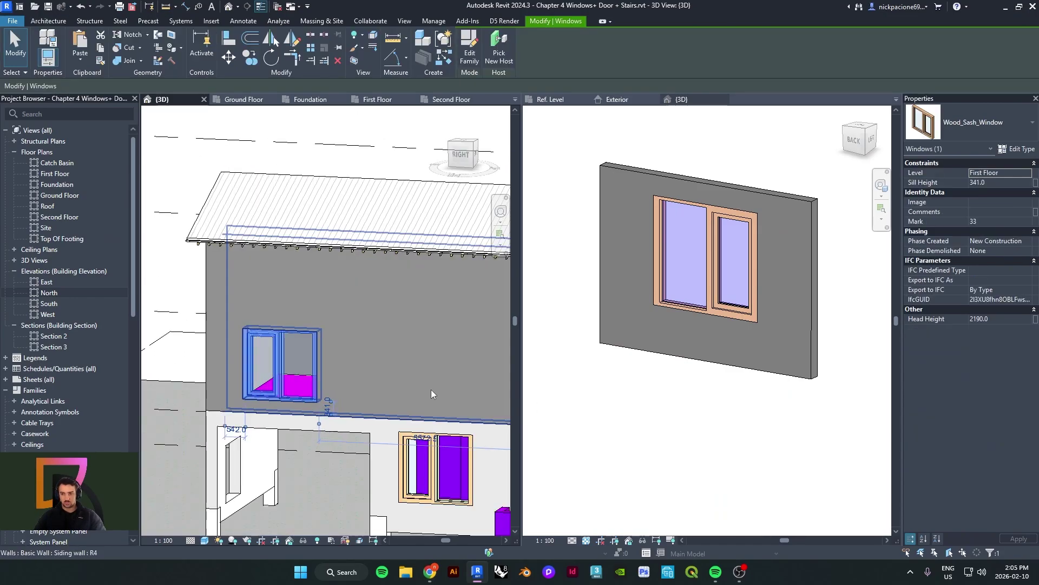
key("Left")
key("Escape")
Open the First Floor plan and examine the window openings drawn along both long walls in the plan image
middle_click_drag(431, 389, 284, 411, "shift")
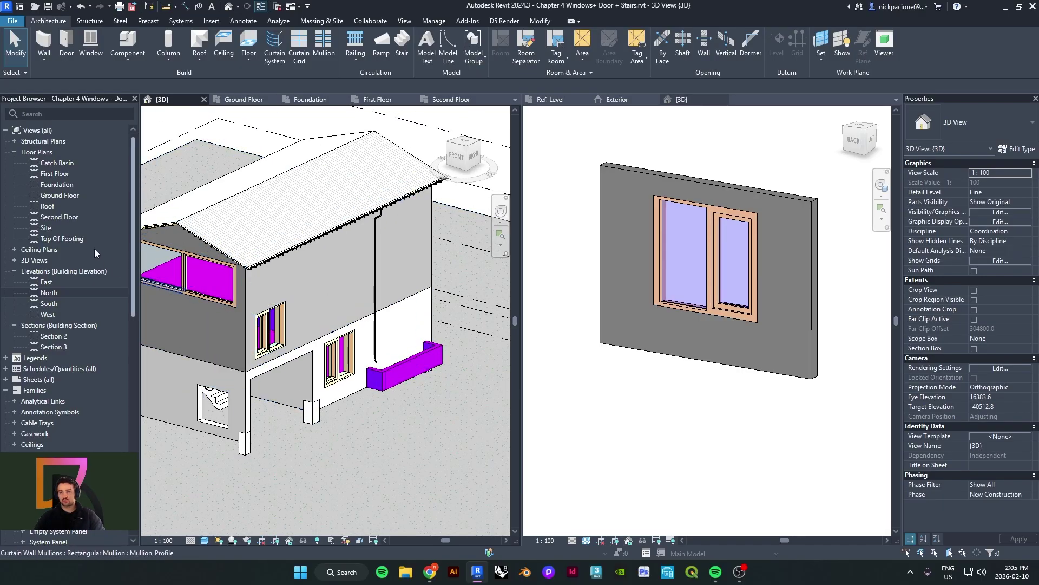
middle_click_drag(325, 357, 325, 384, "shift")
scroll(346, 358, "down", 2)
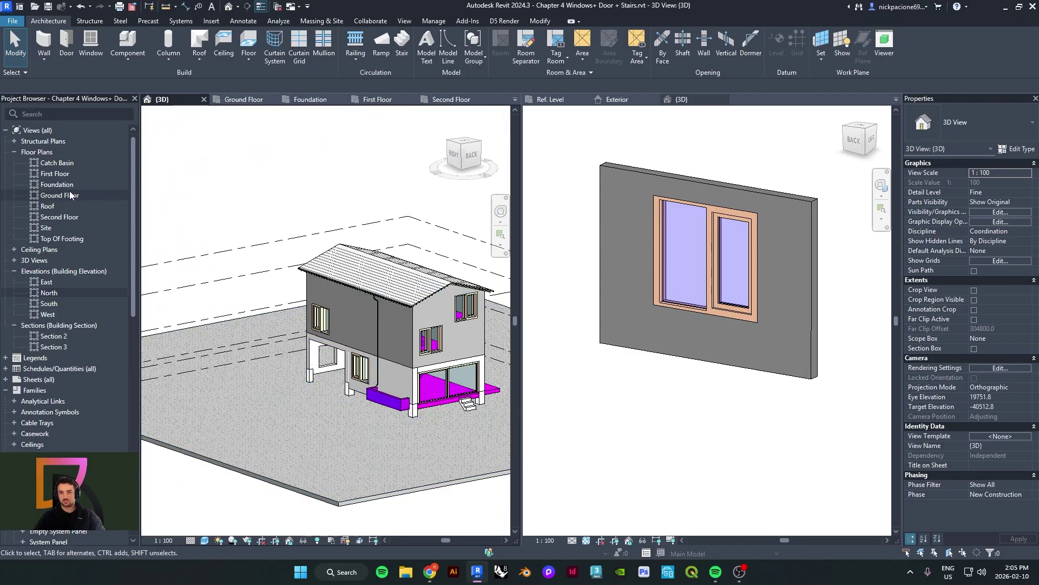
double_click(55, 173)
scroll(368, 379, "down", 3)
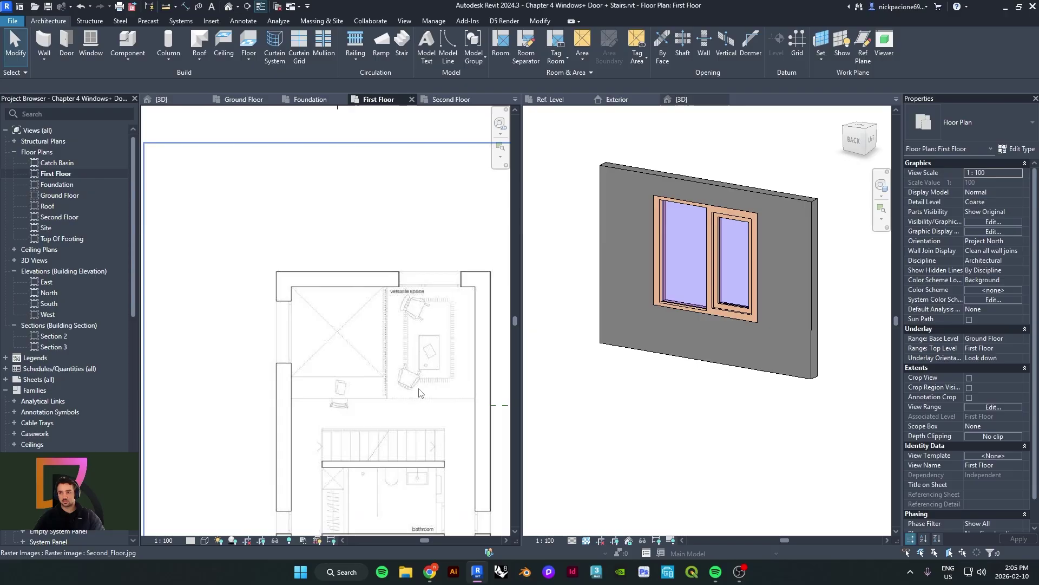
middle_click_drag(368, 379, 343, 300)
middle_click_drag(186, 459, 250, 395)
scroll(250, 395, "up", 2)
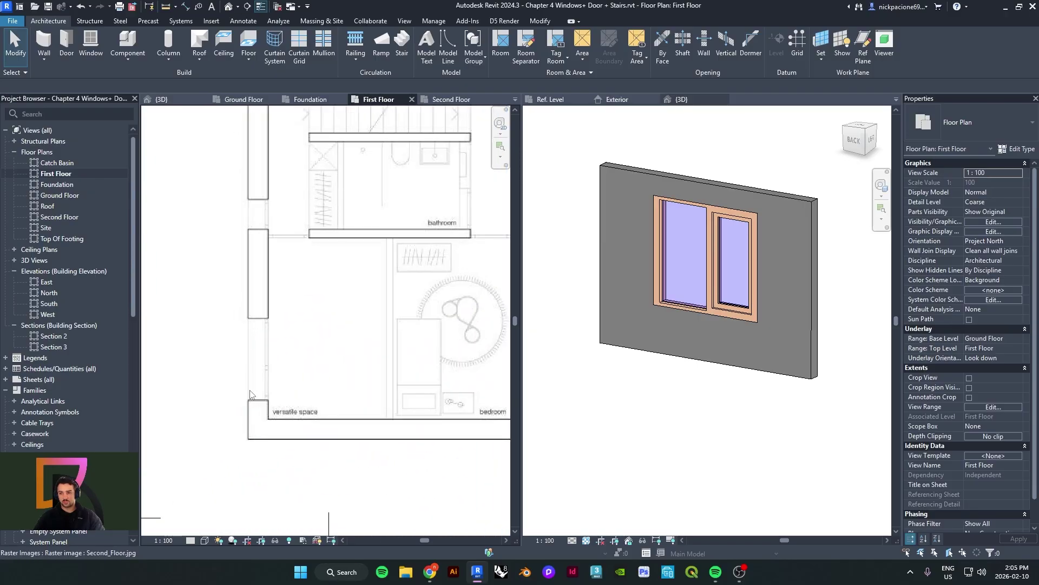
scroll(268, 407, "down", 2)
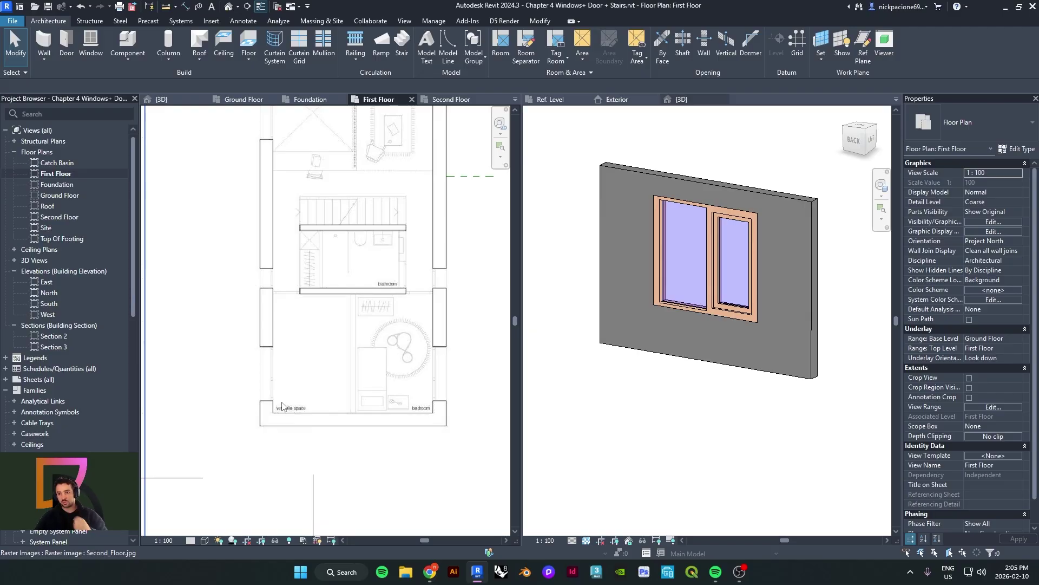
scroll(279, 370, "up", 2)
scroll(330, 404, "down", 2)
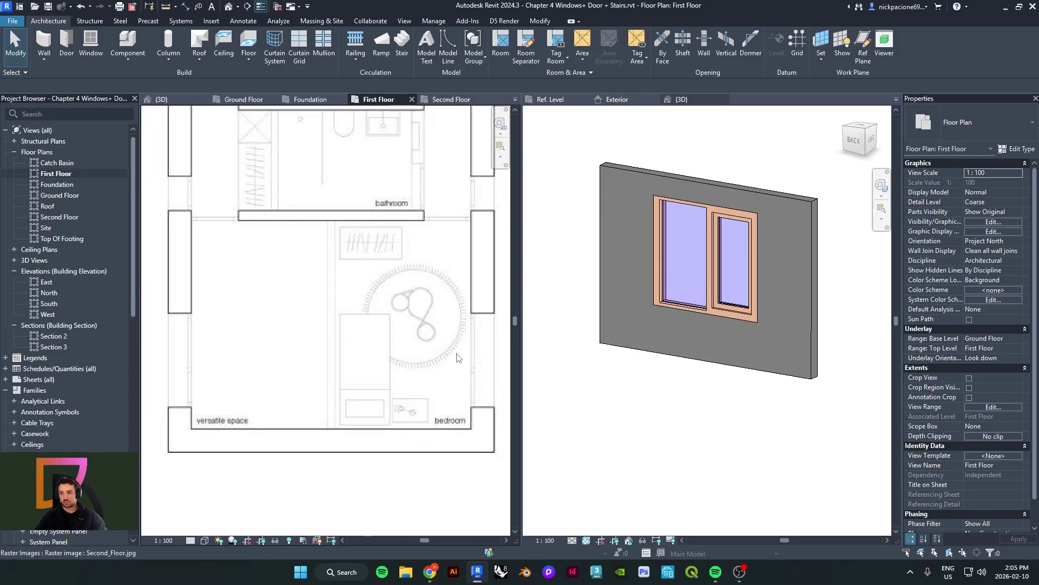
scroll(368, 392, "down", 2)
scroll(404, 382, "down", 2)
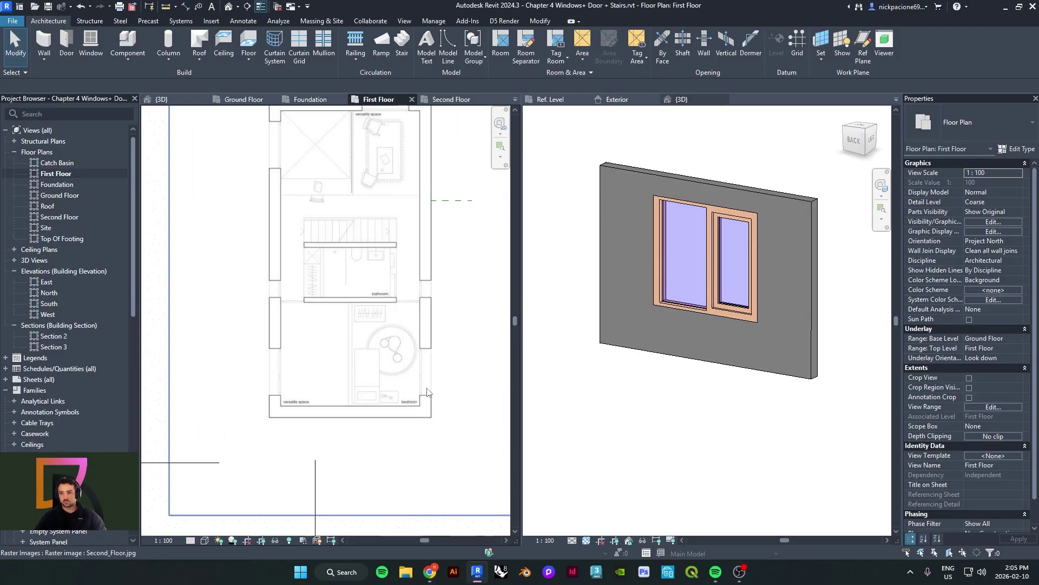
scroll(428, 392, "down", 1)
scroll(424, 385, "up", 2)
scroll(395, 404, "down", 4)
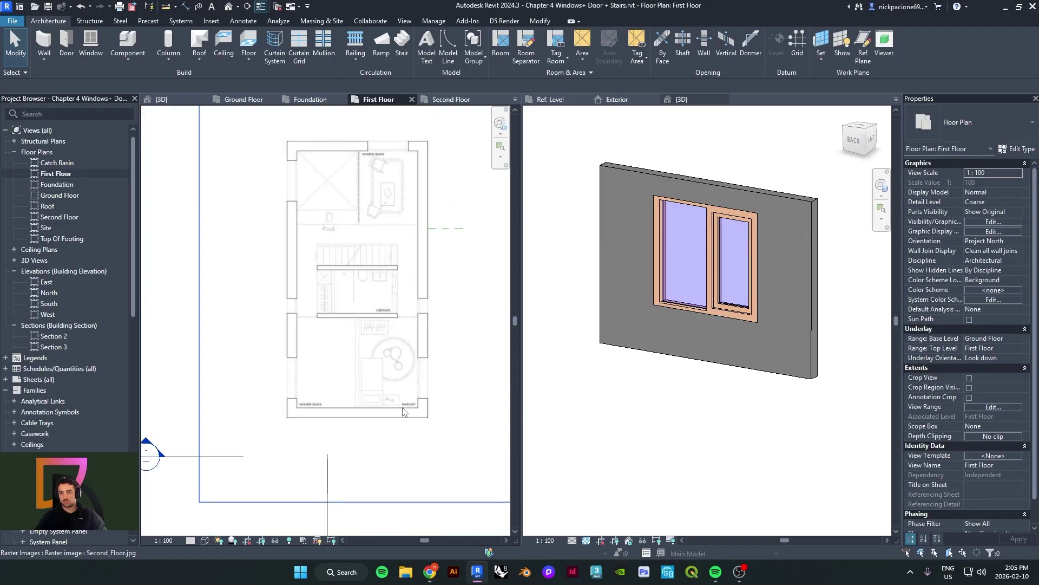
Set the draw layer of the Second_Floor.jpg plan image to Background
left_click(434, 400)
middle_click_drag(435, 399, 351, 396)
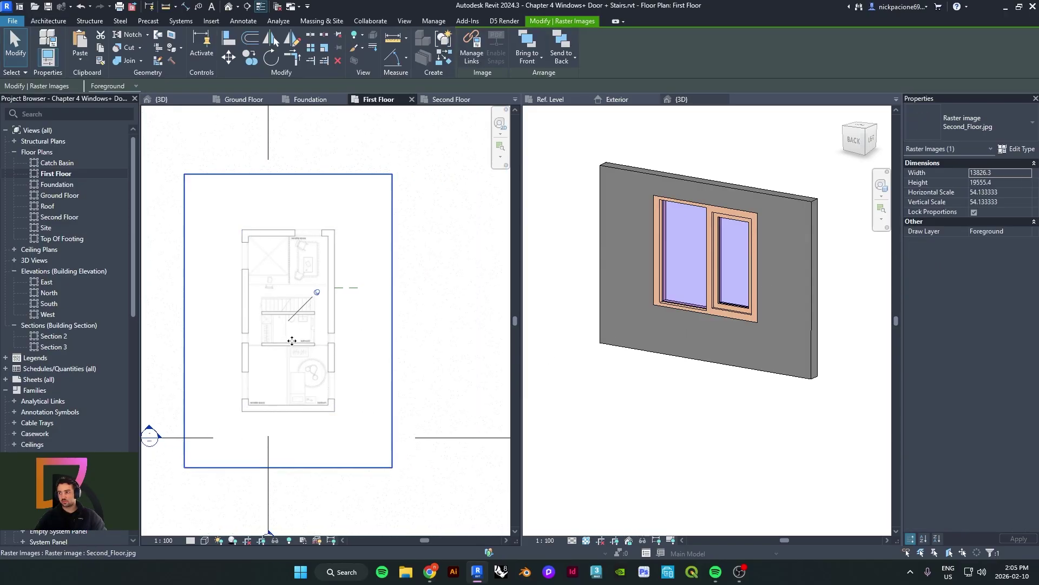
scroll(327, 352, "up", 2)
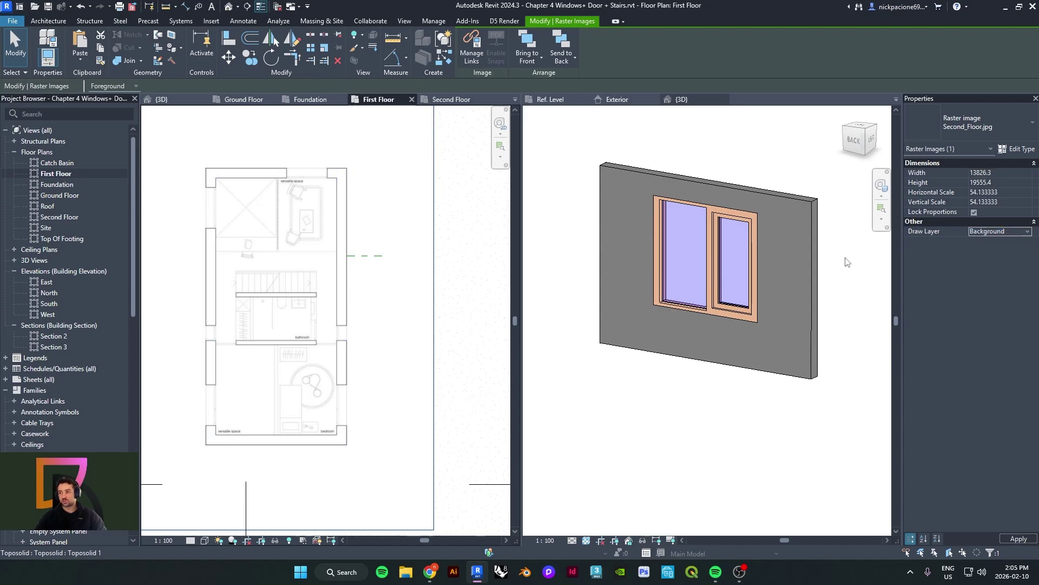
key("Escape")
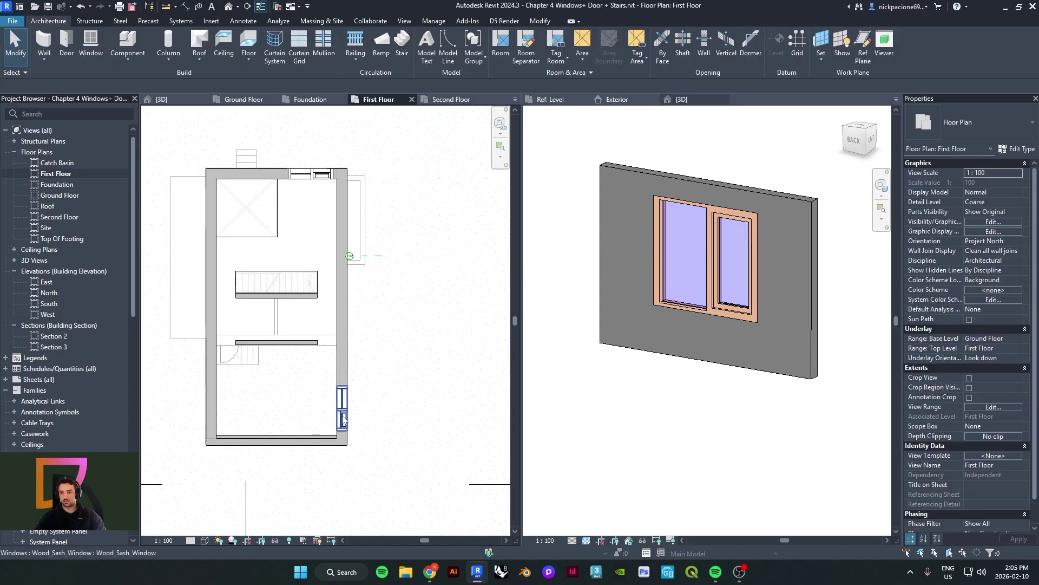
left_click(209, 414)
key("Escape")
scroll(240, 440, "up", 2)
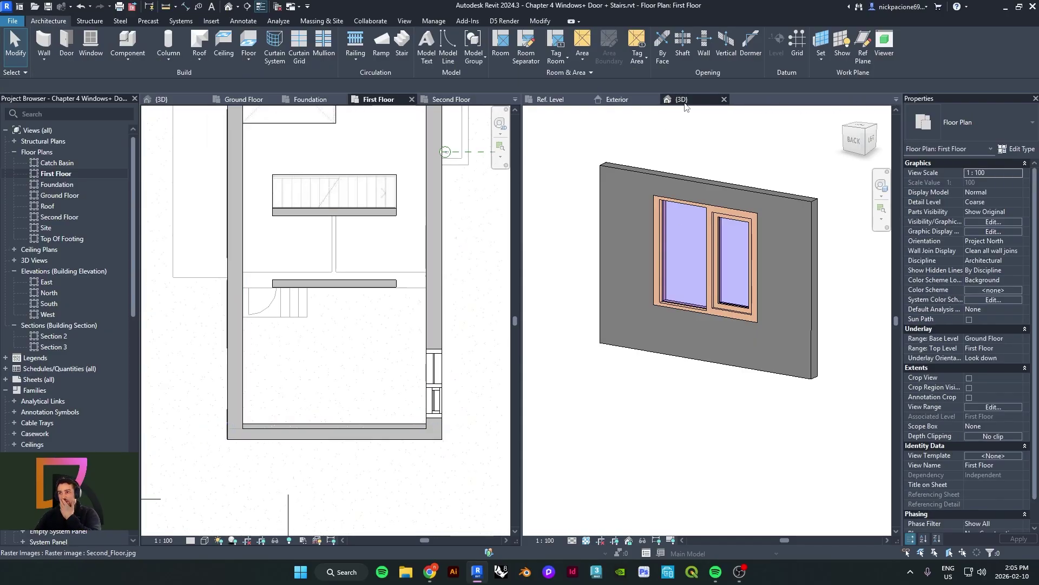
Close the open 3D, Ref. Level and Exterior views of the Wood_Sash_Window family
left_click(724, 99)
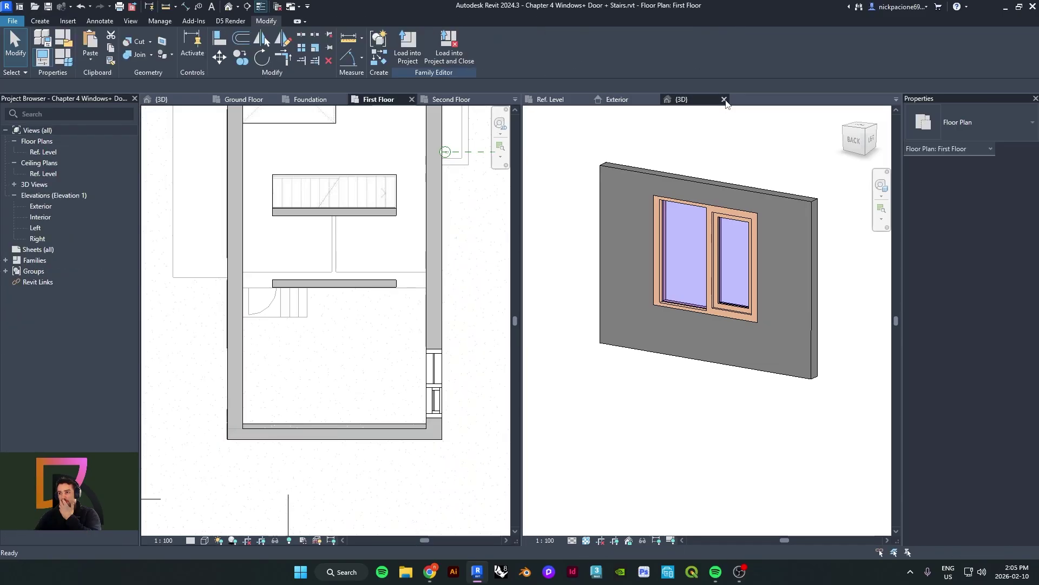
left_click(585, 99)
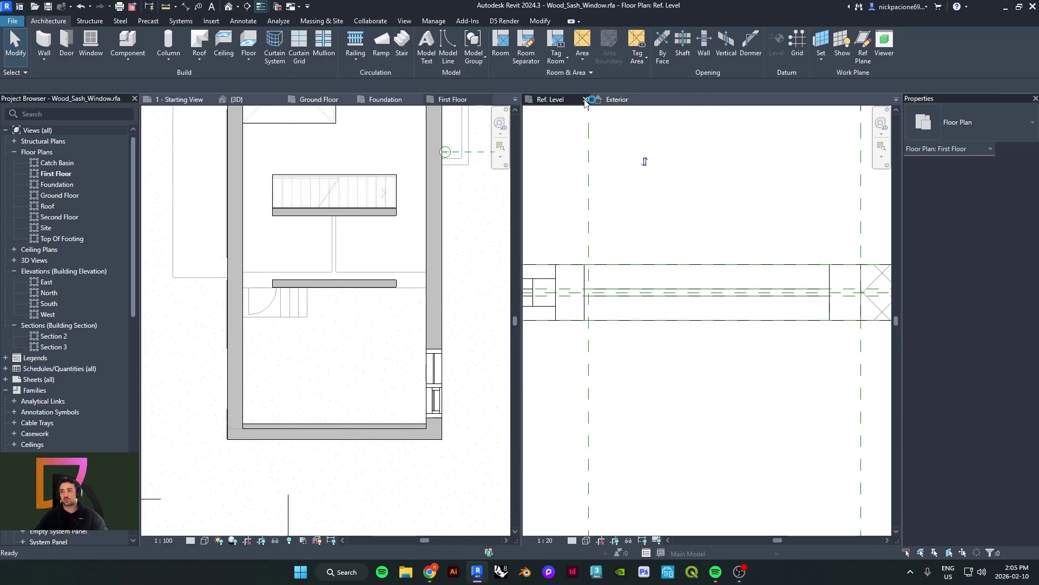
left_click(585, 100)
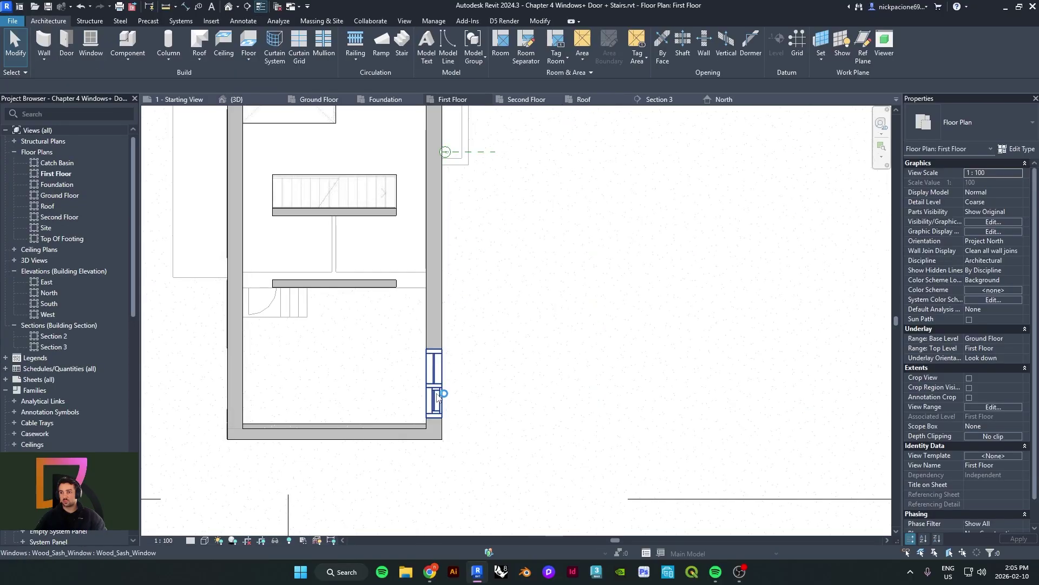
Change the First Floor plan's visual style so the background plan image shows through the floor, and dismiss the save reminder
middle_click_drag(379, 412, 434, 362)
scroll(292, 366, "up", 3)
middle_click_drag(292, 366, 308, 395)
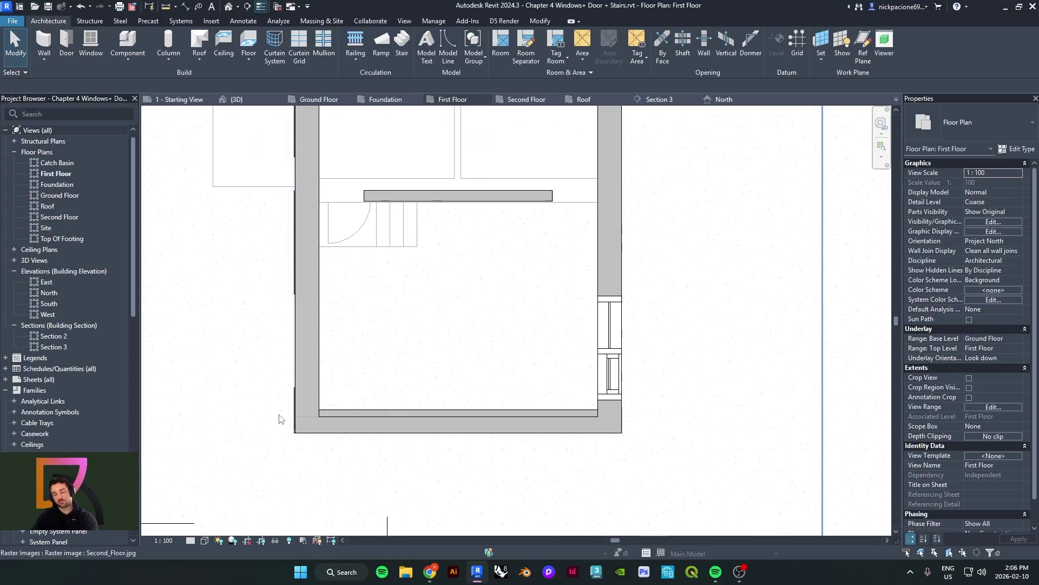
left_click(191, 540)
left_click(246, 474)
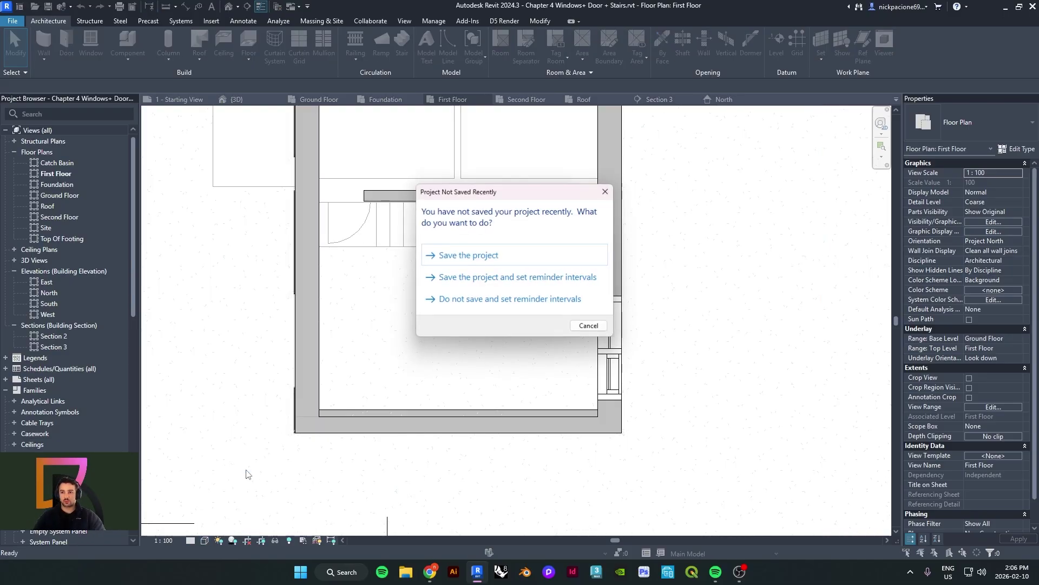
left_click(590, 326)
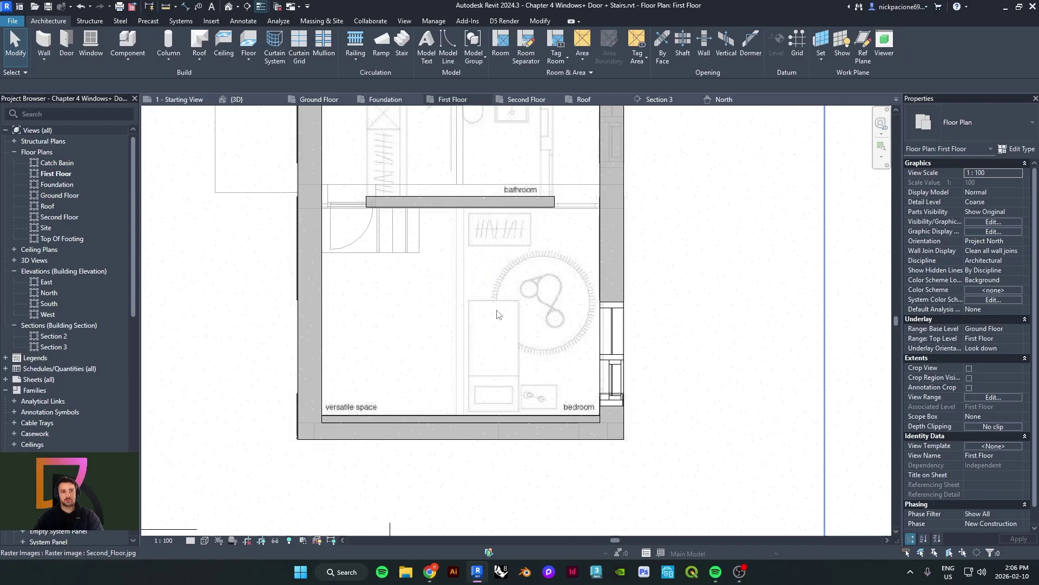
Compare the long siding wall beside the versatile space and the bedroom window opposite with the openings in the plan image
scroll(308, 370, "up", 4)
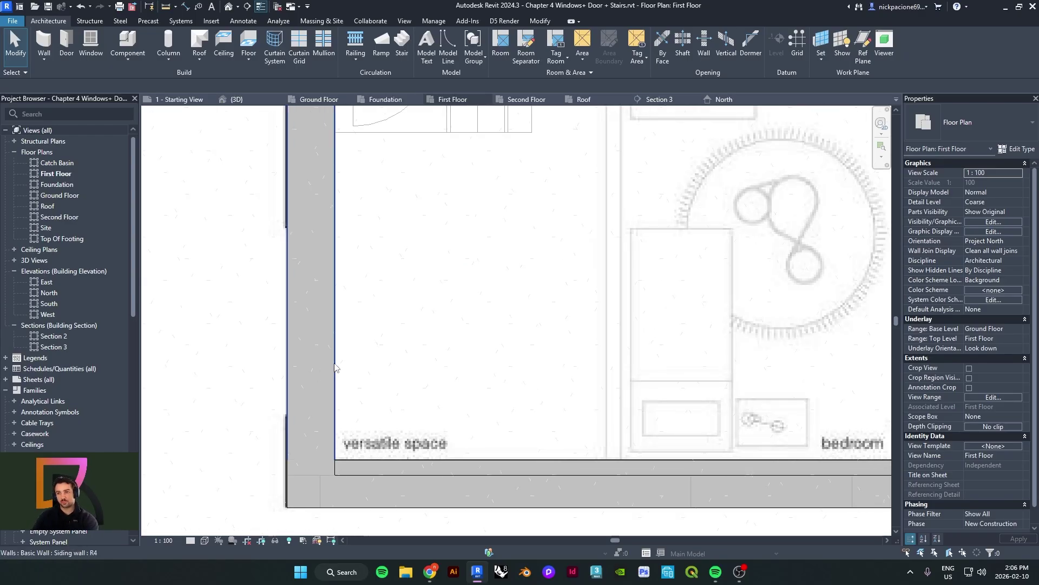
left_click(333, 362)
scroll(334, 362, "down", 3)
scroll(703, 393, "up", 1)
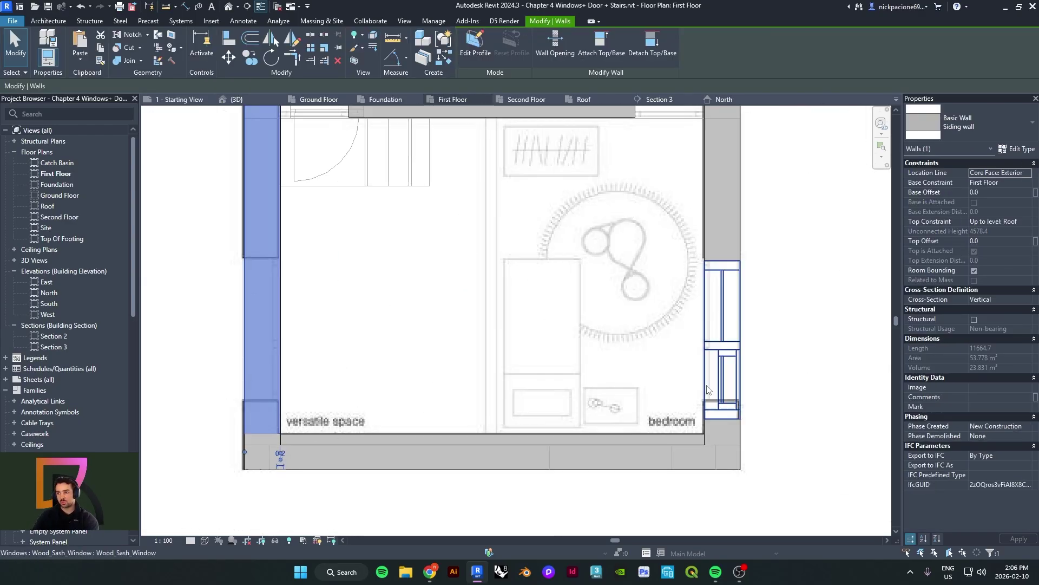
left_click(717, 407)
scroll(723, 401, "up", 3)
scroll(724, 397, "down", 4)
middle_click_drag(725, 396, 704, 407)
key("Escape")
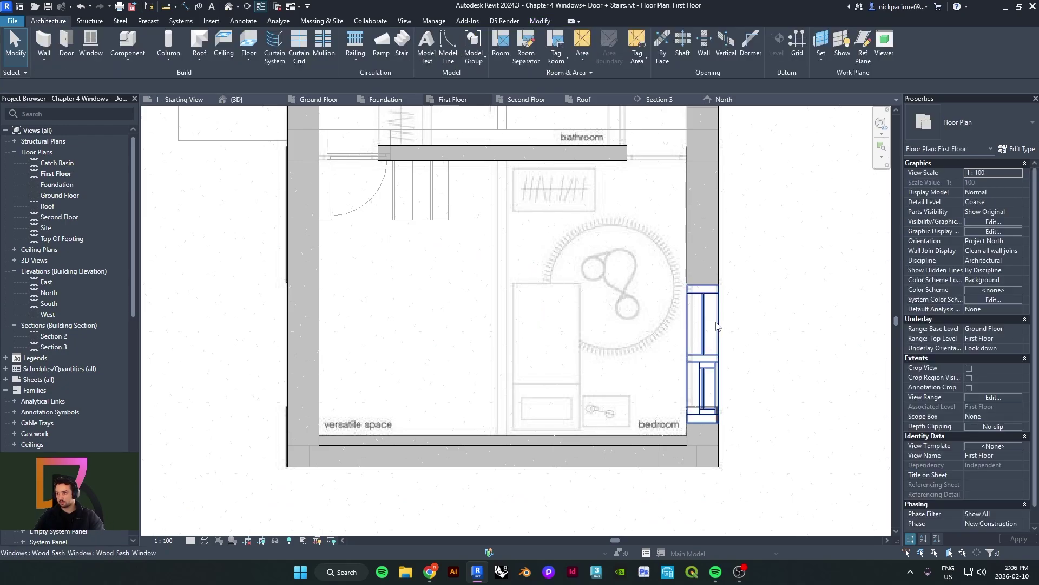
left_click(315, 344)
left_click(305, 347)
scroll(305, 346, "down", 5)
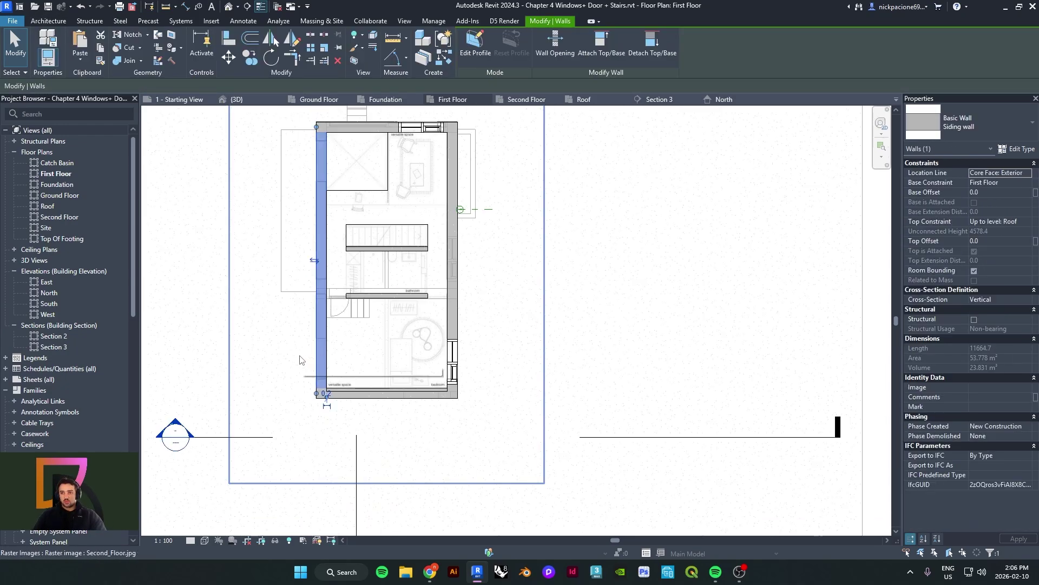
Nudge the bedroom window along its wall to 310 mm from the inner face of the nearby end wall, matching the plan image
middle_click_drag(301, 360, 310, 381)
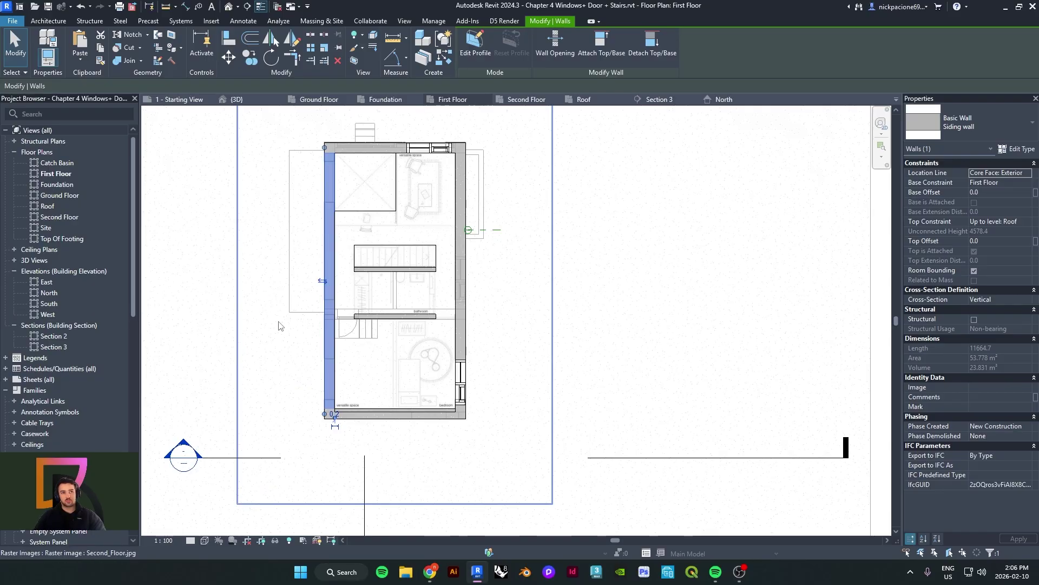
scroll(403, 391, "up", 4)
left_click(535, 367)
scroll(555, 359, "up", 2)
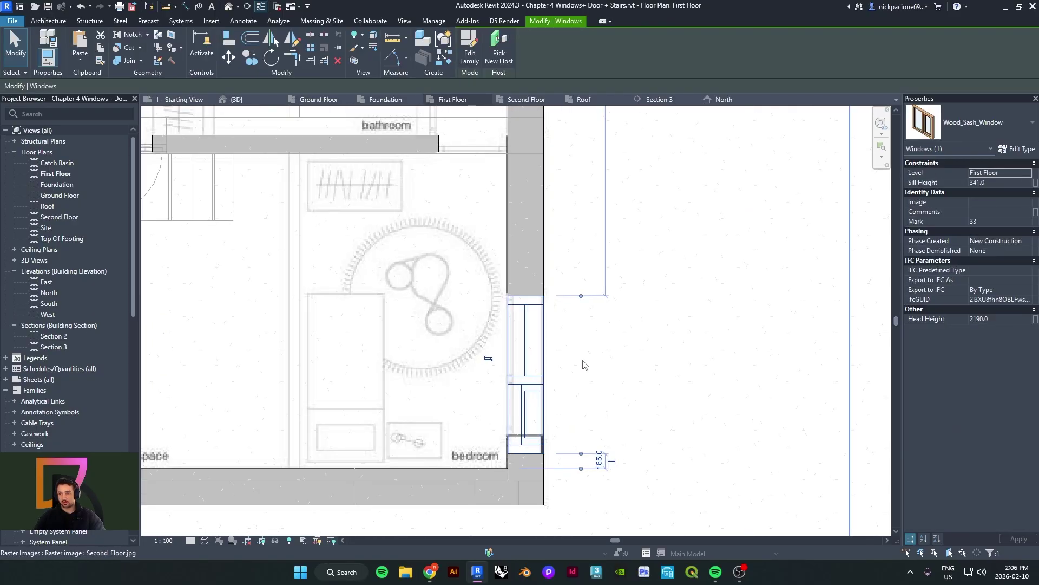
key("Up")
key("Up")
key("Up")
key("Up")
key("Up")
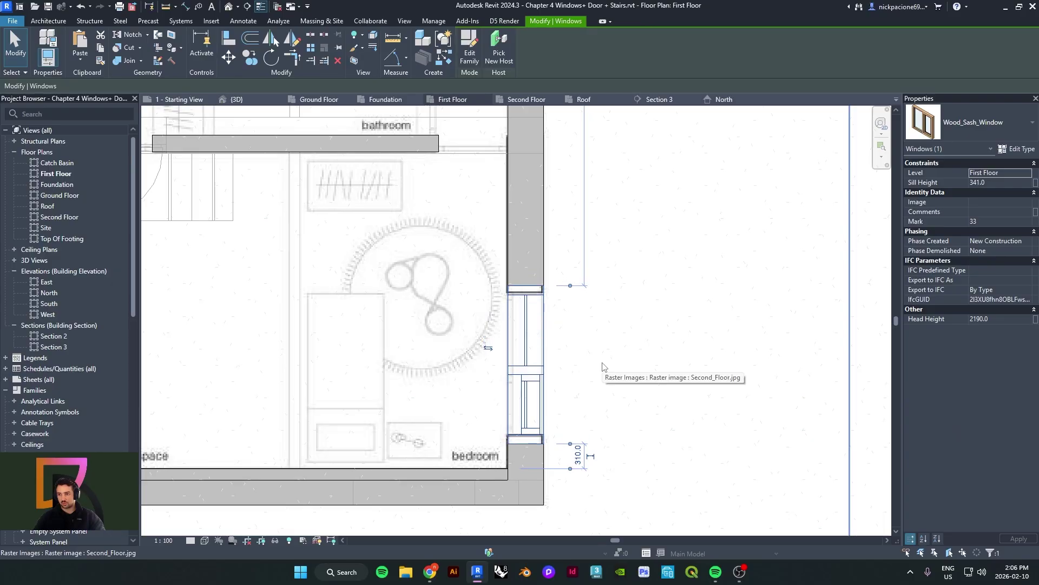
key("Escape")
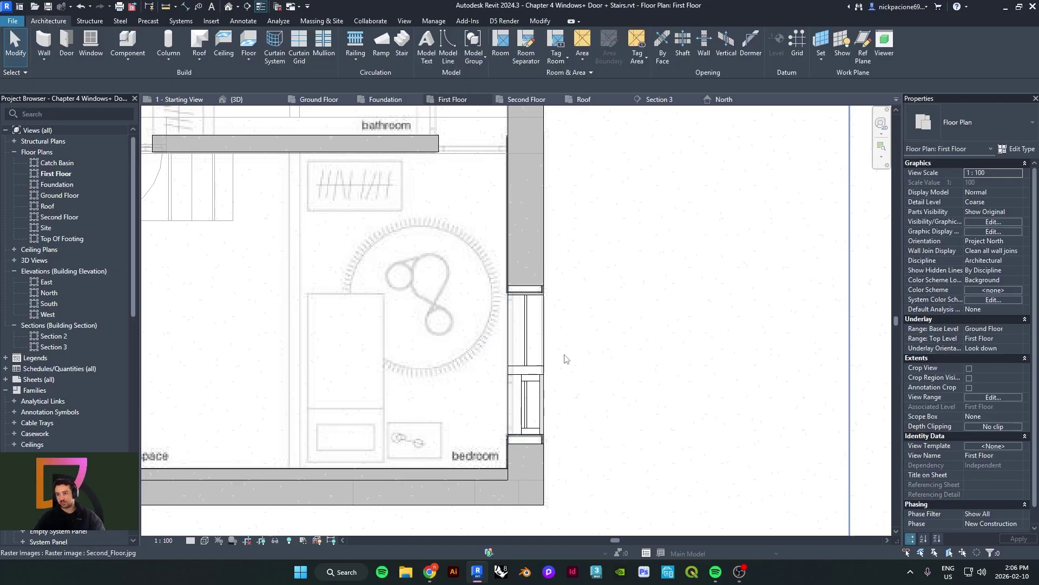
Mirror a copy of the bedroom window onto the opposite long wall about a vertical axis through the midpoint of the end wall
left_click(529, 362)
scroll(528, 363, "down", 2)
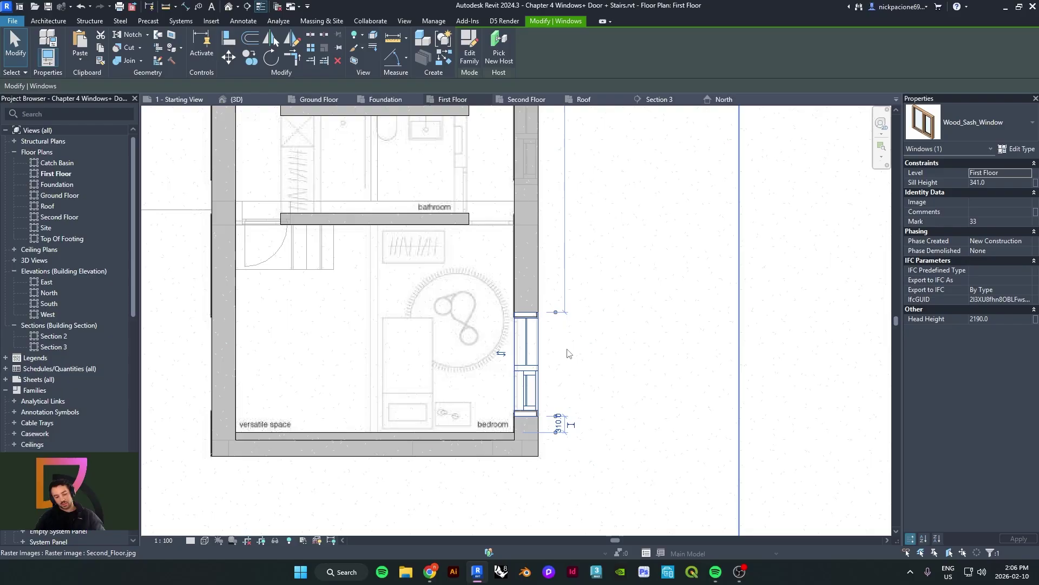
key("d")
key("m")
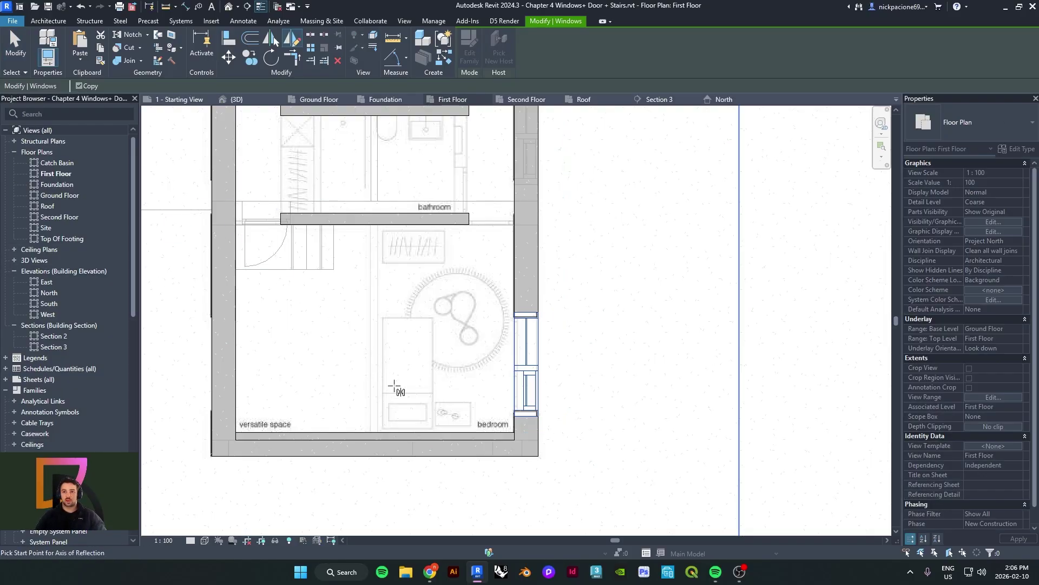
left_click(376, 456)
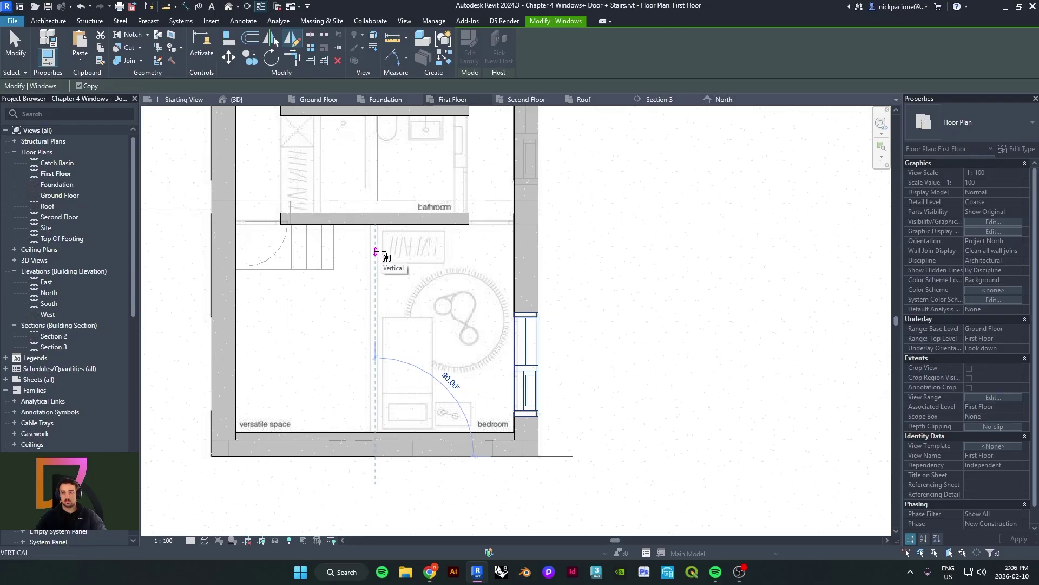
left_click(375, 252)
key("Escape")
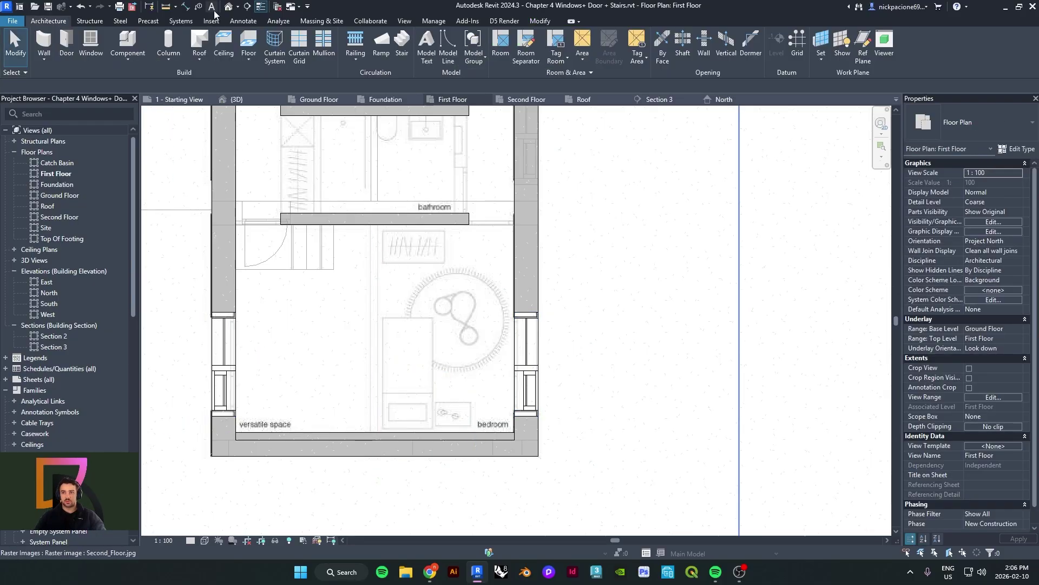
Examine the placed windows on the long facades in the 3D view
left_click(229, 7)
middle_click_drag(362, 355, 380, 332, "shift")
scroll(380, 331, "up", 5)
middle_click_drag(239, 270, 394, 294)
middle_click_drag(531, 324, 622, 332)
middle_click_drag(395, 329, 433, 373, "shift")
middle_click_drag(433, 373, 585, 380)
scroll(585, 380, "down", 1)
middle_click_drag(488, 404, 379, 406, "shift")
middle_click_drag(460, 373, 233, 401, "shift")
middle_click_drag(390, 402, 438, 364)
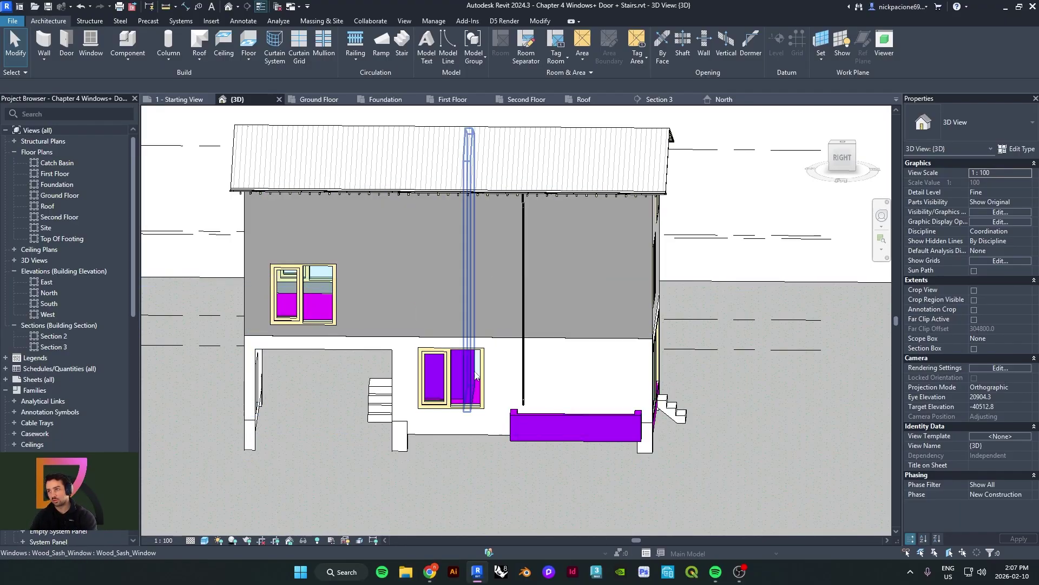
Open the upper-floor sash window's family for editing, then switch to Chrome and enlarge the long facade photo for reference
left_click(330, 301)
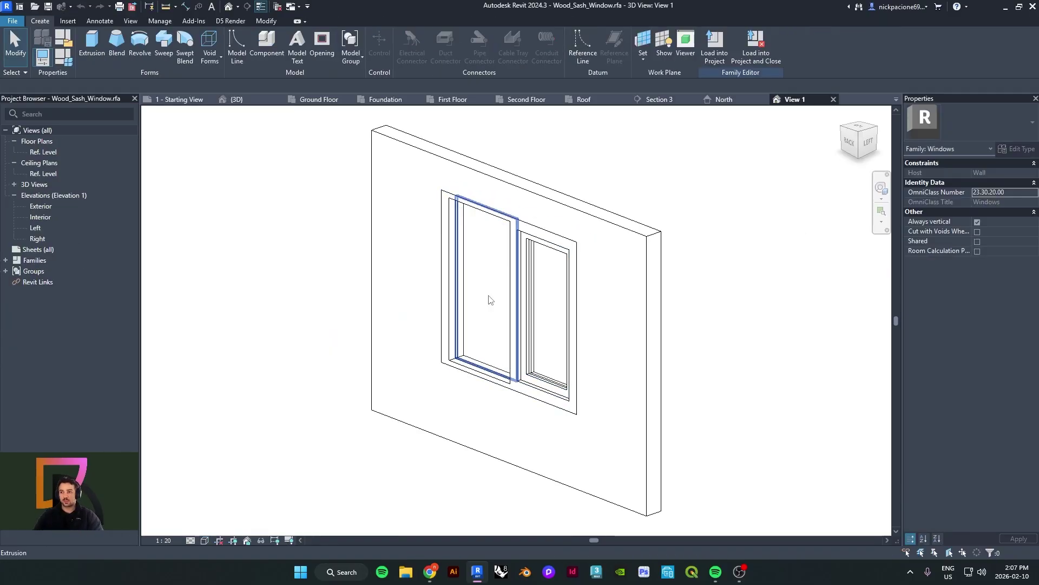
mouse_move(429, 569)
left_click(427, 506)
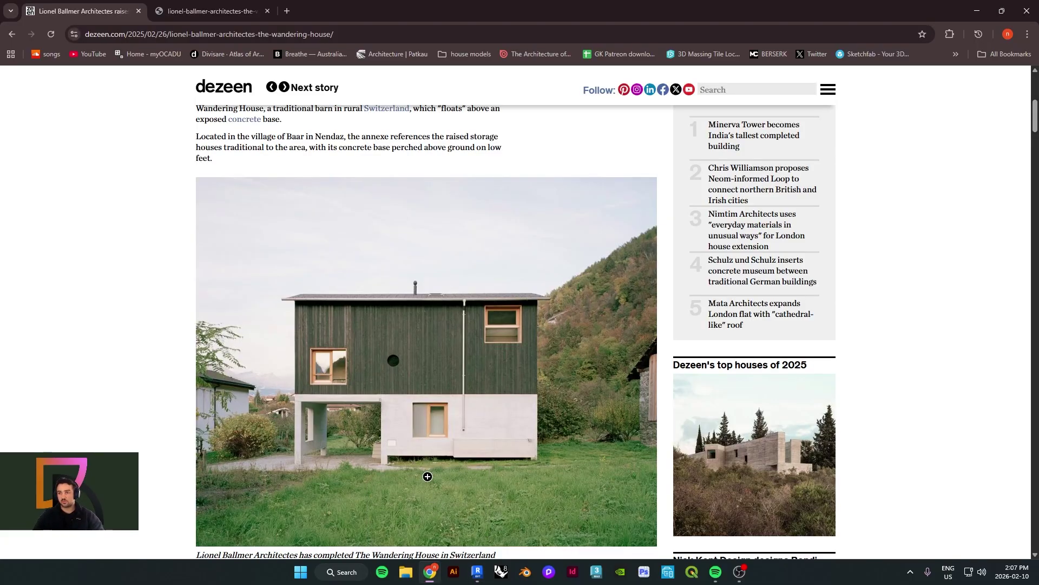
left_click(437, 396)
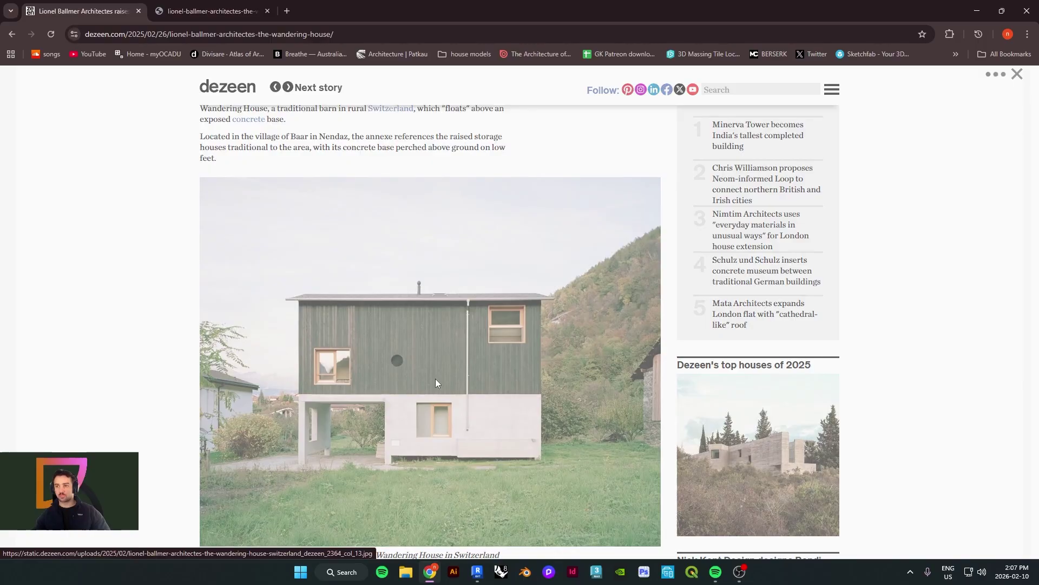
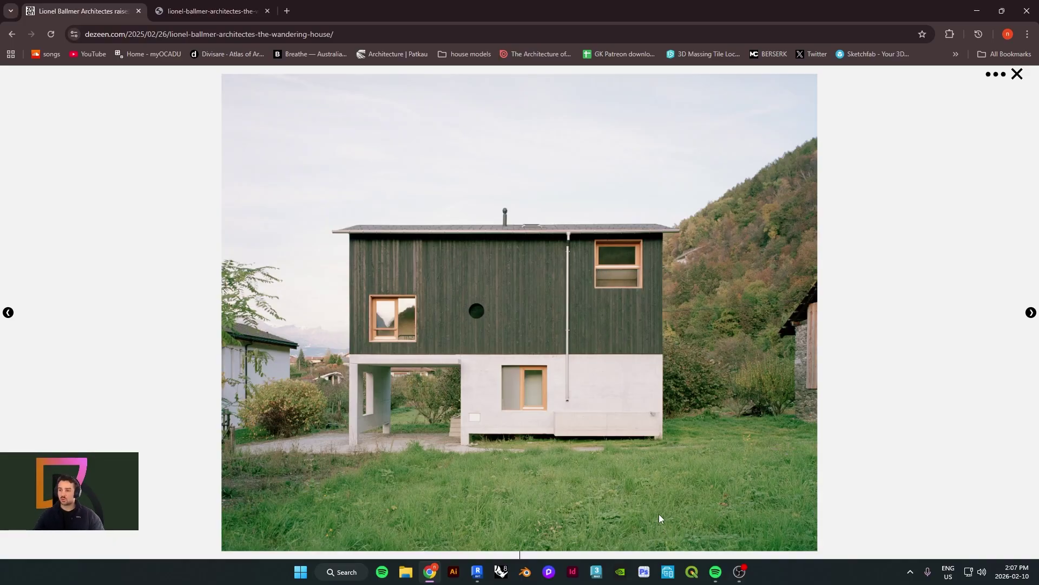
Switch back to Revit and save the sash window family to the Desktop as a new family named Wood_Double_Hung_Window
left_click(478, 574)
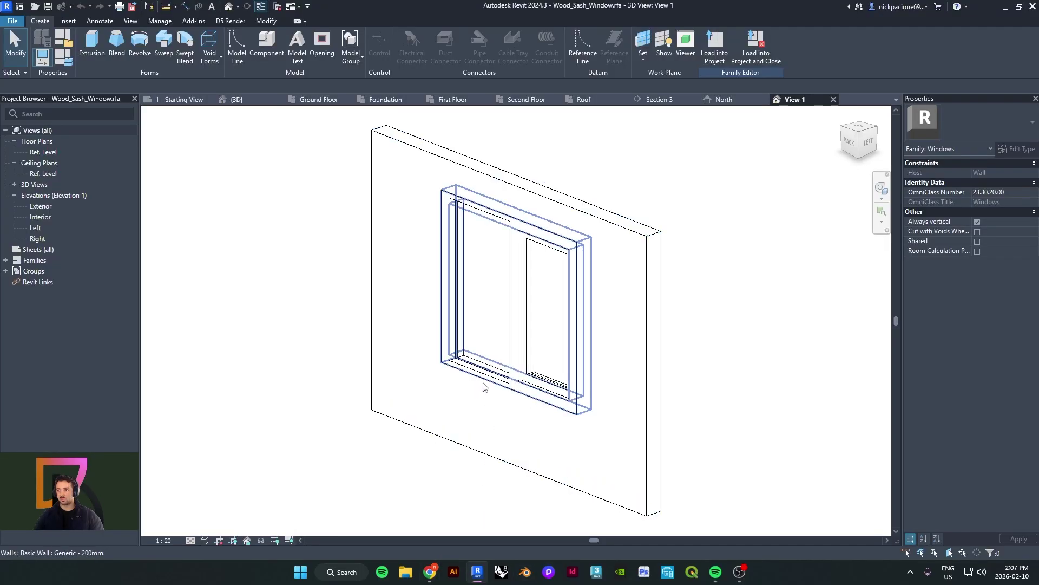
middle_click_drag(514, 324, 563, 327, "shift")
middle_click_drag(464, 340, 590, 332, "shift")
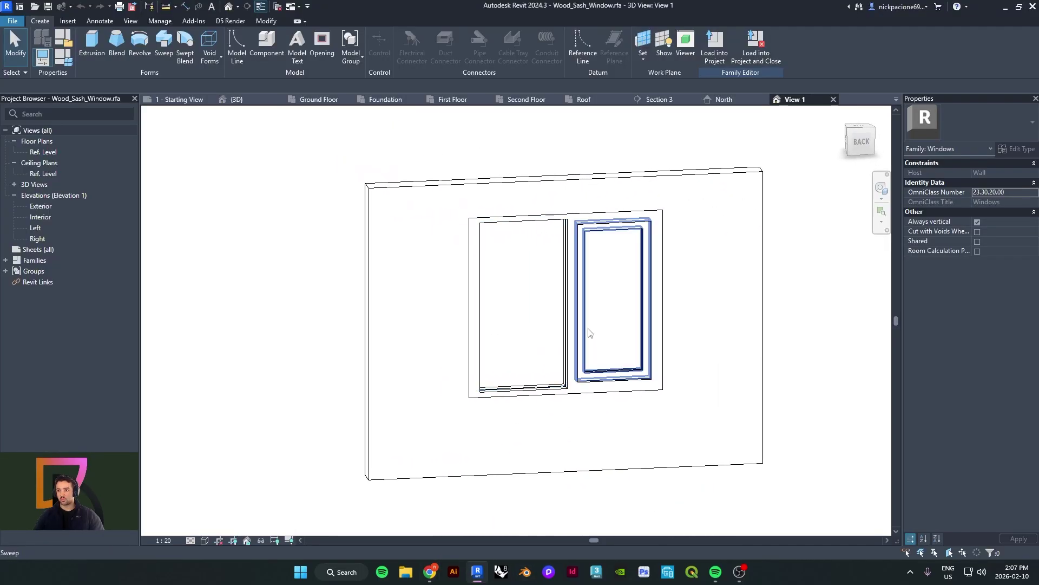
middle_click_drag(466, 371, 359, 271)
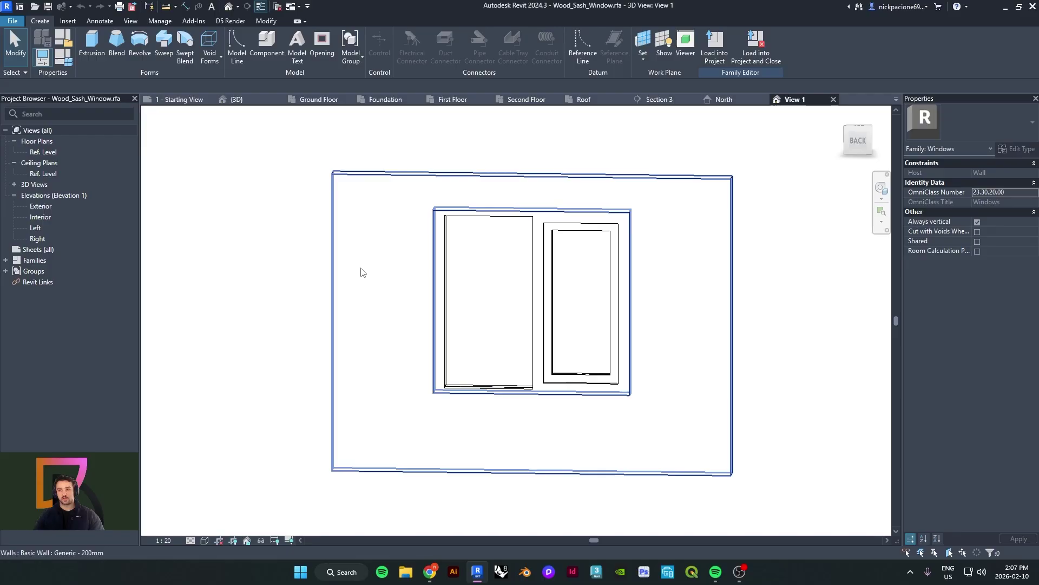
left_click(11, 22)
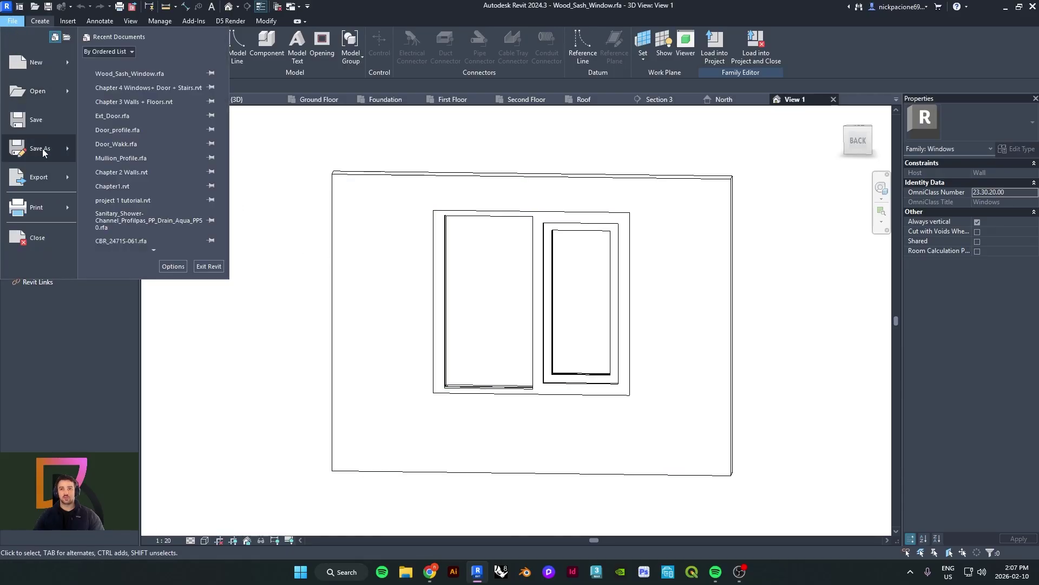
mouse_move(42, 149)
left_click(119, 145)
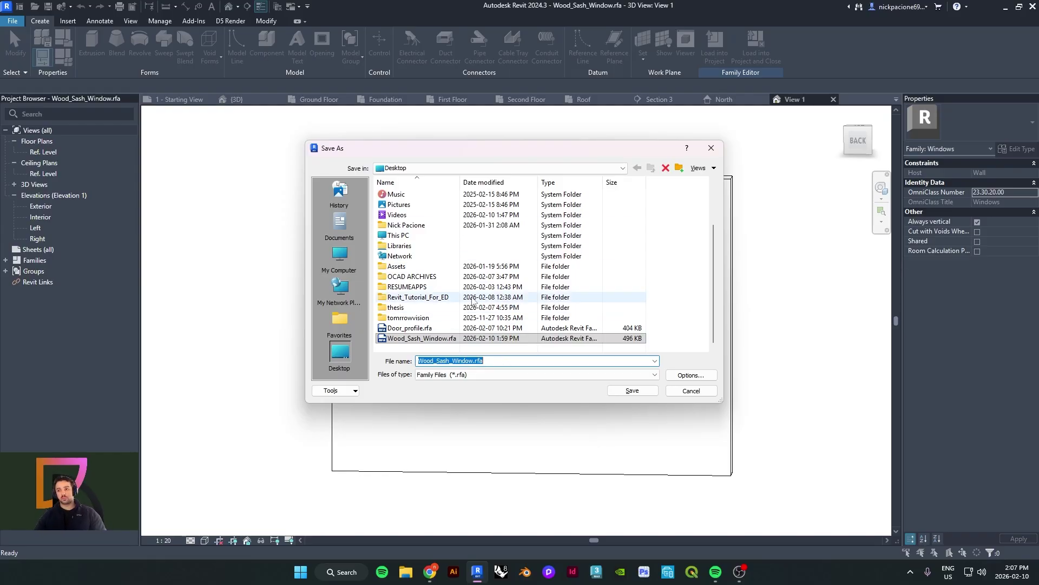
left_click_drag(514, 152, 540, 149)
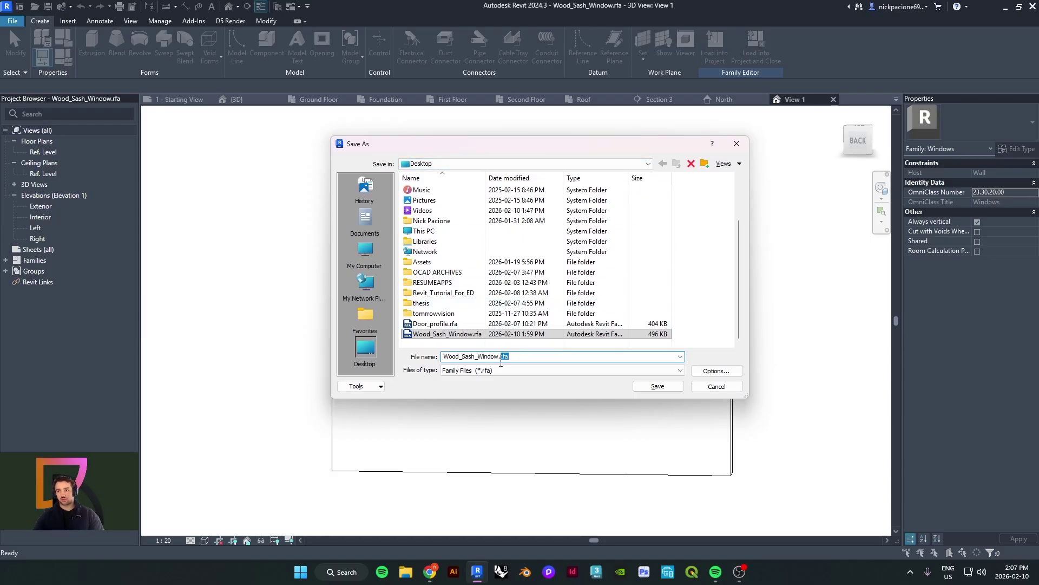
left_click(542, 357)
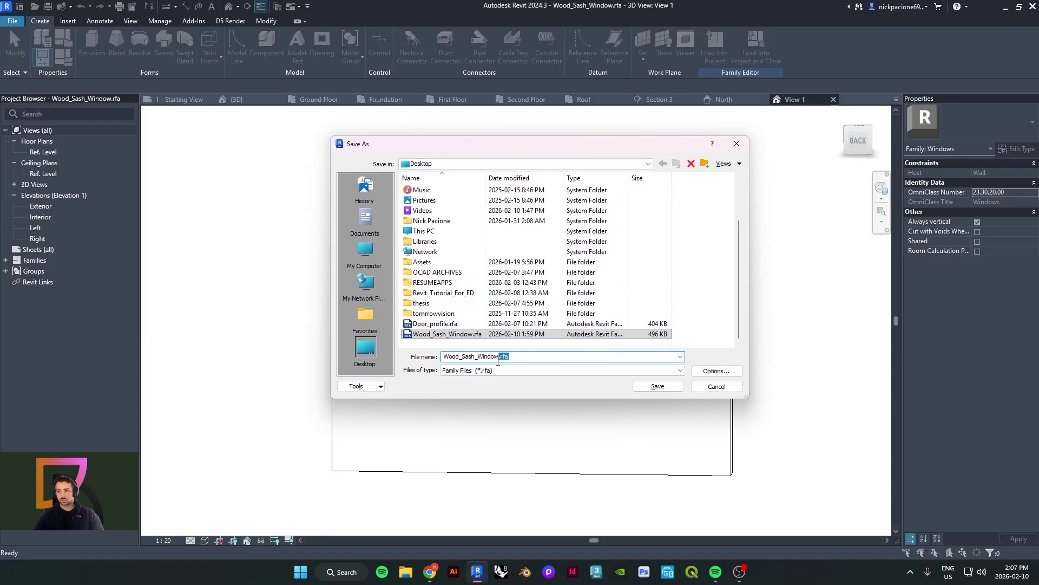
left_click_drag(498, 360, 473, 358)
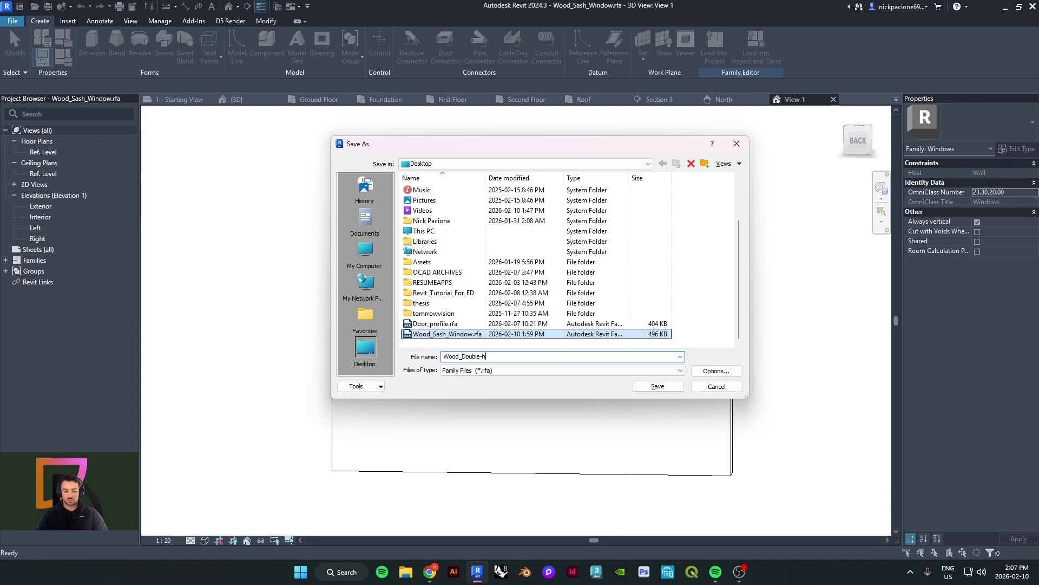
type("Double_Hun")
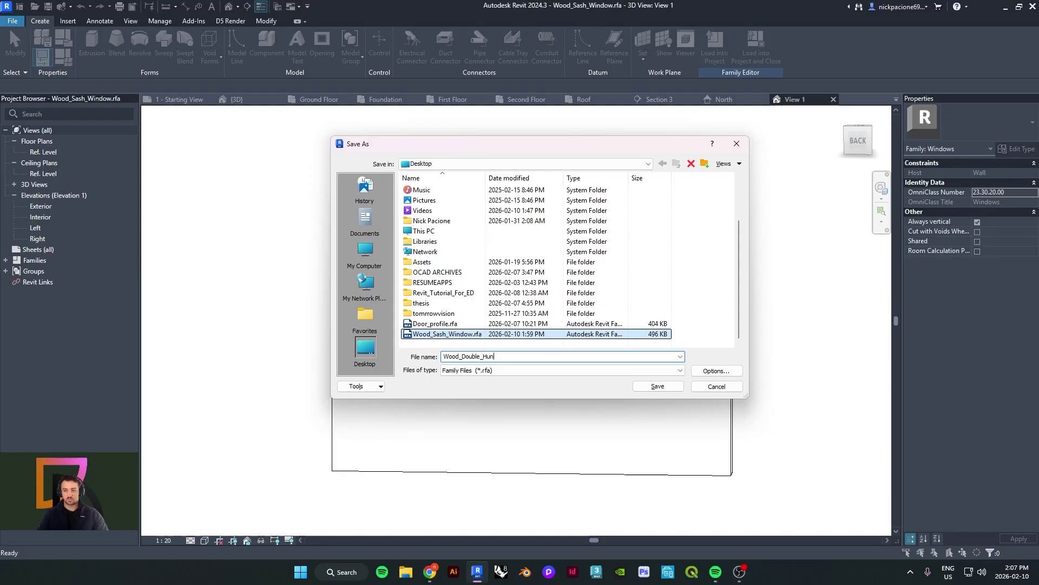
type("g_Wind")
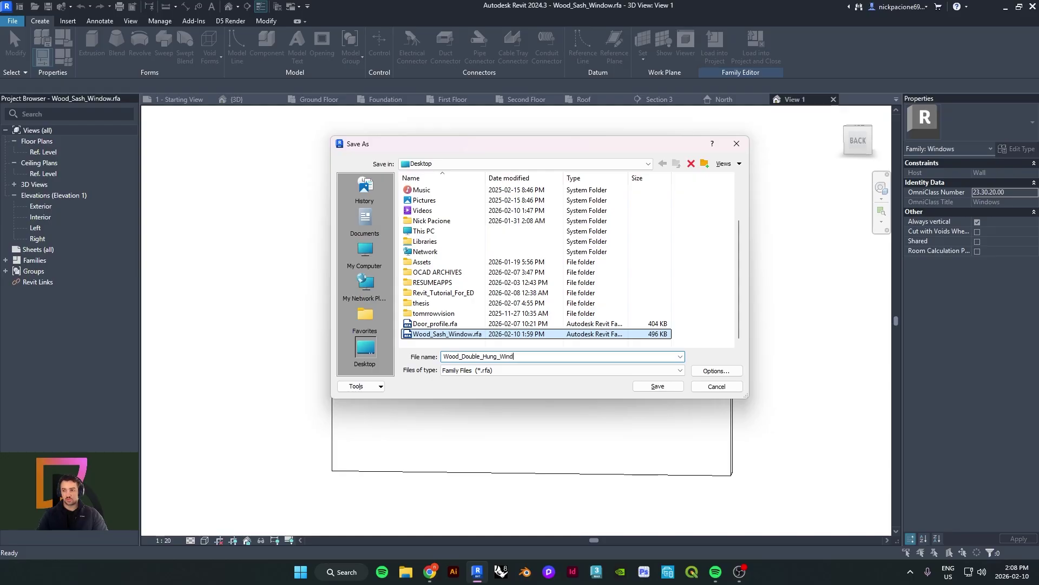
type("ow")
key("Return")
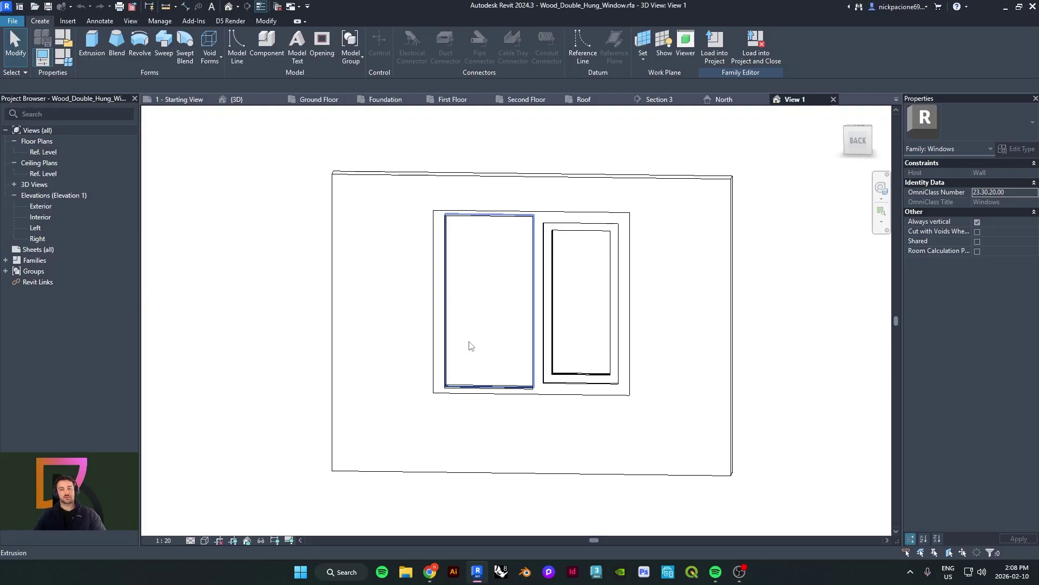
Delete the void cuts along the upper and lower edges of the frame at the larger fixed pane
middle_click_drag(473, 344, 486, 390, "shift")
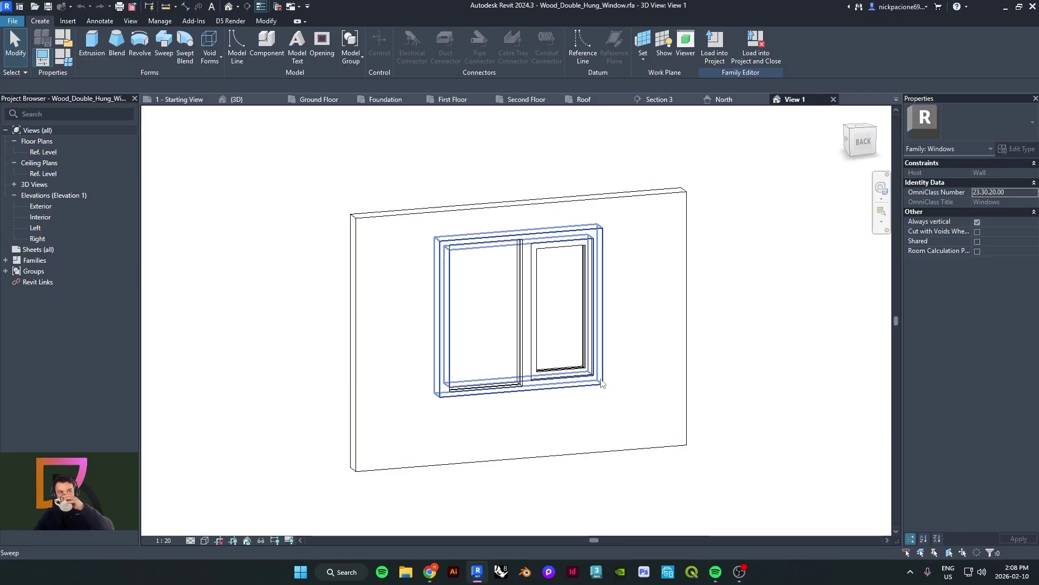
middle_click_drag(424, 374, 351, 365, "shift")
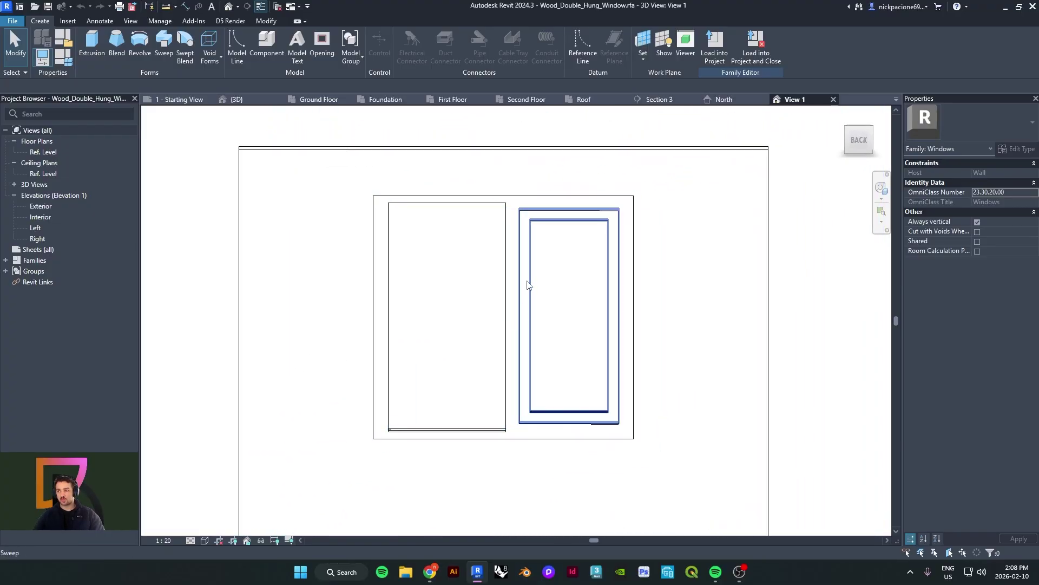
left_click(444, 206)
left_click(329, 60)
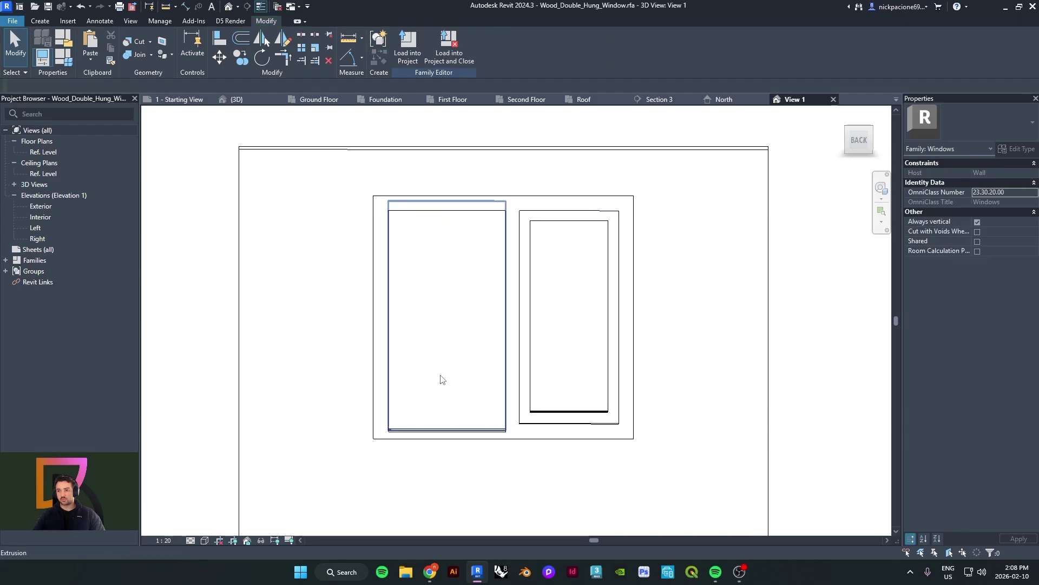
middle_click_drag(463, 428, 479, 429, "shift")
left_click(474, 432)
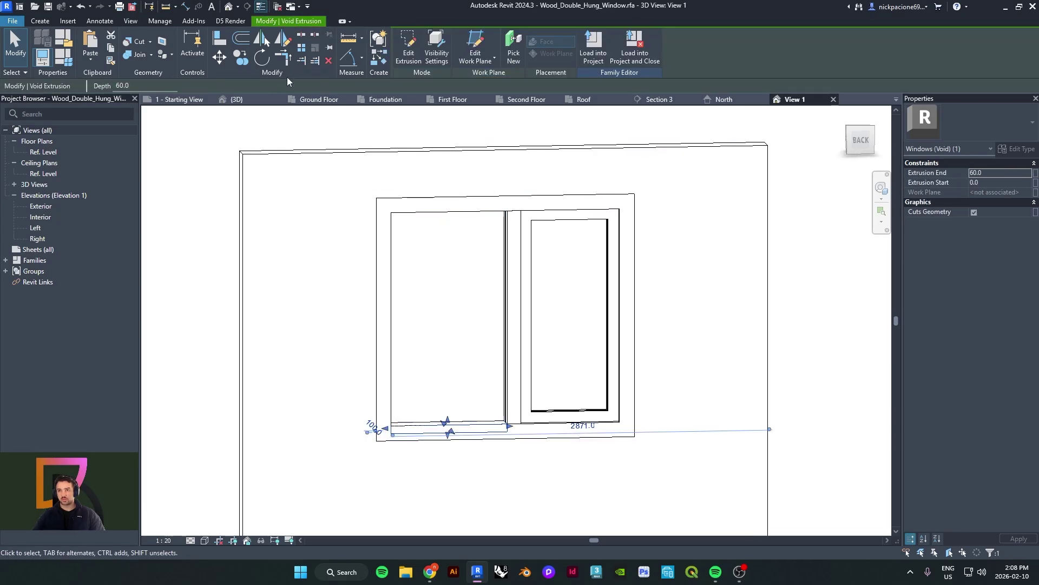
left_click(328, 60)
middle_click_drag(487, 324, 522, 330, "shift")
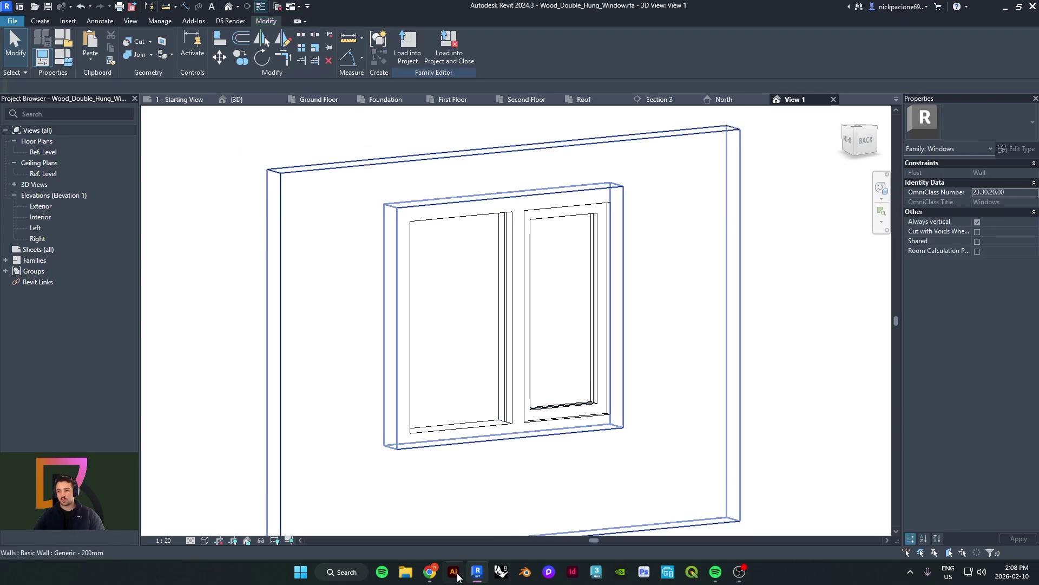
Check the double-hung window in the facade photo in Chrome, then delete the family's vertical mullion and larger glass pane in Revit
left_click(435, 577)
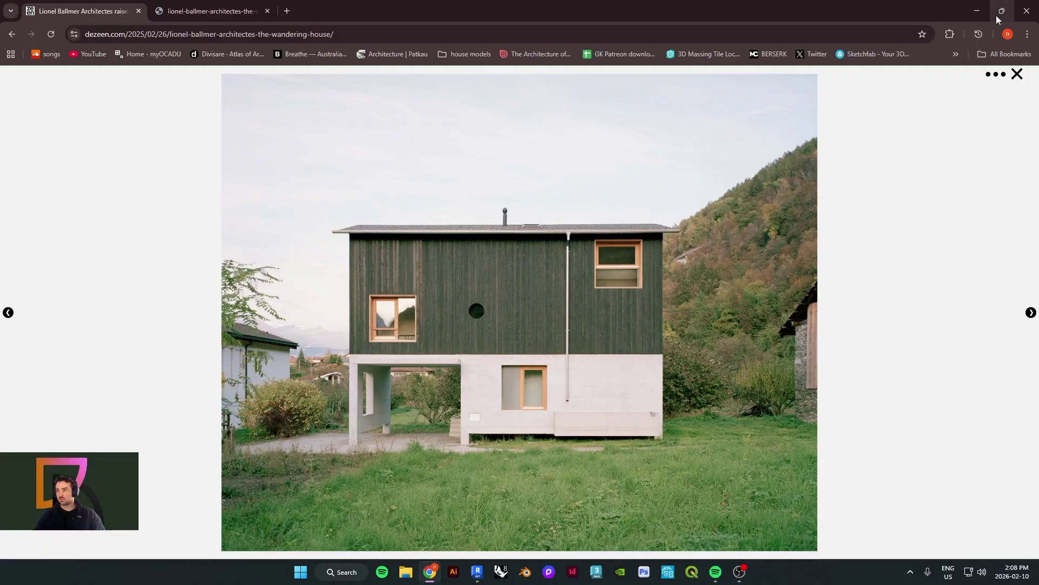
left_click(977, 10)
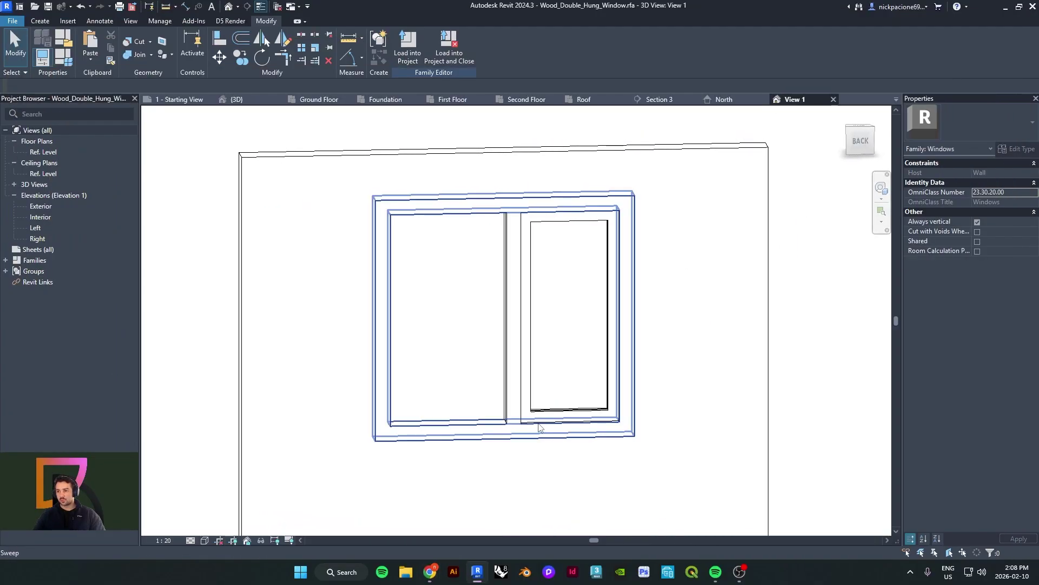
left_click(430, 573)
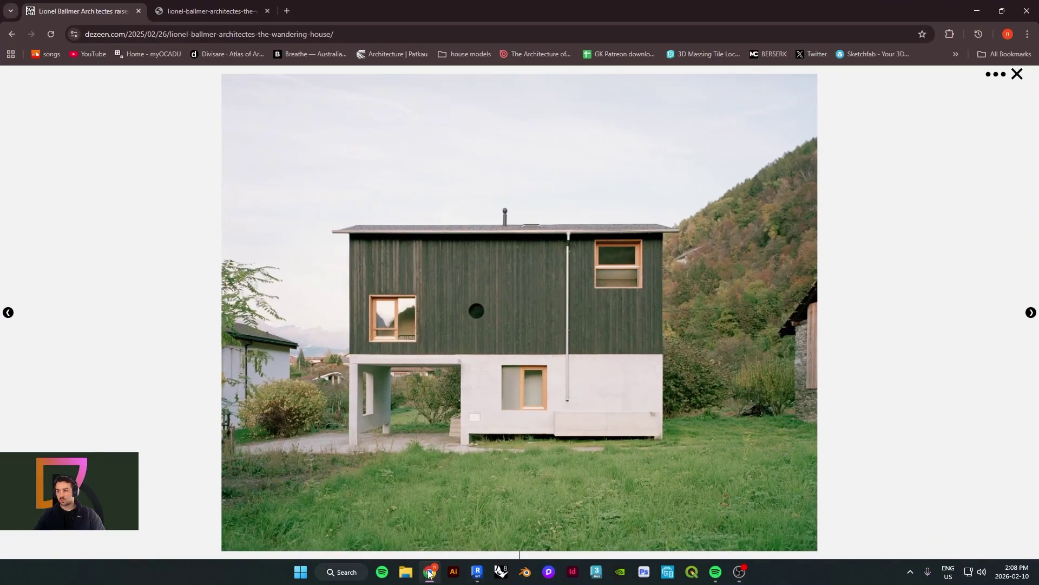
left_click(987, 11)
left_click(508, 298)
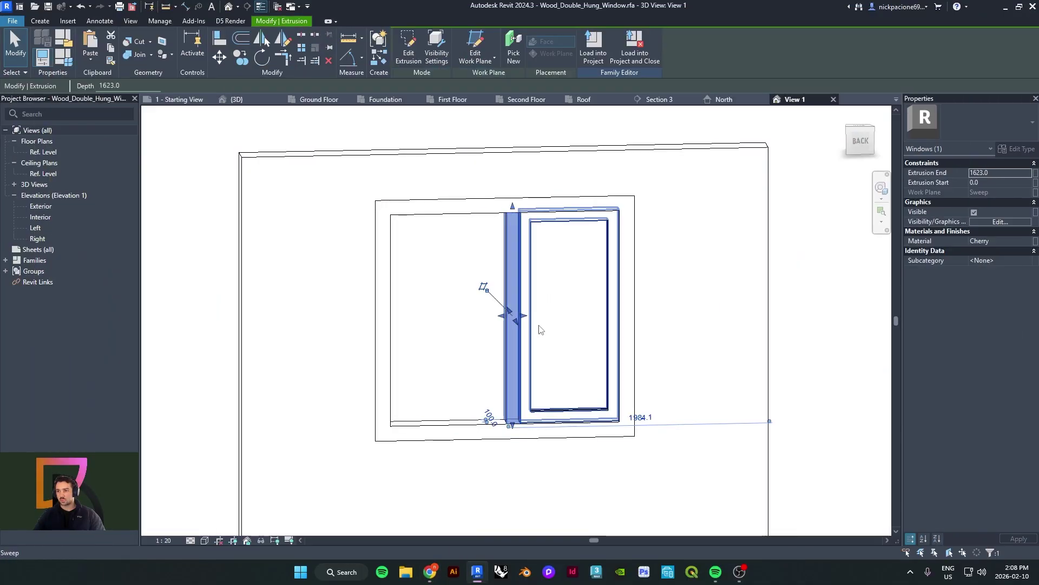
middle_click_drag(542, 330, 541, 412, "shift")
left_click(329, 61)
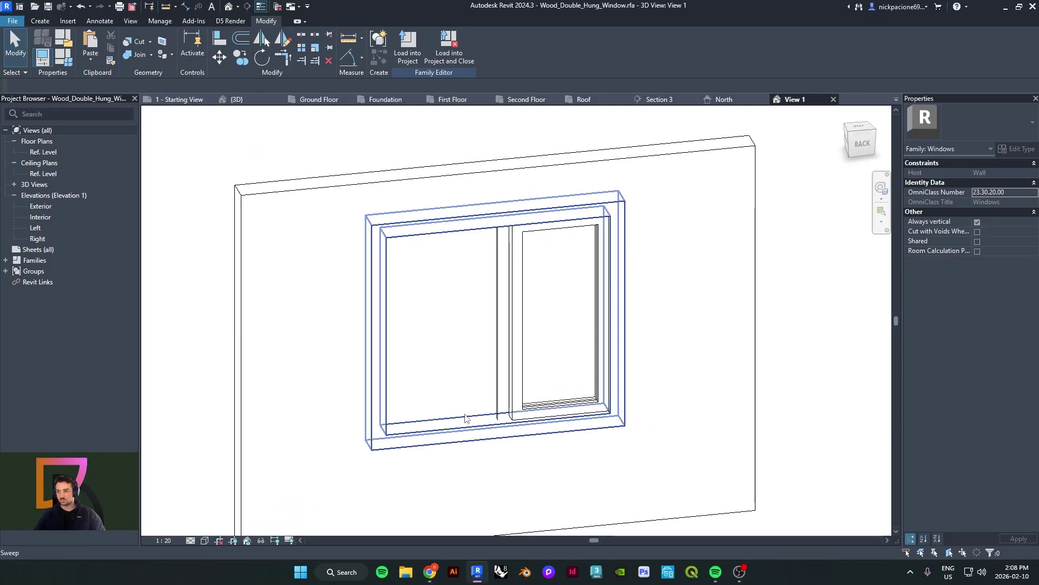
left_click(444, 336)
left_click(329, 60)
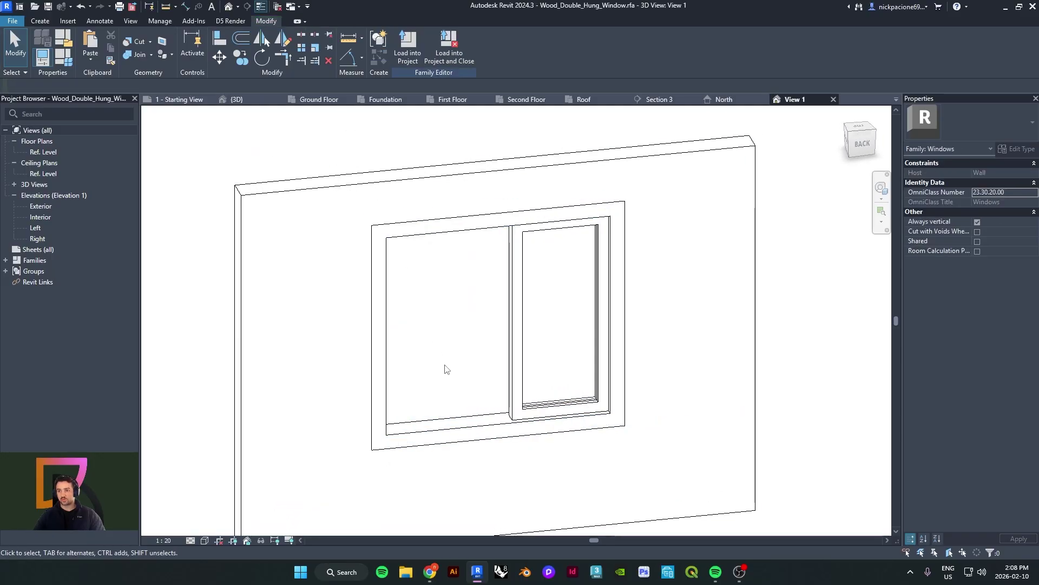
middle_click_drag(443, 366, 445, 344, "shift")
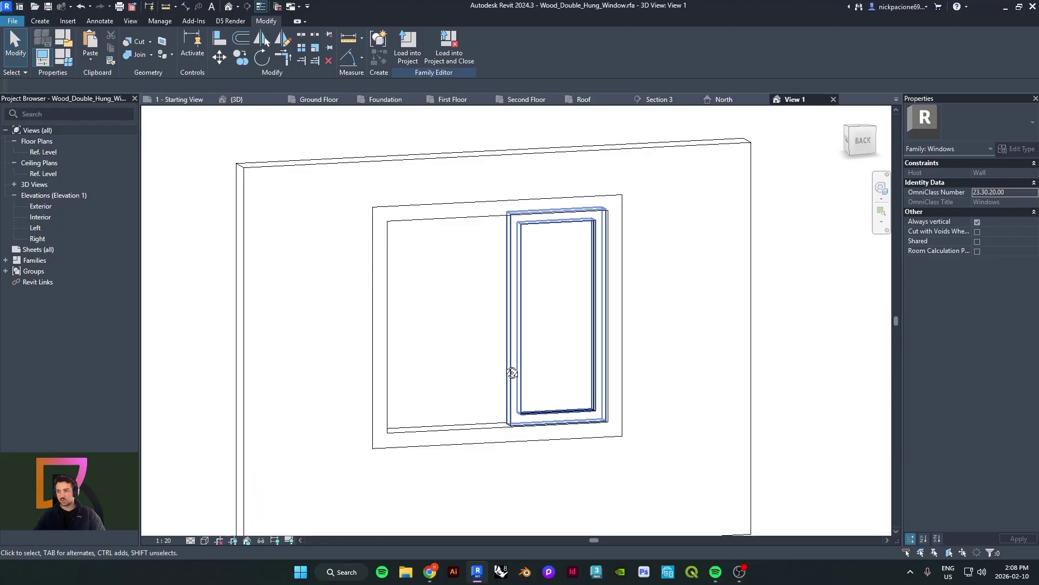
middle_click_drag(512, 374, 359, 388, "shift")
left_click(398, 415)
left_click(360, 400)
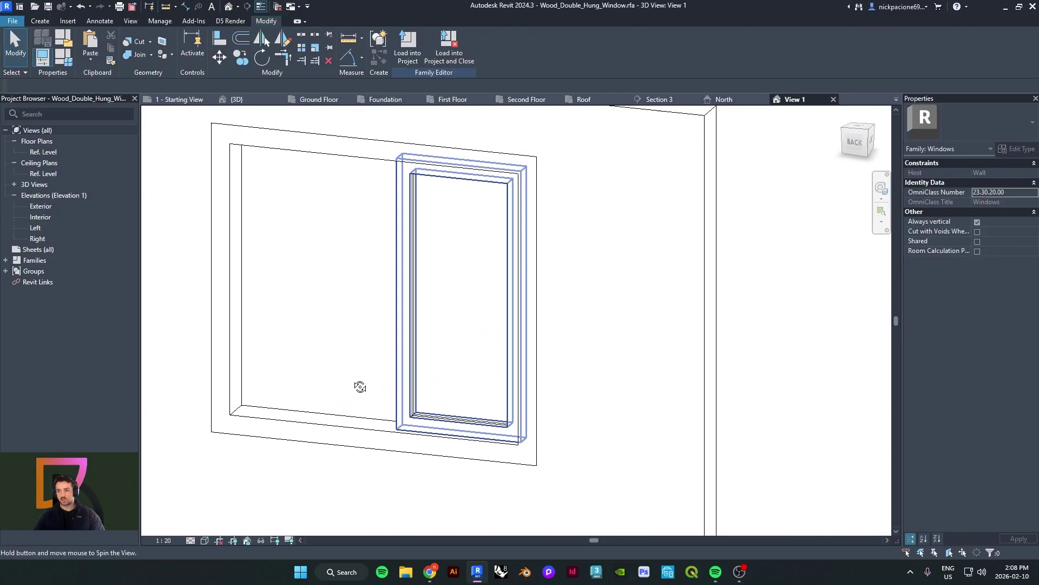
left_click(398, 343)
key("Escape")
scroll(432, 372, "up", 4)
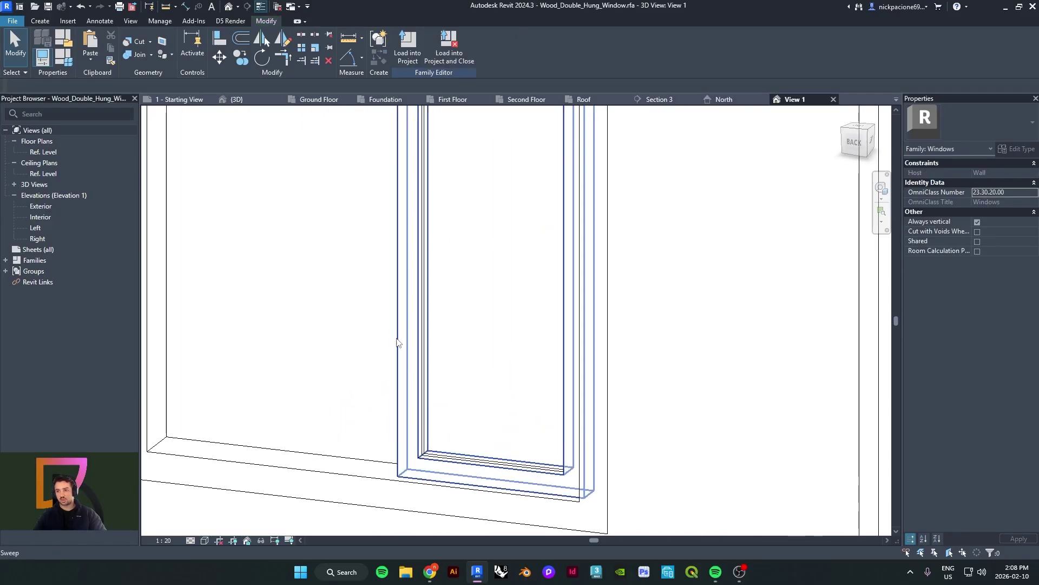
Rotate the remaining sash frame together with its glass pane 90 degrees counterclockwise in the Exterior elevation
left_click(429, 369)
scroll(427, 367, "down", 2)
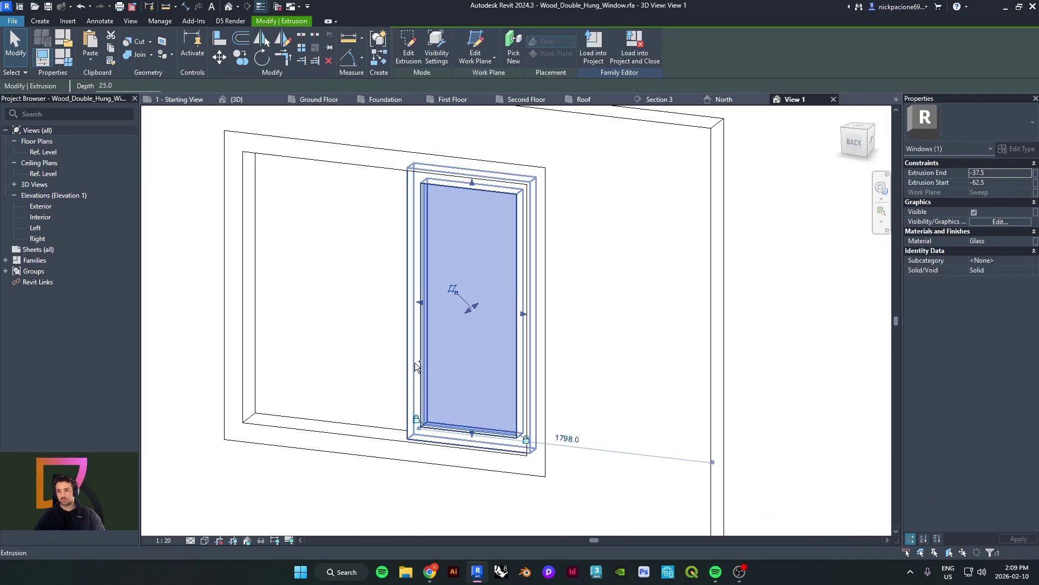
left_click(407, 352, "ctrl")
scroll(398, 355, "down", 1)
middle_click_drag(396, 356, 446, 334, "shift")
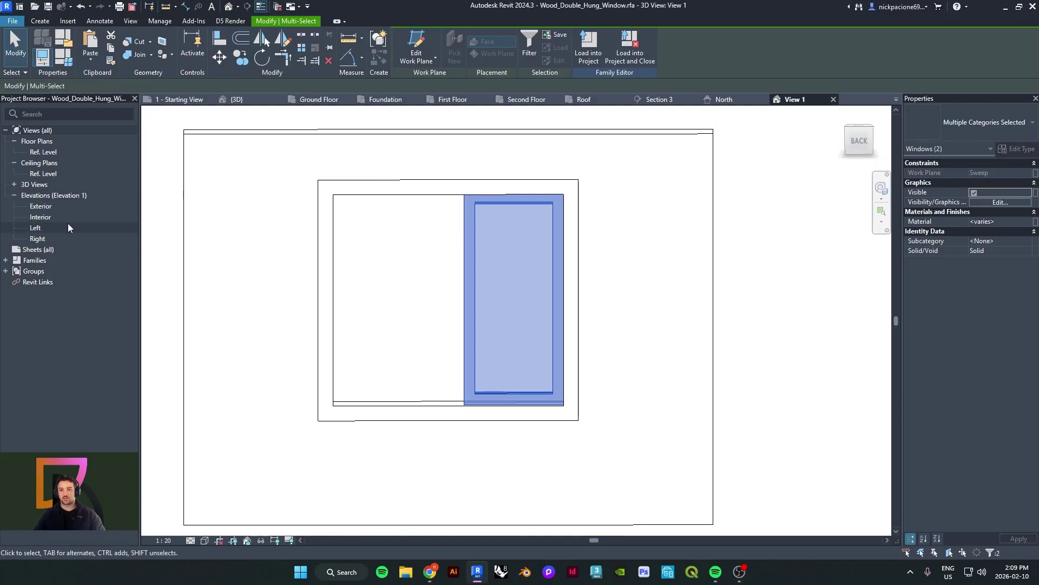
left_click(58, 207)
scroll(513, 324, "up", 7)
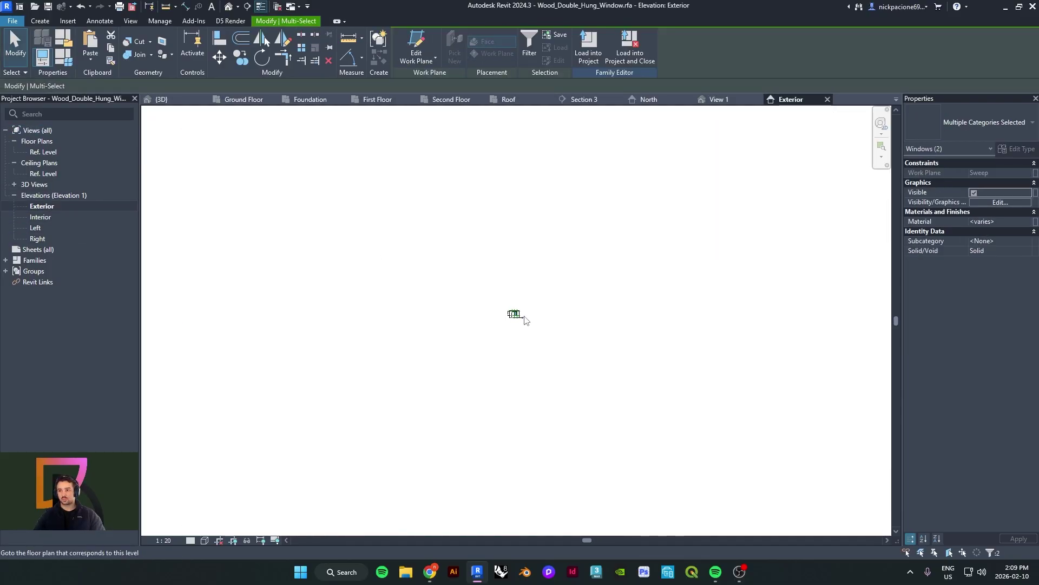
scroll(504, 338, "up", 6)
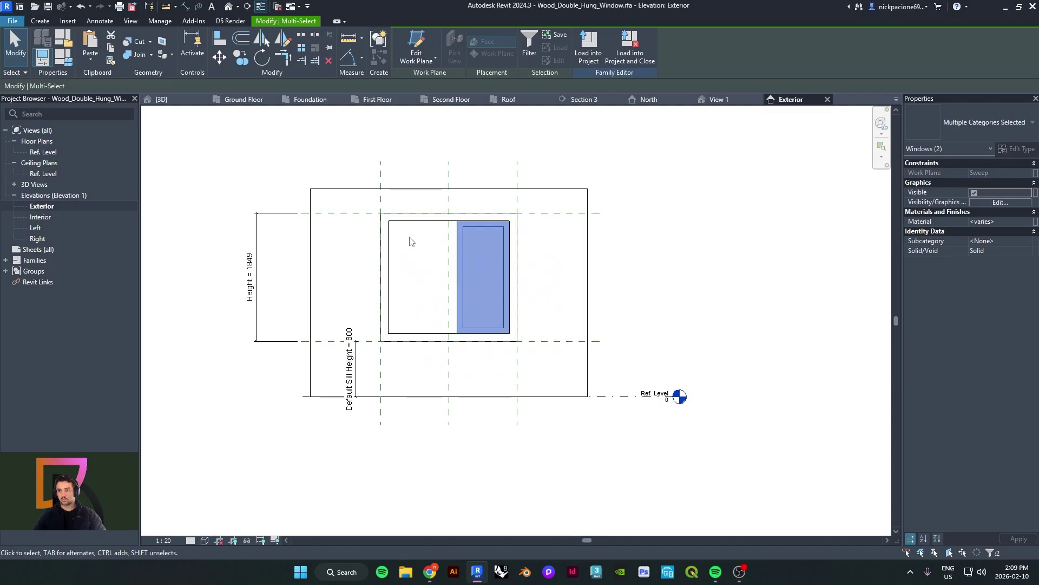
scroll(433, 232, "up", 2)
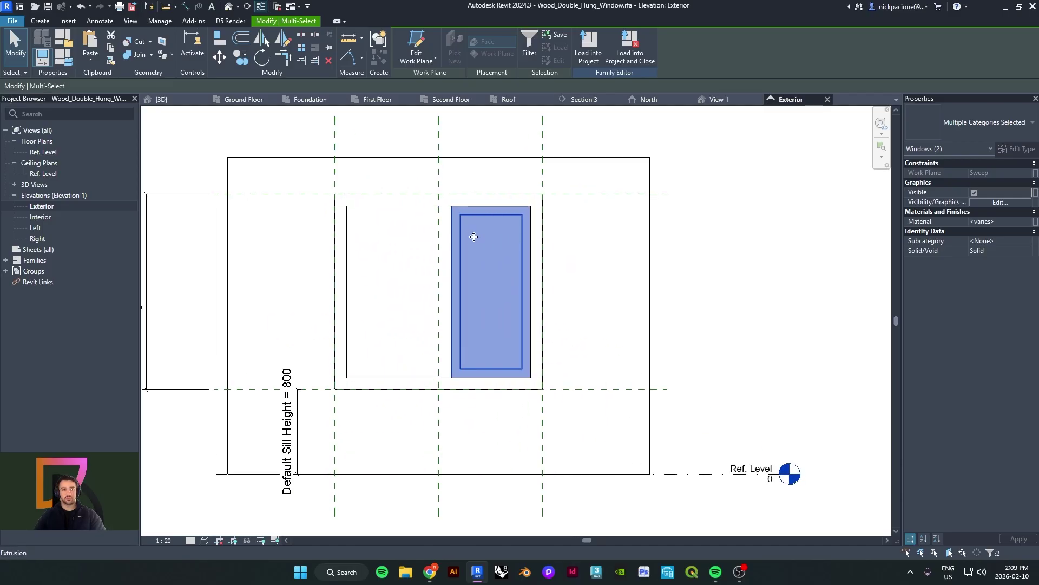
left_click(262, 57)
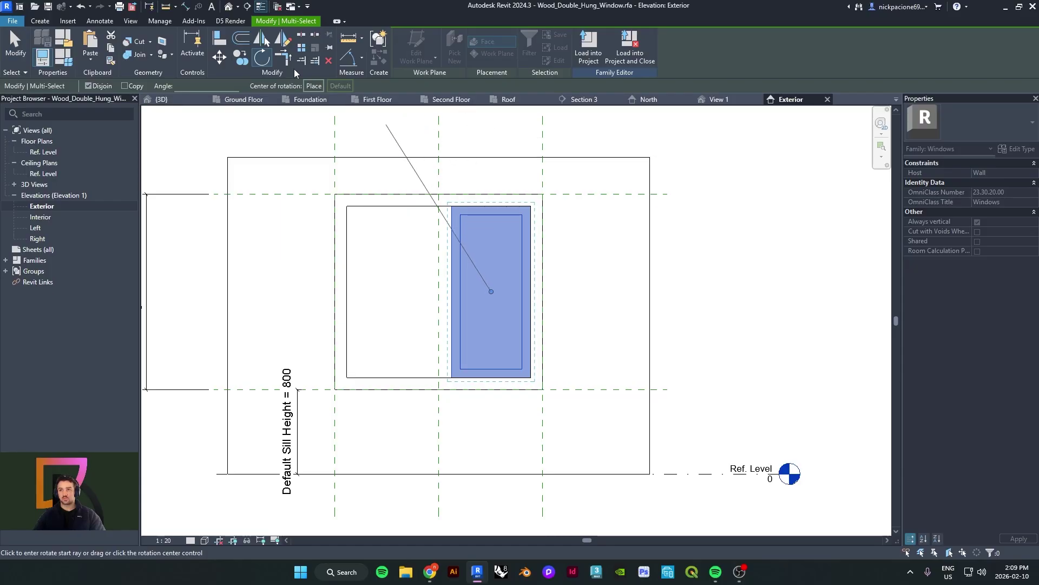
middle_click_drag(475, 138, 471, 166)
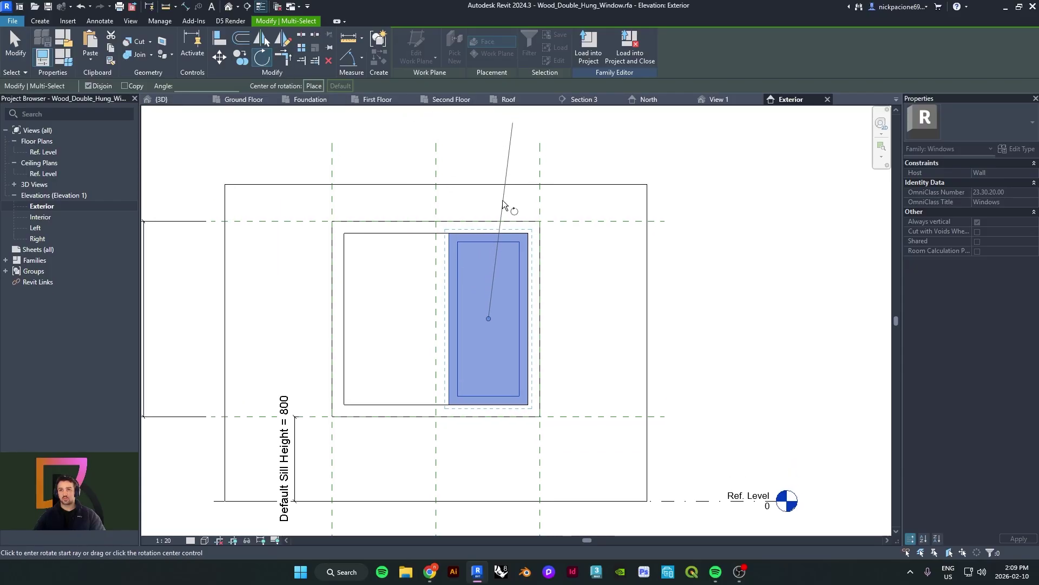
left_click(488, 154)
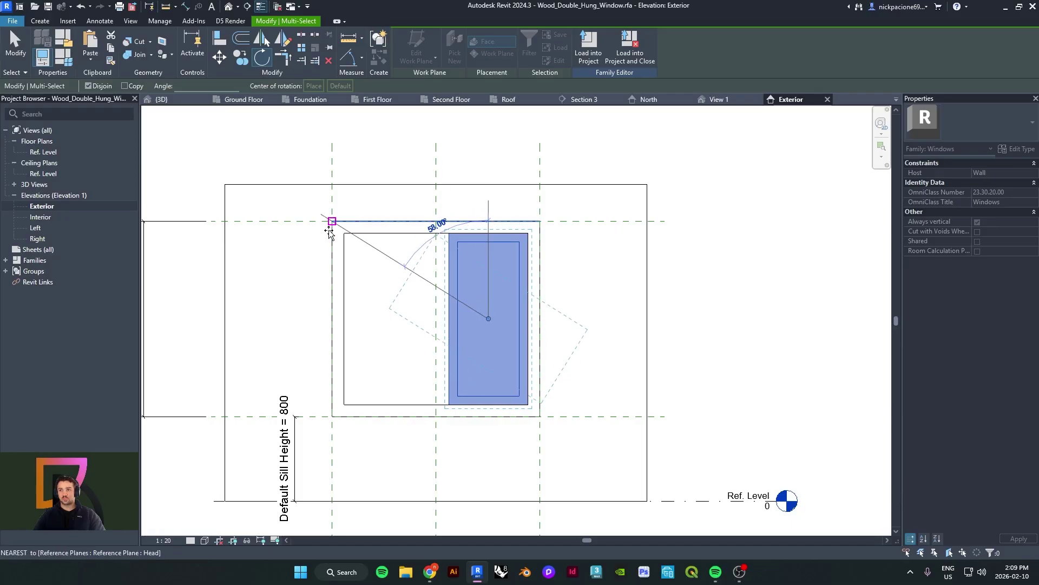
left_click(260, 316)
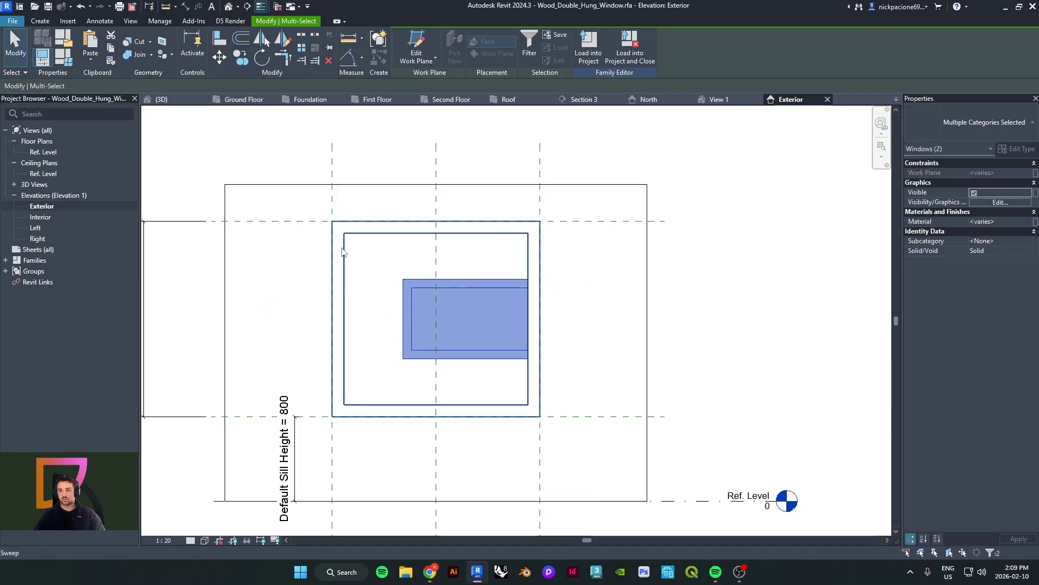
Move the rotated sash and glass into the upper-left inner corner of the window frame, removing the unsatisfied constraints
left_click(219, 57)
scroll(413, 281, "up", 3)
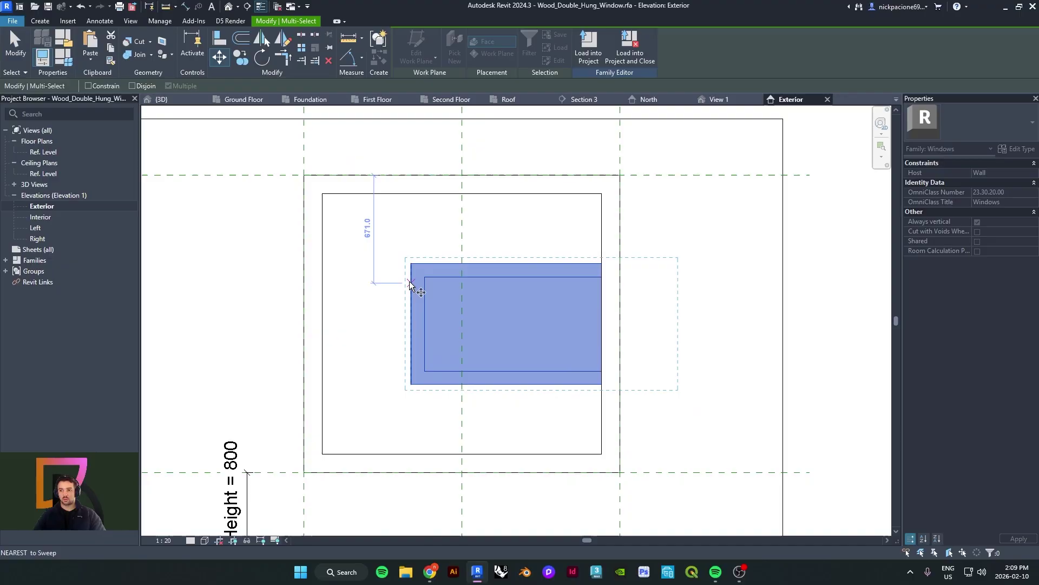
left_click(411, 264)
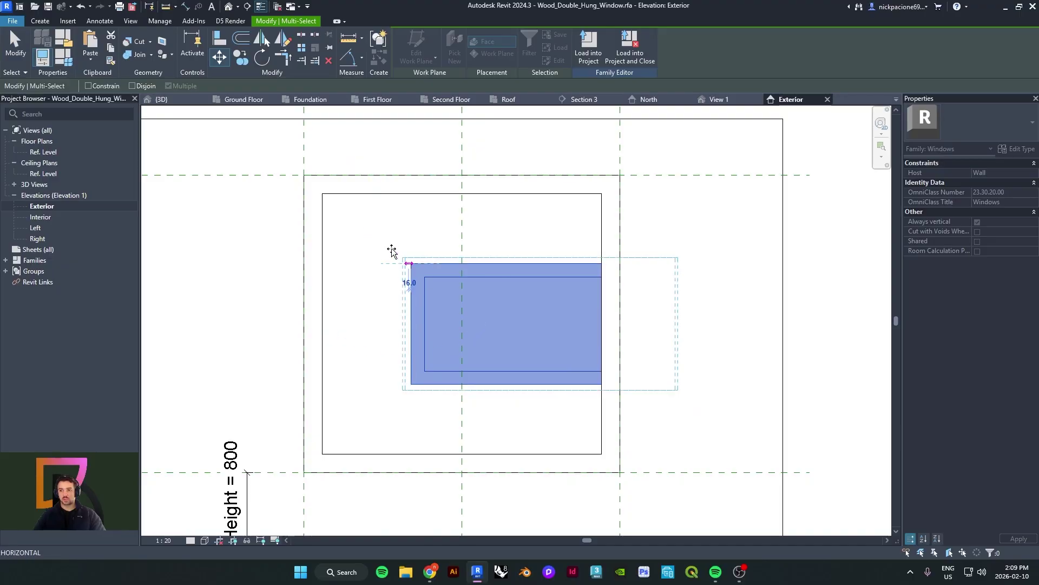
left_click(322, 193)
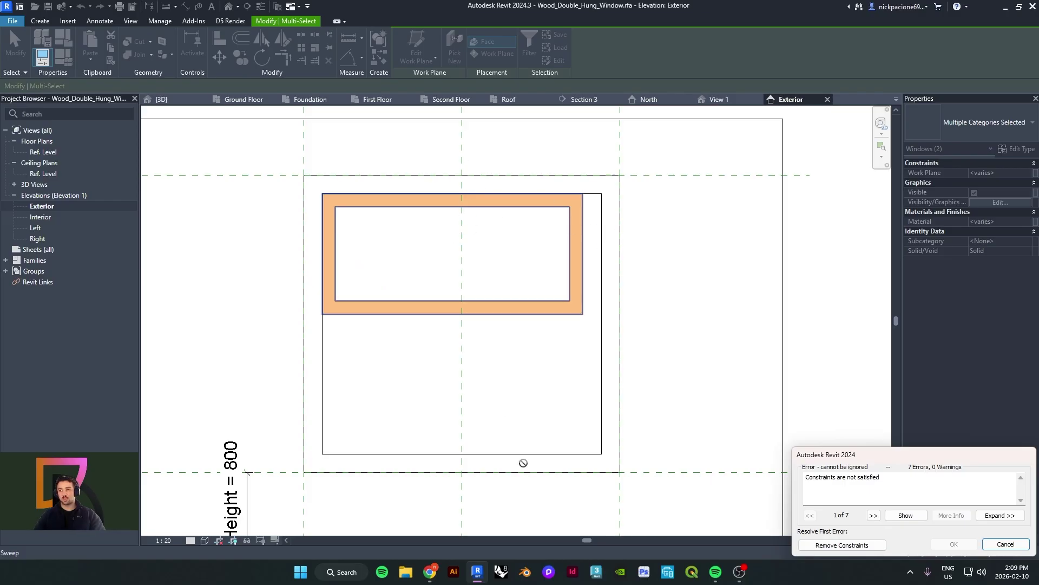
left_click(842, 545)
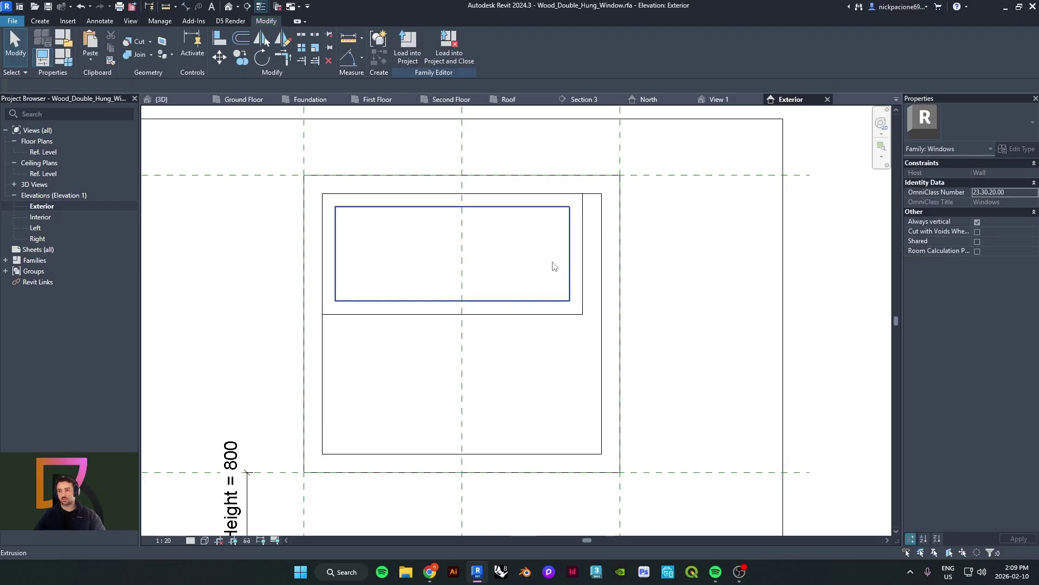
Edit the sash's sweep path so its right side meets the frame's inner edge, making the path 1742 mm wide
double_click(575, 274)
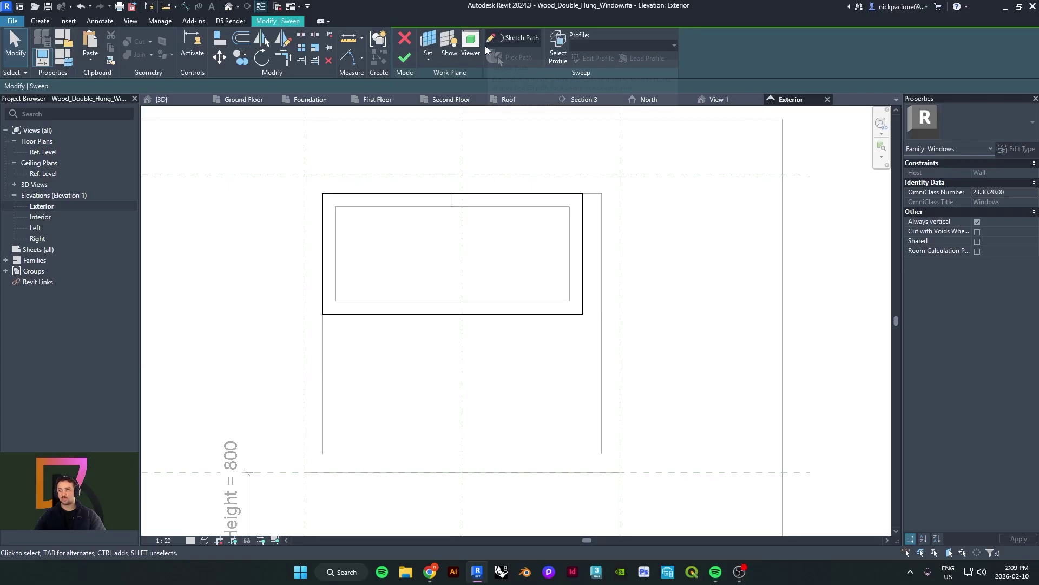
left_click(515, 45)
left_click(581, 244)
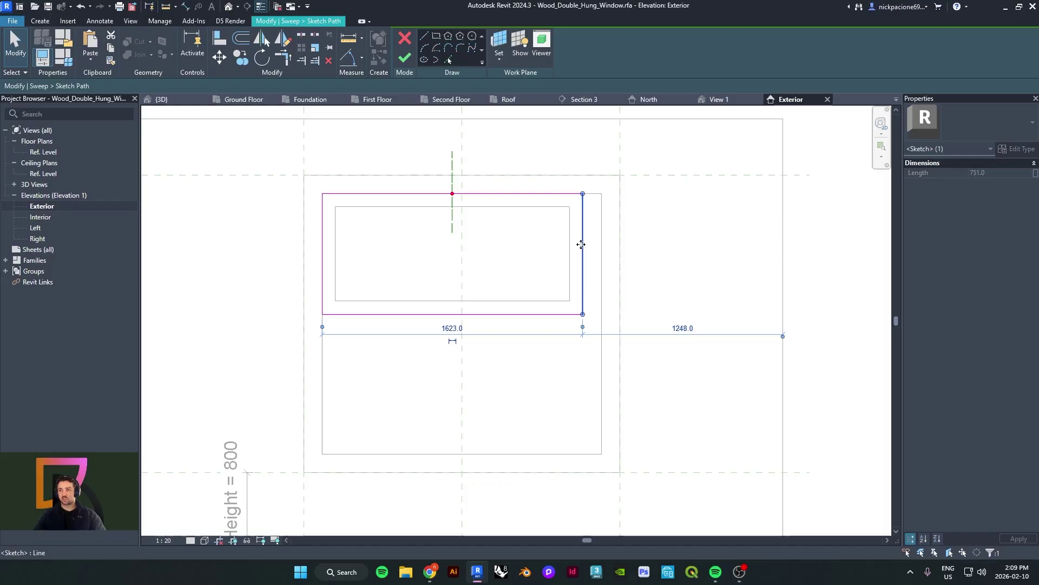
left_click_drag(584, 249, 601, 249)
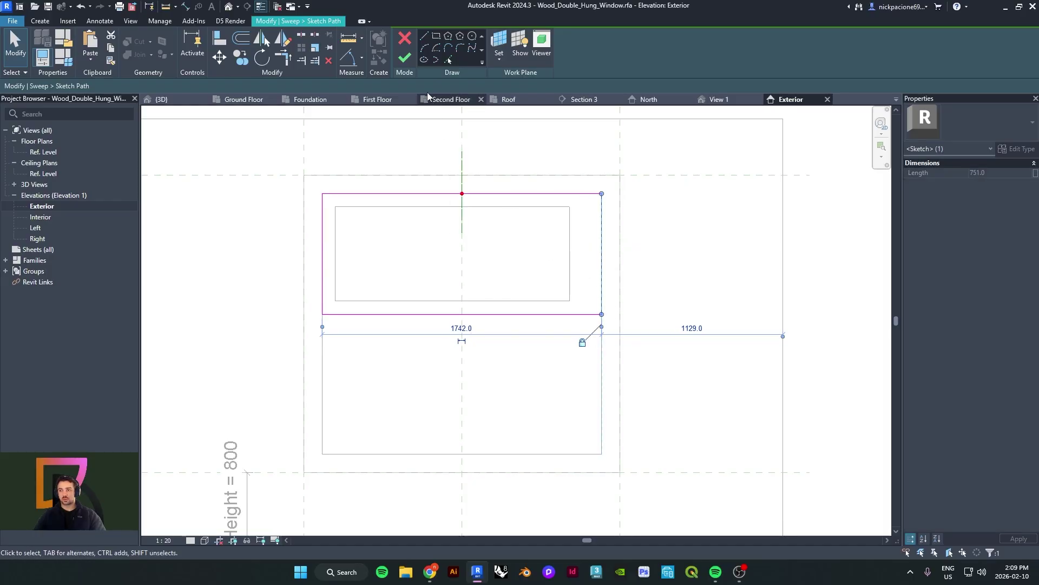
left_click(406, 57)
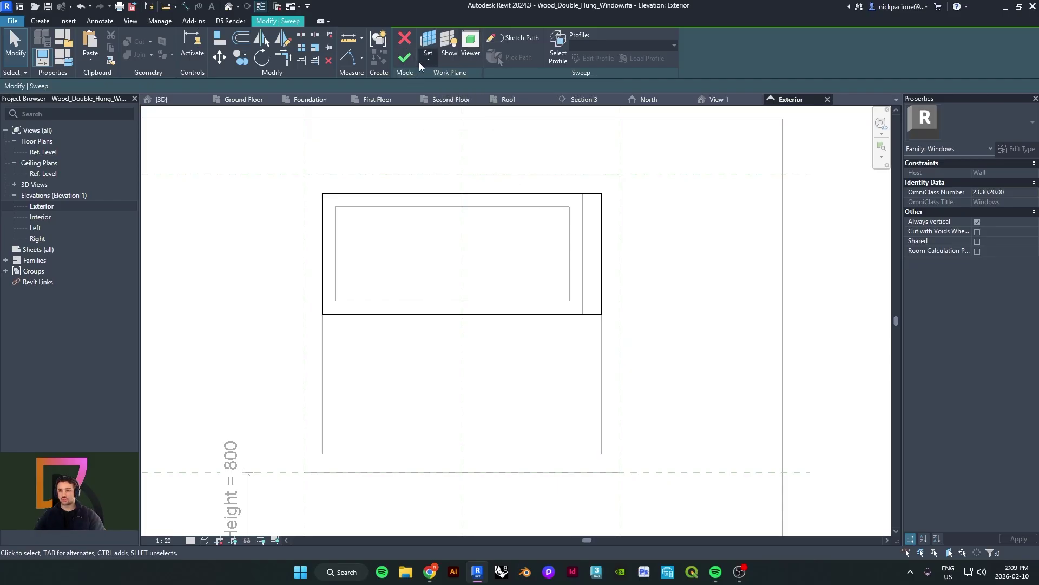
left_click(405, 58)
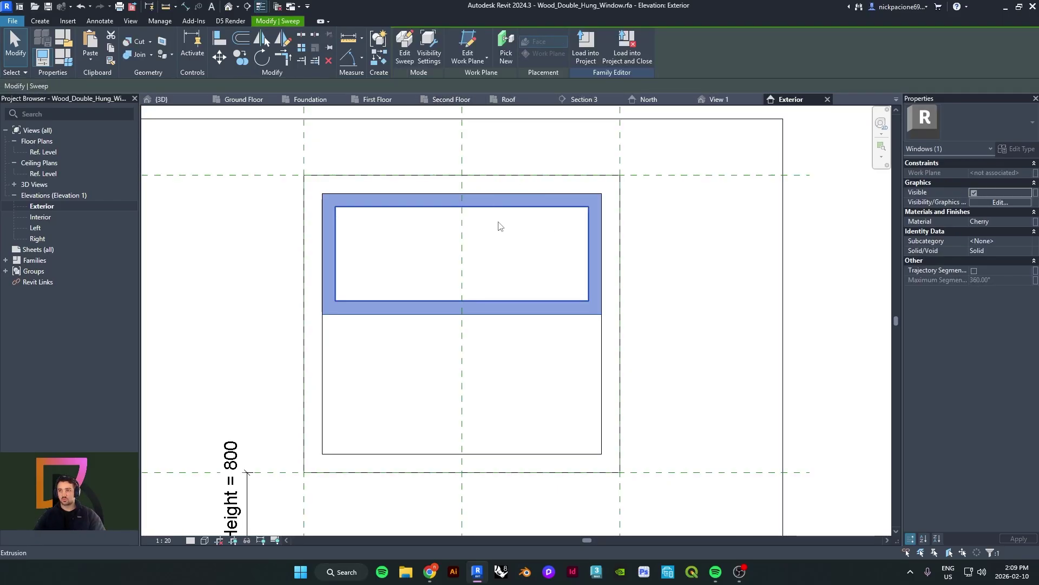
key("Escape")
Examine in 3D from several angles how the upper sash and its glass pane sit within the wood frame
left_click(529, 254)
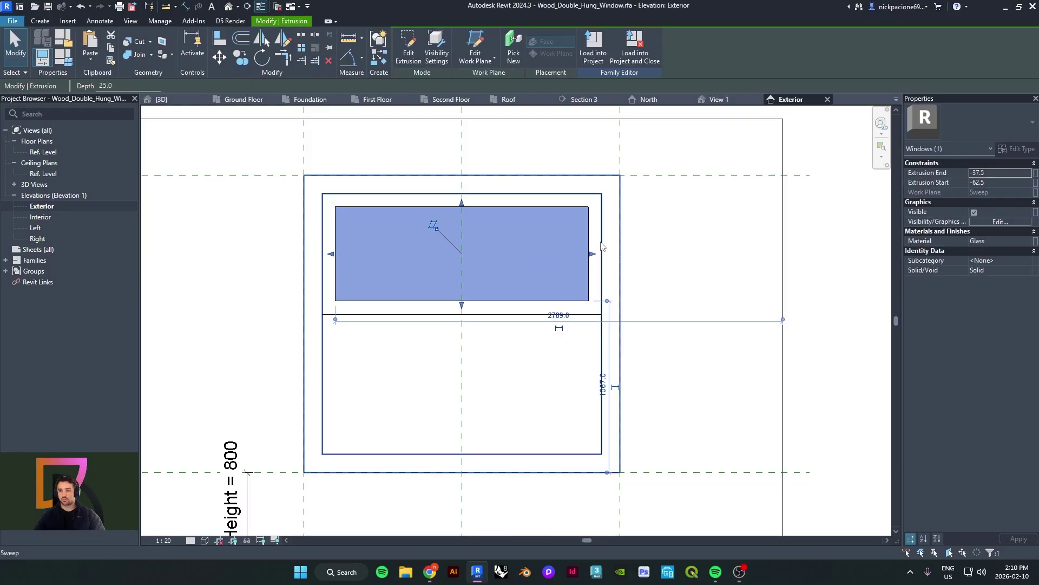
scroll(602, 254, "up", 3)
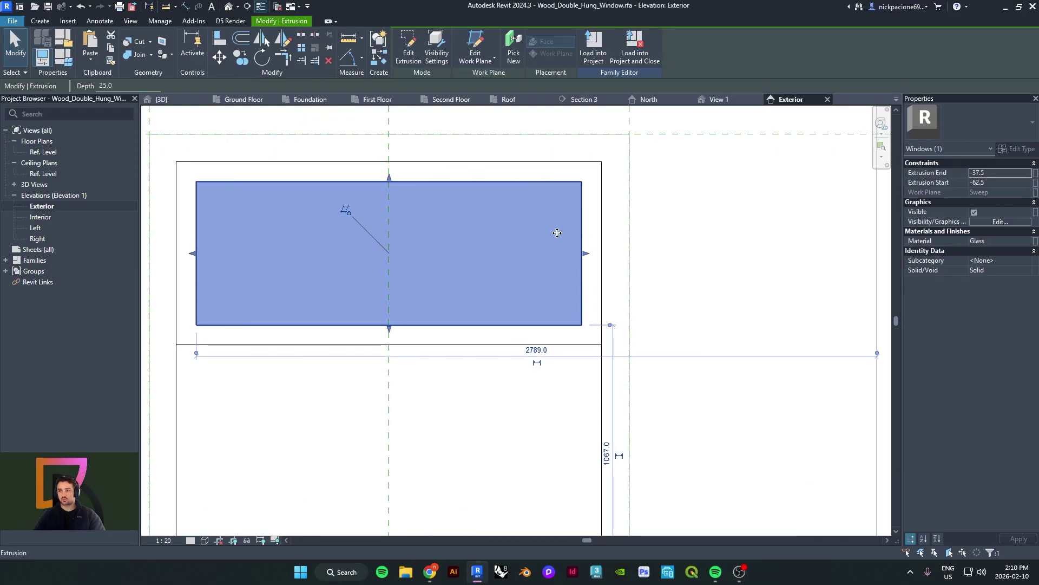
left_click(230, 7)
key("Escape")
middle_click_drag(569, 301, 668, 303, "shift")
scroll(510, 289, "up", 3)
middle_click_drag(511, 289, 610, 265, "shift")
middle_click_drag(628, 154, 556, 244, "shift")
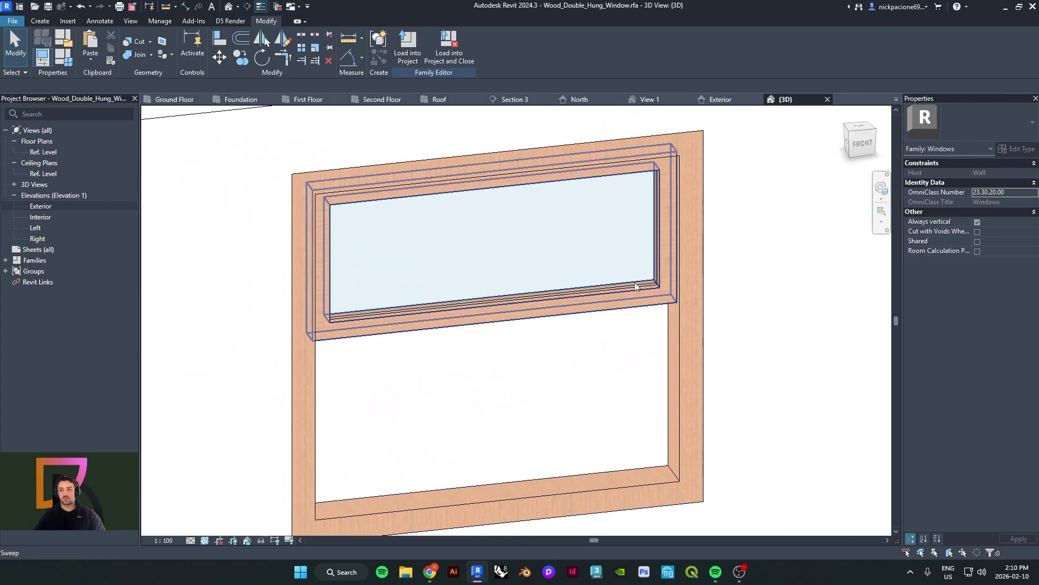
middle_click_drag(636, 286, 336, 206, "shift")
middle_click_drag(329, 249, 411, 360, "shift")
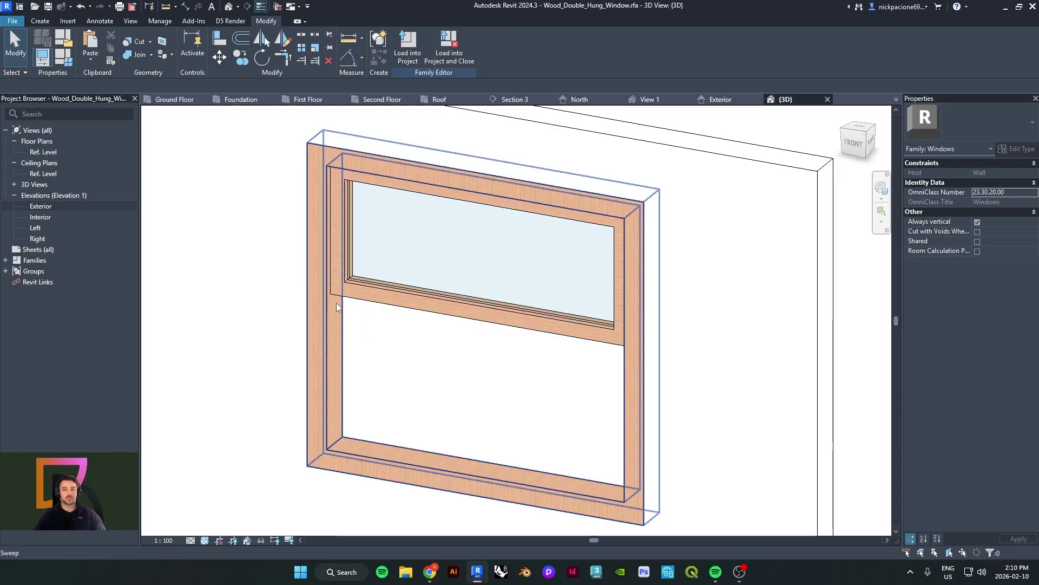
middle_click_drag(378, 348, 492, 355, "shift")
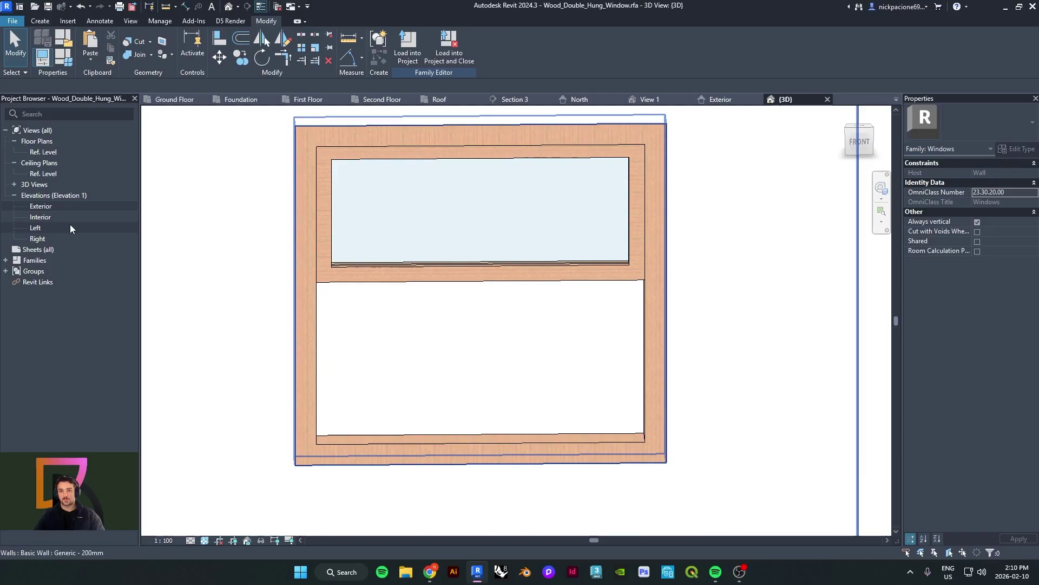
In the Exterior elevation, extrude a 1742 by 872 mm rectangle filling the opening below the sash, with the frame sweep as work plane and 60 mm depth
double_click(63, 207)
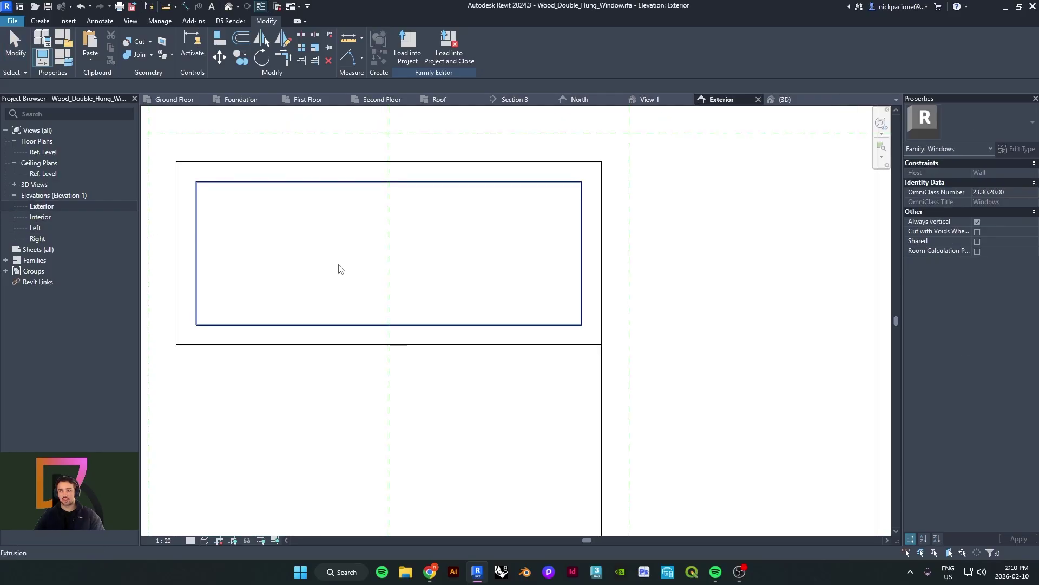
left_click(40, 21)
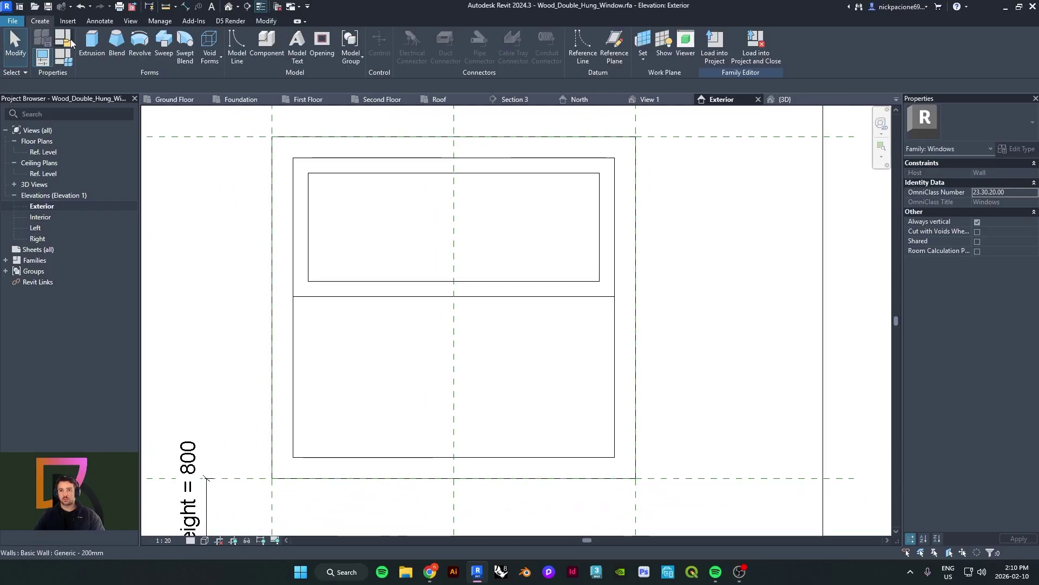
left_click(86, 46)
left_click(498, 60)
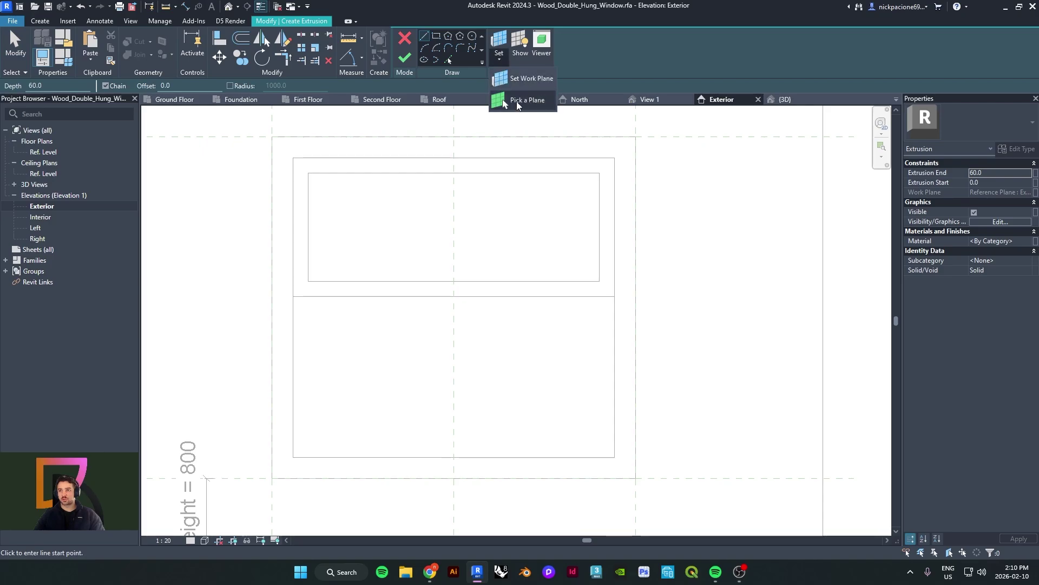
left_click(516, 102)
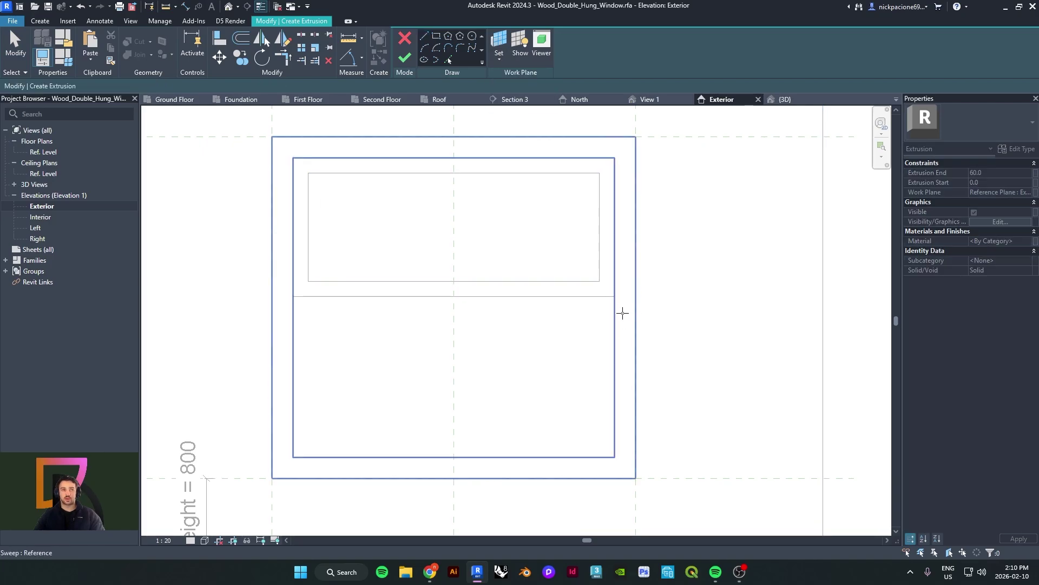
left_click(623, 313)
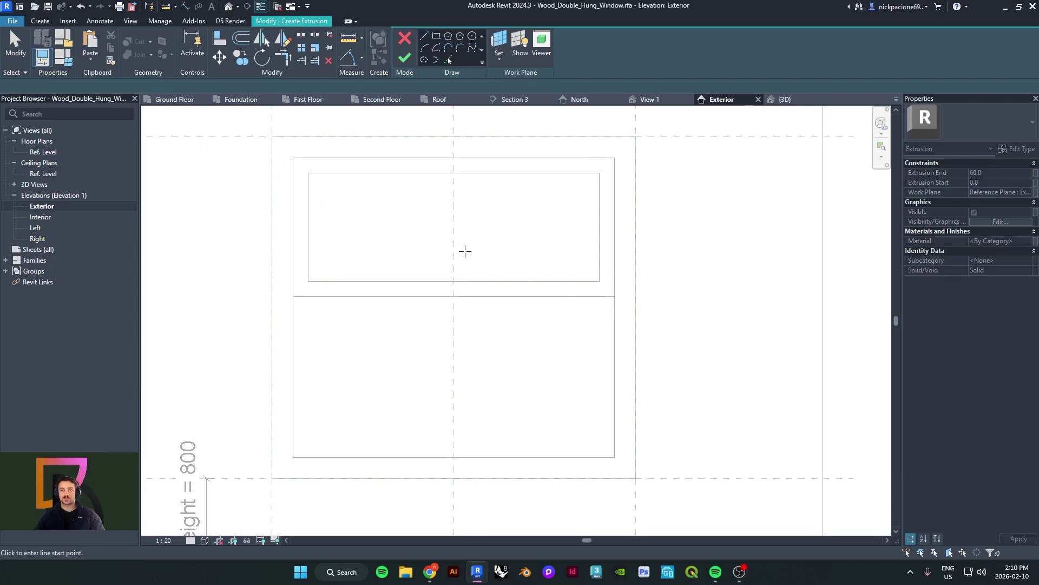
left_click(293, 296)
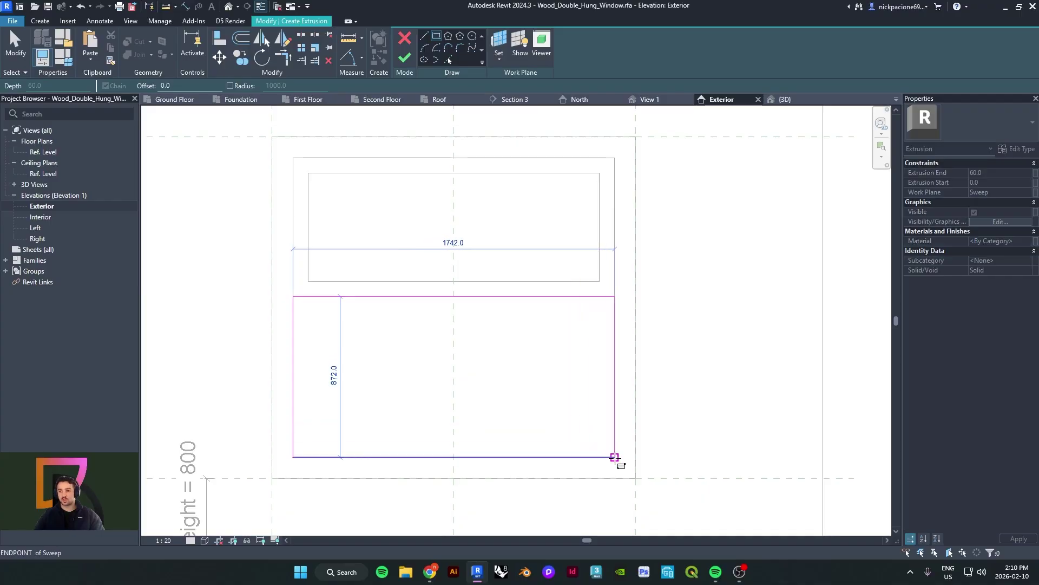
left_click(614, 457)
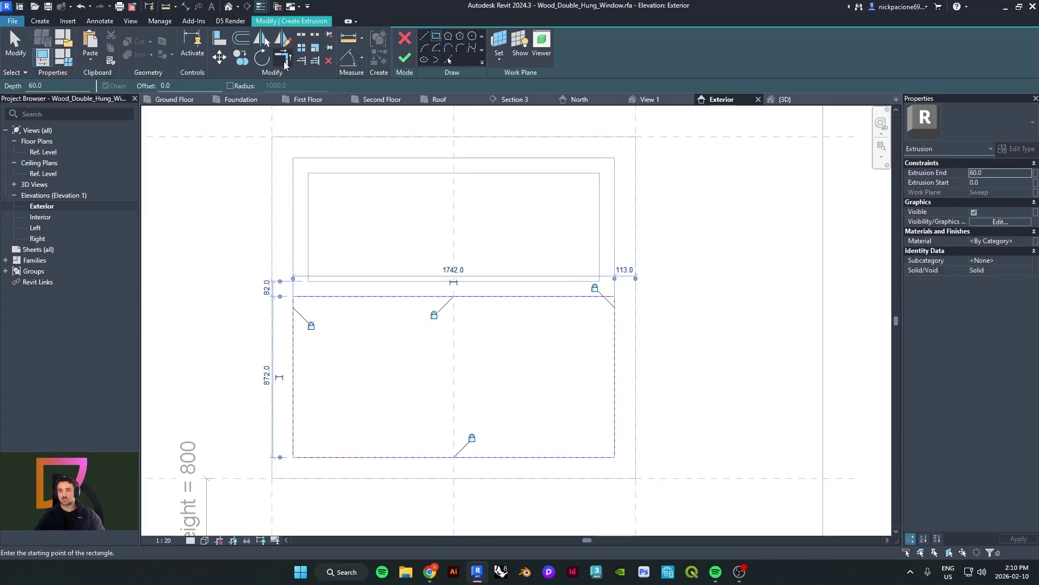
left_click(405, 57)
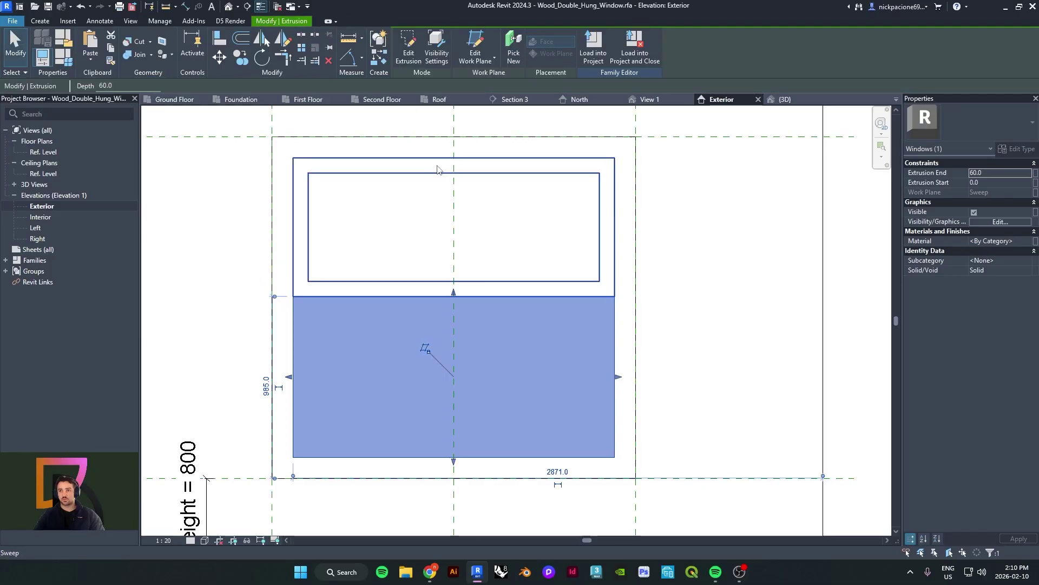
Assign the Glass material to the rectangular extrusion filling the lower half of the window
left_click(1032, 241)
left_click(1028, 241)
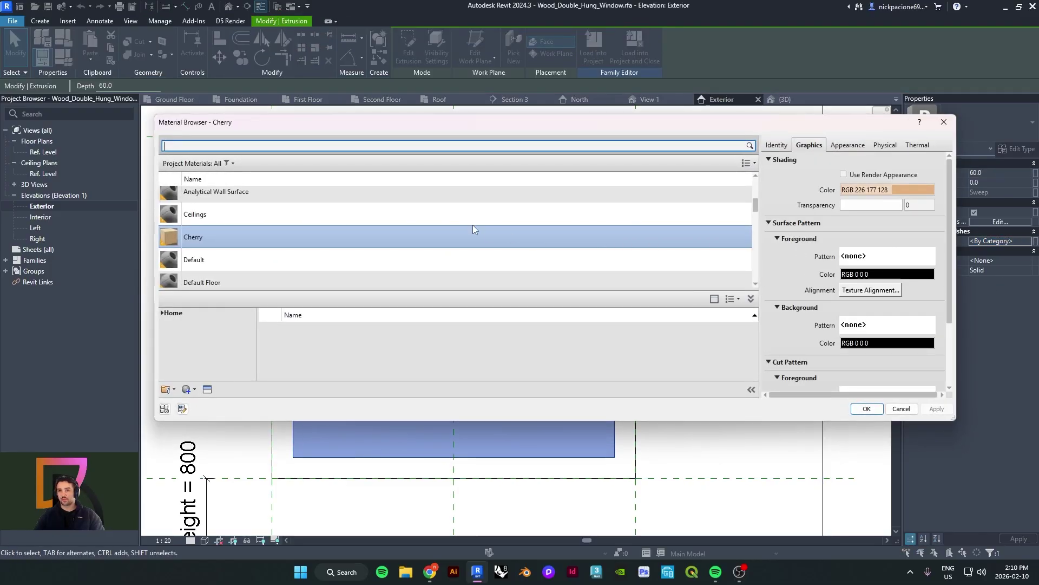
type("glas")
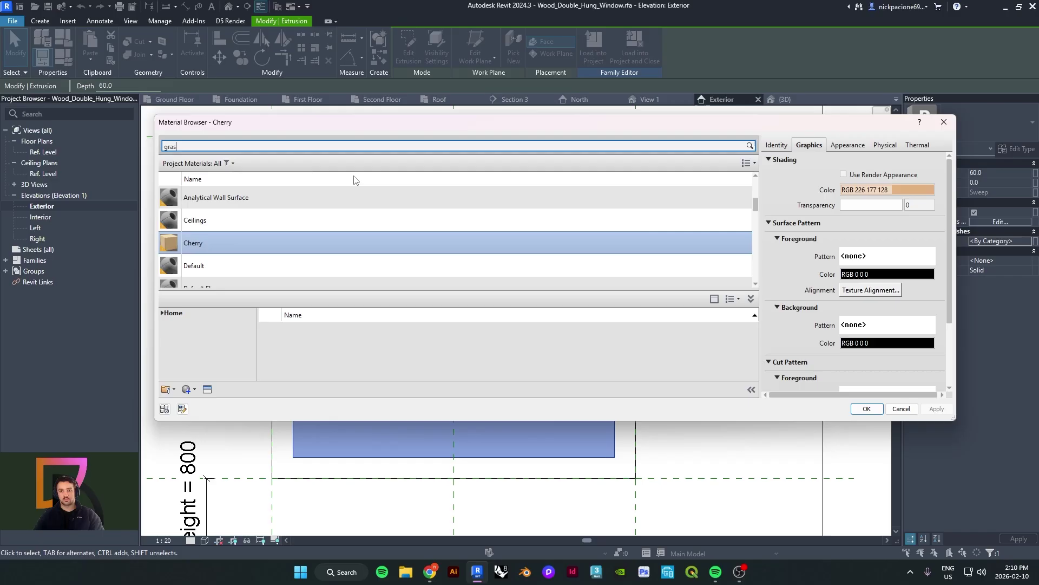
type("s")
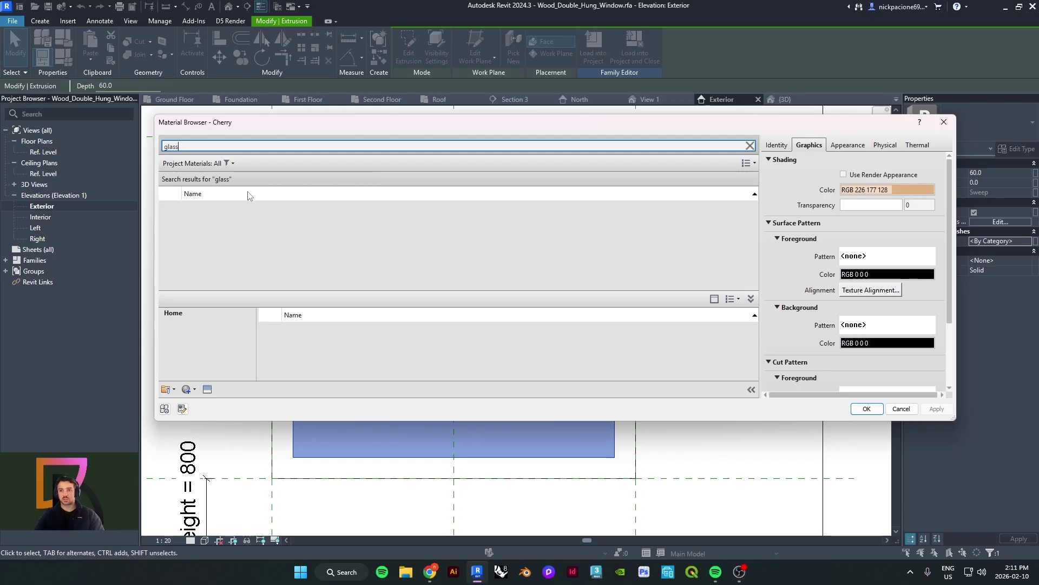
double_click(221, 206)
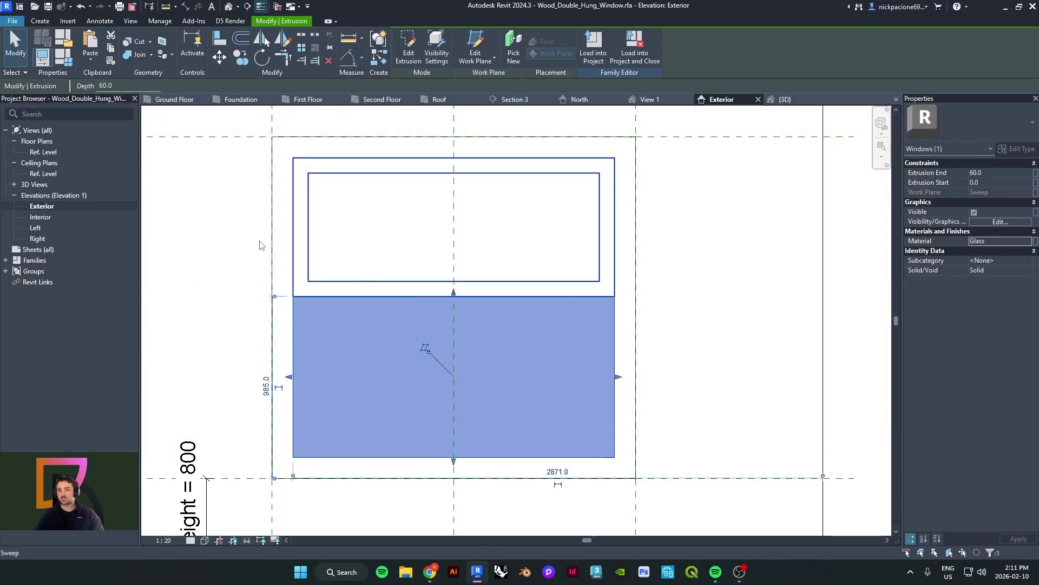
In the Ref. Level plan, reshape the glass extrusion to 25 mm thick between the wall's central reference planes, from -112.5 to -87.5, and lock it
double_click(64, 151)
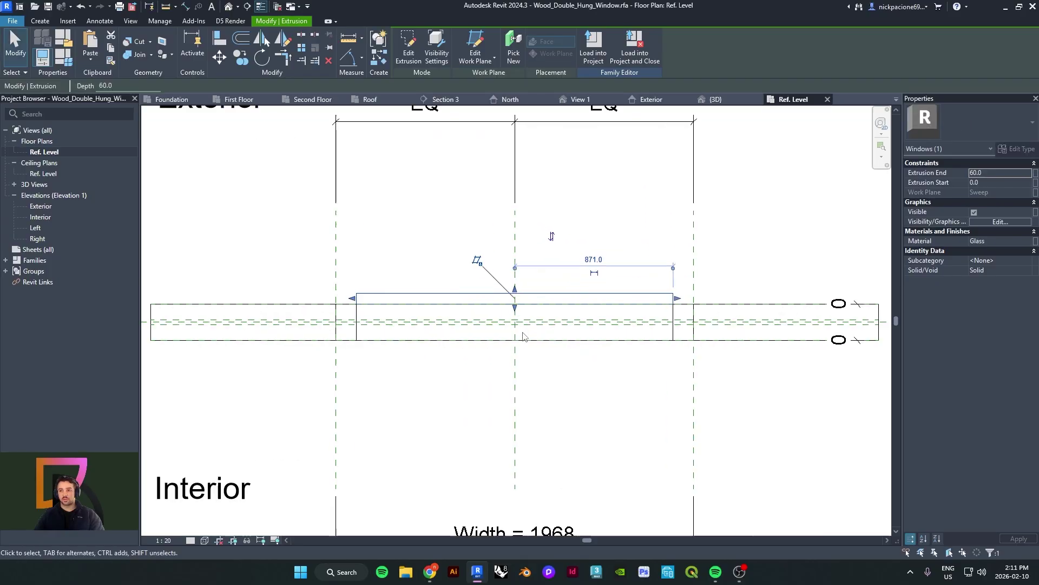
scroll(523, 333, "up", 3)
scroll(508, 292, "up", 2)
left_click_drag(511, 291, 505, 339)
left_click_drag(511, 263, 534, 324)
left_click(537, 301)
scroll(539, 352, "down", 2)
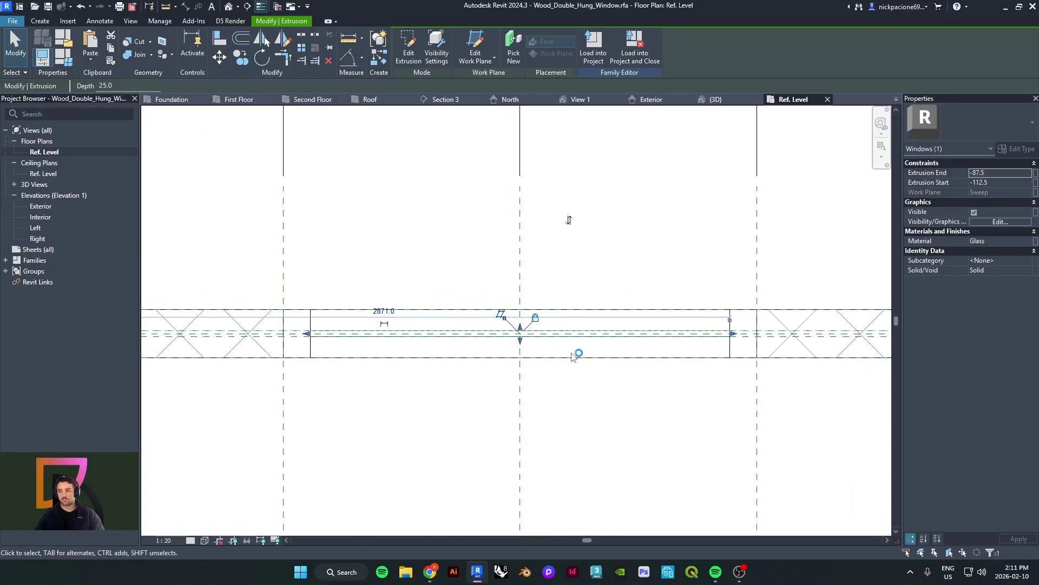
middle_click_drag(572, 353, 548, 348)
scroll(750, 321, "up", 3)
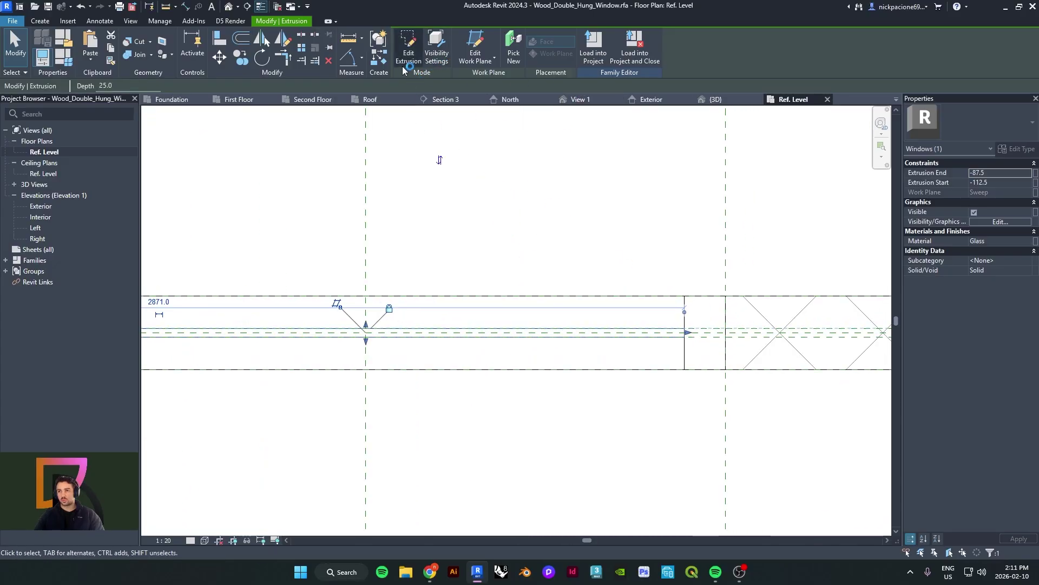
Check the double-hung window in 3D and load the family into the house project
left_click(227, 6)
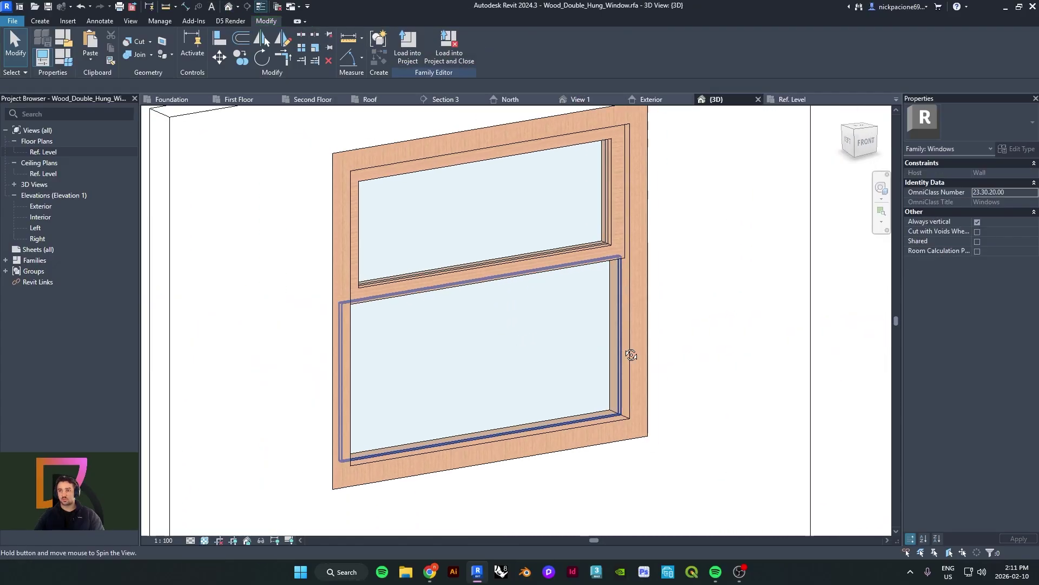
middle_click_drag(631, 352, 439, 441, "shift")
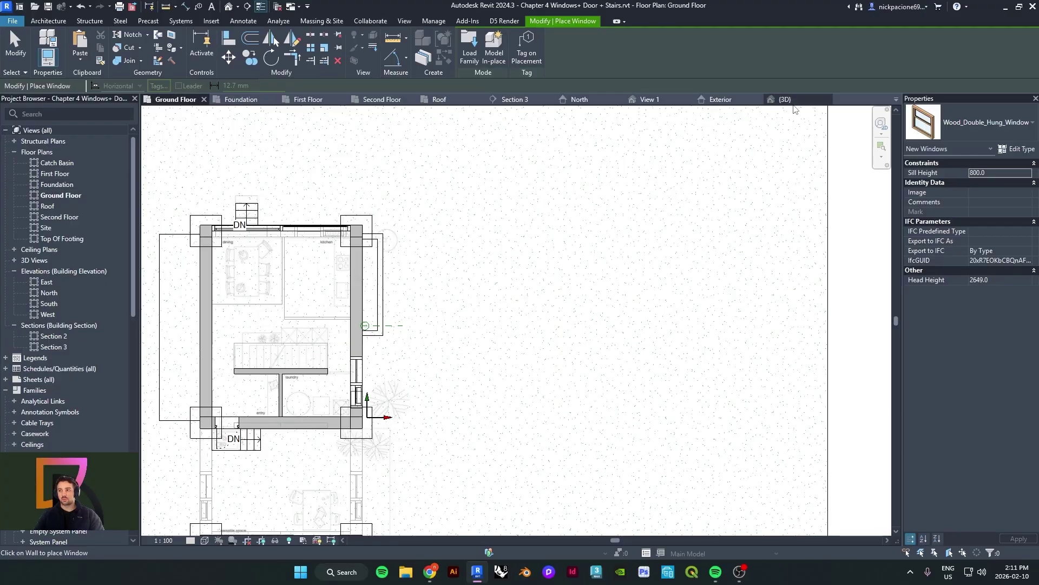
In the East elevation, place a Wood_Double_Hung_Window in the upper wall between the downspout and the nearer wall corner, with a sill height of about 2425 mm
double_click(64, 313)
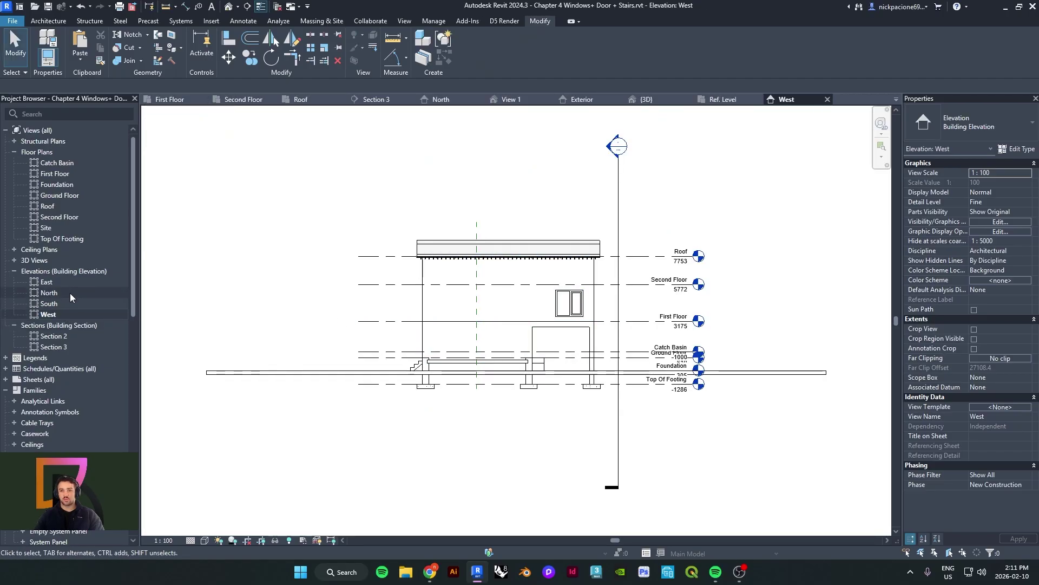
double_click(46, 282)
scroll(513, 199, "up", 5)
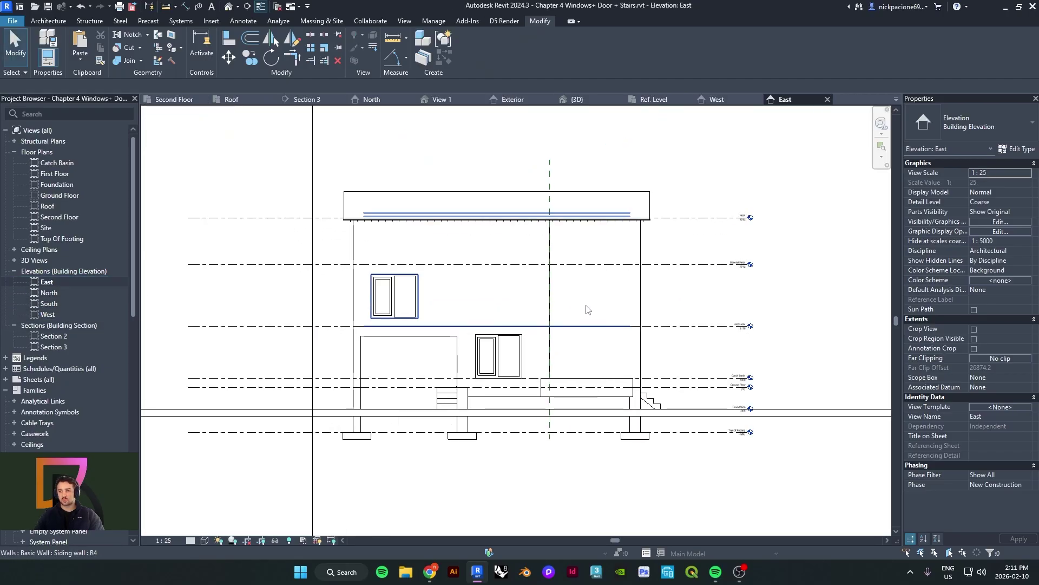
left_click(49, 21)
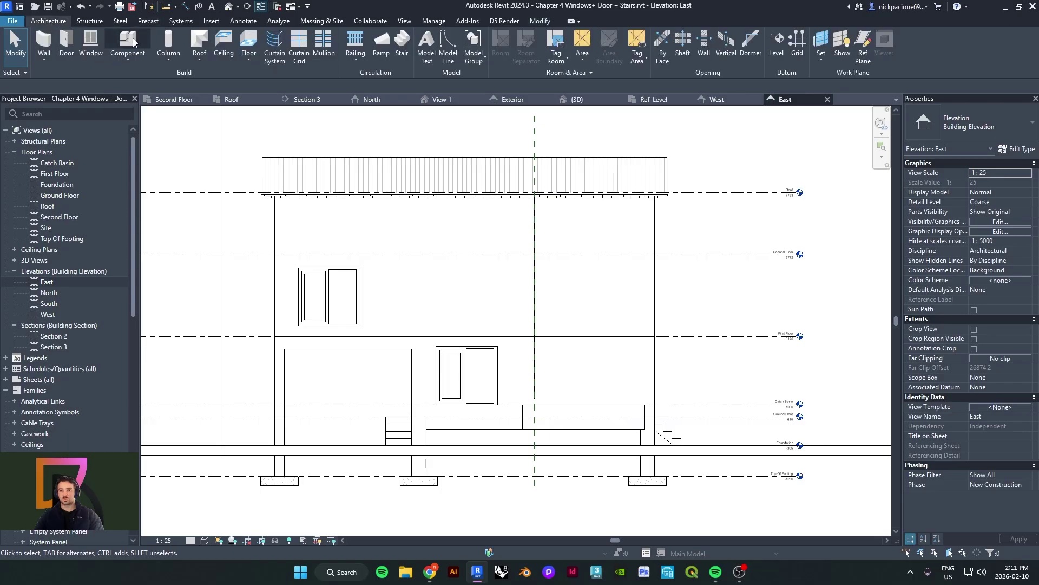
left_click(88, 48)
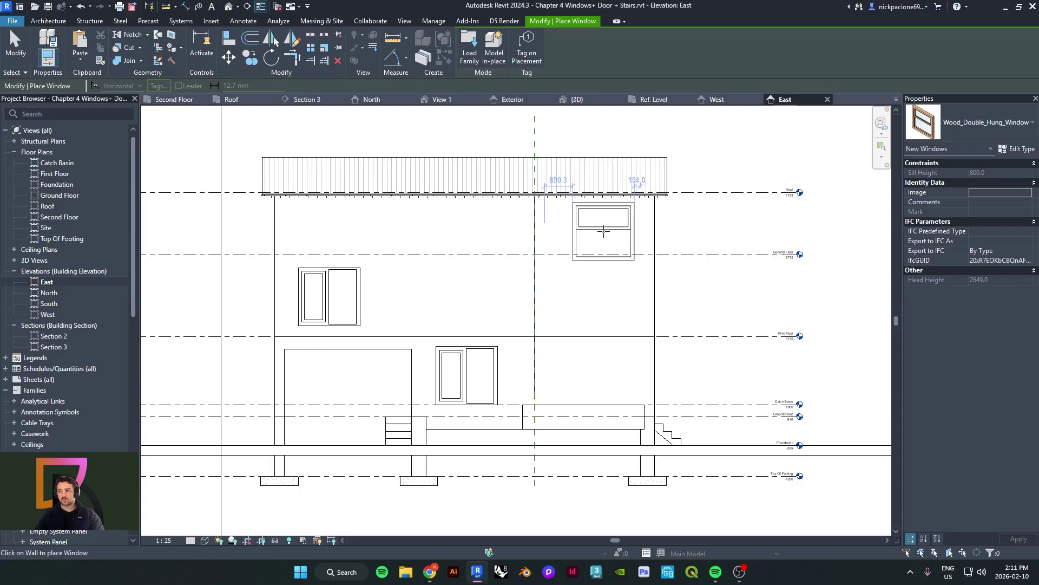
left_click(603, 242)
key("Escape")
key("Escape")
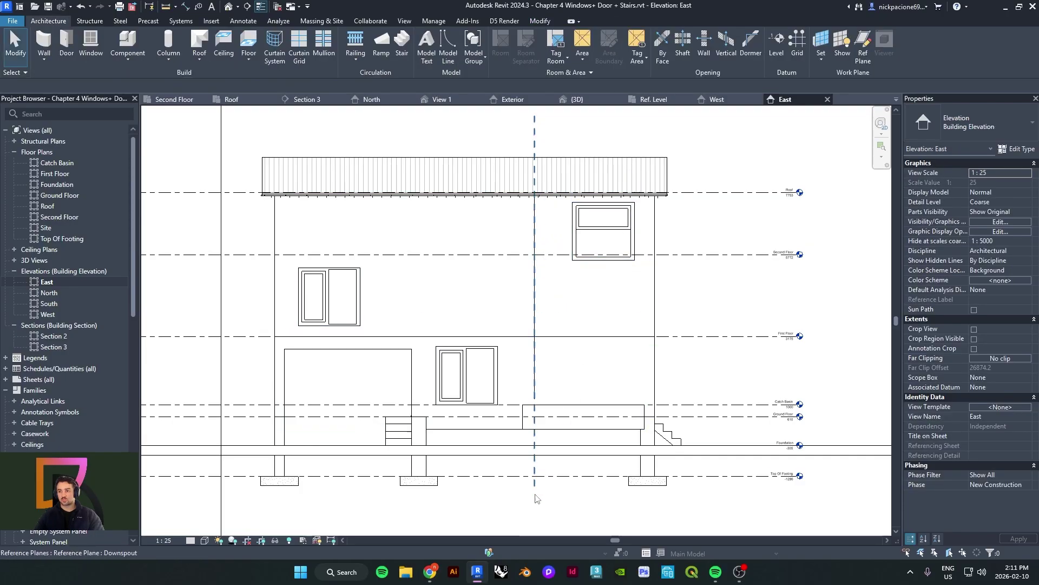
Compare the placed double-hung window with the east facade in the browser's reference photo and in the Revit 3D view
left_click(432, 573)
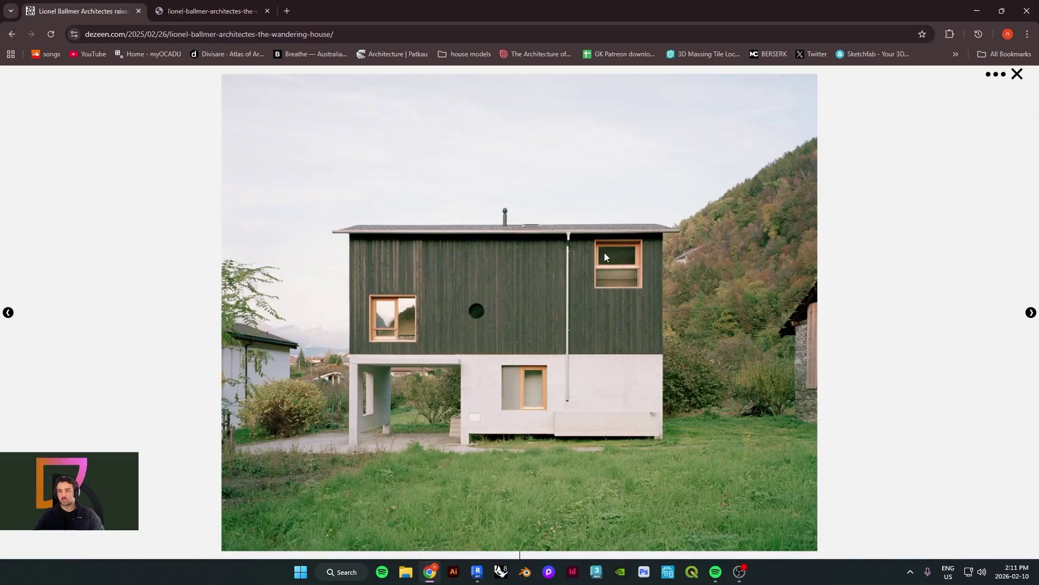
left_click(970, 8)
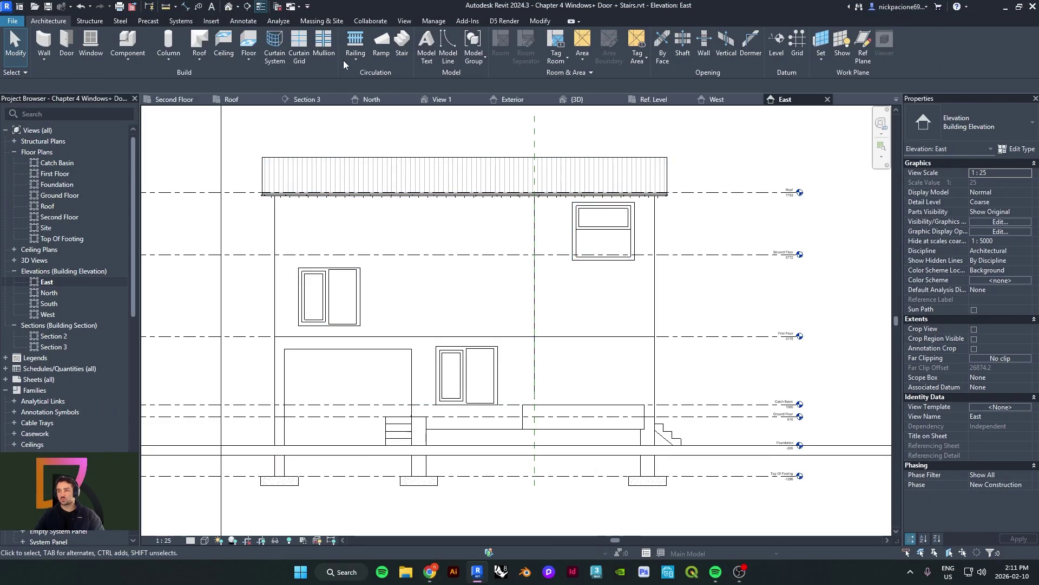
left_click(228, 10)
middle_click_drag(545, 306, 574, 216, "shift")
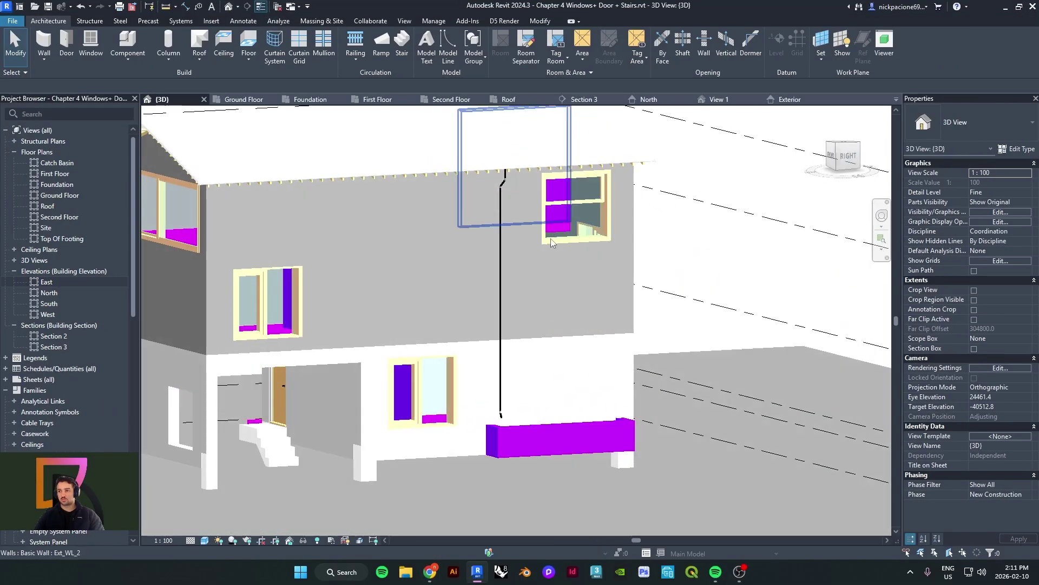
scroll(528, 216, "up", 3)
middle_click_drag(528, 271, 469, 424, "shift")
Nudge the double-hung window beside the downspout upward by two increments, toward the eaves
left_click(543, 433)
middle_click_drag(543, 434, 604, 343, "shift")
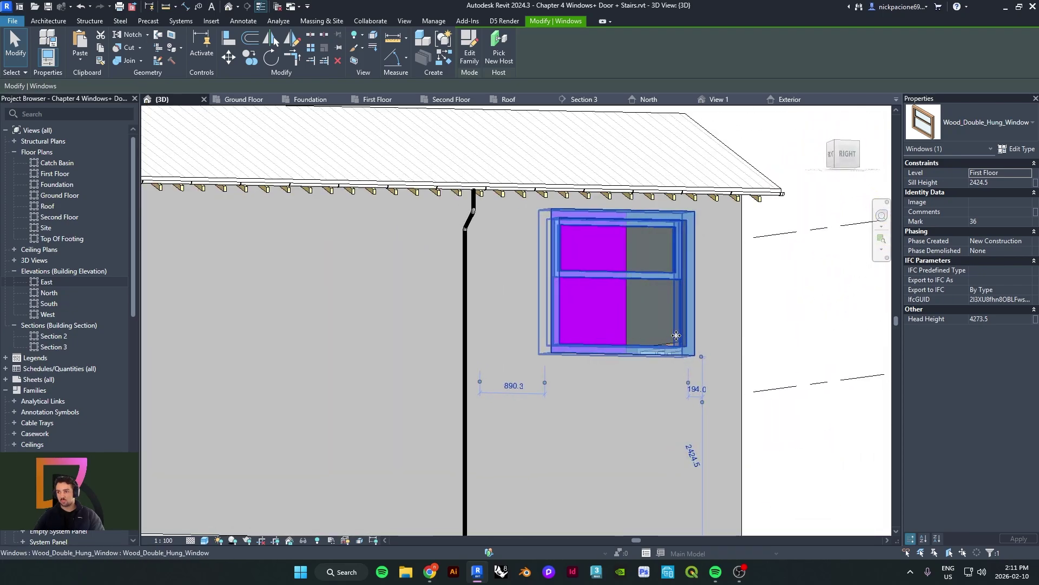
key("Up")
key("Up")
key("Escape")
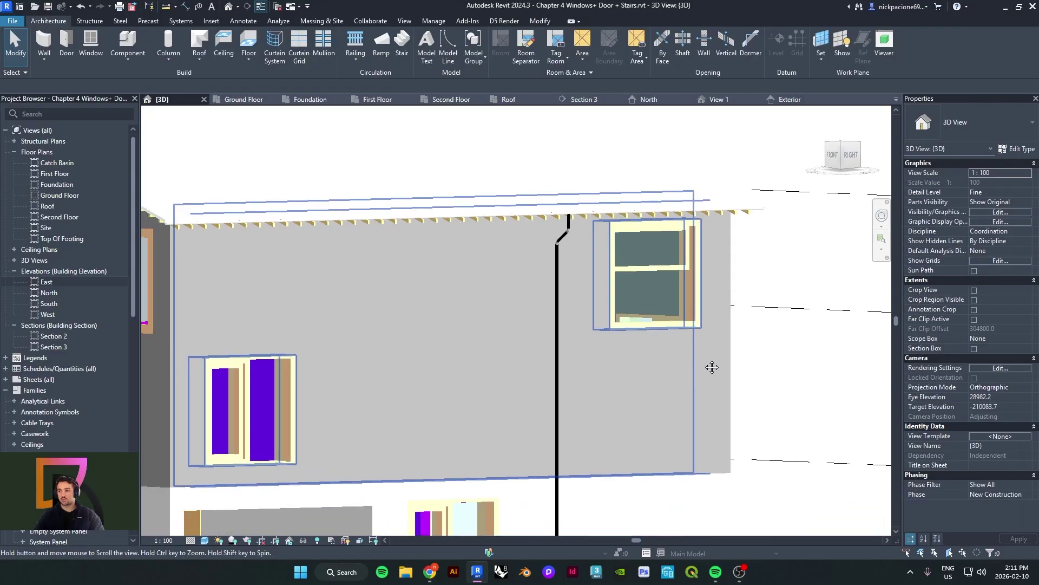